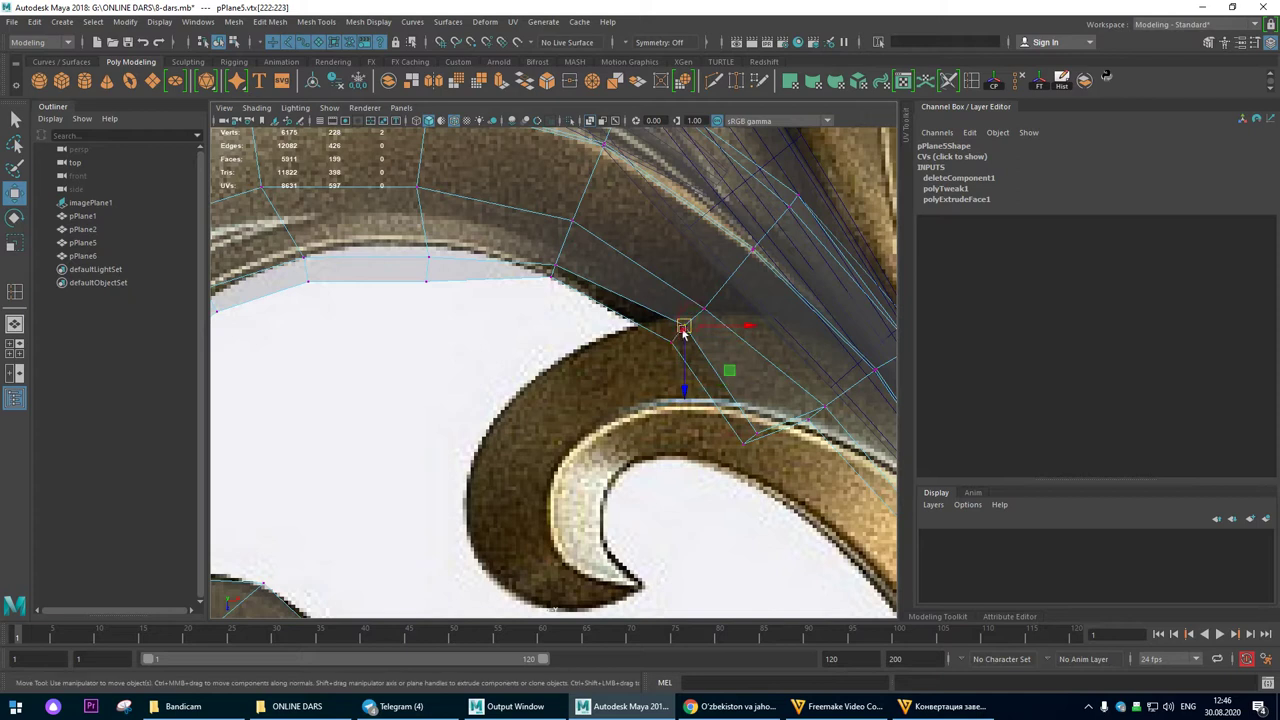
Step: Move the inner rim vertex pairs where the scroll arm meets the small curl onto the reference outline
left_click_drag(651, 323, 687, 352)
left_click_drag(677, 336, 684, 333)
left_click_drag(779, 413, 767, 385)
middle_click_drag(502, 304, 690, 377, "alt")
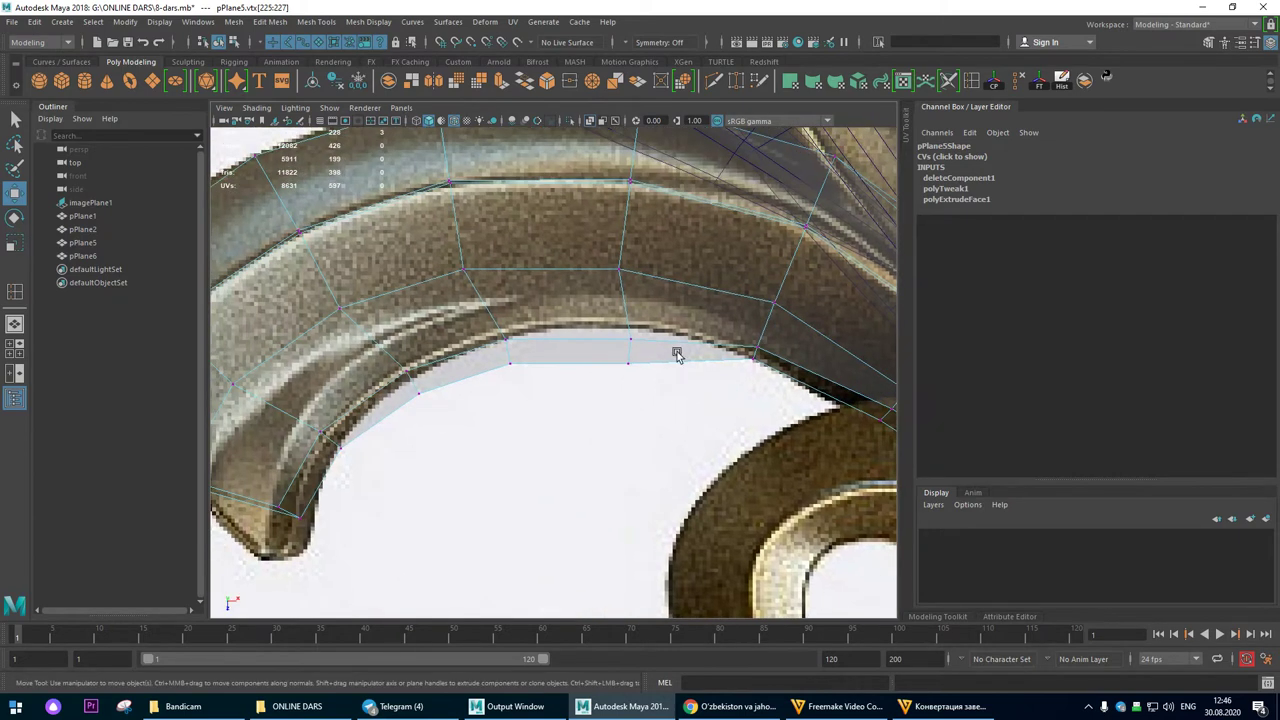
Step: Move the inner rim vertex pairs along the arch's underside up to the reference image's inner edge
left_click_drag(629, 352, 620, 318)
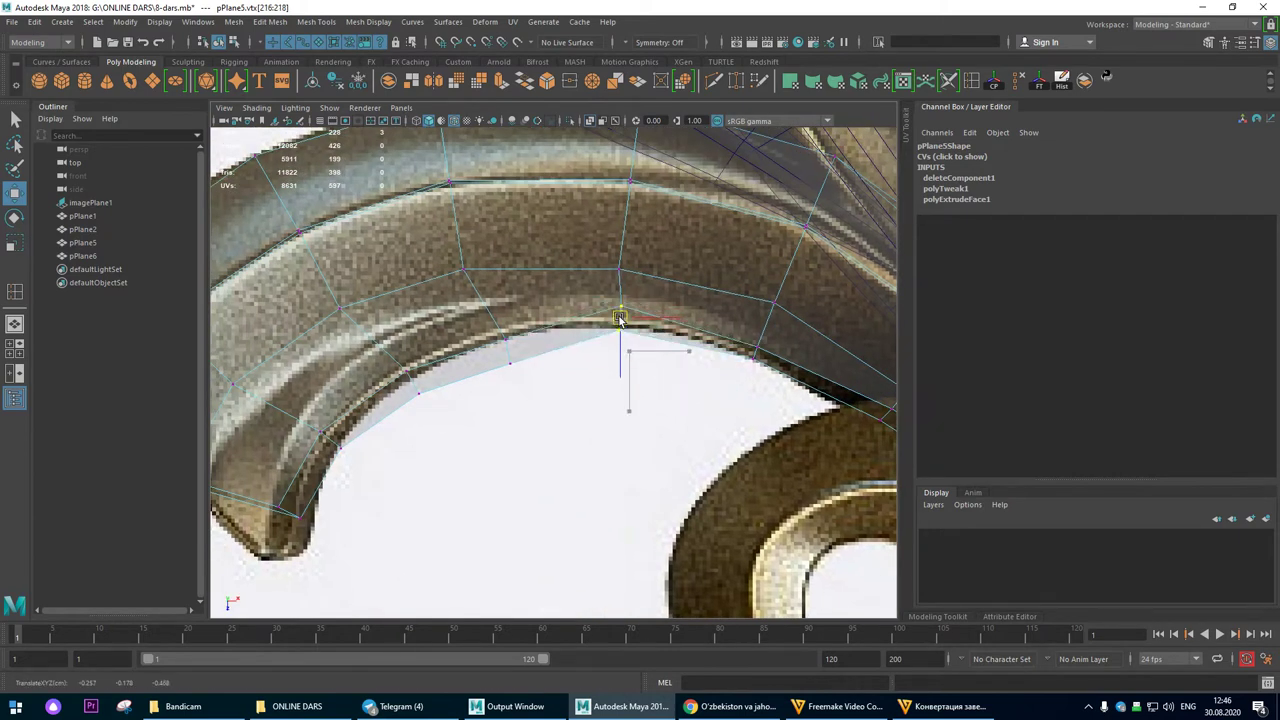
left_click(540, 310)
left_click_drag(509, 350, 492, 334)
middle_click_drag(455, 345, 559, 299, "alt")
left_click_drag(486, 288, 558, 373)
left_click_drag(516, 337, 498, 330)
Step: Move the inner rim vertex pairs beside the leaf end onto the reference image's curved edge
mouse_move(396, 348)
left_mouse_down()
mouse_move(460, 409)
mouse_move(445, 375)
left_mouse_up()
left_click_drag(390, 419, 429, 503)
left_click_drag(343, 437, 462, 500)
left_click_drag(394, 467, 415, 440)
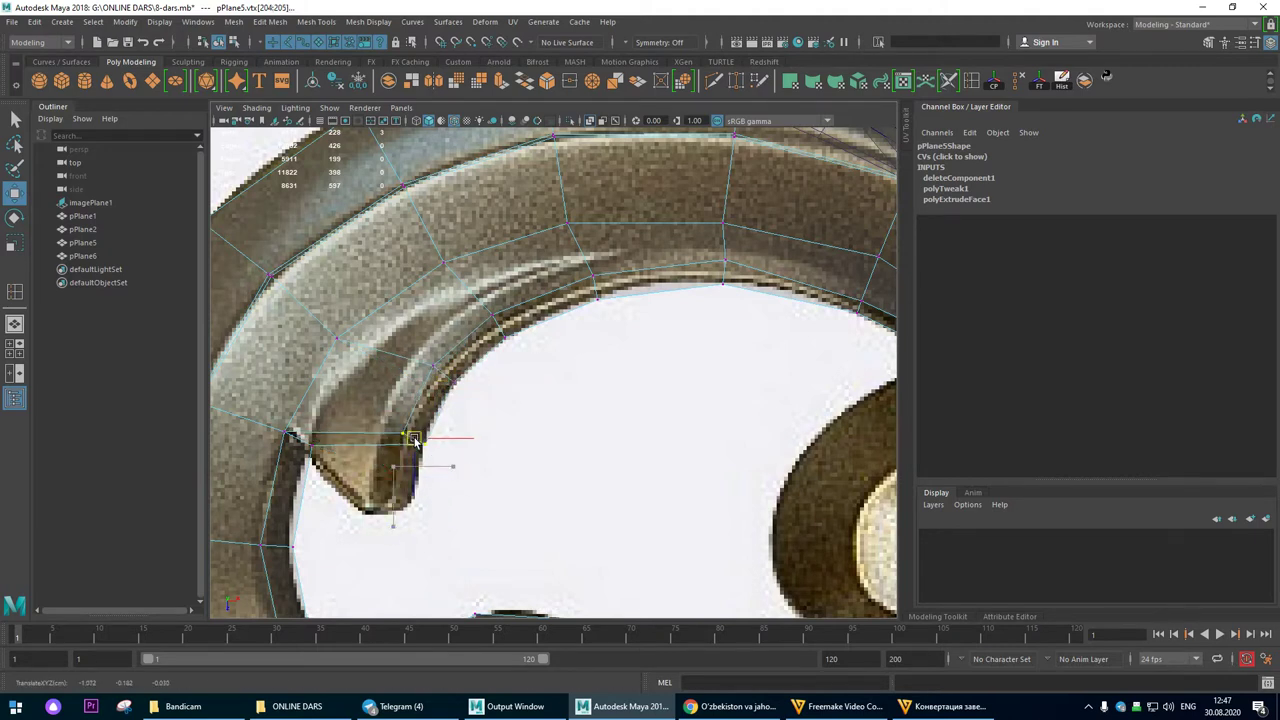
Step: Shift the middle-row vertices above the leaf crease so they follow the reference curve more evenly
middle_click_drag(510, 369, 520, 445, "alt")
left_click(345, 403)
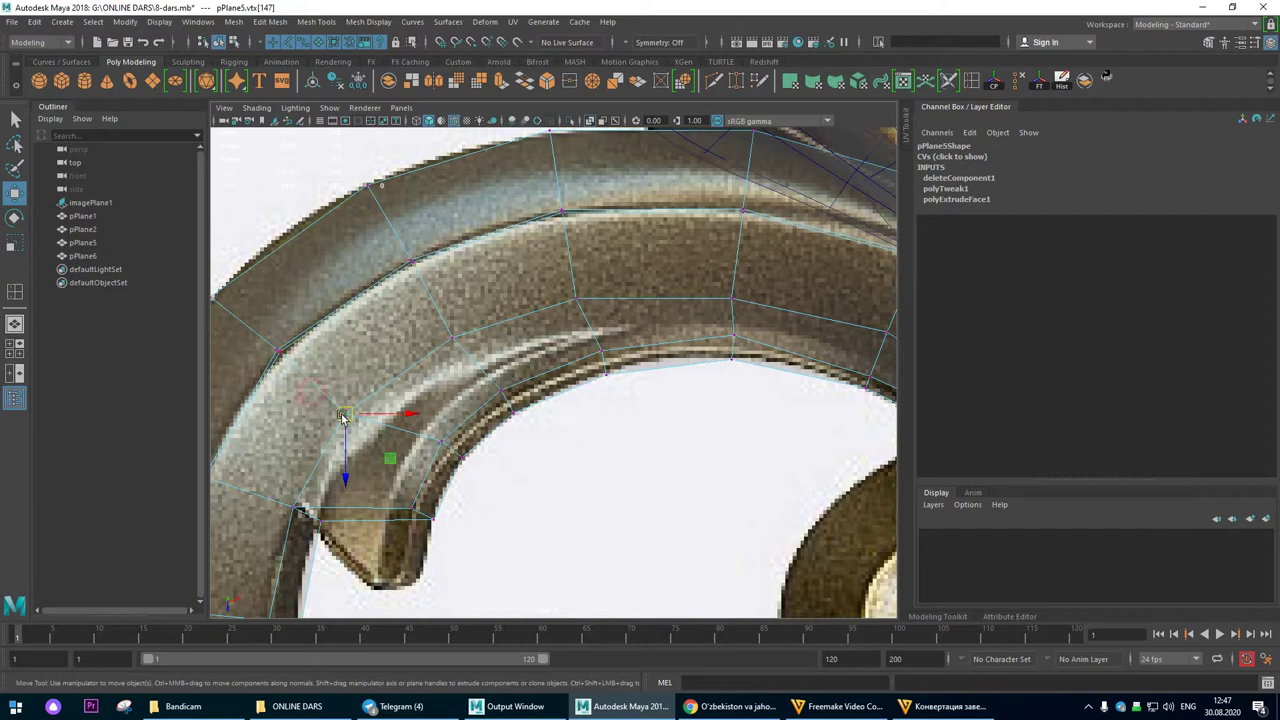
left_click(453, 337)
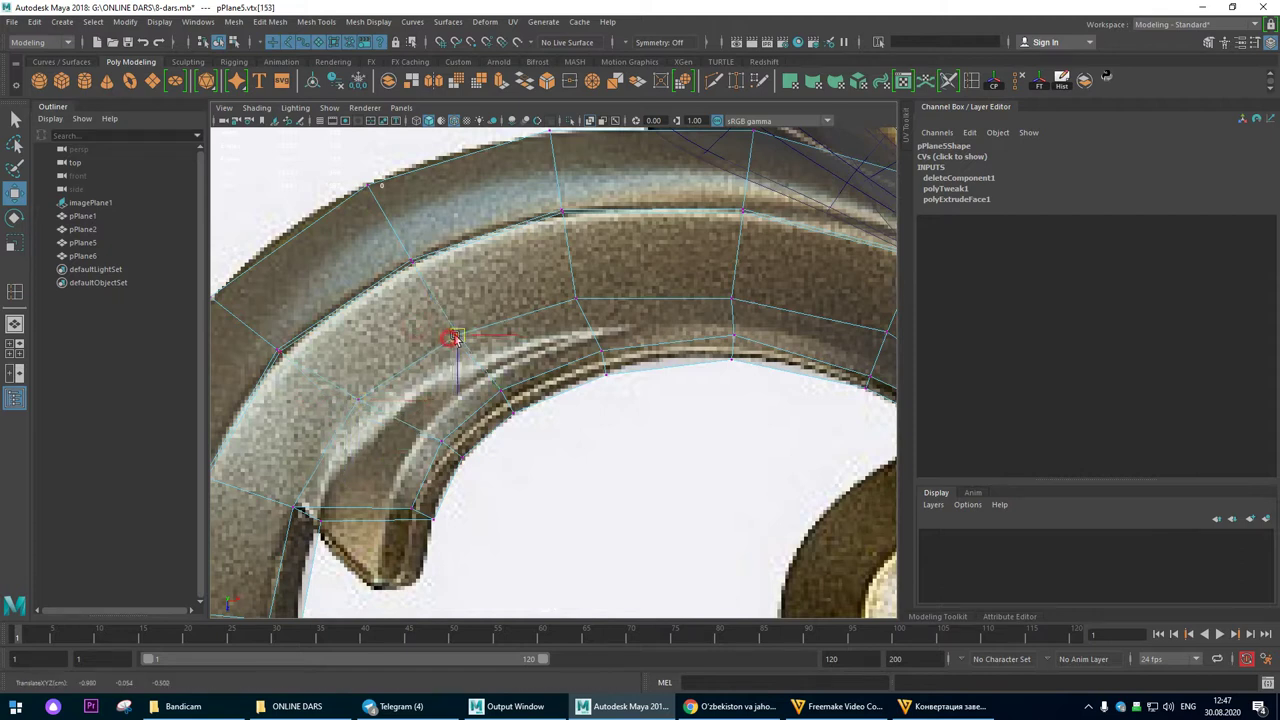
left_click(577, 299)
left_click_drag(579, 300, 586, 300)
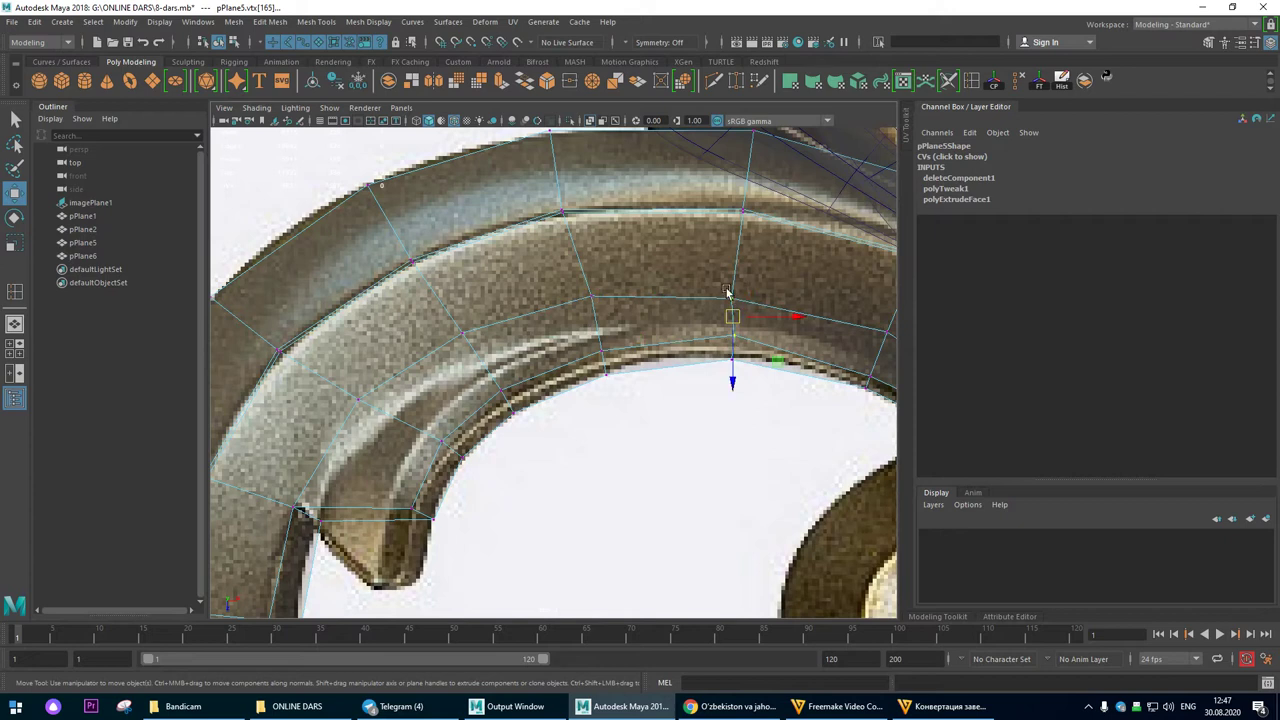
left_click_drag(732, 316, 735, 297)
Step: Realign the rim, middle and upper-groove vertices of one cross-section near the top of the arch
left_click_drag(651, 332, 613, 361)
left_click(590, 295)
left_click_drag(590, 295, 586, 290)
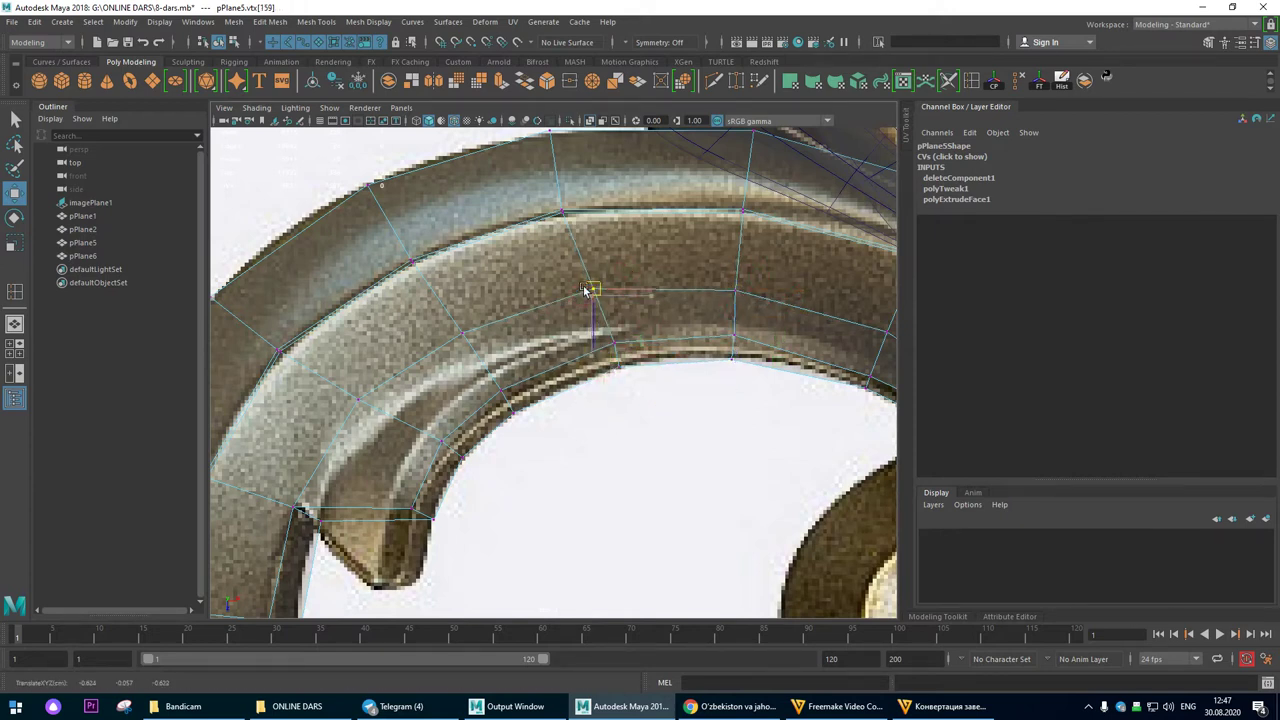
left_click(561, 212)
left_click_drag(562, 213, 572, 215)
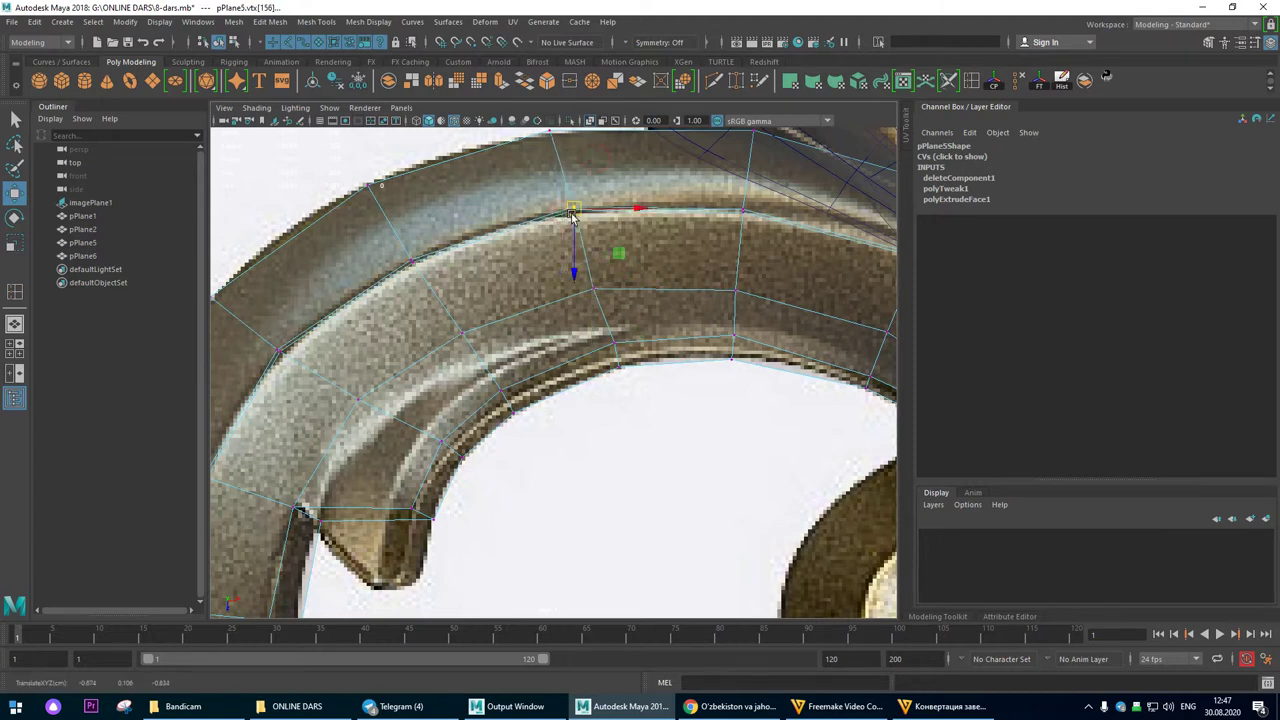
Step: Fit the vertices on the arch's descending side to the inner edge of the reference
right_click_drag(627, 290, 794, 363, "alt")
middle_click_drag(794, 363, 500, 332, "alt")
right_click_drag(474, 369, 600, 430, "alt")
left_click_drag(492, 314, 472, 339)
left_click_drag(613, 385, 591, 401)
mouse_move(638, 361)
left_mouse_down()
mouse_move(604, 385)
mouse_move(621, 367)
left_mouse_up()
left_click_drag(562, 365, 597, 398)
Step: Examine the scroll mesh in perspective around the inner leaf notch and compare it with the reference from above
right_click_drag(591, 434, 270, 425, "alt")
right_click_drag(428, 386, 620, 400, "alt")
middle_click_drag(469, 414, 666, 397, "alt")
right_click_drag(456, 332, 917, 427, "alt")
scroll(737, 420, "down", 6)
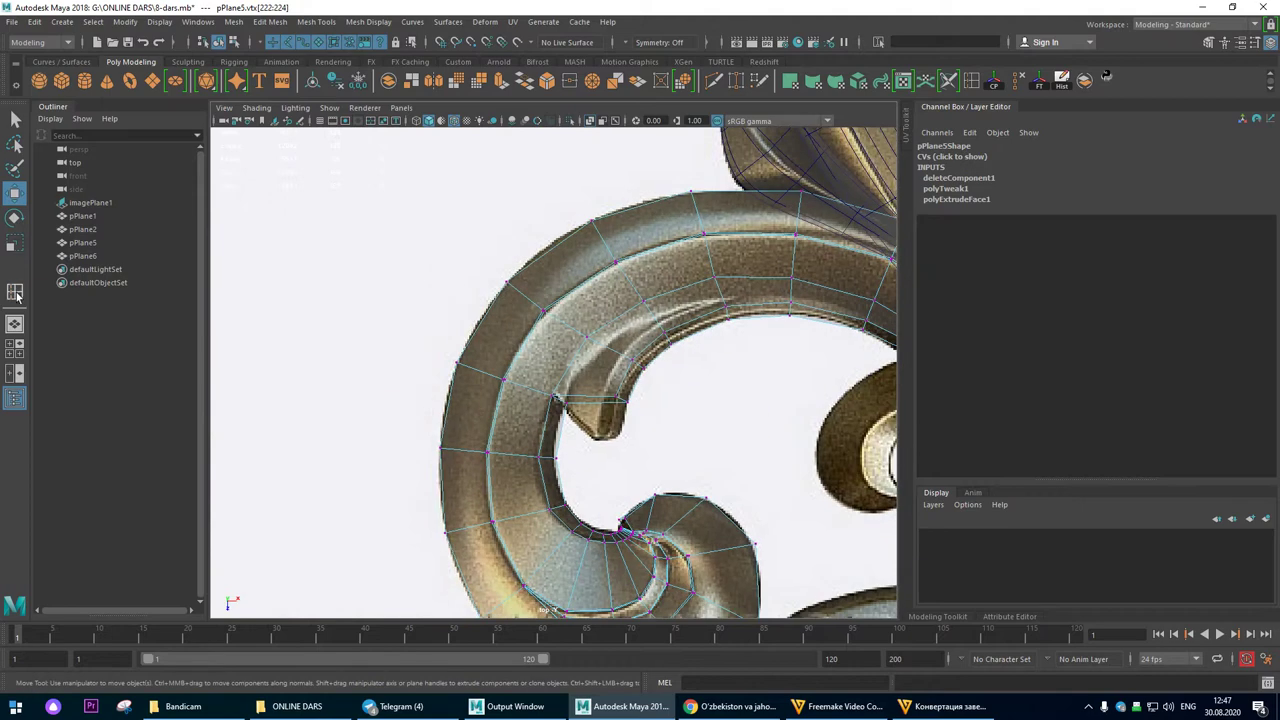
scroll(555, 375, "up", 3)
left_click_drag(555, 375, 455, 331, "alt")
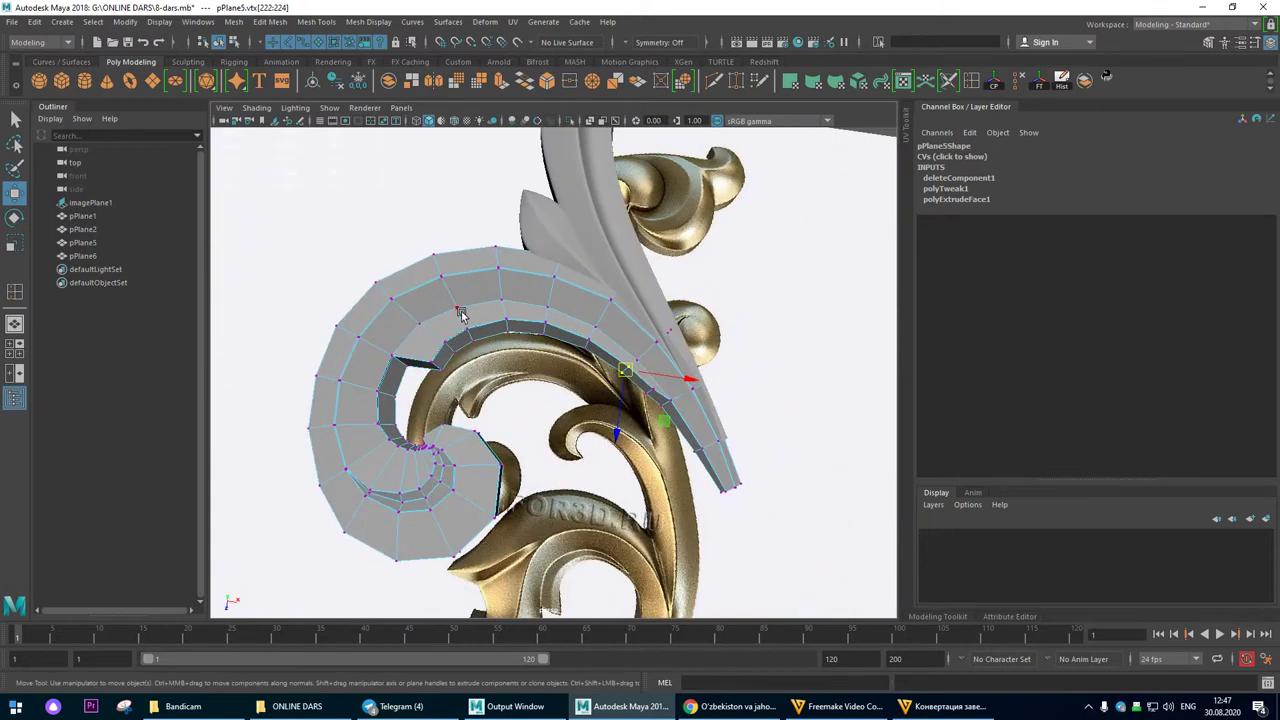
scroll(560, 400, "up", 8)
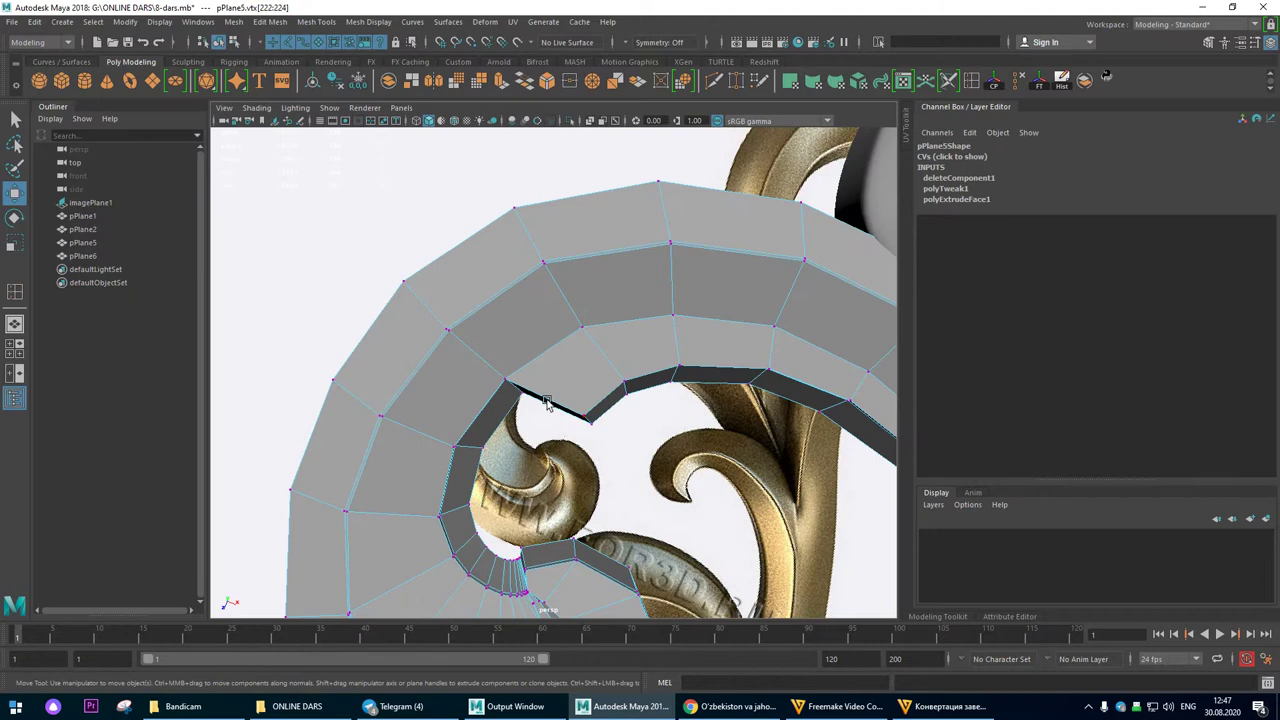
left_click_drag(624, 480, 657, 422, "alt")
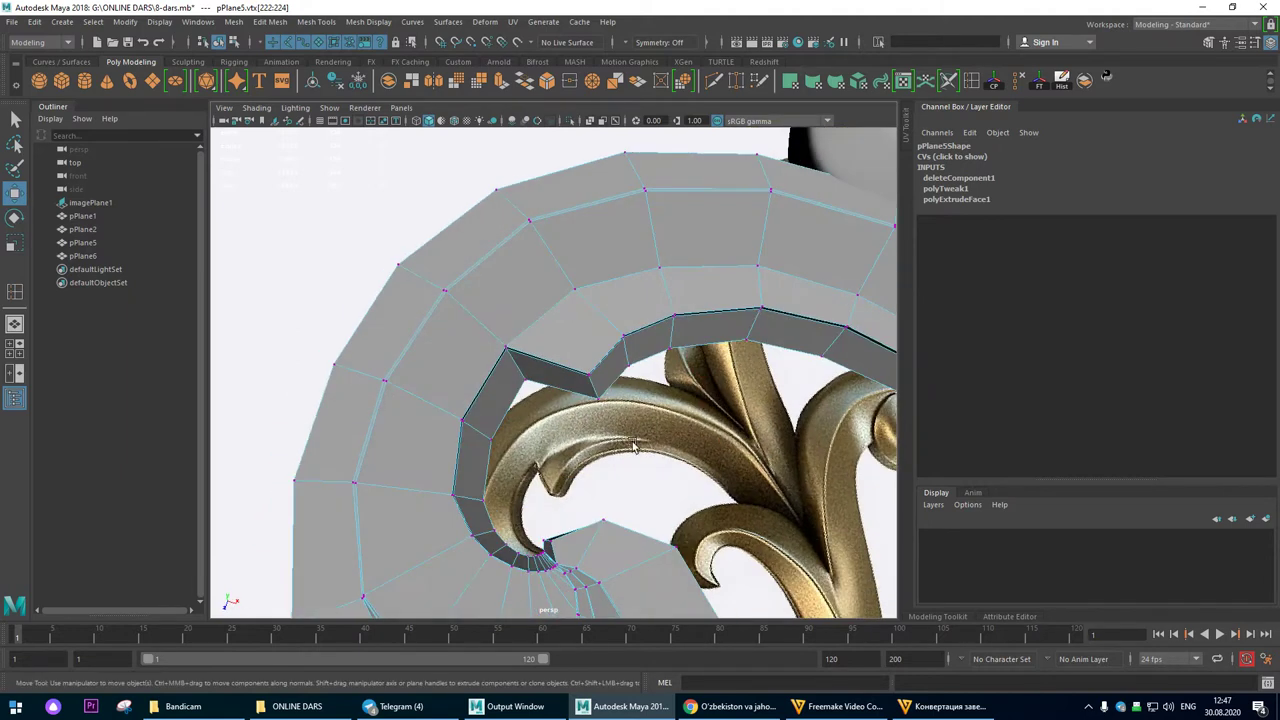
key("space")
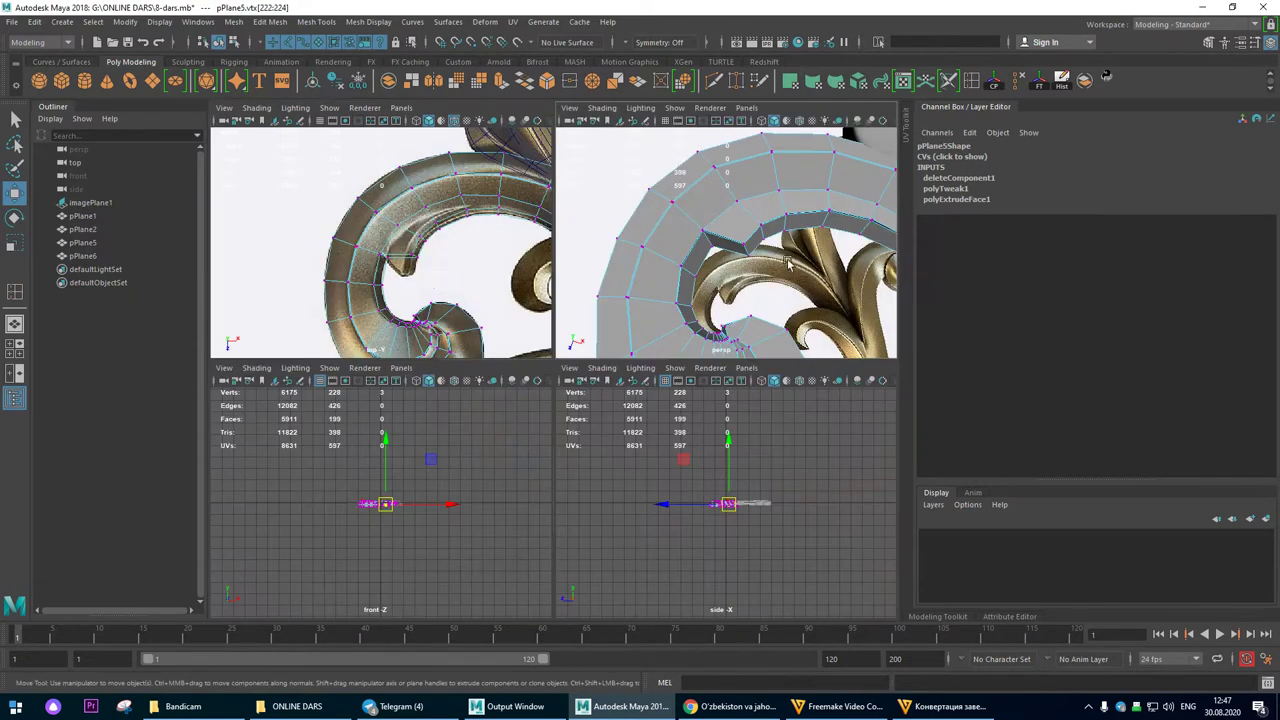
key("space")
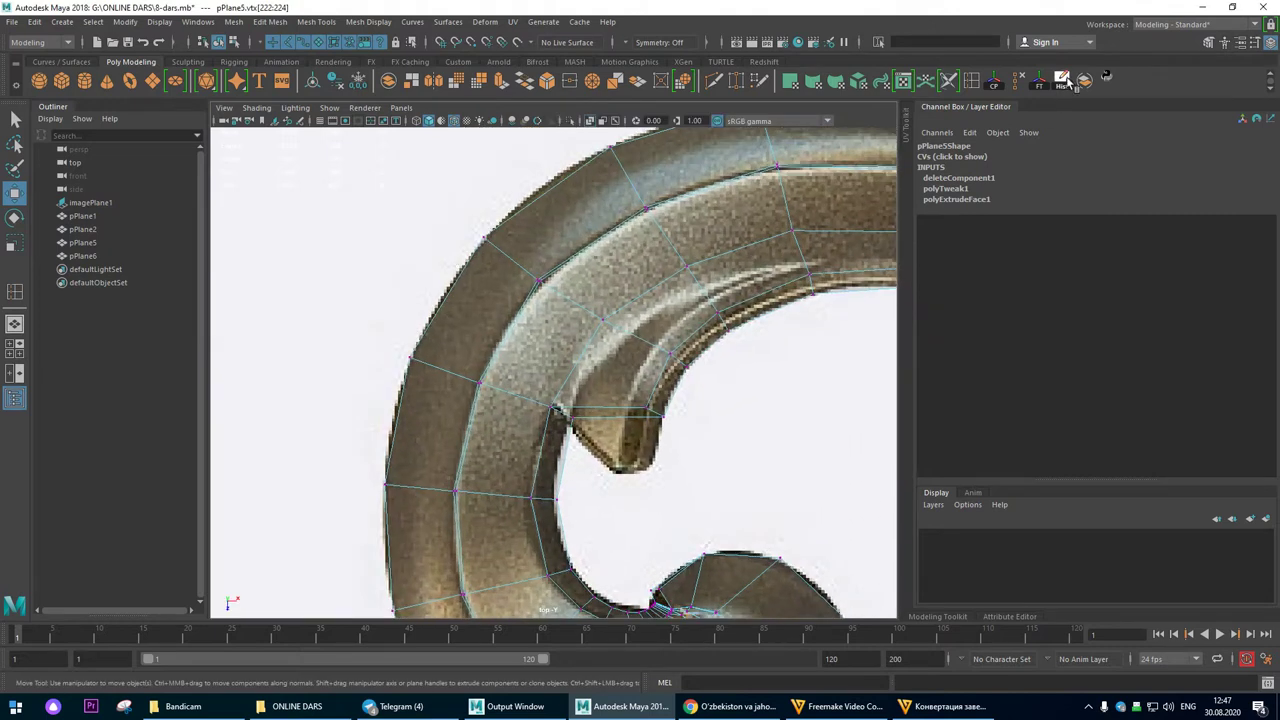
Step: Insert an edge loop running lengthwise through the leaf strip from its blunt end
left_click(616, 408)
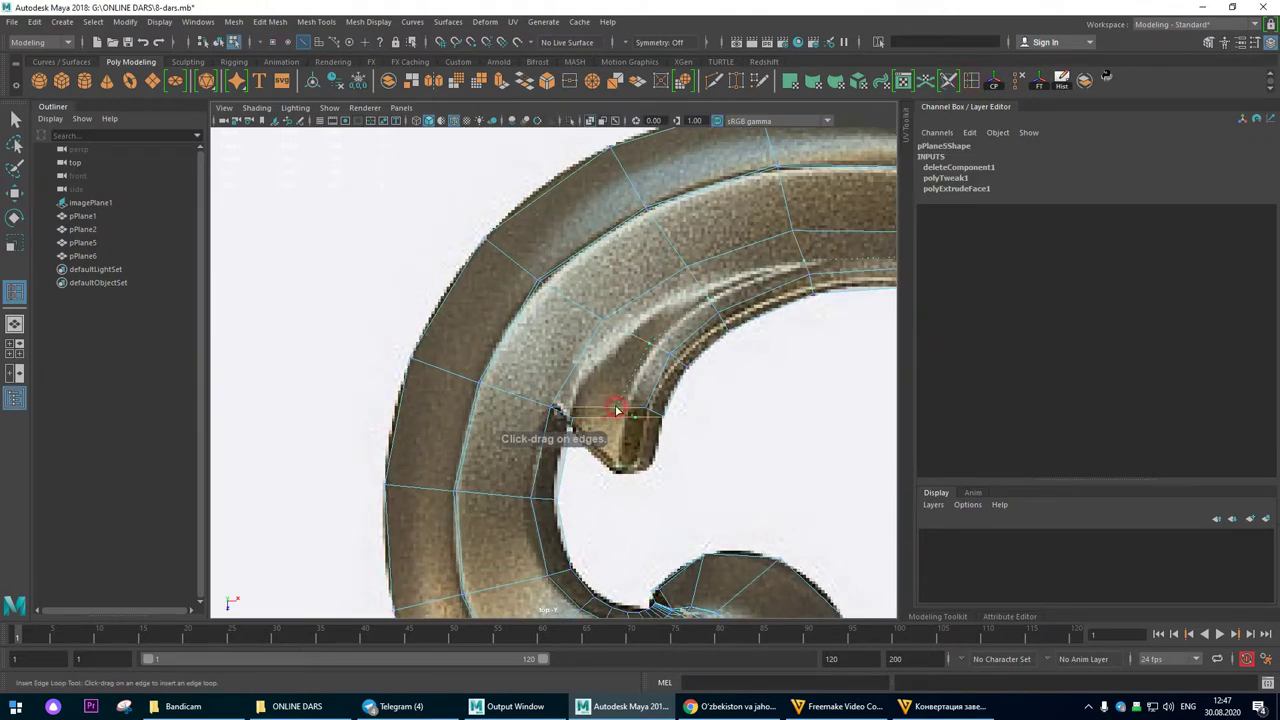
left_click(609, 409)
key("w")
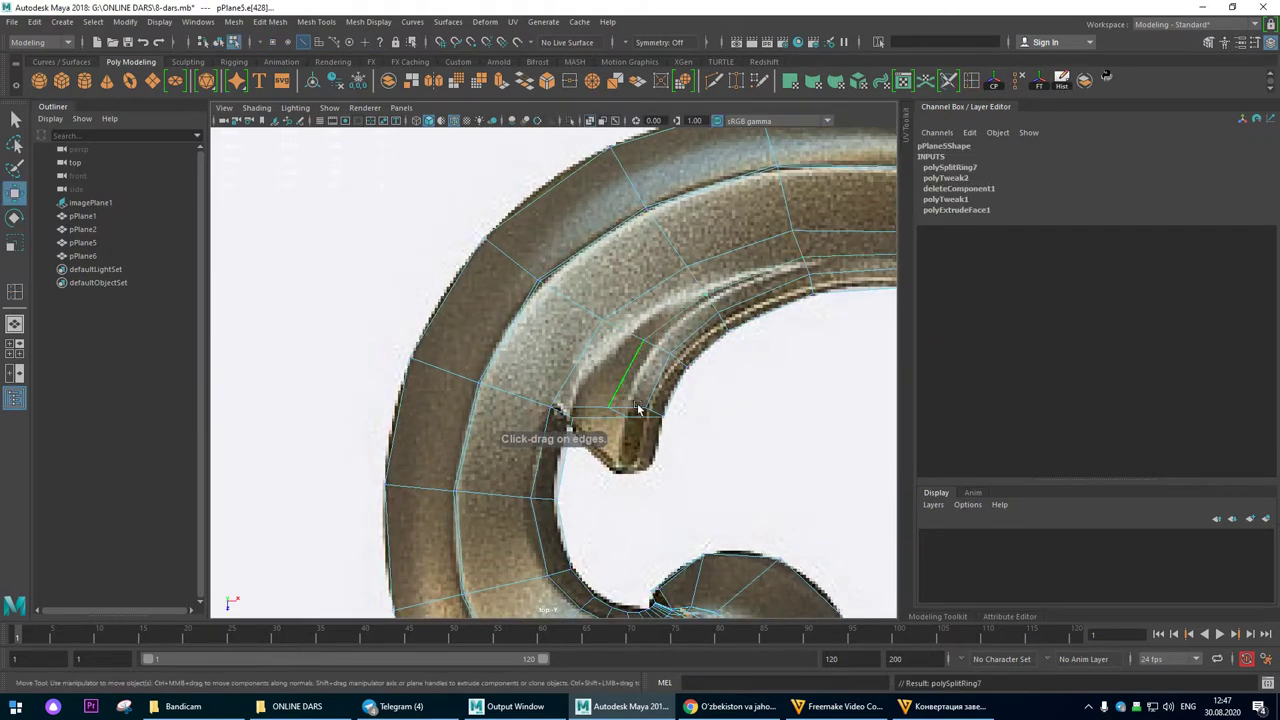
Step: Try to move only the new loop's upper end edge down to the leaf's pointed tip
left_click(619, 413)
left_click_drag(619, 421, 615, 478)
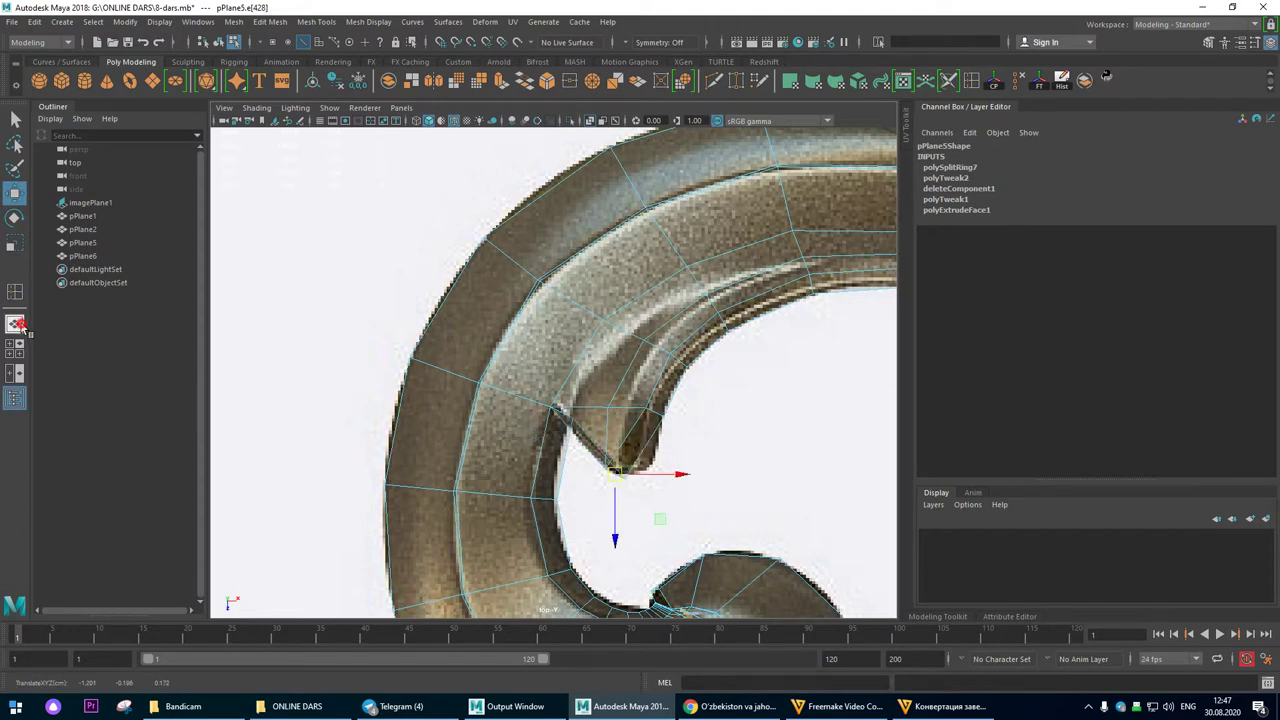
left_click(22, 325)
left_click_drag(631, 349, 519, 327, "alt")
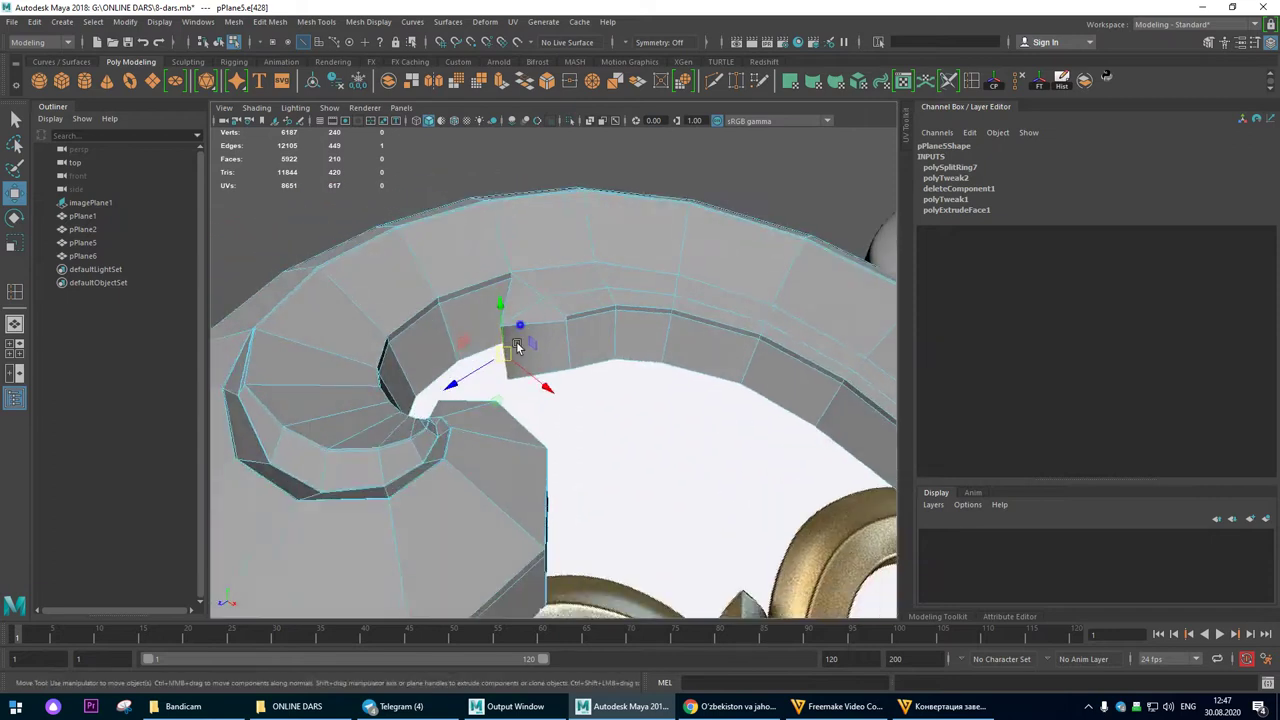
right_click_drag(519, 327, 648, 306, "alt")
left_click_drag(652, 308, 645, 304, "alt")
key("ctrl+z")
Step: Select both edge segments at the leaf's blunt end and move them down to the reference's pointed tip
mouse_move(568, 232)
left_mouse_down("alt")
mouse_move(614, 229)
mouse_move(640, 320)
mouse_move(571, 263)
mouse_move(583, 240)
left_mouse_up("alt")
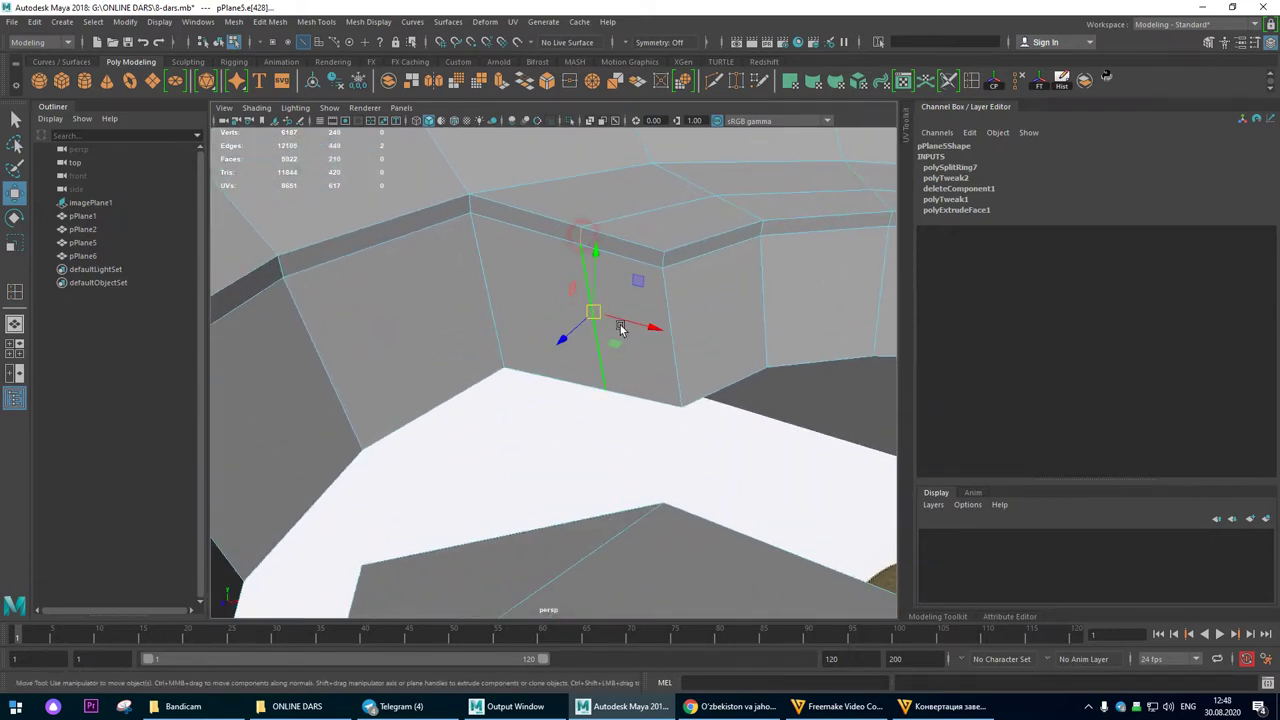
key("space")
key("space")
scroll(688, 285, "up", 6)
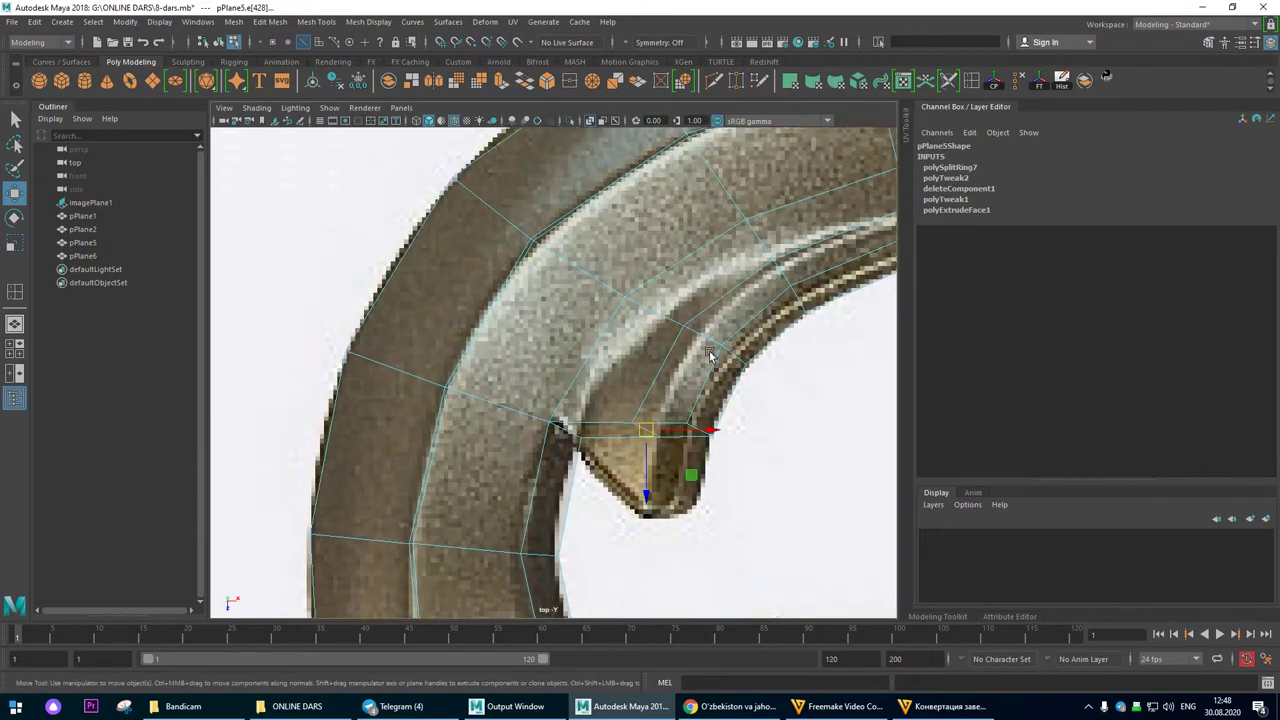
left_click_drag(659, 313, 658, 403)
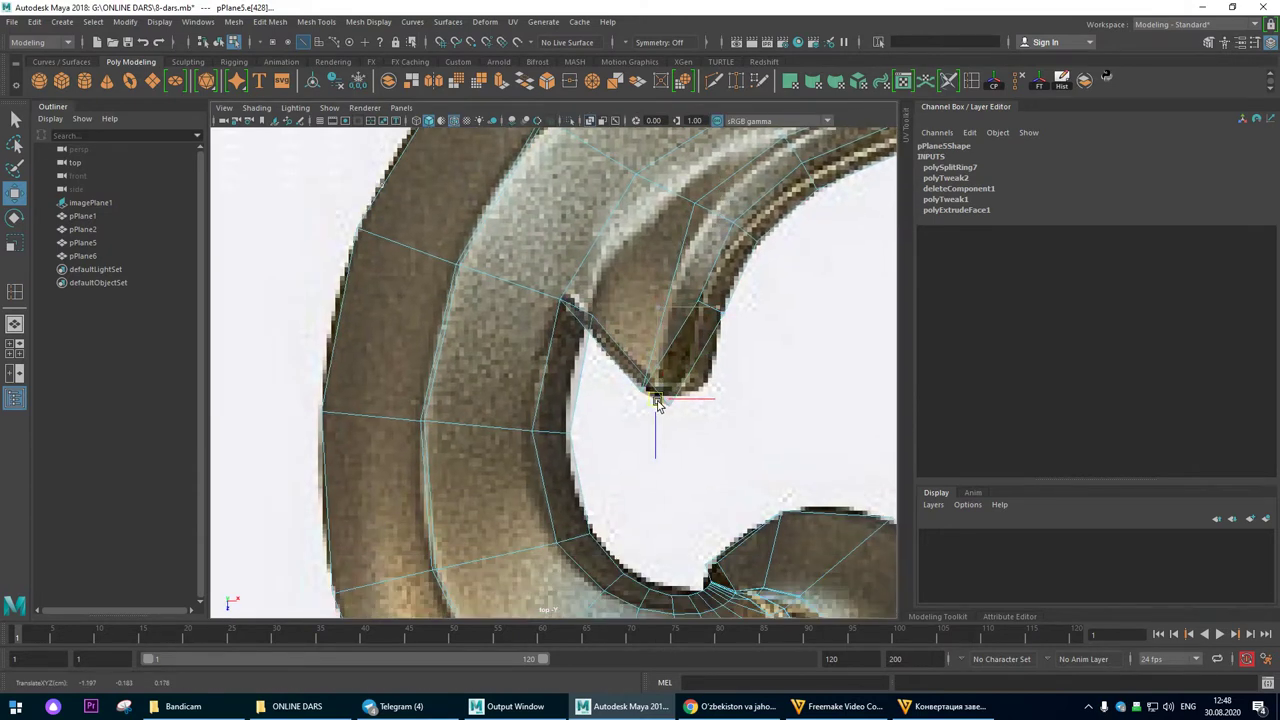
Step: Try to lower the adjacent inner corner edge of the leaf end
left_click(710, 310)
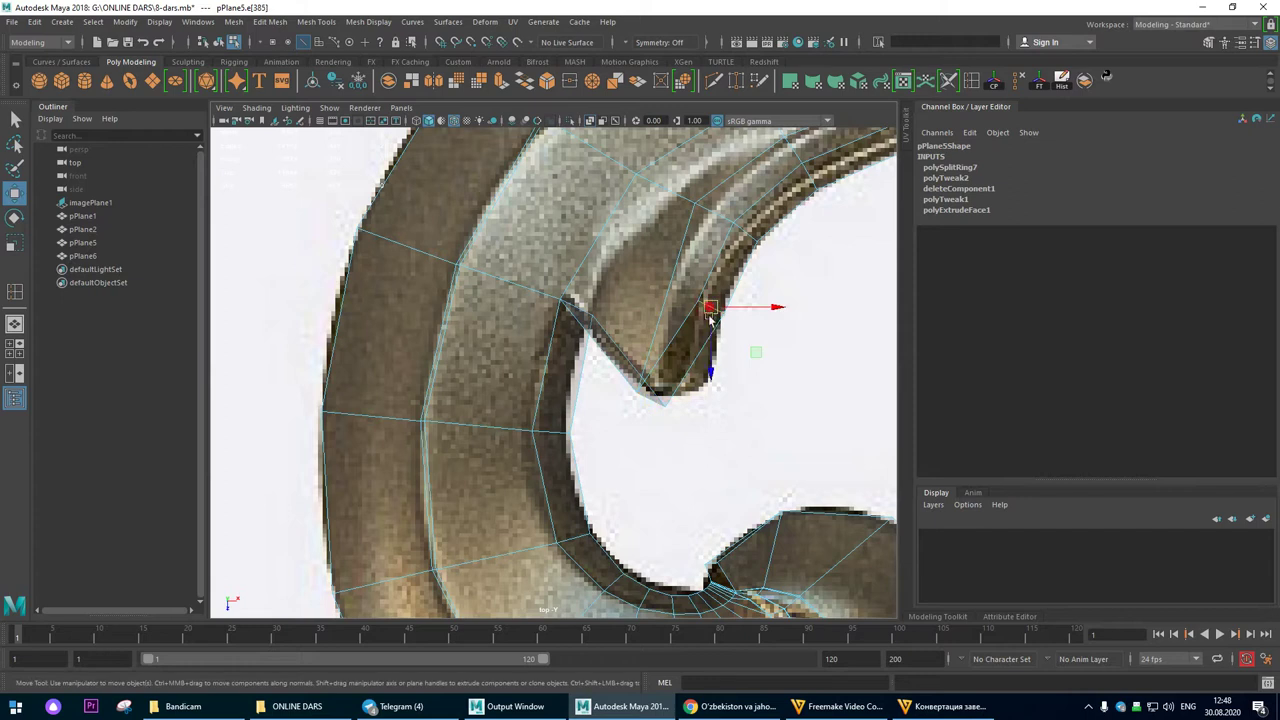
left_click_drag(710, 306, 710, 356)
key("ctrl+z")
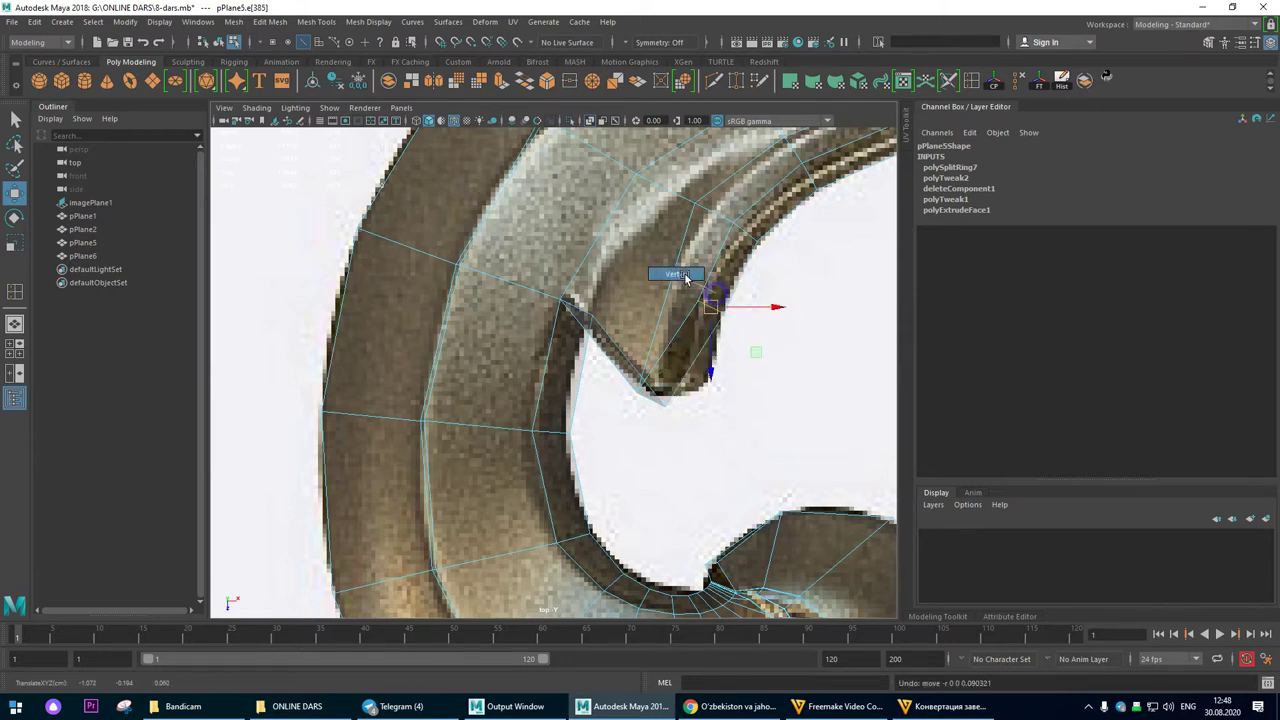
Step: Lower the vertex pair at the leaf's inner corner along the reference edge and select the tip vertices
right_click_drag(684, 277, 684, 277)
left_click_drag(709, 311, 710, 345)
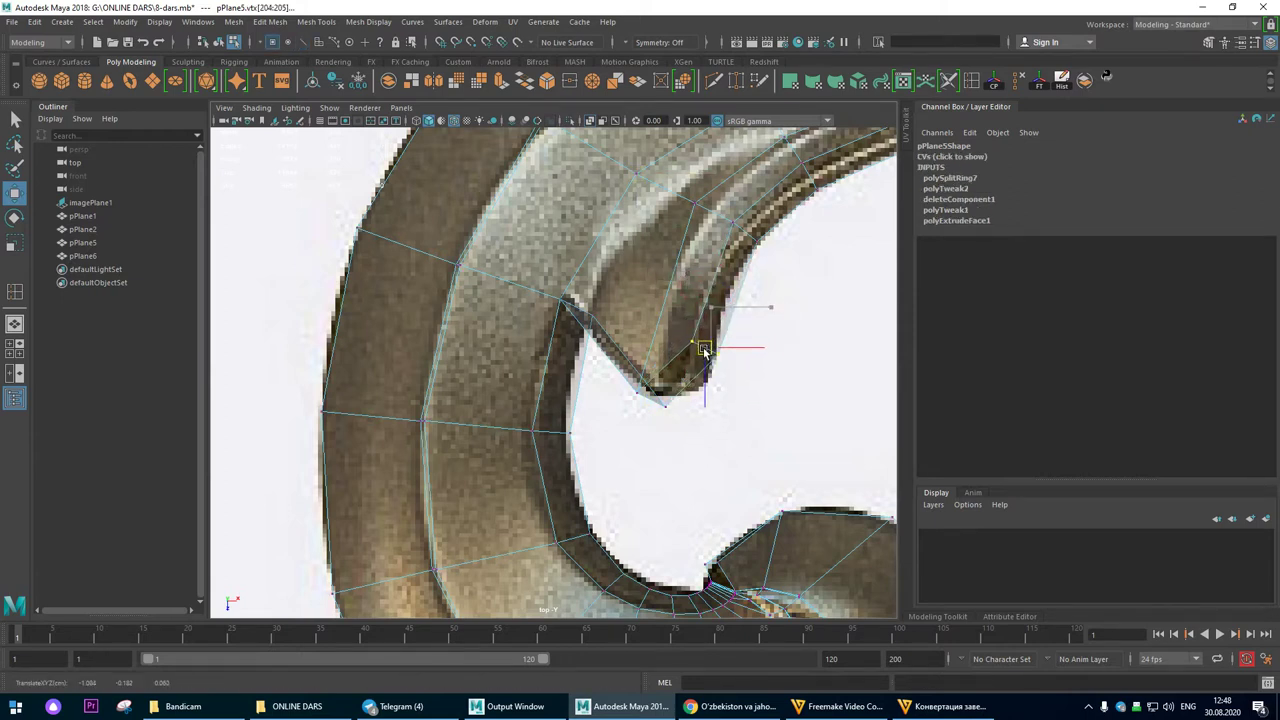
left_click_drag(613, 368, 640, 402)
Step: Select the new lengthwise edges behind the leaf tip in perspective and raise them into a ridge
left_click(15, 325)
mouse_move(624, 294)
left_mouse_down("alt")
mouse_move(657, 274)
mouse_move(708, 273)
mouse_move(614, 297)
left_mouse_up("alt")
right_click_drag(614, 297, 514, 297, "alt")
left_click_drag(514, 297, 587, 303, "alt")
right_click_drag(587, 303, 665, 354, "alt")
right_click_drag(615, 298, 616, 261)
left_click(641, 268)
mouse_move(738, 288)
left_mouse_down("alt")
mouse_move(761, 294)
mouse_move(740, 300)
left_mouse_up("alt")
middle_click_drag(740, 300, 647, 350, "alt")
left_click(607, 283, "shift")
left_click_drag(597, 277, 398, 248)
right_click_drag(400, 249, 520, 300, "alt")
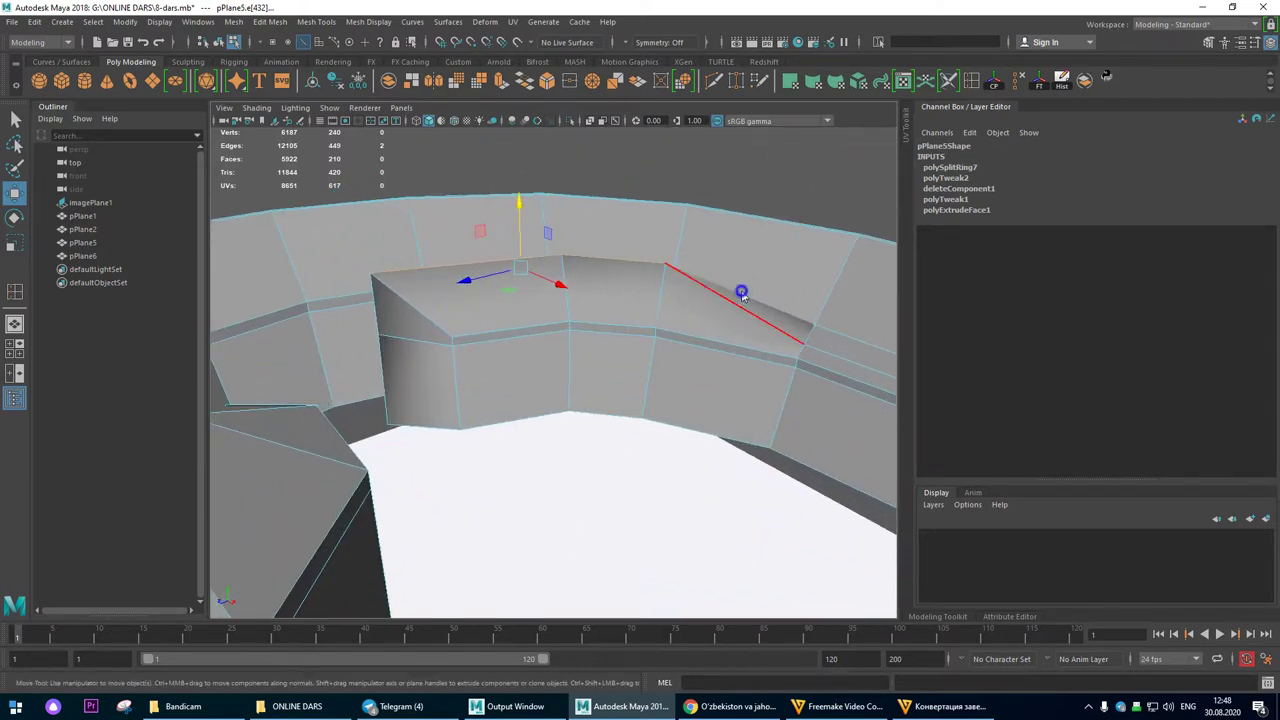
Step: Raise the next vertex along the leaf's new edge loop to continue the ridge
right_click_drag(743, 294, 695, 292)
left_click(816, 346)
middle_click_drag(751, 421, 761, 403)
left_click_drag(766, 389, 863, 363, "alt")
left_click(755, 385)
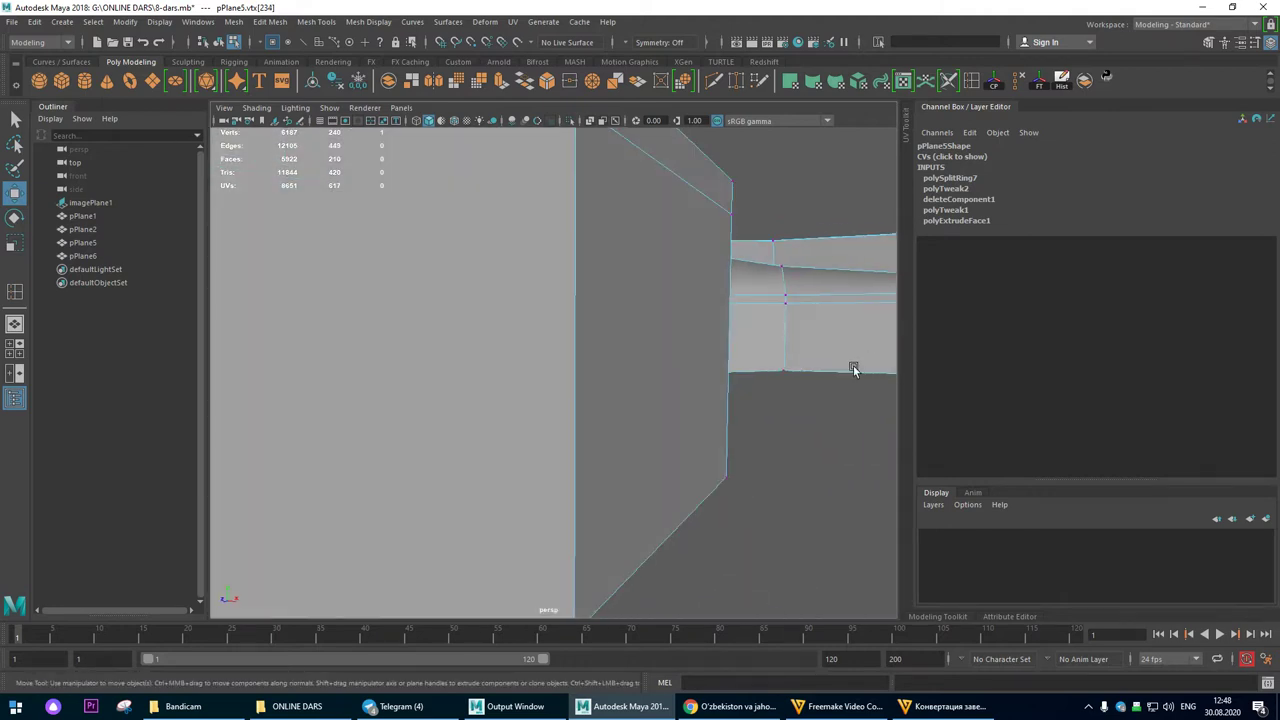
Step: Fine-tune the heights of the remaining ridge vertices so the ridge tapers smoothly along the arch
middle_click_drag(863, 363, 597, 461, "alt")
right_click_drag(596, 460, 662, 505, "alt")
middle_click_drag(598, 398, 618, 393)
right_click_drag(587, 393, 564, 391, "alt")
middle_click_drag(568, 386, 574, 391)
left_click(541, 339)
middle_click_drag(654, 391, 690, 403)
left_click(660, 364)
left_click(818, 384)
left_click_drag(830, 407, 433, 428, "alt")
right_click_drag(432, 425, 523, 371, "alt")
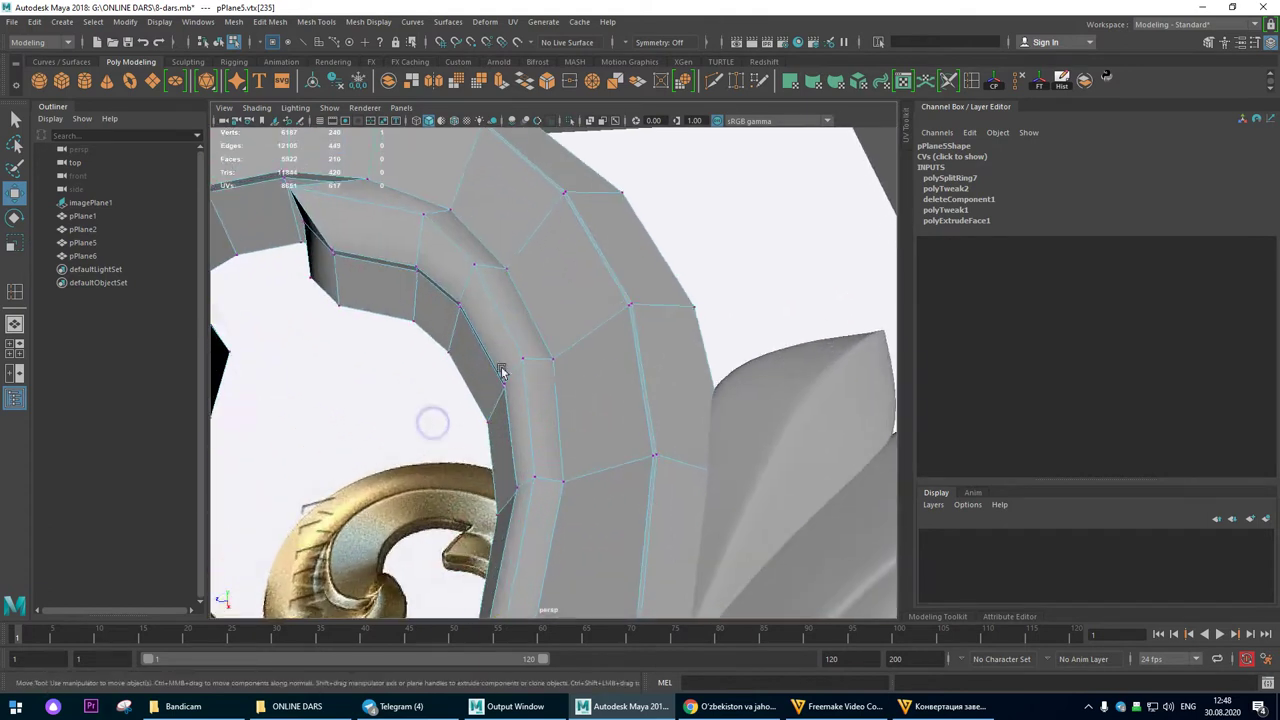
Step: Examine the leaf tip and its side wall up close from several angles
middle_click_drag(523, 371, 775, 450, "alt")
right_click_drag(458, 306, 706, 346, "alt")
mouse_move(705, 352)
left_mouse_down("alt")
mouse_move(683, 336)
mouse_move(697, 349)
left_mouse_up("alt")
left_click(679, 304)
key("f")
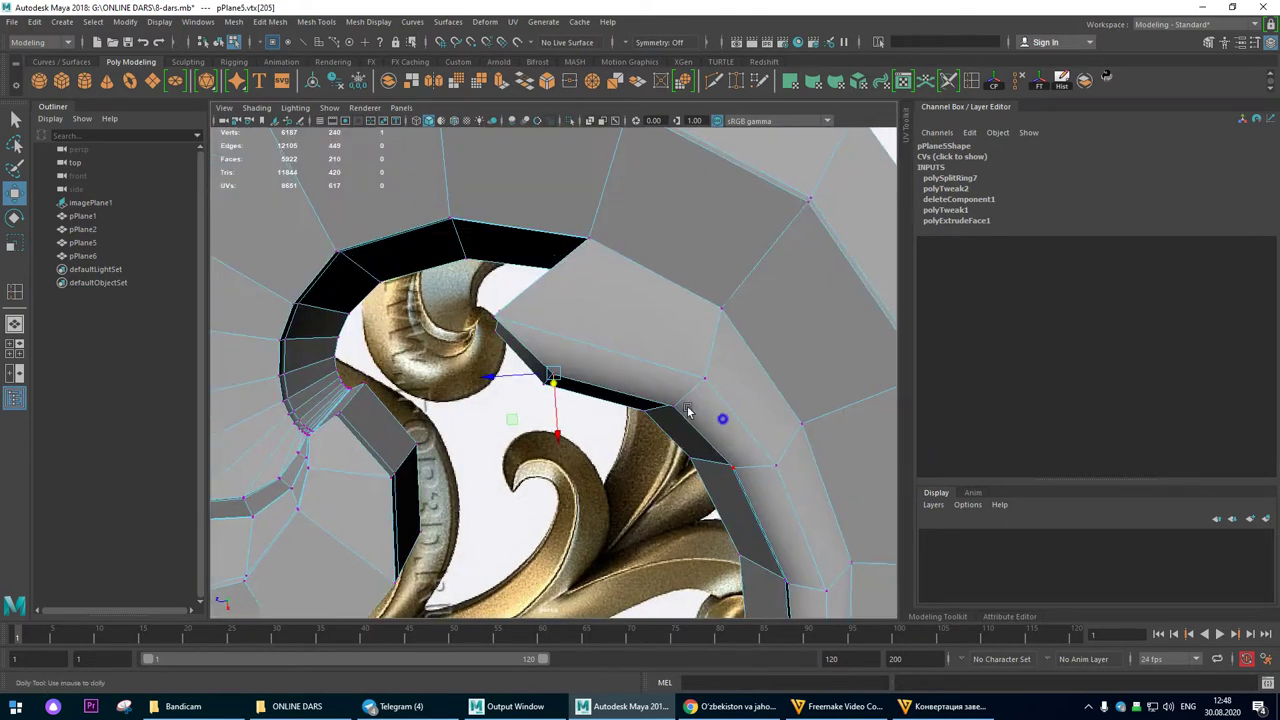
left_click_drag(708, 416, 538, 377, "alt")
right_click_drag(538, 377, 622, 466, "alt")
left_click_drag(622, 466, 340, 425, "alt")
left_click_drag(455, 440, 464, 436, "alt")
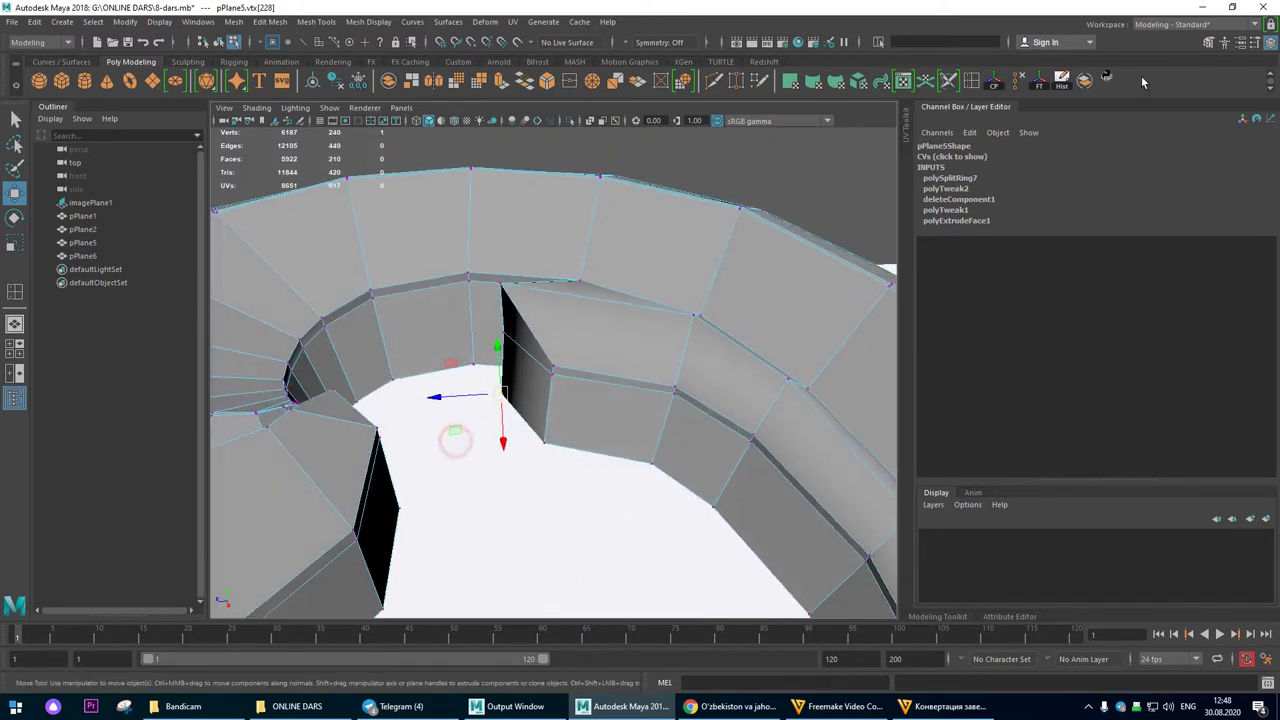
Step: Insert a supporting edge loop lengthwise through the leaf strip, starting at the tip's end face
left_click(971, 80)
left_click_drag(560, 420, 574, 229, "alt")
left_click(500, 324)
right_click_drag(616, 316, 441, 309, "alt")
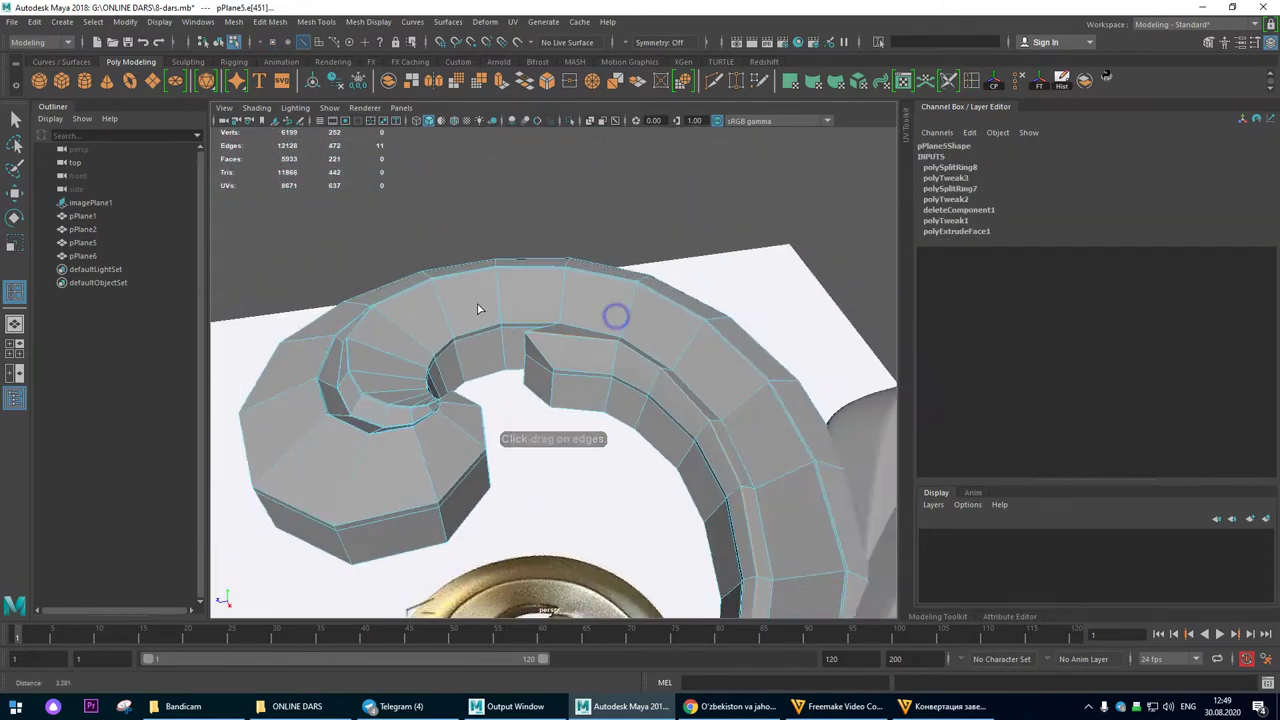
Step: Insert a second lengthwise supporting edge loop in the leaf strip and return to the Move tool
left_click_drag(480, 303, 563, 343, "alt")
right_click_drag(563, 343, 608, 345, "alt")
left_click_drag(436, 236, 532, 297, "alt")
right_click_drag(405, 355, 498, 430, "alt")
left_click_drag(499, 430, 587, 333, "alt")
left_click(491, 345)
left_click(14, 193)
Step: Switch the scroll to object mode and inspect its shape in smooth mesh preview
right_click_drag(380, 276, 476, 258)
key("3")
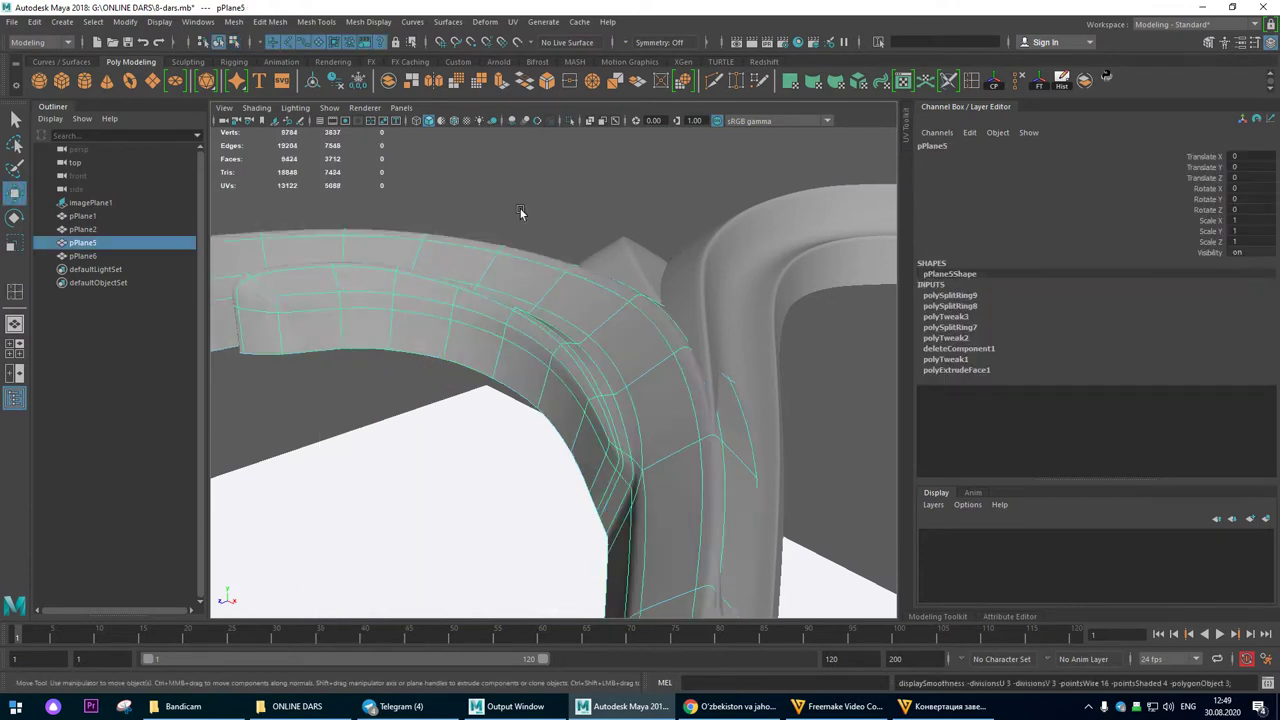
left_click(641, 162)
left_click_drag(557, 231, 551, 356, "alt")
right_click_drag(551, 356, 504, 333, "alt")
left_click_drag(505, 335, 541, 338, "alt")
Step: Select the ridge and rim vertices of the cross-section behind the leaf tip and shift them toward the tip
left_click(541, 338)
right_click_drag(541, 338, 490, 328)
left_click_drag(482, 294, 528, 382)
key("space")
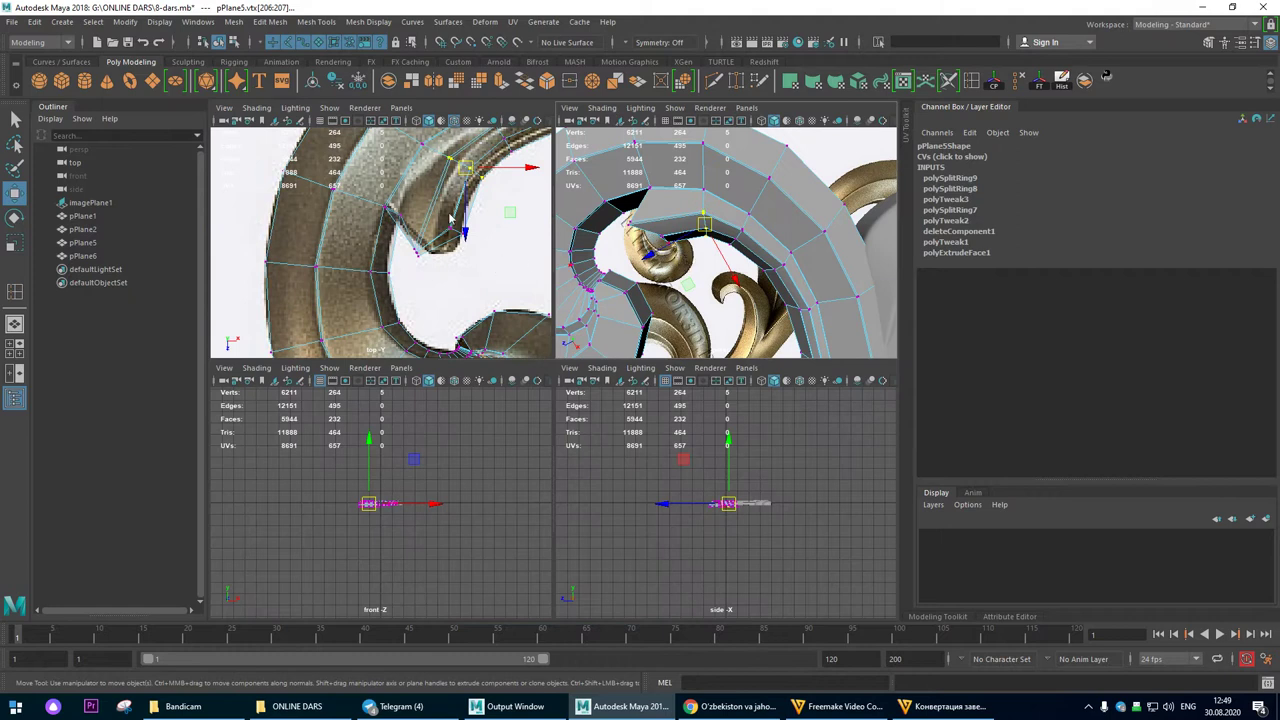
key("space")
left_click_drag(646, 308, 629, 332)
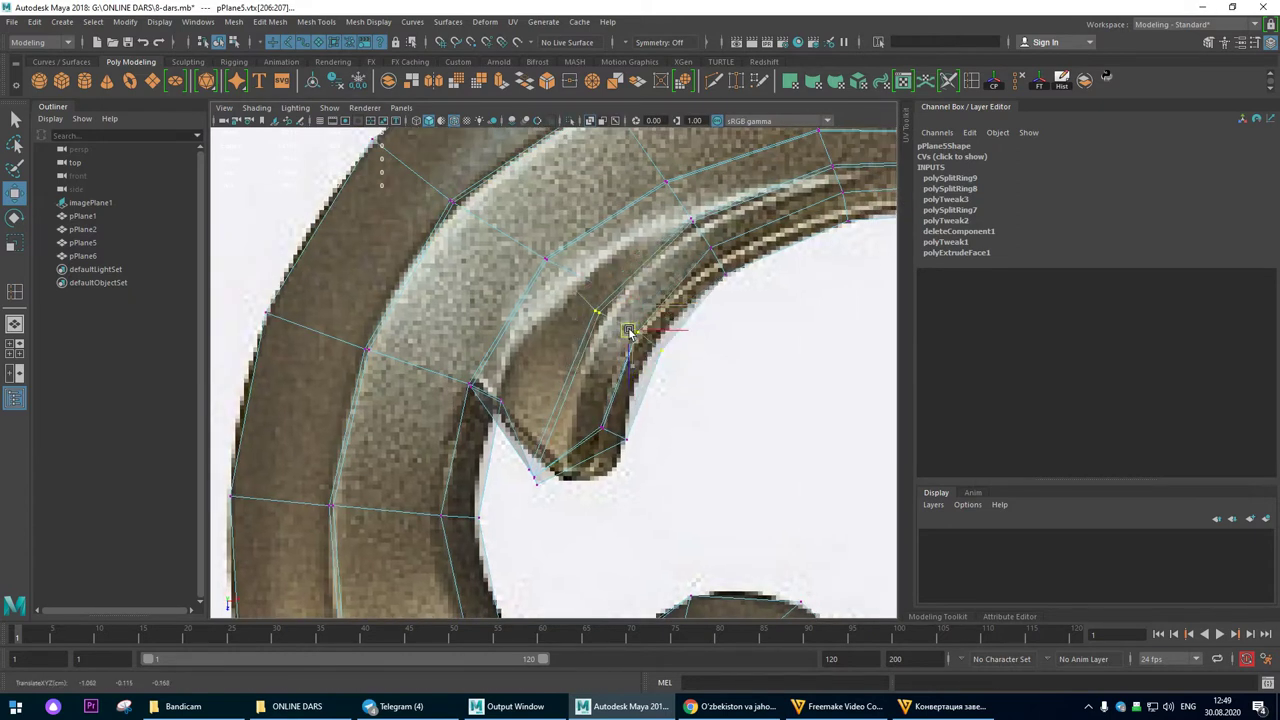
Step: Adjust the ridge vertices, the nearby inner rim vertices and the leaf's lower corner pair to the reference
left_click(597, 310)
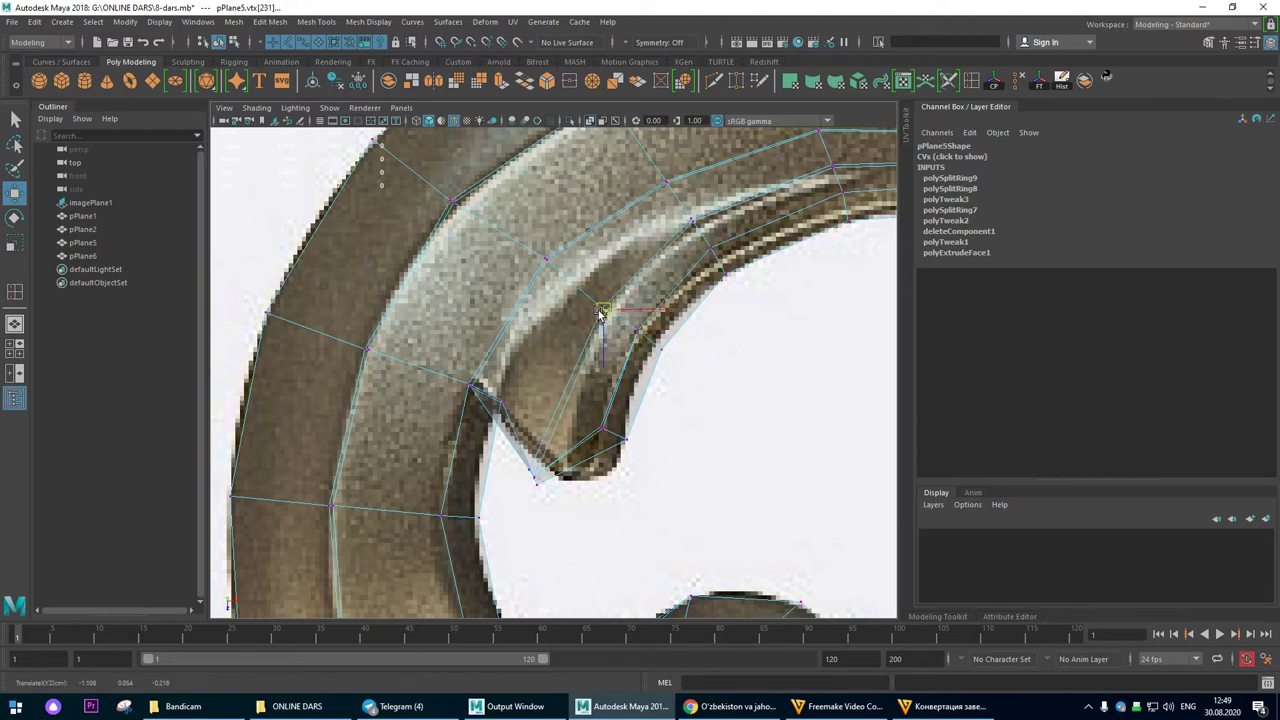
mouse_move(652, 337)
left_mouse_down()
mouse_move(678, 365)
mouse_move(643, 339)
left_mouse_up()
left_click_drag(674, 409, 616, 441)
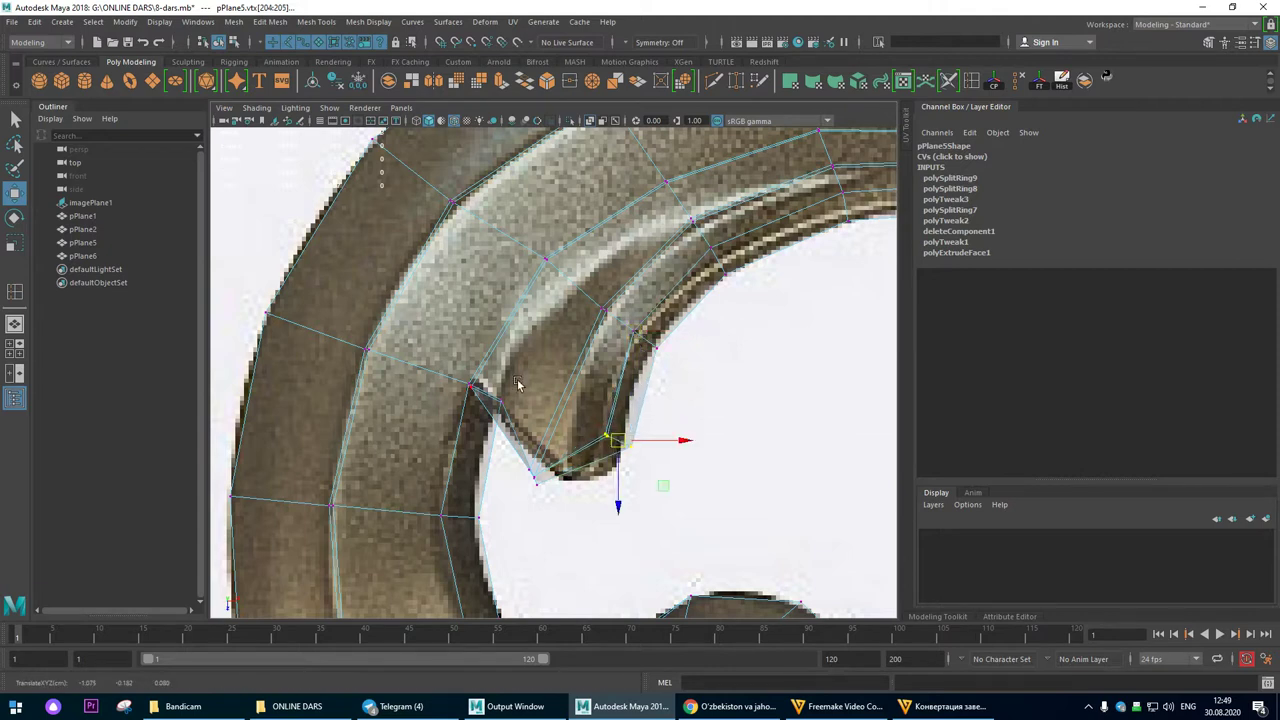
Step: Nudge the three vertices along the edge between the scroll body and the inner leaf onto the reference contour
left_click(545, 260)
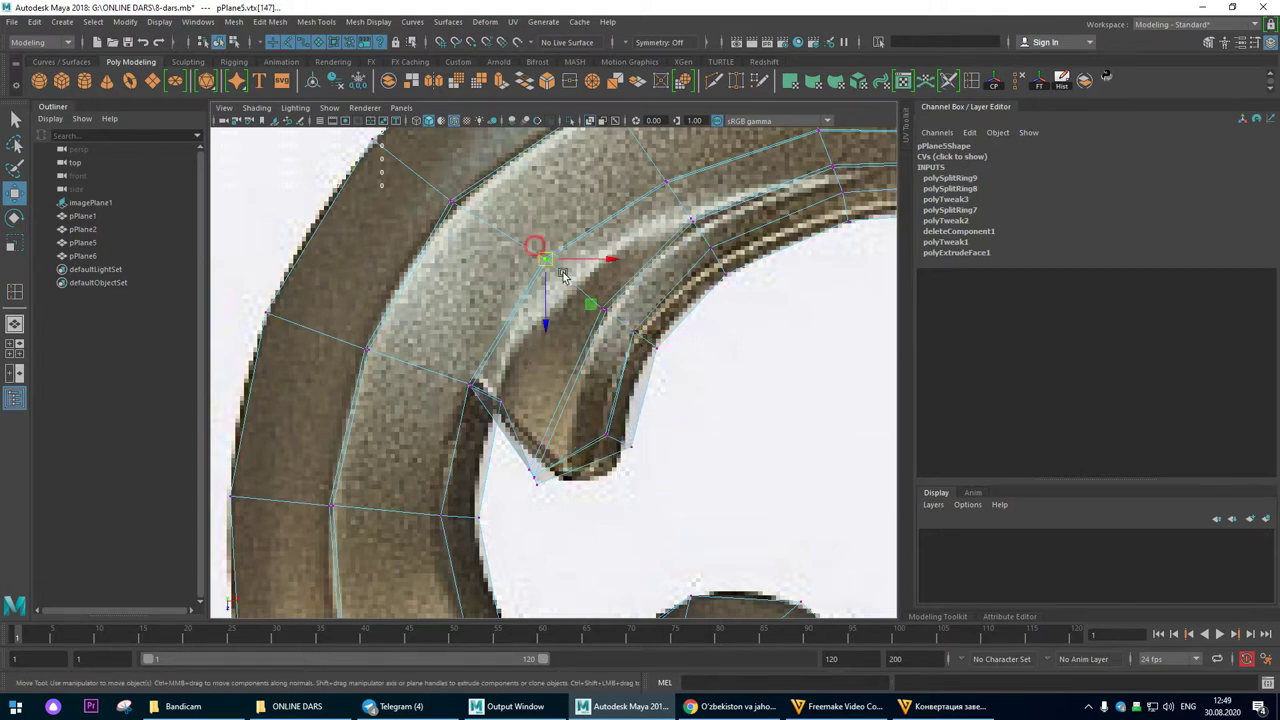
left_click(670, 186)
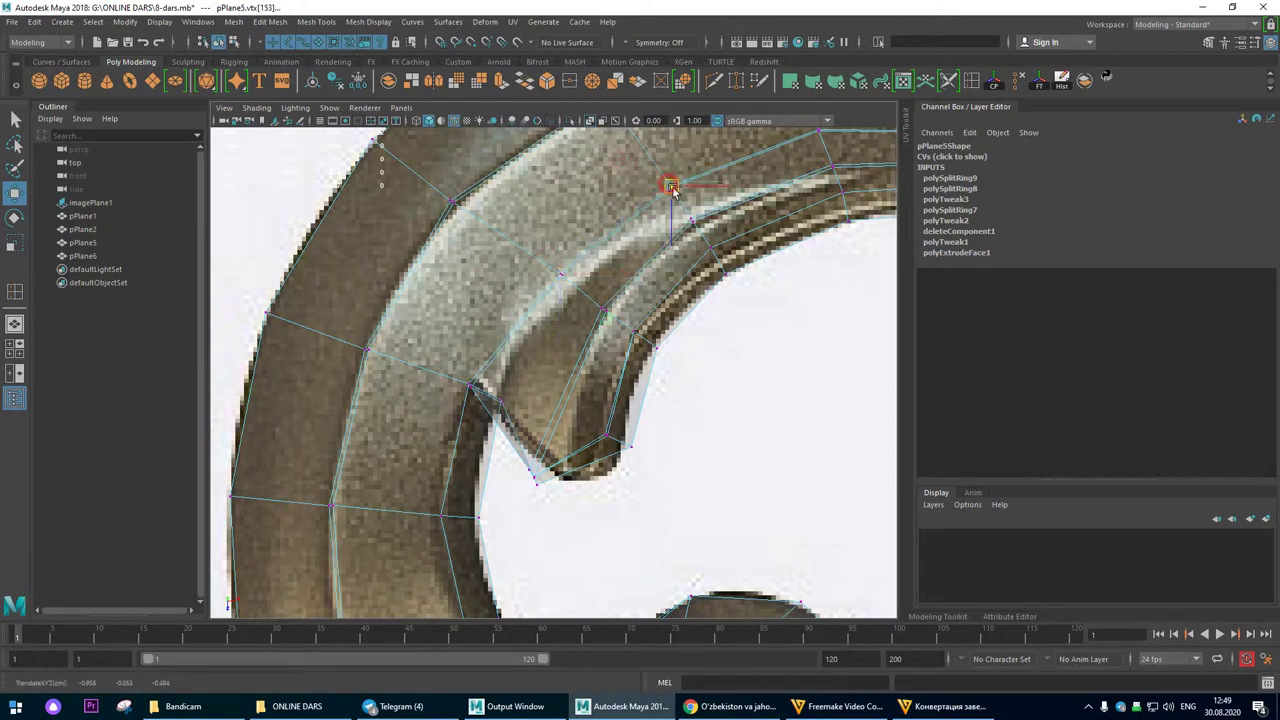
left_click(471, 385)
left_click_drag(486, 390, 497, 400)
Step: Return the scroll to object mode with smooth mesh preview and review it beside the other ornament pieces in perspective
left_click(15, 322)
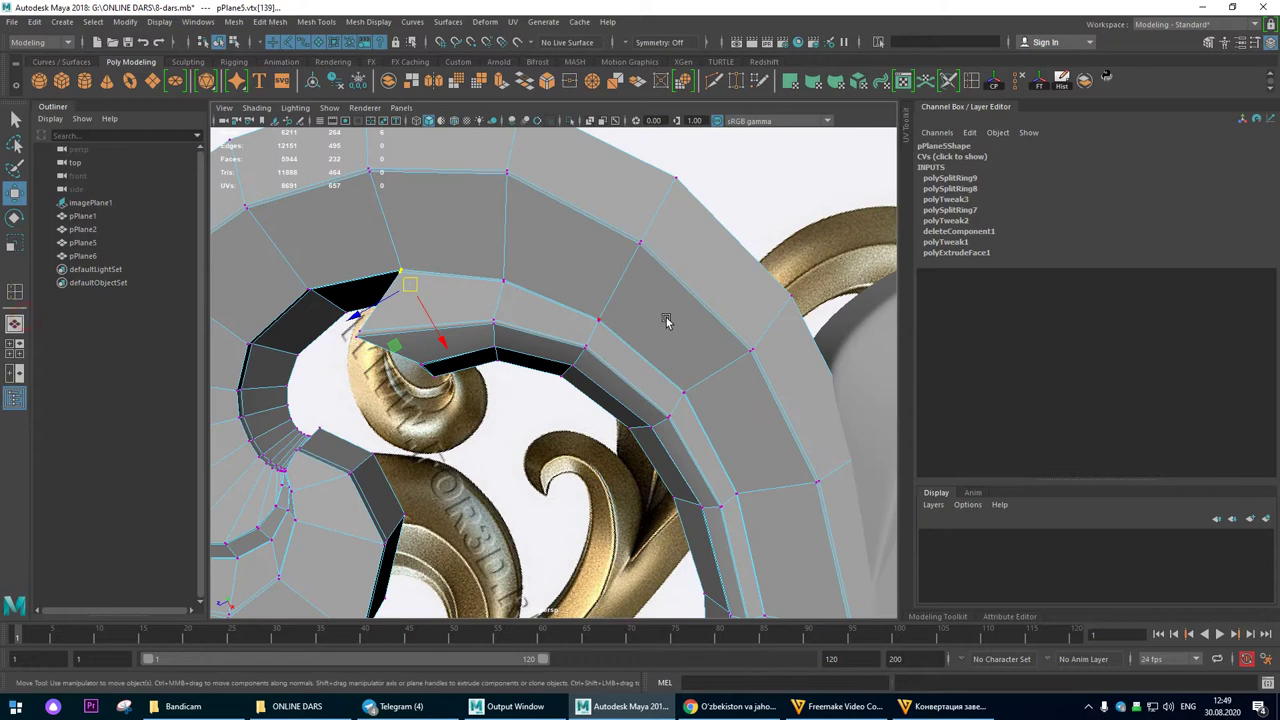
key("3")
right_click_drag(486, 263, 552, 244)
left_click(671, 231)
right_click_drag(743, 357, 480, 335, "alt")
left_click(731, 238)
left_click_drag(708, 272, 465, 313, "alt")
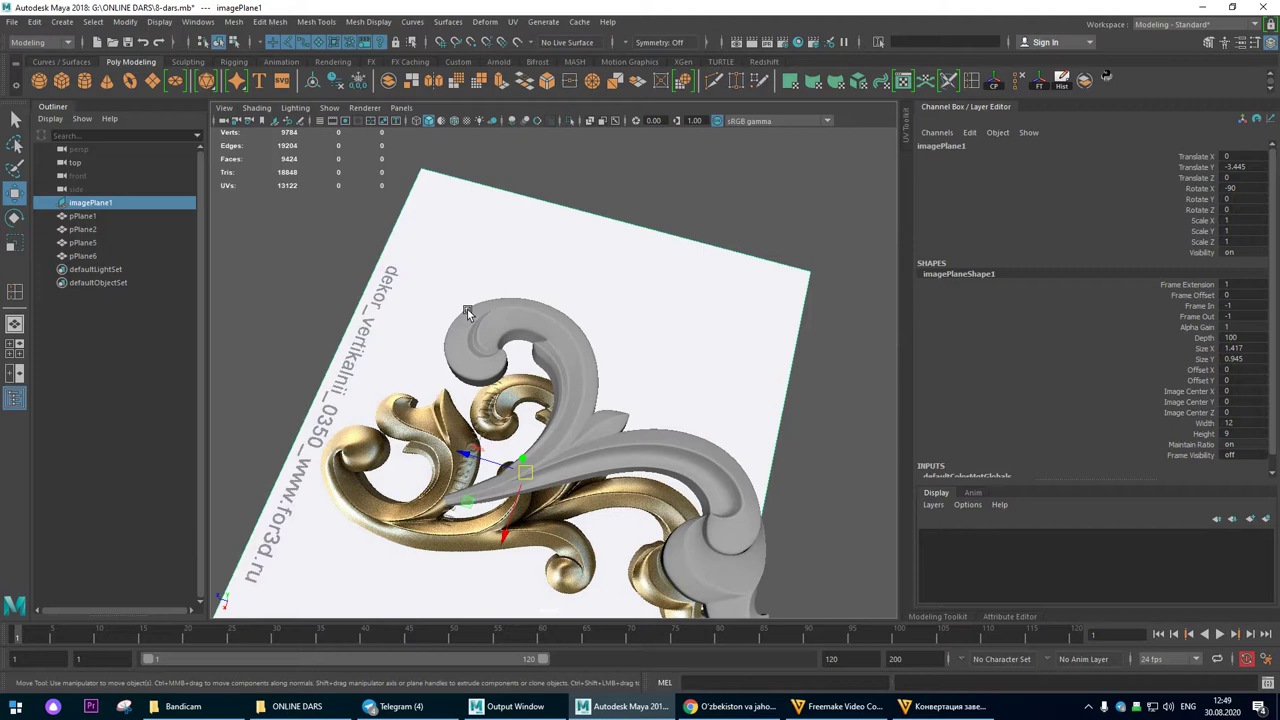
left_click_drag(604, 354, 574, 326, "alt")
Step: Select the finished ornament pieces in turn and delete the construction history of the neighbouring long scroll
right_click_drag(520, 275, 760, 329, "alt")
left_click(757, 408)
left_click(516, 360)
left_click(668, 386, "shift")
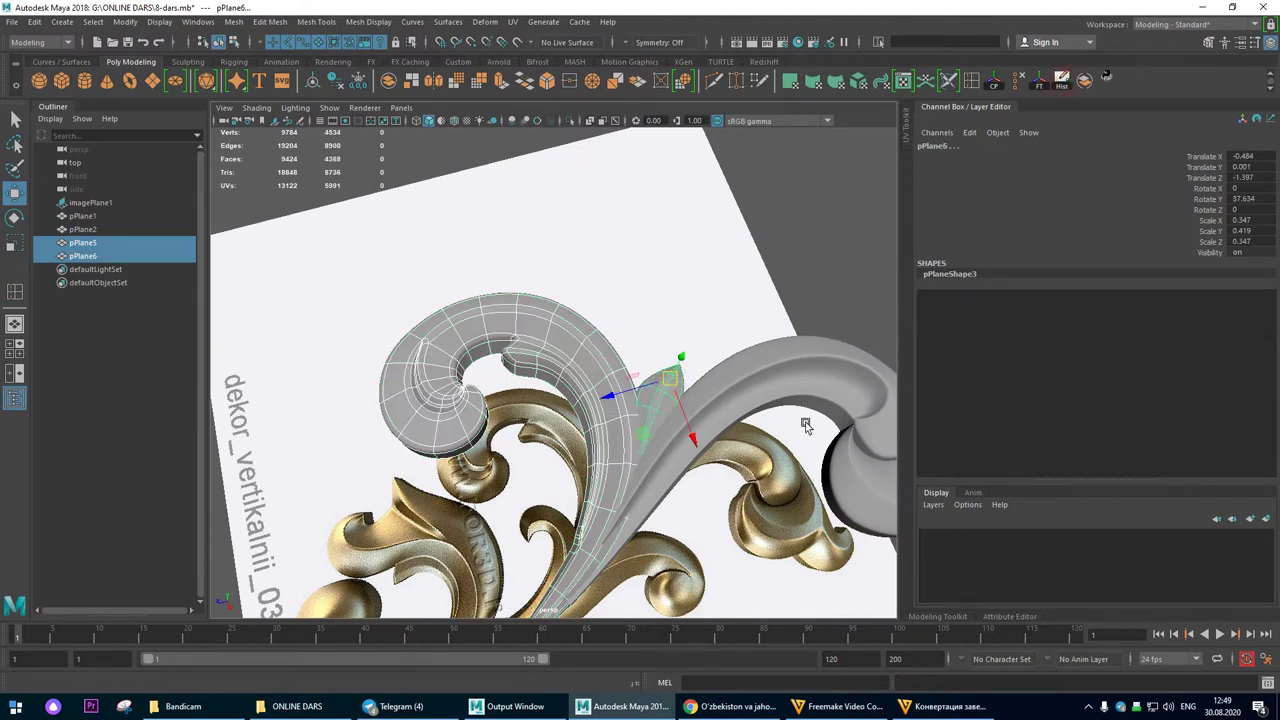
left_click_drag(806, 425, 793, 338, "alt")
left_click(793, 338)
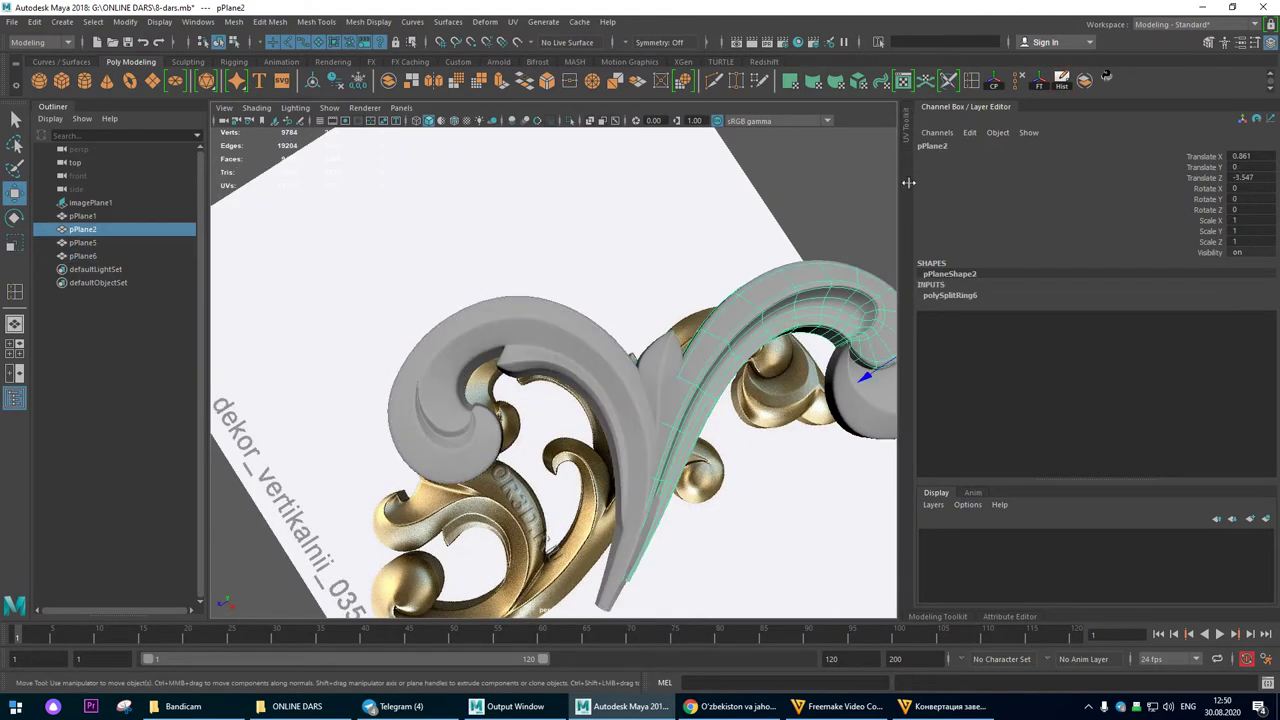
left_click(1061, 80)
left_click(838, 405)
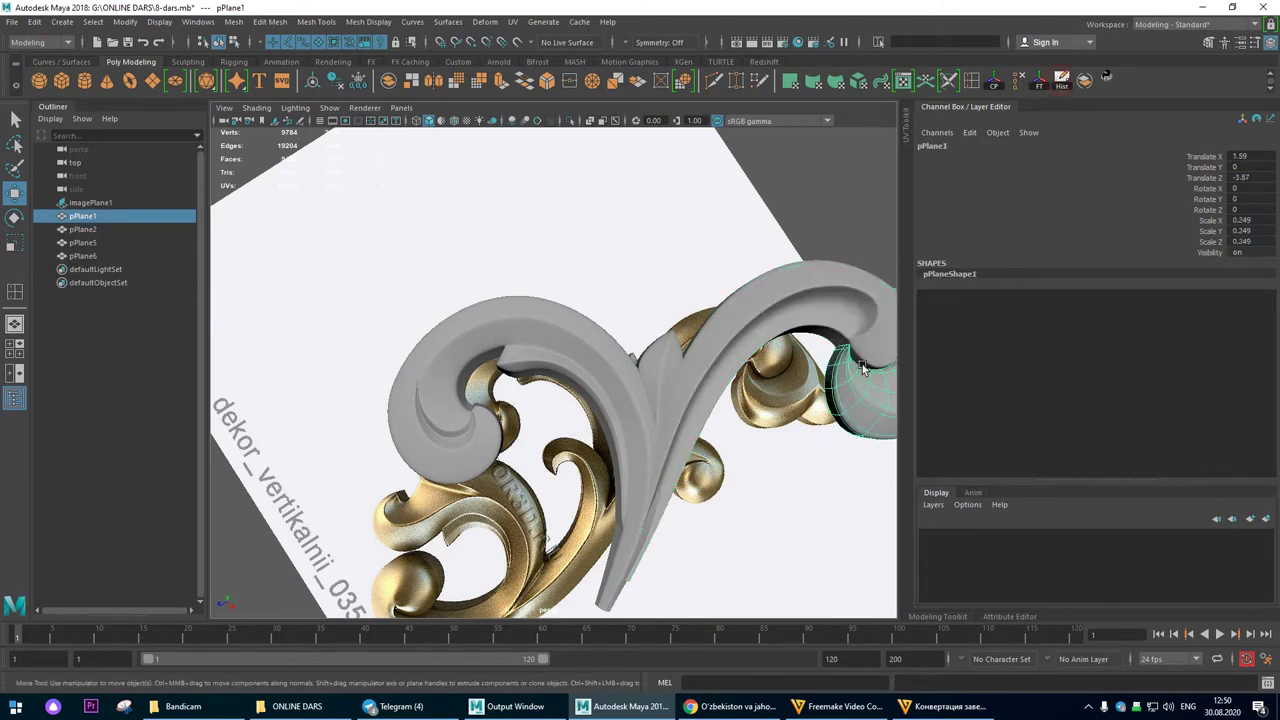
Step: Examine the modelled pieces in perspective and compare them with the remaining small scroll on the reference in the top view
right_click_drag(595, 376, 597, 415, "alt")
left_click(820, 535)
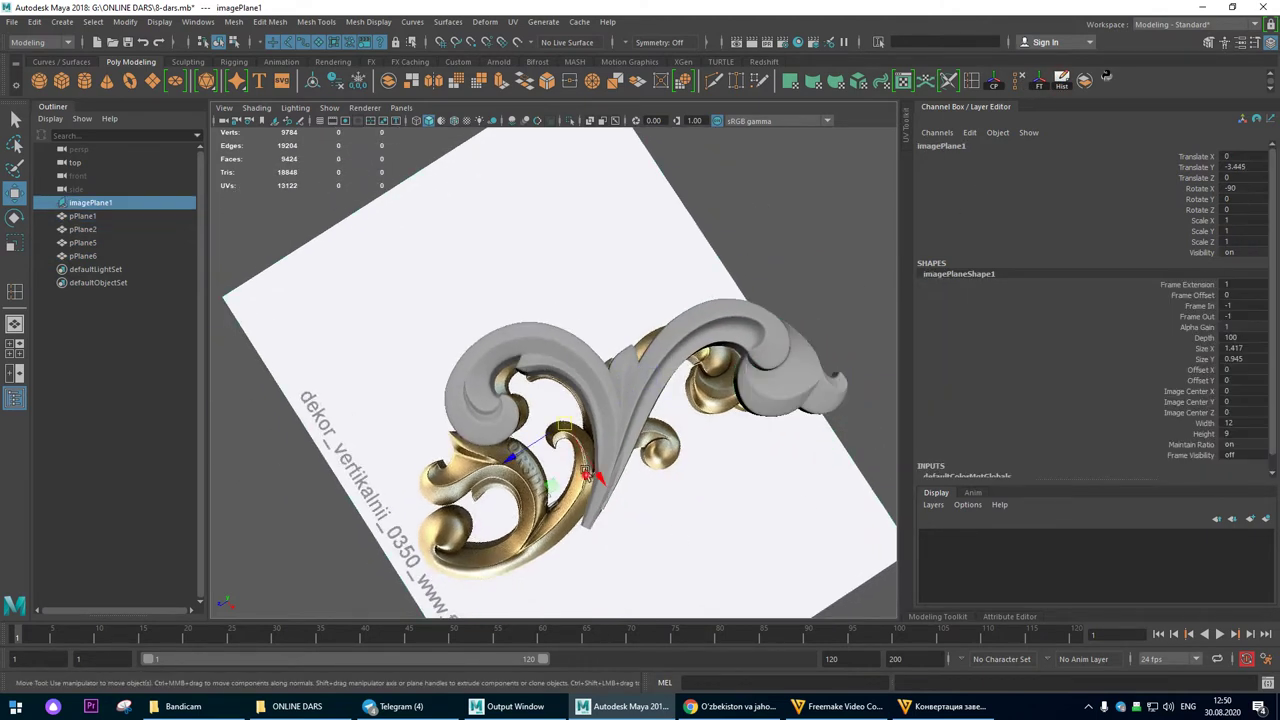
left_click_drag(584, 468, 668, 406, "alt")
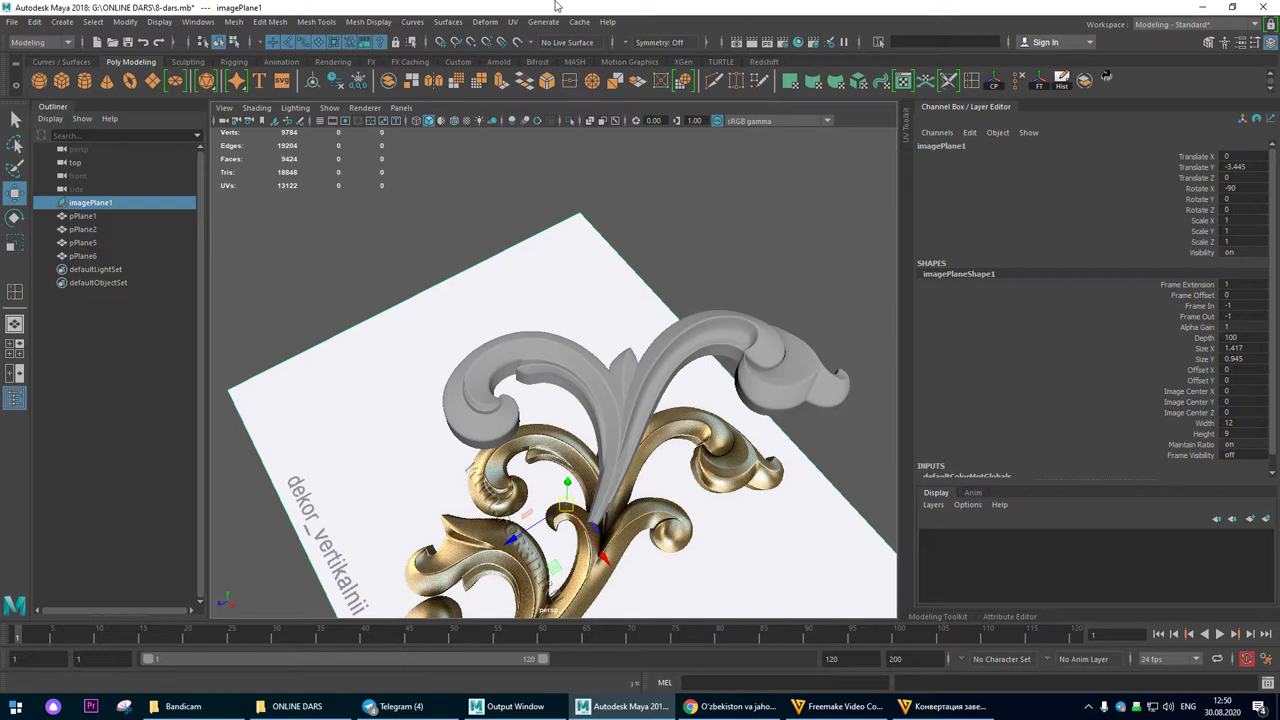
mouse_move(557, 7)
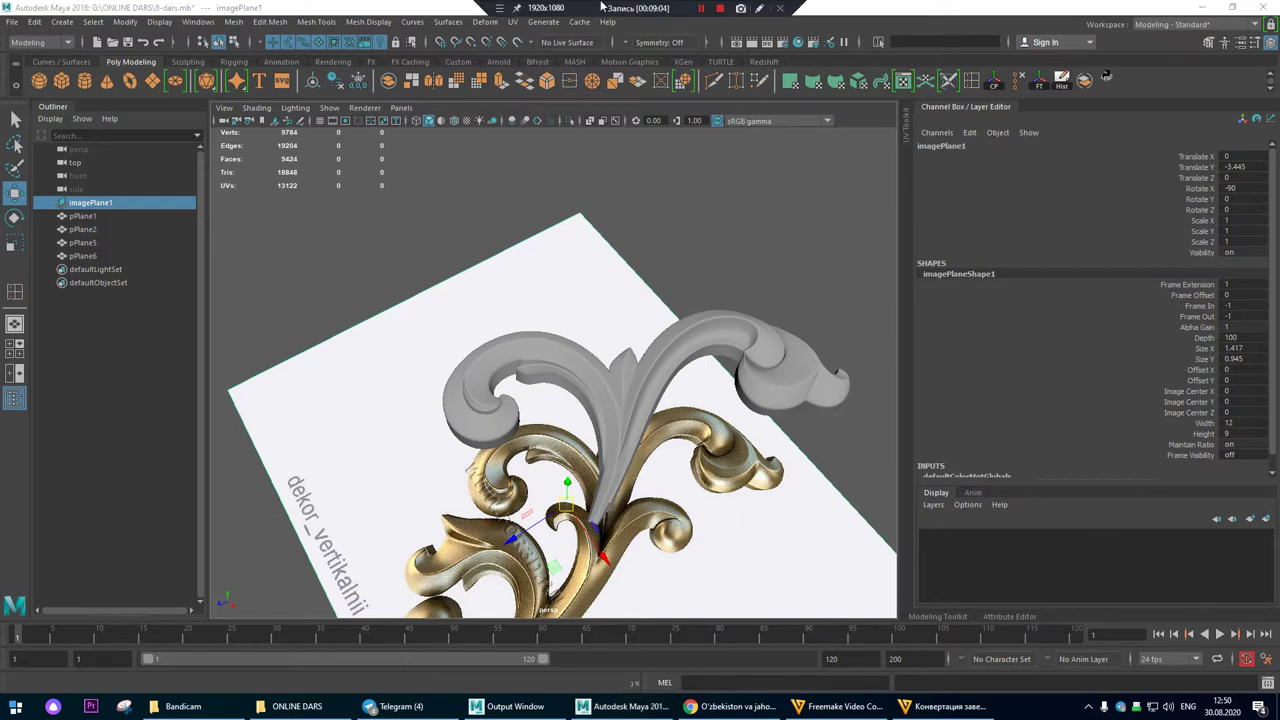
left_click(701, 9)
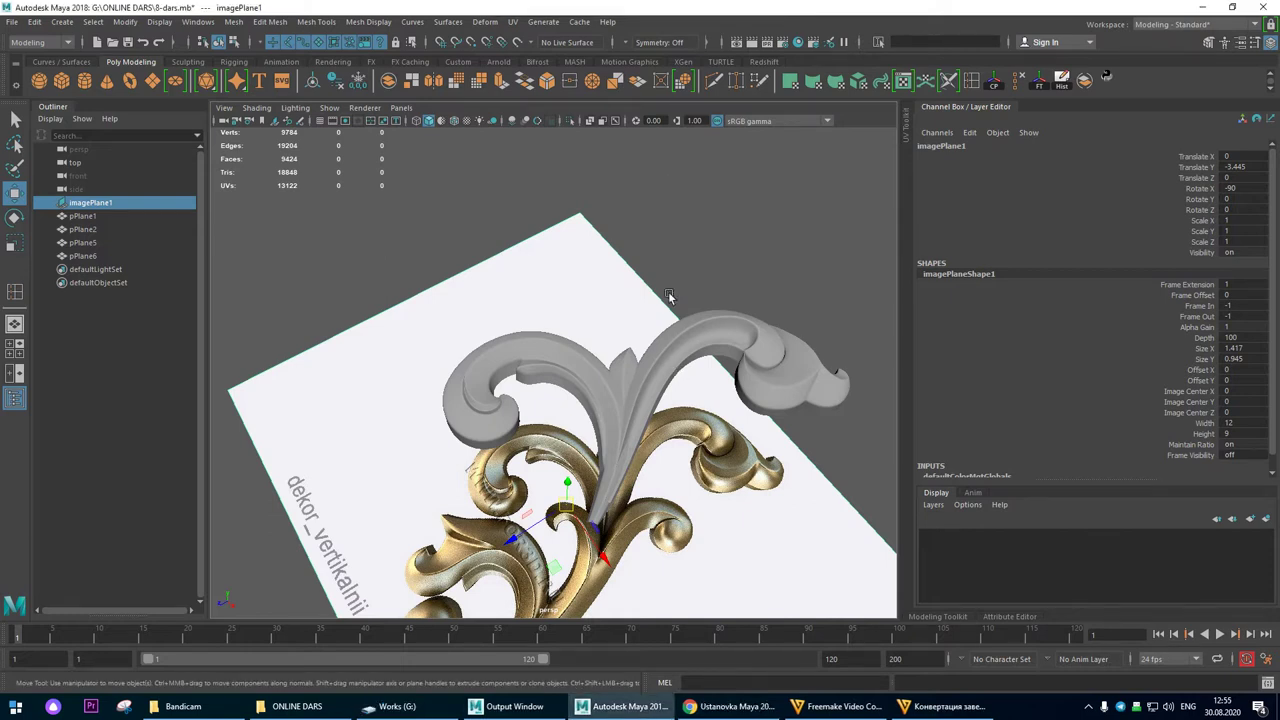
left_click_drag(671, 298, 708, 398, "alt")
key("space")
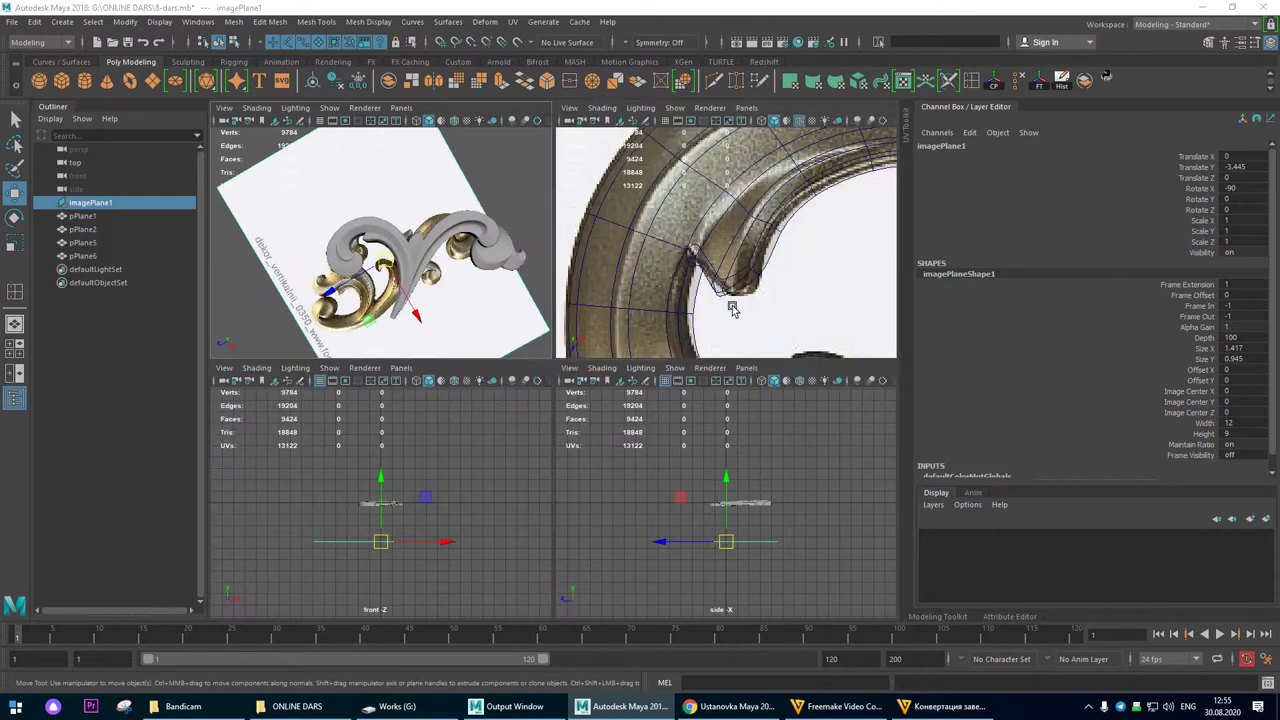
key("space")
right_click_drag(786, 334, 329, 266, "alt")
right_click_drag(607, 375, 873, 475, "alt")
scroll(873, 475, "up", 5)
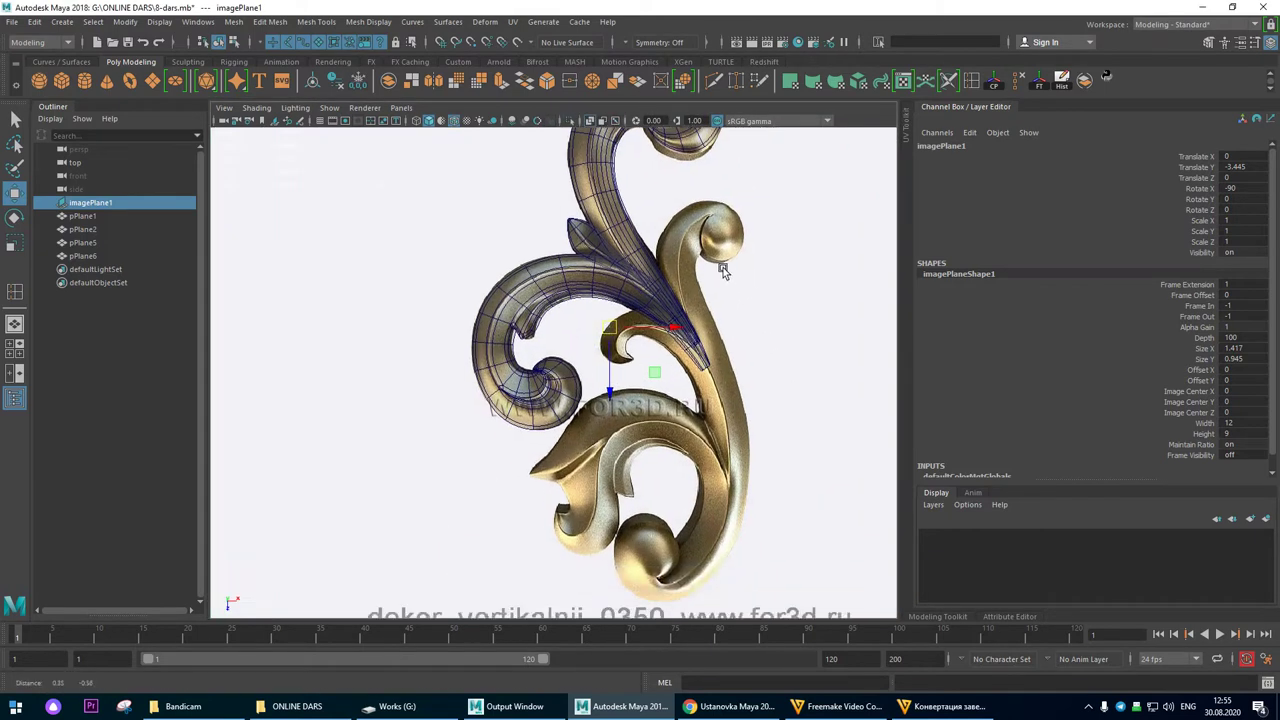
right_click_drag(656, 231, 738, 247, "alt")
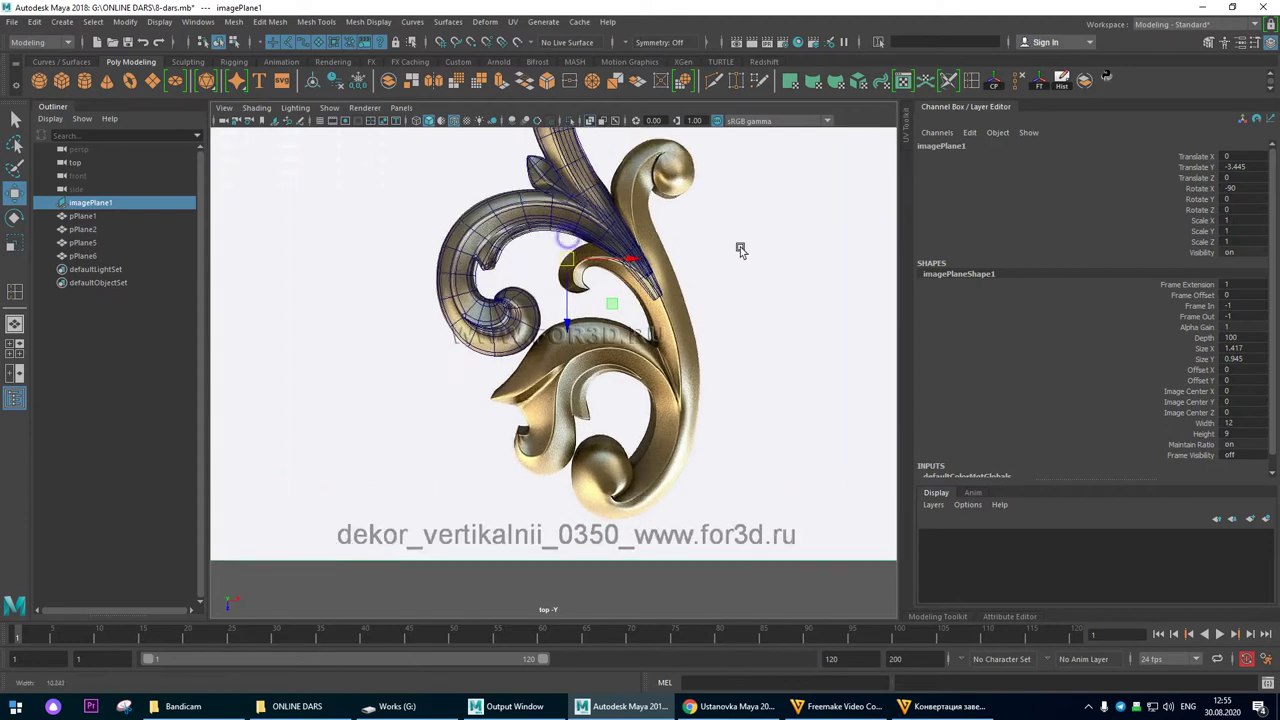
middle_click_drag(663, 153, 576, 323, "alt")
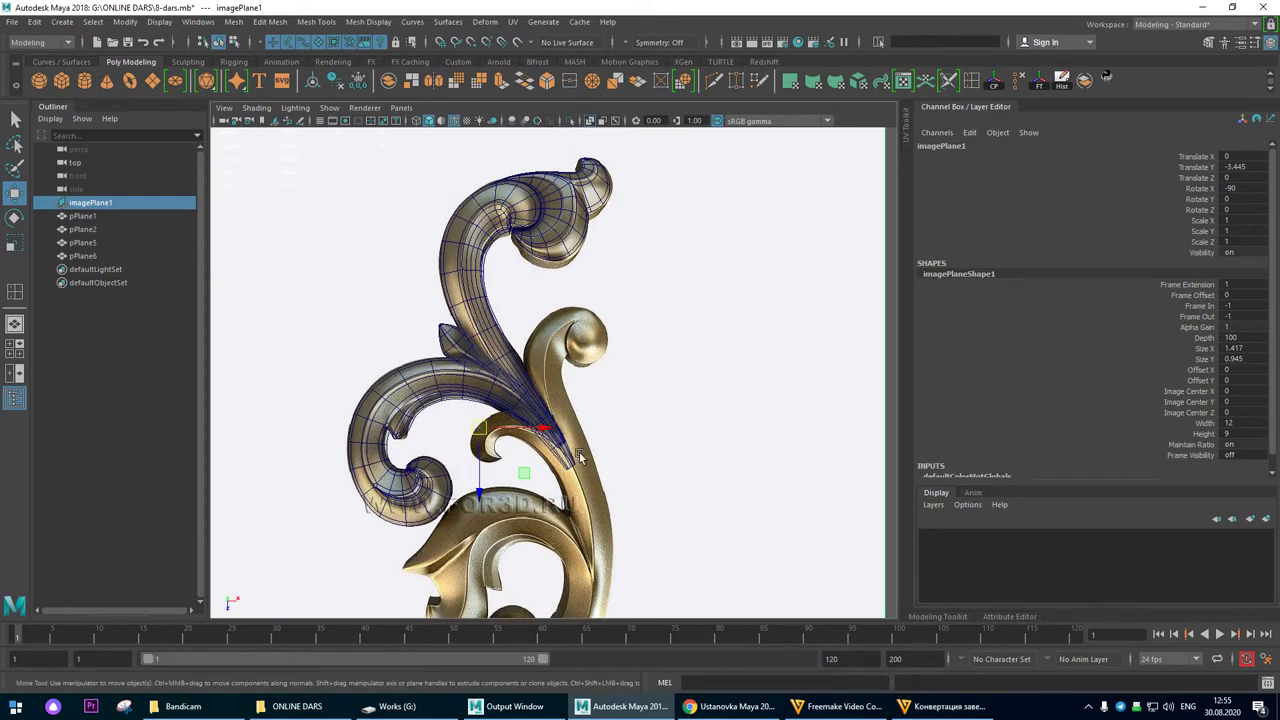
right_click_drag(531, 330, 573, 300, "alt")
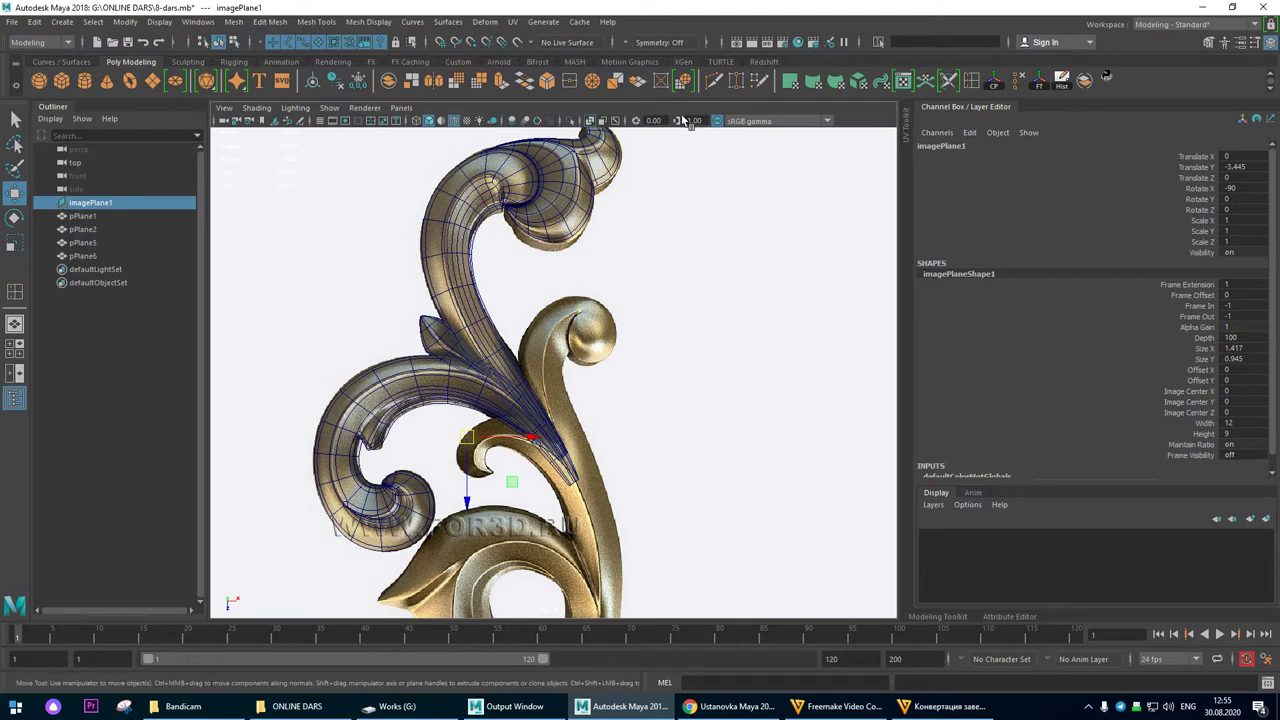
Step: Create a polygon sphere over the small scroll's ball and set its axis and height subdivisions to 10
left_click(41, 84)
right_click_drag(590, 342, 562, 323, "alt")
left_click_drag(476, 431, 598, 336)
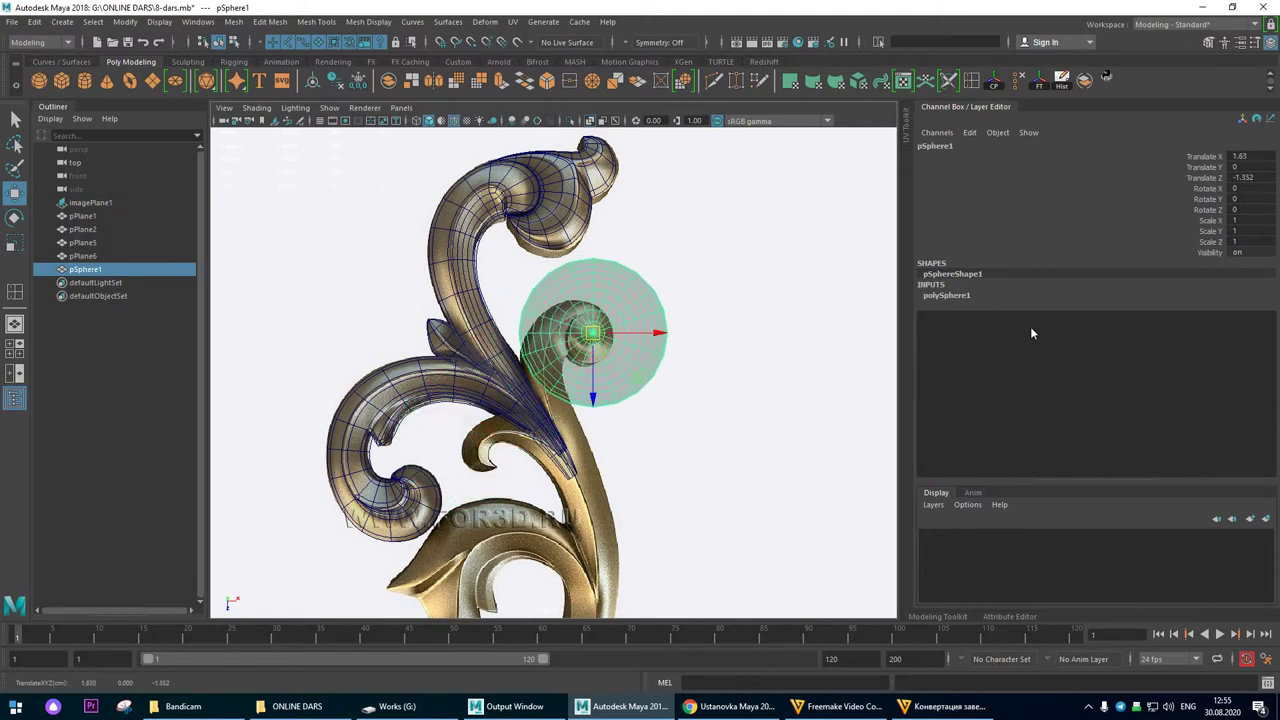
left_click(955, 296)
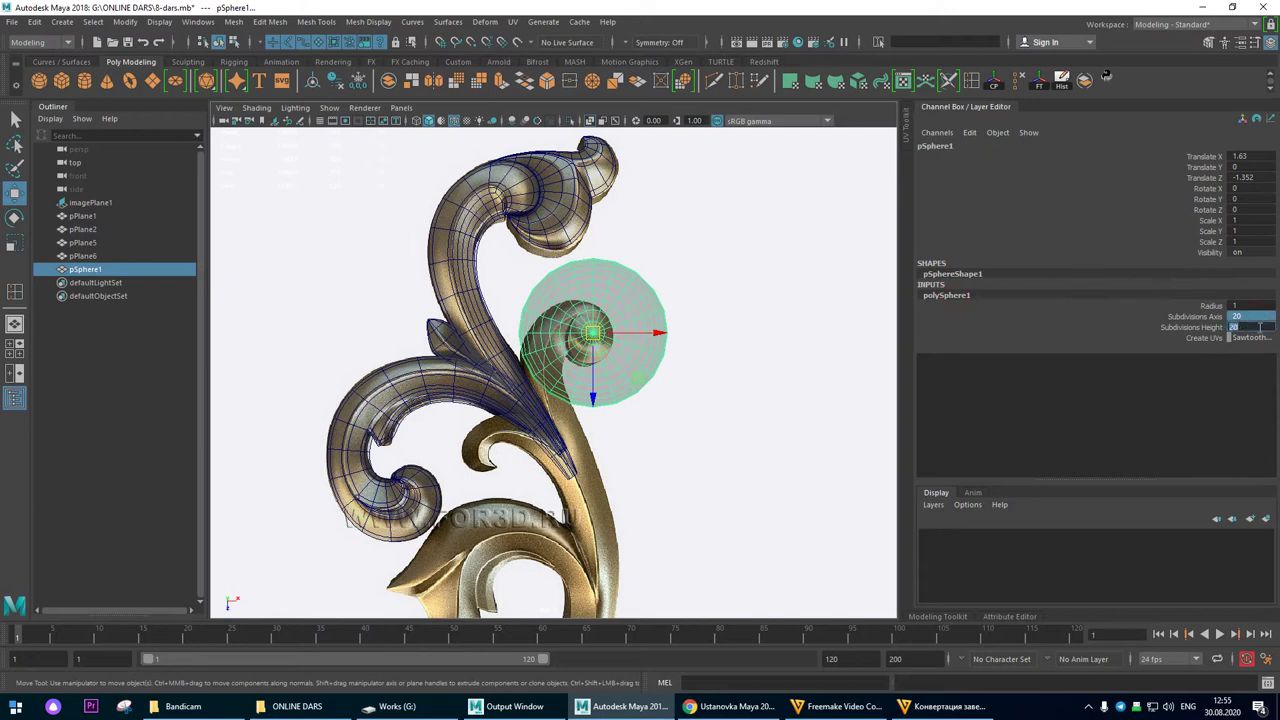
type("10")
key("Return")
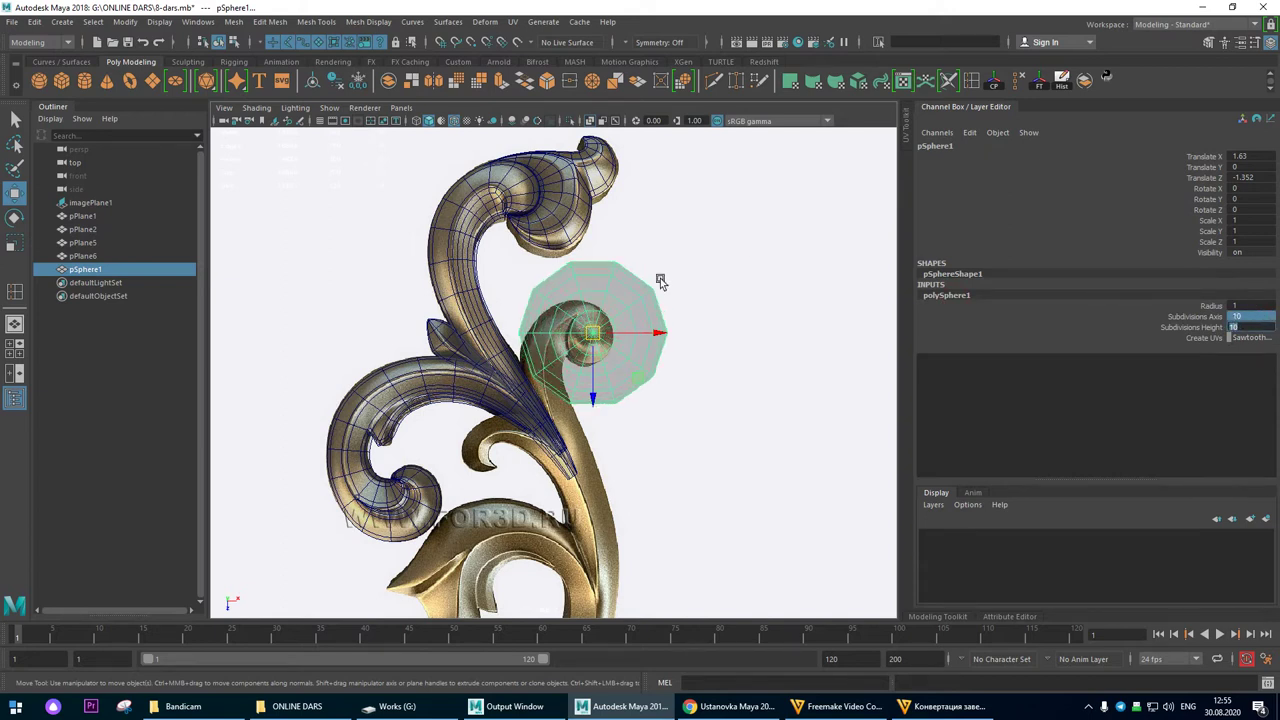
Step: Reduce the sphere's radius to 0.35 to fit the ball of the small scroll
scroll(650, 320, "up", 2)
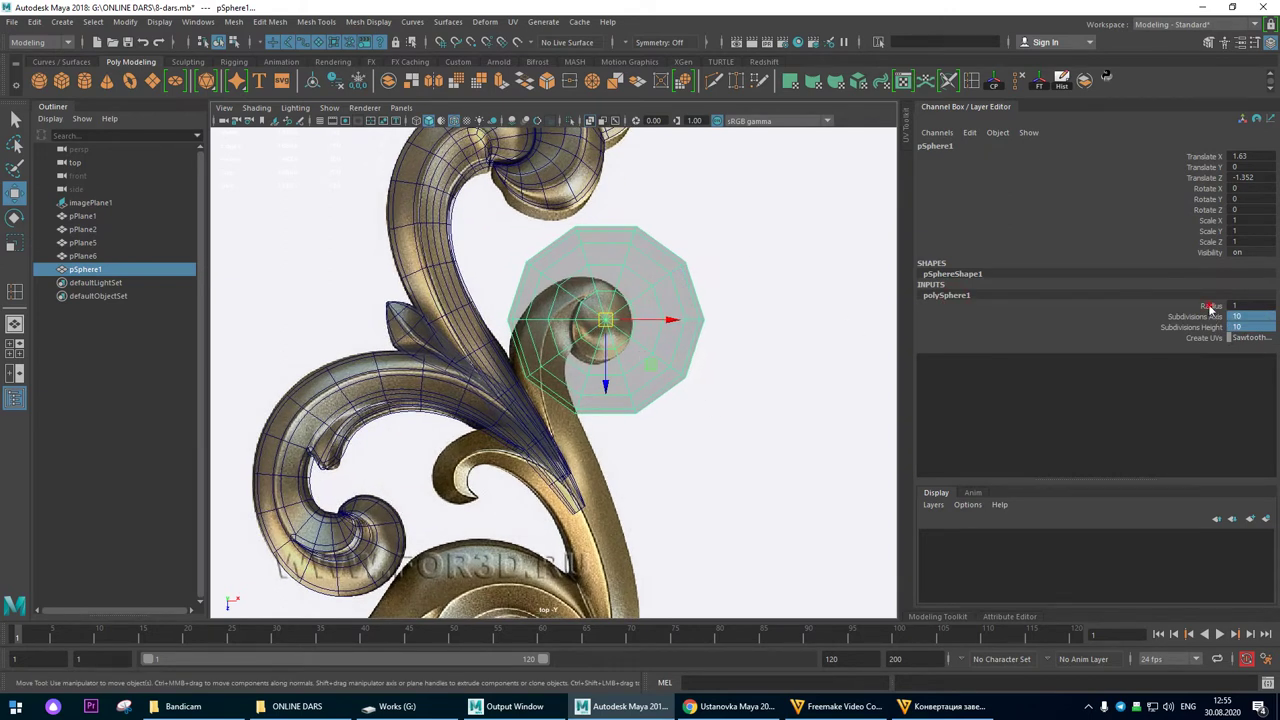
left_click(1210, 306)
middle_click_drag(794, 309, 790, 308)
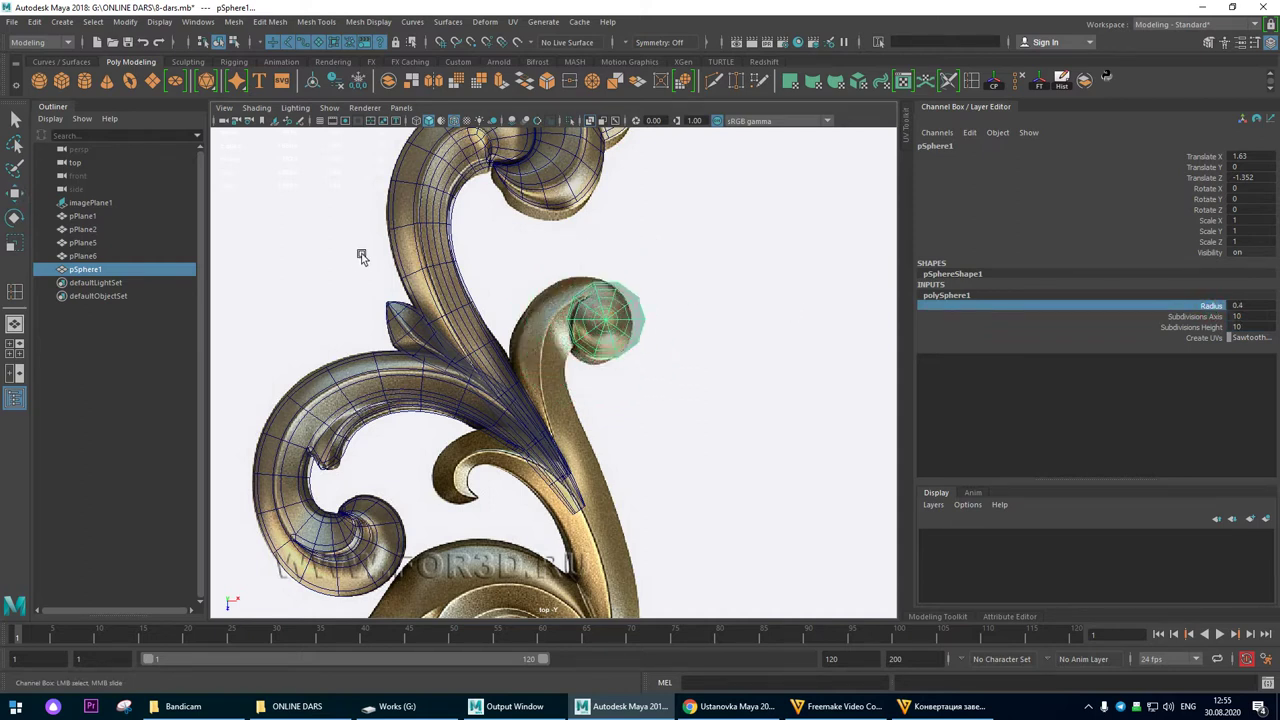
scroll(610, 330, "up", 5)
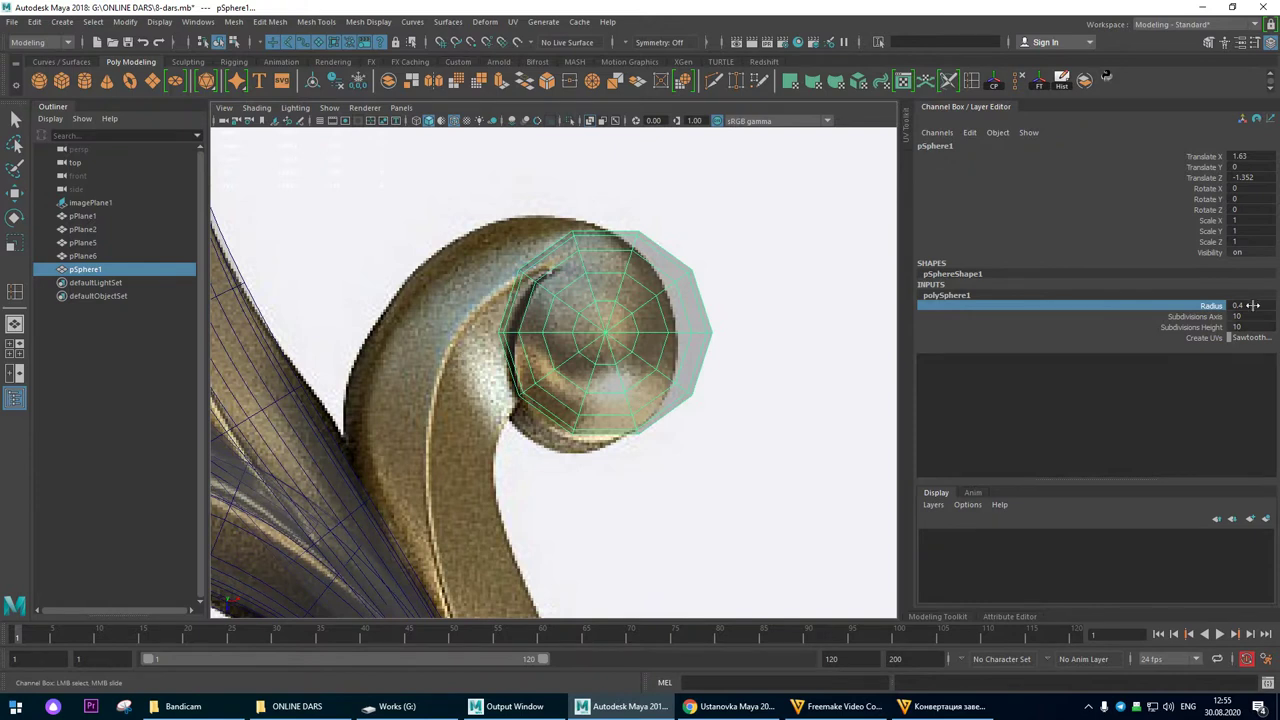
double_click(1240, 305)
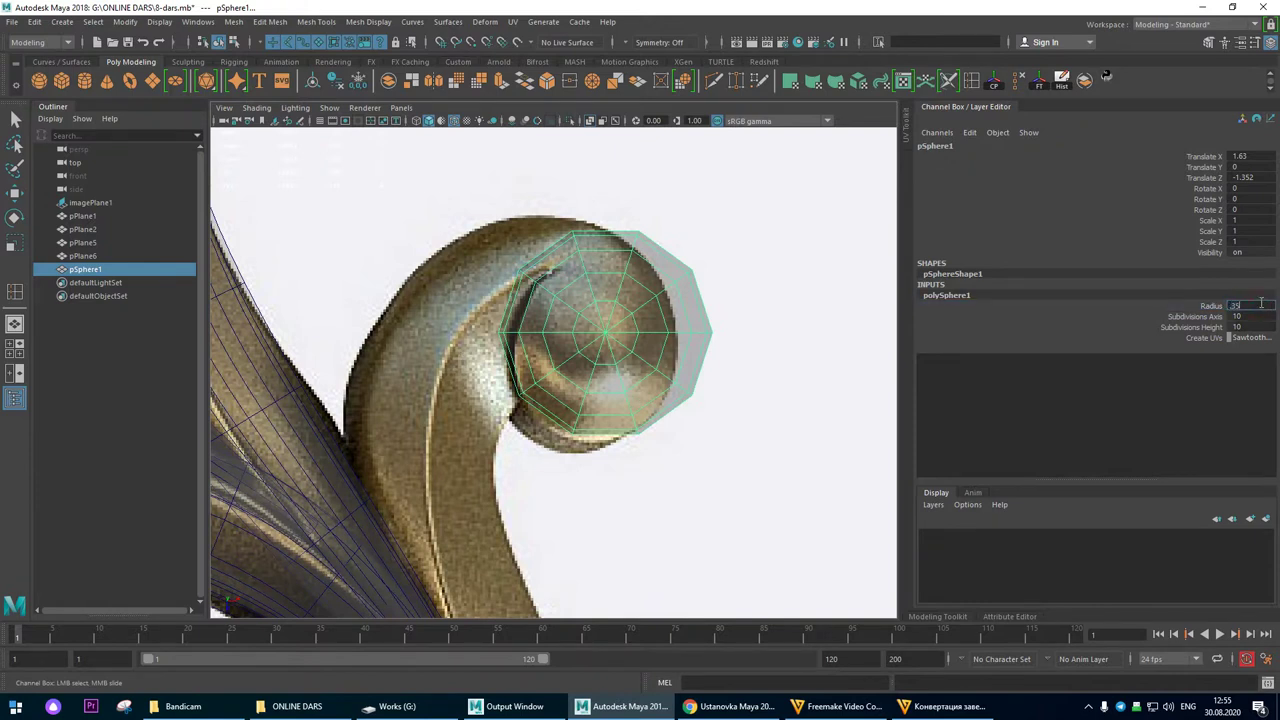
type(".35")
key("Return")
Step: Centre the sphere on the reference ball at about X 1.58, Z -1.287 and rotate it about 5.9 degrees around Y
left_click(18, 193)
mouse_move(604, 331)
left_mouse_down()
mouse_move(737, 449)
mouse_move(591, 350)
left_mouse_up()
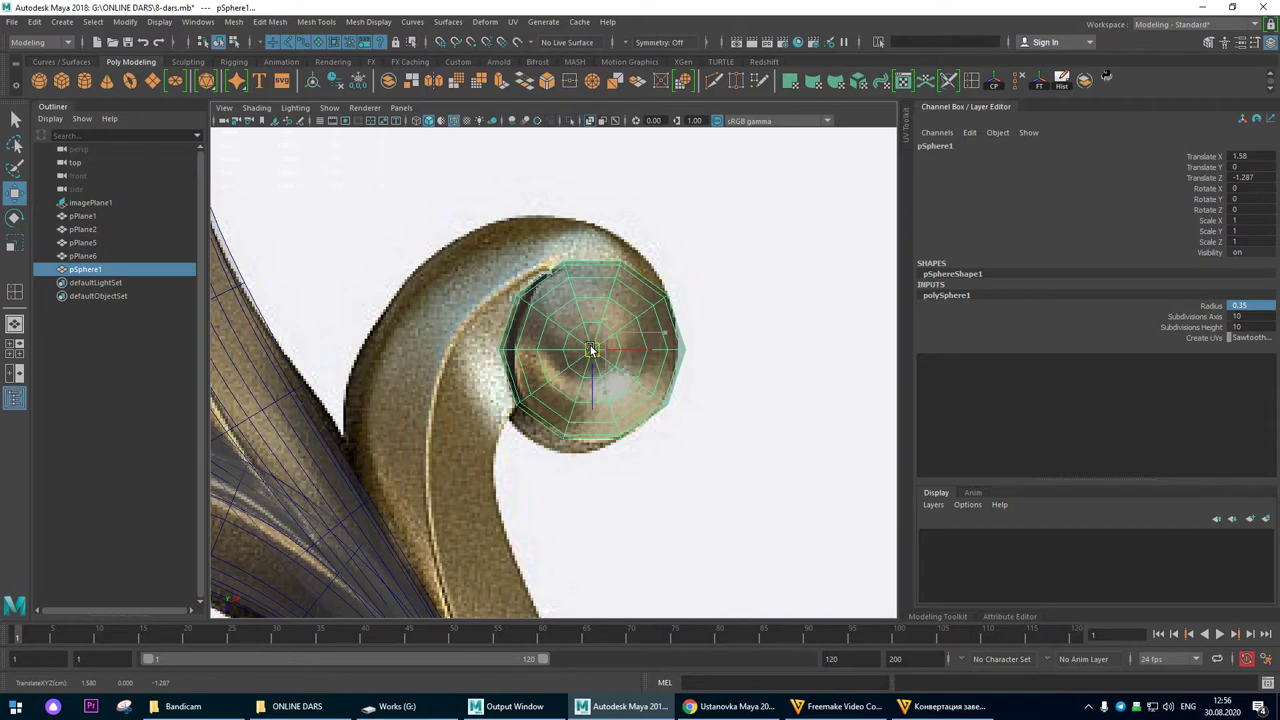
left_click(16, 219)
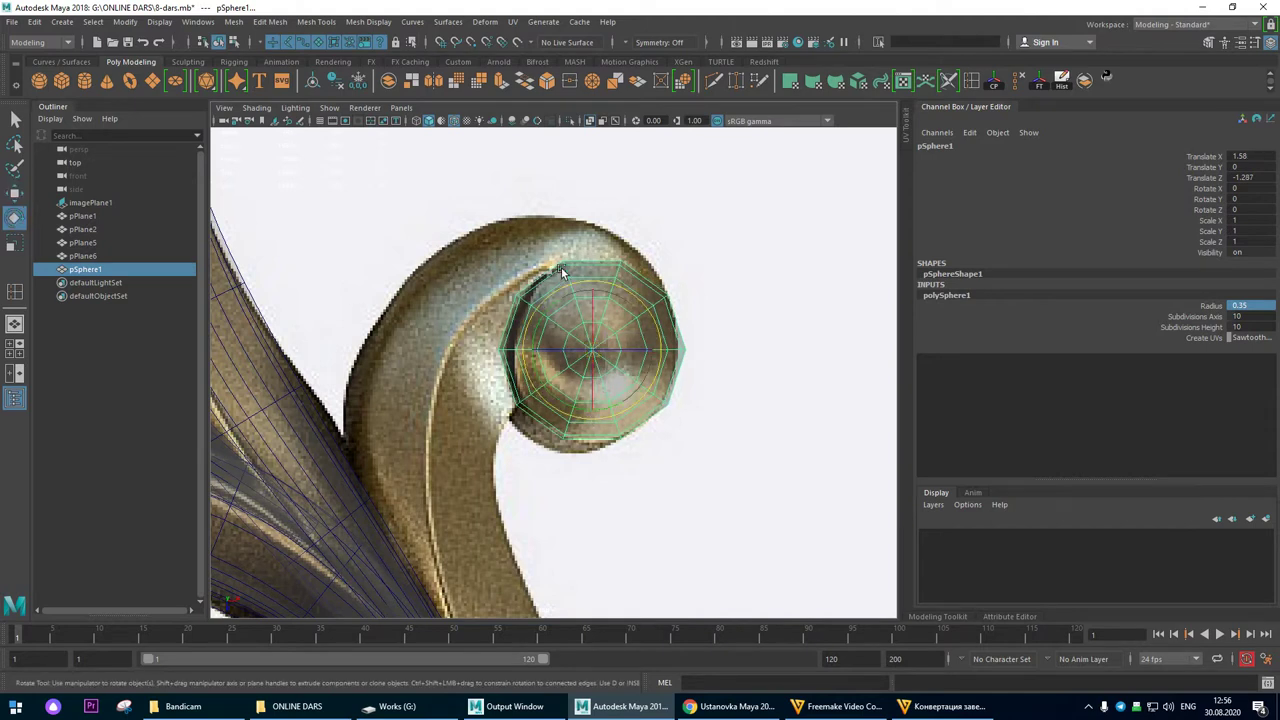
left_click_drag(628, 296, 624, 287)
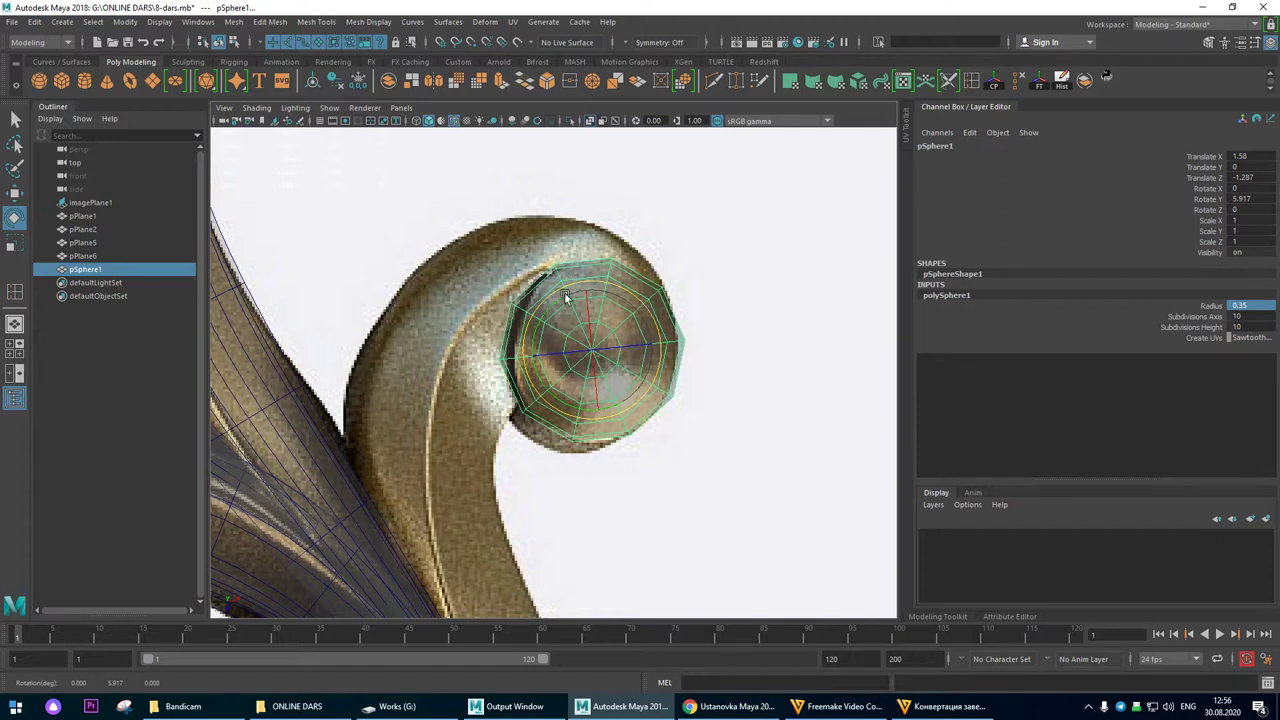
Step: Select all faces in the sphere's lower half and delete them to leave a hemisphere
left_click(15, 324)
left_click_drag(640, 430, 640, 310, "alt")
right_click_drag(675, 385, 735, 485, "alt")
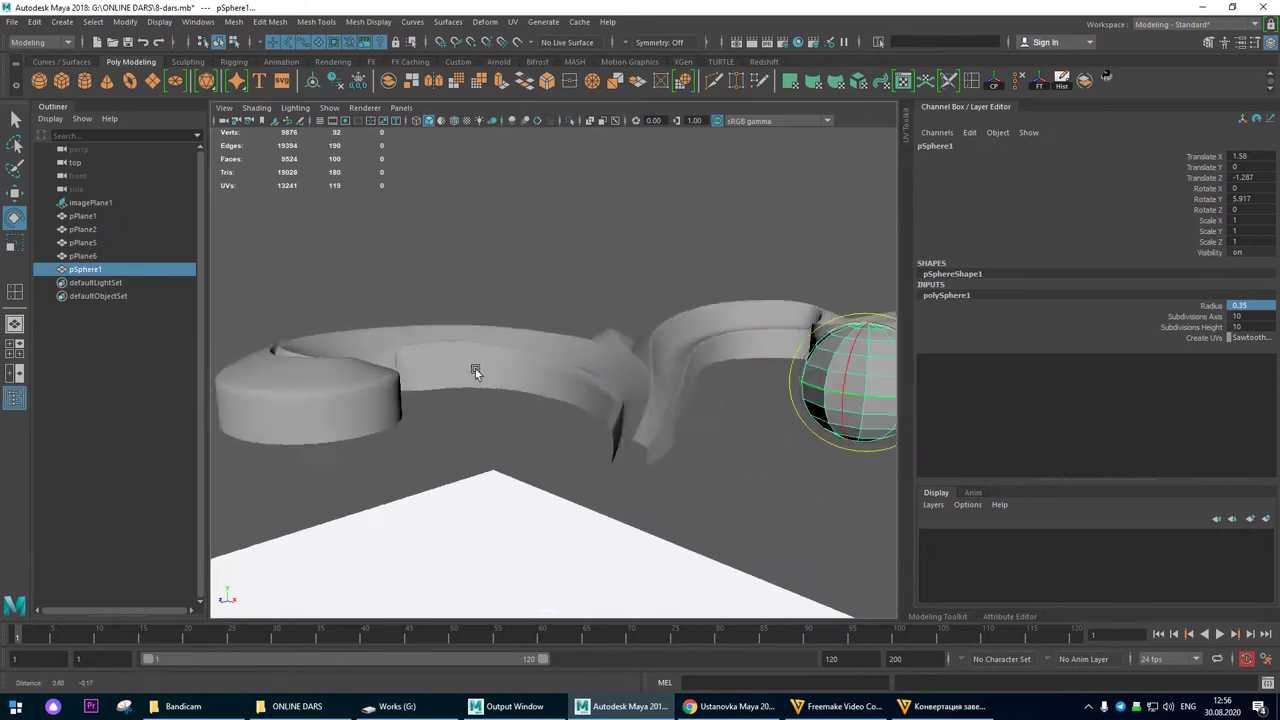
left_click_drag(477, 371, 422, 302, "alt")
key("w")
left_click_drag(674, 263, 677, 217, "alt")
right_click(677, 218)
right_click_drag(679, 236, 700, 306)
left_click_drag(700, 306, 183, 491)
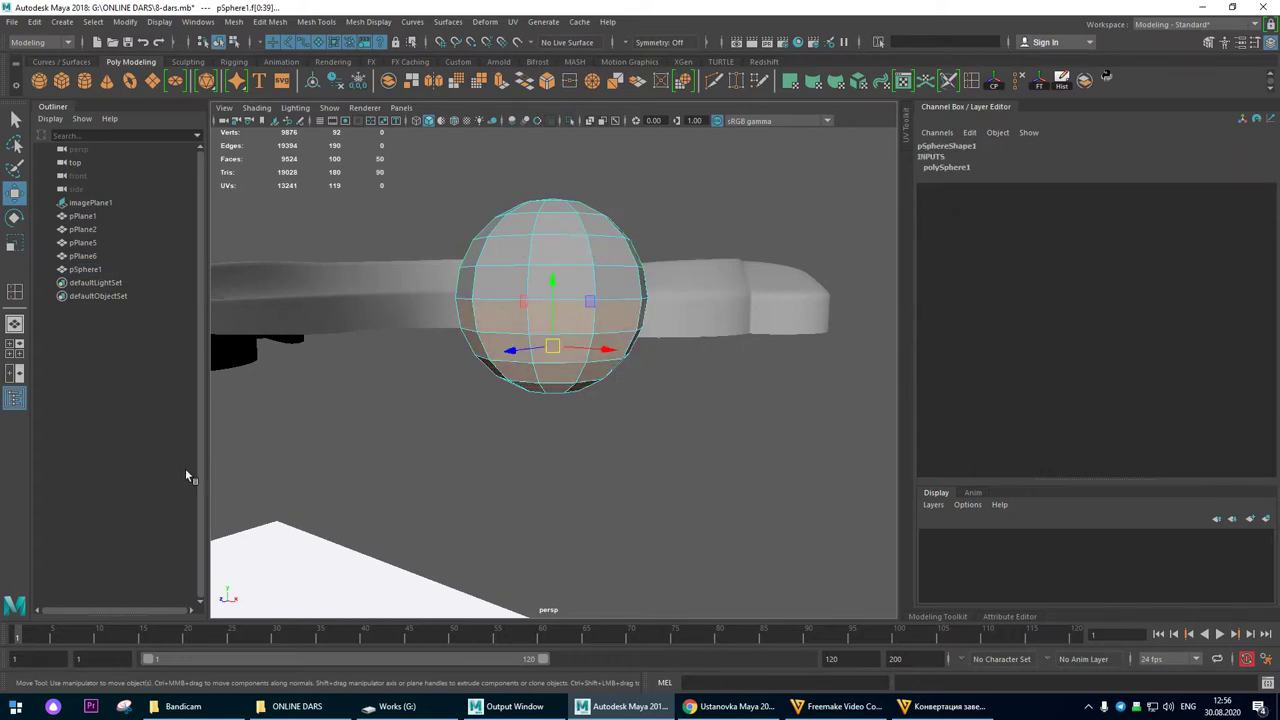
key("Delete")
Step: Return the hemisphere to object mode and lower it to about -0.148 on Y
left_click_drag(754, 374, 713, 449, "alt")
right_click_drag(692, 450, 530, 265, "alt")
middle_click_drag(530, 265, 531, 240, "alt")
right_click_drag(570, 326, 742, 262)
left_click_drag(628, 252, 615, 175, "alt")
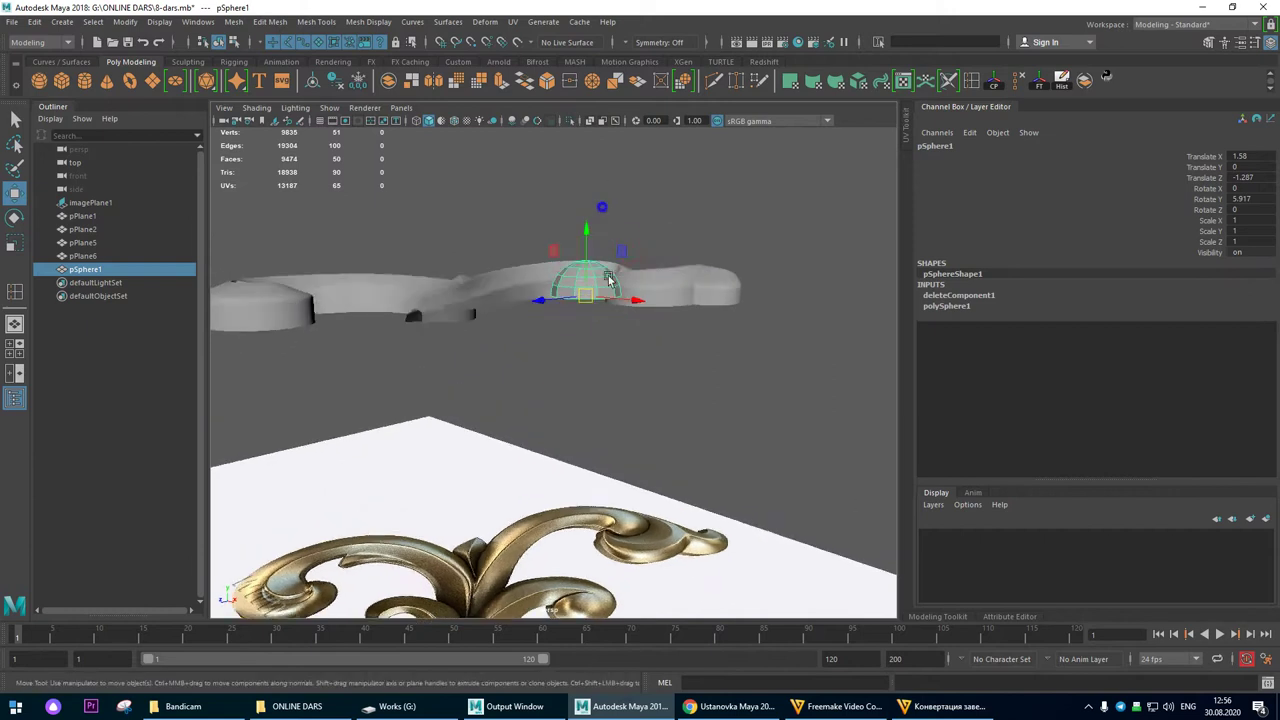
right_click_drag(609, 279, 650, 137, "alt")
Step: Select four adjacent faces in the hemisphere's two lowest rows, on the side facing the scroll's outer curl
key("space")
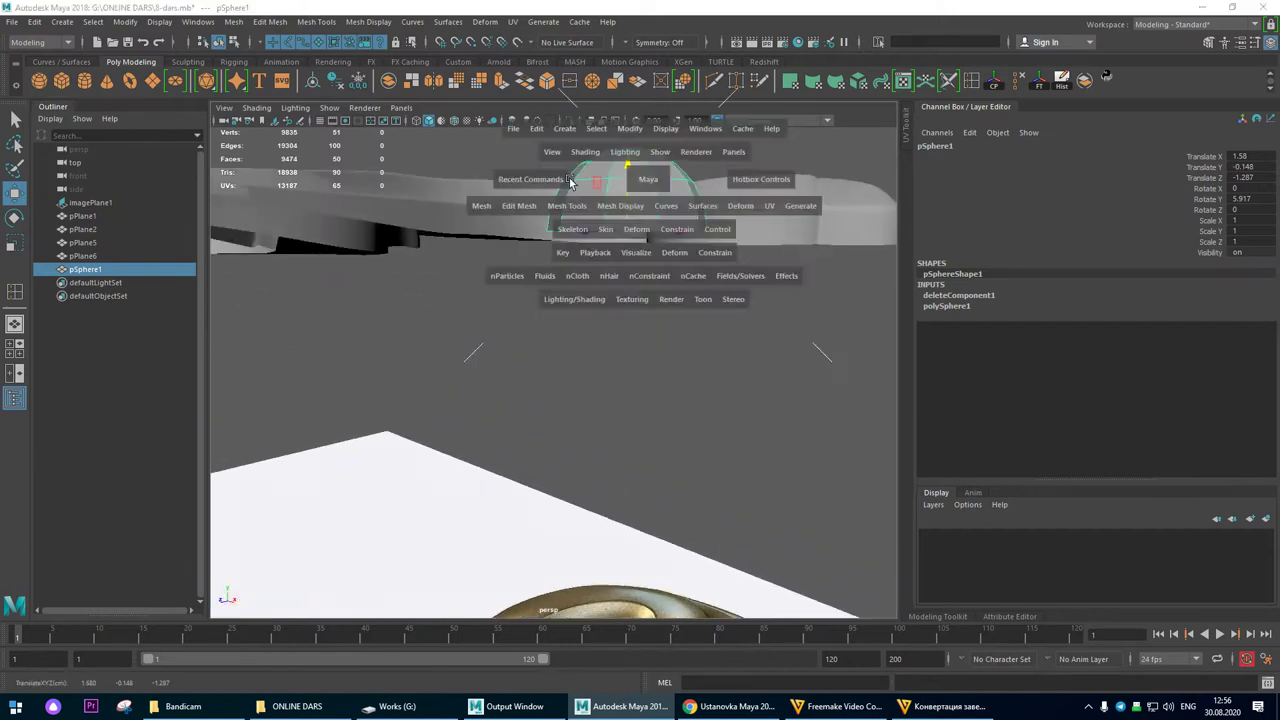
key("space")
right_click_drag(416, 203, 530, 225, "alt")
middle_click_drag(592, 243, 623, 326, "alt")
right_click_drag(660, 286, 646, 287)
left_click(666, 290)
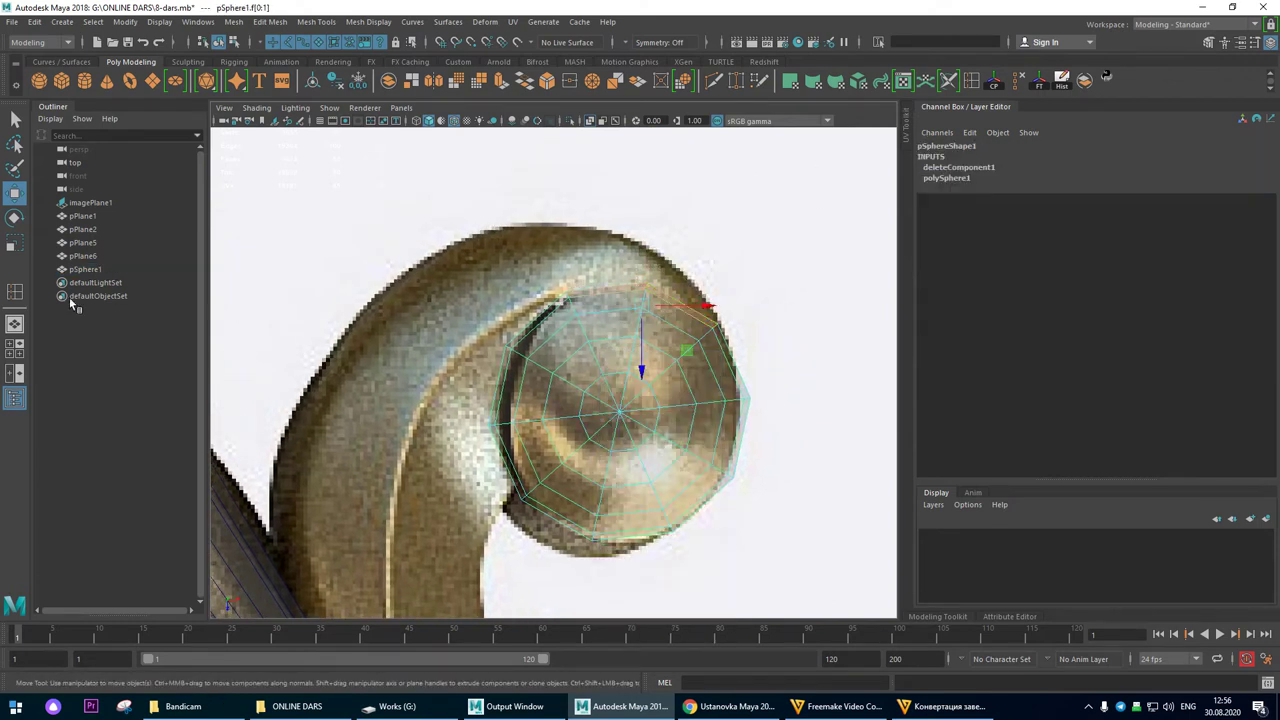
left_click(17, 327)
left_click_drag(692, 361, 423, 250, "alt")
left_click(431, 234, "shift")
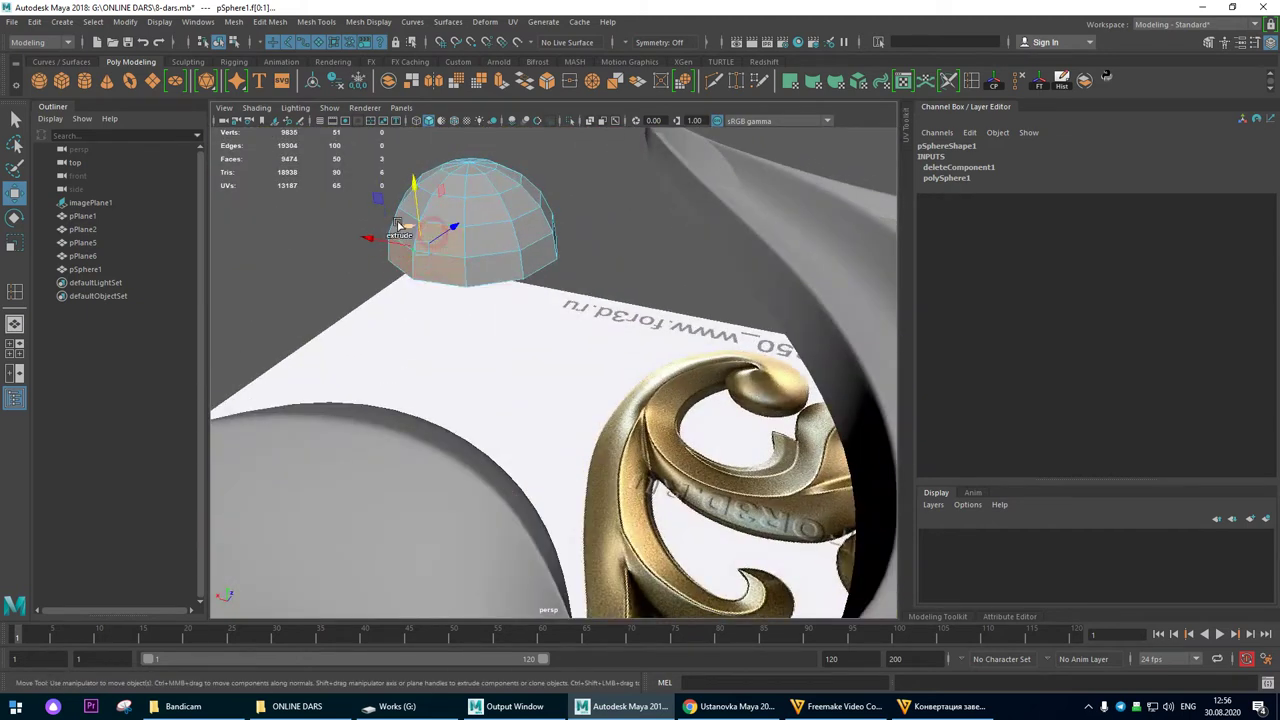
left_click(397, 224, "shift")
Step: Examine the hemisphere's selected faces against the reference scroll in the top view
key("space")
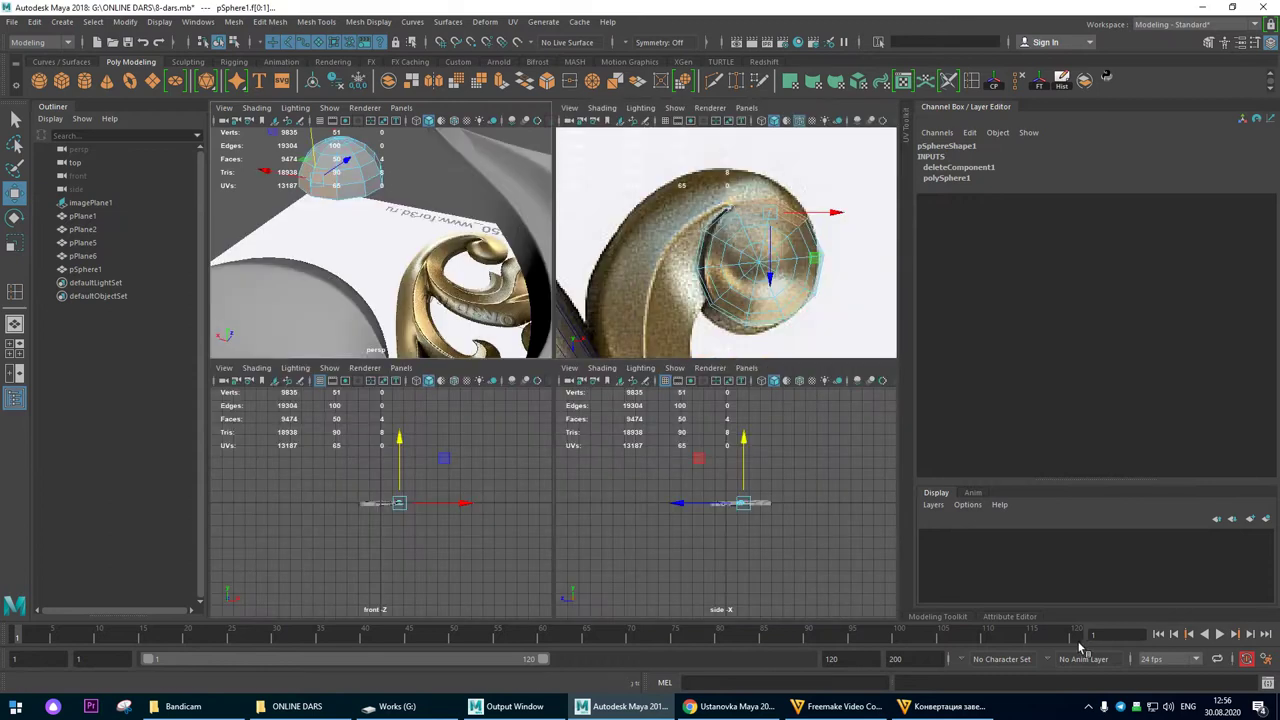
mouse_move(729, 6)
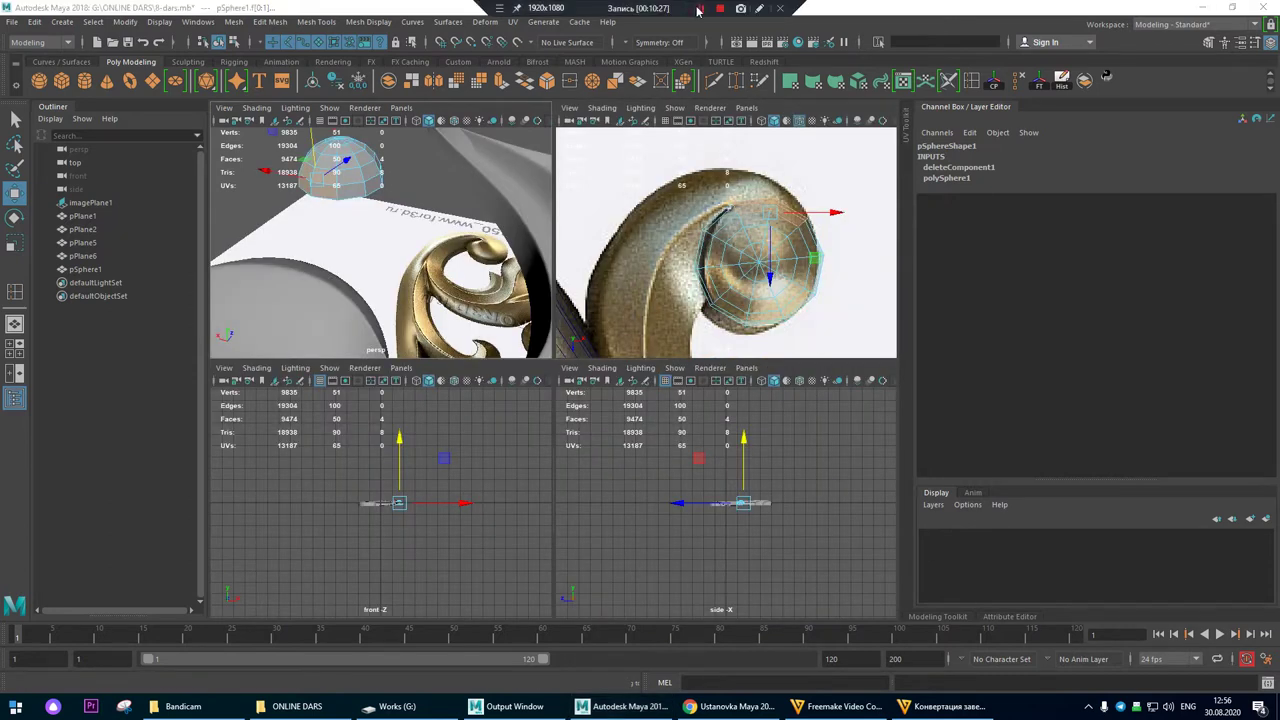
right_click_drag(688, 278, 888, 312, "alt")
right_click_drag(764, 258, 752, 350, "alt")
key("space")
right_click_drag(590, 278, 600, 345, "alt")
right_click_drag(527, 296, 762, 400, "alt")
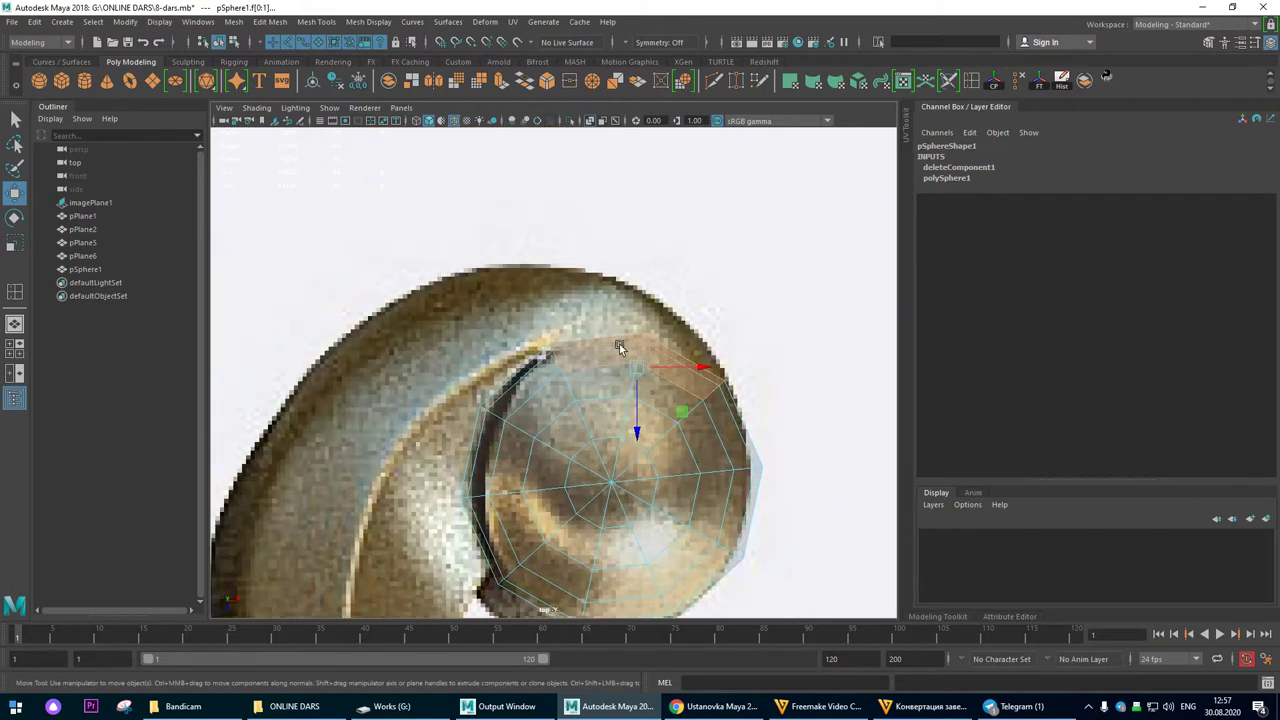
Step: Extrude the four selected hemisphere faces outward toward the outer edge of the reference scroll's curl
key("ctrl+e")
left_click_drag(645, 358, 645, 256)
left_click(16, 326)
left_click_drag(715, 389, 690, 365, "alt")
middle_click_drag(690, 365, 830, 392, "alt")
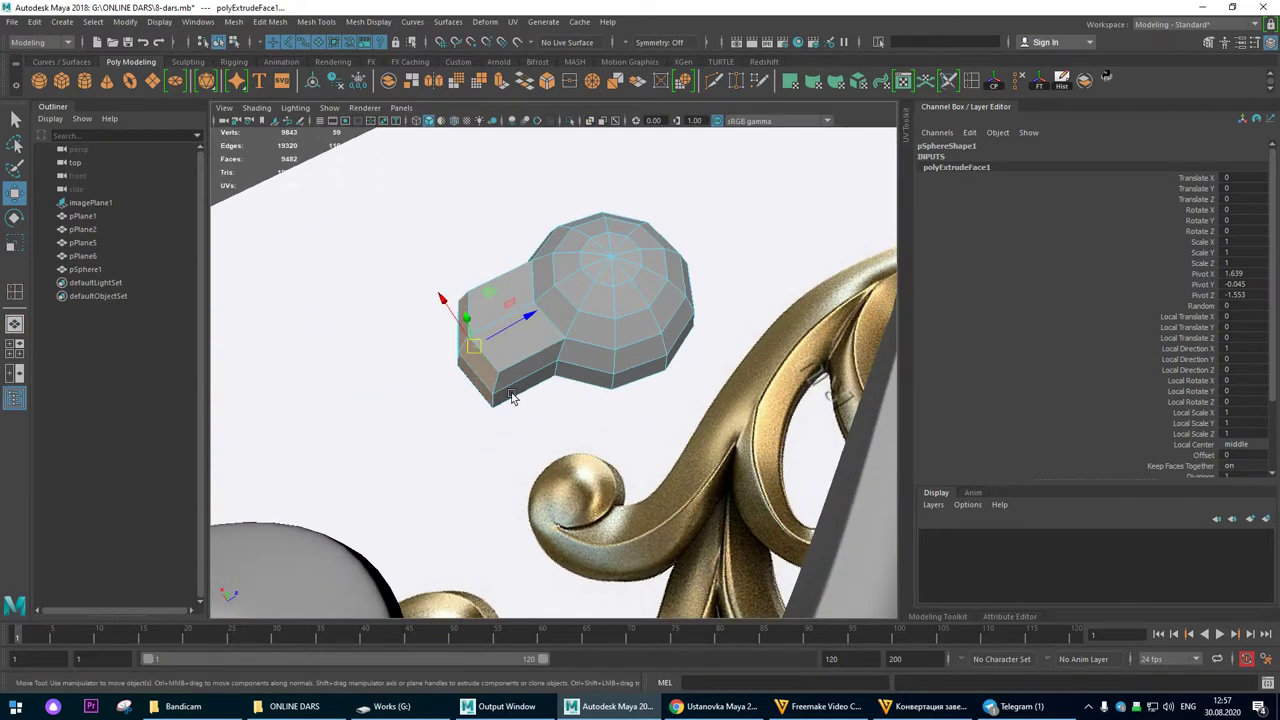
Step: Delete the extrusion's end faces and its underside faces to leave an open extension
key("Delete")
left_click_drag(500, 346, 522, 394, "alt")
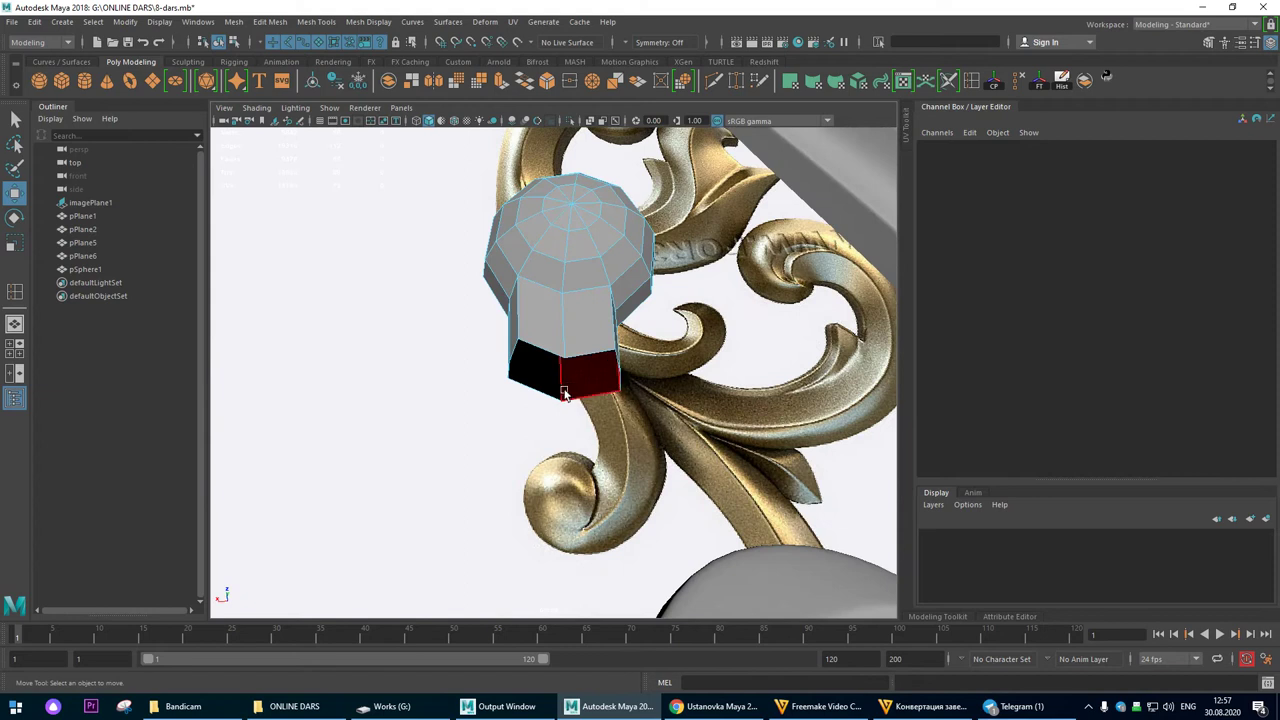
left_click(526, 396)
key("Delete")
Step: Select the vertices along the extension's open end and scale them flat into one plane
left_click_drag(660, 214, 502, 318, "alt")
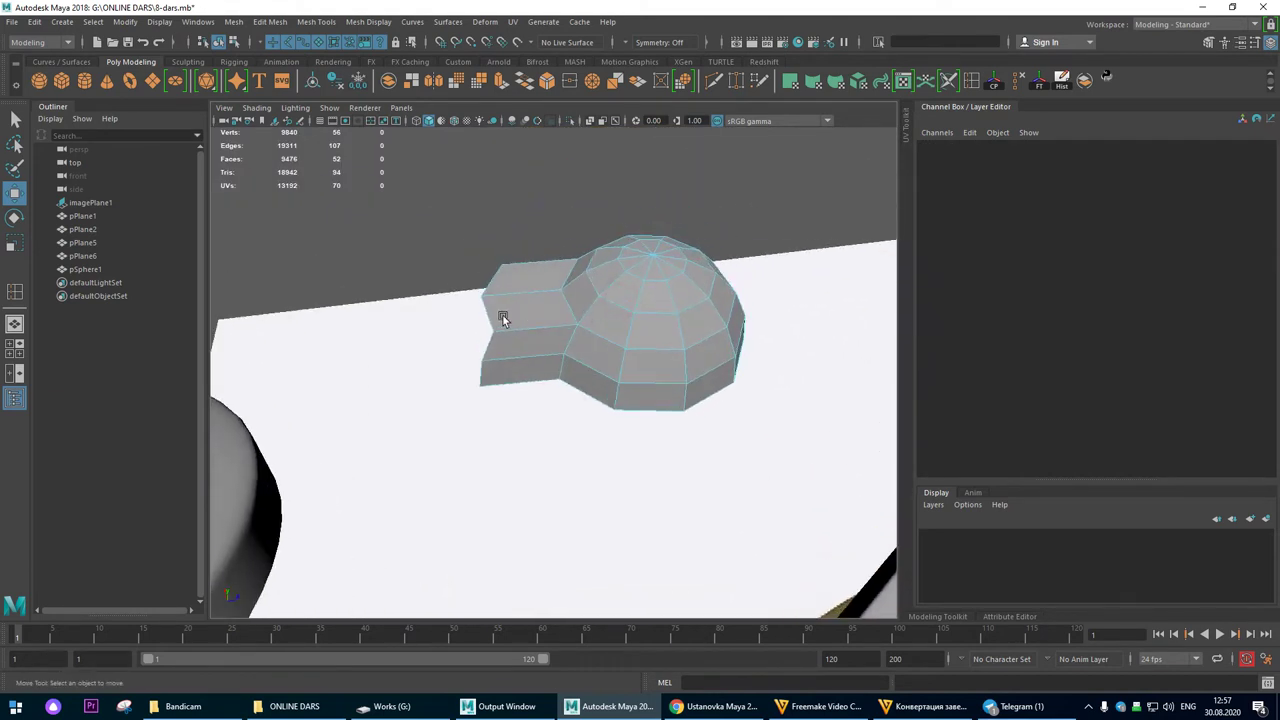
left_click_drag(347, 216, 360, 331)
left_click(14, 243)
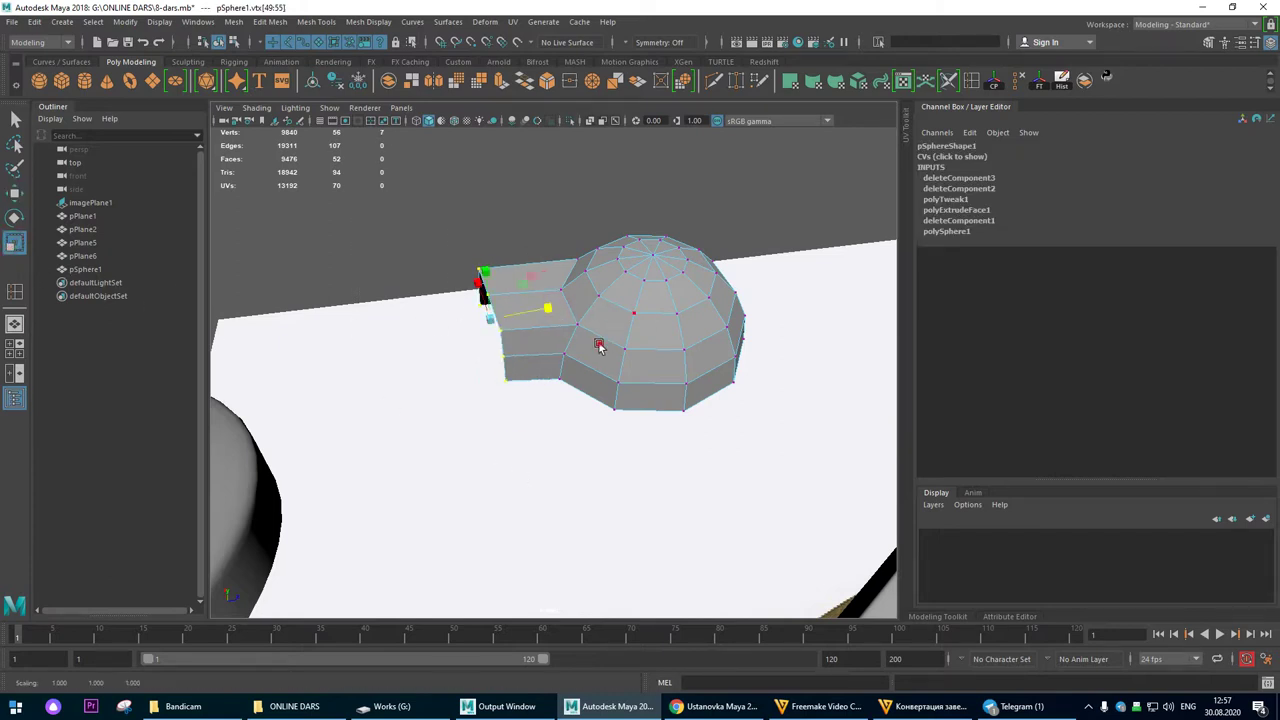
left_click_drag(598, 346, 566, 366, "alt")
Step: Pull the extension's end vertices back toward the hemisphere and rotate them to follow the direction of the reference scroll
key("space")
key("space")
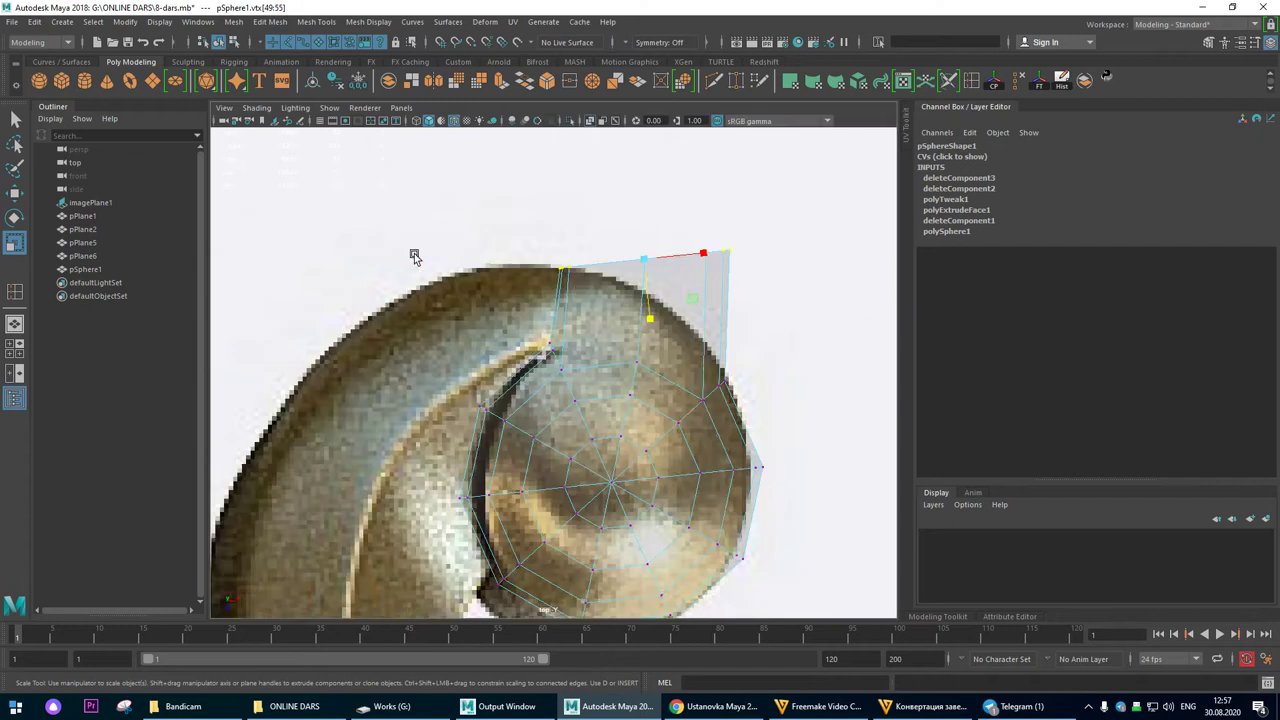
scroll(543, 283, "up", 5)
scroll(545, 278, "down", 5)
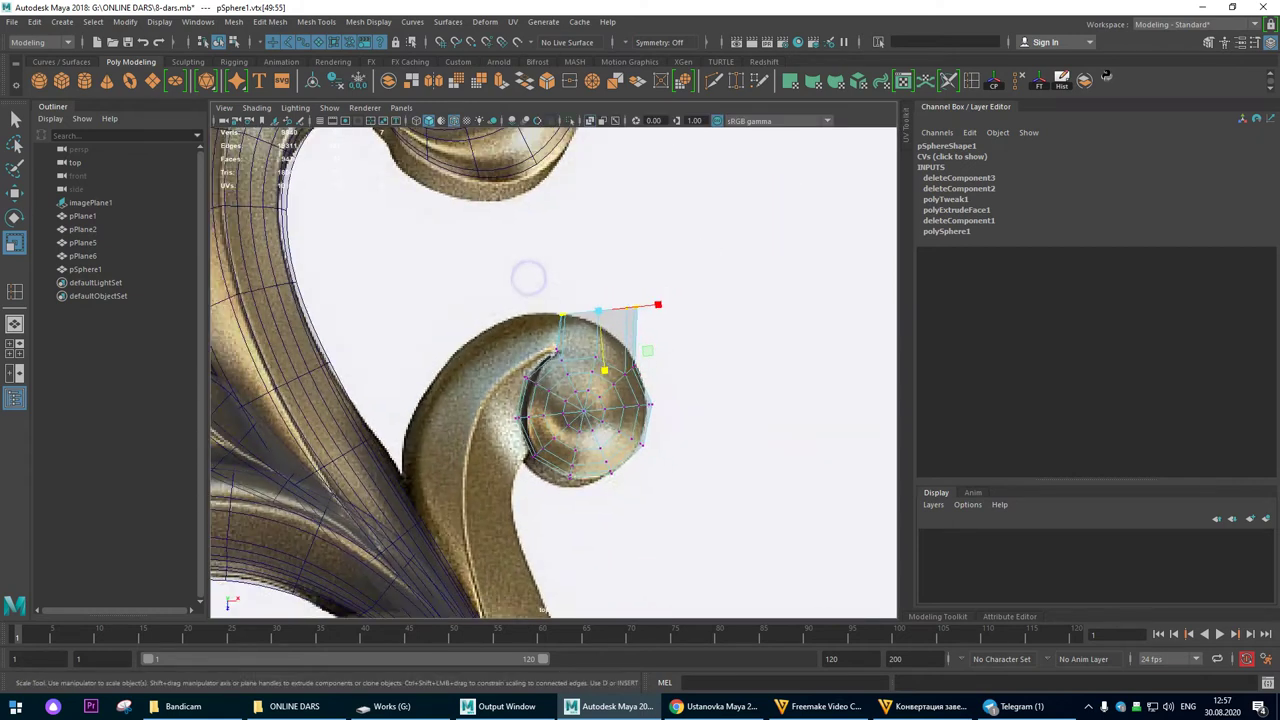
left_click(14, 193)
scroll(786, 400, "up", 5)
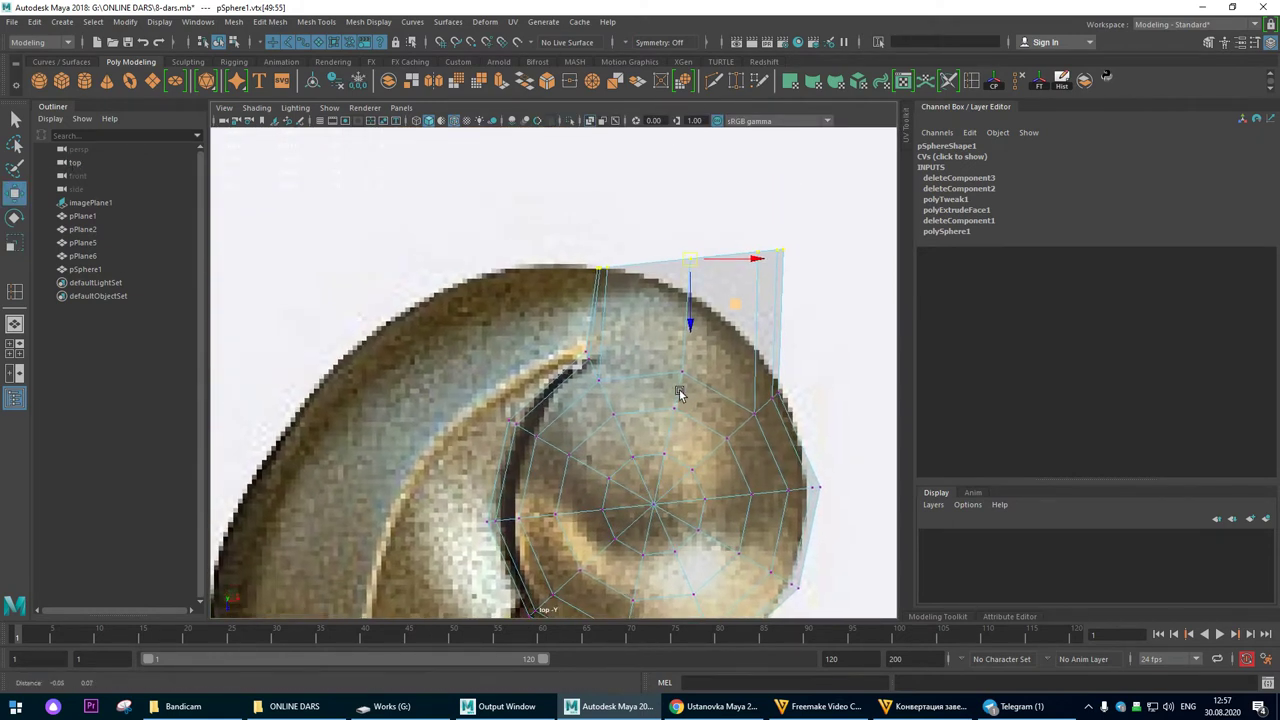
left_click_drag(686, 278, 670, 343)
key("e")
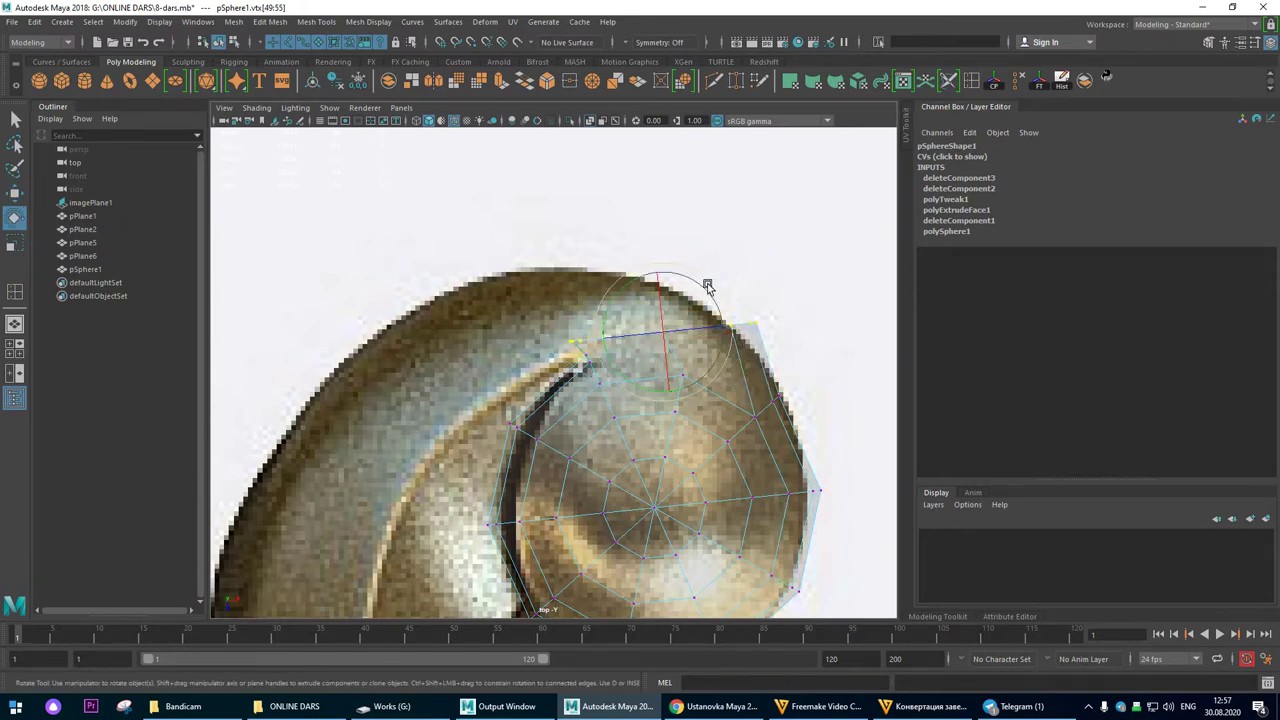
left_click_drag(708, 283, 685, 270)
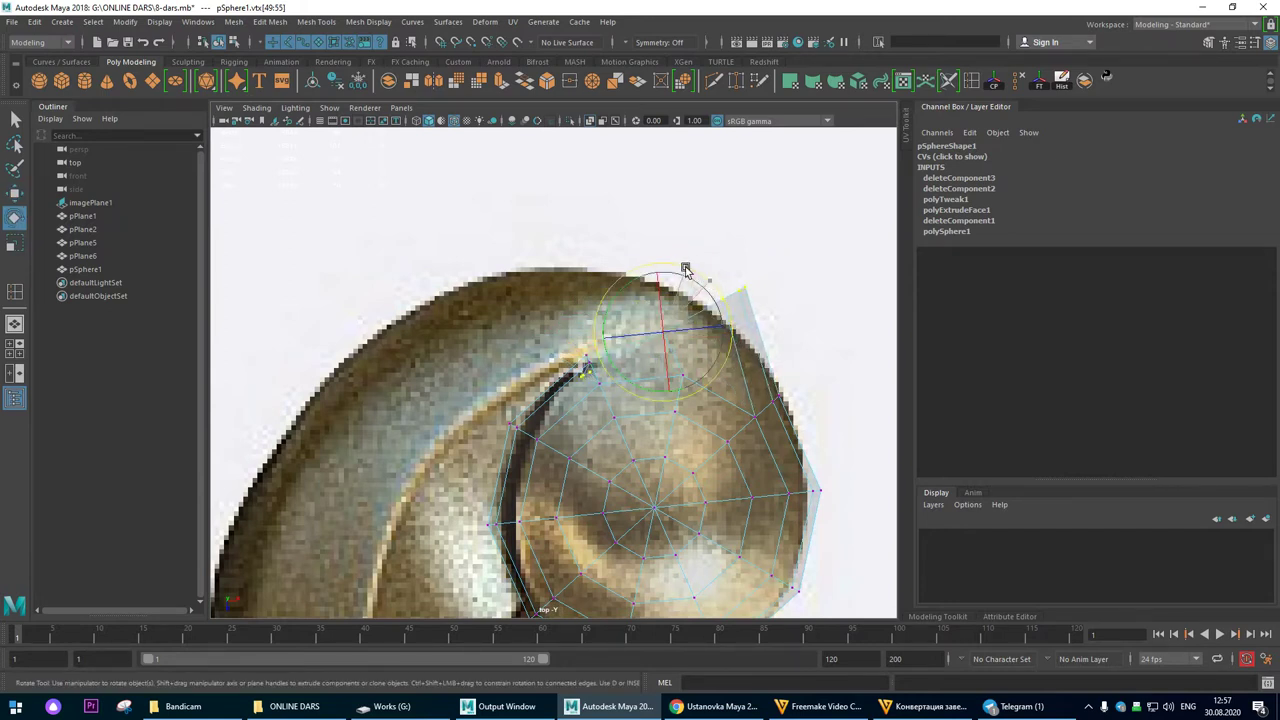
key("w")
left_click_drag(657, 329, 649, 324)
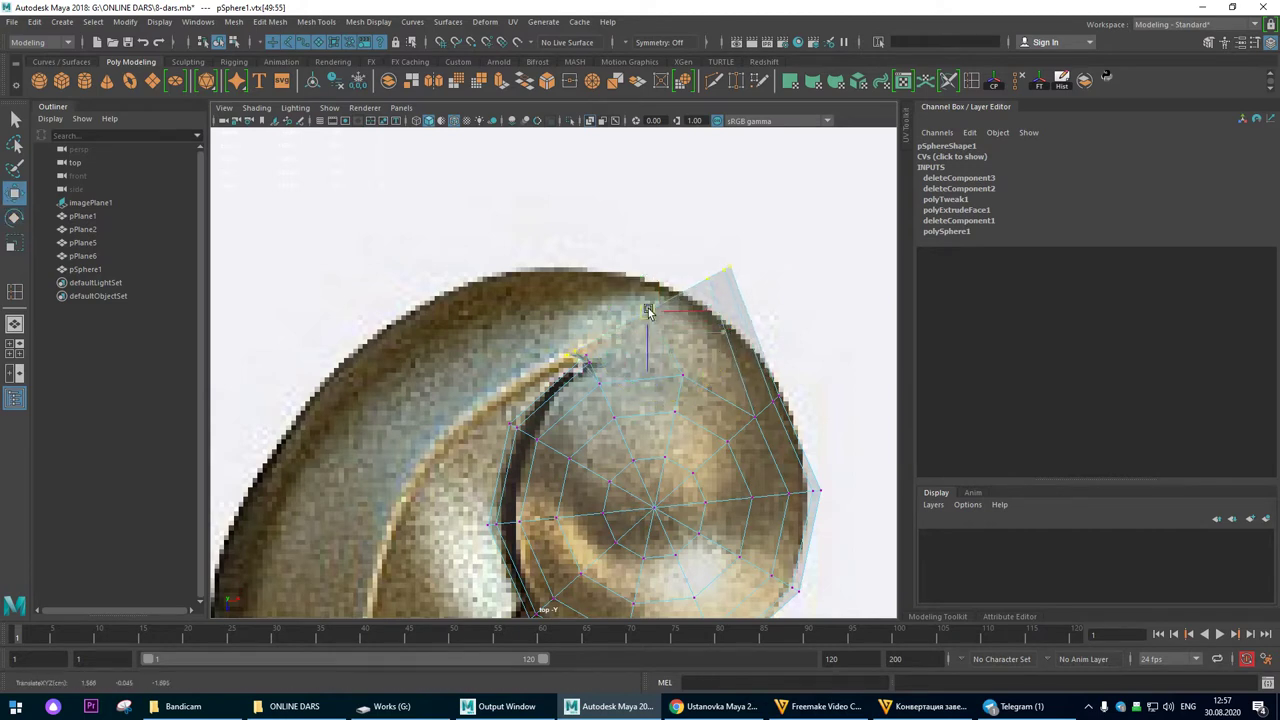
Step: Examine the angled open end against the reference in the top view and from several sides in perspective
right_click_drag(514, 309, 669, 346, "alt")
middle_click_drag(669, 346, 603, 371, "alt")
right_click_drag(608, 316, 608, 324, "alt")
scroll(630, 325, "down", 4)
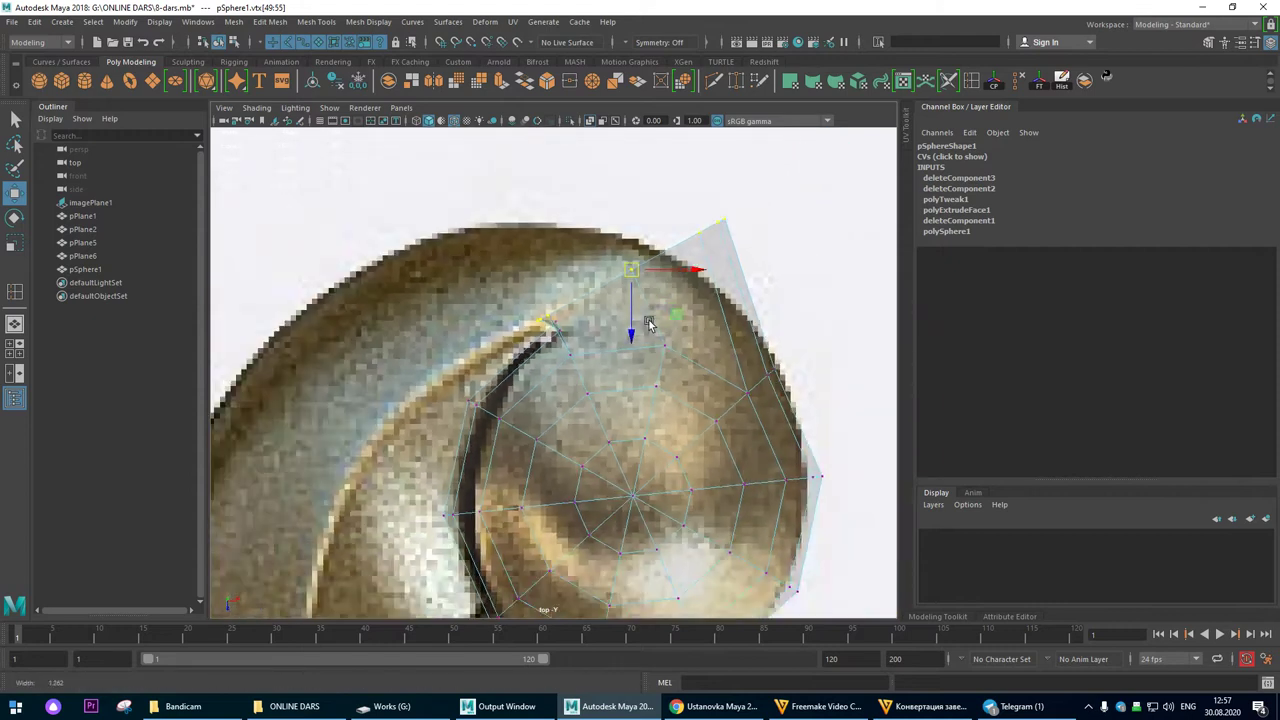
scroll(648, 322, "down", 4)
scroll(834, 394, "up", 6)
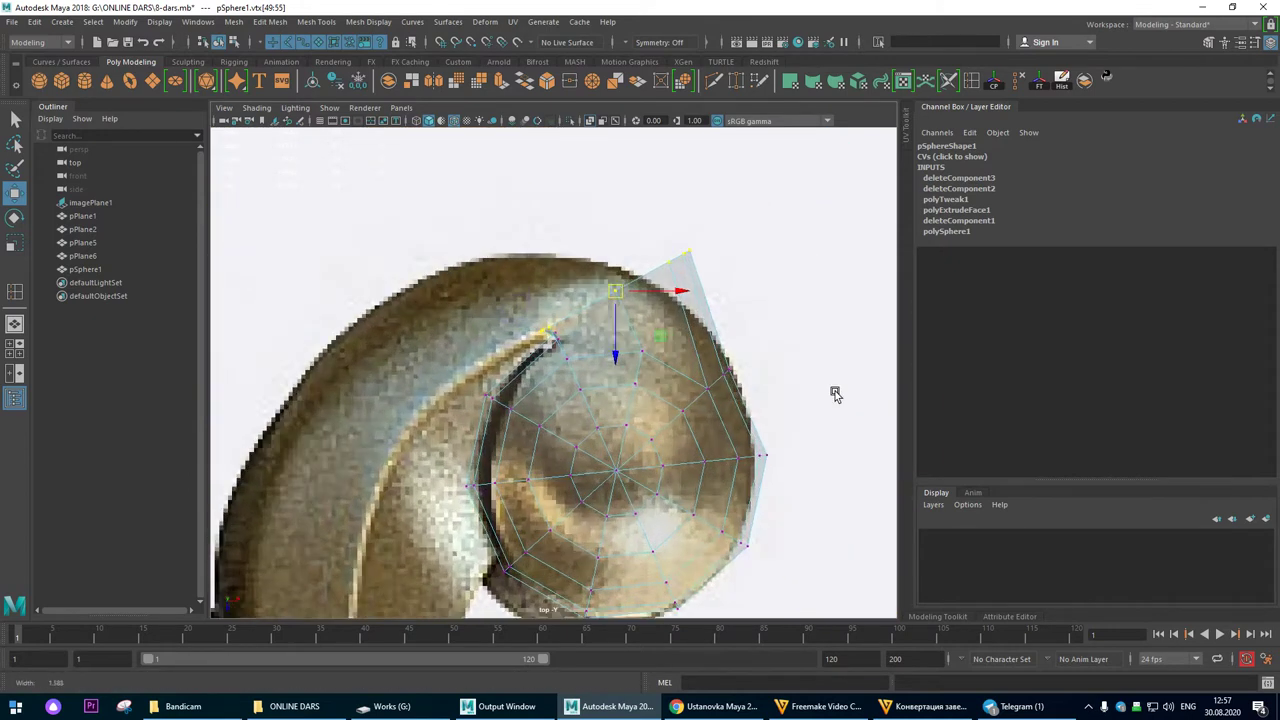
middle_click_drag(815, 402, 812, 409, "alt")
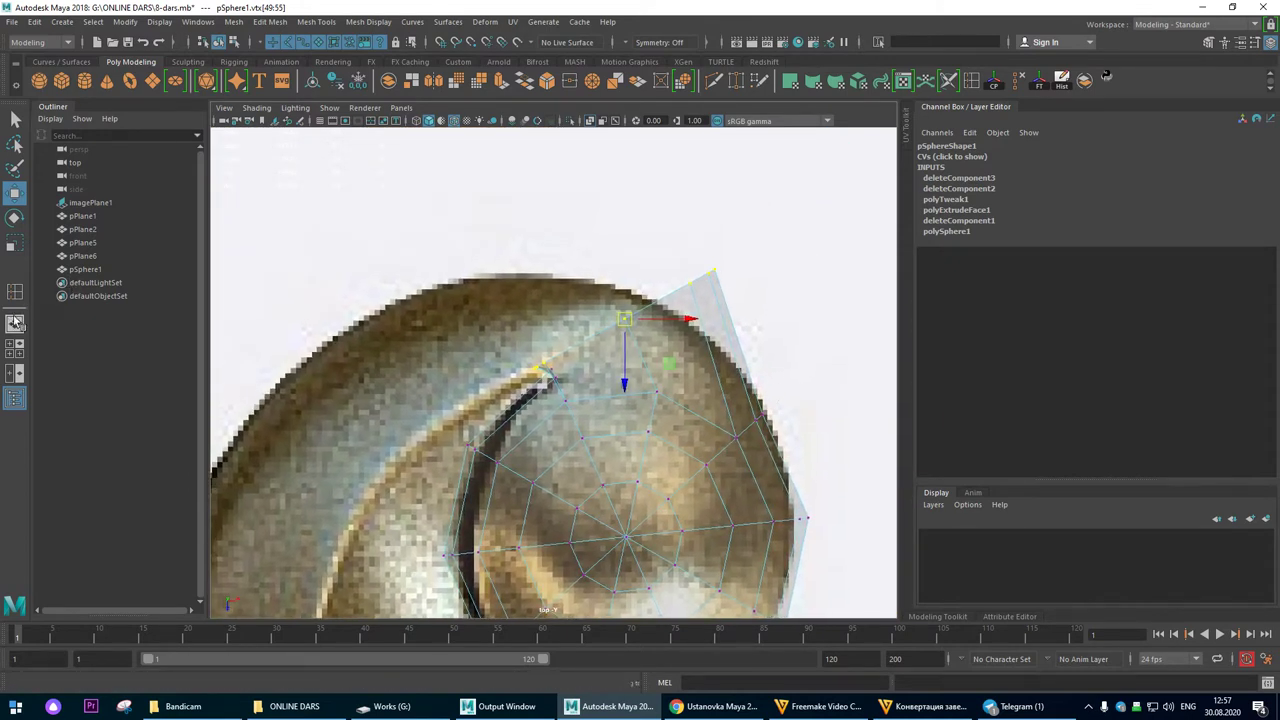
left_click(15, 322)
left_click_drag(629, 449, 651, 423, "alt")
right_click_drag(560, 417, 765, 482, "alt")
left_click_drag(583, 423, 553, 432, "alt")
middle_click_drag(553, 432, 597, 498, "alt")
left_click_drag(566, 420, 683, 386, "alt")
middle_click_drag(683, 386, 594, 443, "alt")
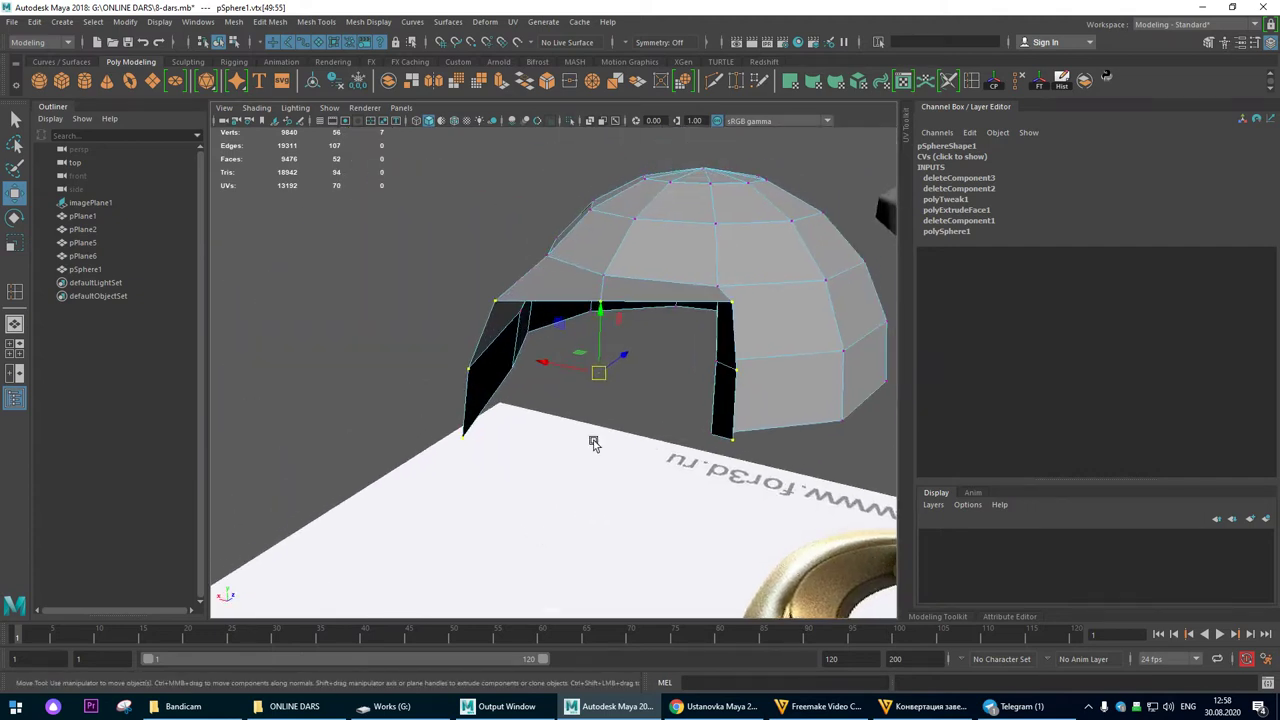
Step: Raise the vertices above the opening where the extension joins the hemisphere, and adjust the neighbouring vertices beside it
left_click_drag(594, 443, 585, 243, "alt")
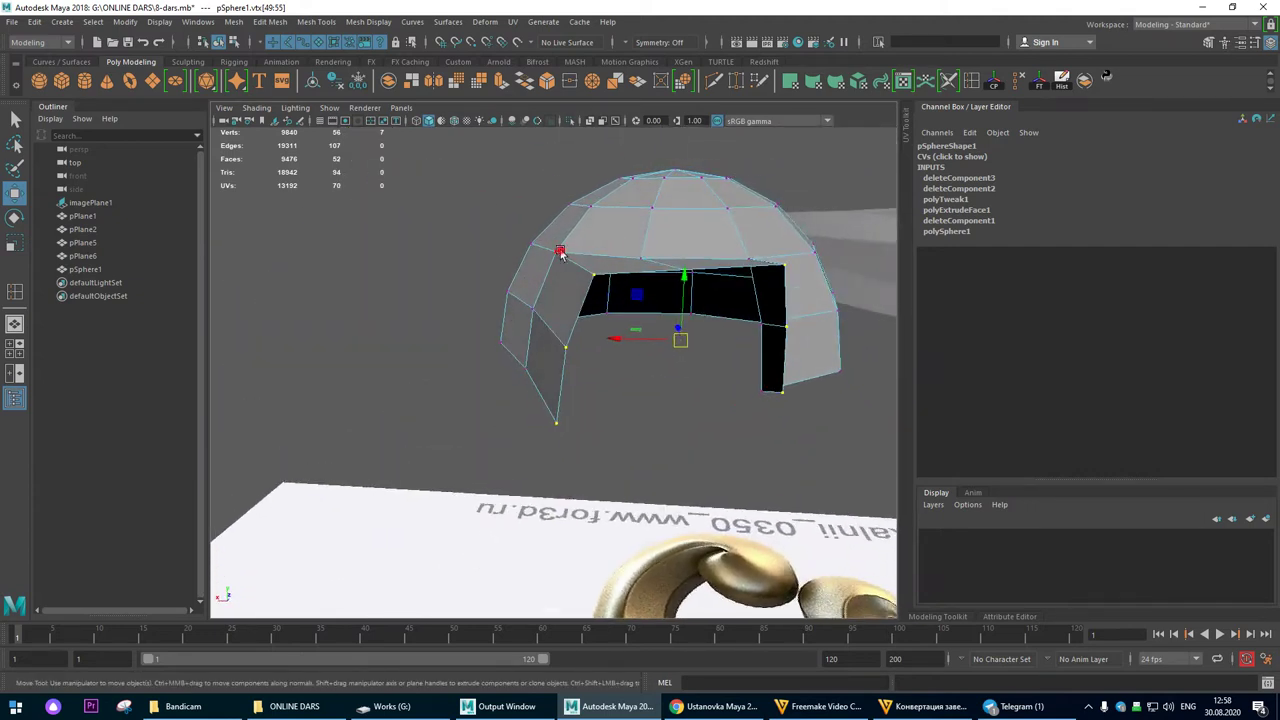
left_click_drag(585, 195, 626, 250)
left_click(657, 269, "shift")
middle_click_drag(692, 284, 694, 269)
left_click_drag(672, 270, 622, 276, "alt")
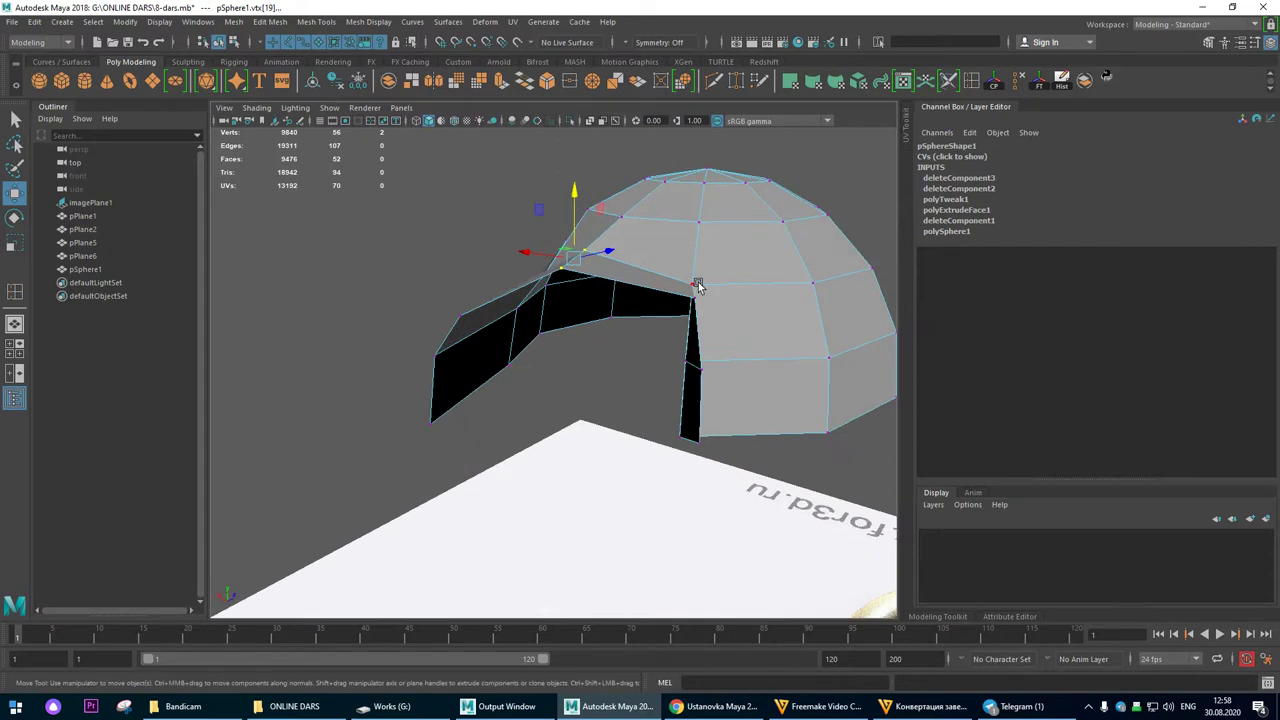
middle_click_drag(767, 300, 763, 275)
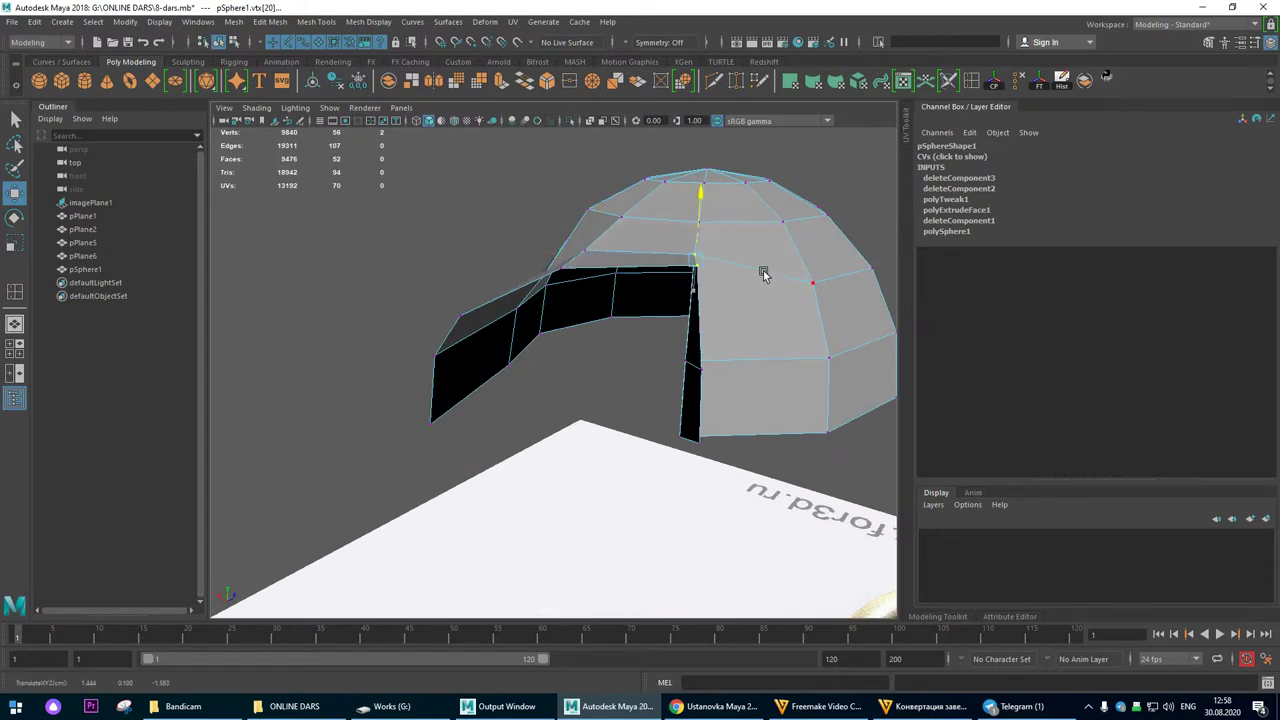
left_click_drag(660, 278, 500, 310, "alt")
left_click(505, 312)
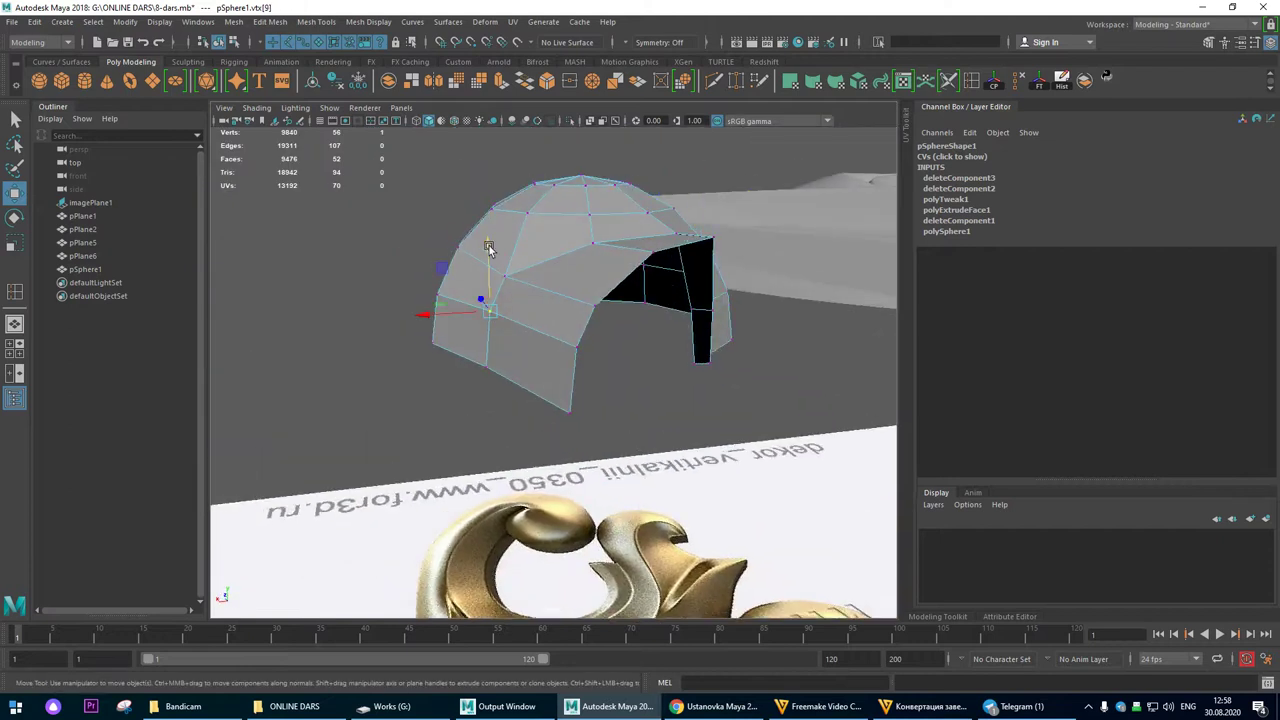
left_click_drag(488, 260, 555, 385, "alt")
left_click(578, 355)
Step: Select the border edges around the extension's open end and show them in the top view
left_click_drag(640, 340, 355, 360, "alt")
right_click_drag(634, 319, 633, 281)
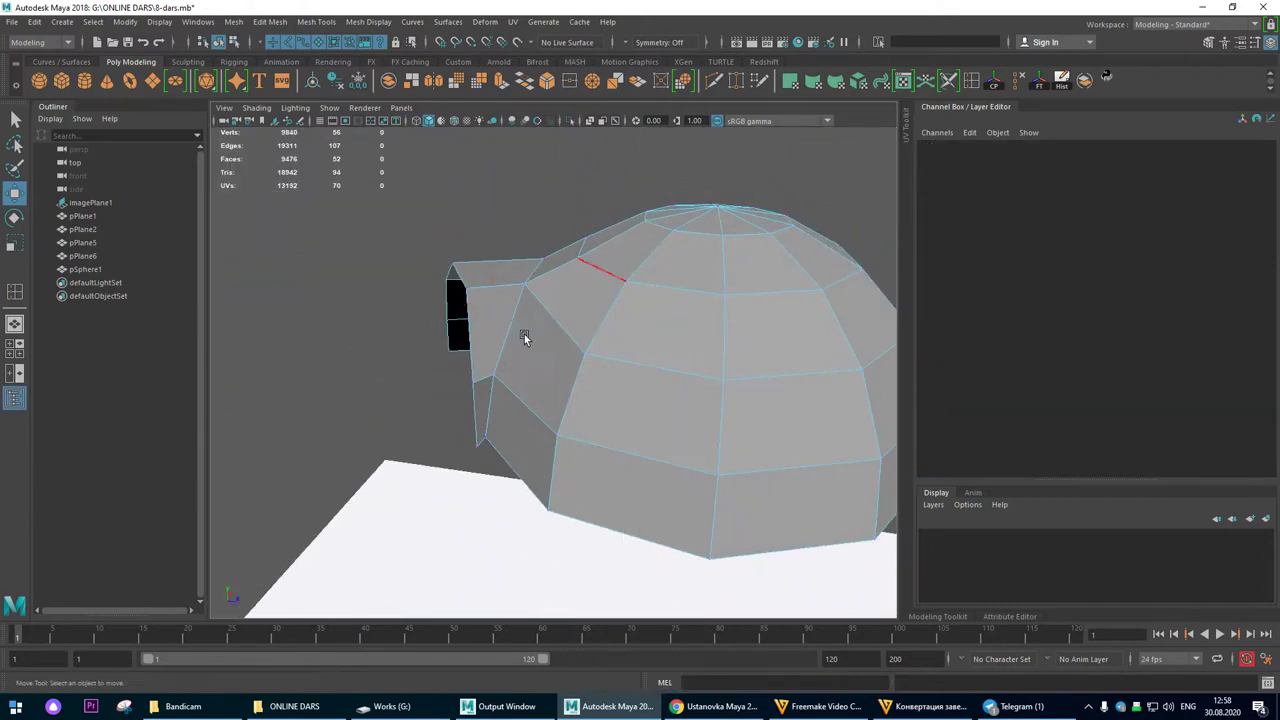
left_click(478, 405)
left_click(450, 336)
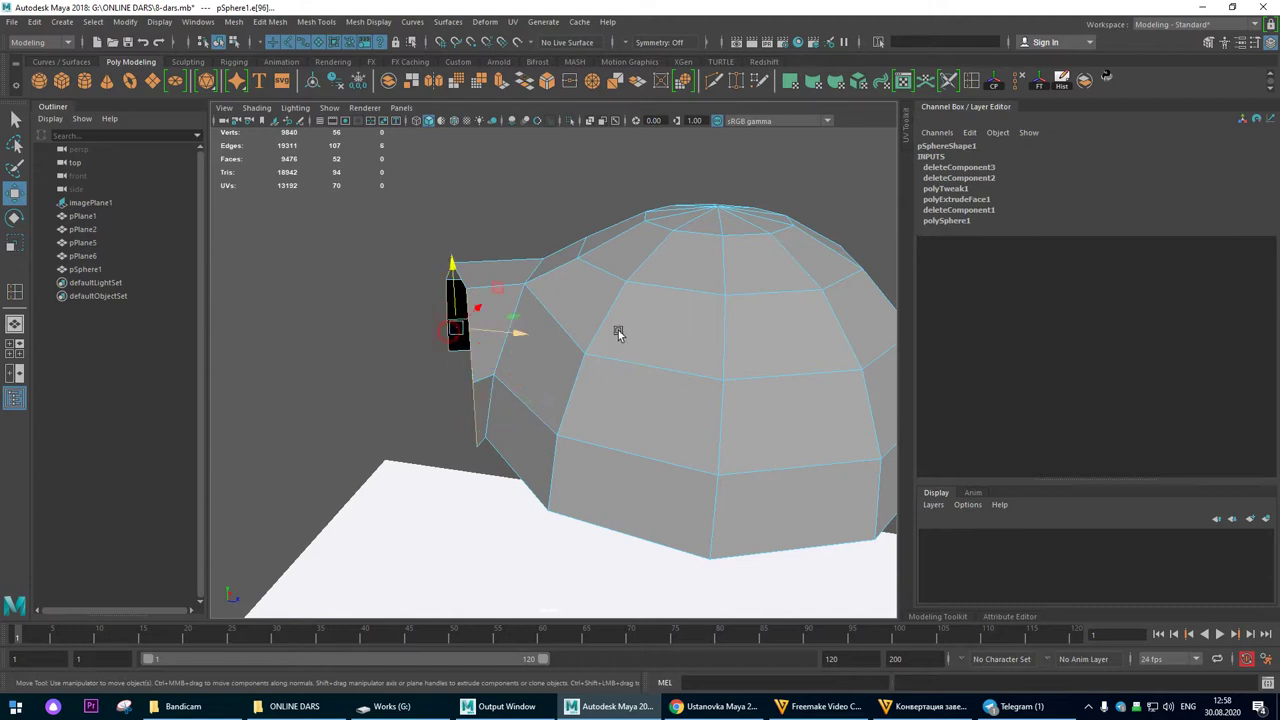
key("space")
key("space")
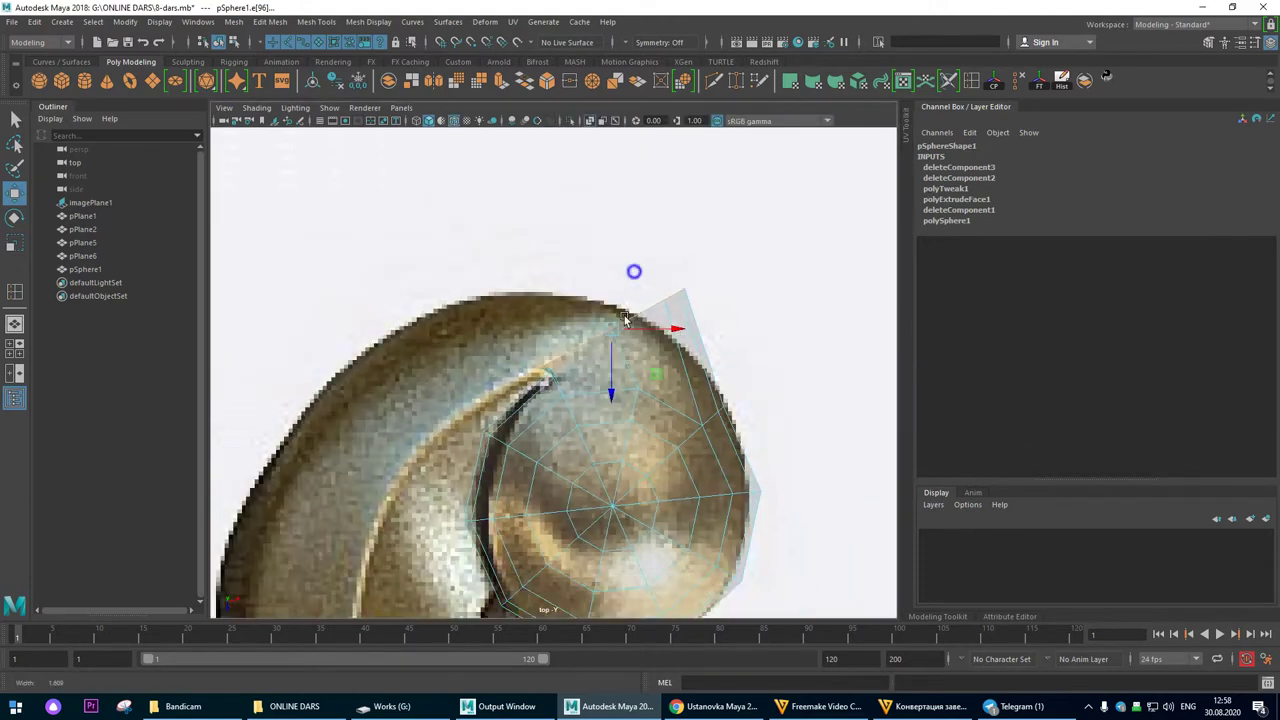
Step: Scale the open-end border edges narrower and move them to fit inside the reference scroll's outer edge
scroll(634, 271, "up", 4)
right_click_drag(749, 282, 741, 321, "alt")
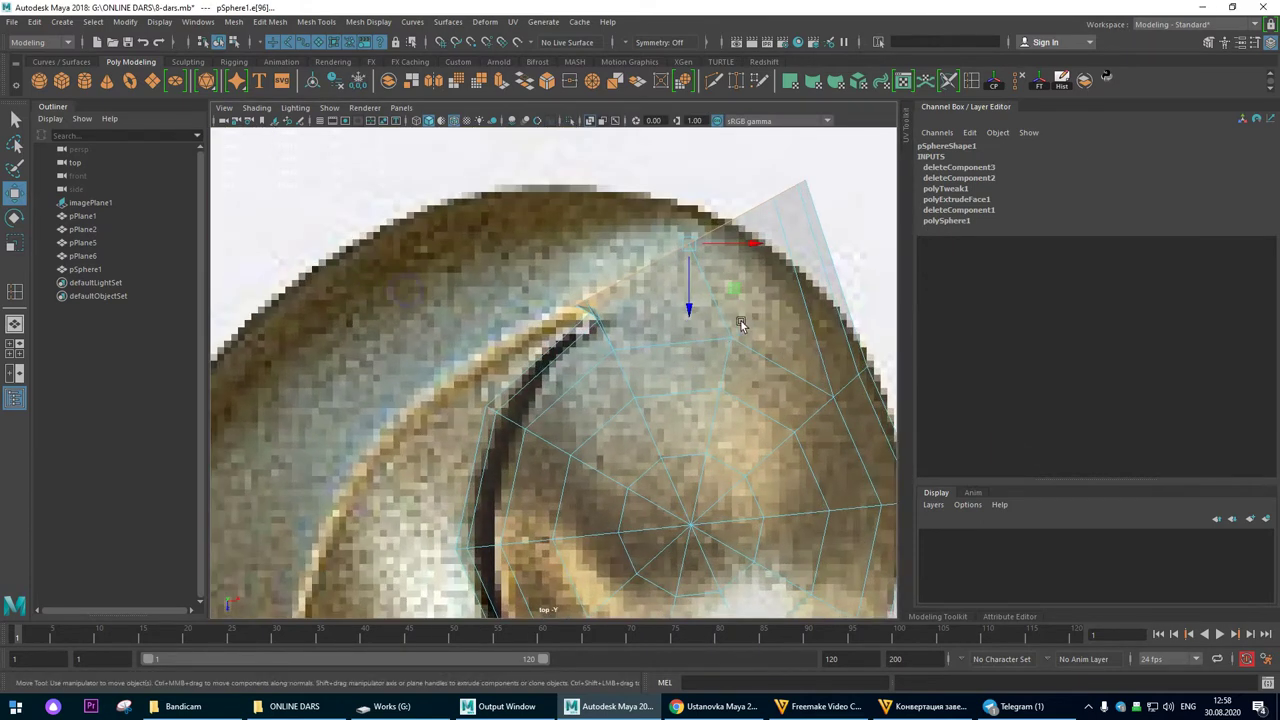
middle_click_drag(741, 321, 708, 349, "alt")
left_click(11, 244)
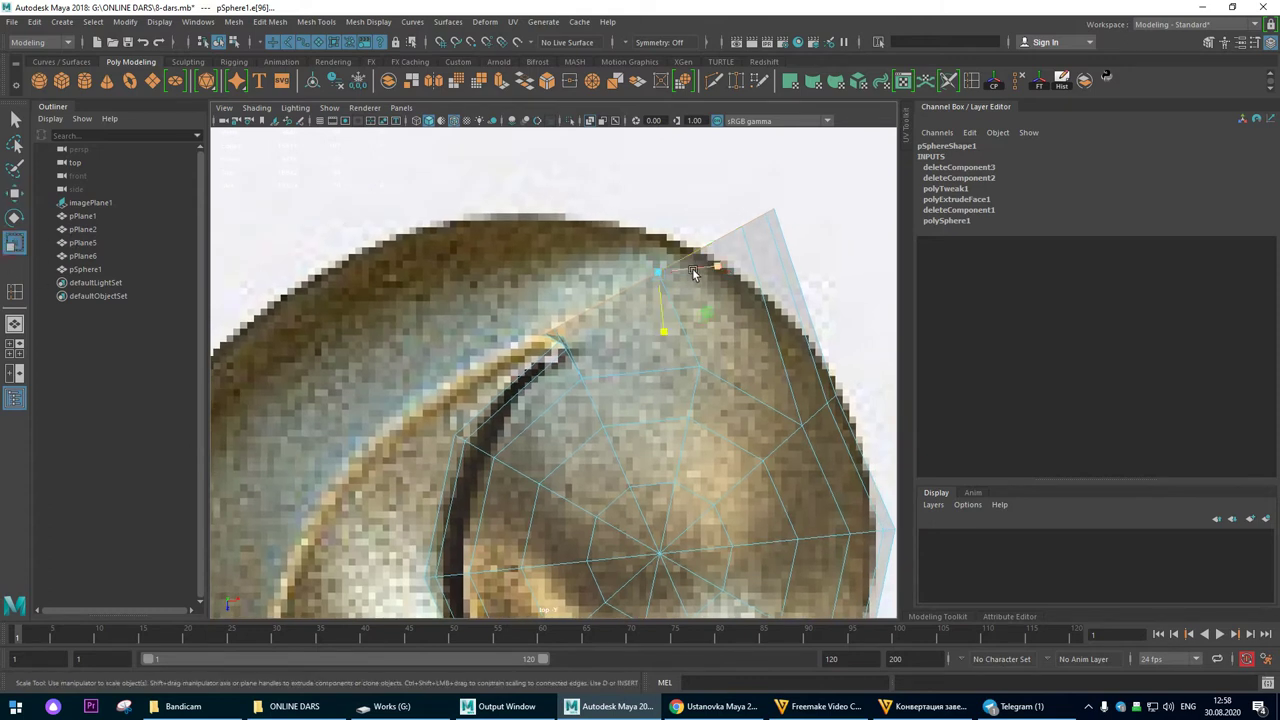
left_click_drag(712, 270, 615, 285)
key("w")
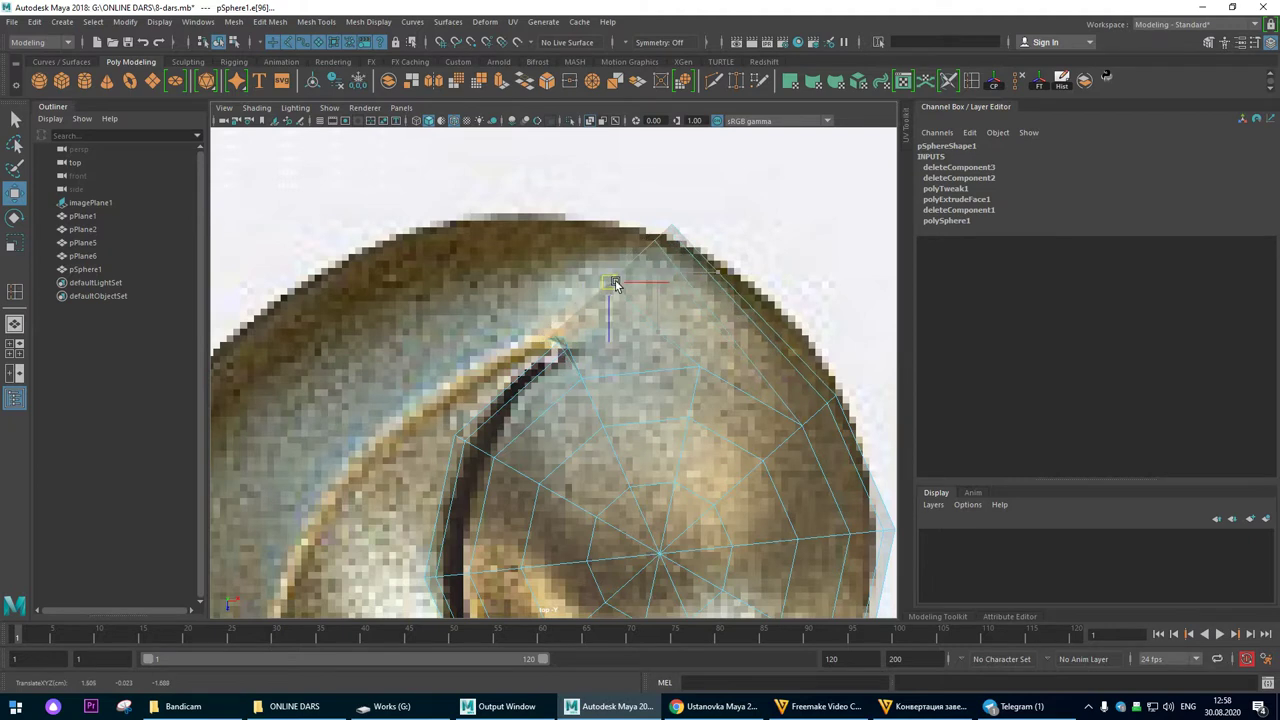
scroll(770, 376, "down", 3)
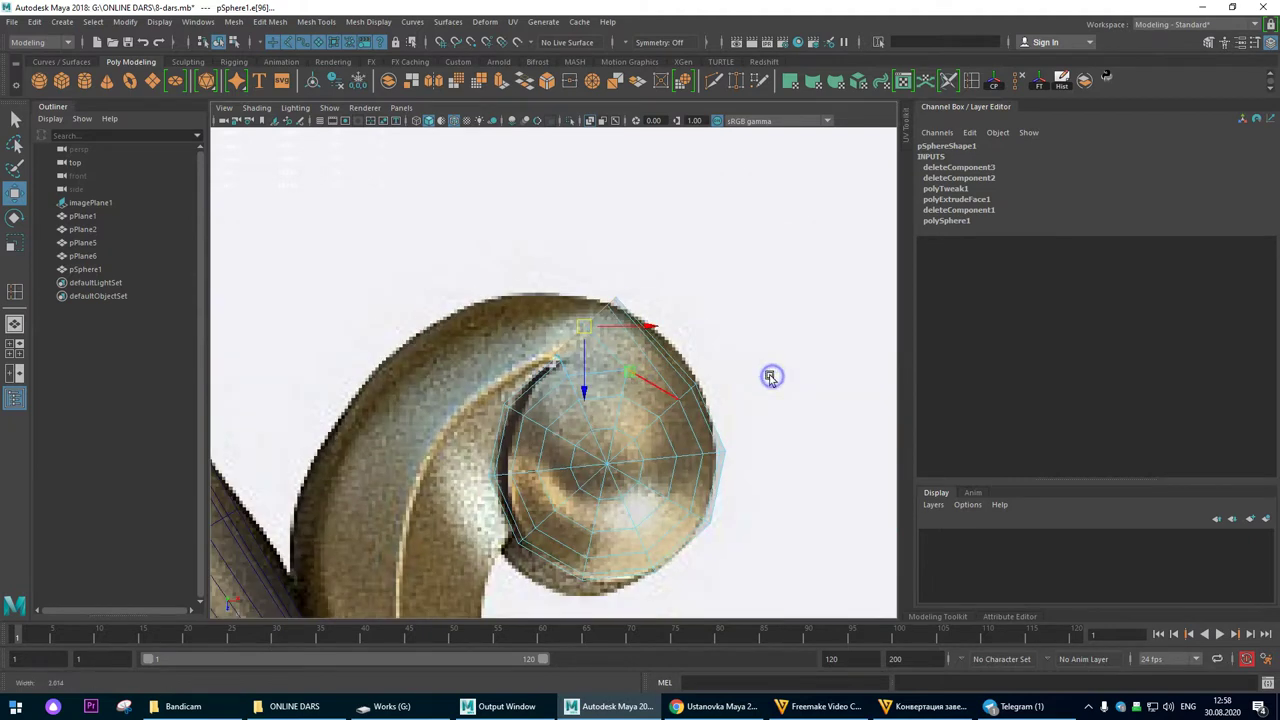
Step: Insert an edge loop across the extension between its open end and the hemisphere
right_click_drag(744, 220, 820, 190, "alt")
right_click_drag(612, 240, 677, 256, "alt")
left_click(788, 284)
Step: Move individual vertices of the extension and adjoining hemisphere to smooth their flow along the reference scroll's contour
key("w")
left_click_drag(832, 236, 808, 261)
left_click_drag(755, 154, 616, 262)
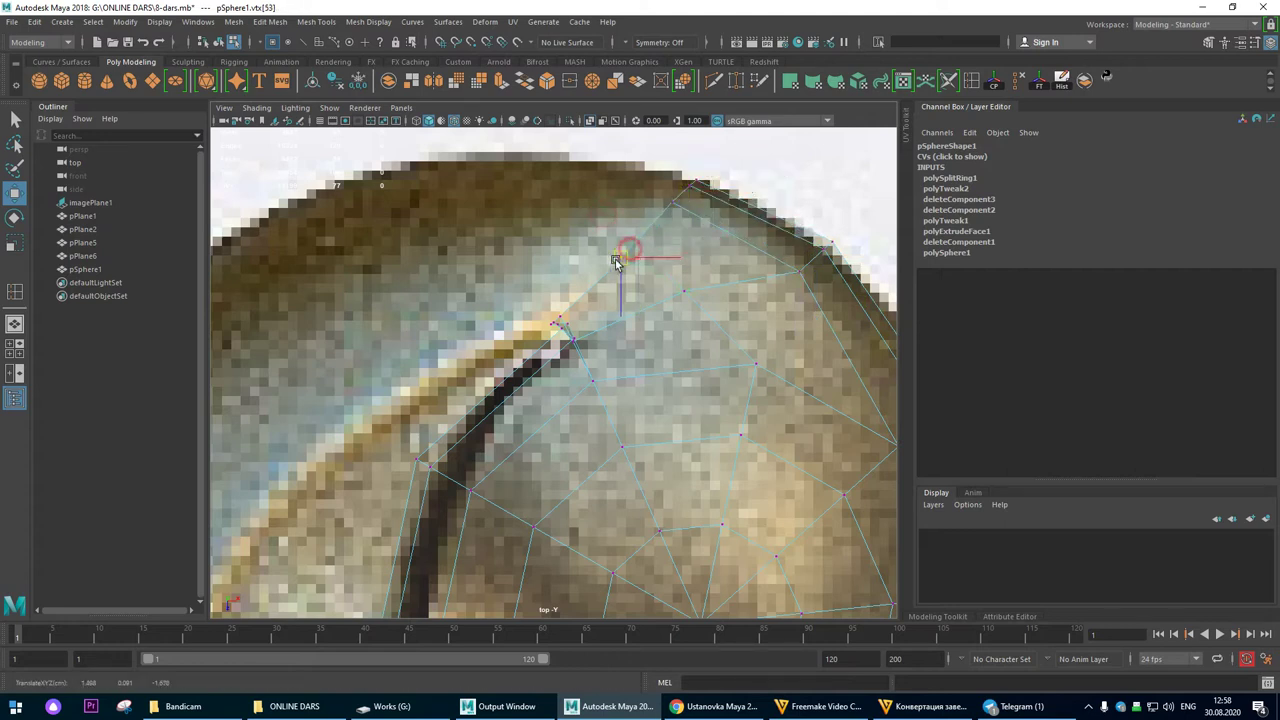
left_click(673, 302)
left_click_drag(837, 338, 738, 394)
left_click_drag(754, 371, 727, 441)
left_click(799, 273)
left_click_drag(799, 273, 779, 271)
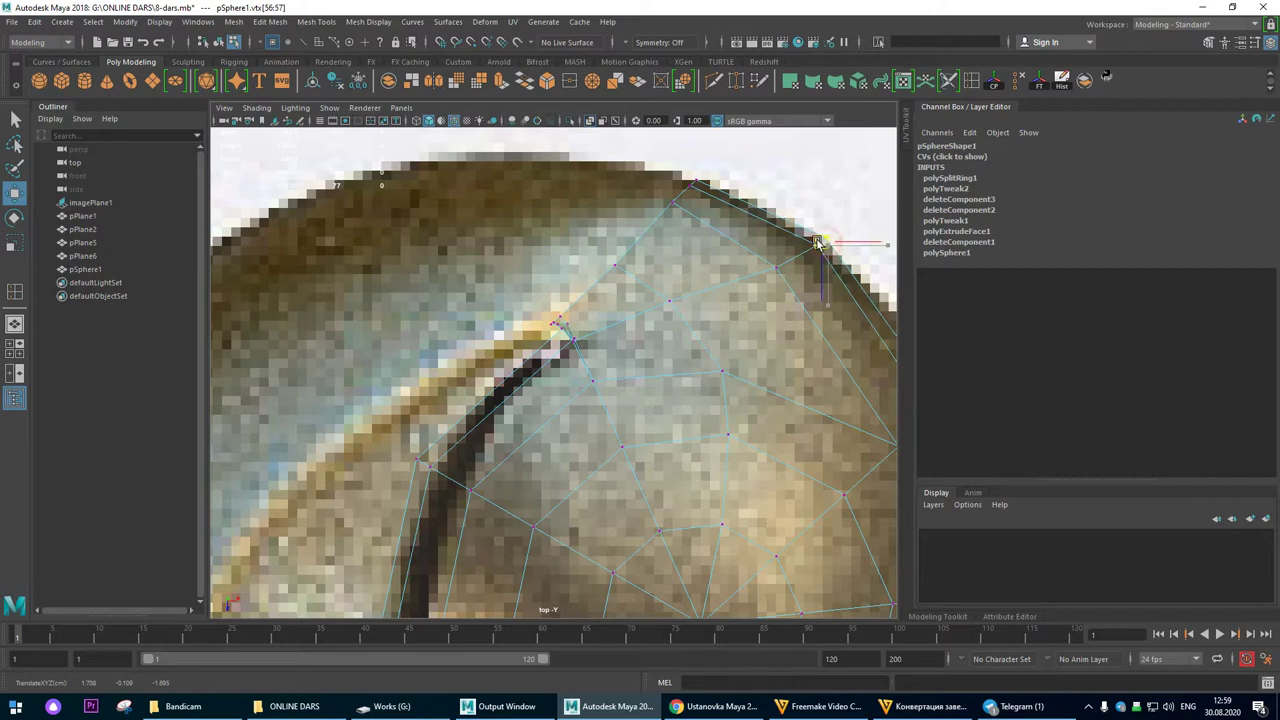
Step: Examine the reshaped hemisphere and its extension from several sides in the perspective view
scroll(790, 341, "down", 5)
right_click_drag(784, 341, 777, 341, "alt")
left_click(15, 324)
left_click_drag(649, 383, 594, 413, "alt")
left_click_drag(576, 450, 506, 460, "alt")
middle_click_drag(506, 460, 569, 366, "alt")
left_click_drag(569, 366, 463, 360, "alt")
right_click_drag(463, 360, 582, 384, "alt")
left_click_drag(582, 384, 504, 322, "alt")
Step: Select the border edges along the extension's open end and show them against the reference in the top view
right_click_drag(503, 308, 443, 291)
left_click(432, 310)
left_click(417, 245, "shift")
left_click(412, 190, "shift")
left_click_drag(443, 291, 465, 305, "alt")
key("space")
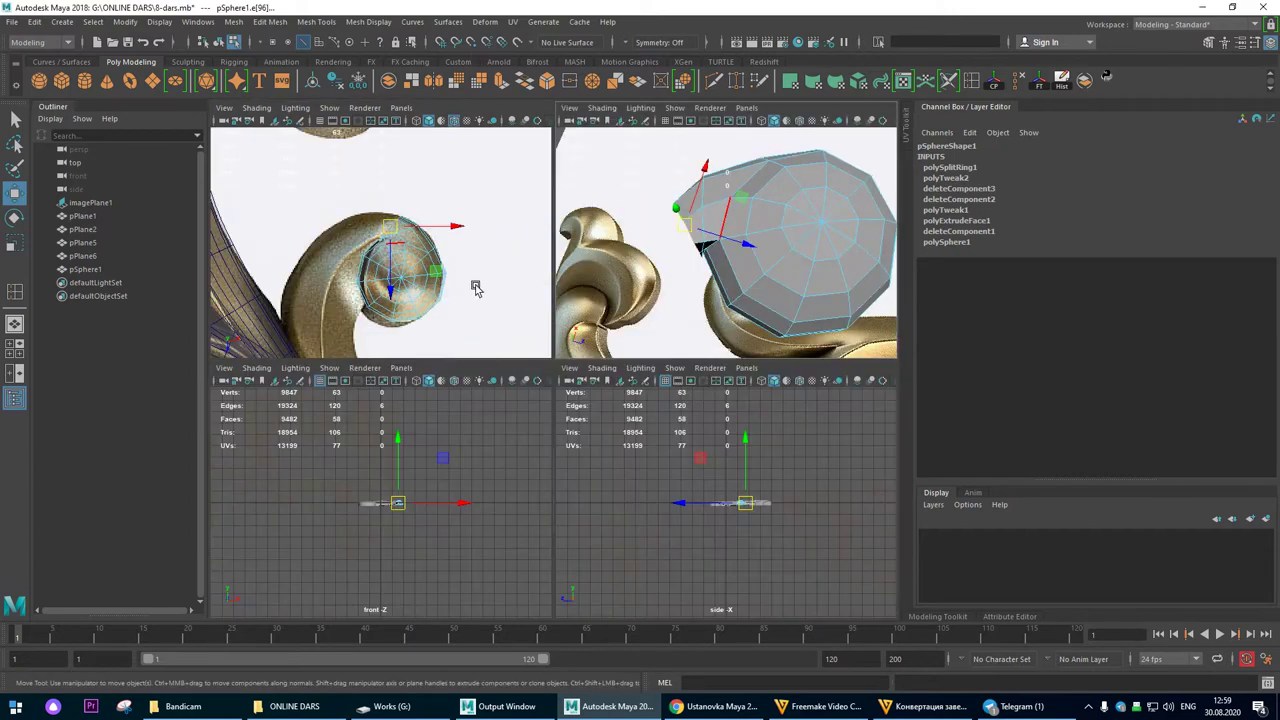
key("space")
Step: Extrude the border edges along the reference scroll, then rotate and reposition them across the band up to its outer edge
scroll(737, 323, "up", 10)
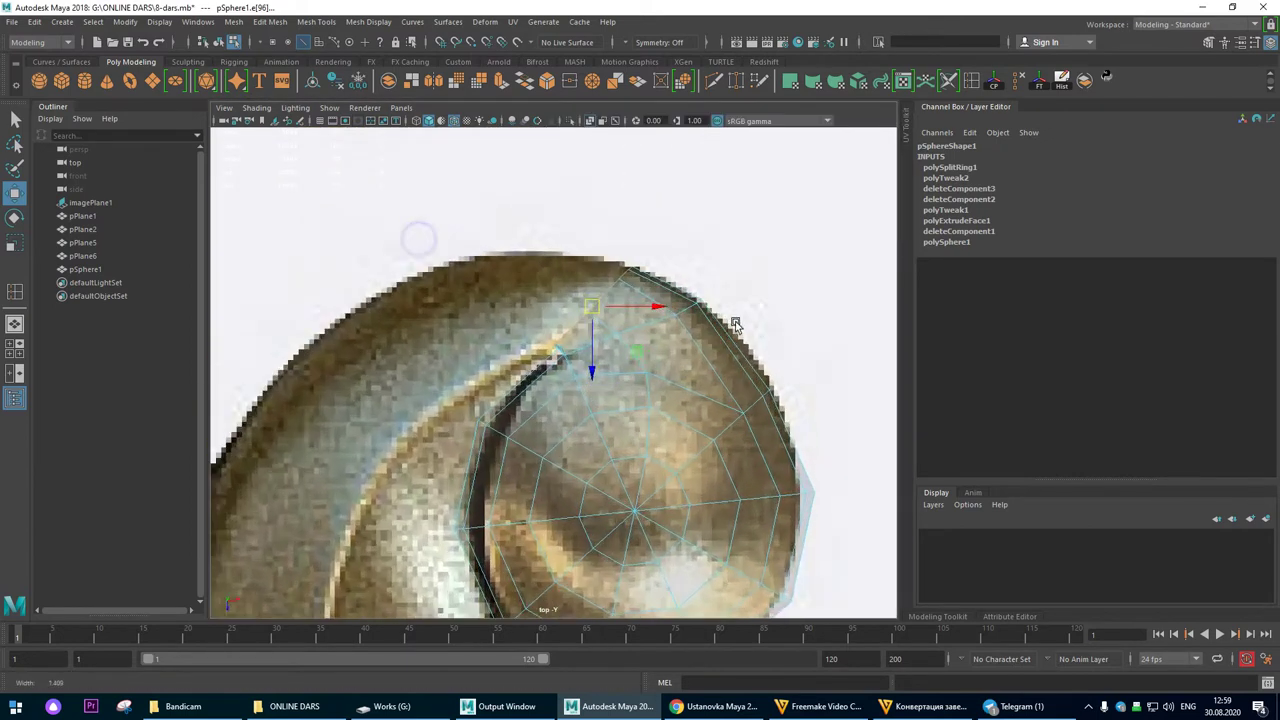
left_click_drag(647, 268, 534, 275)
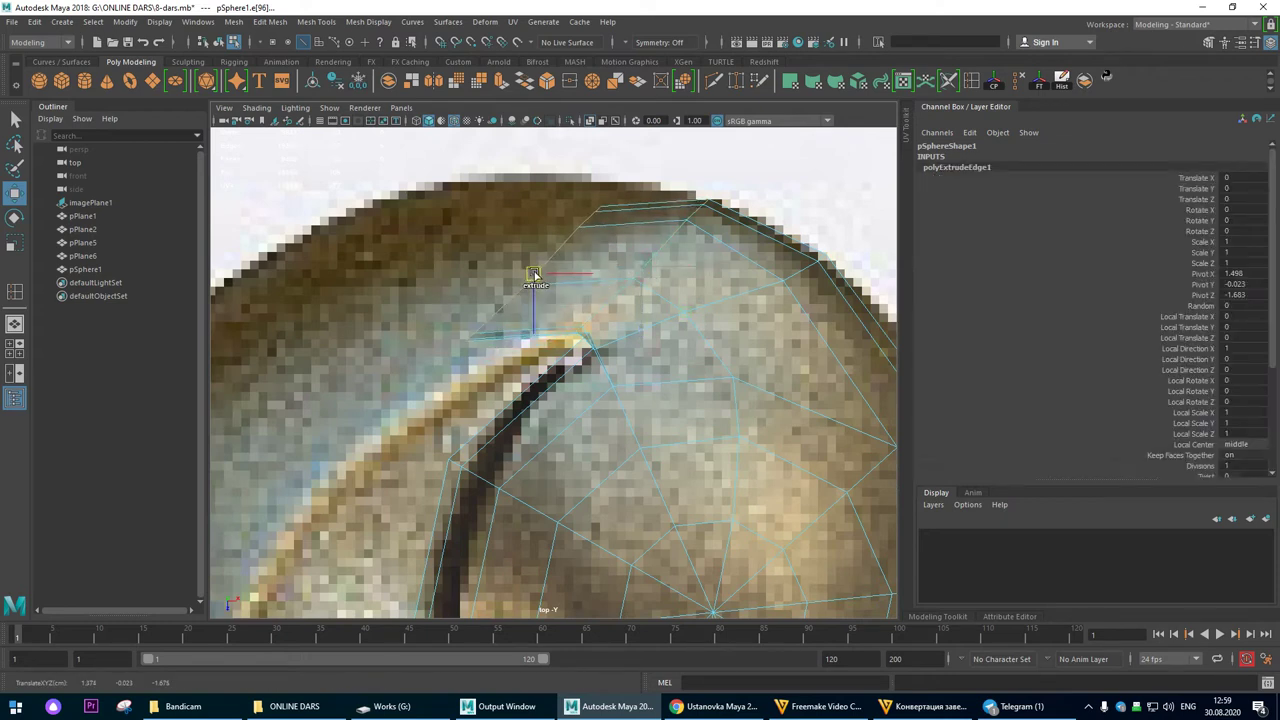
key("e")
left_click_drag(559, 209, 522, 193)
key("w")
left_click_drag(532, 274, 549, 264)
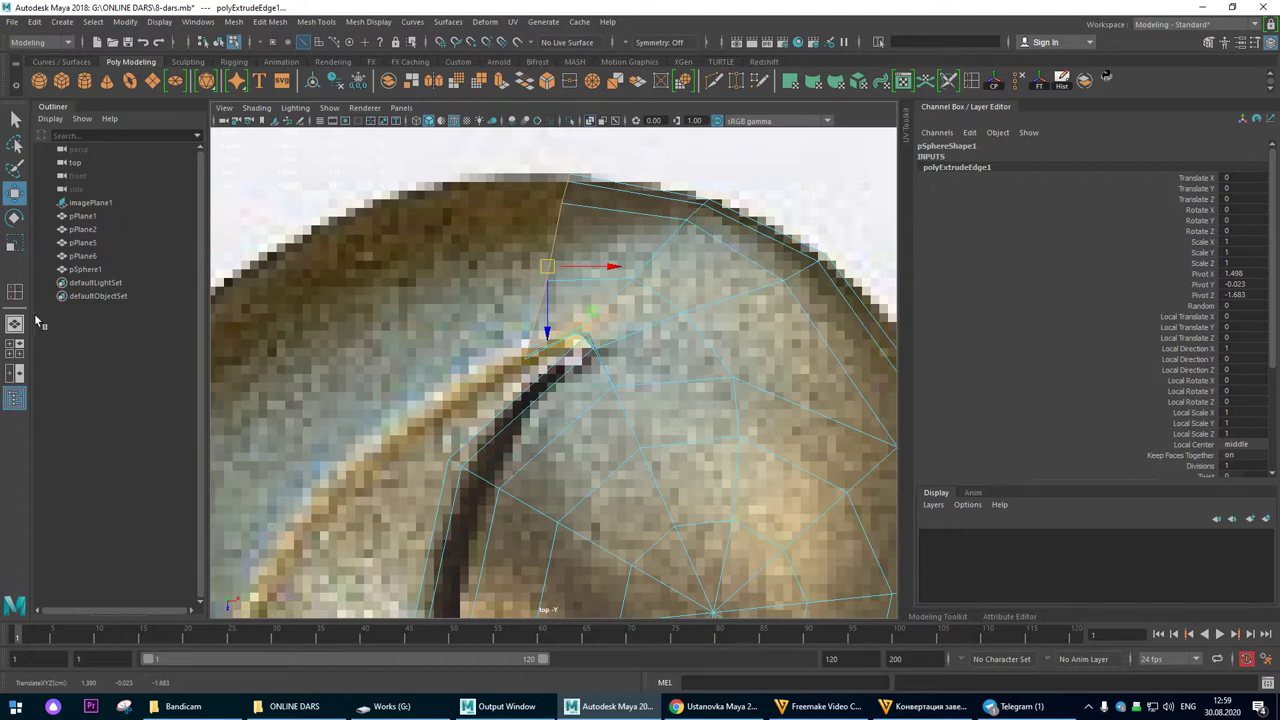
Step: Shift the two edges at the extension's inner end onto the crease shown in the reference scroll
left_click(16, 324)
left_click_drag(677, 460, 497, 370, "alt")
right_click_drag(499, 378, 714, 380, "alt")
left_click_drag(714, 380, 705, 276, "alt")
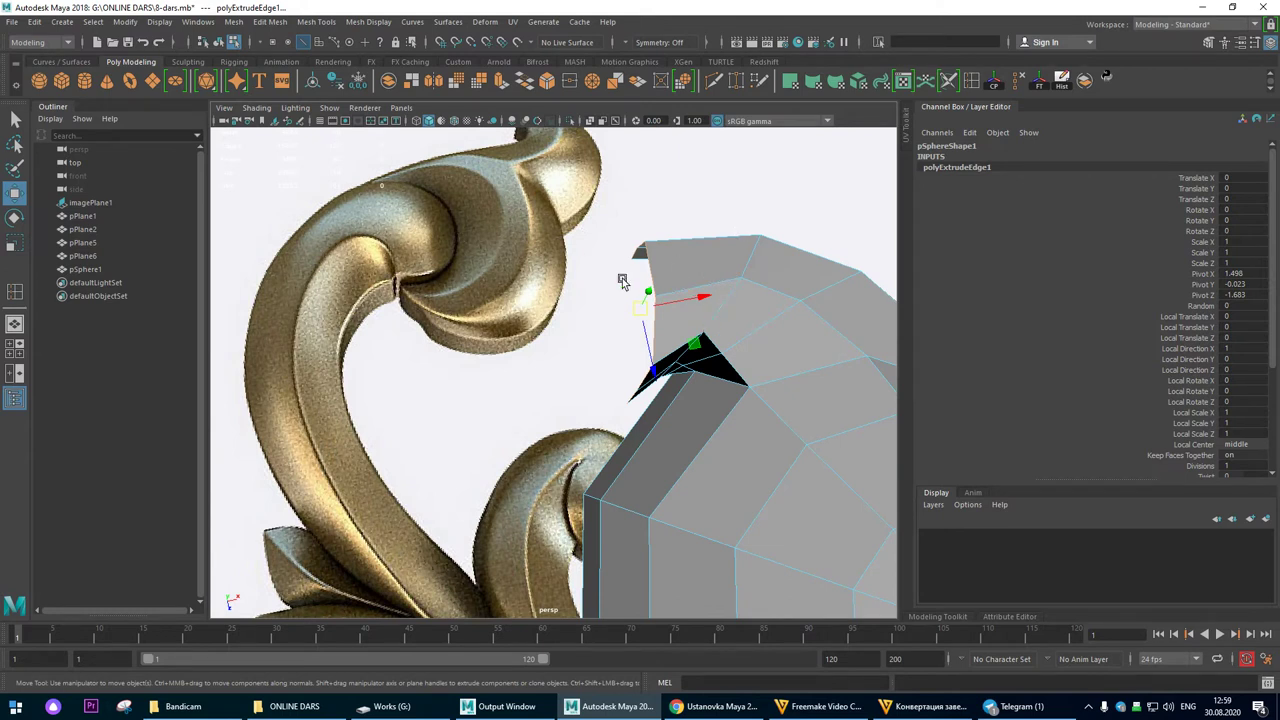
left_click_drag(689, 317, 643, 320, "alt")
left_click(634, 318)
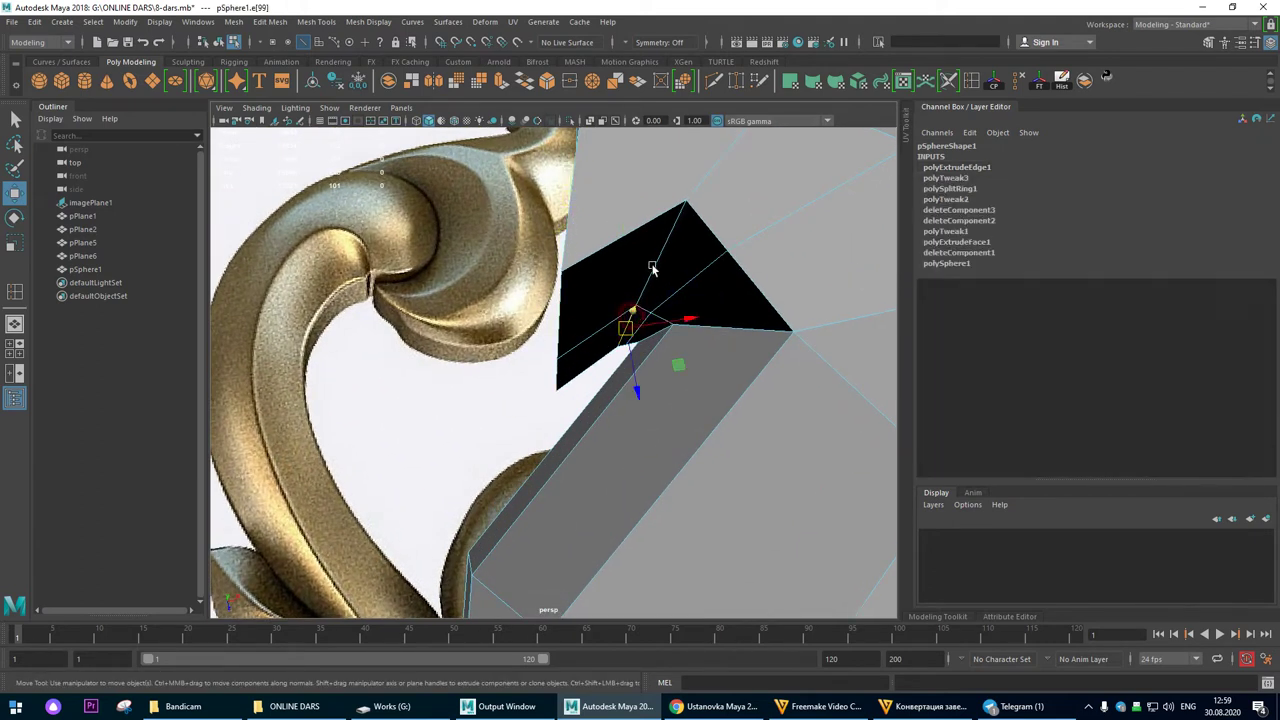
key("space")
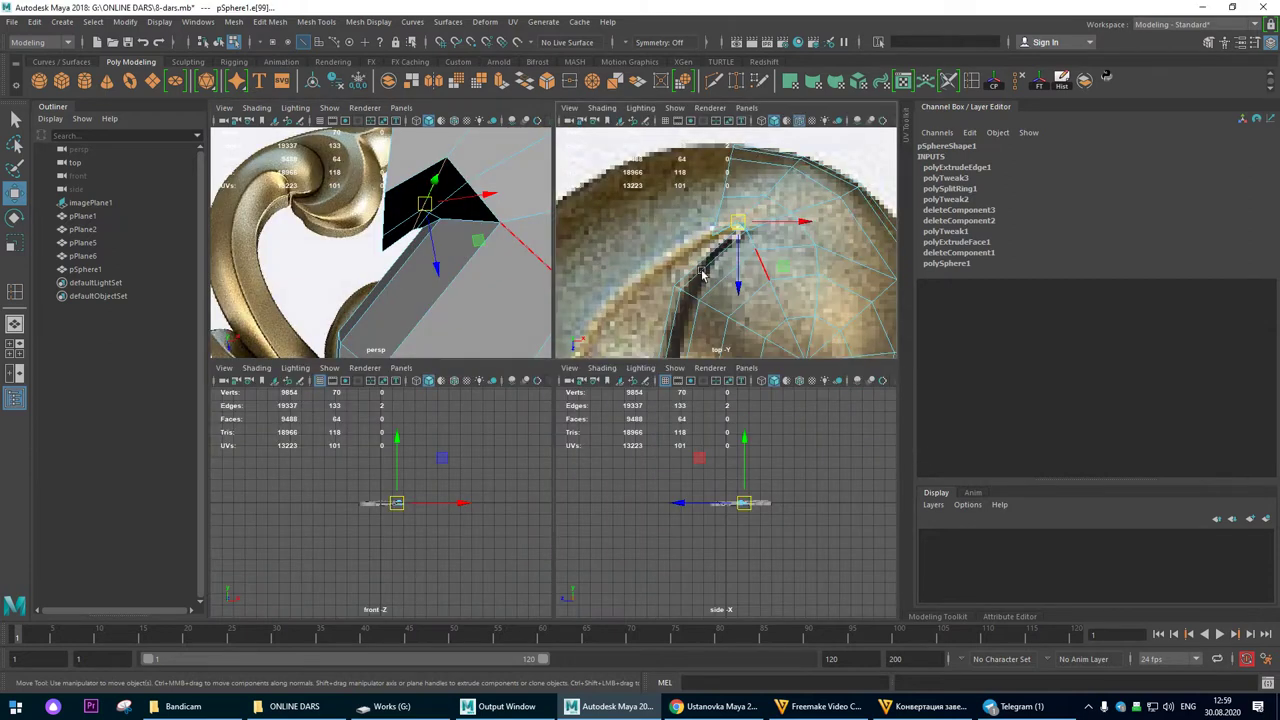
key("space")
scroll(691, 357, "up", 5)
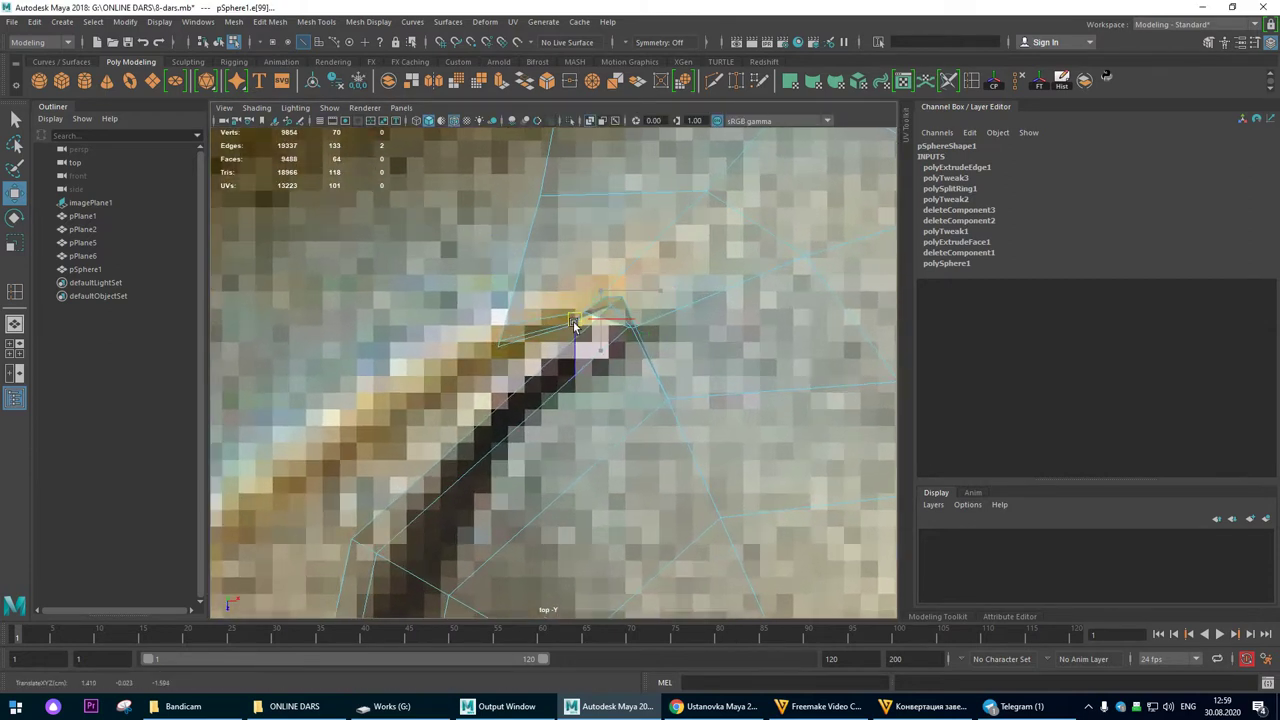
scroll(497, 260, "up", 2)
Step: Reposition the individual vertices clustered at the tip of the crease between the extension and the hemisphere
right_click_drag(648, 251, 597, 257)
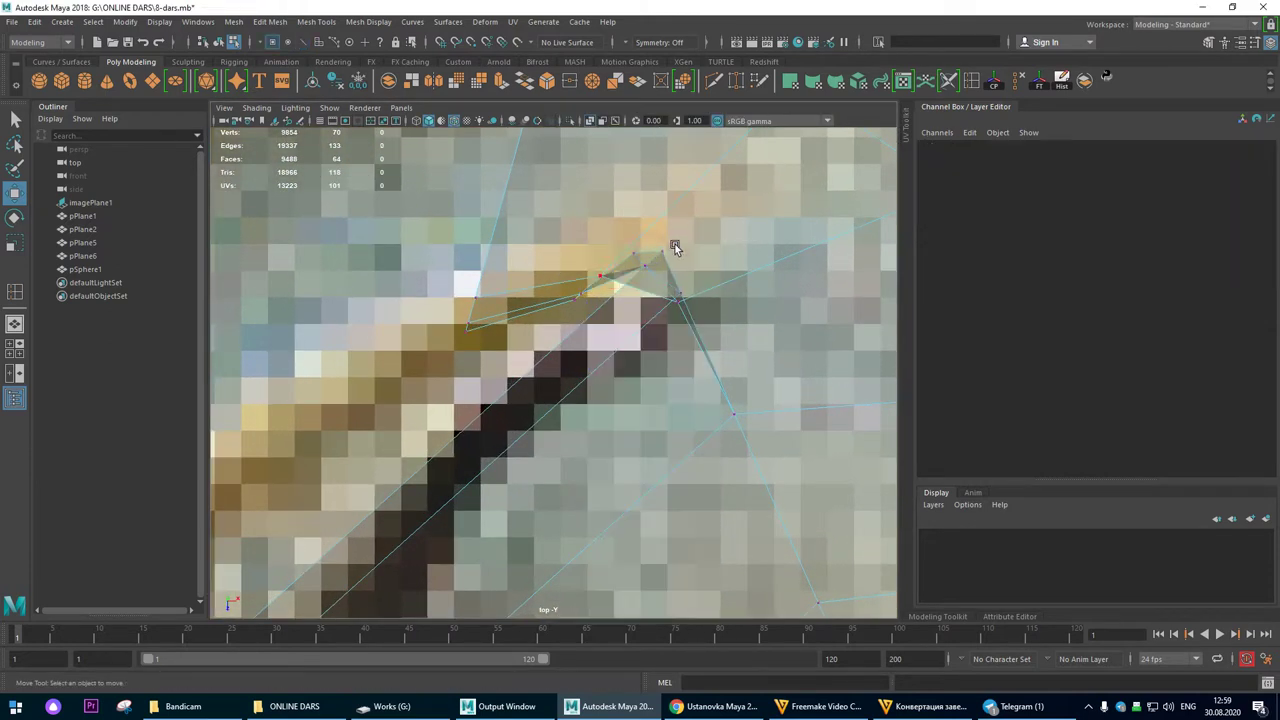
left_click(637, 277)
mouse_move(636, 288)
left_mouse_down()
mouse_move(650, 286)
mouse_move(616, 286)
left_mouse_up()
left_click(622, 286)
right_click_drag(651, 320, 747, 318, "alt")
left_click_drag(667, 279, 647, 299)
left_click_drag(617, 241, 625, 291)
Step: Pull the inner corner vertices of the extension's open end down toward the dark groove and fine-tune the crease tip vertices
right_click_drag(635, 291, 565, 335, "alt")
left_click(493, 352)
left_click_drag(491, 356, 506, 400)
left_click(481, 333)
left_click_drag(483, 337, 507, 360)
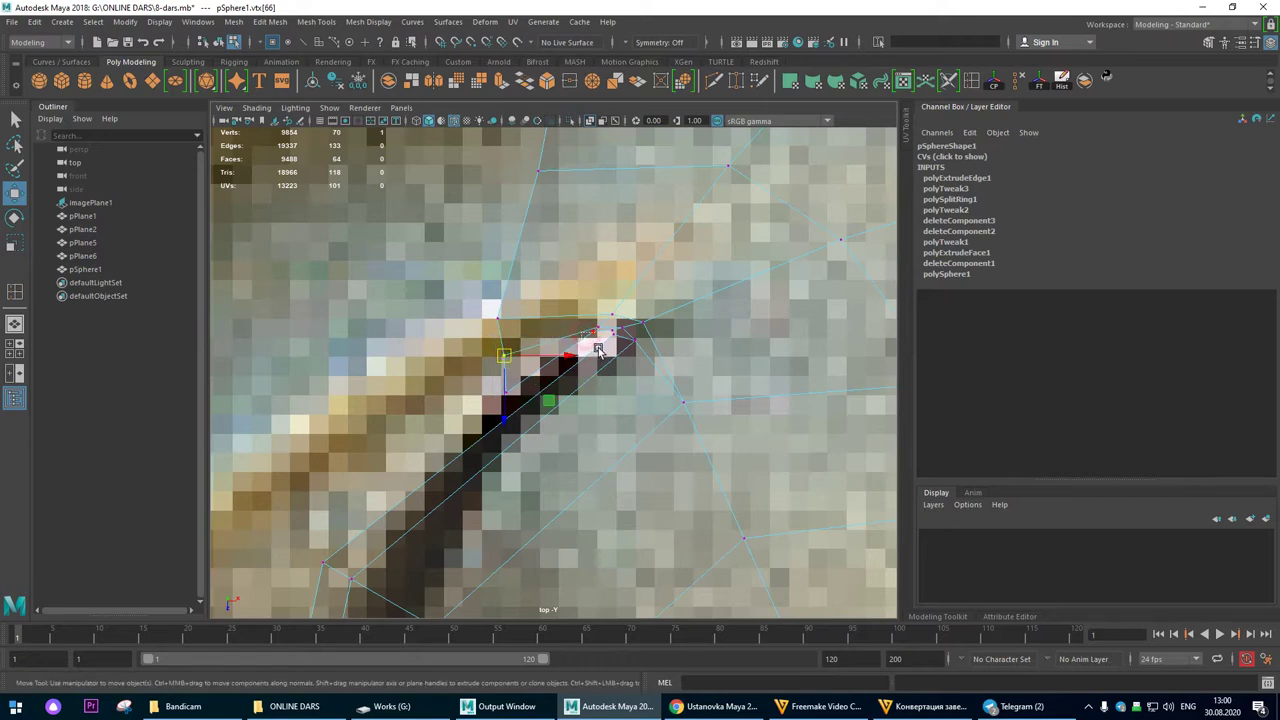
left_click(605, 338)
left_click(593, 335)
left_click_drag(592, 334, 595, 341)
left_click(597, 333)
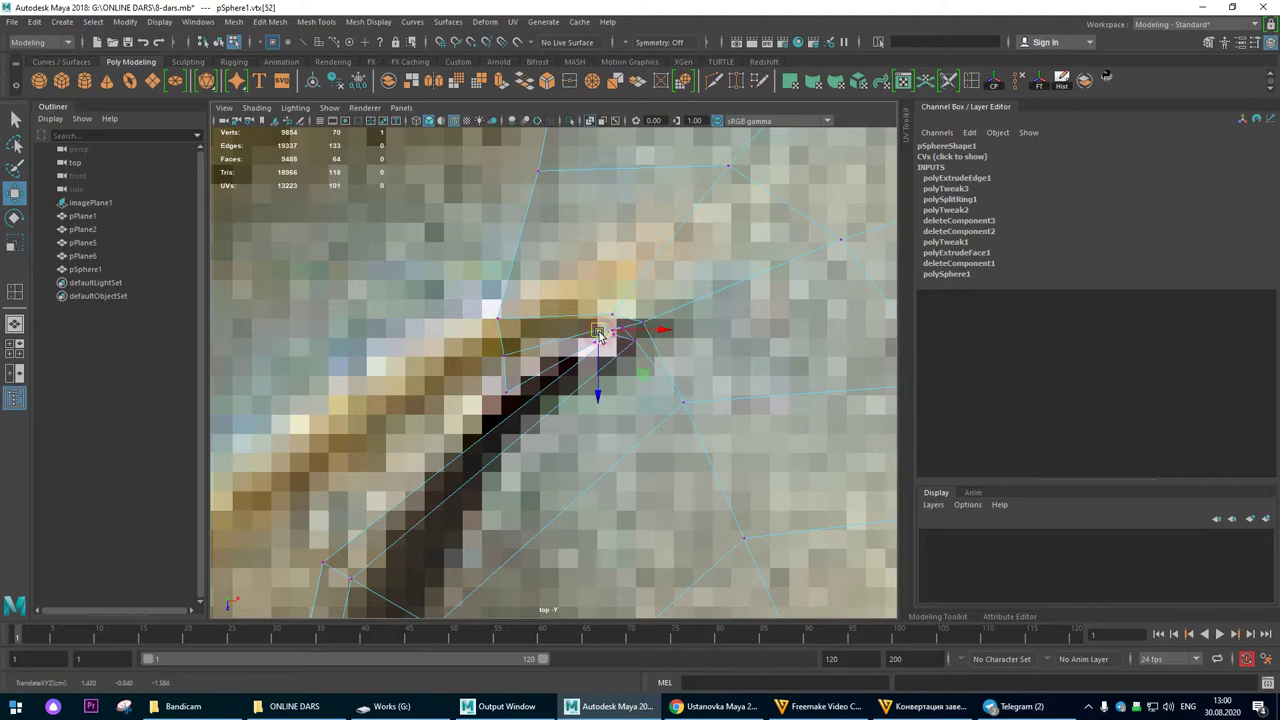
Step: Move the lower inner corner vertex of the extension toward the hemisphere's side in the perspective view
left_click(15, 325)
left_click_drag(591, 437, 622, 381, "alt")
left_click(600, 387)
left_click(612, 367)
left_click(549, 515)
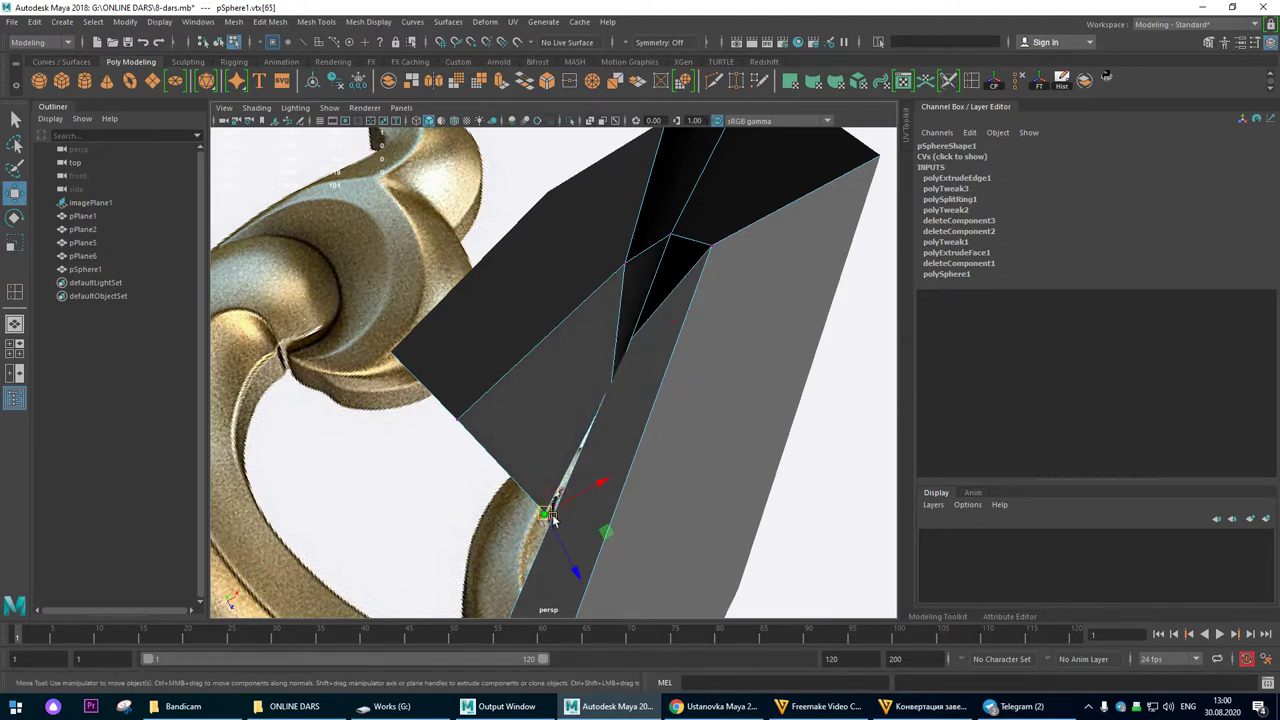
left_click_drag(549, 510, 565, 518)
Step: Adjust the remaining vertices around the crease tip in the top view so they follow the reference's ridge and groove
right_click_drag(614, 466, 514, 406, "alt")
left_click_drag(514, 406, 323, 403, "alt")
right_click_drag(323, 403, 523, 420, "alt")
left_click_drag(531, 412, 607, 409, "alt")
left_click(597, 438)
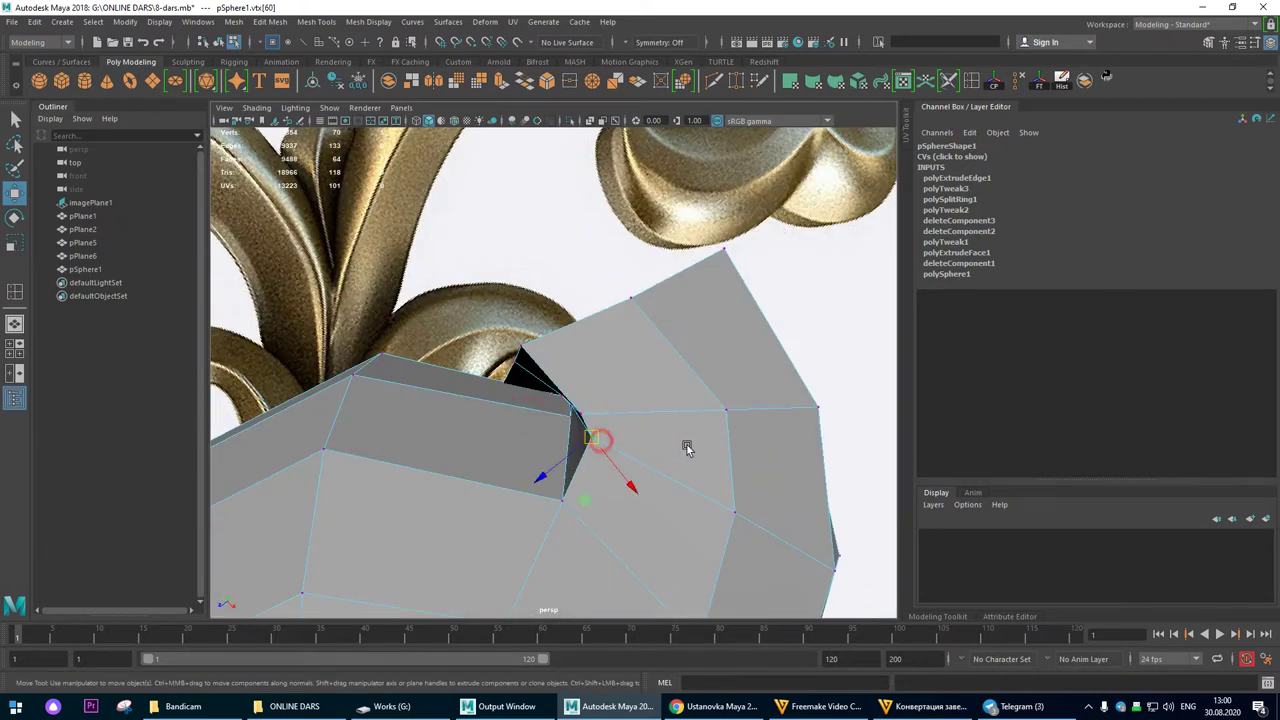
key("space")
key("space")
right_click_drag(560, 295, 620, 325, "alt")
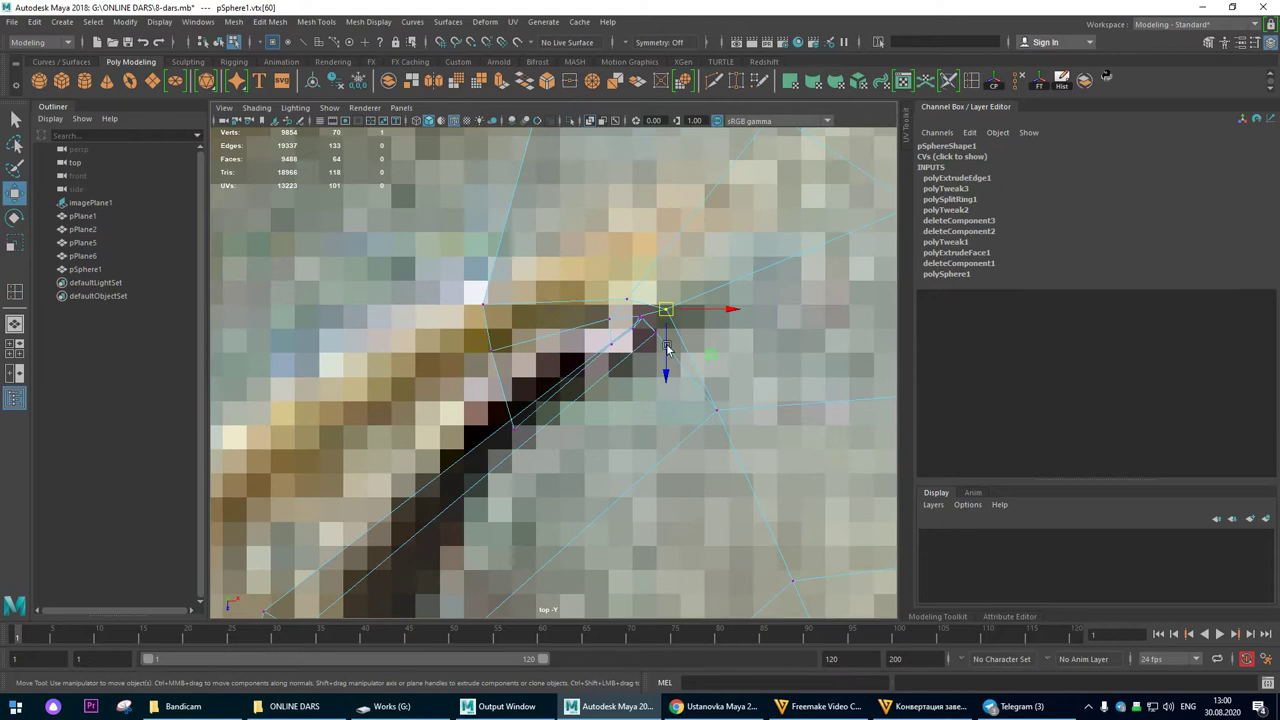
left_click_drag(645, 326, 645, 342)
left_click_drag(596, 336, 607, 360)
left_click_drag(598, 310, 619, 333)
left_click(605, 331)
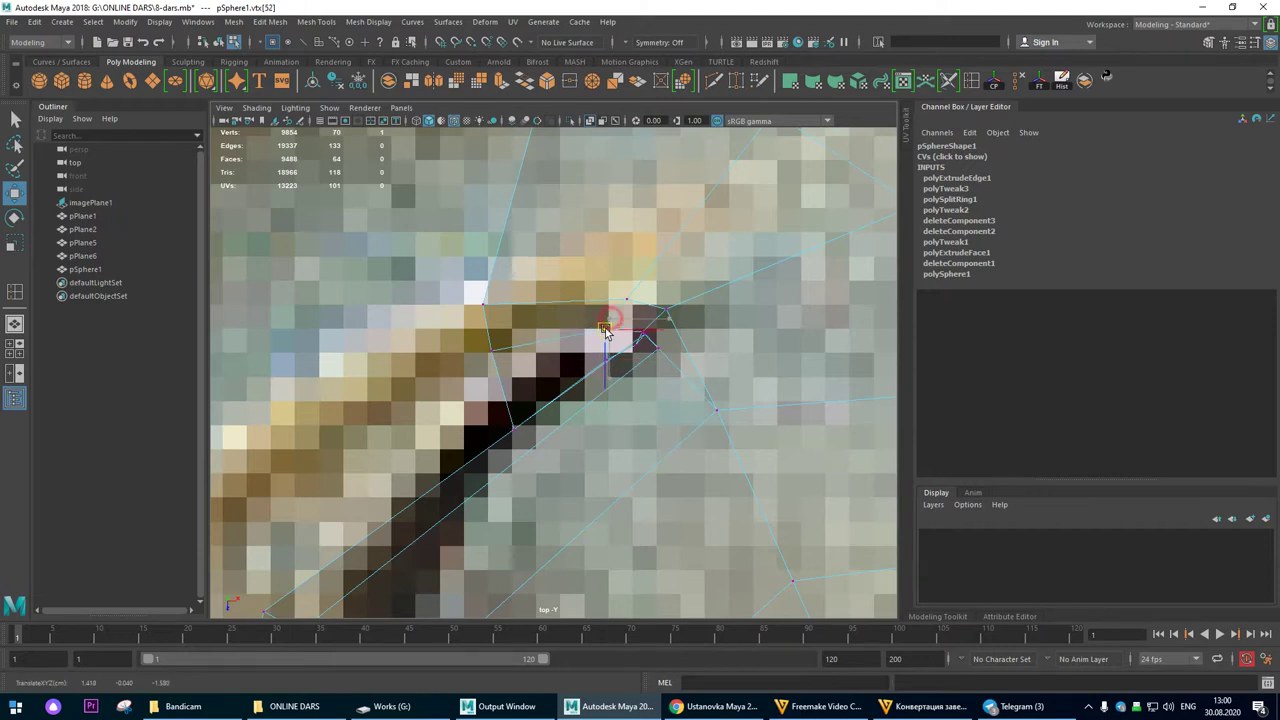
left_click(664, 314)
left_click(625, 311)
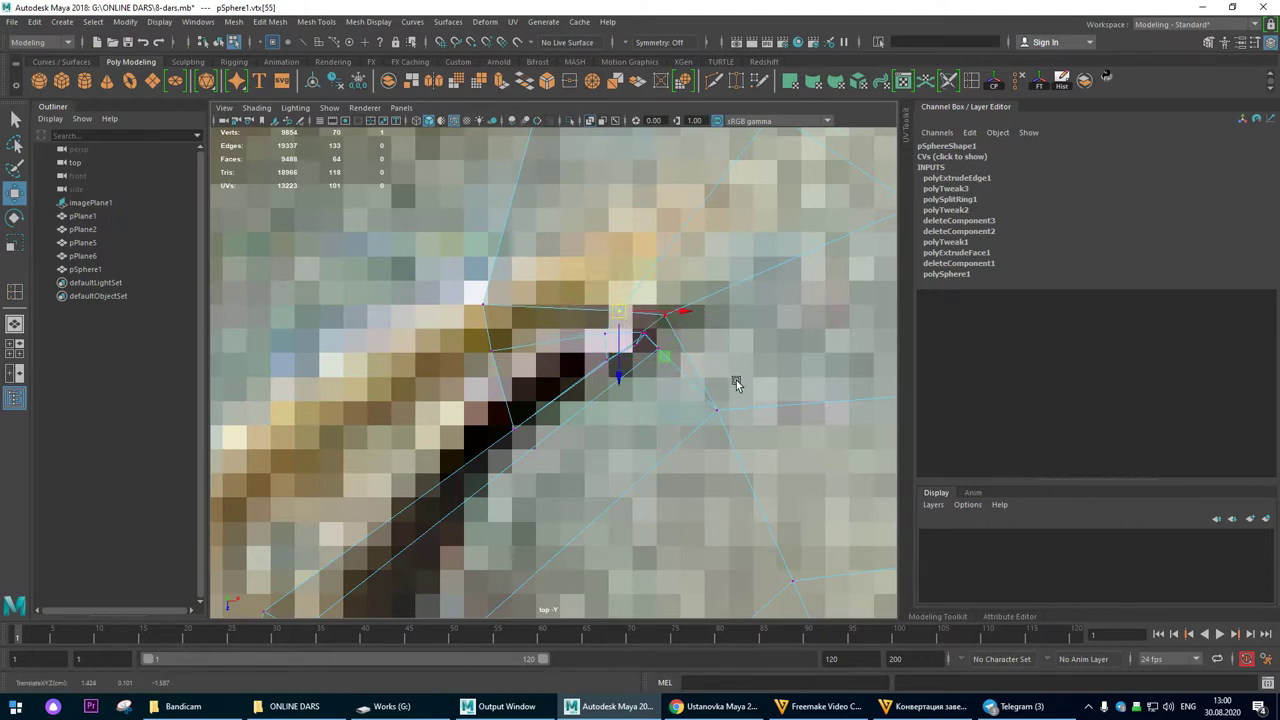
Step: Extrude the border edges of the extension's open end one segment farther along the reference scroll's band
scroll(720, 370, "down", 5)
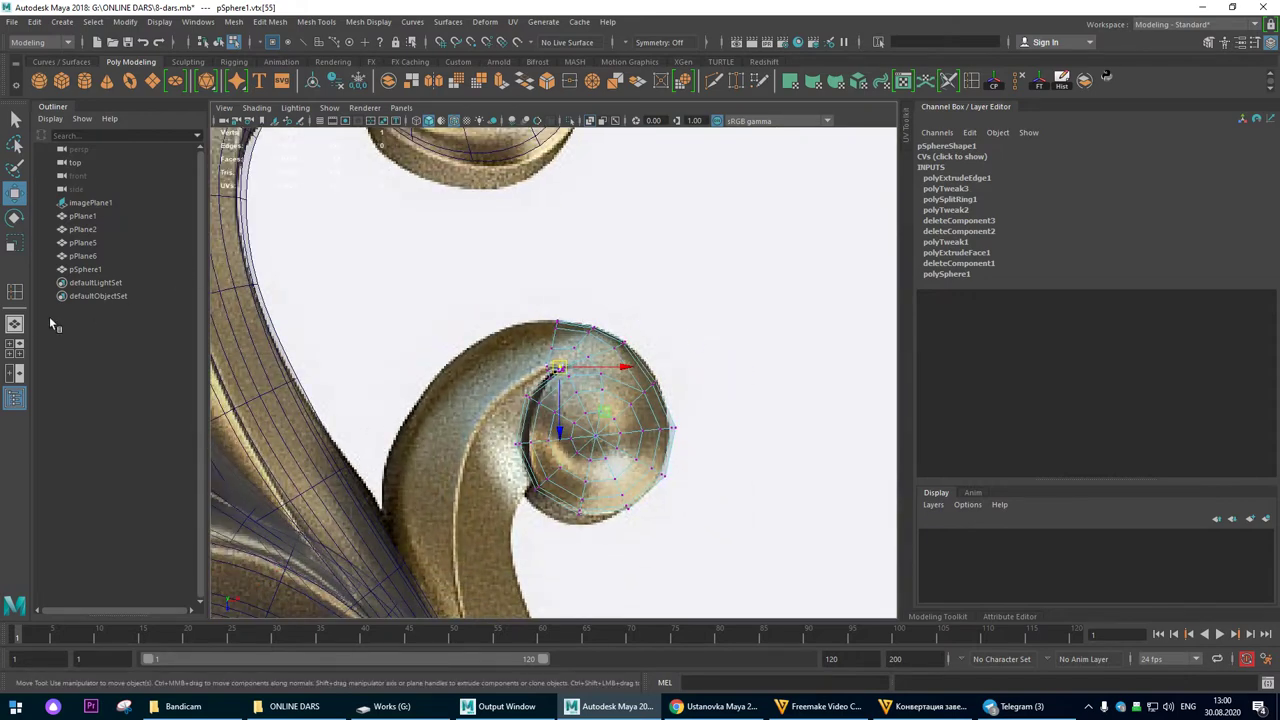
left_click(14, 323)
left_click_drag(723, 377, 387, 352, "alt")
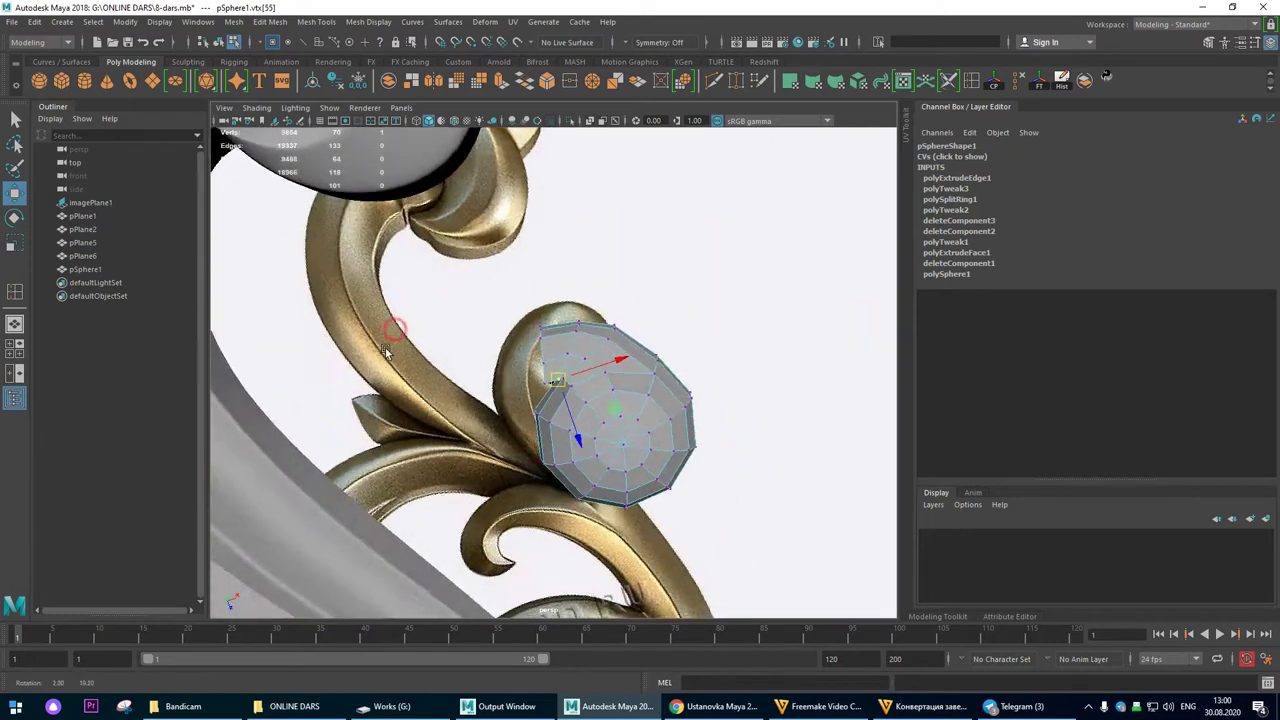
right_click_drag(387, 352, 760, 397, "alt")
left_click_drag(760, 397, 600, 320, "alt")
right_click_drag(537, 293, 530, 226)
left_click_drag(585, 297, 491, 334, "alt")
left_click(553, 395)
key("space")
key("space")
right_click_drag(500, 289, 752, 418, "alt")
key("space")
key("space")
key("space")
middle_click_drag(622, 323, 672, 271, "alt")
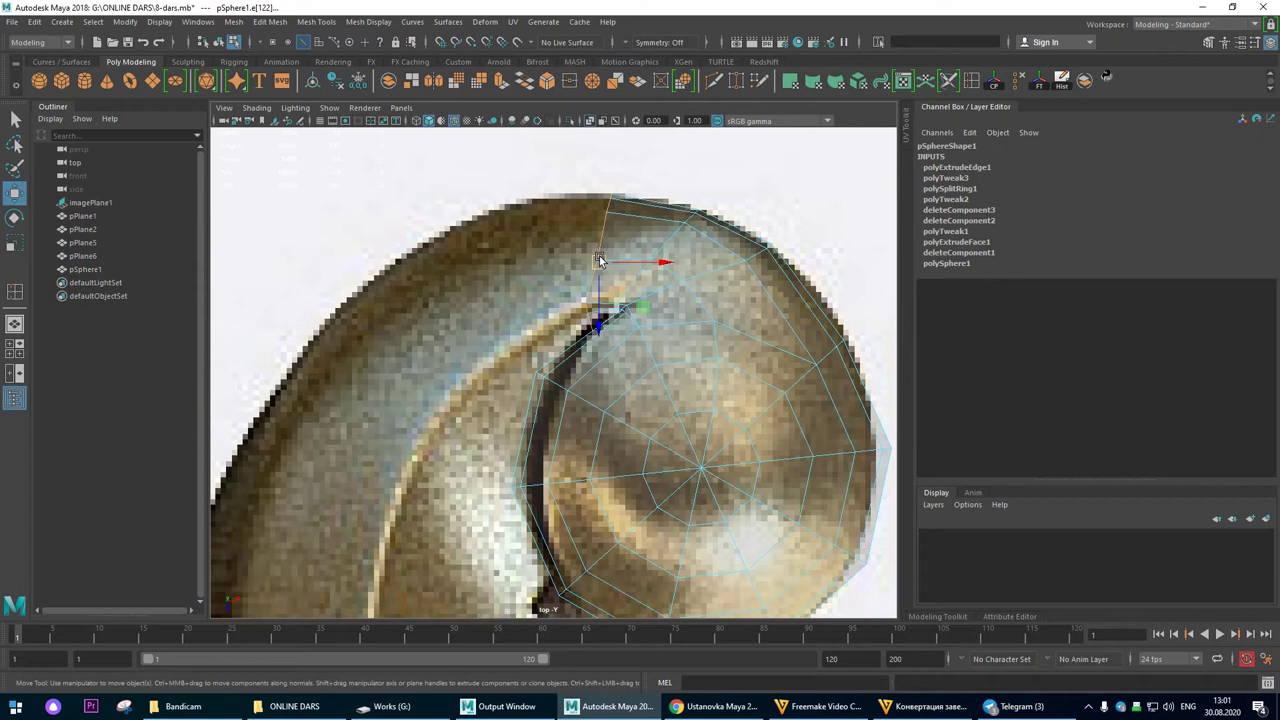
key("ctrl+e")
left_click_drag(604, 258, 531, 294)
Step: Align the new segment's end vertices with the reference, from the scroll's outer silhouette to the golden ridge
left_click_drag(461, 196, 590, 275)
left_click_drag(548, 242, 456, 234)
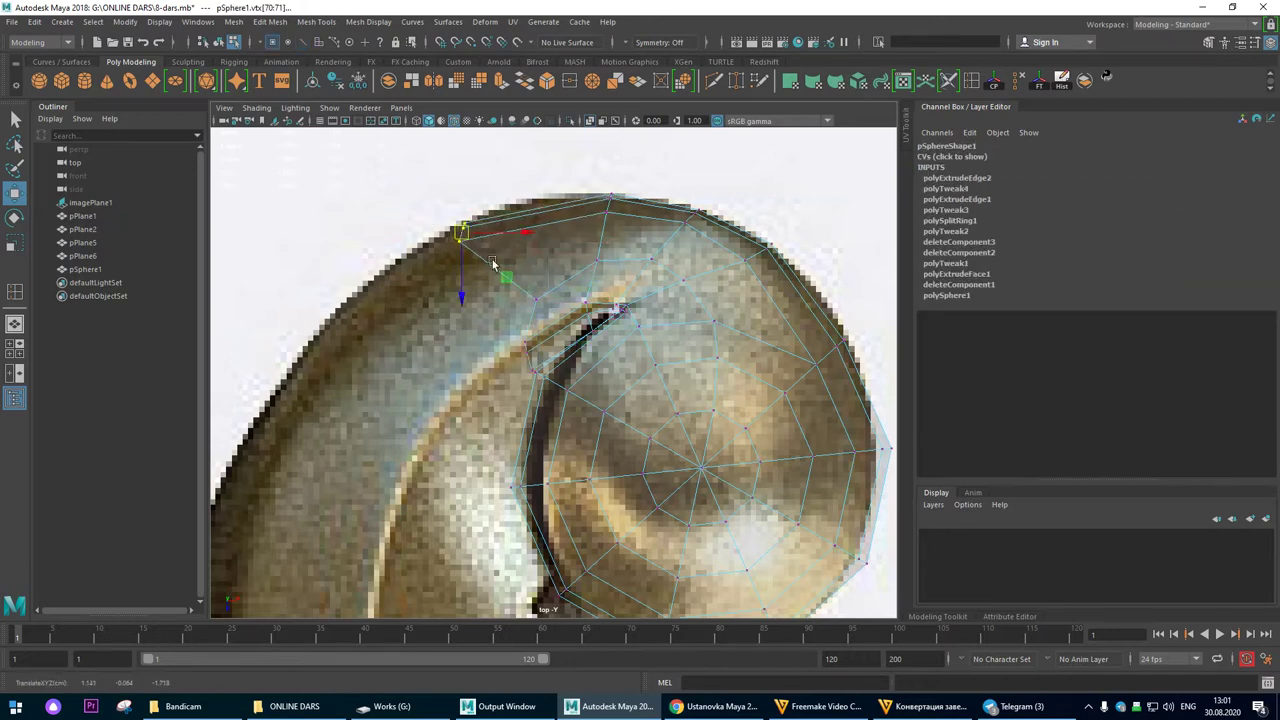
left_click(490, 311)
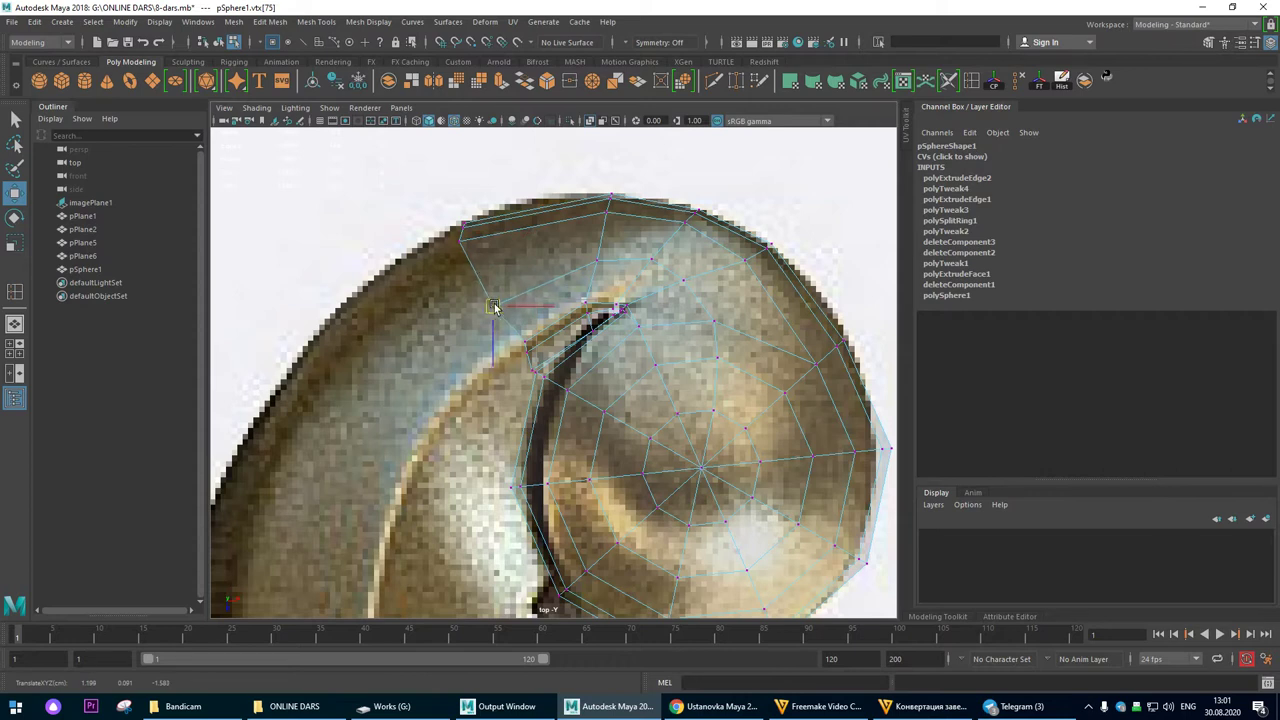
left_click(464, 240)
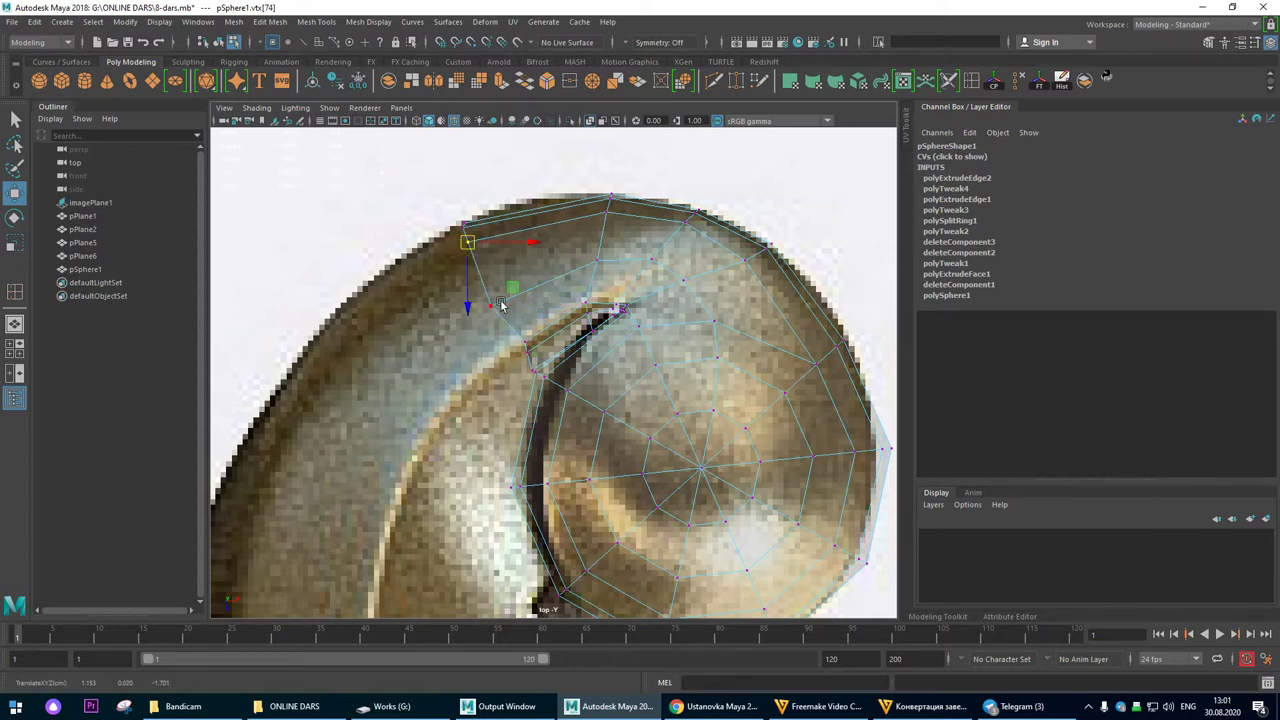
scroll(502, 306, "up", 4)
left_click(502, 325)
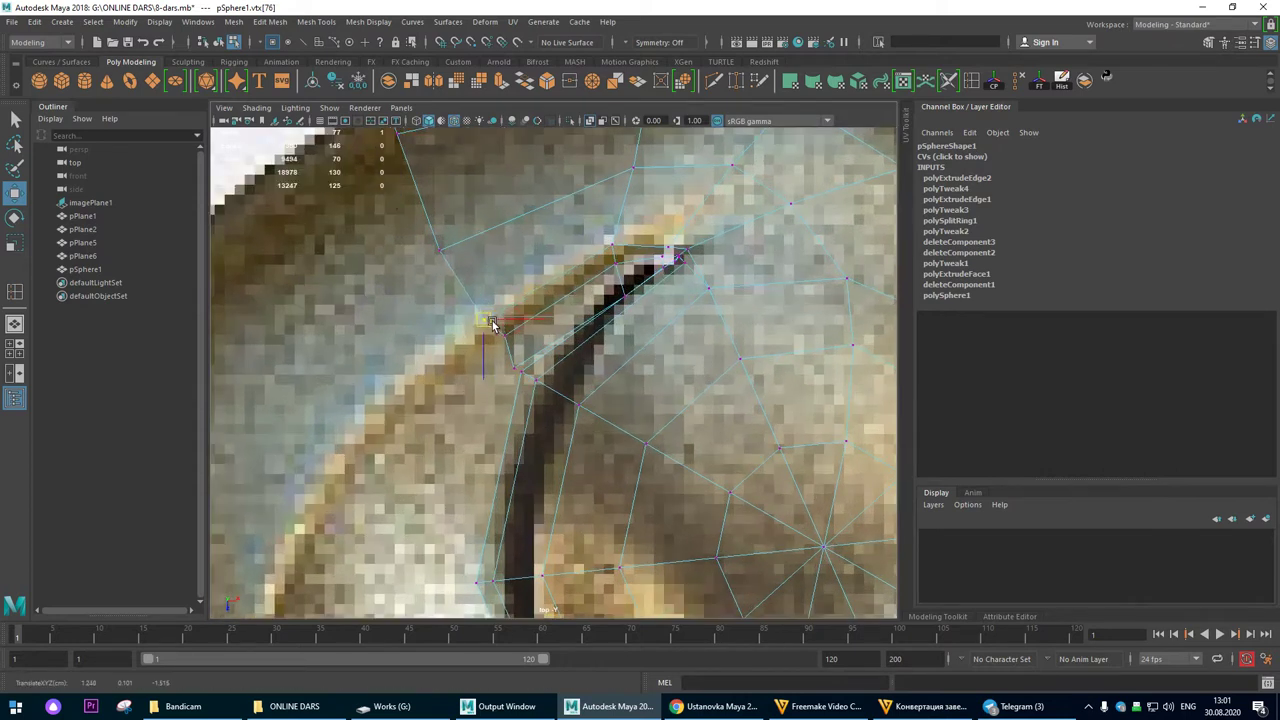
scroll(492, 325, "down", 5)
scroll(400, 327, "up", 5)
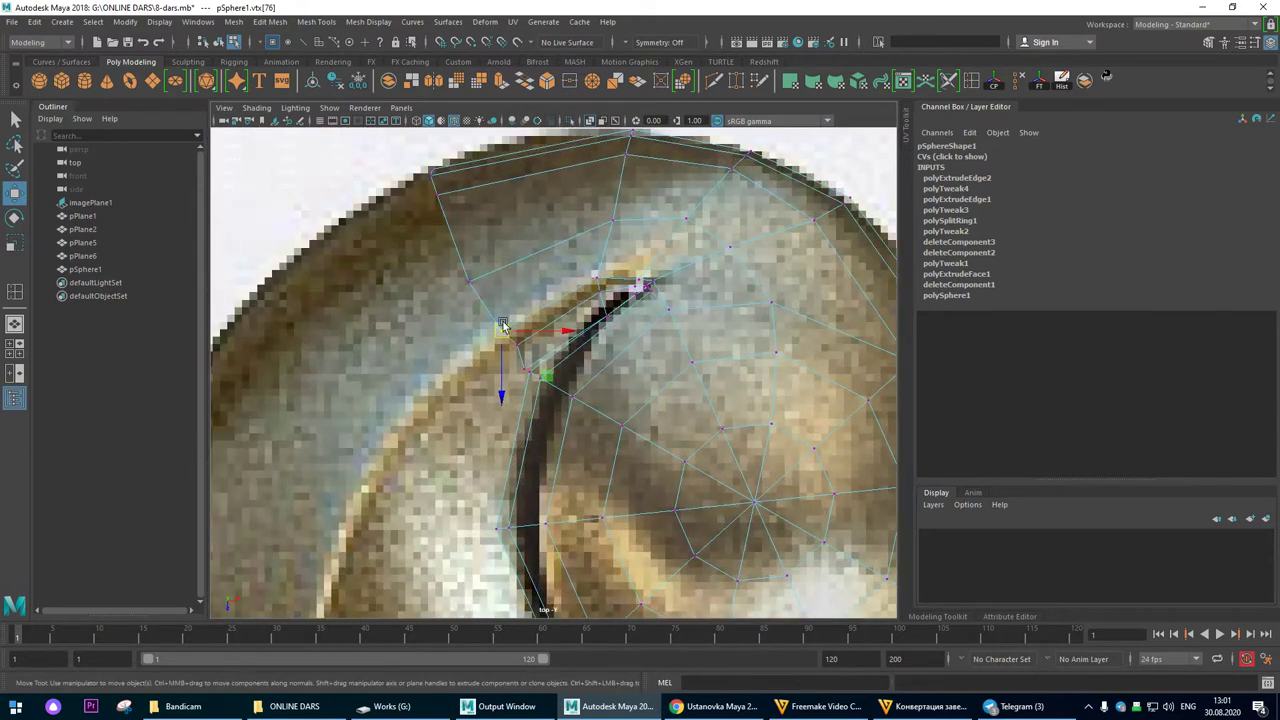
Step: Refine the inner vertices of the new segment and the previous row along the ridge and crease
left_click(14, 326)
left_click_drag(634, 315, 571, 268, "alt")
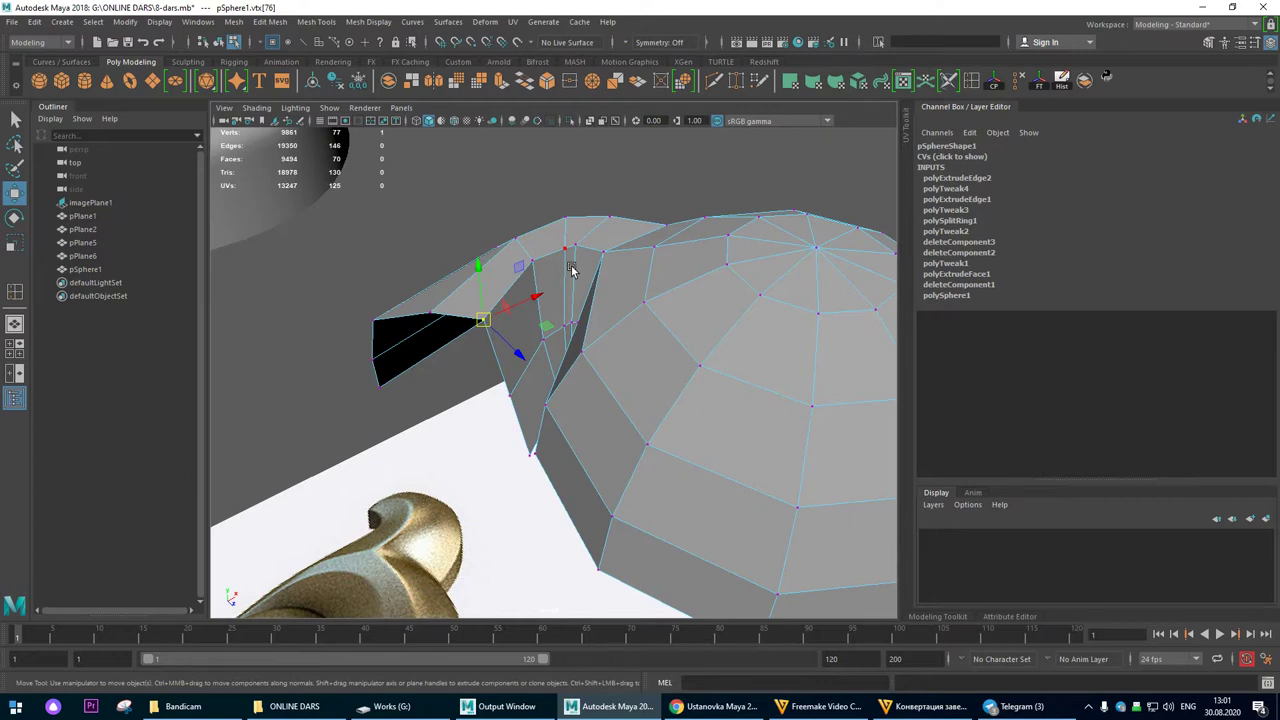
mouse_move(550, 274)
left_mouse_down("alt")
mouse_move(560, 300)
mouse_move(534, 289)
left_mouse_up("alt")
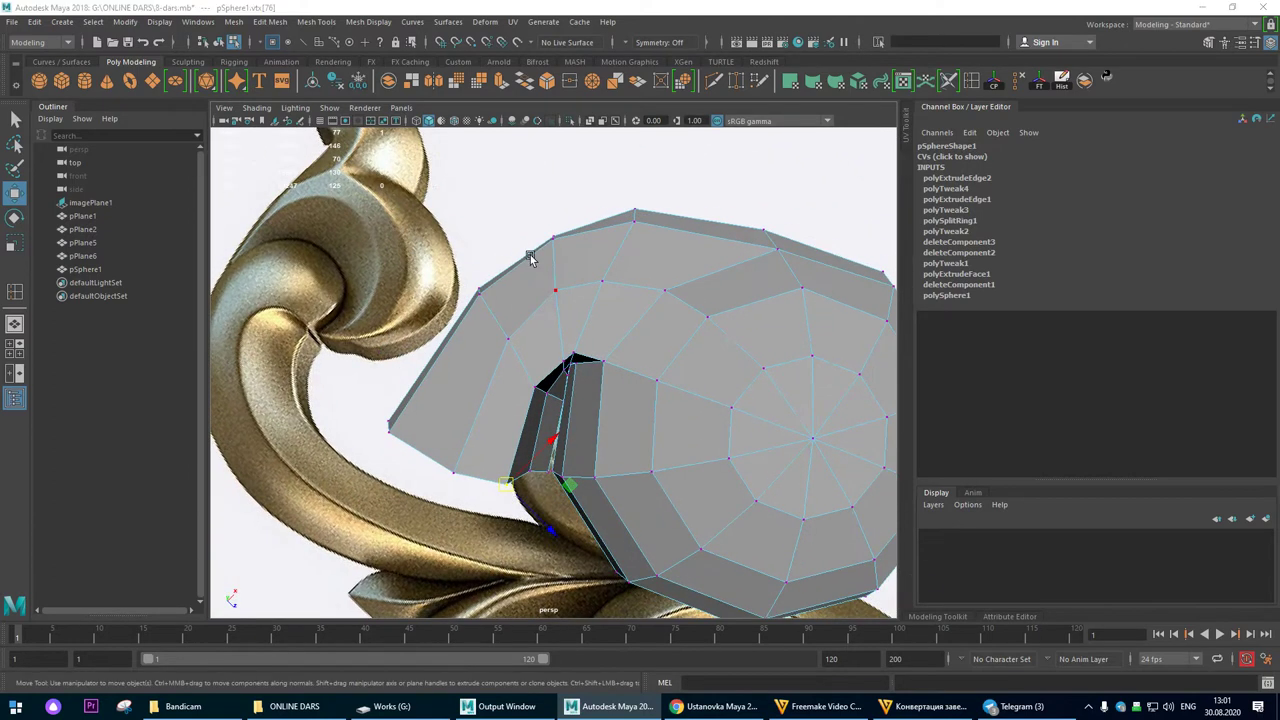
key("space")
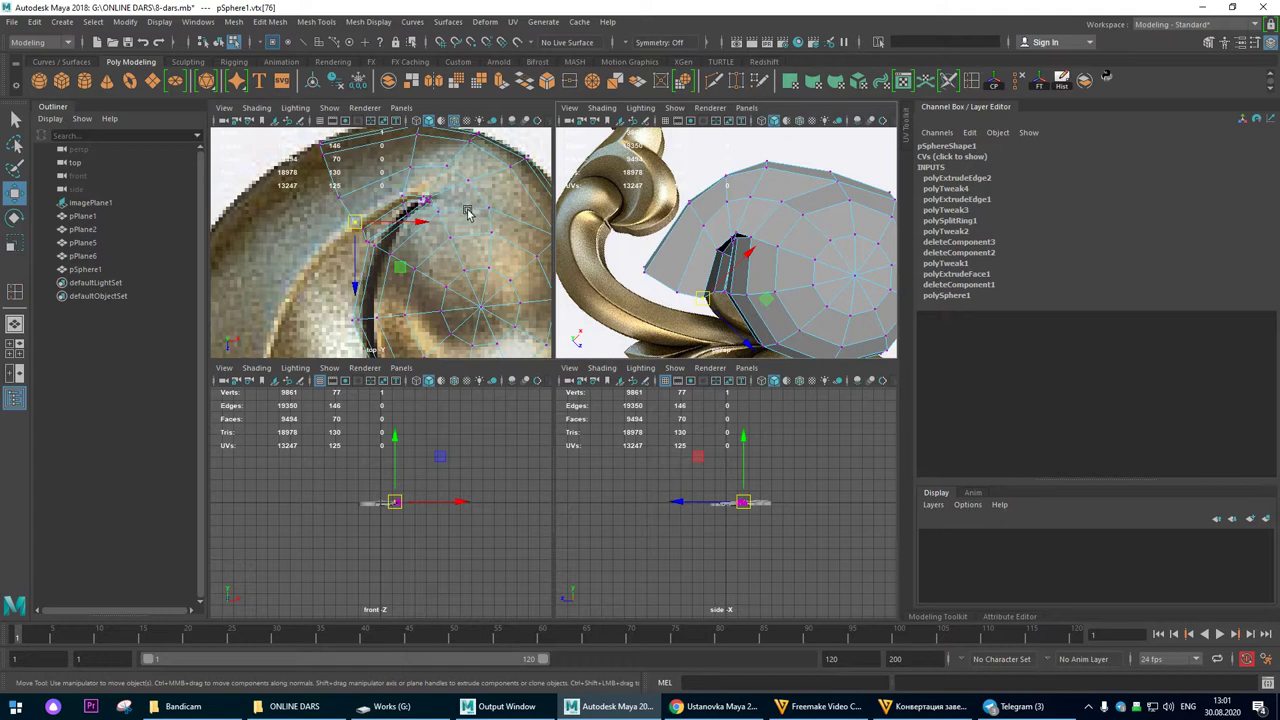
scroll(466, 249, "down", 4)
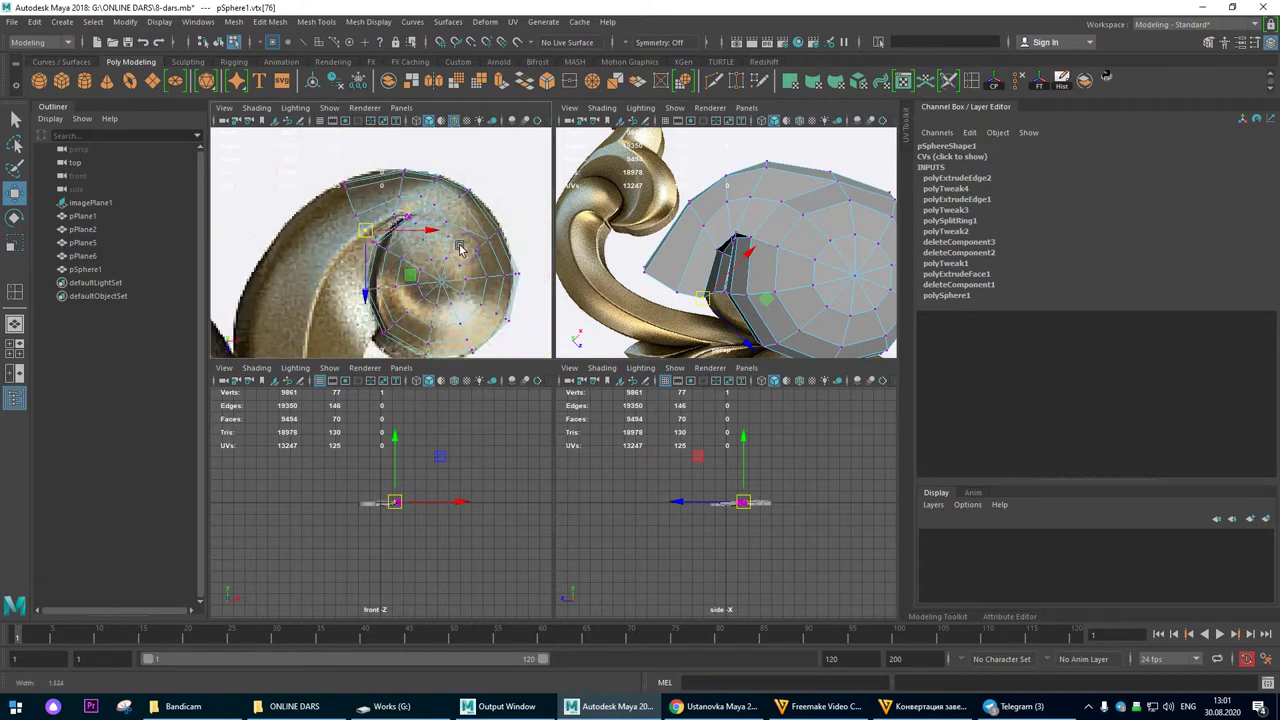
key("space")
scroll(686, 298, "up", 4)
middle_click_drag(686, 298, 790, 313, "alt")
right_click_drag(400, 356, 716, 386, "alt")
middle_click_drag(716, 386, 623, 368, "alt")
left_click(610, 330)
left_click_drag(612, 328, 627, 386)
left_click(629, 376)
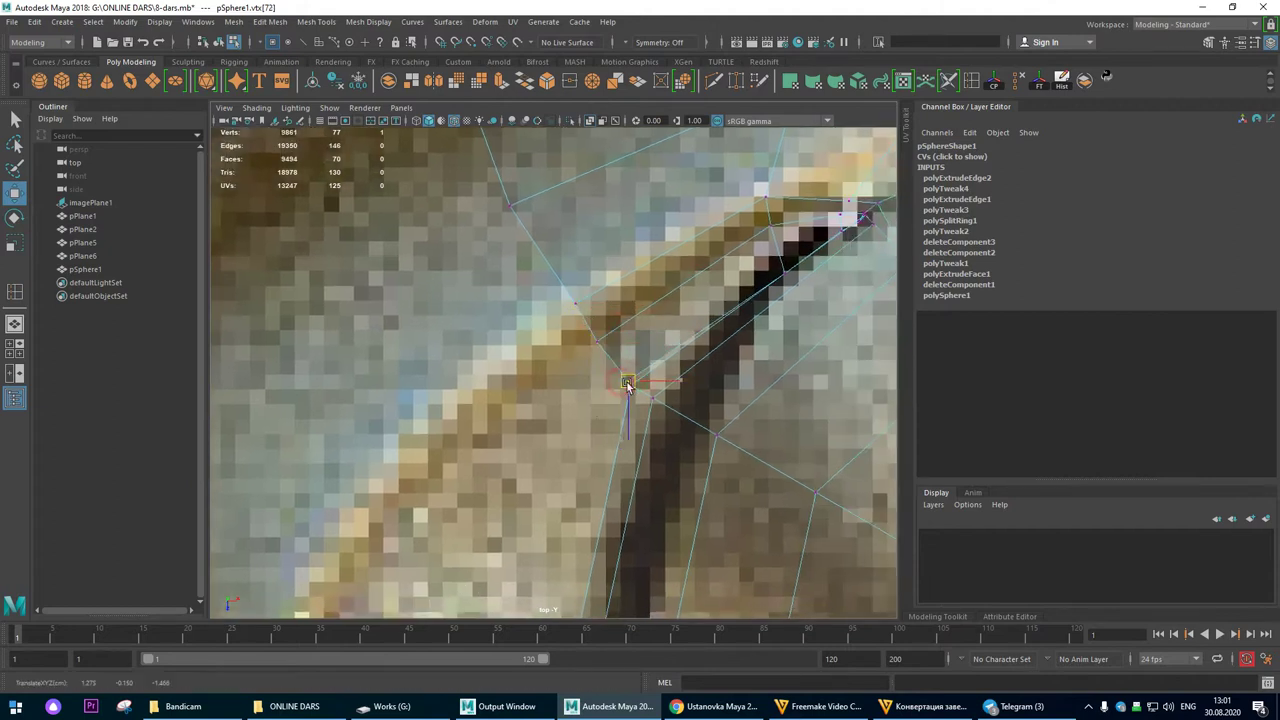
left_click(602, 342)
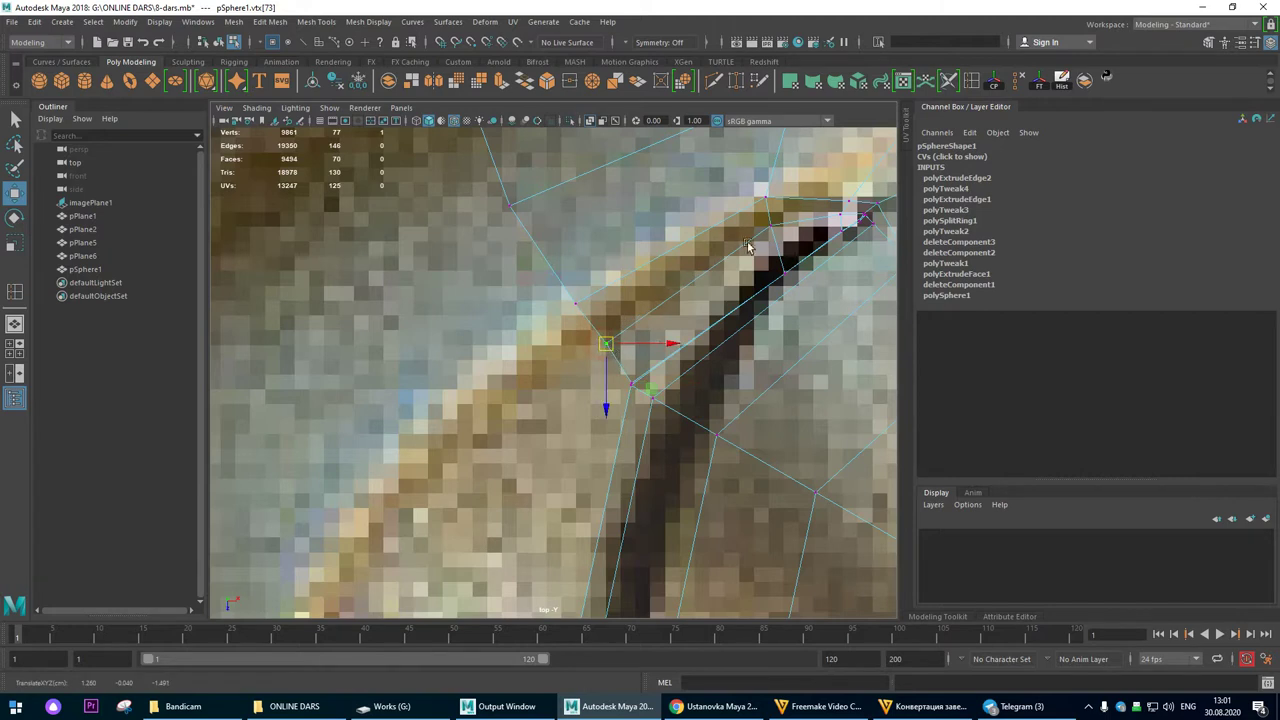
left_click(765, 199)
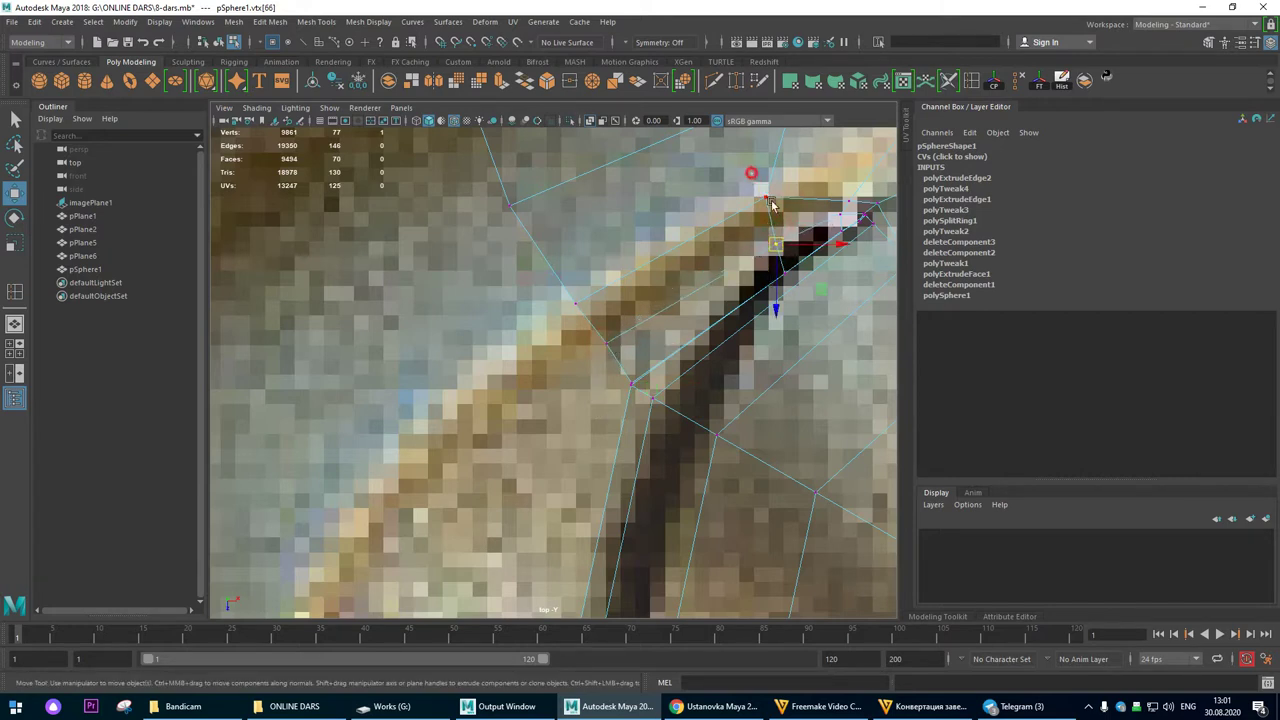
Step: Move the outer and middle vertices of the previous row to even out the band along the reference's outline
right_click_drag(743, 231, 877, 325, "alt")
middle_click_drag(676, 266, 681, 331, "alt")
left_click_drag(609, 264, 693, 320)
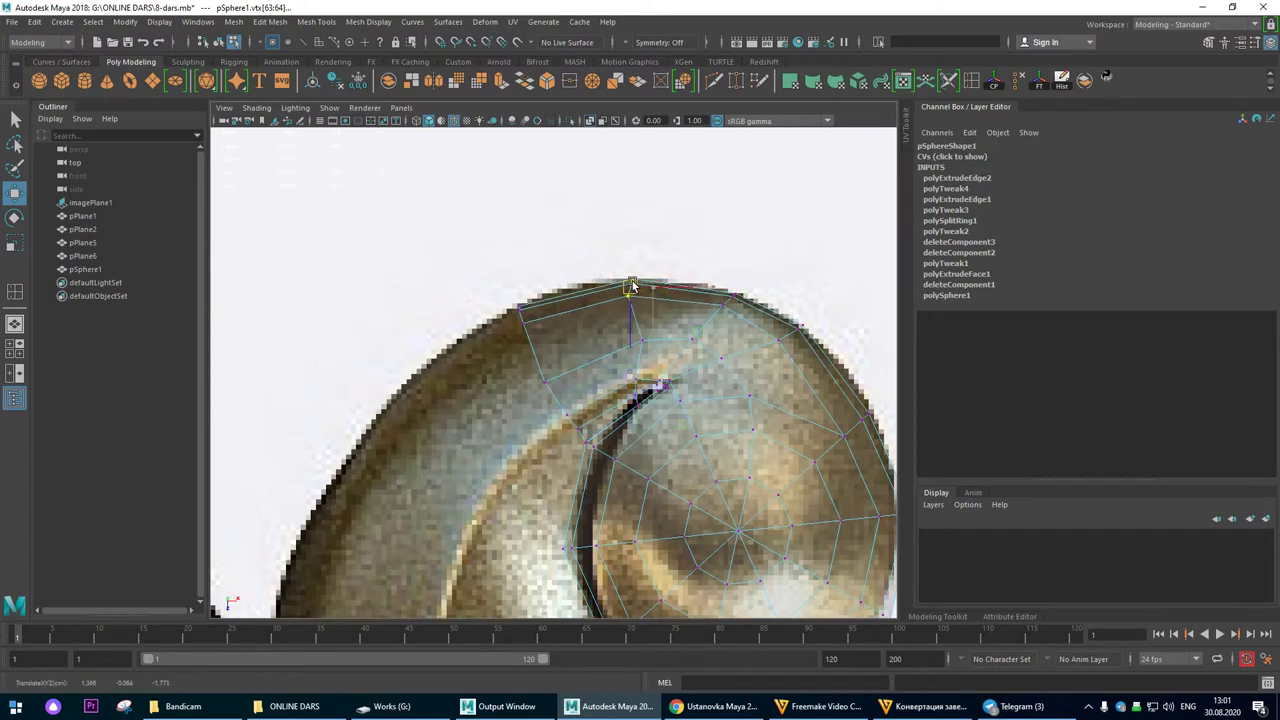
left_click(633, 343)
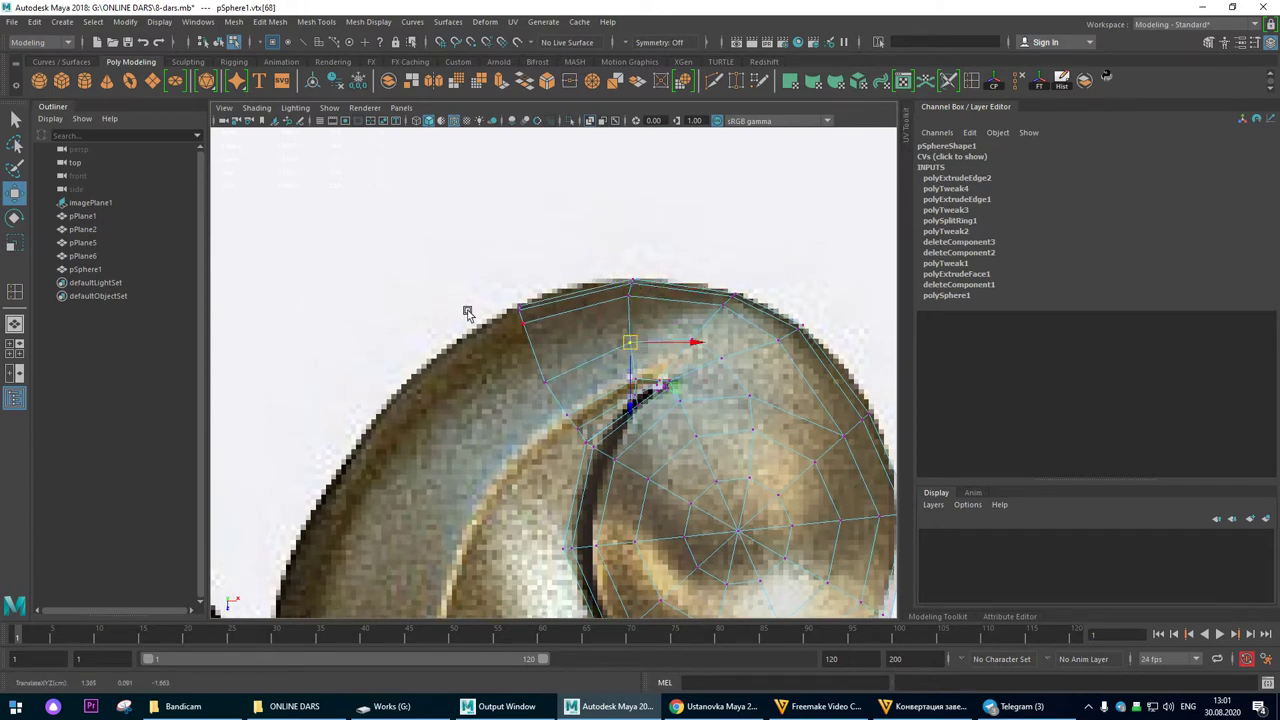
Step: Preview the mesh smoothed and examine the extended scroll from several sides in the perspective view
left_click(16, 323)
mouse_move(609, 437)
left_mouse_down("alt")
mouse_move(700, 397)
mouse_move(591, 371)
mouse_move(510, 323)
left_mouse_up("alt")
right_click_drag(501, 306, 504, 266)
left_click_drag(588, 370, 622, 383, "alt")
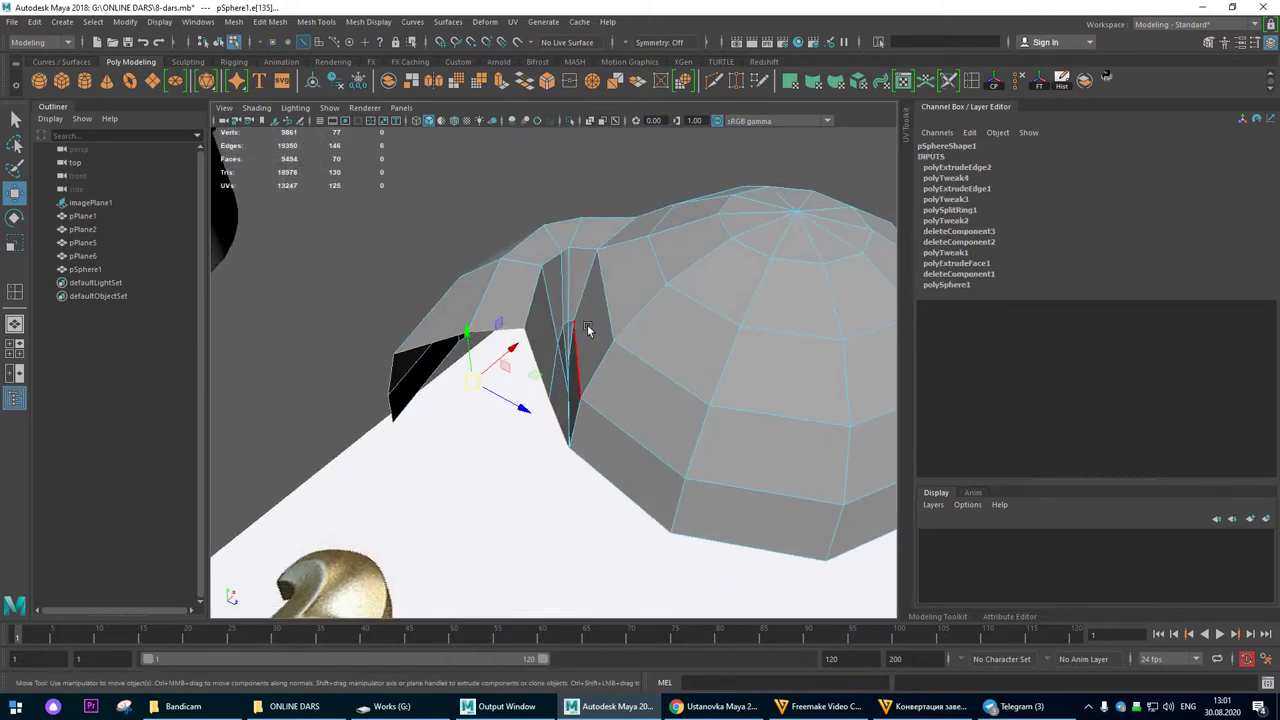
key("3")
right_click_drag(563, 262, 715, 142)
left_click(715, 142)
left_click_drag(686, 323, 680, 387, "alt")
right_click_drag(677, 387, 330, 342, "alt")
left_click_drag(330, 342, 414, 327, "alt")
right_click_drag(414, 327, 860, 357, "alt")
left_click_drag(753, 407, 700, 346, "alt")
Step: Select the border edges at the extension's open end and extrude another segment down the reference scroll's curve
left_click(580, 397)
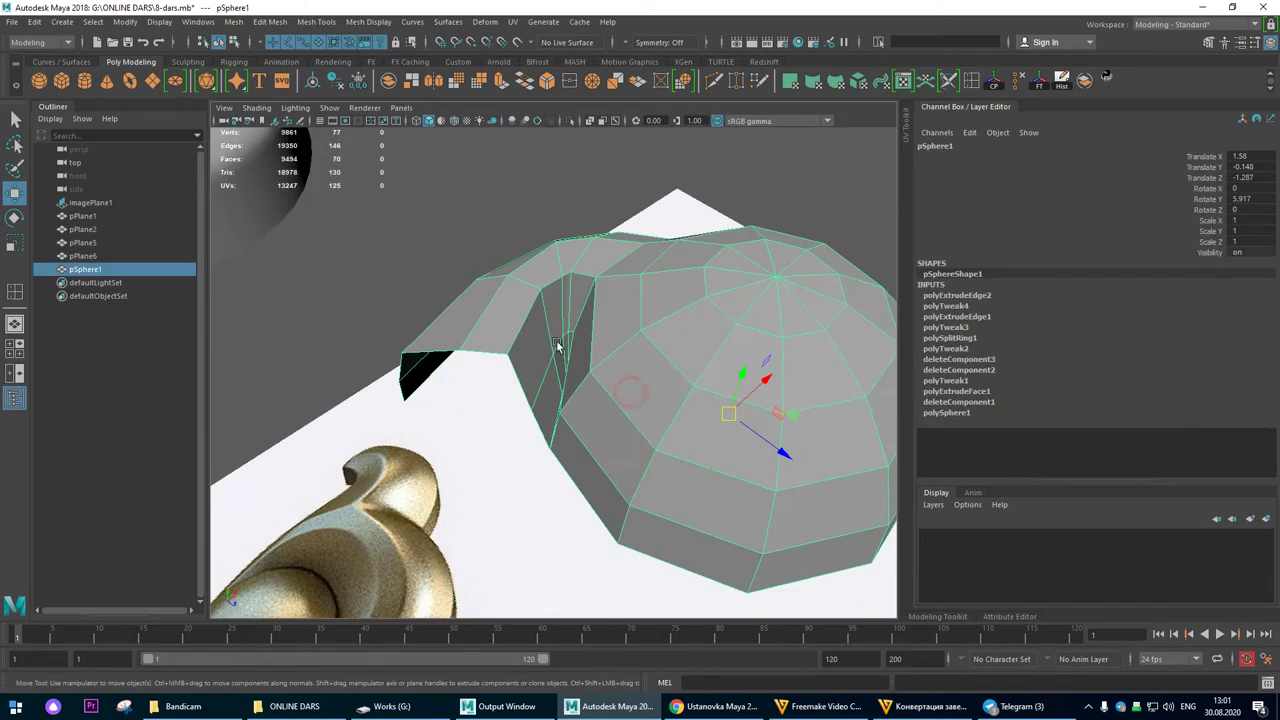
right_click_drag(558, 346, 561, 302)
left_click(539, 429)
left_click(401, 393)
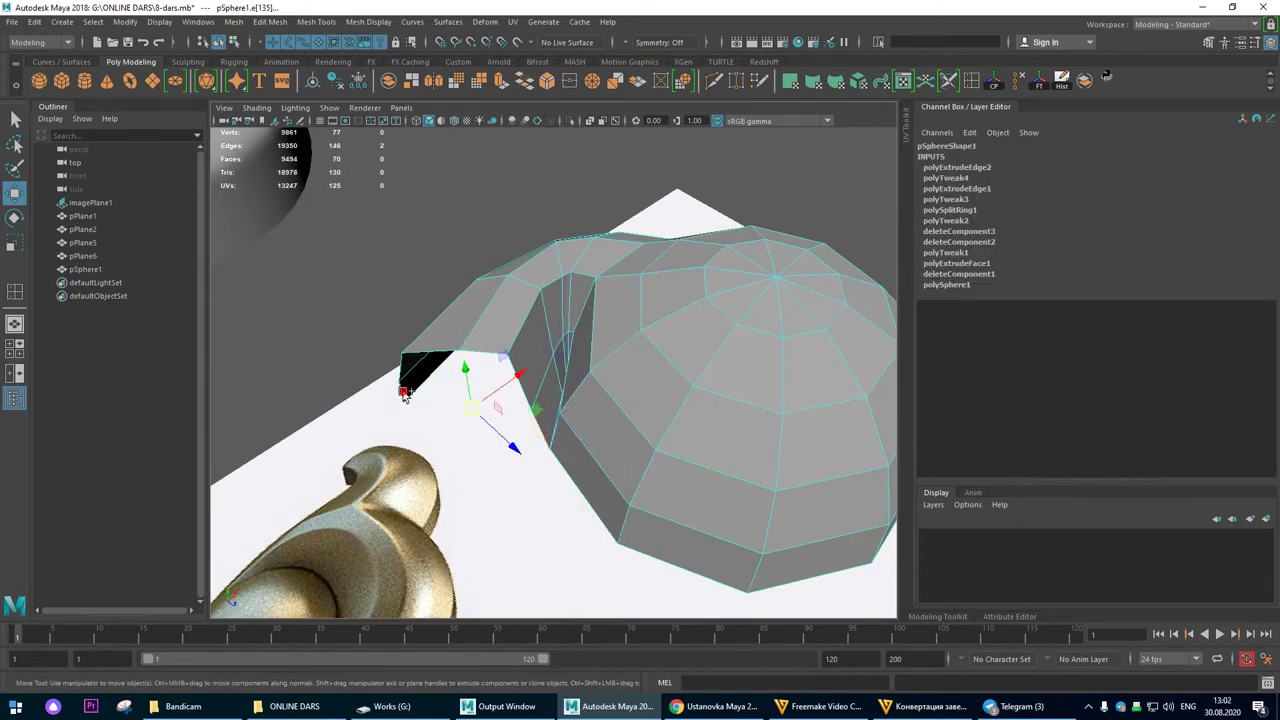
key("space")
key("space")
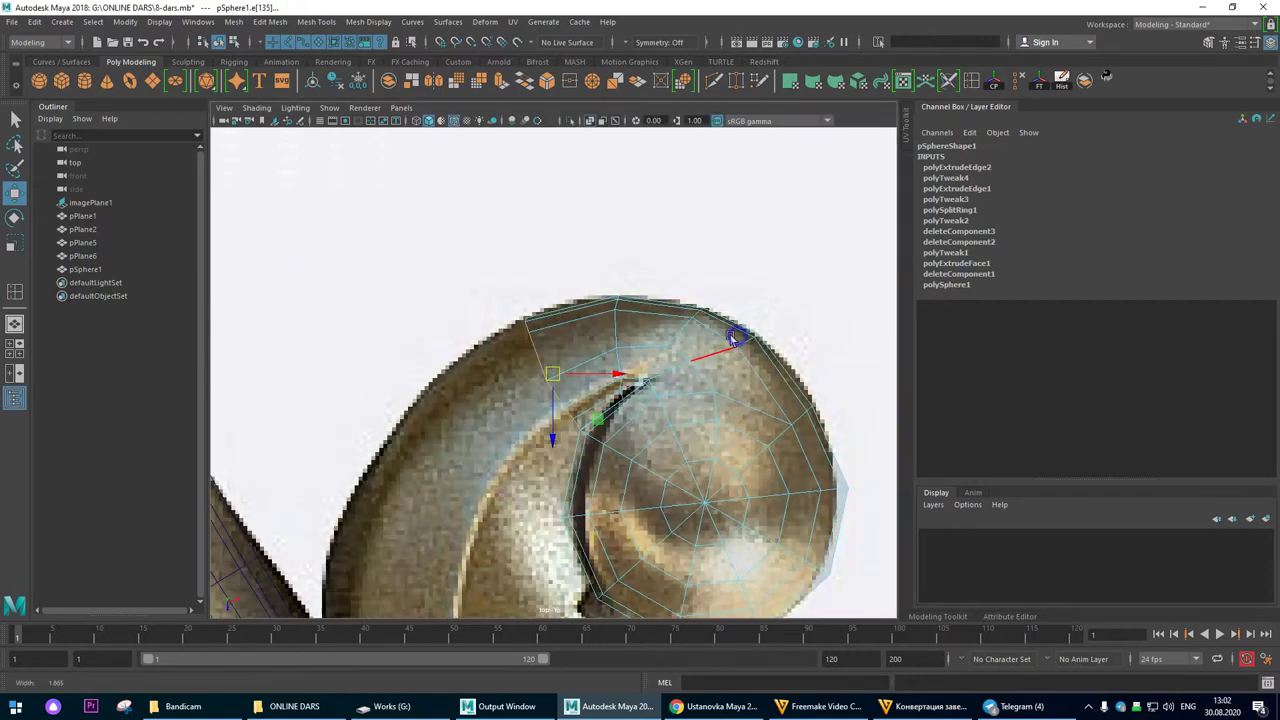
scroll(724, 221, "down", 3)
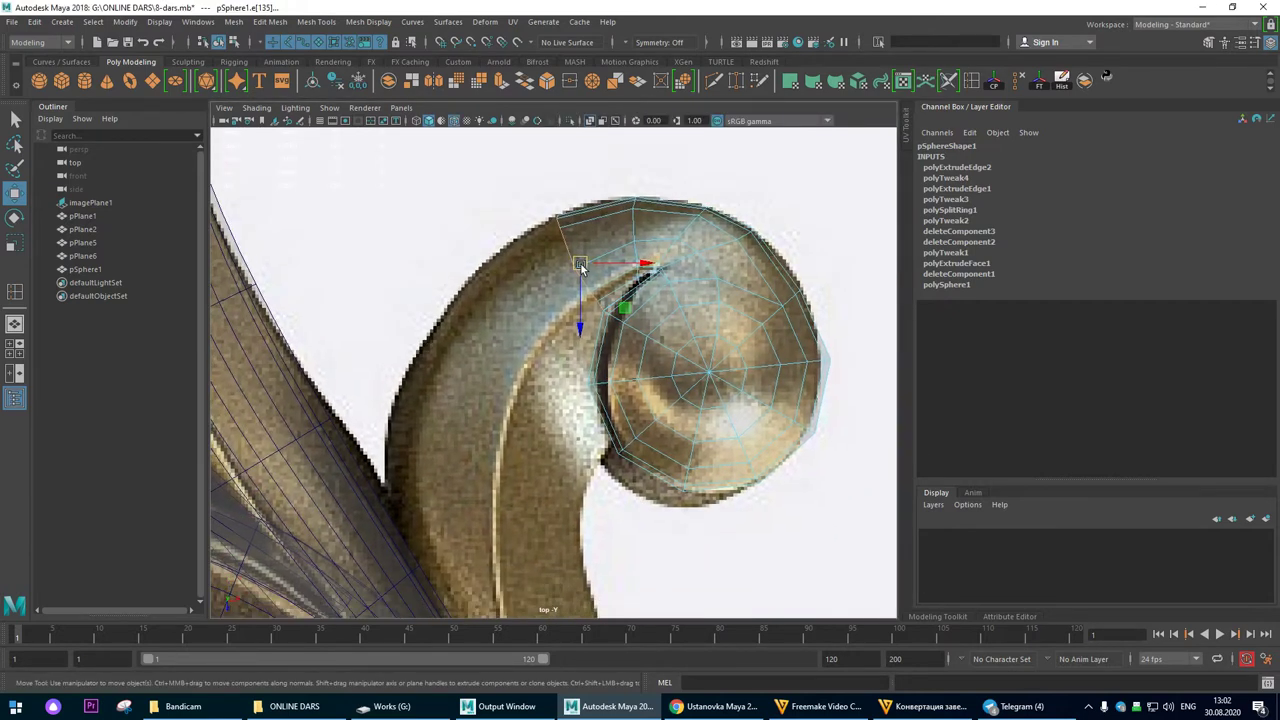
left_click_drag(580, 265, 522, 327, "shift")
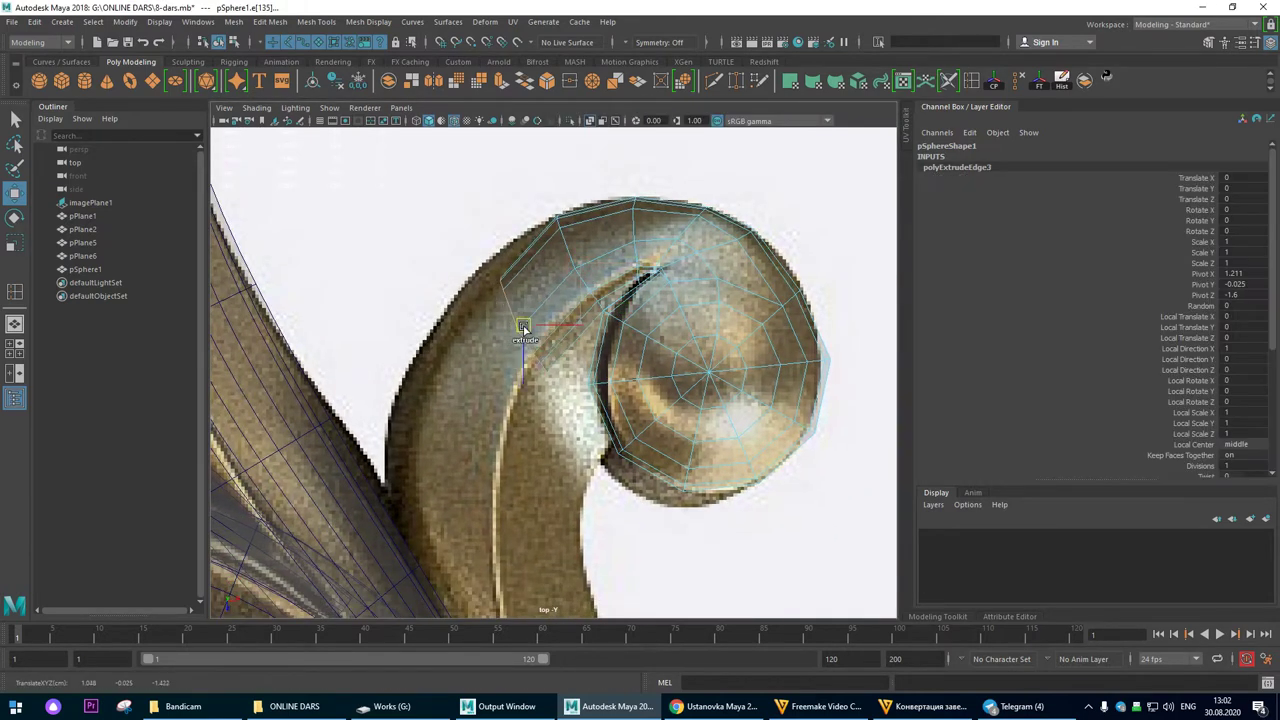
Step: Rotate, move and widen the extruded end edges so the segment spans the reference scroll's outline
left_click(19, 217)
left_click_drag(560, 264, 509, 244)
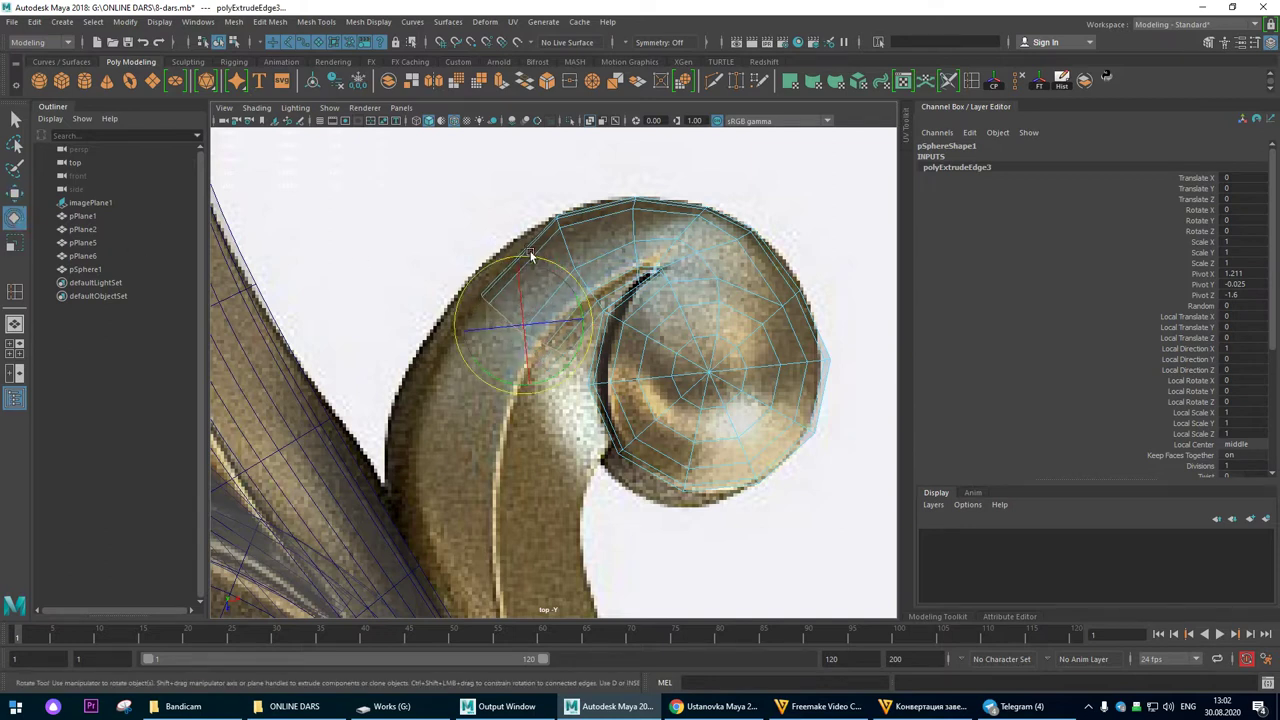
key("w")
left_click_drag(528, 329, 513, 333)
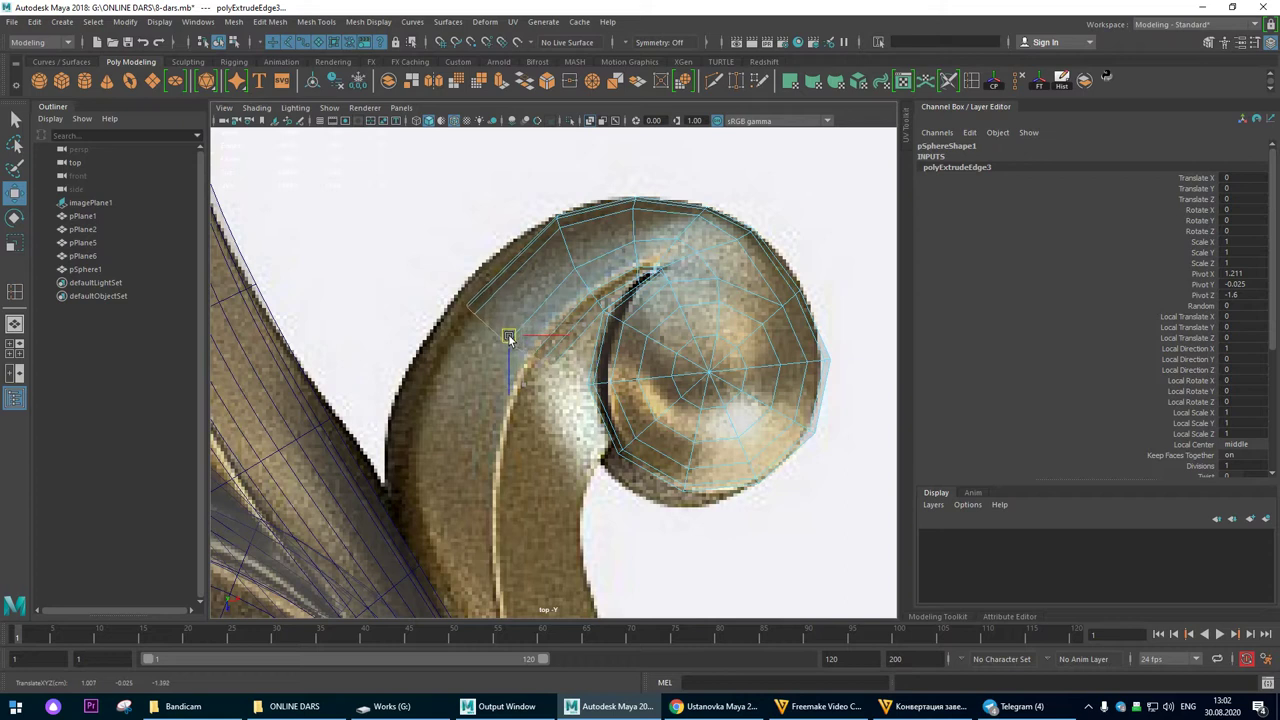
key("r")
left_click_drag(564, 334, 581, 330)
left_click_drag(515, 394, 504, 400)
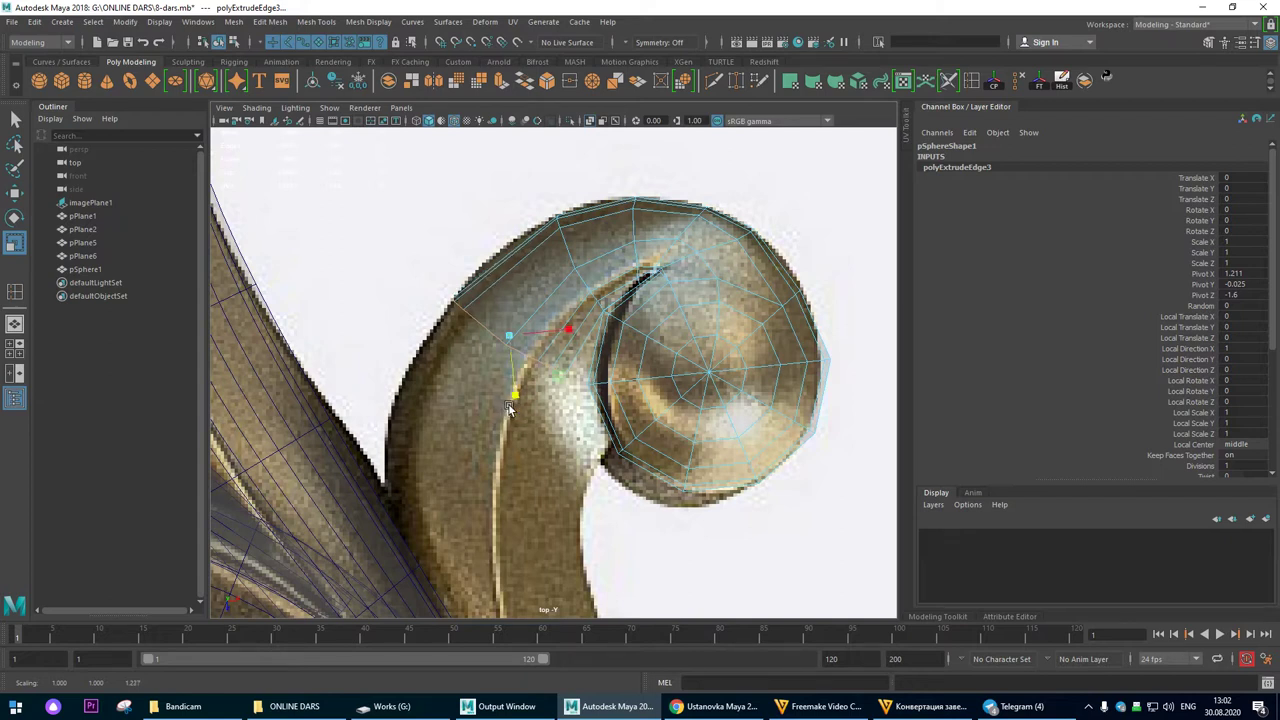
key("w")
mouse_move(510, 333)
left_mouse_down()
mouse_move(512, 316)
mouse_move(511, 335)
left_mouse_up()
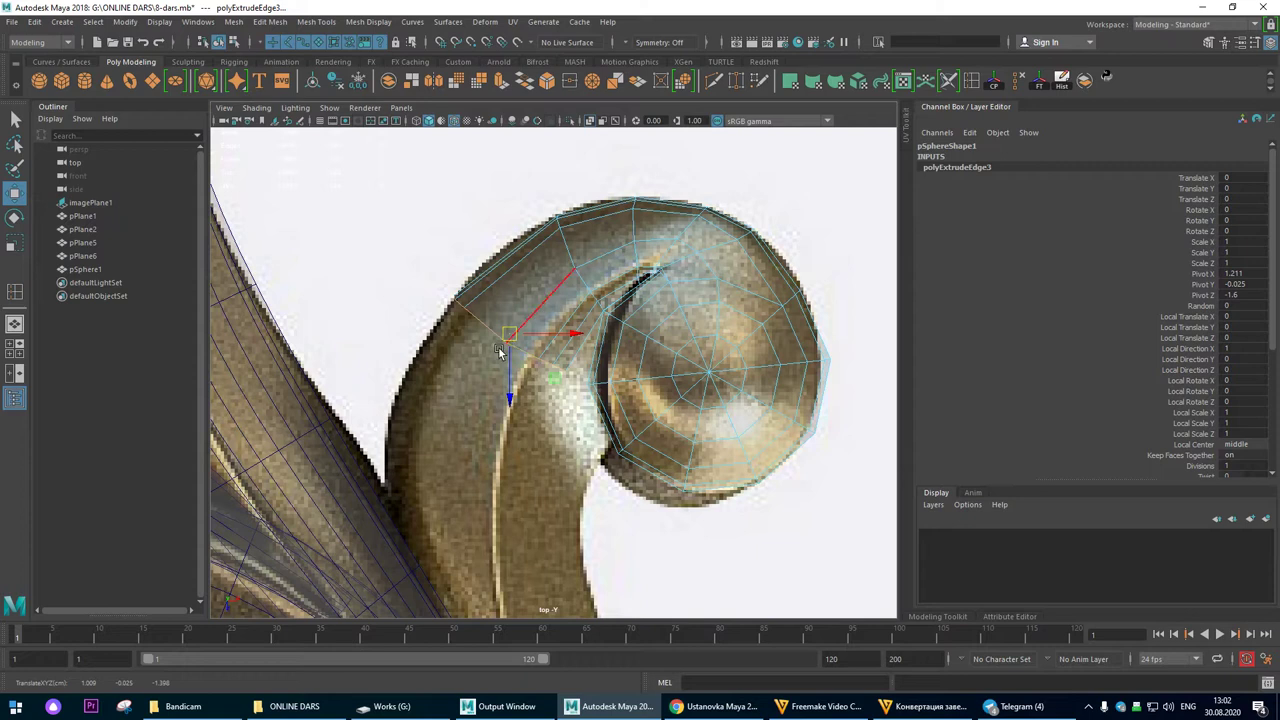
Step: Extrude another segment down the scroll, then rotate, widen and position its end edges to match the reference width
left_click_drag(511, 338, 472, 420, "shift")
key("e")
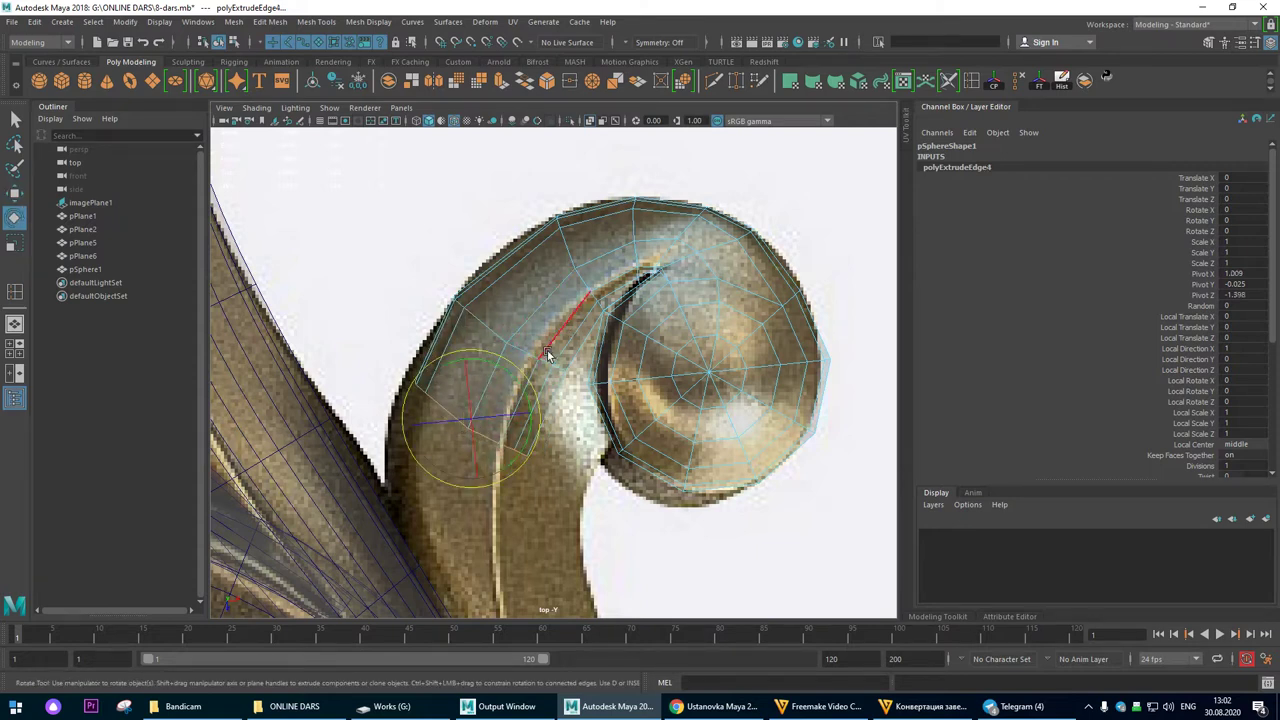
left_click_drag(524, 377, 513, 348)
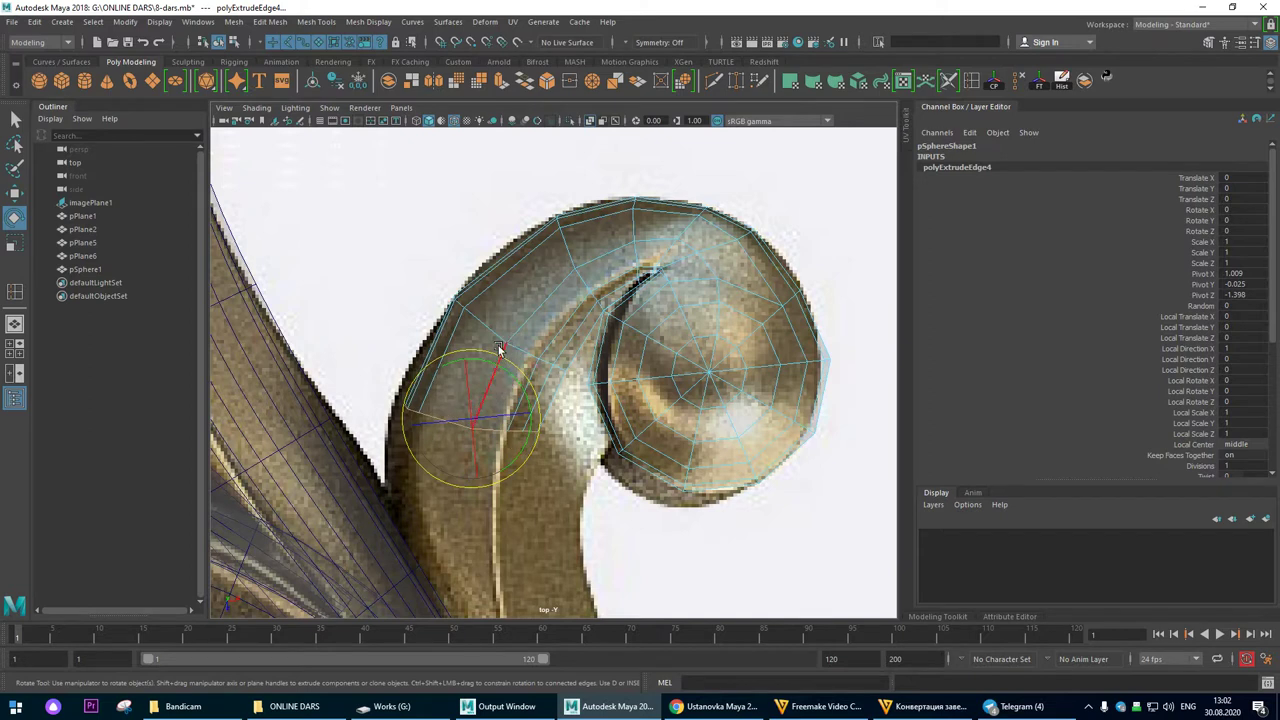
key("r")
left_click_drag(530, 413, 545, 412)
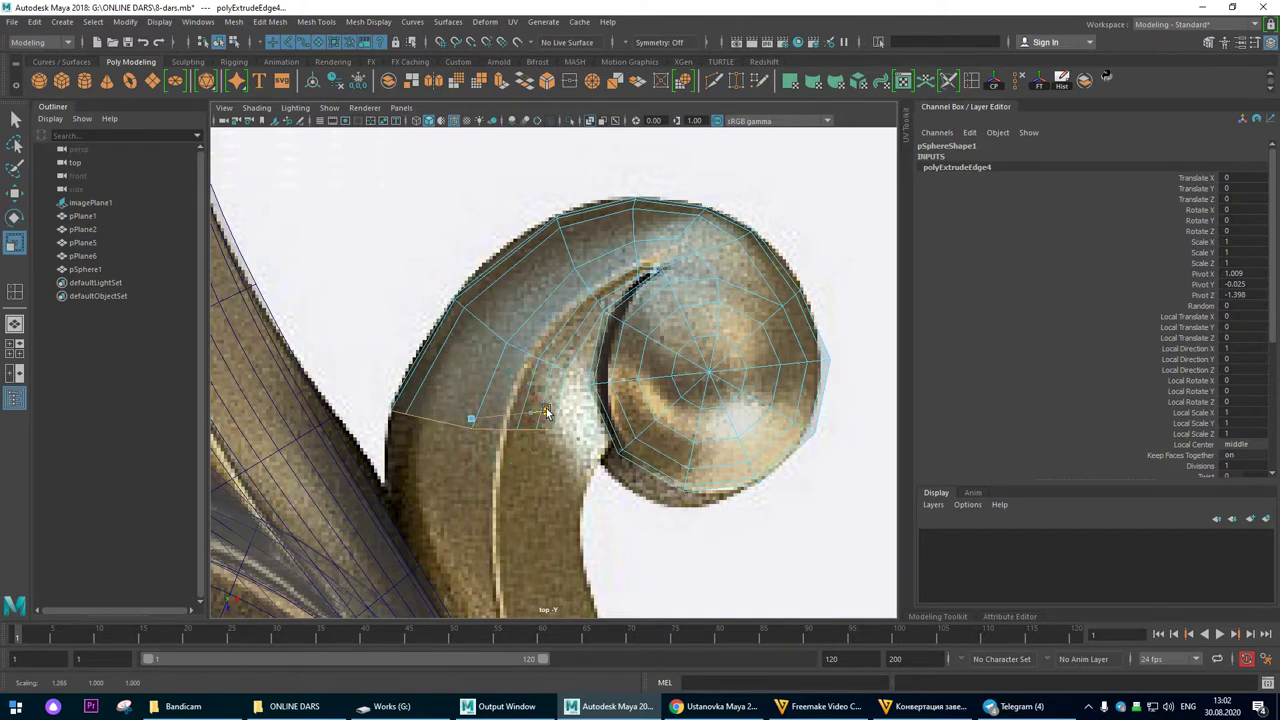
key("w")
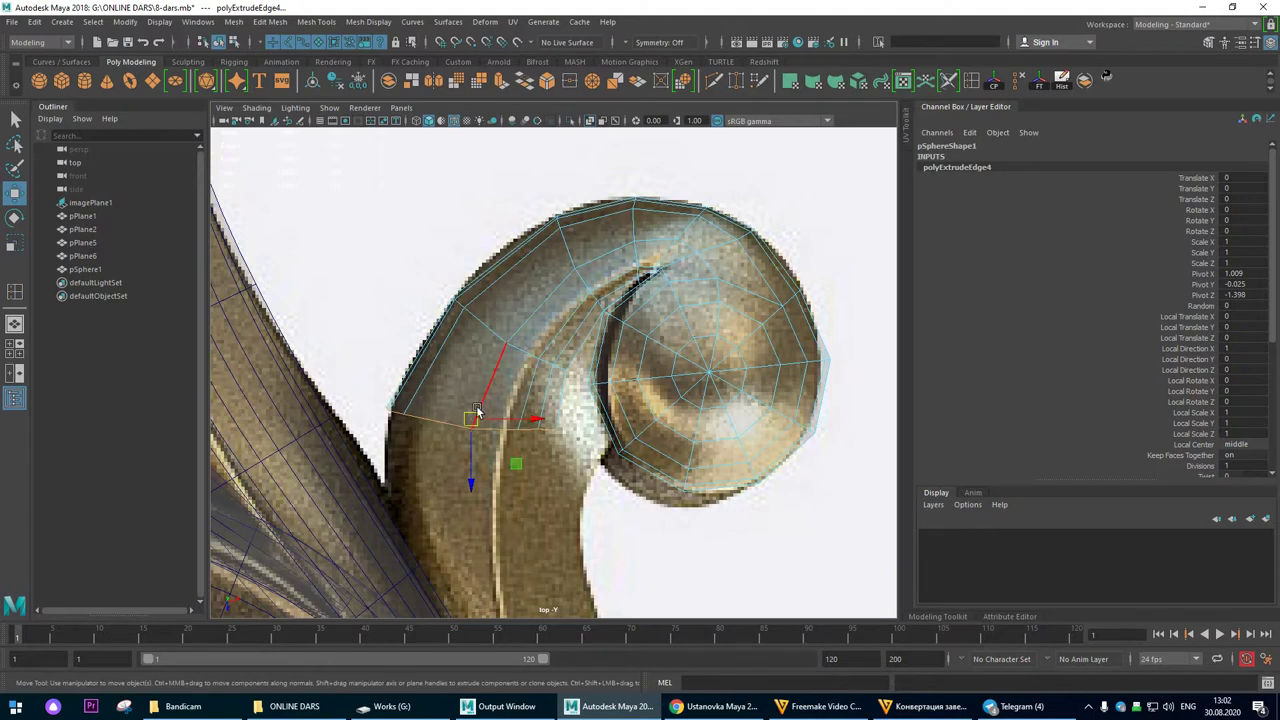
left_click(521, 382, "alt")
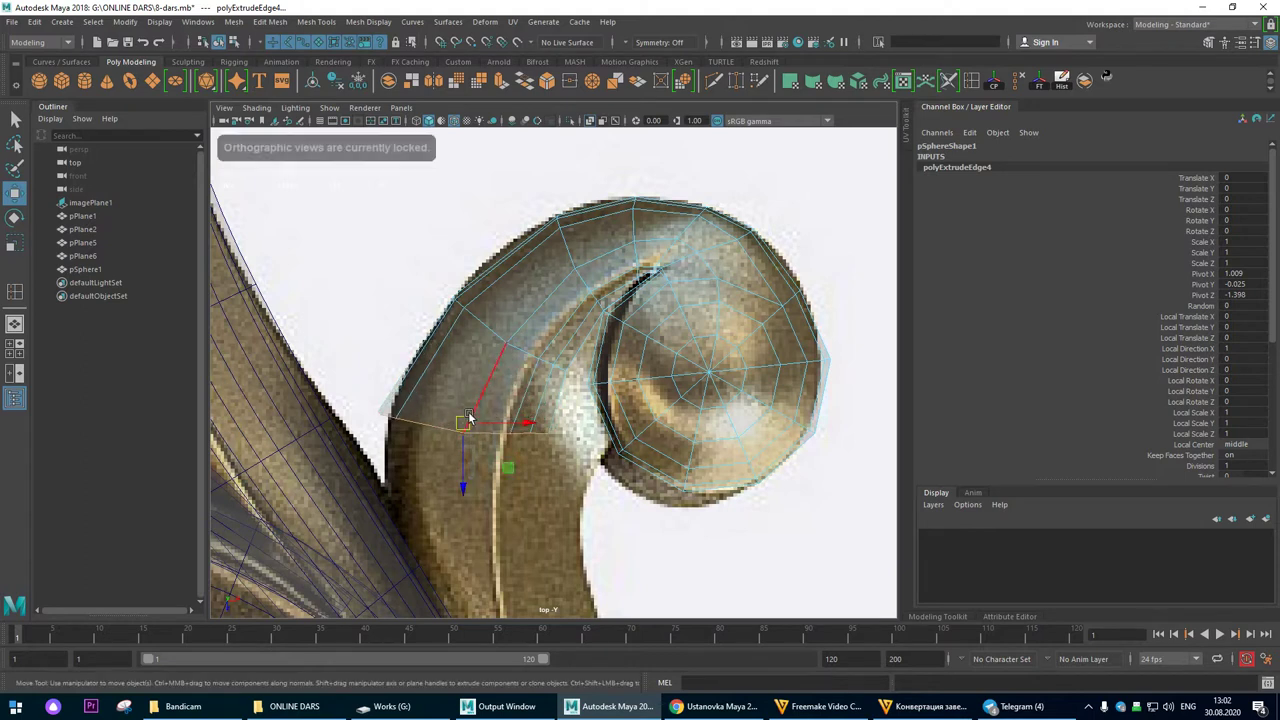
left_click_drag(466, 421, 475, 421)
Step: Adjust the middle and inner vertices of the last two rows so they follow the reference's light ridge line
scroll(519, 360, "up", 5)
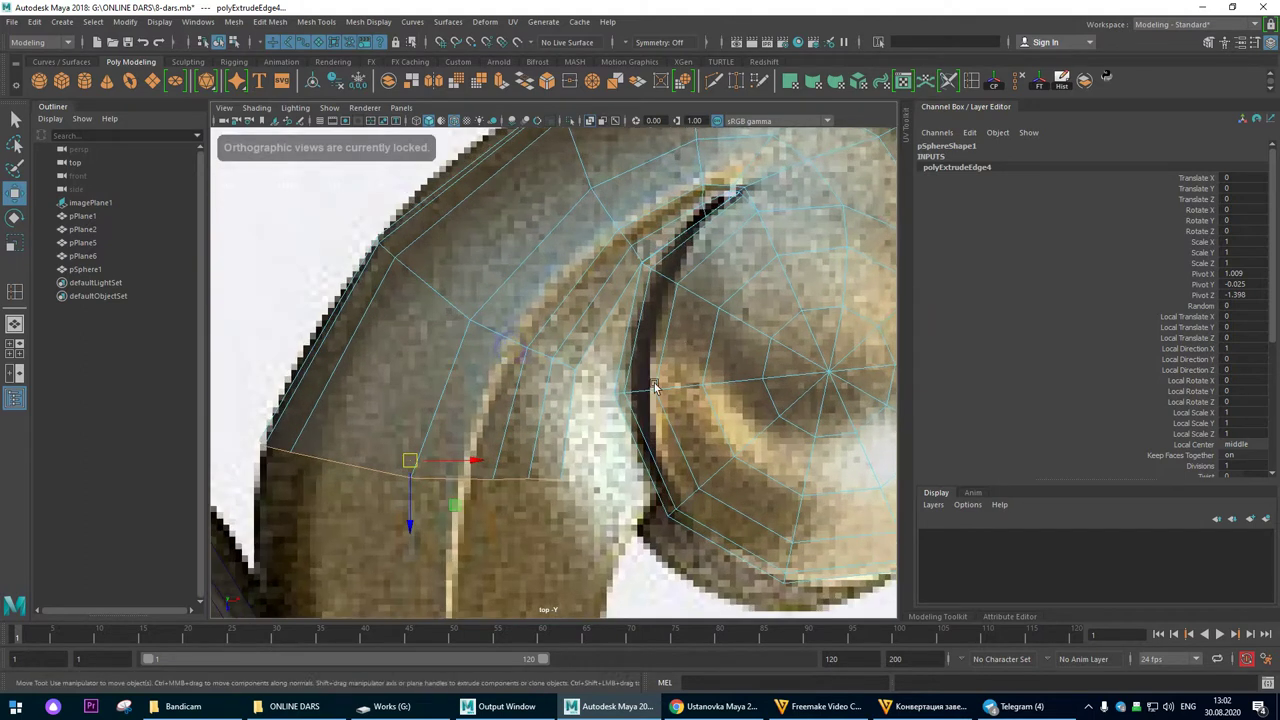
left_click_drag(634, 358, 486, 424)
left_click_drag(583, 380, 555, 381)
left_click_drag(568, 219, 650, 304)
left_click_drag(605, 260, 591, 254)
mouse_move(495, 207)
left_mouse_down()
mouse_move(543, 239)
mouse_move(517, 208)
left_mouse_up()
left_click_drag(421, 325, 521, 425)
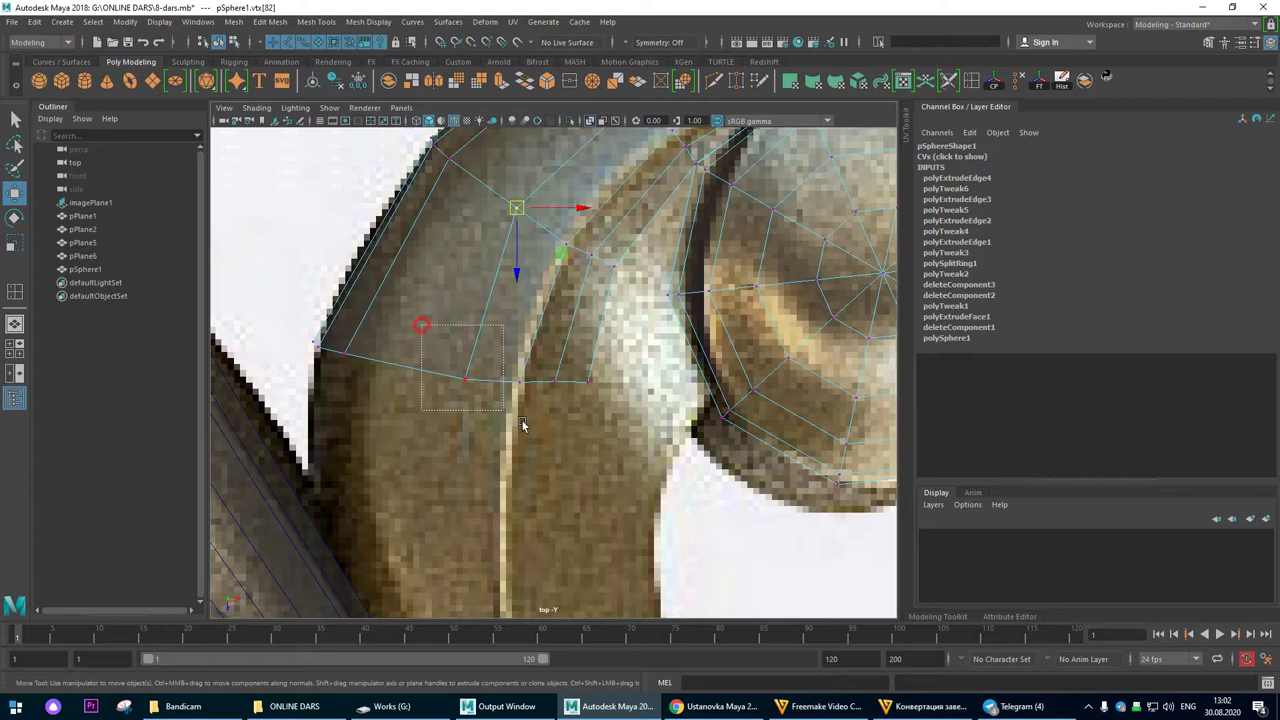
left_click_drag(464, 380, 440, 374)
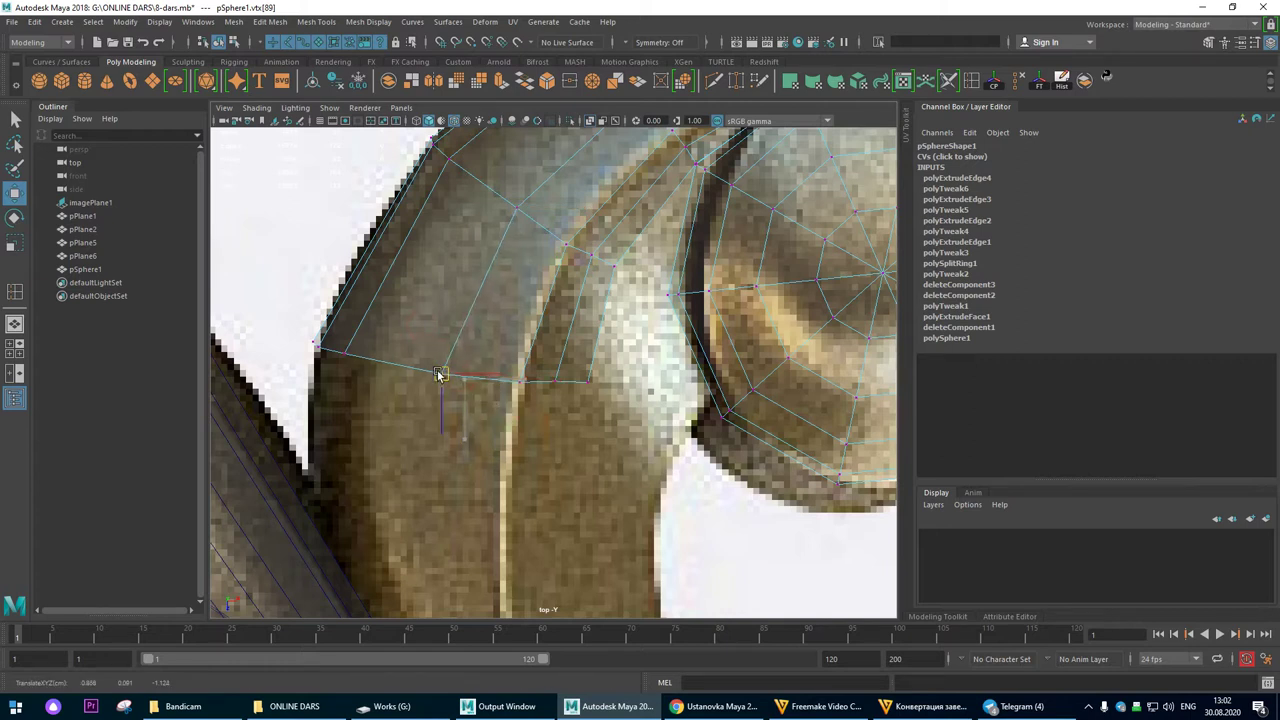
left_click_drag(601, 349, 569, 400)
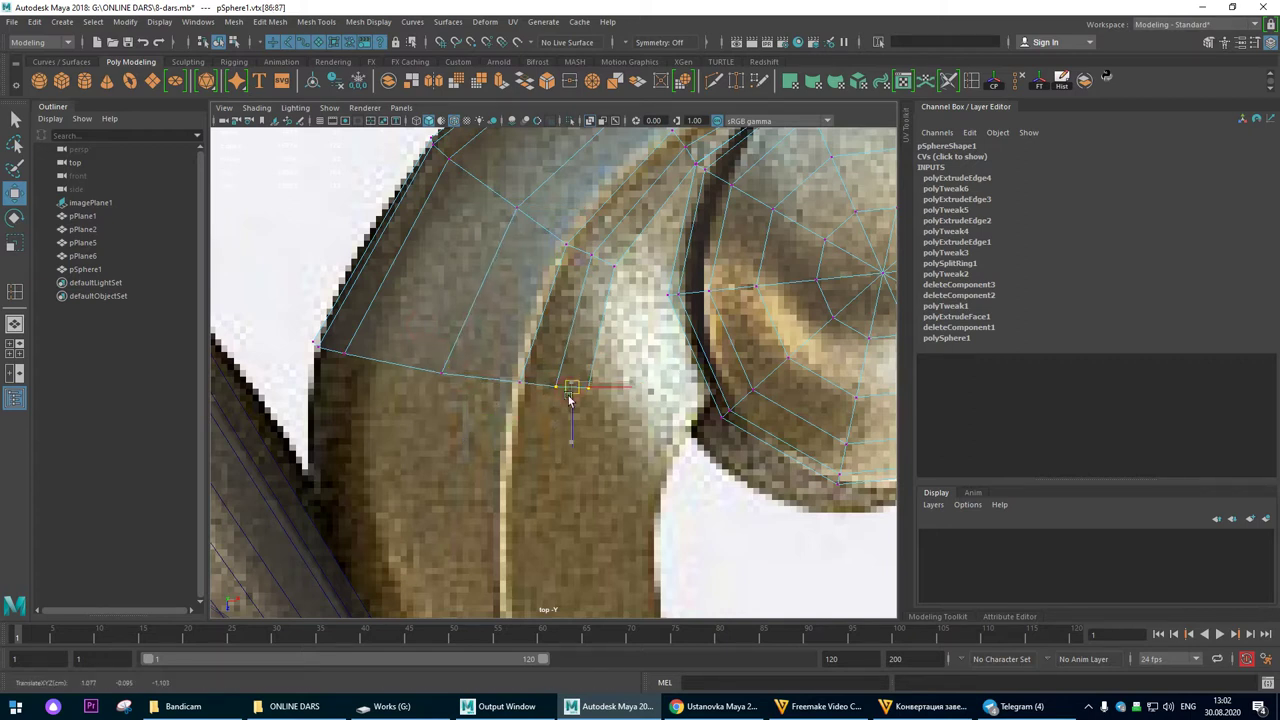
Step: Pull the innermost vertices of the last two rows against the ball's crease and space their neighbours along the inner band
right_click_drag(596, 376, 624, 368, "alt")
middle_click_drag(624, 368, 602, 430, "alt")
left_click_drag(567, 459, 680, 478)
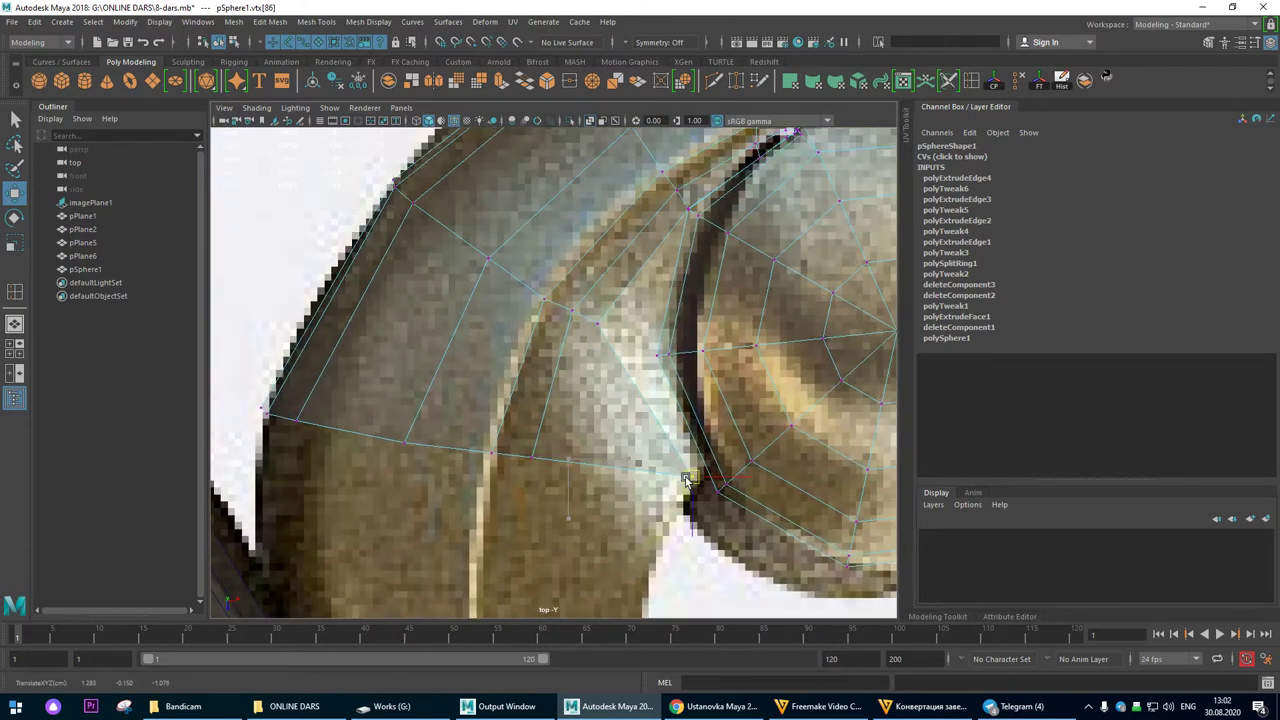
left_click(614, 314)
left_click_drag(597, 332, 641, 357)
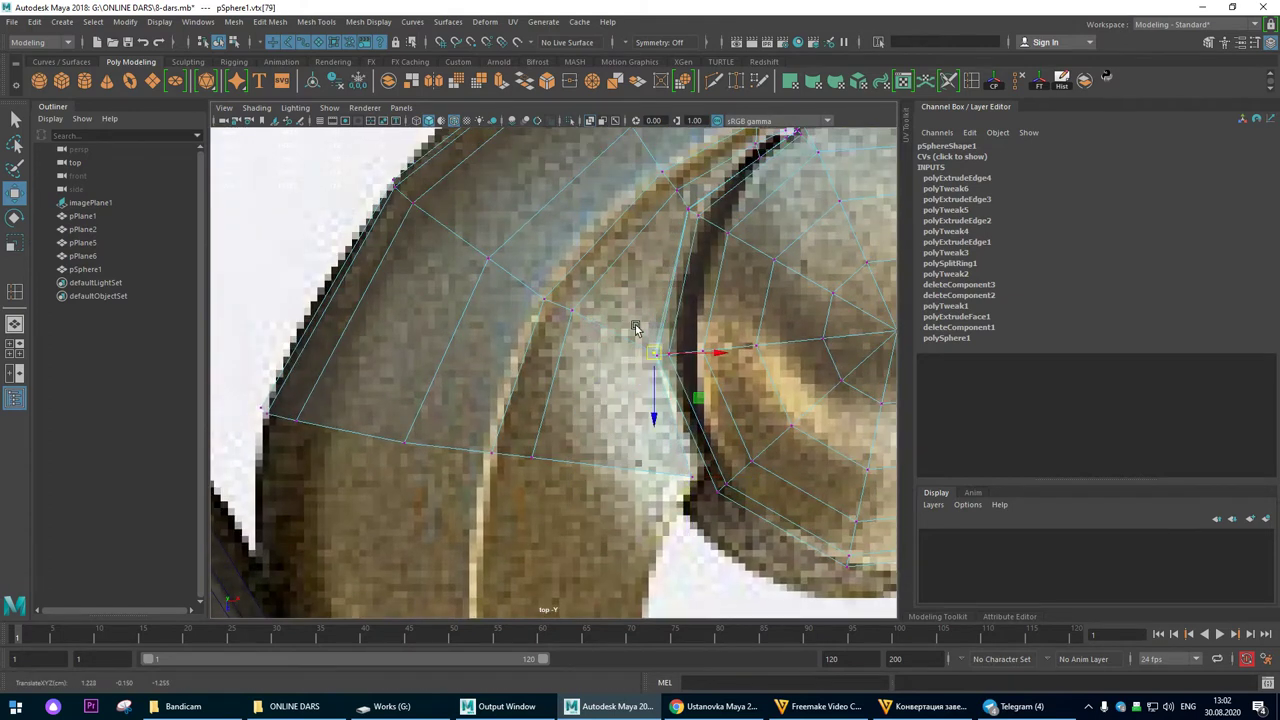
left_click(567, 311)
left_click_drag(567, 311, 588, 319)
left_click(535, 461)
left_click_drag(535, 461, 586, 480)
Step: Examine the scroll and the crease beside the ball in the perspective view, including with smoothing previewed
scroll(531, 372, "down", 6)
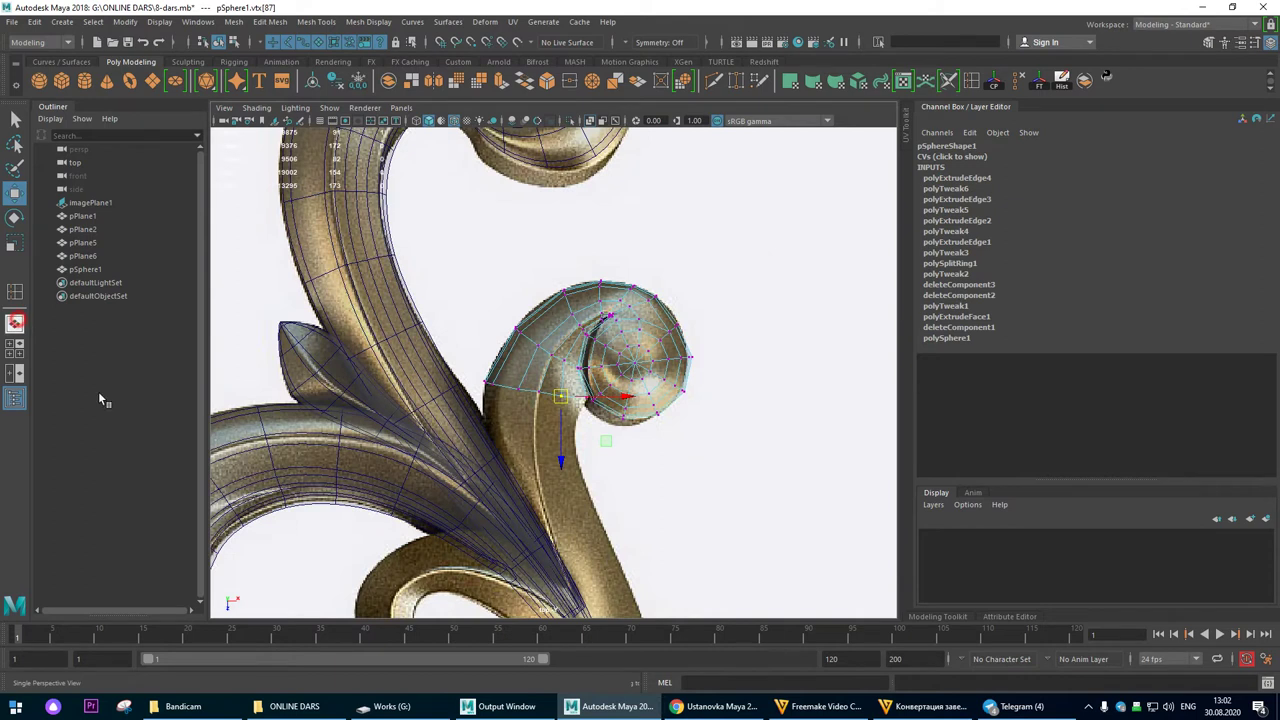
left_click(14, 323)
left_click_drag(663, 434, 571, 406, "alt")
right_click_drag(534, 411, 320, 414, "alt")
left_click_drag(322, 414, 341, 477, "alt")
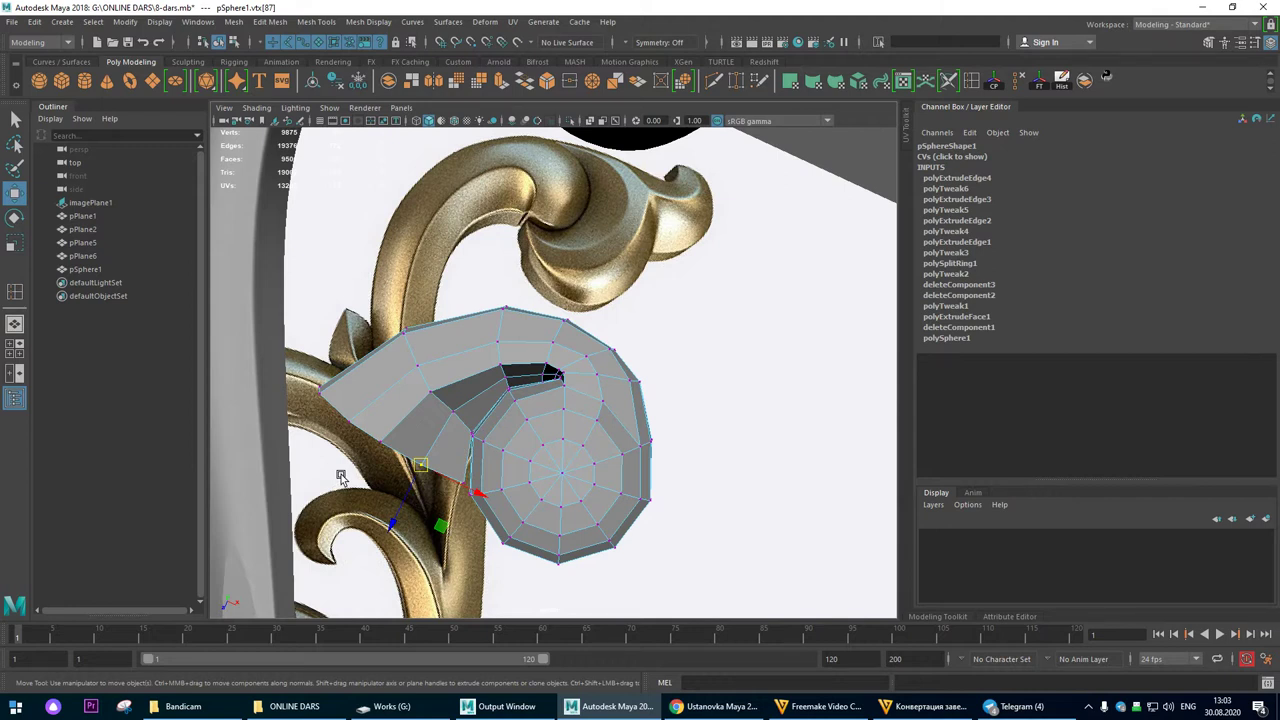
right_click_drag(338, 458, 837, 397, "alt")
left_click_drag(837, 397, 518, 357, "alt")
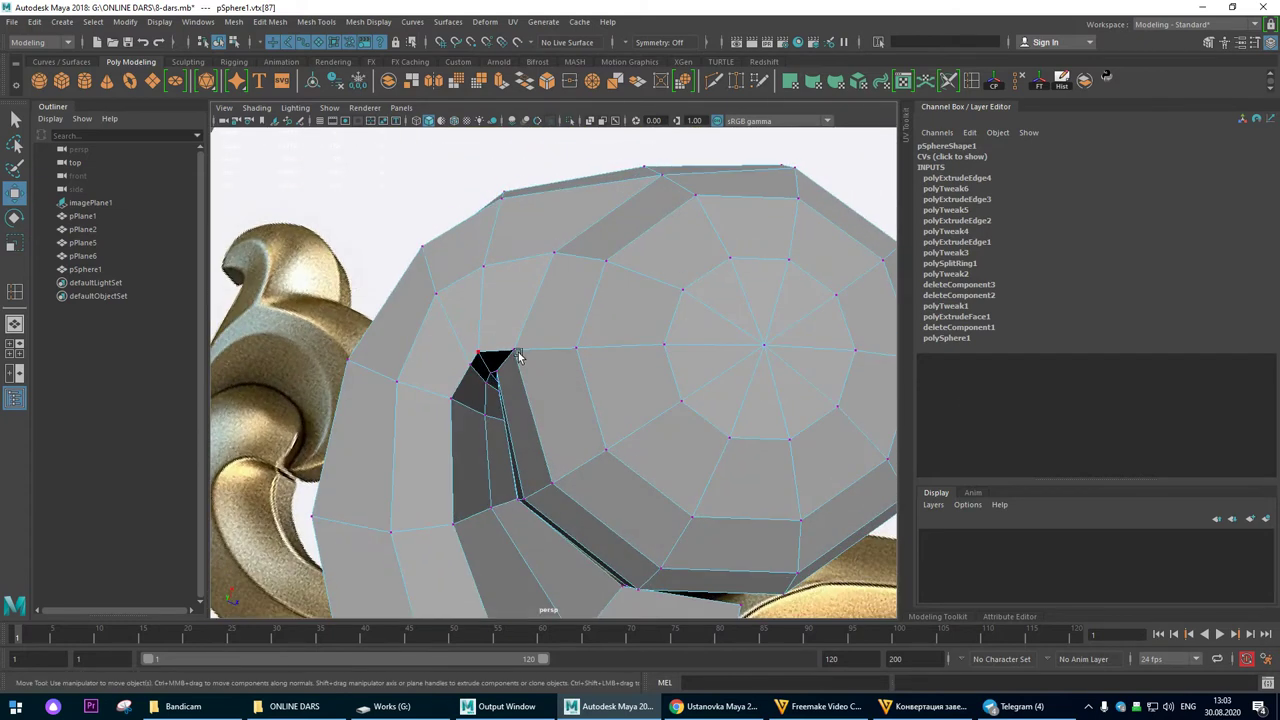
key("3")
right_click_drag(506, 337, 566, 317)
right_click_drag(645, 324, 807, 180, "alt")
left_click(807, 180)
mouse_move(618, 364)
left_mouse_down("alt")
mouse_move(545, 370)
mouse_move(509, 266)
mouse_move(480, 275)
left_mouse_up("alt")
left_click(590, 368)
key("1")
Step: Shift the ball's corner vertex at the tip of the crease in the perspective view
right_click_drag(500, 280, 720, 369, "alt")
left_click_drag(700, 368, 624, 305, "alt")
right_click_drag(624, 305, 563, 334)
left_click(600, 330)
middle_click_drag(638, 377, 664, 372)
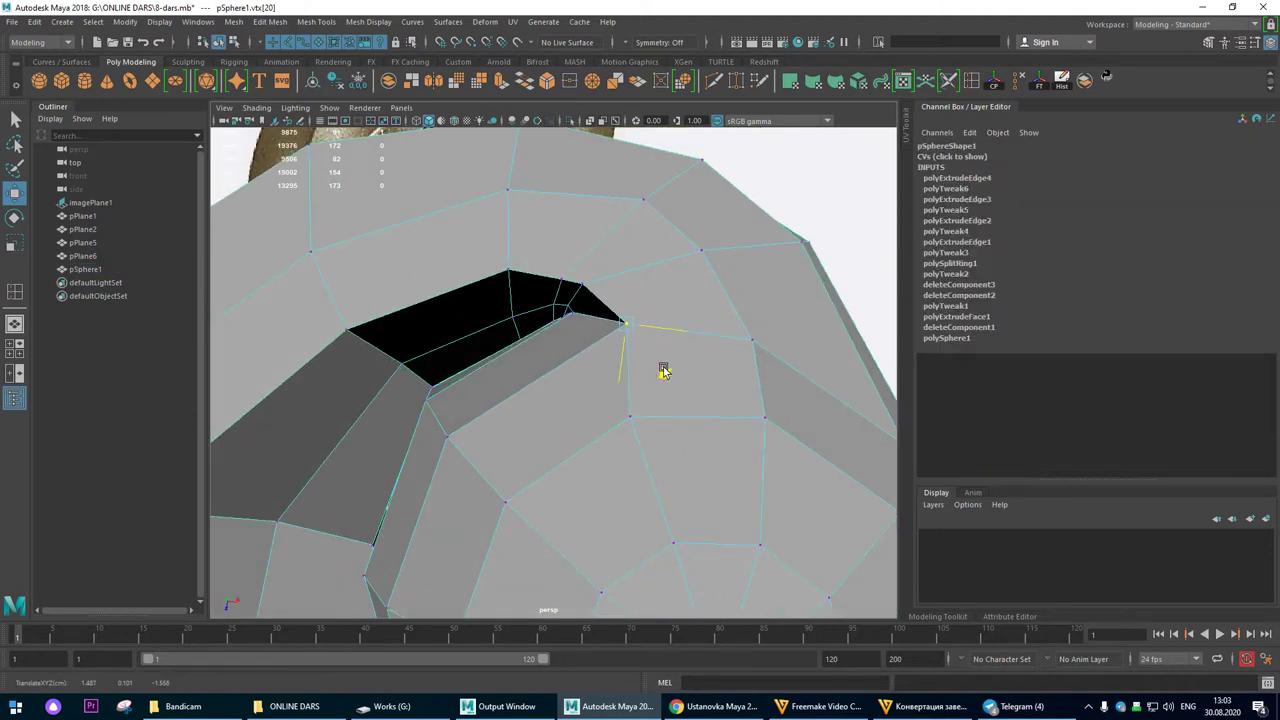
Step: Reposition the vertices around the crease's tip in the top view so the ridge and crease rows converge there
left_click(588, 286)
key("space")
key("space")
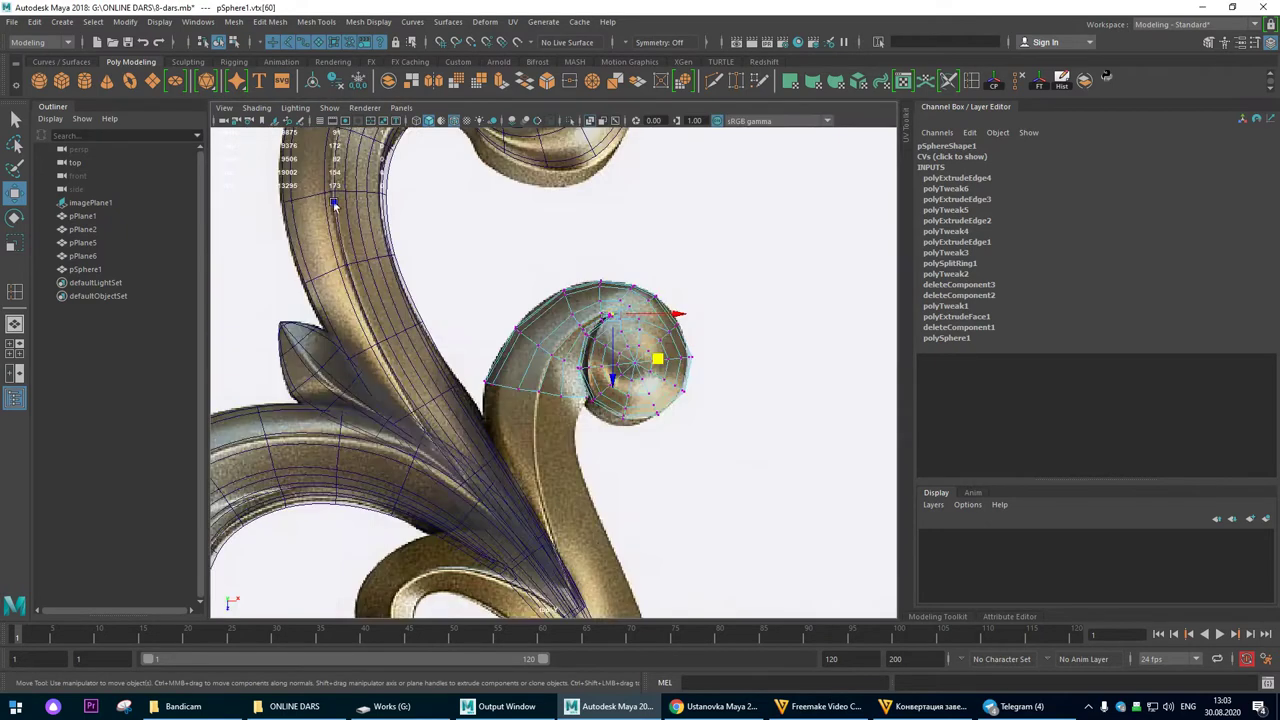
scroll(743, 357, "up", 10)
scroll(540, 425, "up", 5)
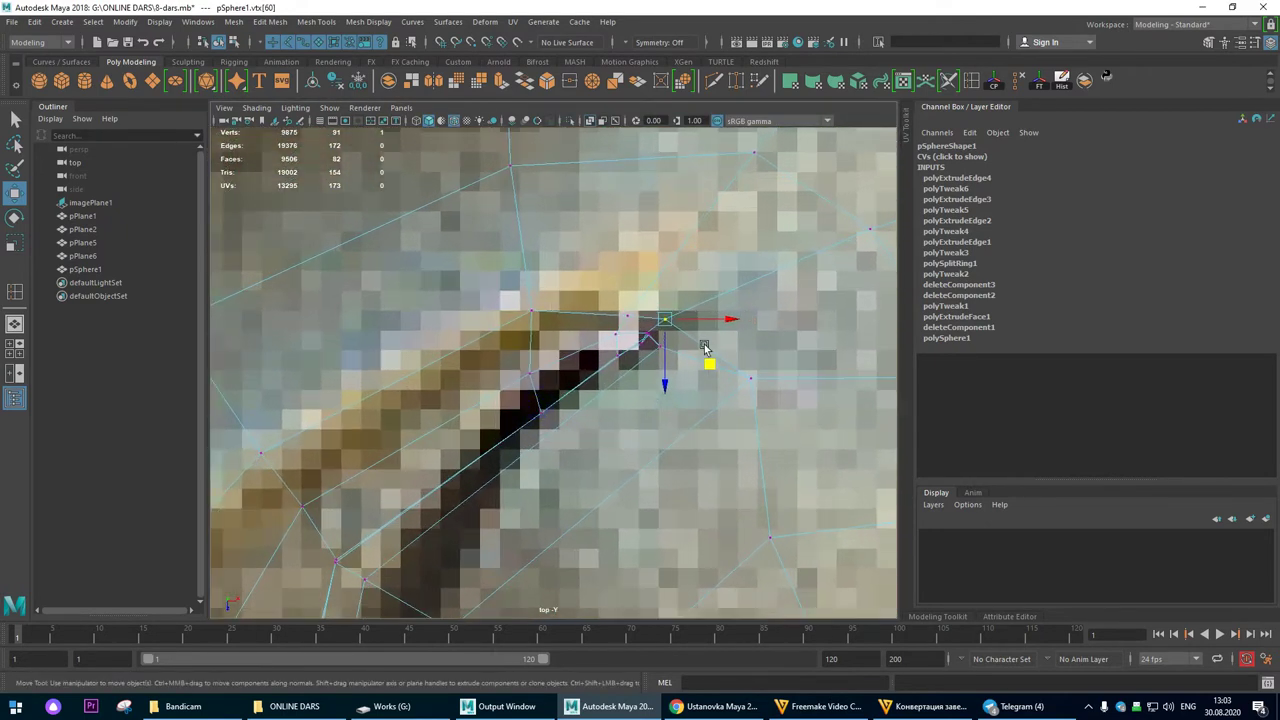
left_click(709, 328)
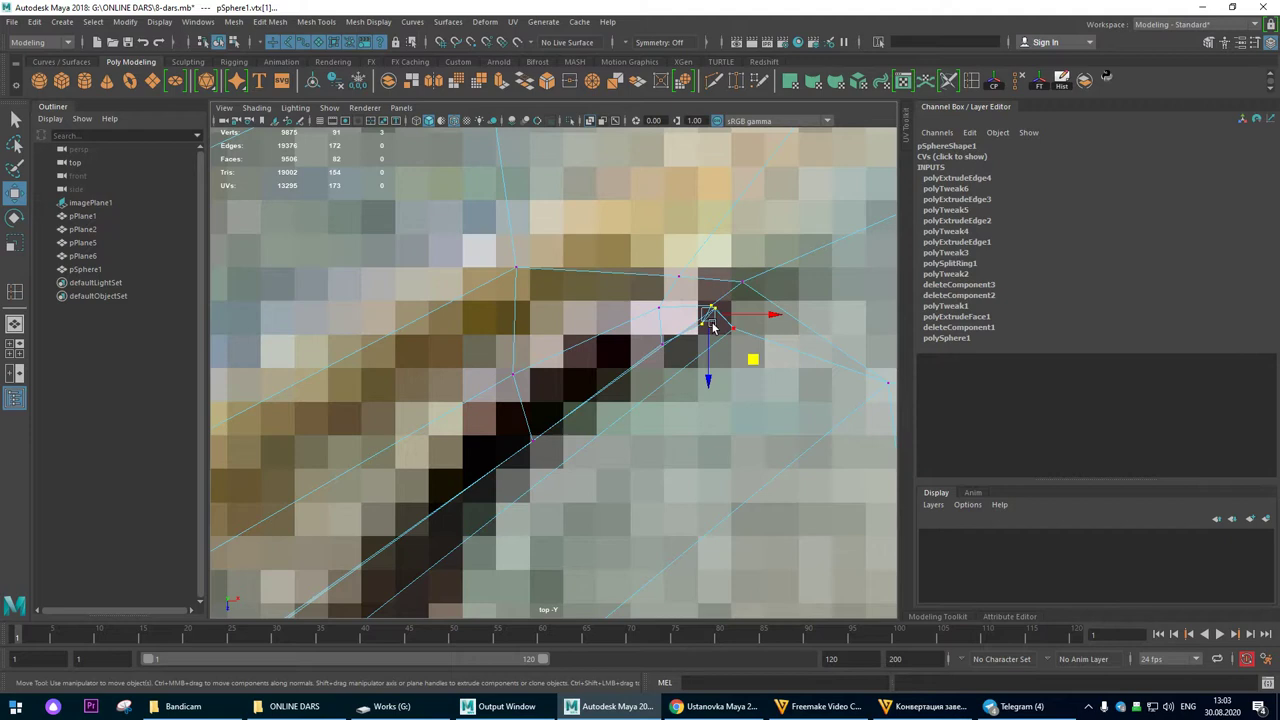
left_click_drag(649, 301, 666, 355)
left_click_drag(549, 240, 496, 313)
left_click_drag(647, 245, 668, 292)
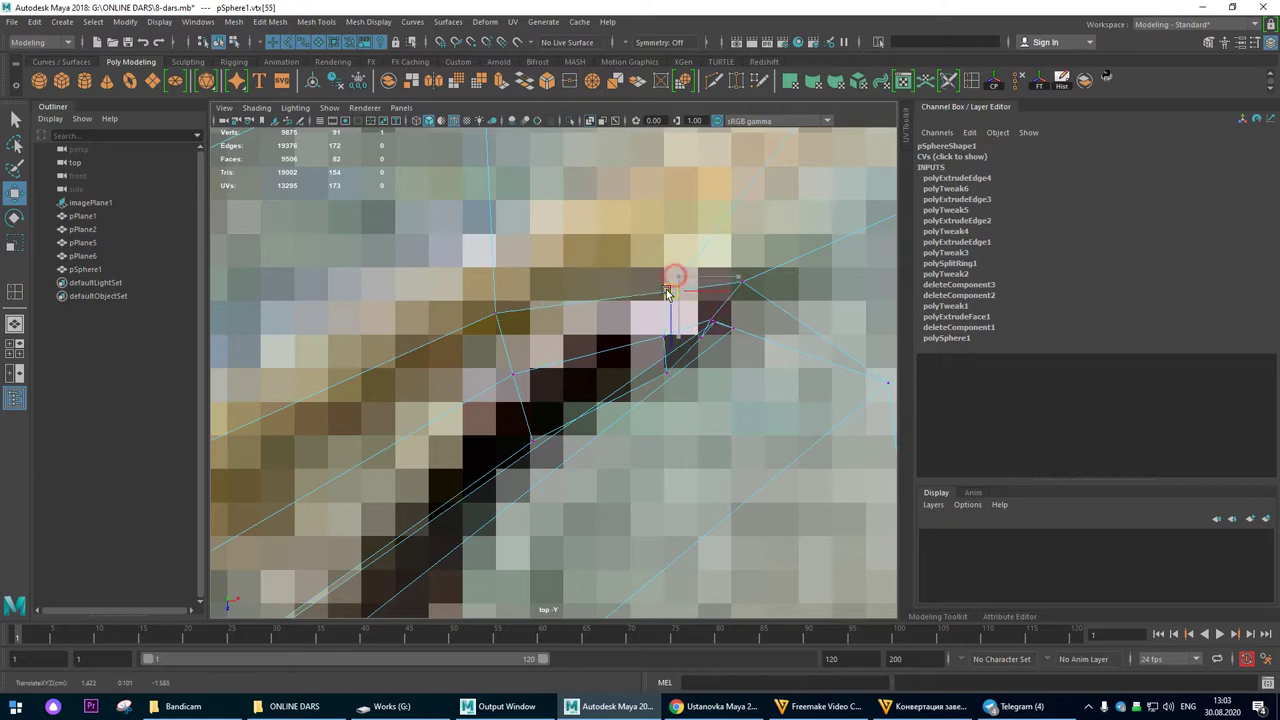
left_click_drag(782, 258, 742, 312)
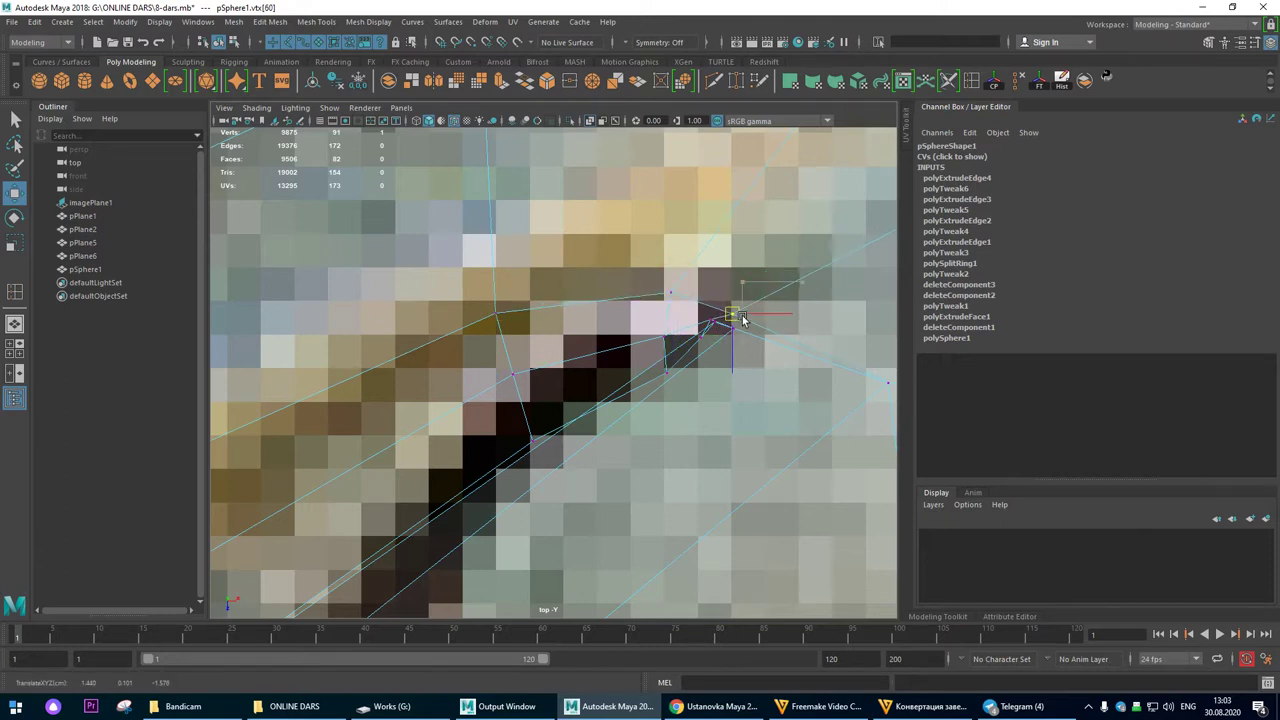
left_click_drag(658, 370, 669, 368)
left_click_drag(655, 318, 666, 325)
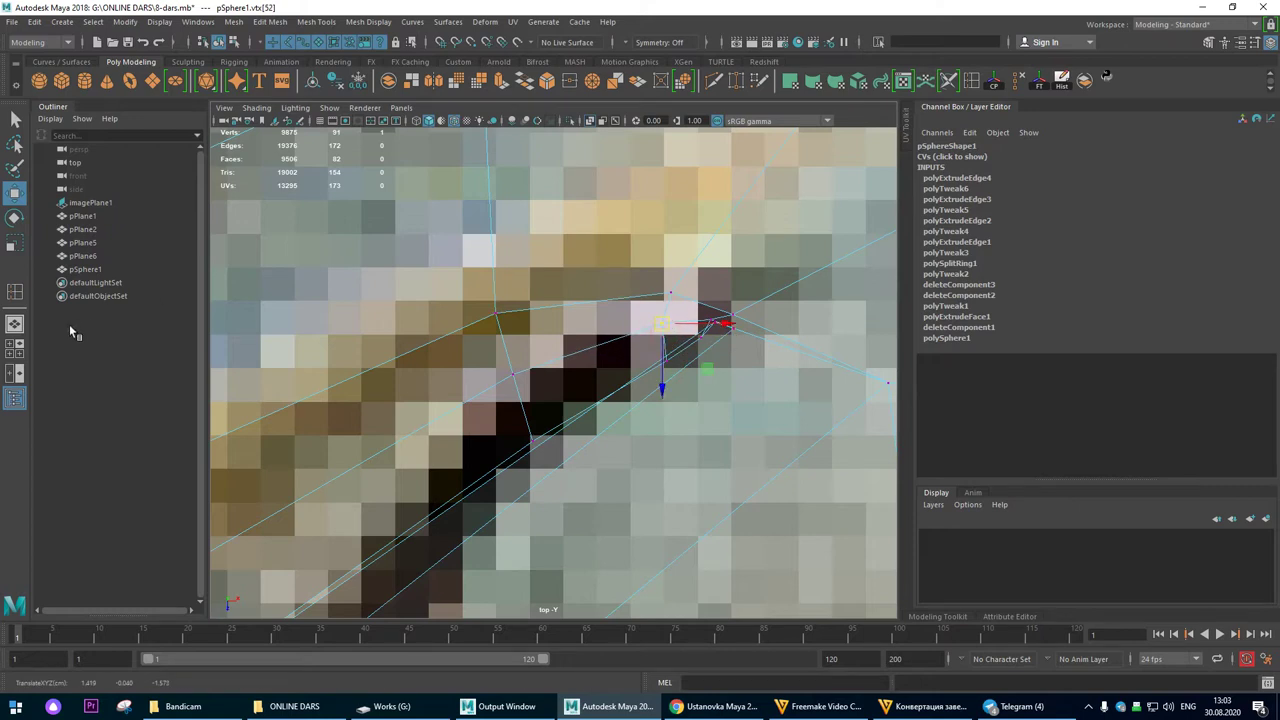
Step: Preview the scroll smoothed in the perspective view and examine it against the rest of the ornament
left_click(16, 326)
mouse_move(620, 362)
left_mouse_down("alt")
mouse_move(680, 349)
mouse_move(500, 329)
mouse_move(480, 318)
mouse_move(550, 330)
mouse_move(467, 313)
mouse_move(508, 347)
left_mouse_up("alt")
key("3")
left_click_drag(617, 334, 568, 345, "alt")
right_click_drag(534, 237, 795, 176)
right_click_drag(789, 282, 702, 209, "alt")
left_click(620, 260)
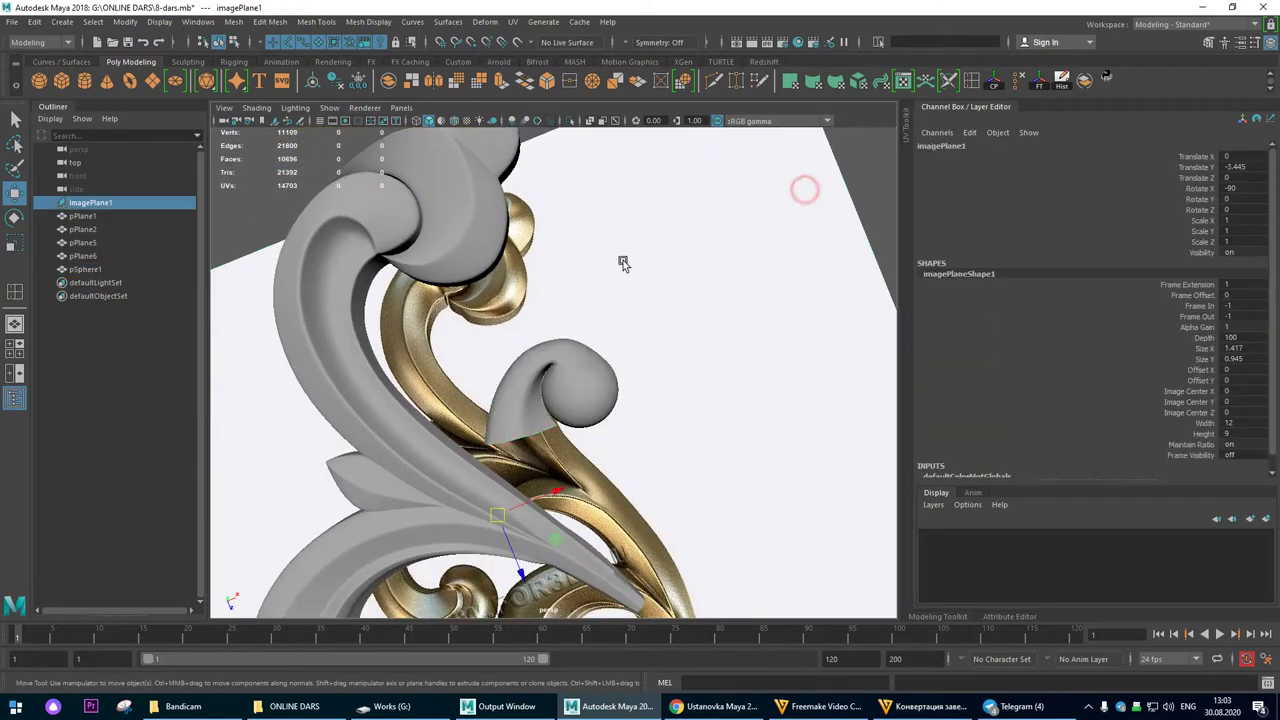
scroll(630, 290, "up", 5)
left_click(637, 311)
key("1")
Step: Move the rim vertices on the ball's outer side onto the reference outline in the top view
right_click_drag(627, 276, 523, 260)
left_click_drag(643, 234, 592, 292)
key("space")
key("space")
scroll(757, 282, "down", 6)
scroll(780, 440, "up", 6)
left_click_drag(751, 350, 650, 437)
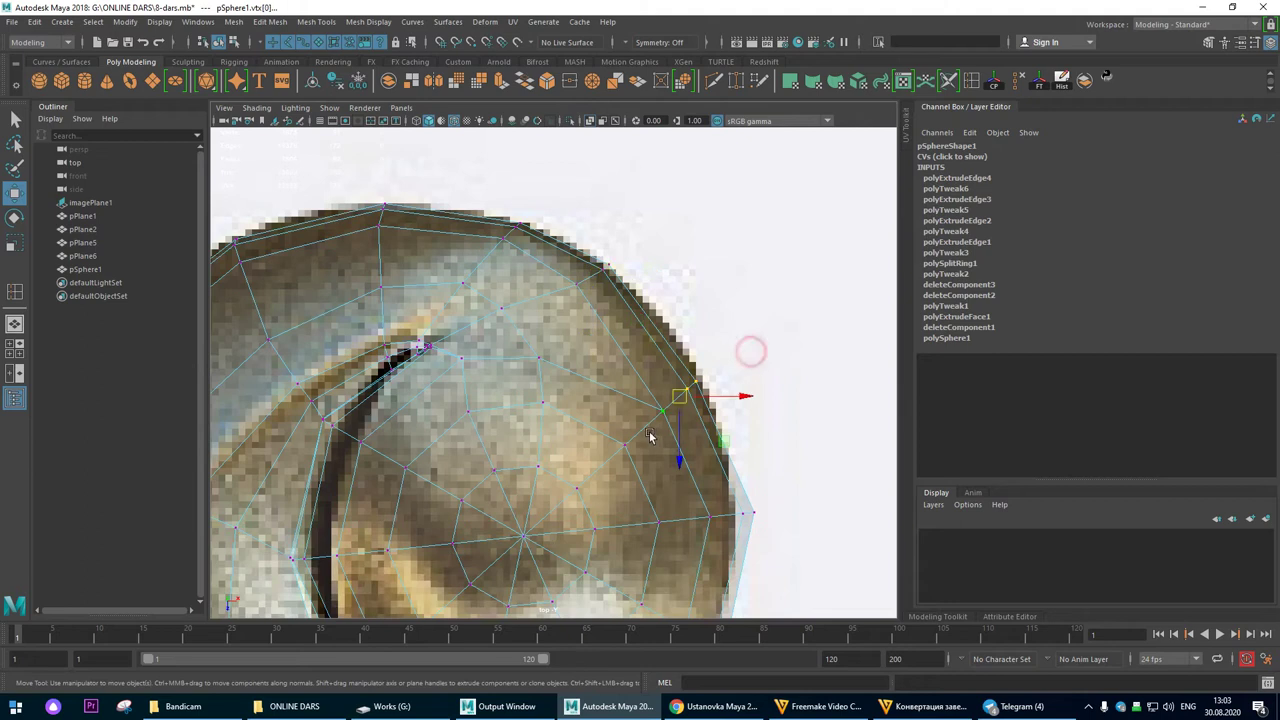
left_click_drag(685, 396, 693, 386)
Step: Align the remaining rim vertices along the scroll's upper curve with the reference outline
middle_click_drag(686, 382, 818, 454, "alt")
left_click_drag(782, 306, 735, 367)
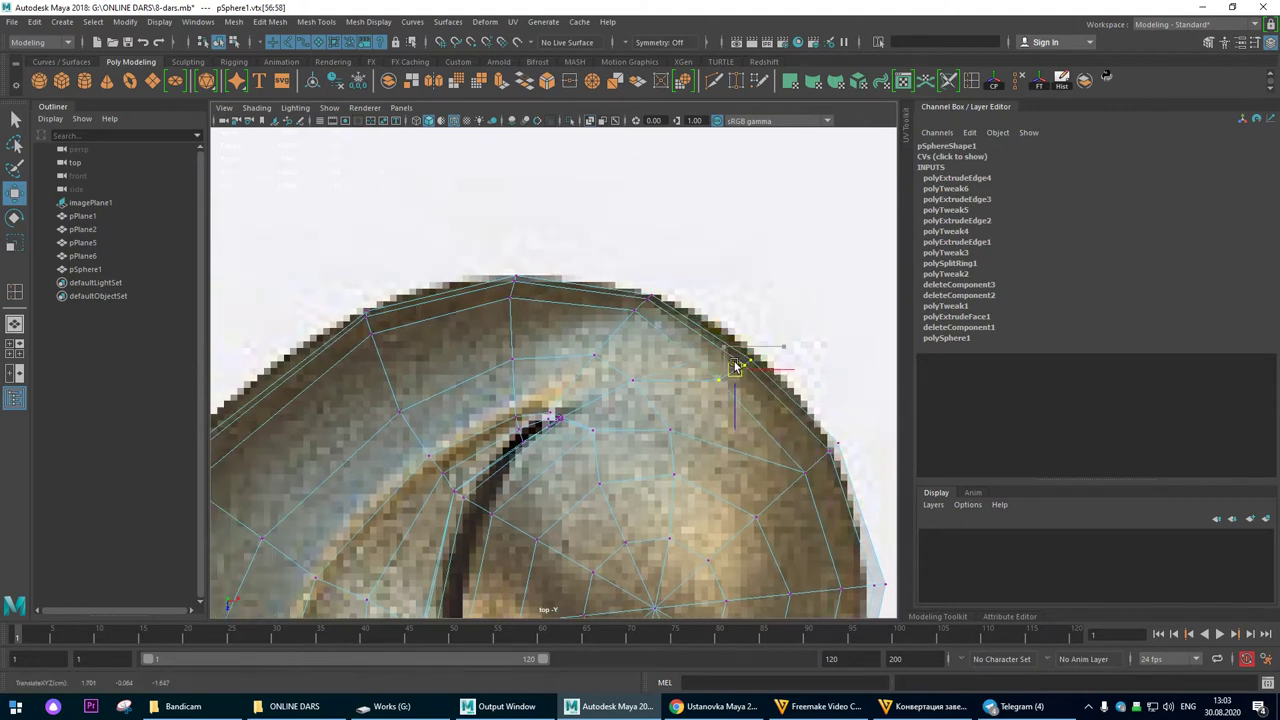
left_click_drag(696, 269, 640, 303)
left_click_drag(548, 253, 508, 292)
left_click(507, 362)
Step: Insert an edge loop on the ball close to the corner at the tip of the crease
right_click_drag(599, 470, 314, 320, "alt")
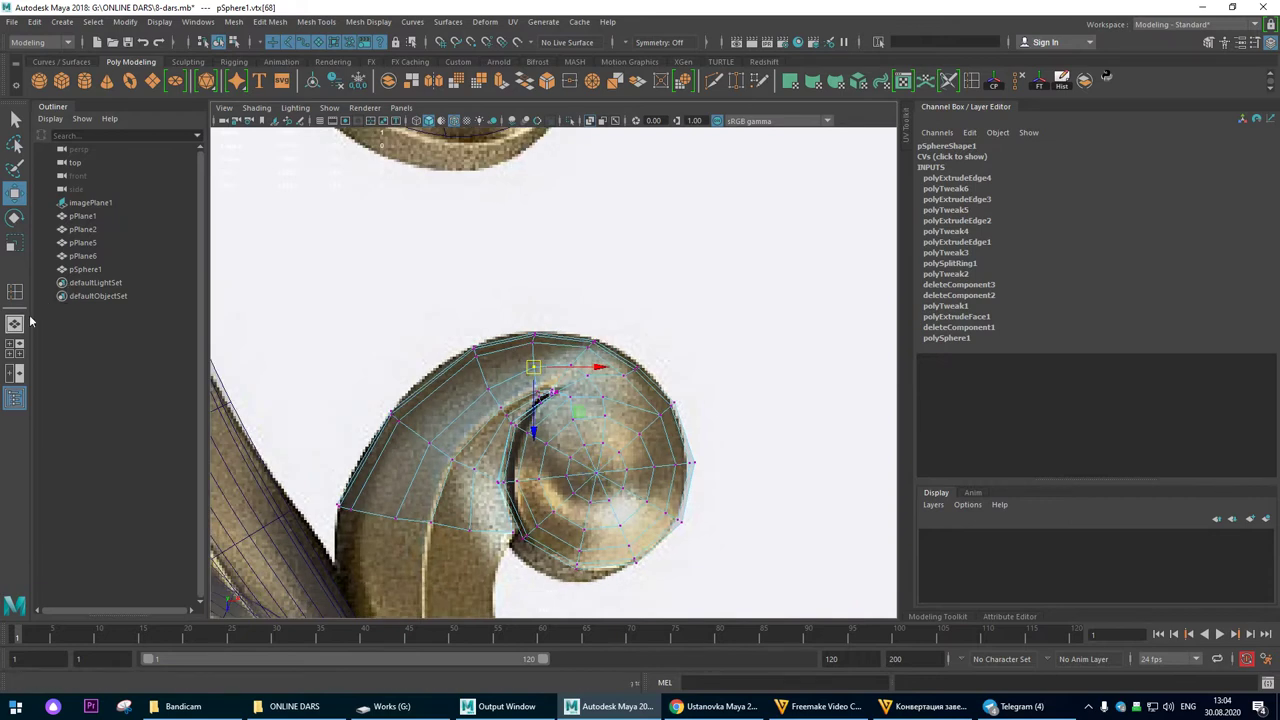
left_click(17, 323)
mouse_move(577, 377)
left_mouse_down("alt")
mouse_move(663, 370)
mouse_move(730, 340)
left_mouse_up("alt")
right_click_drag(520, 349, 725, 415, "alt")
left_click_drag(692, 402, 620, 420, "alt")
middle_click_drag(560, 370, 609, 414, "alt")
left_click_drag(609, 414, 600, 445, "alt")
right_click_drag(586, 442, 685, 440, "alt")
mouse_move(688, 442)
left_mouse_down("alt")
mouse_move(691, 411)
mouse_move(700, 425)
left_mouse_up("alt")
right_click_drag(705, 415, 686, 404, "alt")
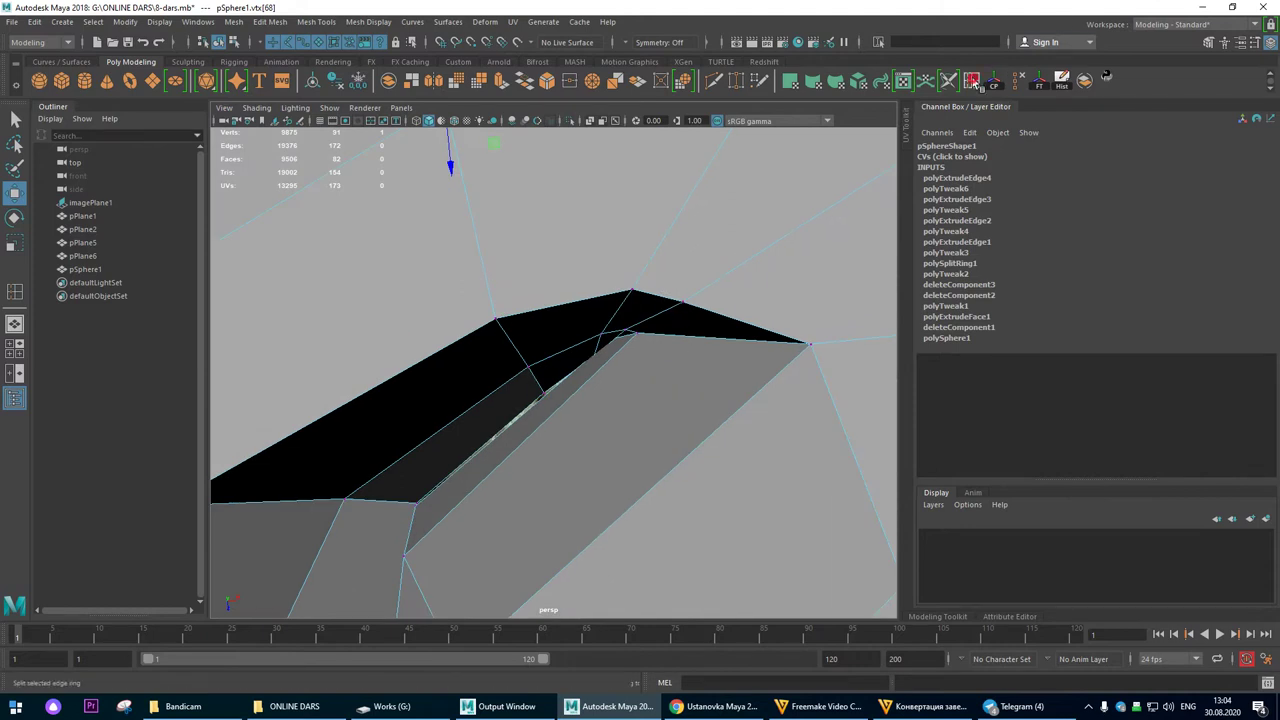
left_click(971, 80)
left_click(806, 355)
right_click_drag(806, 355, 140, 235, "alt")
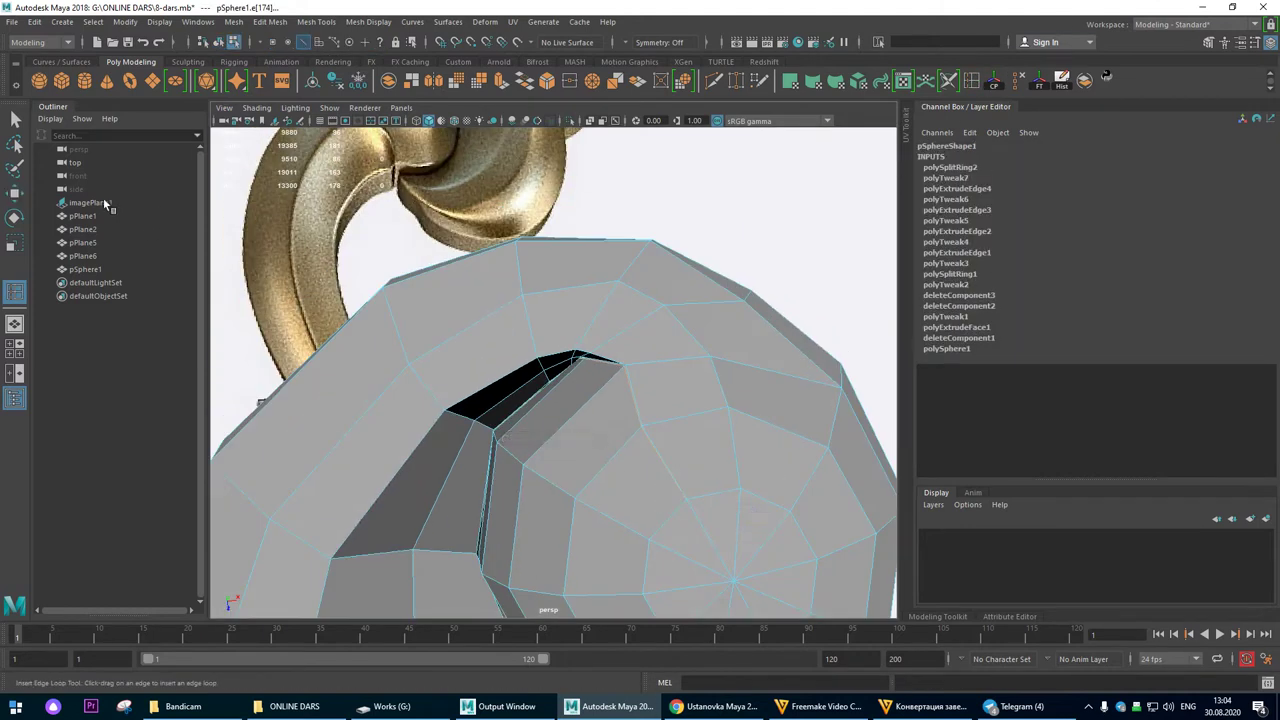
Step: Delete the two surplus edges of the new loop on the ball's face and preview the mesh smoothed
left_click(14, 192)
right_click_drag(674, 340, 806, 414, "alt")
left_click_drag(806, 414, 698, 300, "alt")
left_click_drag(862, 284, 662, 284, "alt")
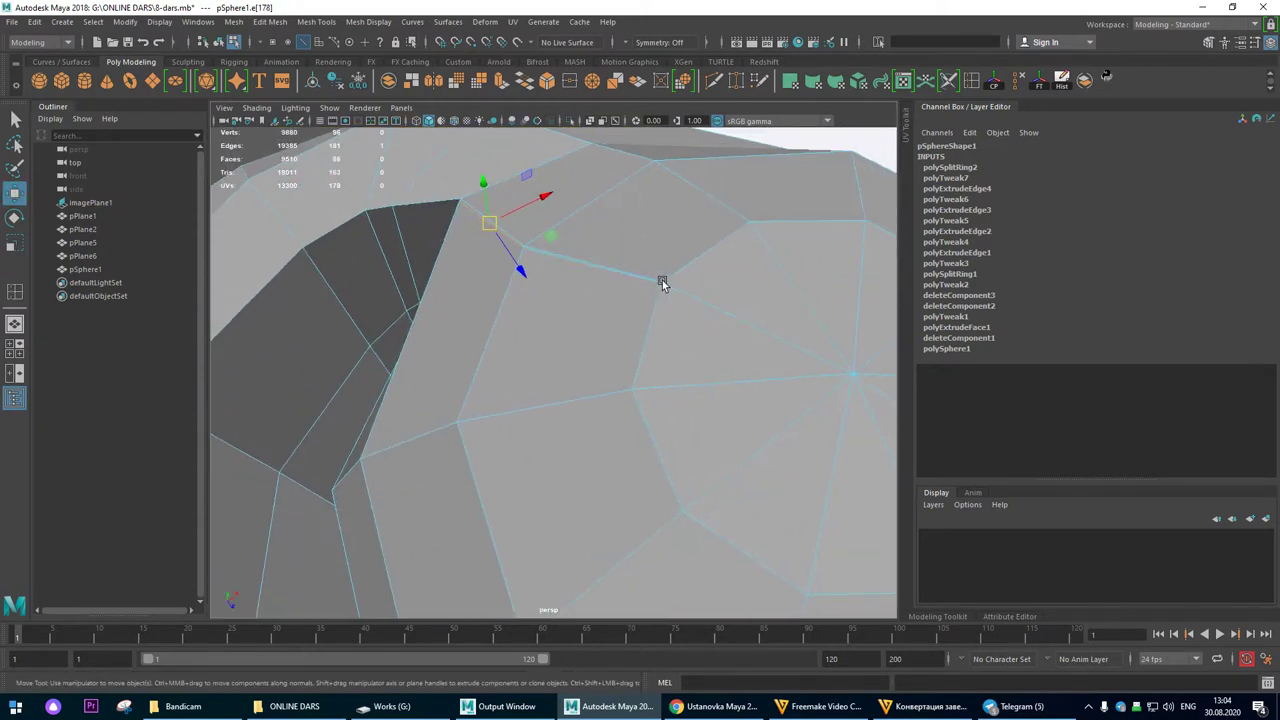
left_click(637, 280, "shift")
scroll(777, 330, "up", 3)
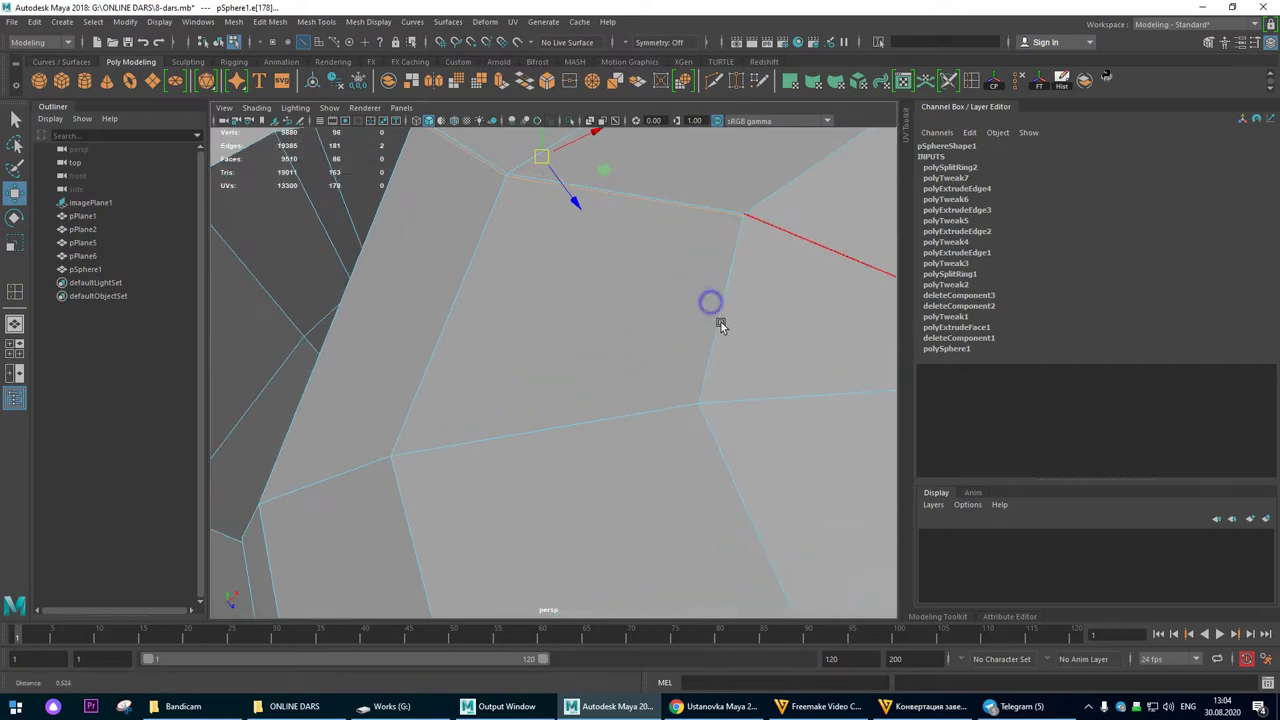
left_click(1015, 78)
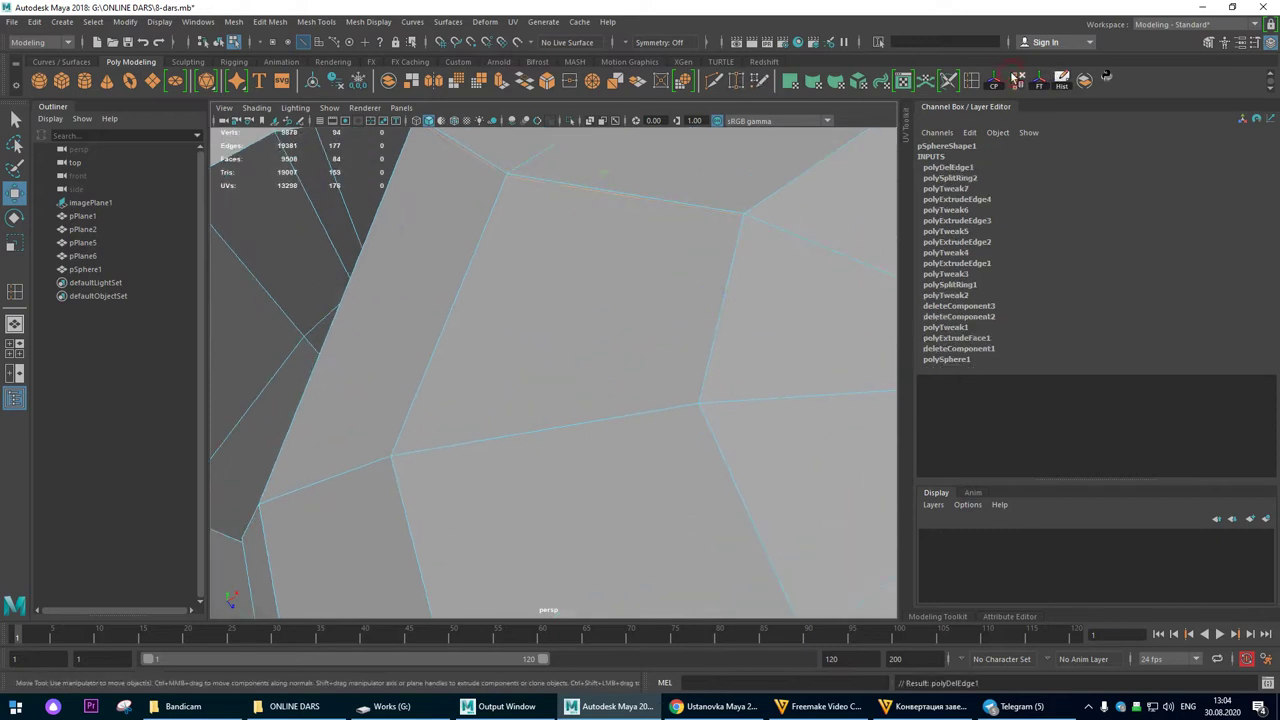
scroll(748, 287, "down", 4)
key("3")
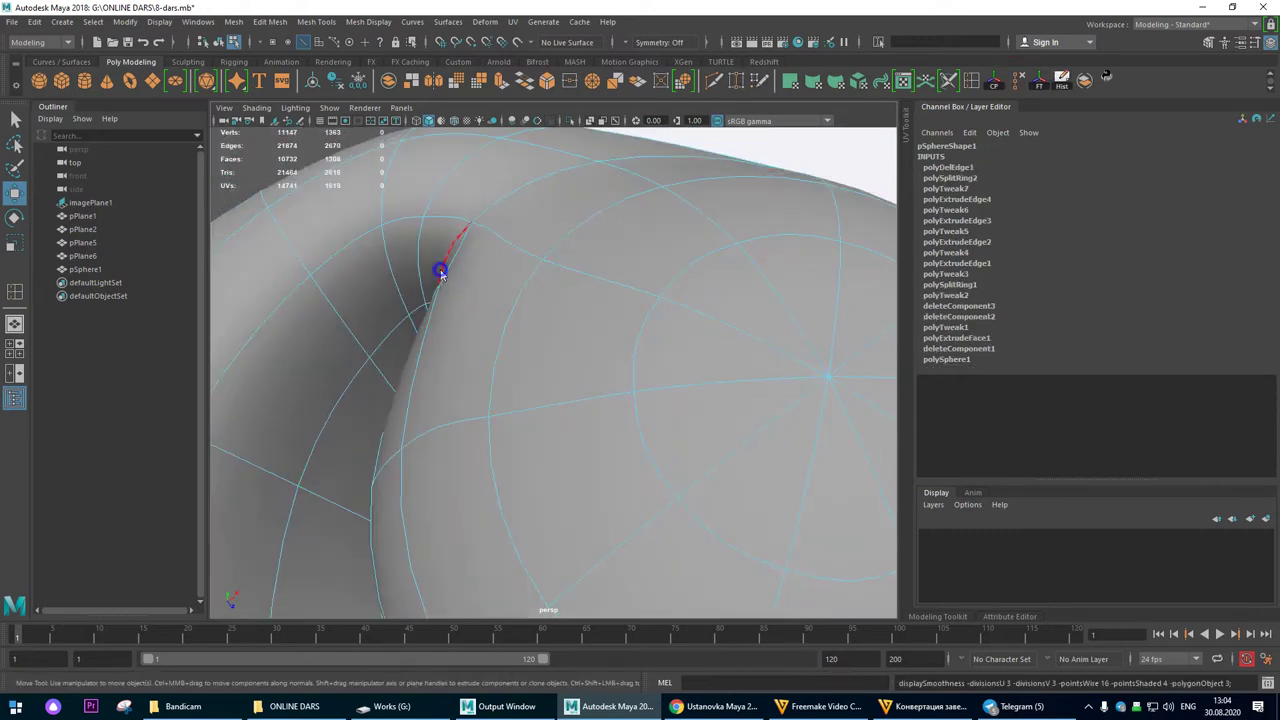
Step: Check the smoothed ball from several sides, then shift the vertices on the inner wall of the crease on the unsmoothed mesh
right_click_drag(440, 271, 535, 240)
right_click_drag(651, 297, 572, 282, "alt")
left_click_drag(586, 278, 608, 178, "alt")
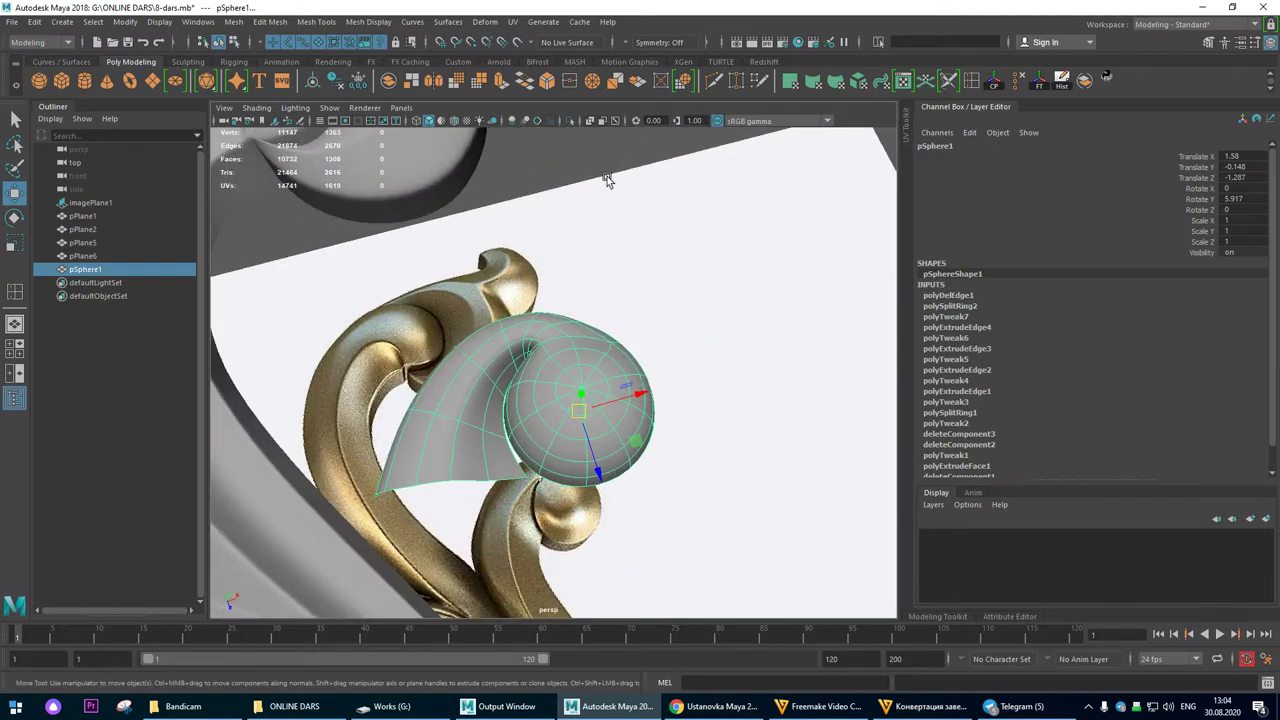
left_click(716, 378)
left_click_drag(713, 380, 140, 410, "alt")
left_click_drag(708, 366, 682, 304, "alt")
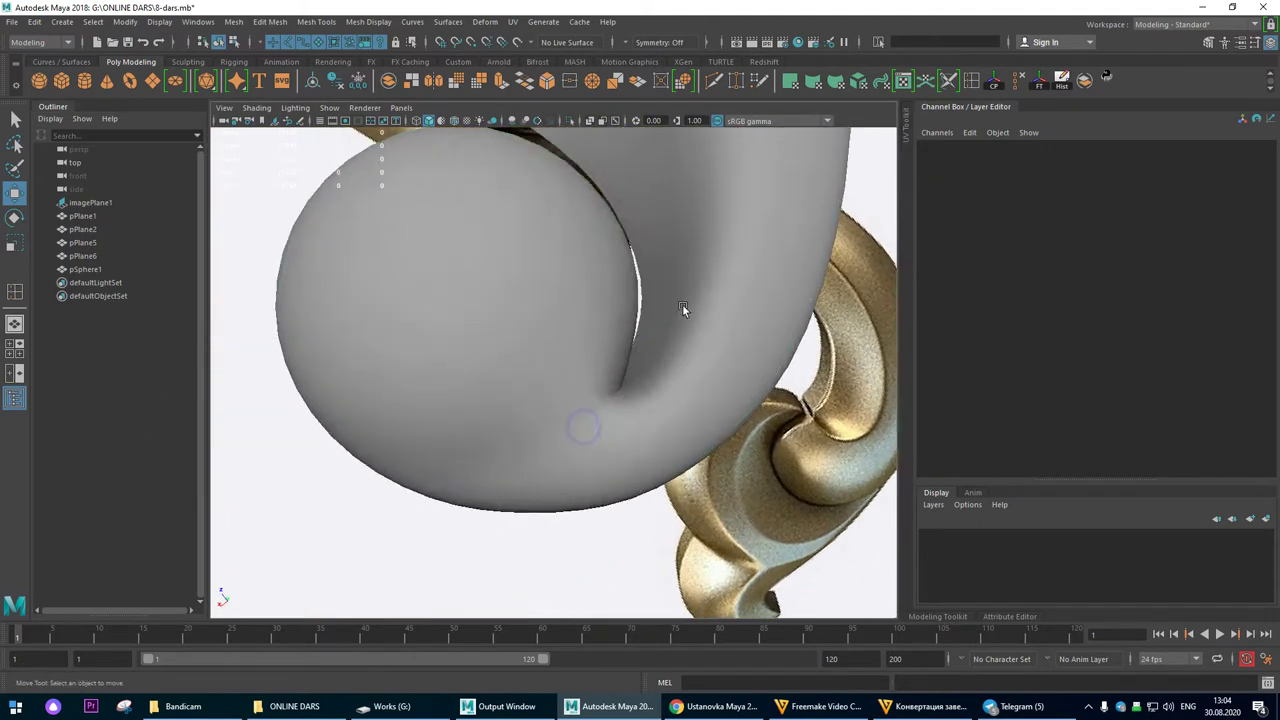
left_click(682, 301)
right_click_drag(668, 324, 659, 282)
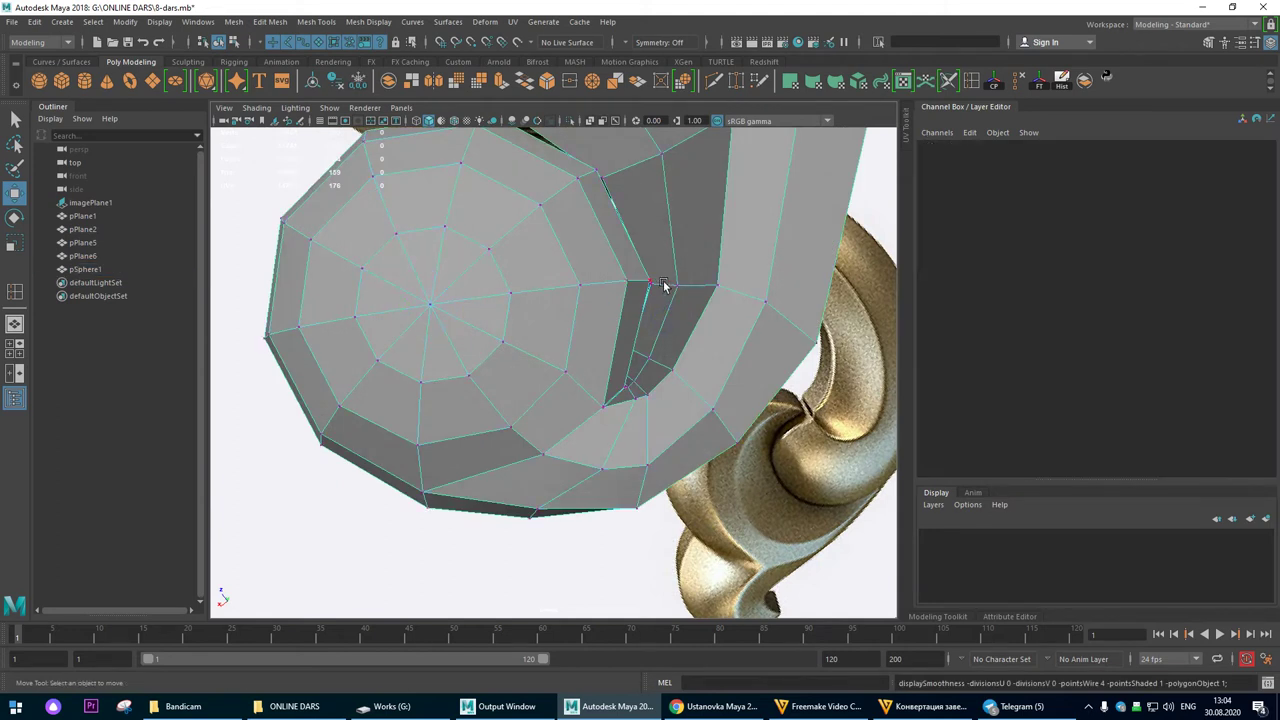
left_click(681, 289)
left_click_drag(678, 288, 672, 285)
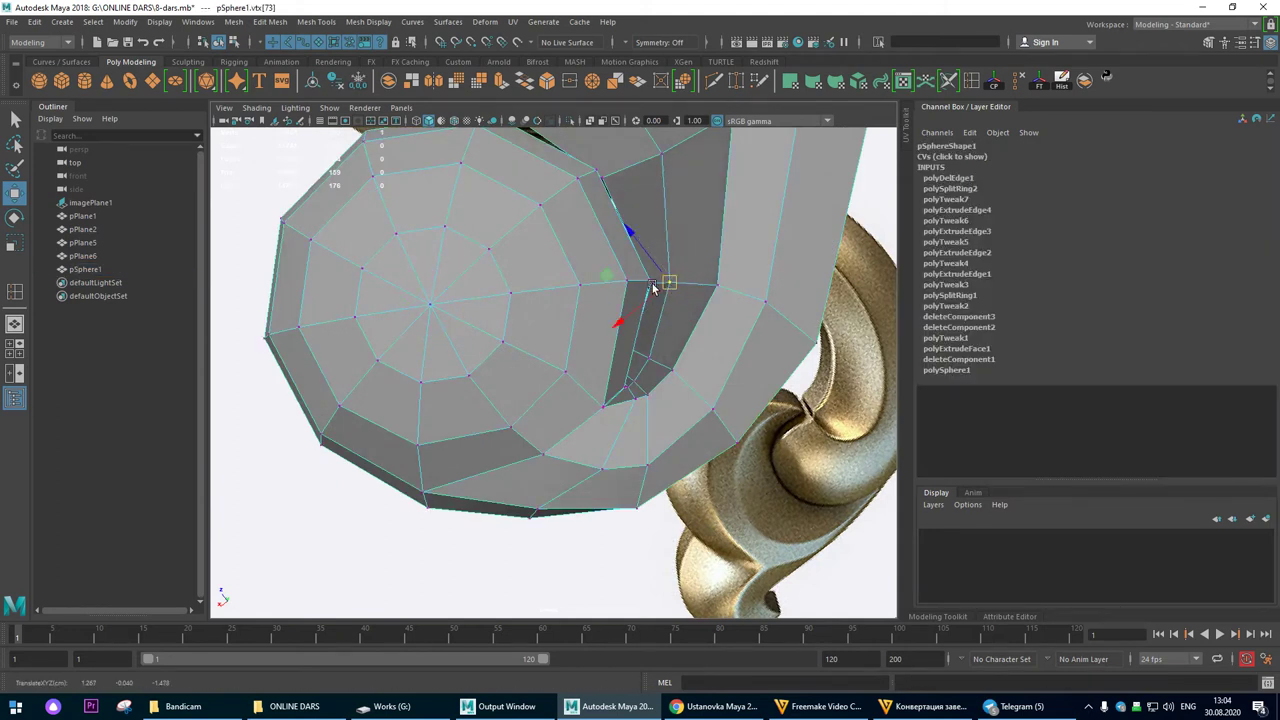
left_click(650, 287)
left_click_drag(655, 290, 679, 343)
Step: Reposition the vertices on the ball's upper rim and on the face beside the crease tip in the top view, following the reference
left_click(697, 293)
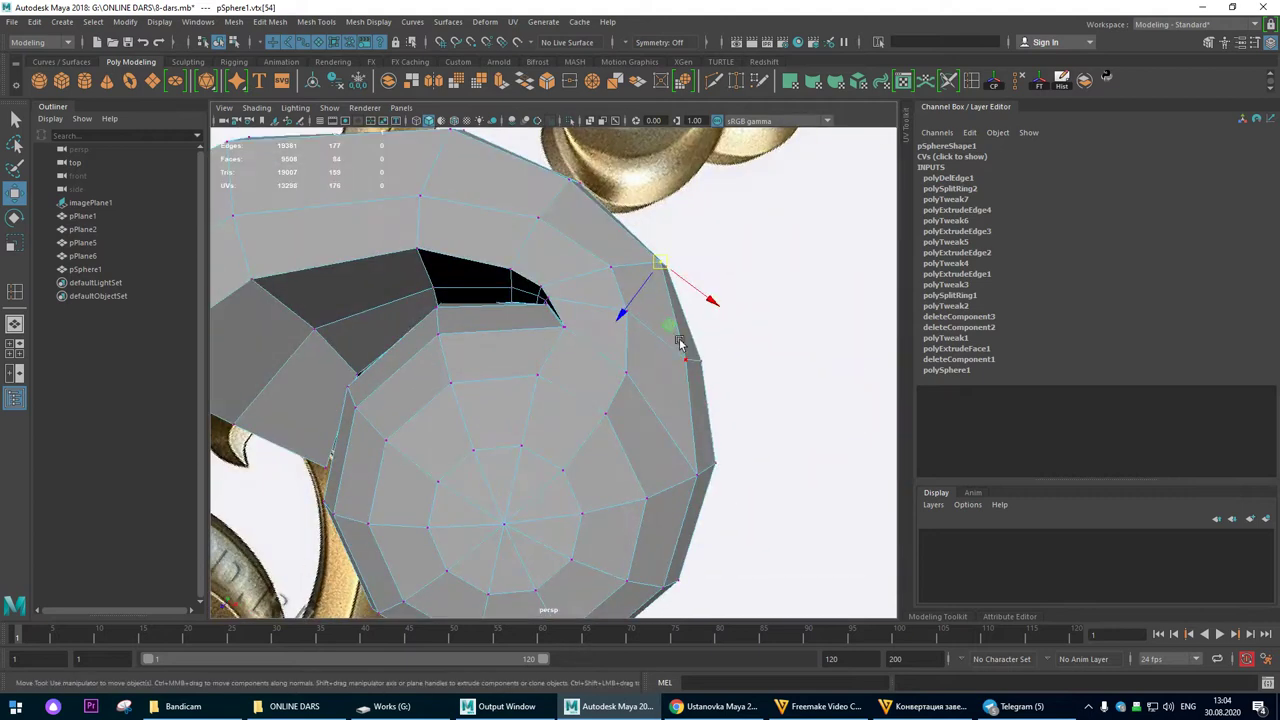
left_click_drag(605, 253, 515, 215, "alt")
key("space")
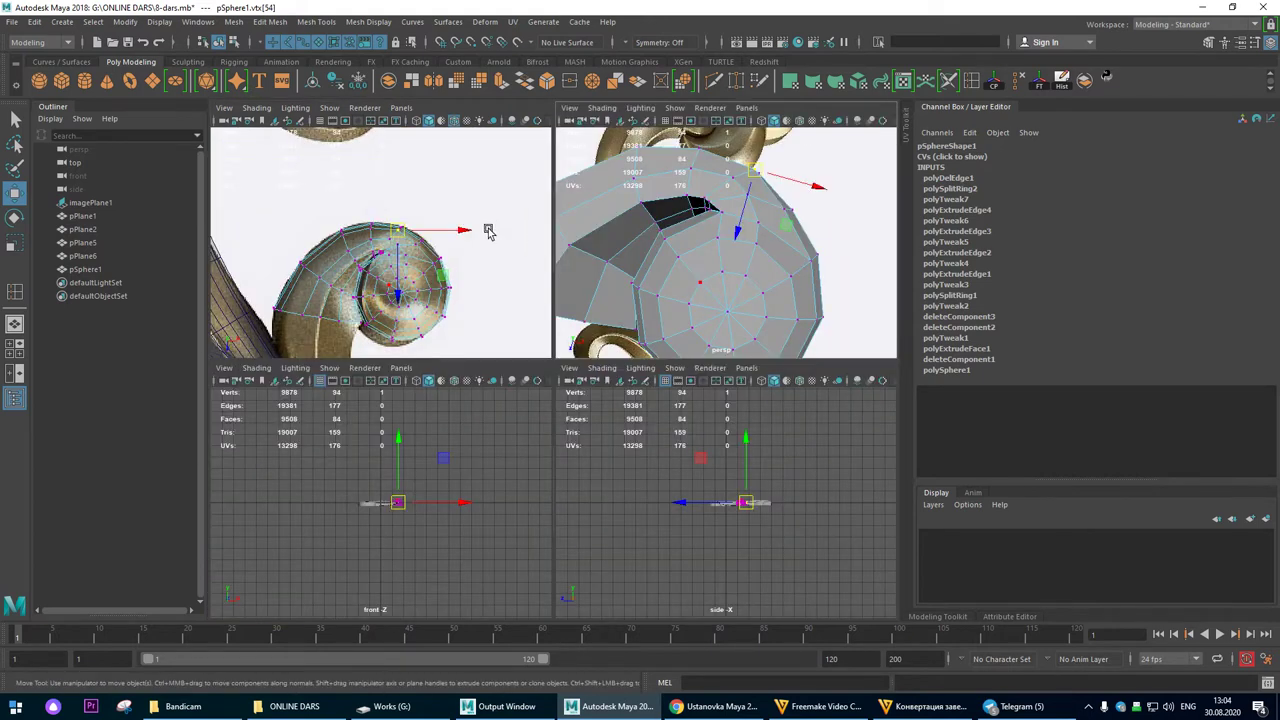
key("space")
scroll(285, 221, "up", 5)
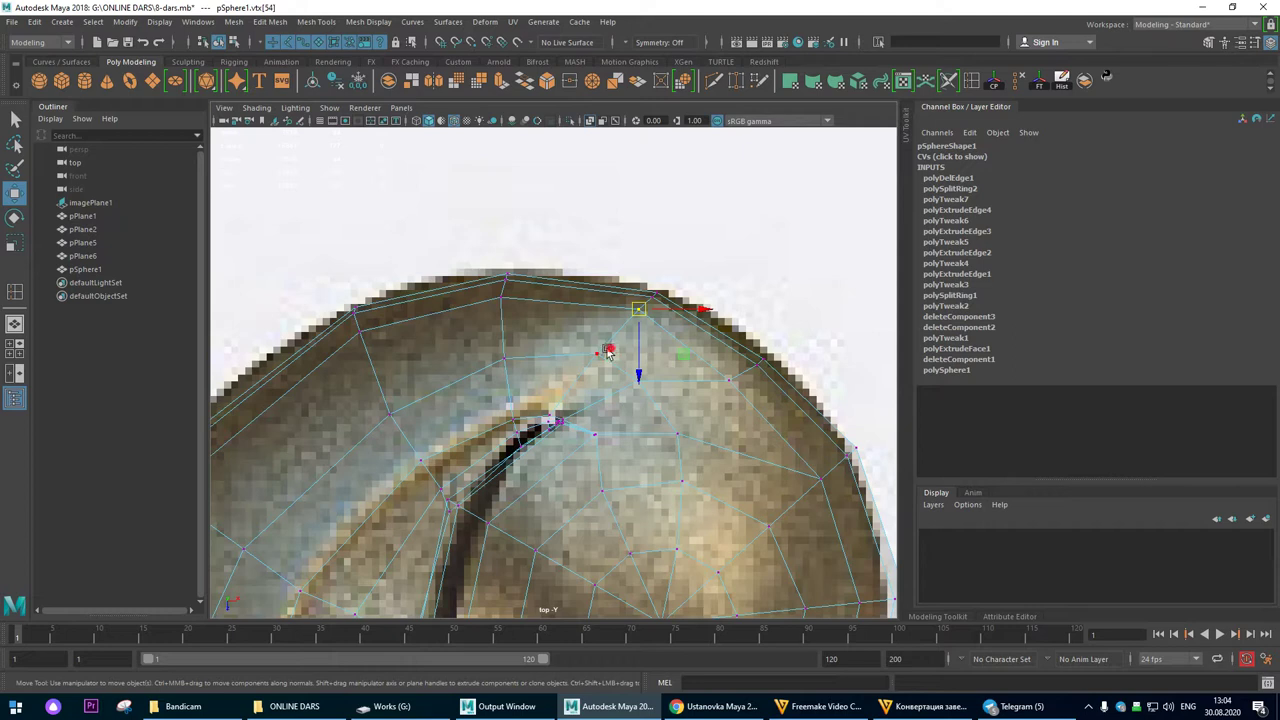
left_click_drag(598, 359, 588, 370)
left_click(638, 308)
mouse_move(638, 308)
left_mouse_down()
mouse_move(634, 319)
mouse_move(647, 311)
left_mouse_up()
left_click(650, 299)
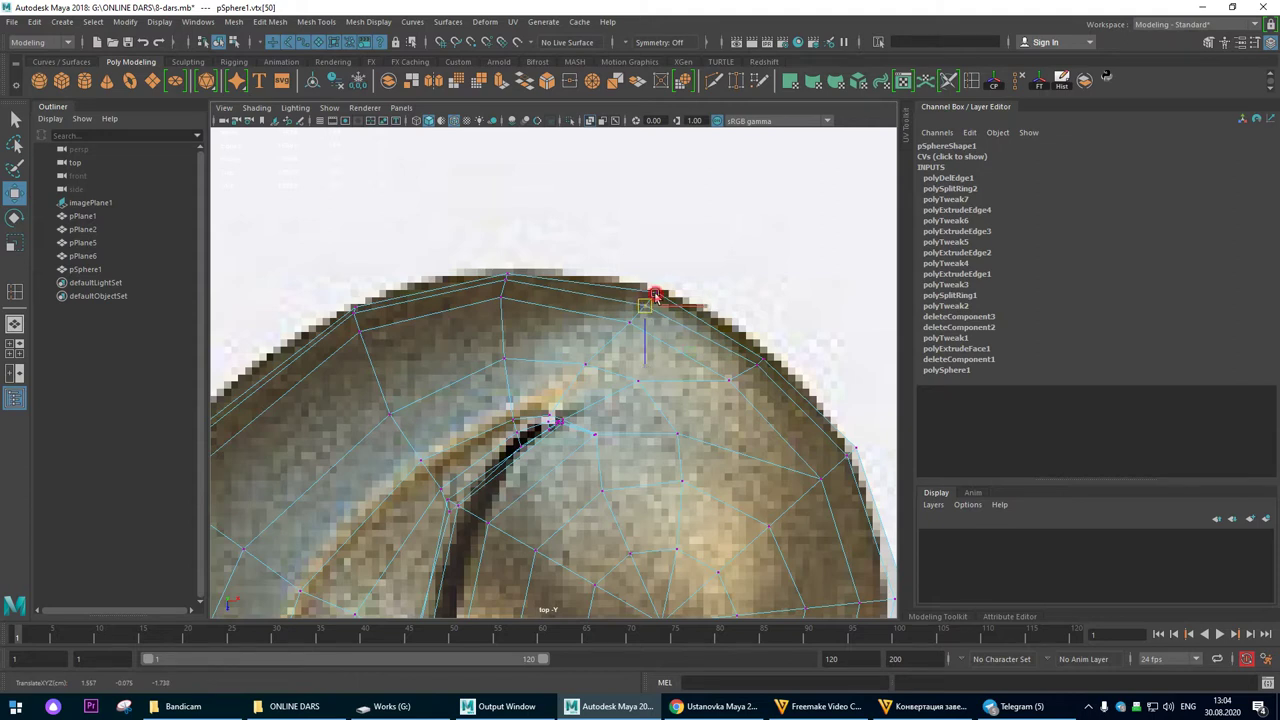
left_click(658, 295)
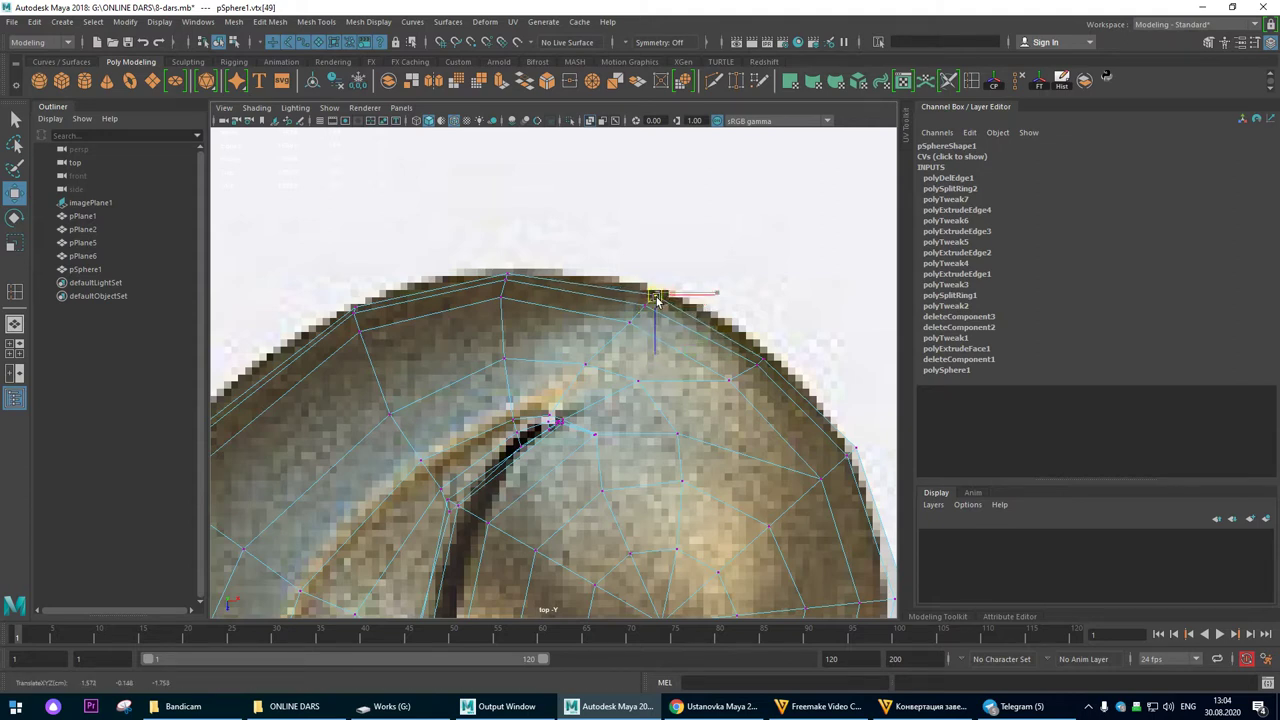
left_click_drag(646, 386, 648, 405)
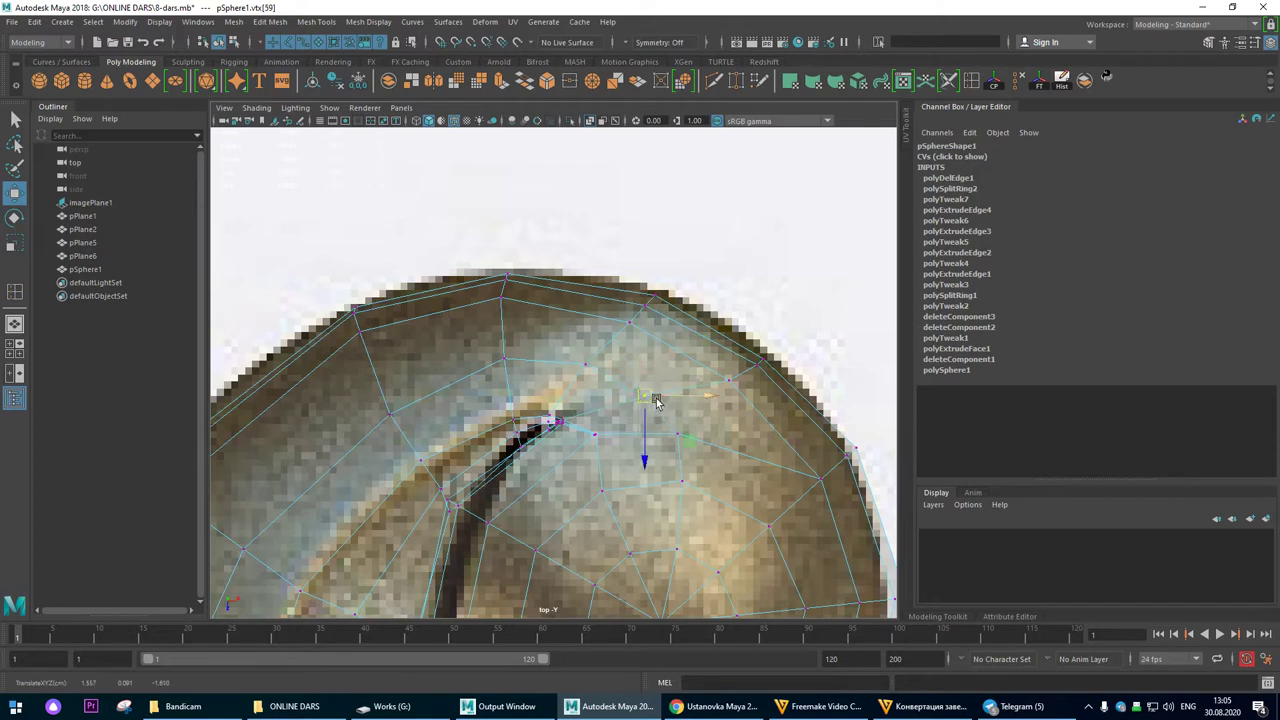
left_click(747, 366)
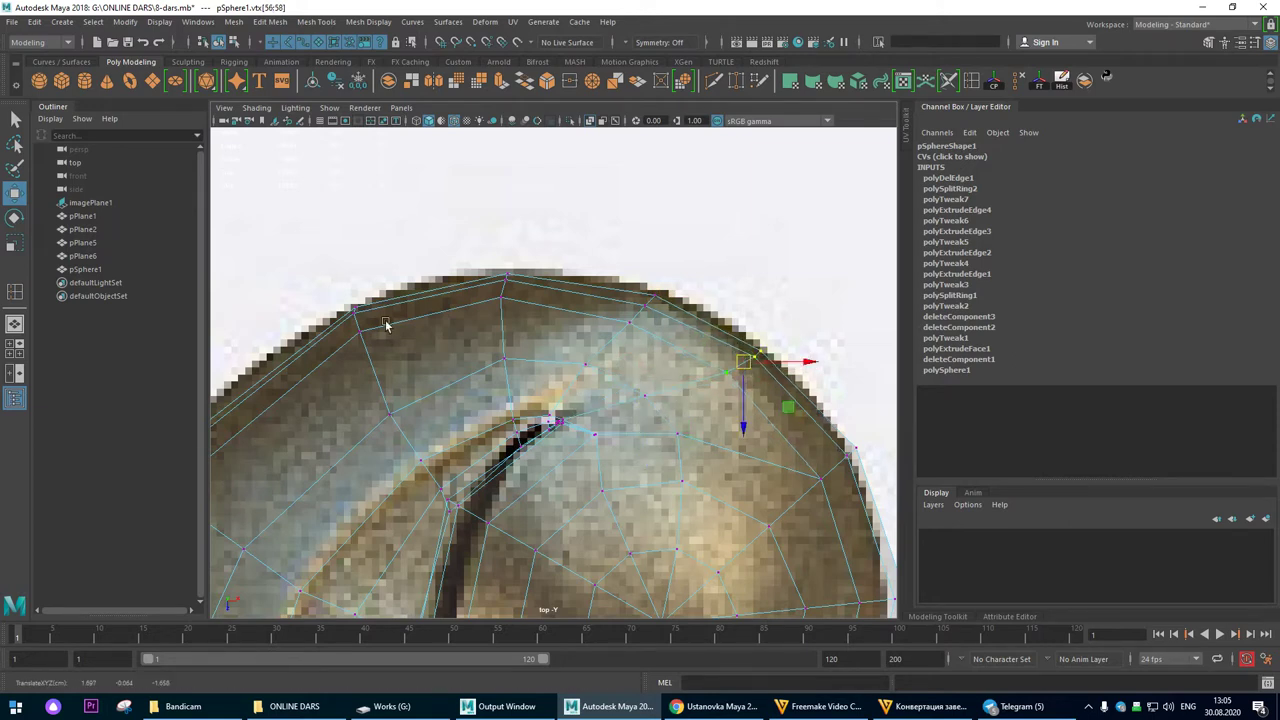
Step: Preview the scroll piece smoothed in the perspective view and examine the ball and crease from several angles
left_click(16, 327)
left_click_drag(681, 354, 768, 332, "alt")
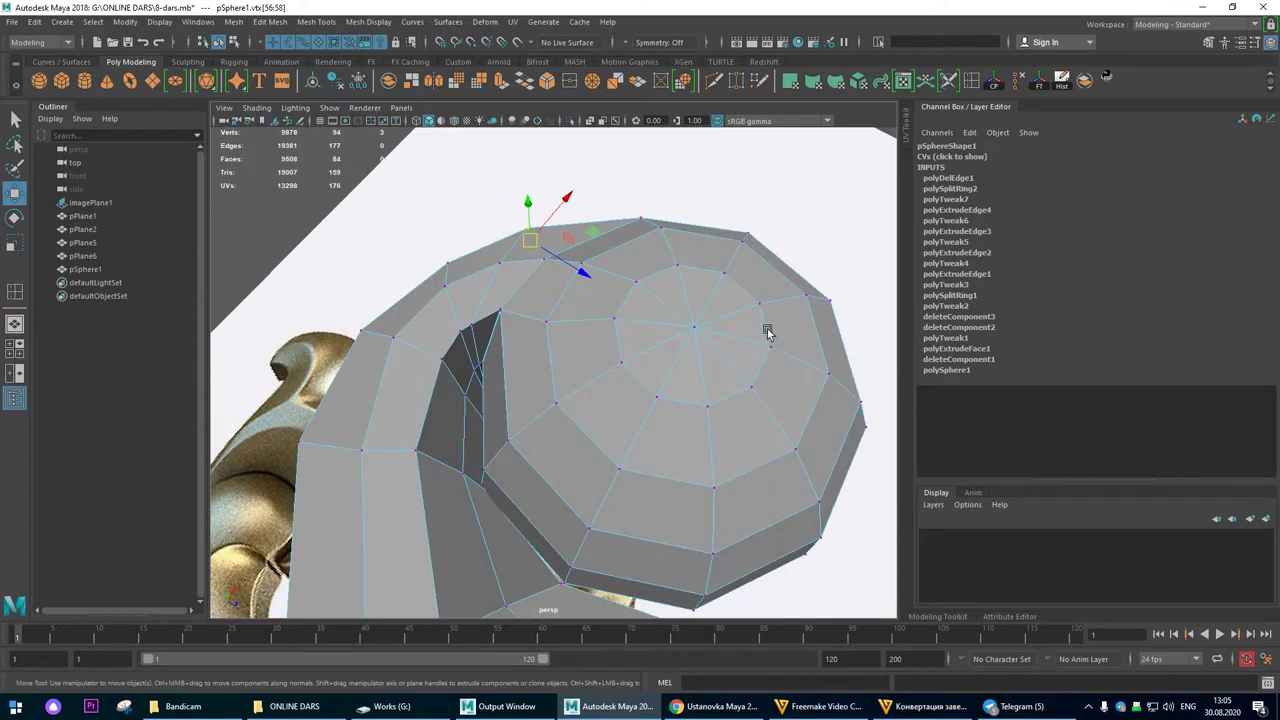
key("3")
right_click_drag(481, 312, 545, 292)
left_click_drag(708, 323, 612, 283, "alt")
scroll(612, 283, "down", 6)
left_click(611, 281)
left_click_drag(574, 406, 497, 437, "alt")
right_click_drag(497, 437, 845, 543, "alt")
left_click_drag(526, 406, 543, 355, "alt")
left_click(503, 305)
Step: Insert an edge loop on the unsmoothed mesh close beside the scroll's ridge that borders the crease
key("1")
left_click_drag(505, 307, 560, 318, "alt")
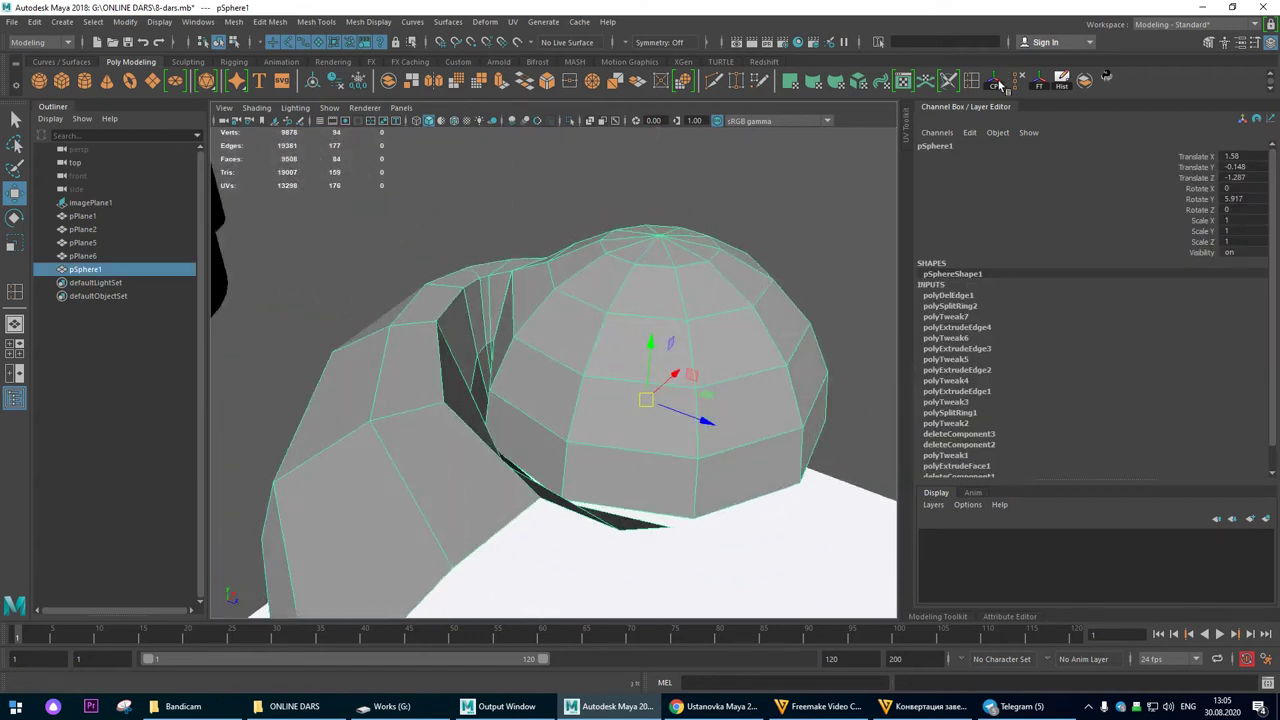
left_click(970, 82)
left_click_drag(400, 486, 404, 397, "alt")
left_click_drag(328, 336, 322, 332)
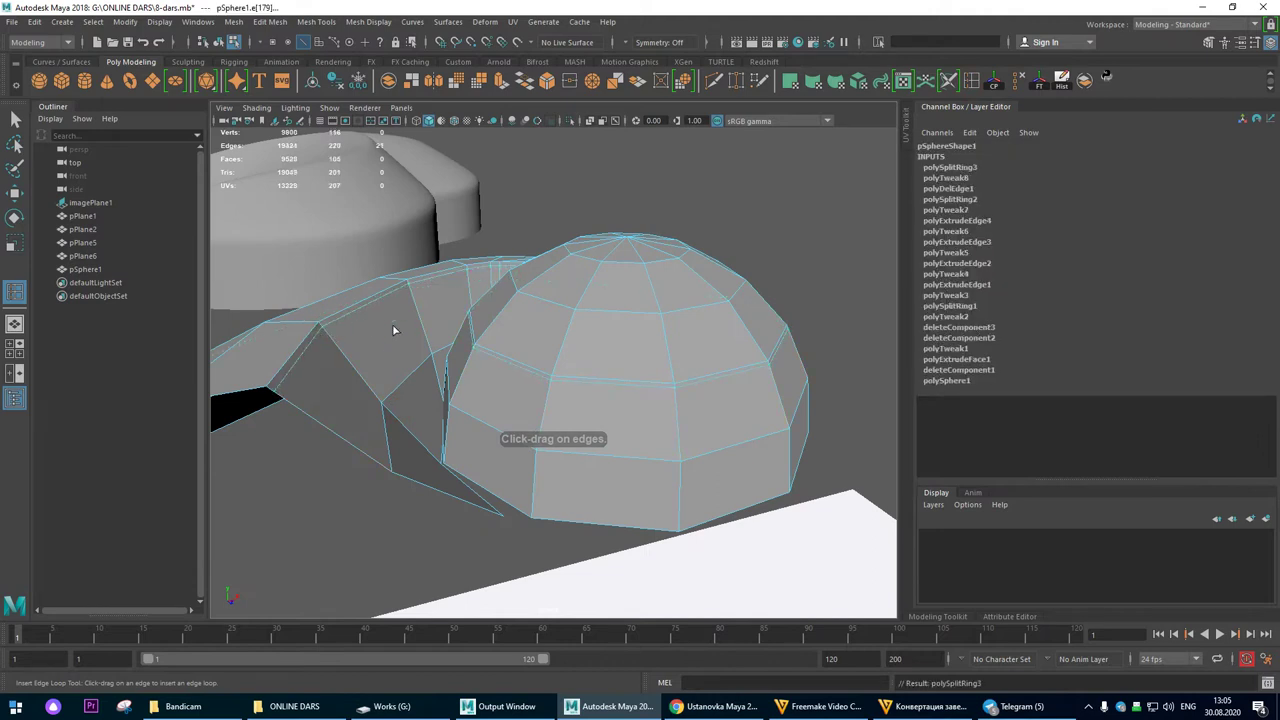
left_click_drag(523, 377, 475, 418, "alt")
left_click(15, 194)
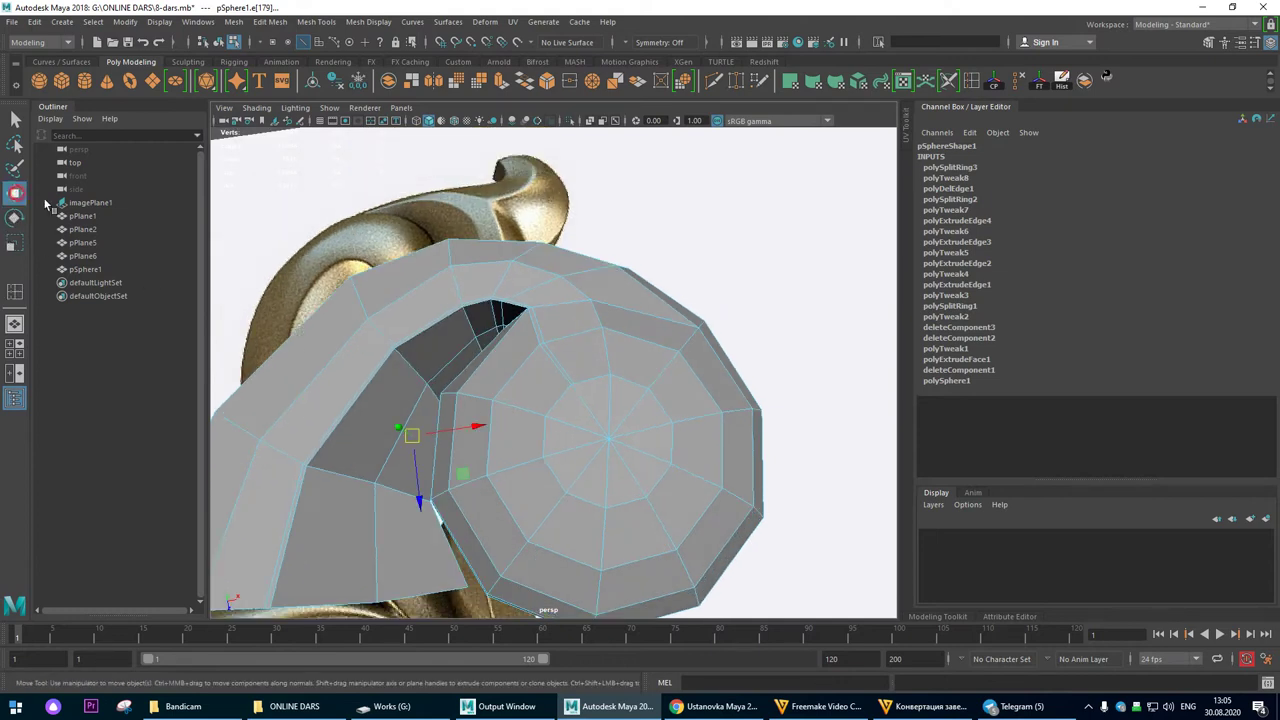
Step: Delete the surplus edges of the new loop on the ball's face beside the crease tip and preview the mesh smoothed
scroll(514, 336, "up", 5)
left_click(526, 288)
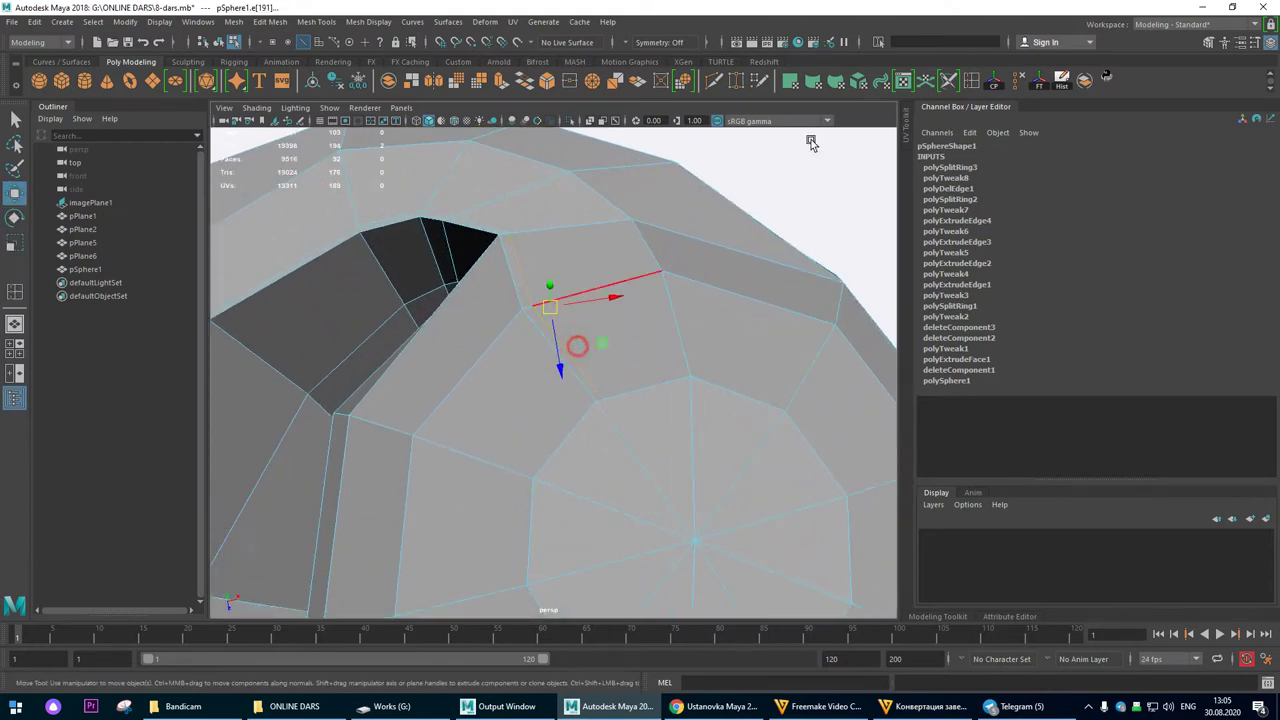
key("Delete")
right_click_drag(556, 268, 650, 224)
key("3")
right_click_drag(757, 358, 570, 350, "alt")
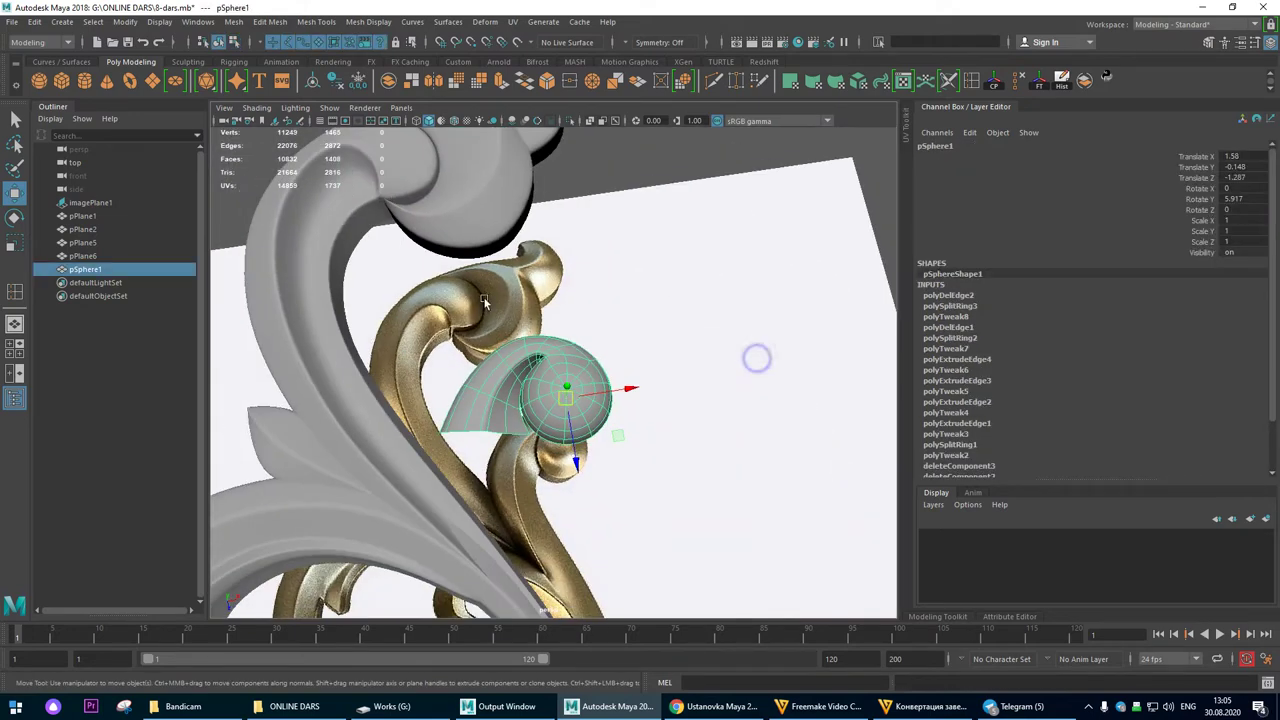
left_click(791, 219)
left_click_drag(641, 335, 497, 250, "alt")
Step: Raise the vertex at the crease tip where the scroll runs into the ball, working on the unsmoothed mesh
left_click(607, 372)
key("1")
right_click_drag(497, 250, 604, 339, "alt")
left_click_drag(604, 339, 625, 287, "alt")
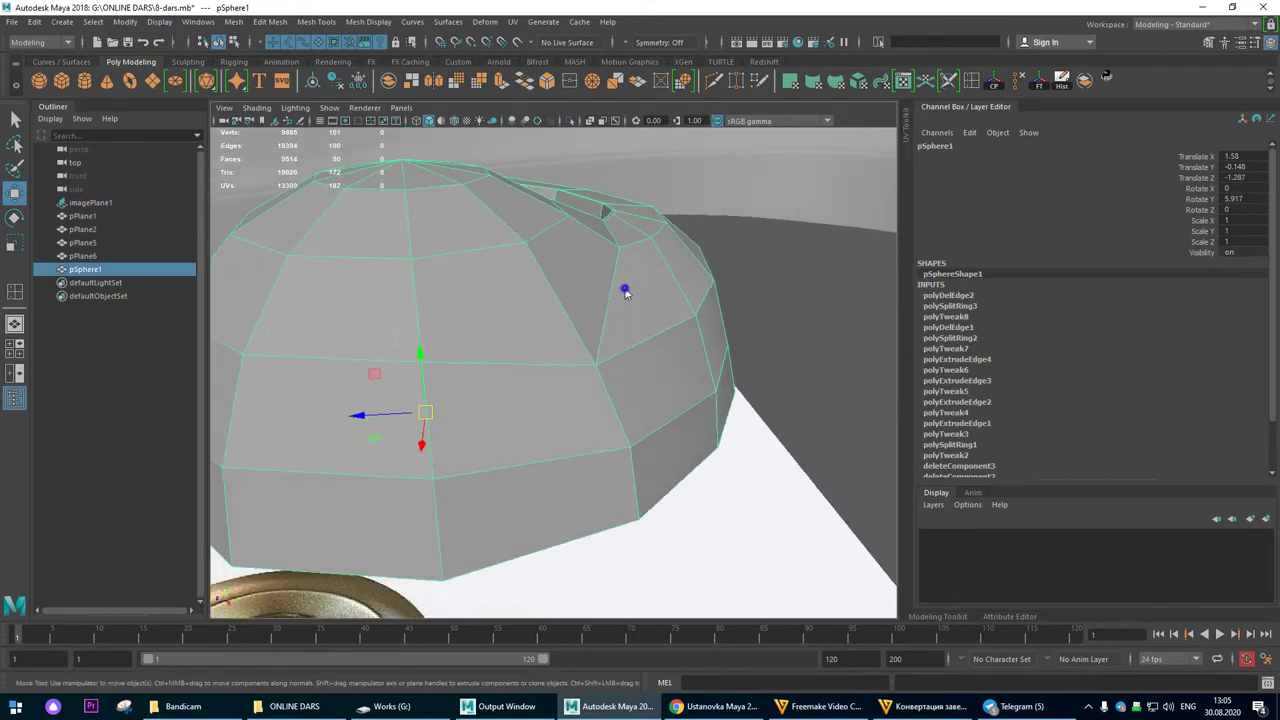
right_click_drag(625, 285, 580, 265)
left_click(618, 257)
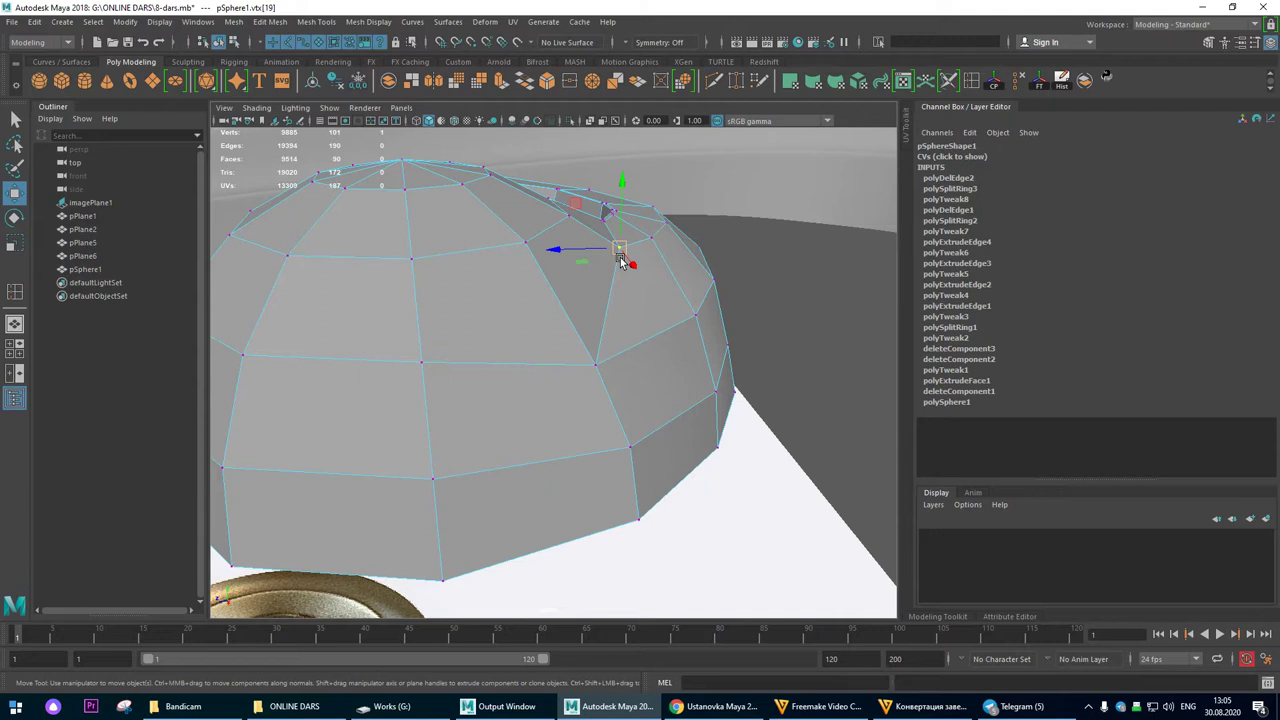
left_click_drag(613, 245, 537, 340, "alt")
left_click_drag(468, 408, 471, 389)
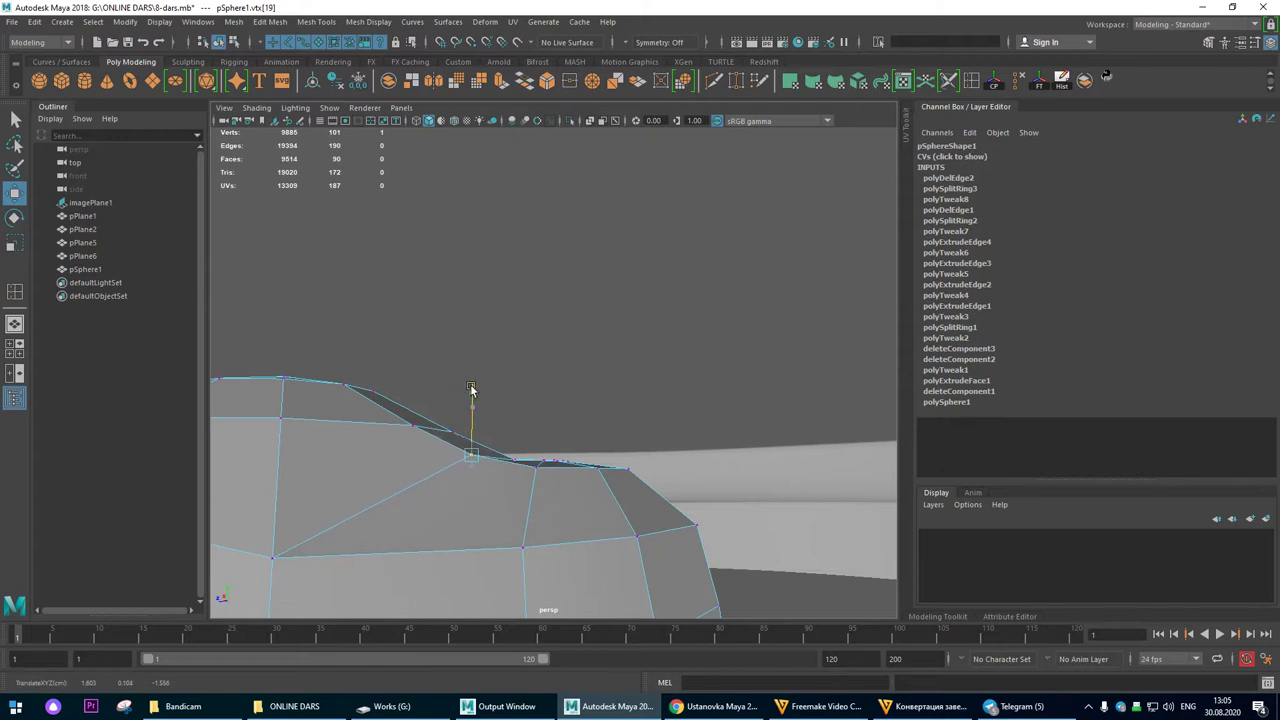
Step: Select the neighbouring vertices at the crease tip and adjust their height to match the raised vertex
left_click(500, 466)
left_click_drag(500, 466, 476, 484, "alt")
left_click_drag(446, 532, 477, 401, "alt")
right_click_drag(500, 482, 520, 497, "alt")
left_click_drag(520, 497, 389, 491, "alt")
middle_click_drag(634, 585, 637, 477, "alt")
left_click_drag(637, 477, 629, 499, "alt")
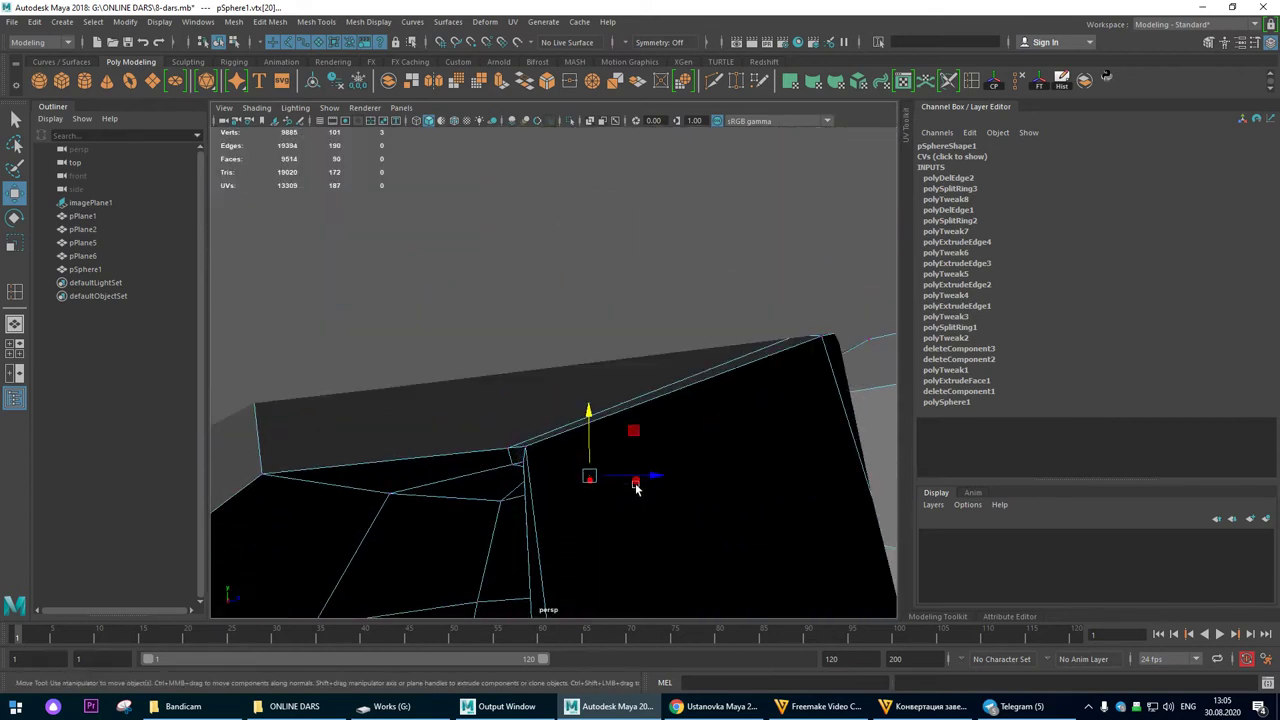
middle_click_drag(719, 483, 777, 442)
Step: Raise the individual vertices along the transition from the ball to the scroll's ridge above the crease
left_click(758, 358)
left_click_drag(617, 440, 646, 458, "alt")
left_click_drag(512, 342, 605, 389)
middle_click_drag(689, 468, 689, 459)
left_click_drag(637, 440, 650, 443, "alt")
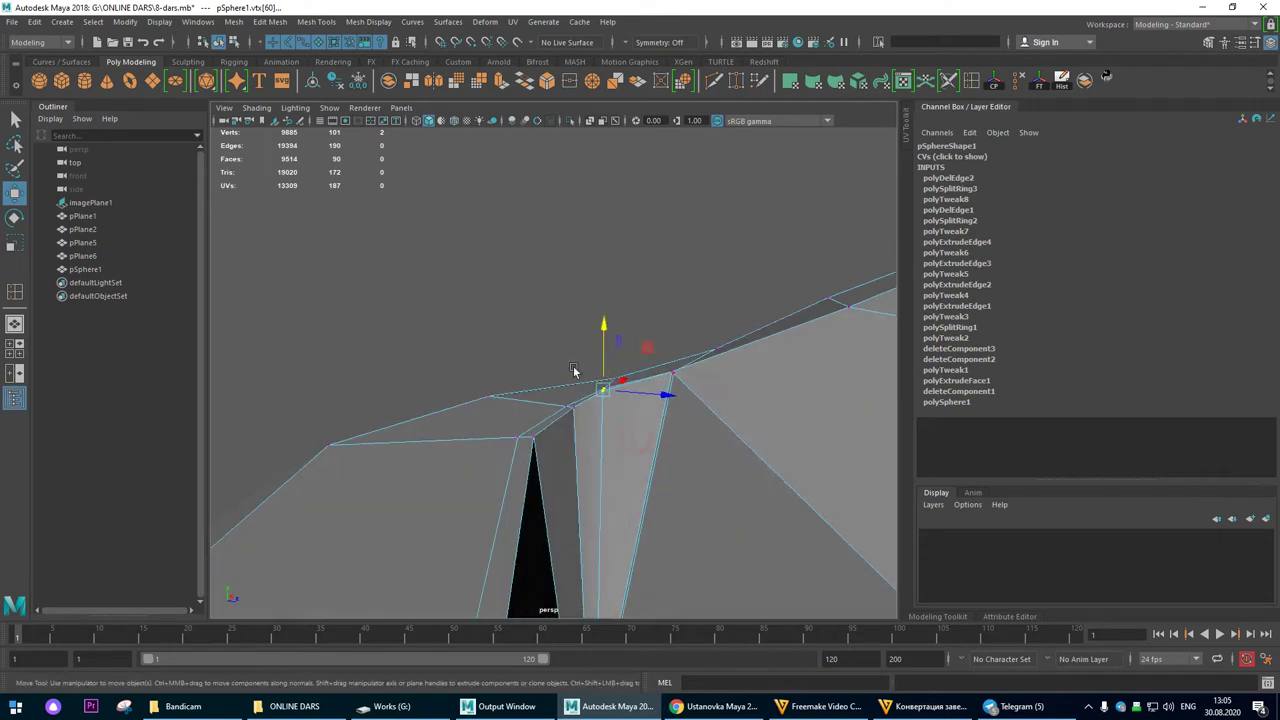
left_click(624, 380)
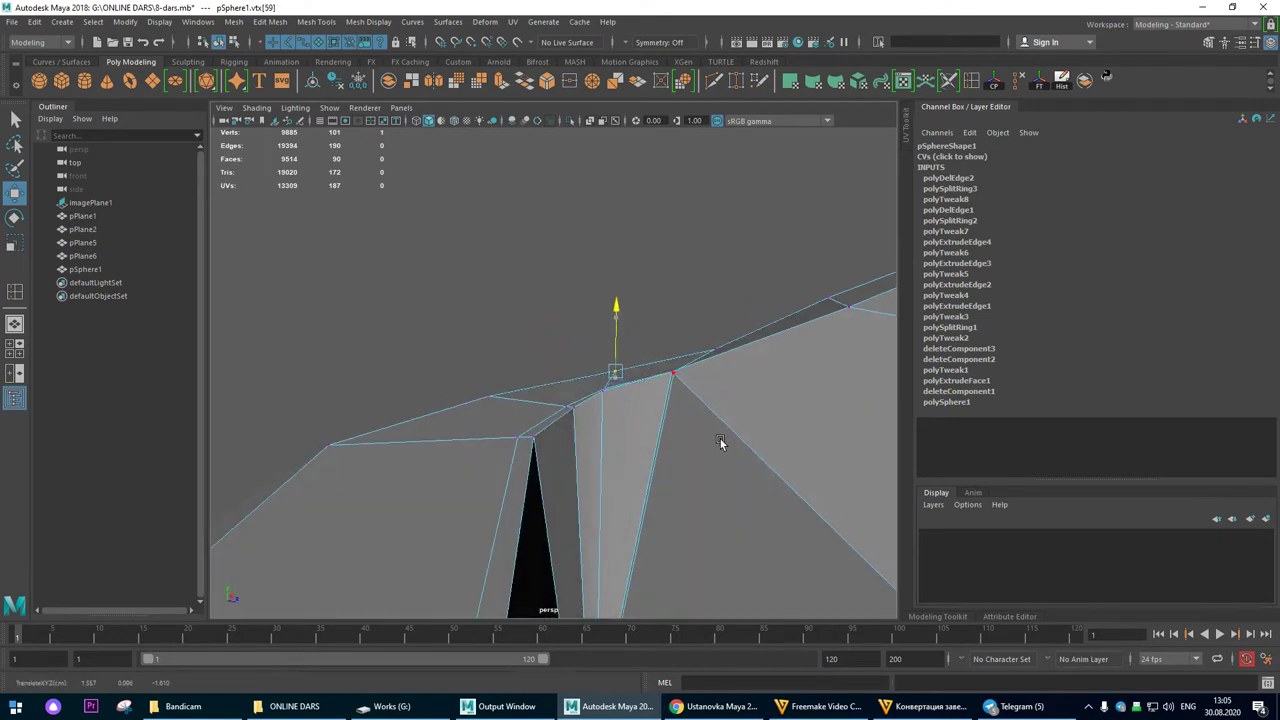
Step: Adjust the height of the remaining ridge vertices above the crease and preview the mesh smoothed
left_click_drag(701, 336, 738, 383)
middle_click_drag(745, 404, 743, 397)
left_click_drag(673, 418, 697, 435, "alt")
mouse_move(698, 446)
left_mouse_down("alt")
mouse_move(700, 480)
mouse_move(711, 467)
left_mouse_up("alt")
middle_click_drag(711, 476, 709, 470)
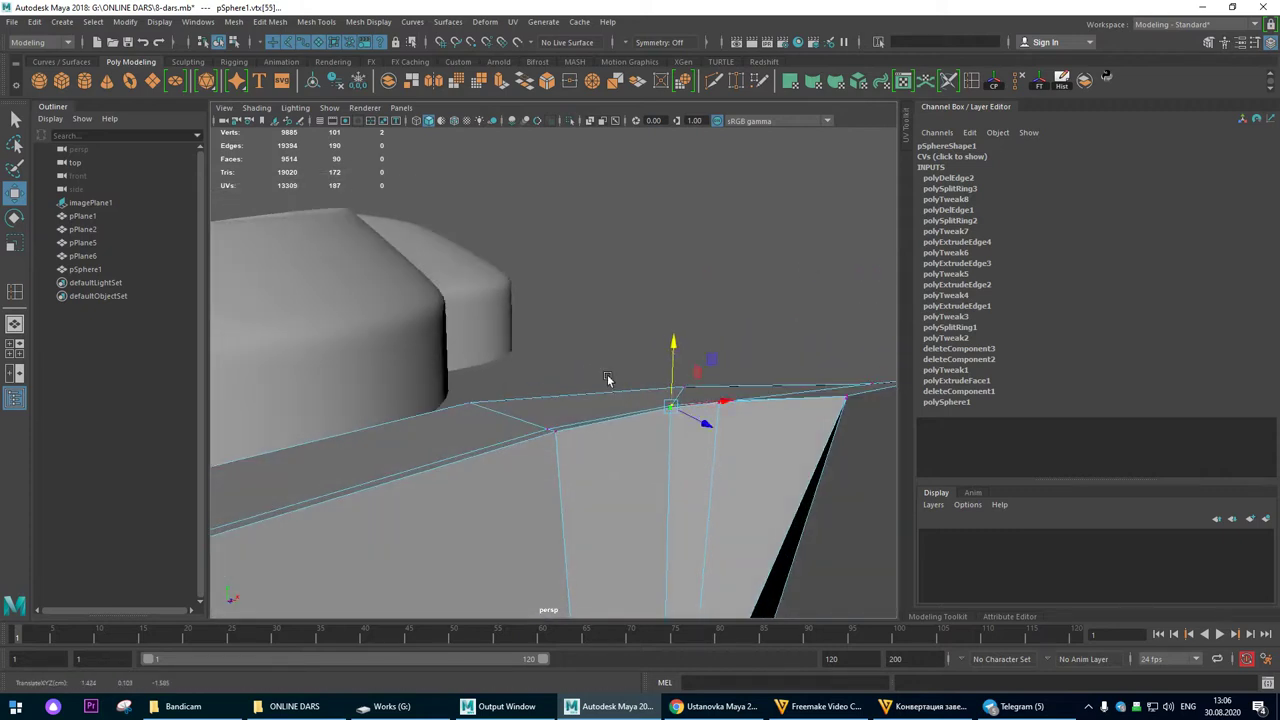
key("3")
right_click_drag(548, 432, 623, 297)
left_click(695, 283)
left_click_drag(797, 388, 638, 381, "alt")
Step: Move the vertices along the crease's upper edge and tip in the top view to follow the reference
left_click(610, 360)
key("1")
right_click_drag(616, 346, 580, 330)
left_click_drag(580, 330, 640, 351, "alt")
left_click(643, 352)
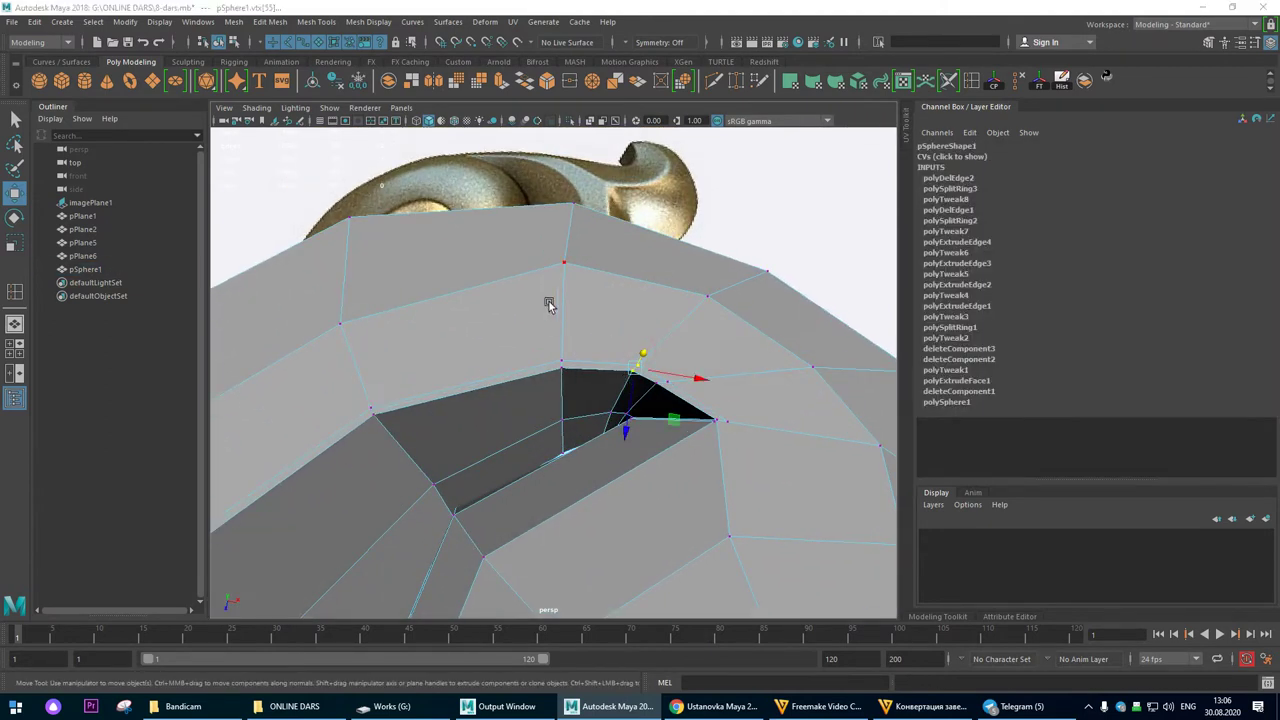
key("space")
key("space")
scroll(746, 486, "up", 8)
middle_click_drag(650, 391, 651, 267, "alt")
right_click_drag(651, 267, 592, 396, "alt")
left_click_drag(569, 401, 545, 440)
left_click_drag(641, 402, 588, 444)
left_click(615, 441, "shift")
left_click(556, 463)
left_click_drag(461, 383, 418, 423)
right_click_drag(575, 420, 437, 399, "alt")
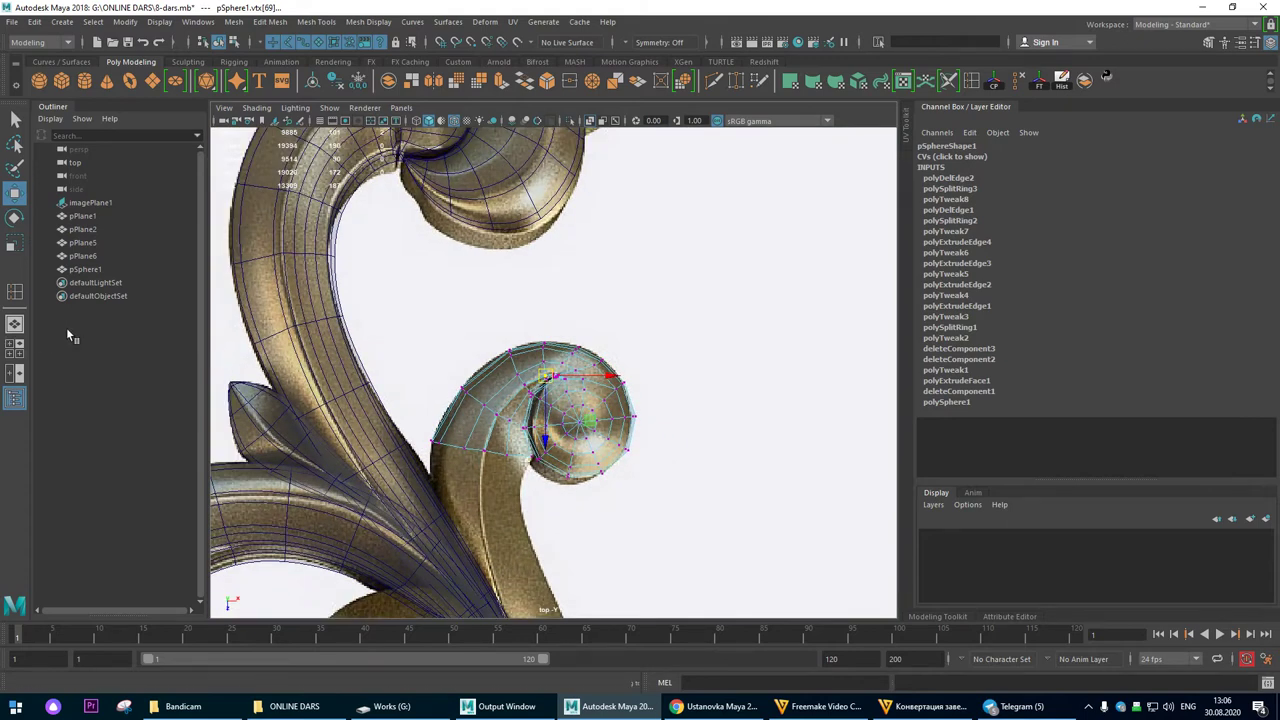
Step: Preview the piece smoothed in the perspective view and examine the crease, ball and open end of the scroll
left_click(15, 322)
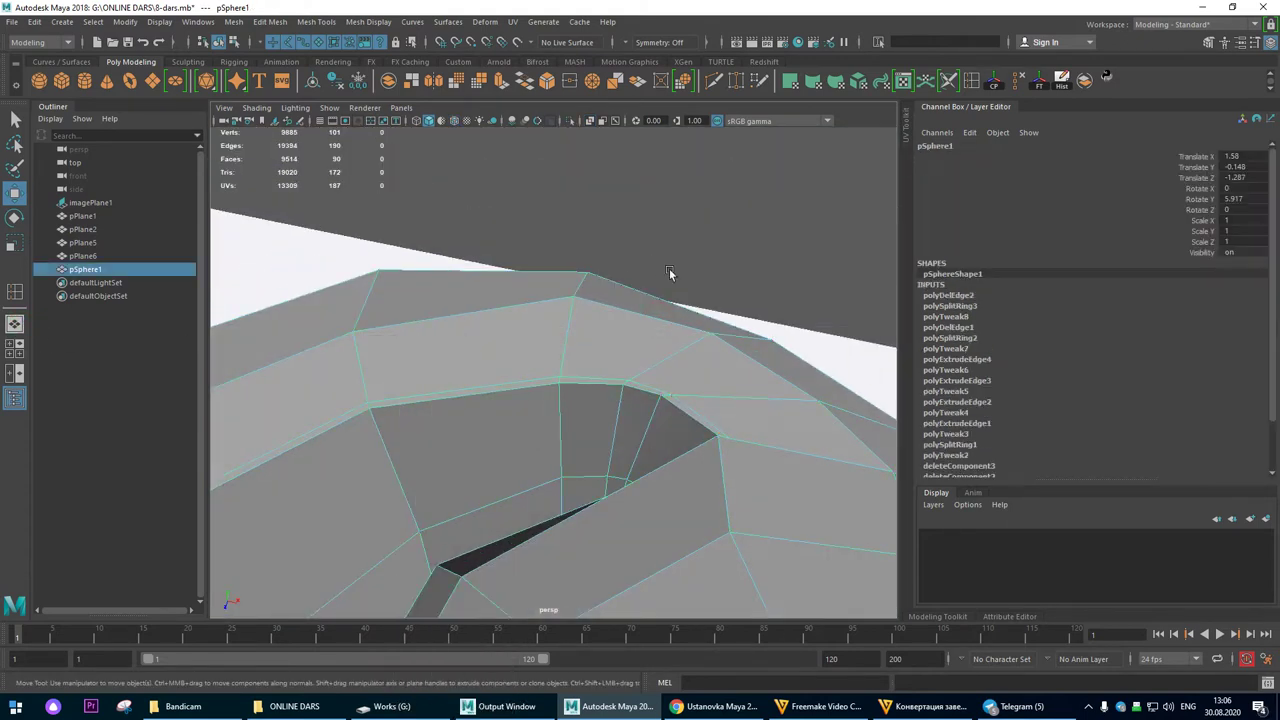
key("3")
left_click(755, 236)
right_click_drag(769, 377, 443, 374, "alt")
left_click_drag(443, 374, 399, 450, "alt")
right_click_drag(399, 450, 686, 420, "alt")
left_click_drag(686, 420, 597, 386, "alt")
right_click_drag(597, 386, 657, 455, "alt")
left_click_drag(657, 455, 492, 353, "alt")
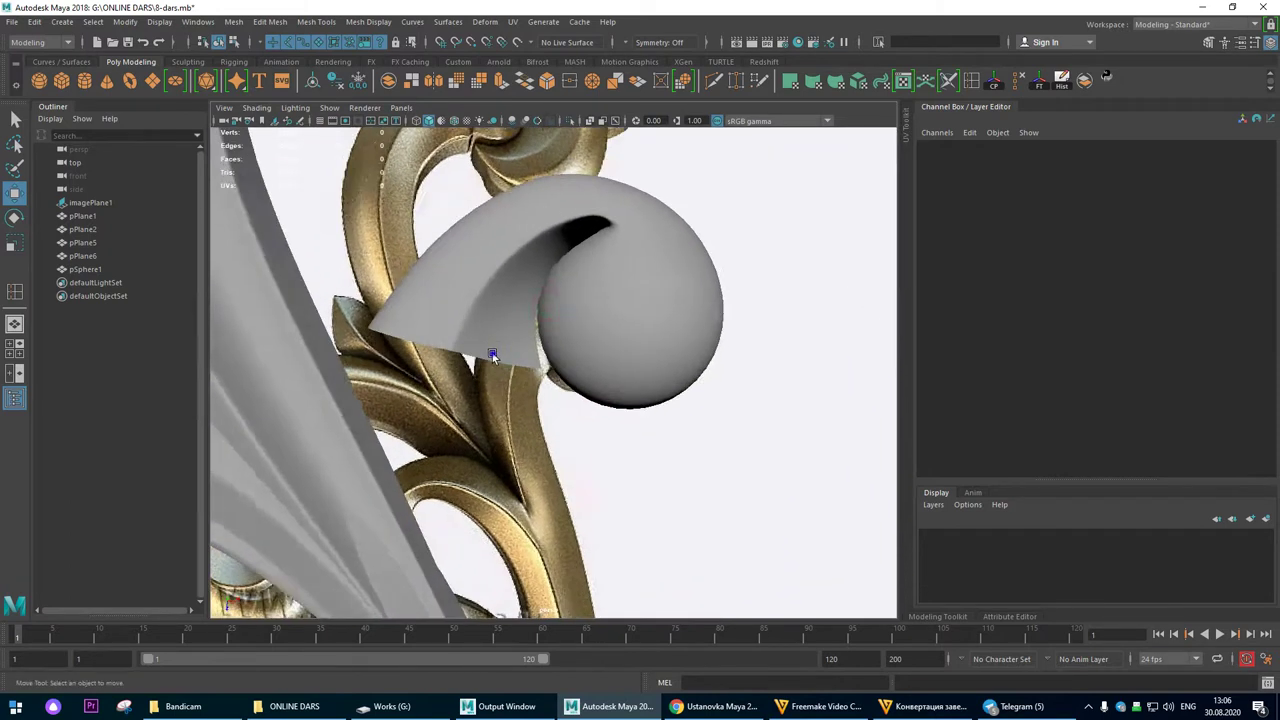
right_click_drag(492, 353, 570, 375, "alt")
Step: Move the scroll's inner border vertices beside the ball sideways toward it to close the gap
left_click(460, 303)
key("1")
right_click_drag(488, 287, 450, 288)
left_click_drag(501, 342, 612, 384)
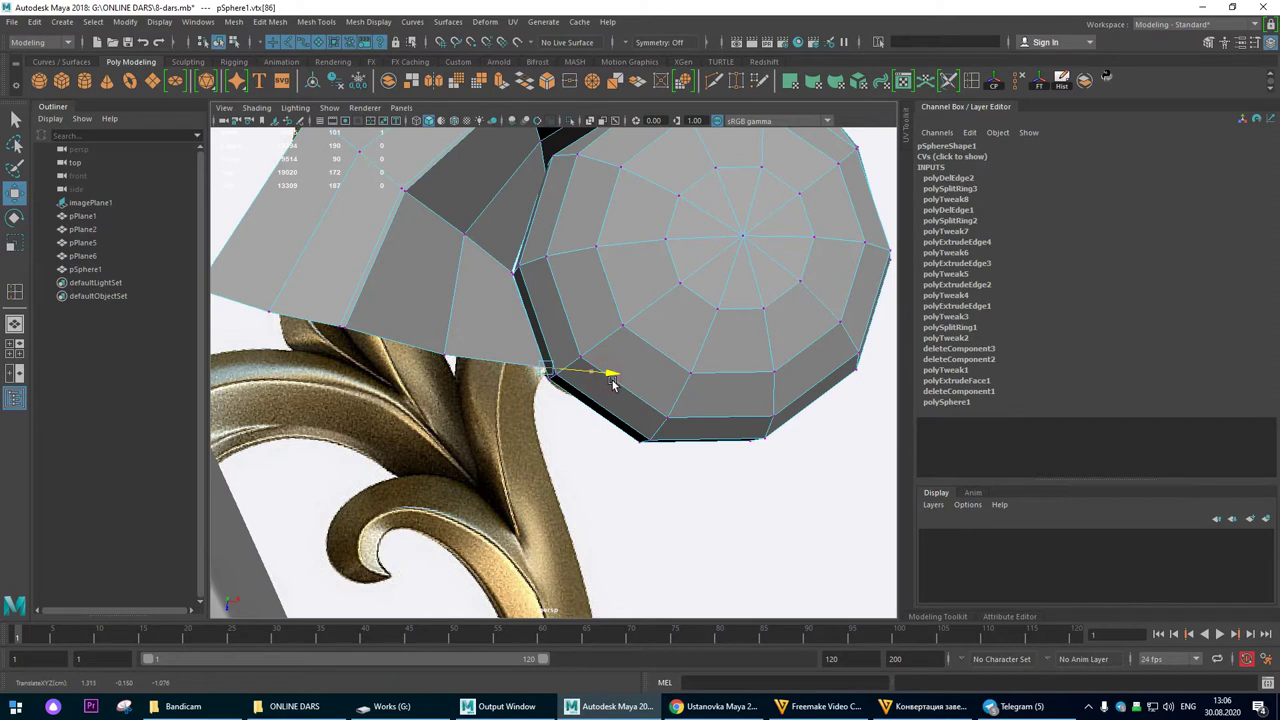
left_click(510, 278)
right_click_drag(376, 181, 434, 254, "alt")
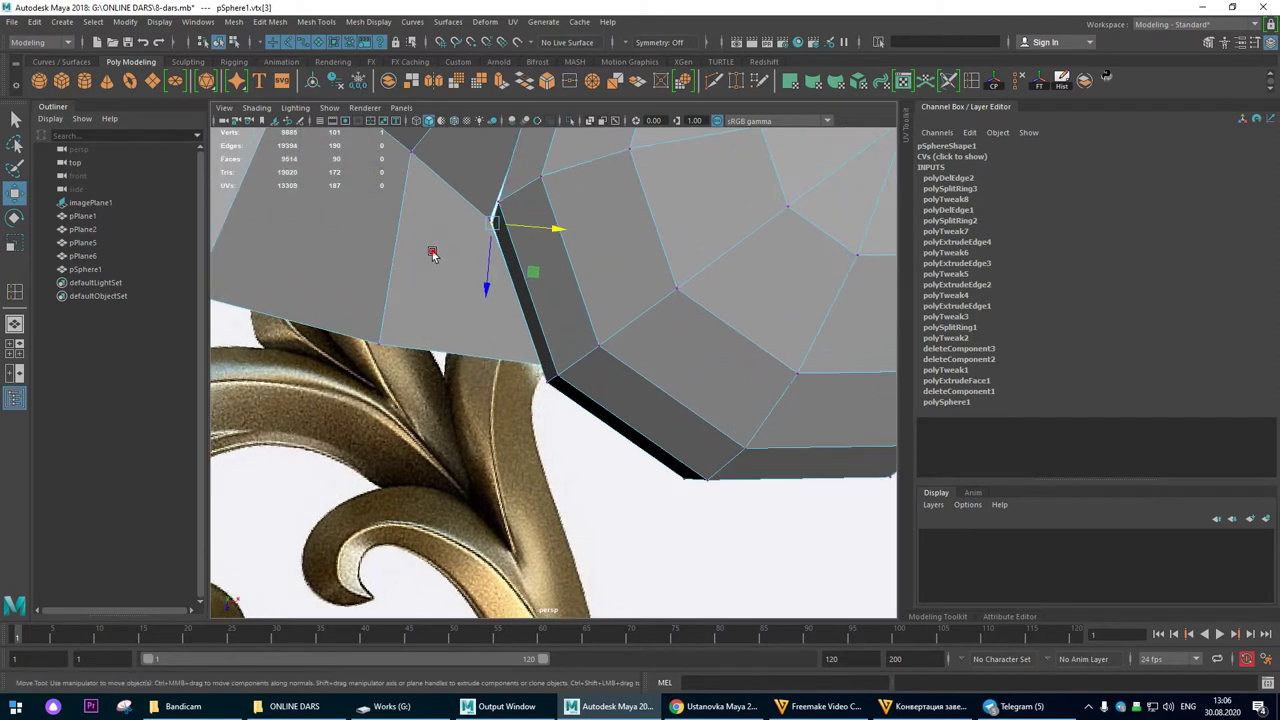
left_click_drag(434, 254, 440, 249, "alt")
middle_click_drag(602, 261, 607, 267)
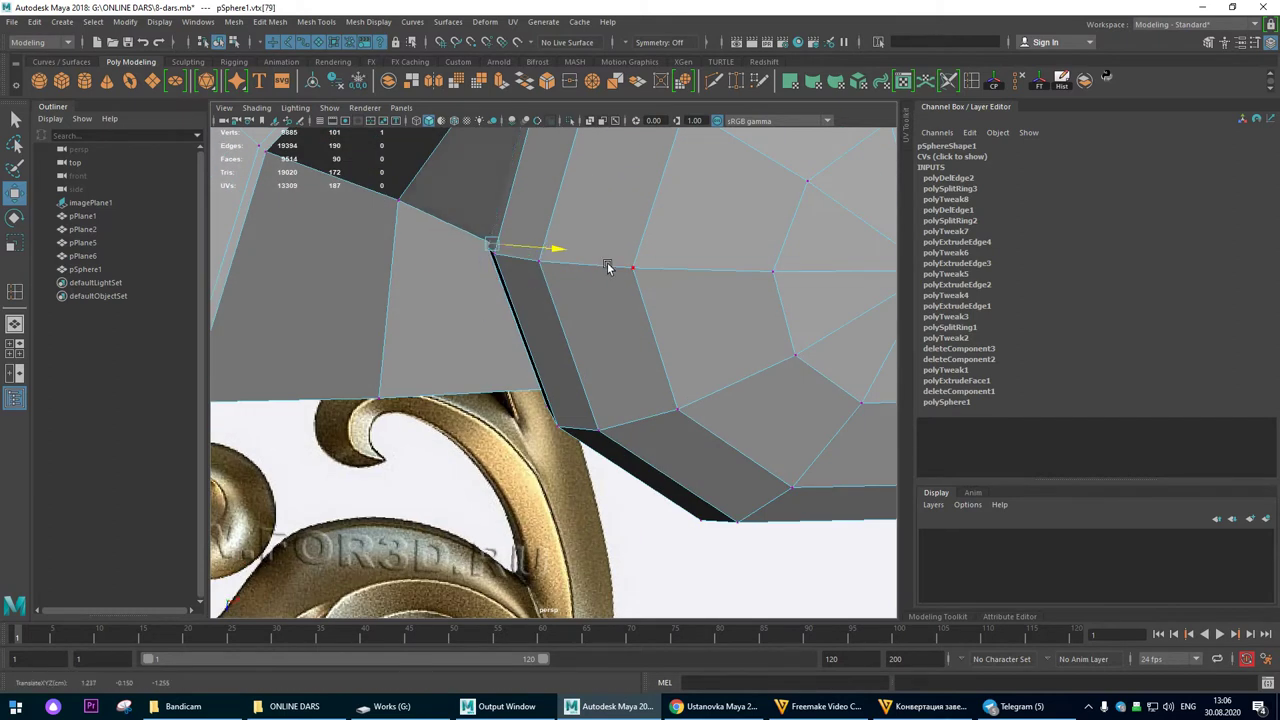
Step: Preview the scroll piece smoothed and delete its construction history
key("3")
right_click_drag(443, 183, 508, 163)
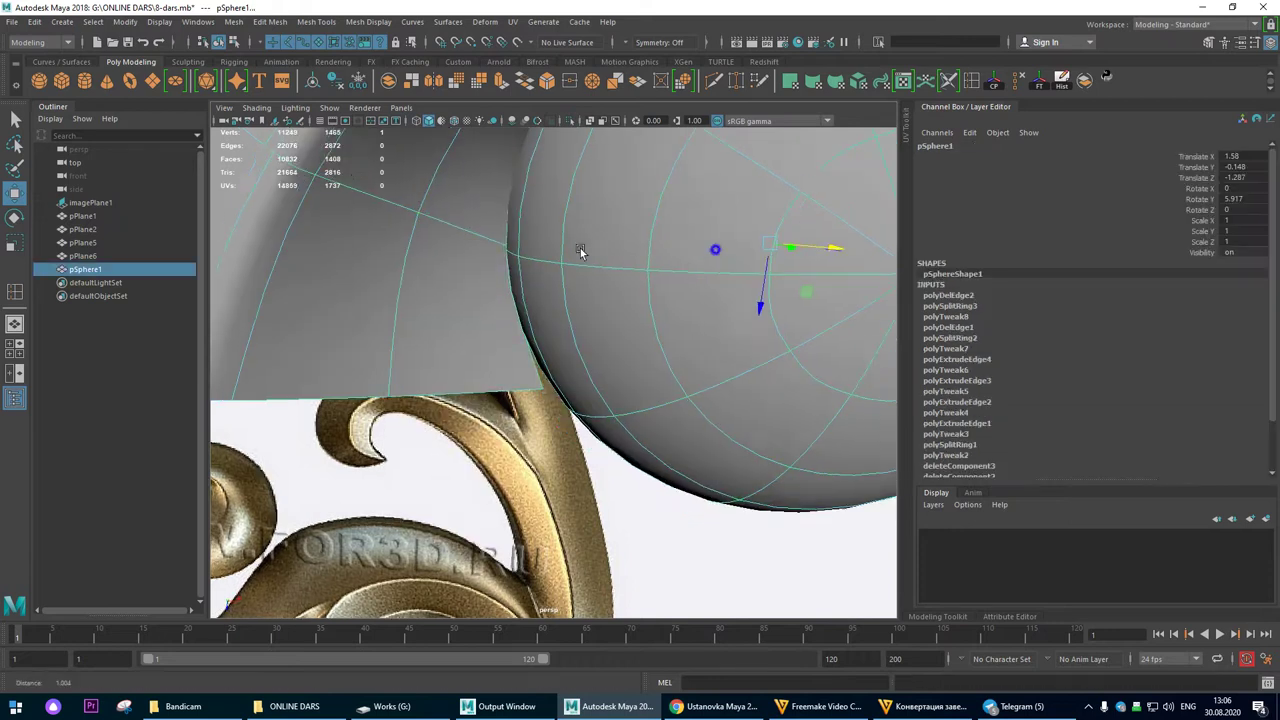
right_click_drag(580, 251, 543, 203, "alt")
left_click_drag(543, 203, 548, 188, "alt")
left_click(753, 174)
left_click(594, 313)
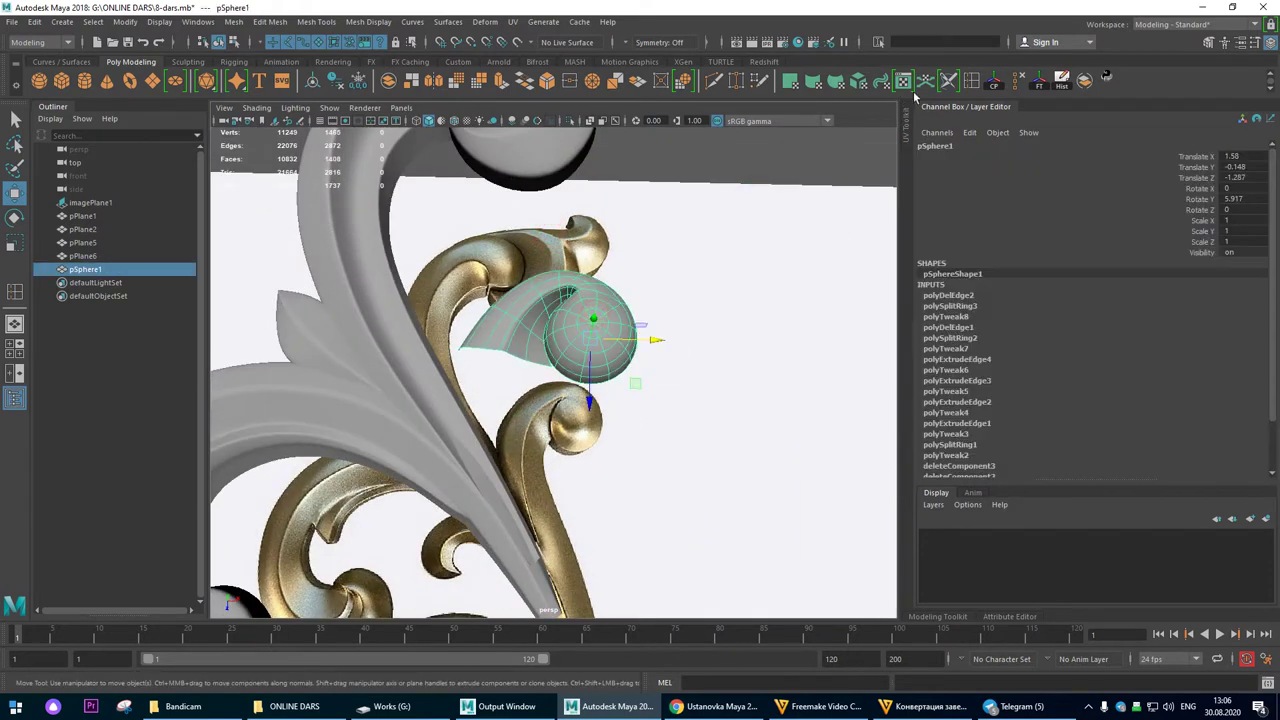
left_click(1063, 84)
left_click_drag(622, 350, 434, 364, "alt")
left_click(716, 202)
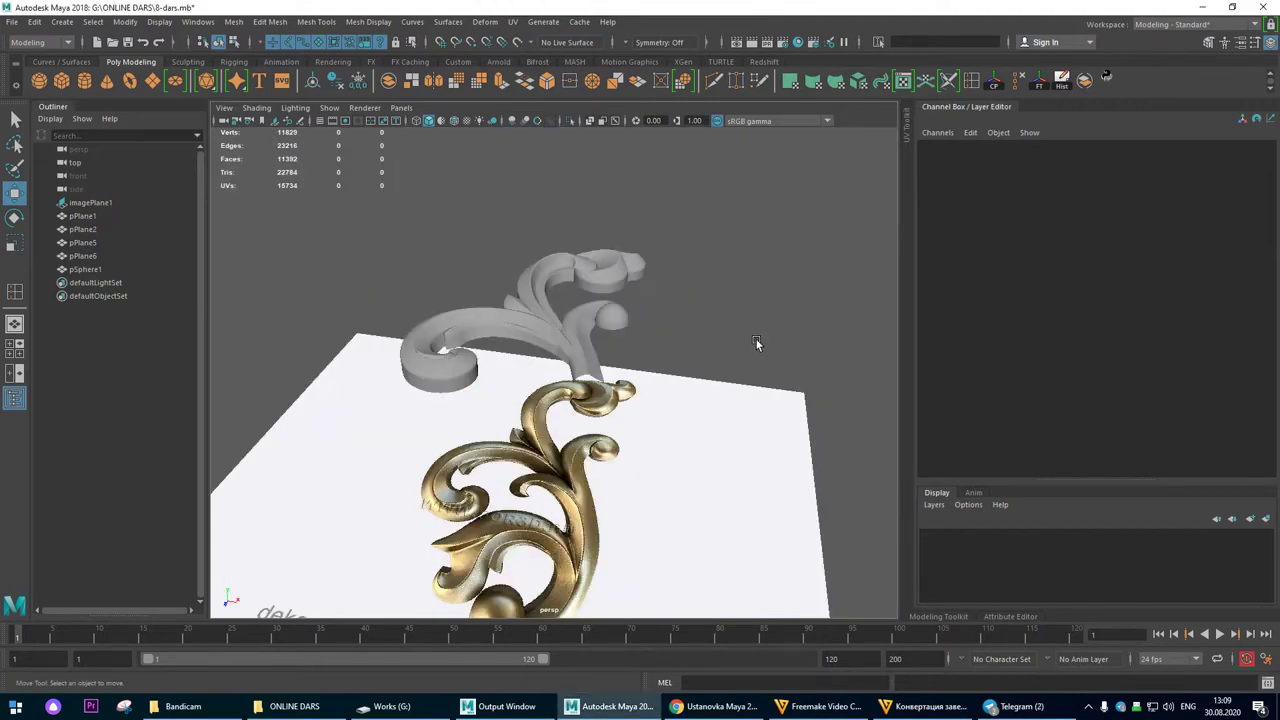
mouse_move(724, 6)
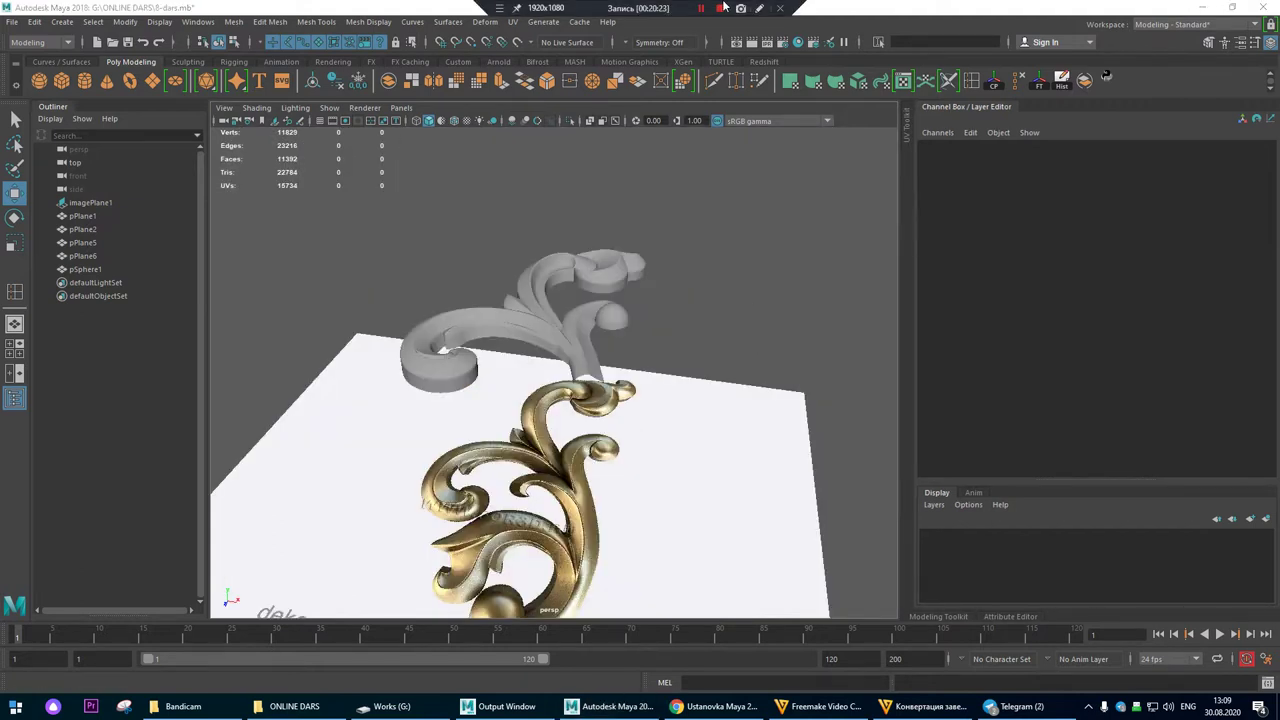
Step: Select the small ball-ended scroll and, in the top view, shift the vertex between its ridge and the ball sideways toward the ridge
left_click_drag(706, 354, 674, 403, "alt")
right_click_drag(627, 406, 729, 374, "alt")
left_click(651, 323)
left_click(625, 331)
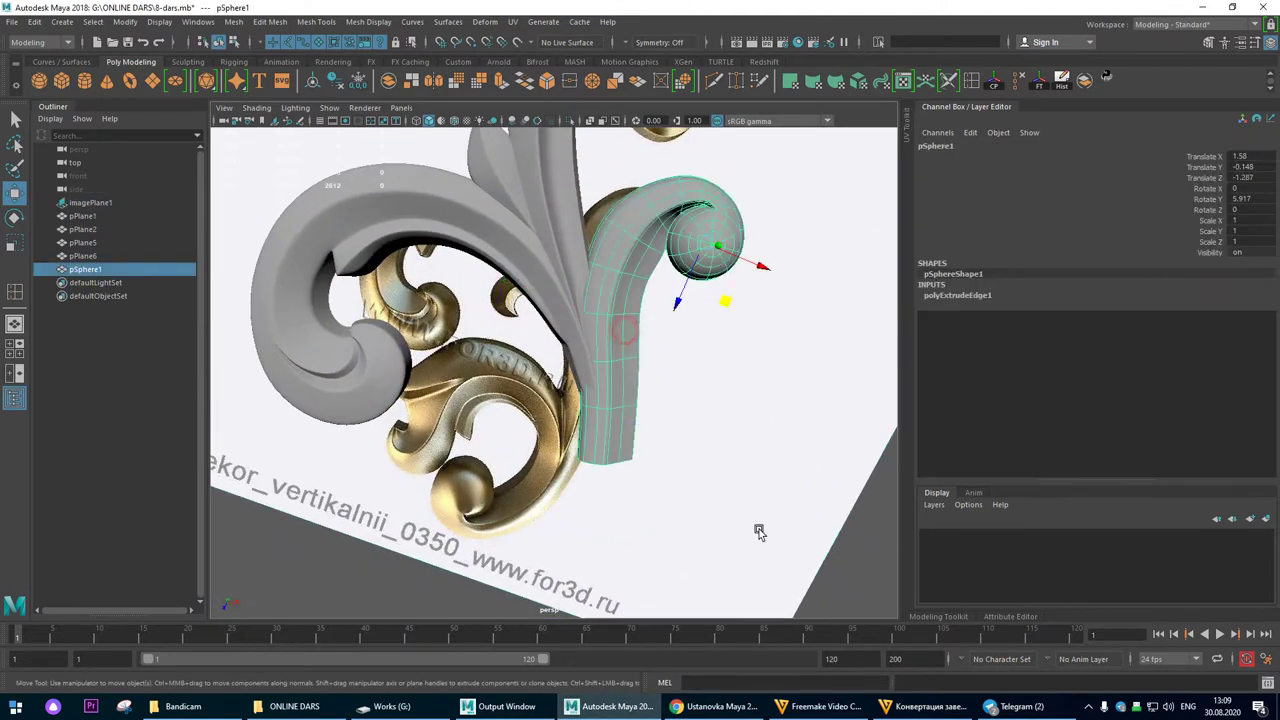
left_click(670, 340)
left_click(641, 300)
key("space")
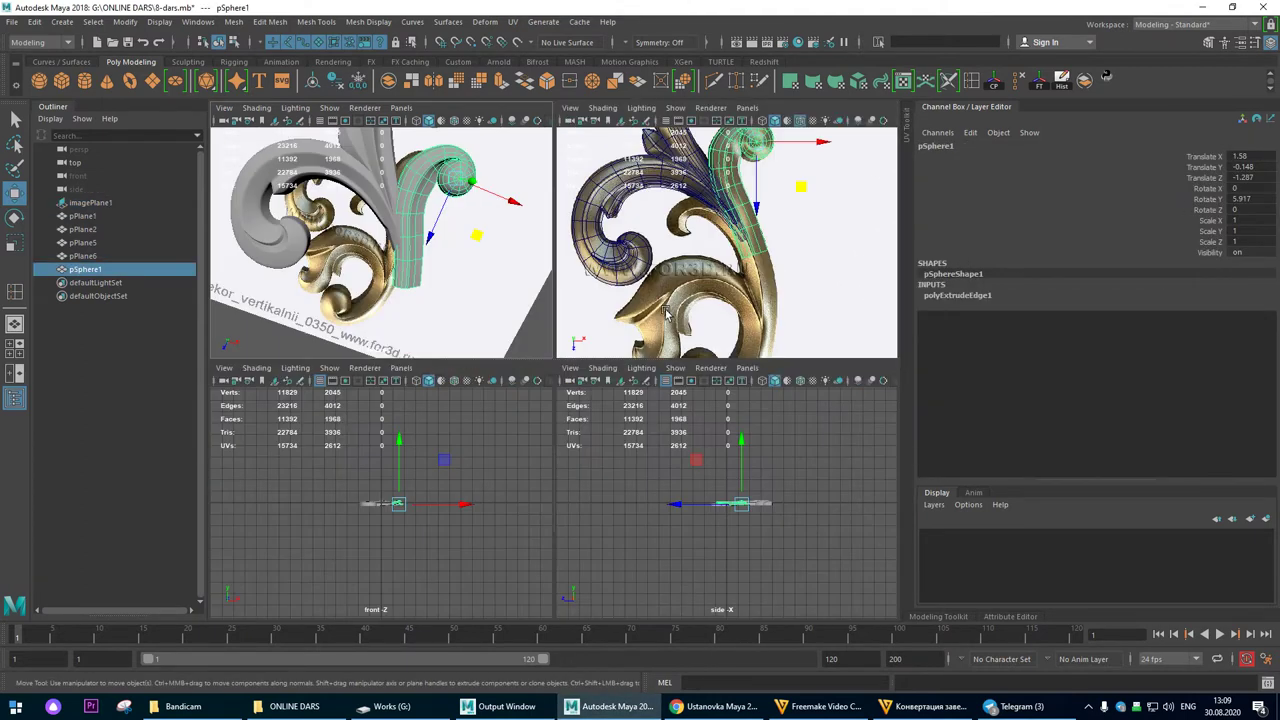
key("space")
scroll(575, 252, "up", 6)
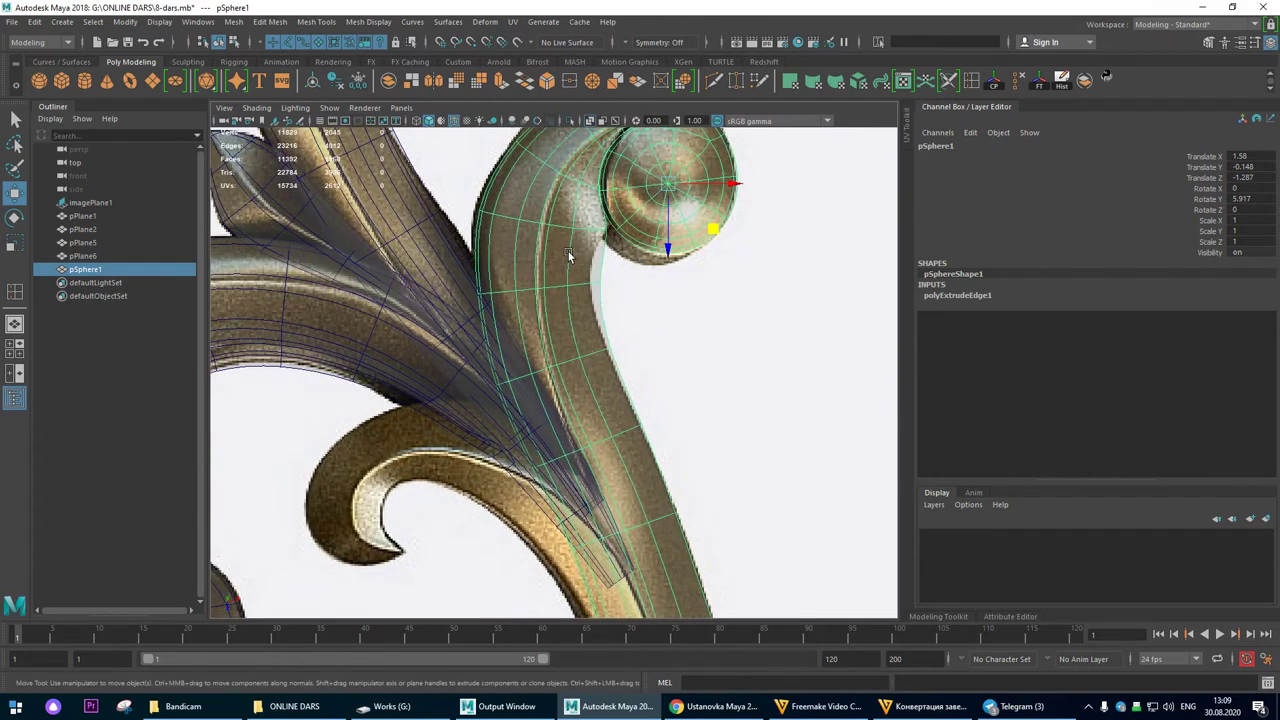
right_click_drag(490, 218, 484, 219)
right_click_drag(523, 254, 617, 280, "alt")
middle_click_drag(555, 217, 549, 343, "alt")
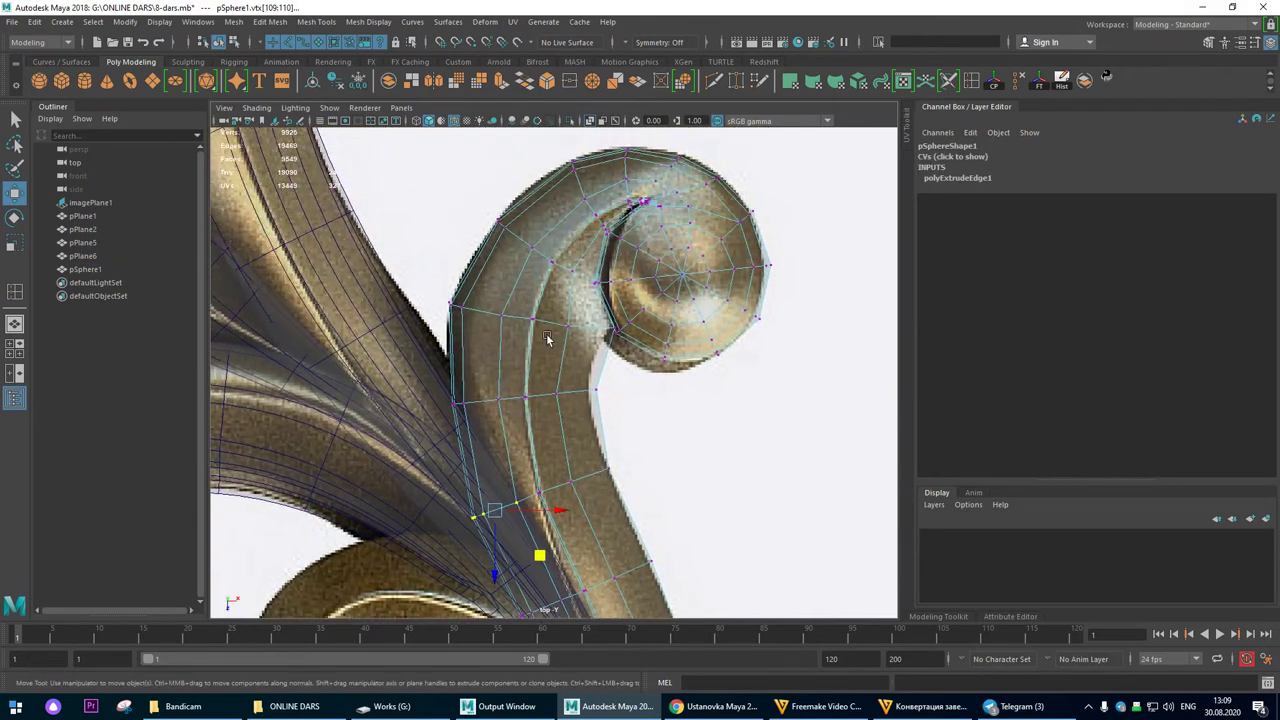
right_click_drag(470, 310, 545, 306, "alt")
left_click_drag(590, 333, 588, 332)
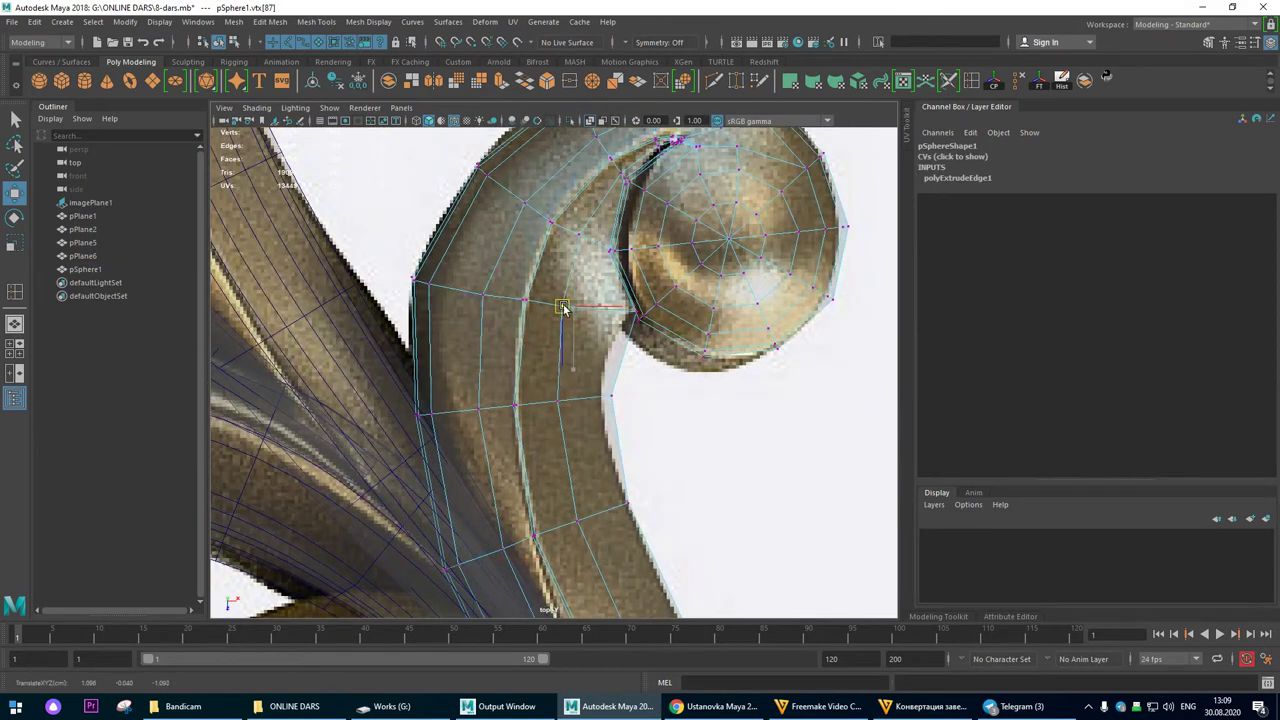
Step: Reposition the scroll's inner border vertices and their neighbours below the ball to follow the reference stem
left_click(633, 333)
key("b")
left_click_drag(561, 322, 628, 315)
left_click(613, 398)
left_click_drag(613, 398, 555, 403)
left_click(560, 404)
key("b")
left_click_drag(660, 486, 570, 531)
left_click(625, 503)
Step: Return the scroll piece to object selection and save the scene
scroll(625, 503, "down", 8)
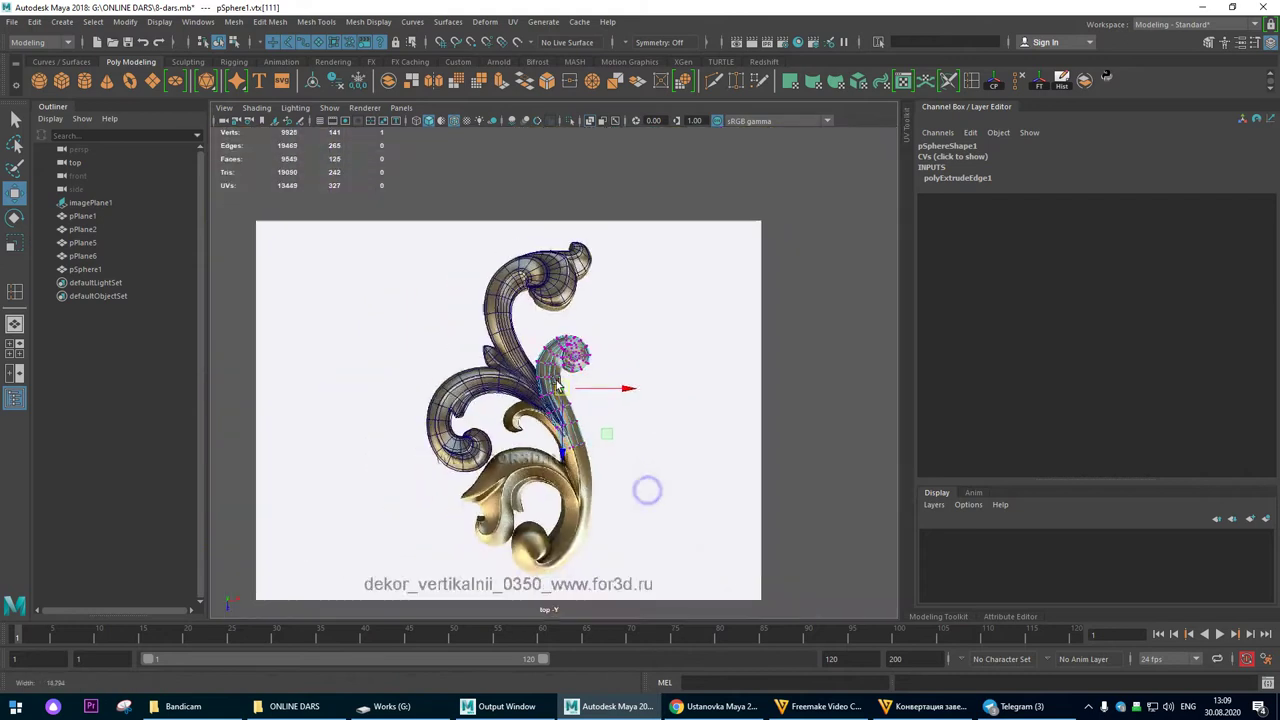
scroll(503, 378, "up", 8)
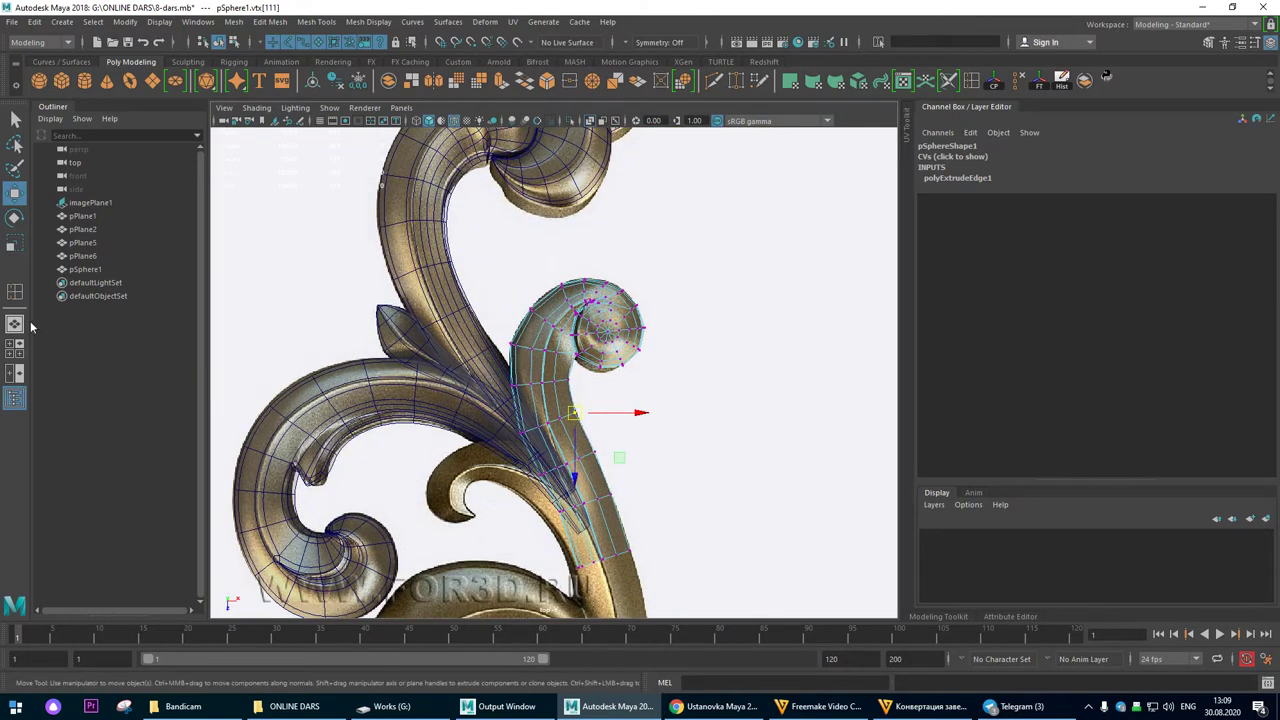
key("F8")
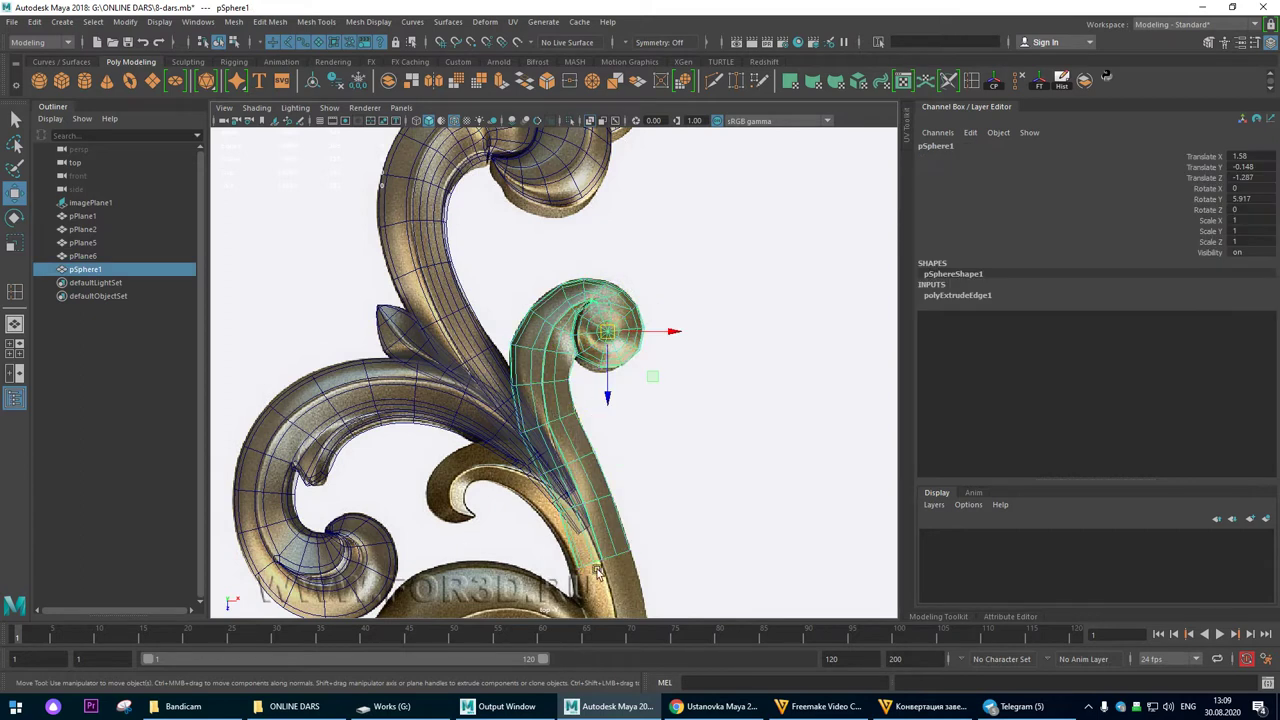
left_click_drag(597, 572, 592, 502, "alt")
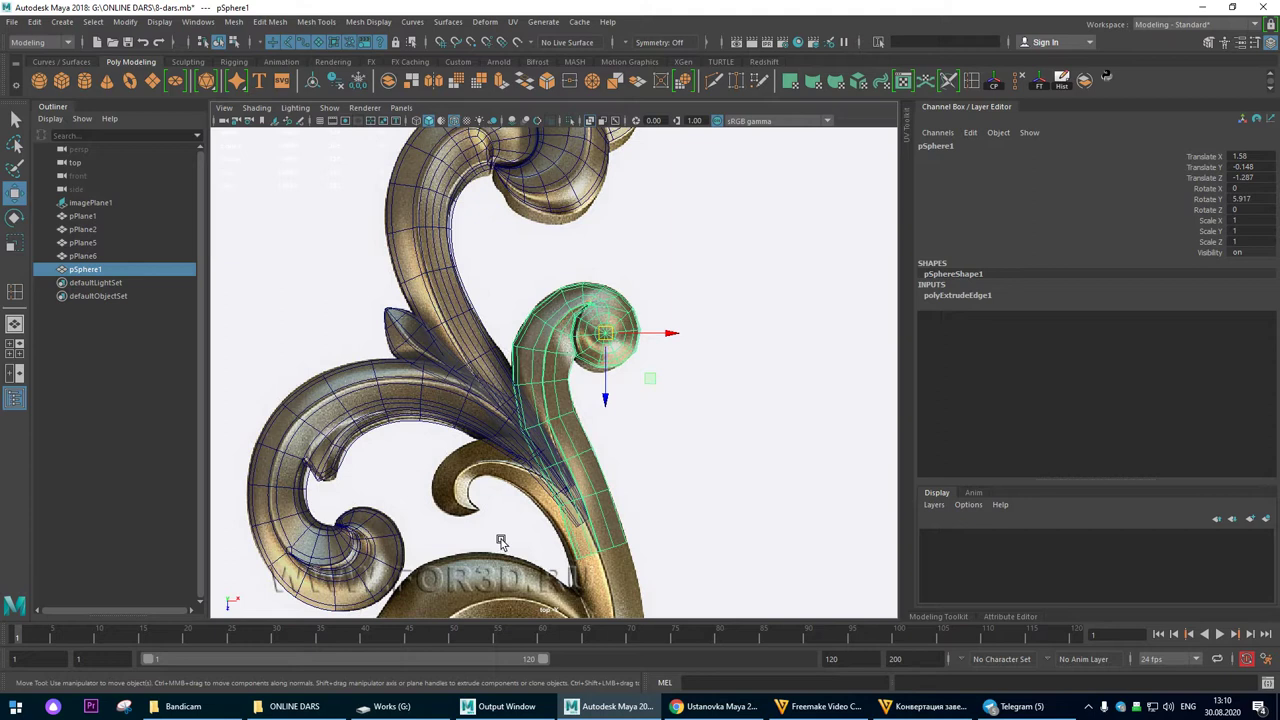
left_click_drag(562, 298, 551, 193, "alt")
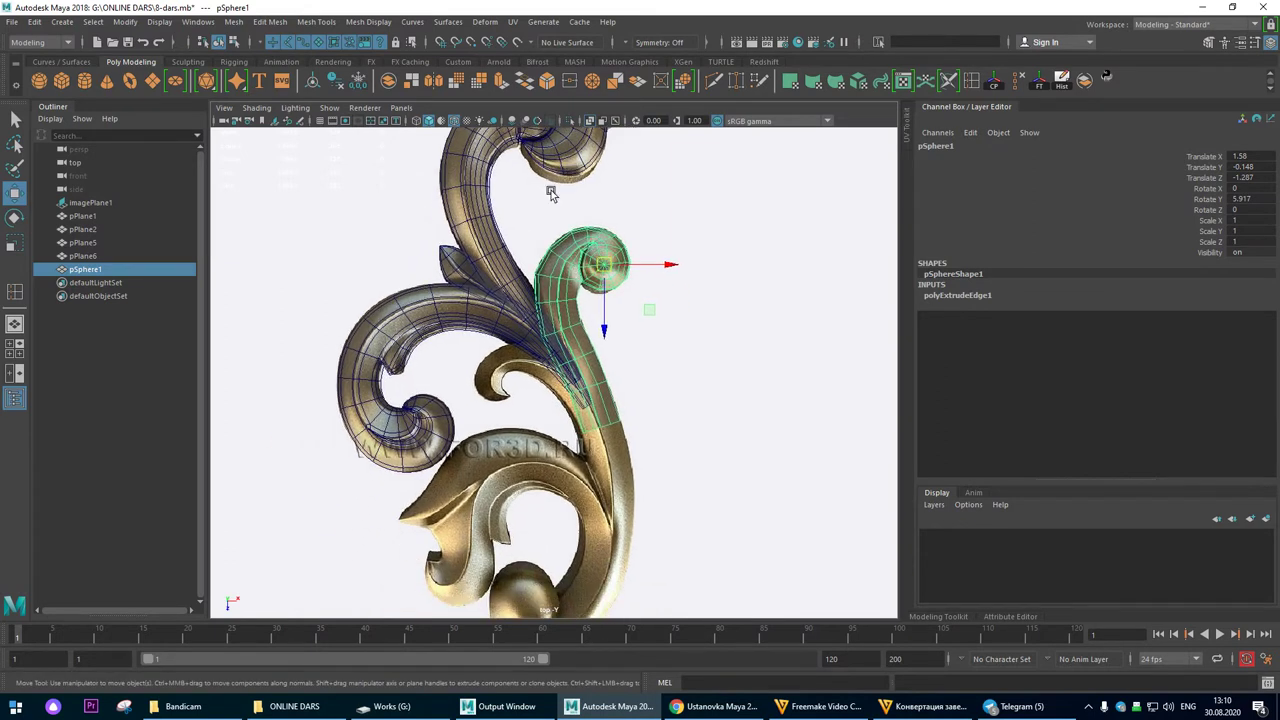
scroll(326, 305, "up", 5)
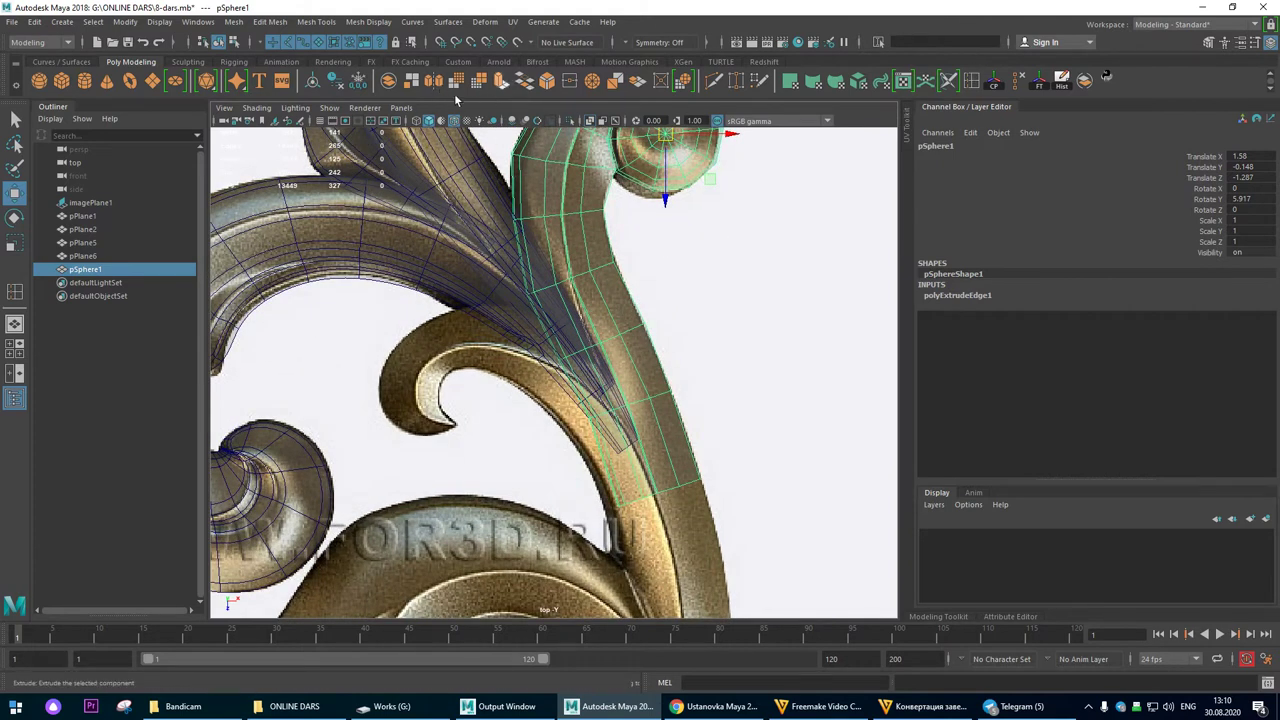
key("ctrl+s")
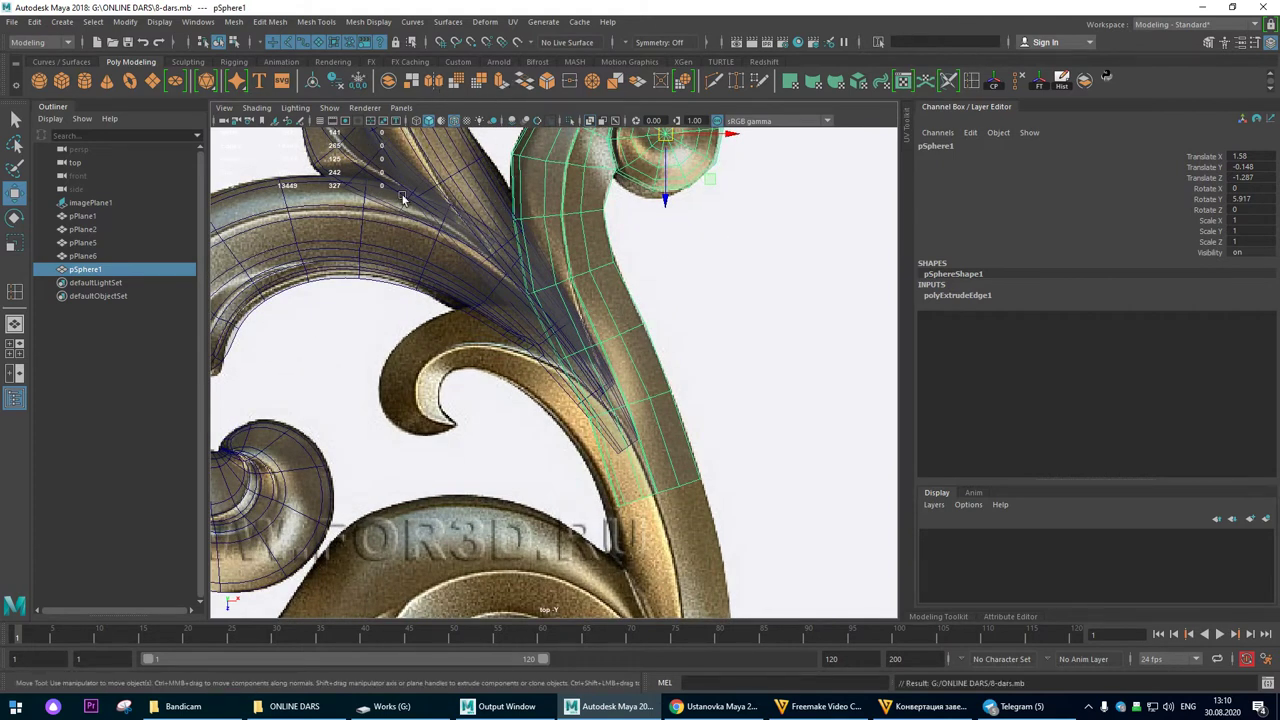
Step: Create a polygon plane with 1 width subdivision and 1 height subdivision
left_click(380, 305)
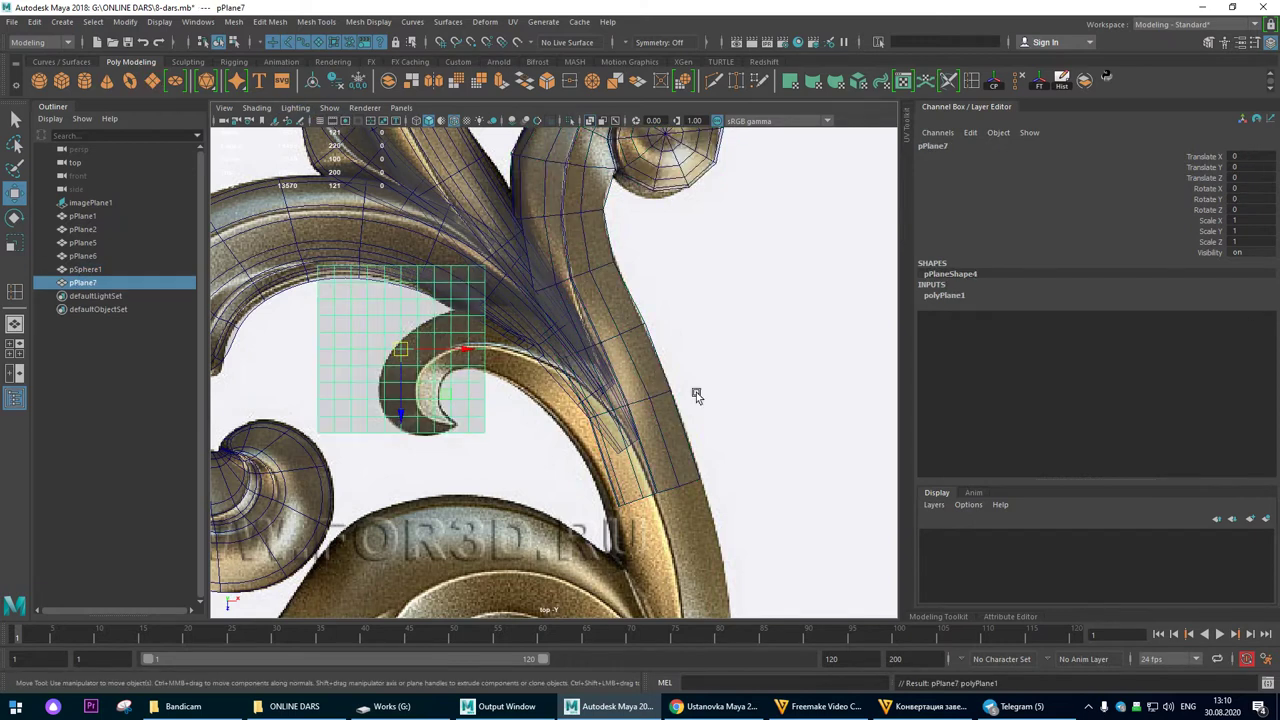
left_click(966, 297)
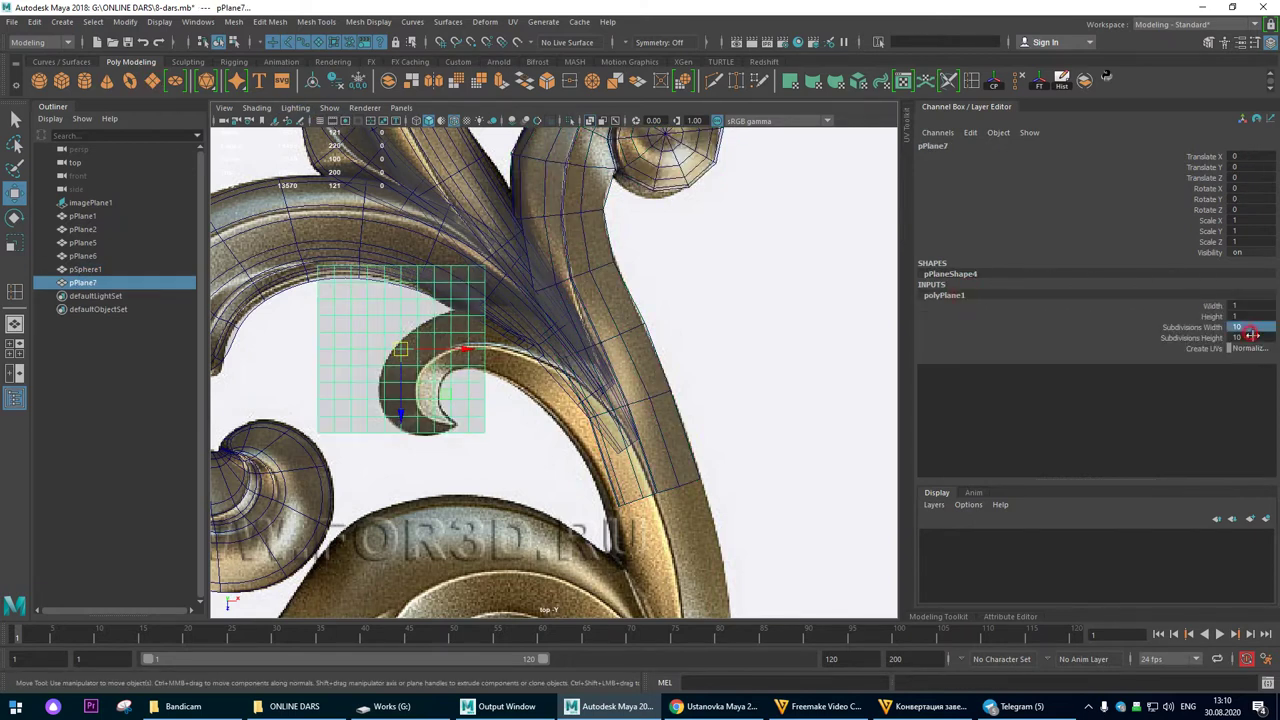
key("Return")
Step: Scale the plane uniformly to about 0.346 and move it over the tip of the small inner curl
scroll(392, 342, "up", 1)
middle_click_drag(384, 358, 519, 332, "alt")
key("r")
key("e")
key("r")
left_click_drag(519, 319, 418, 306)
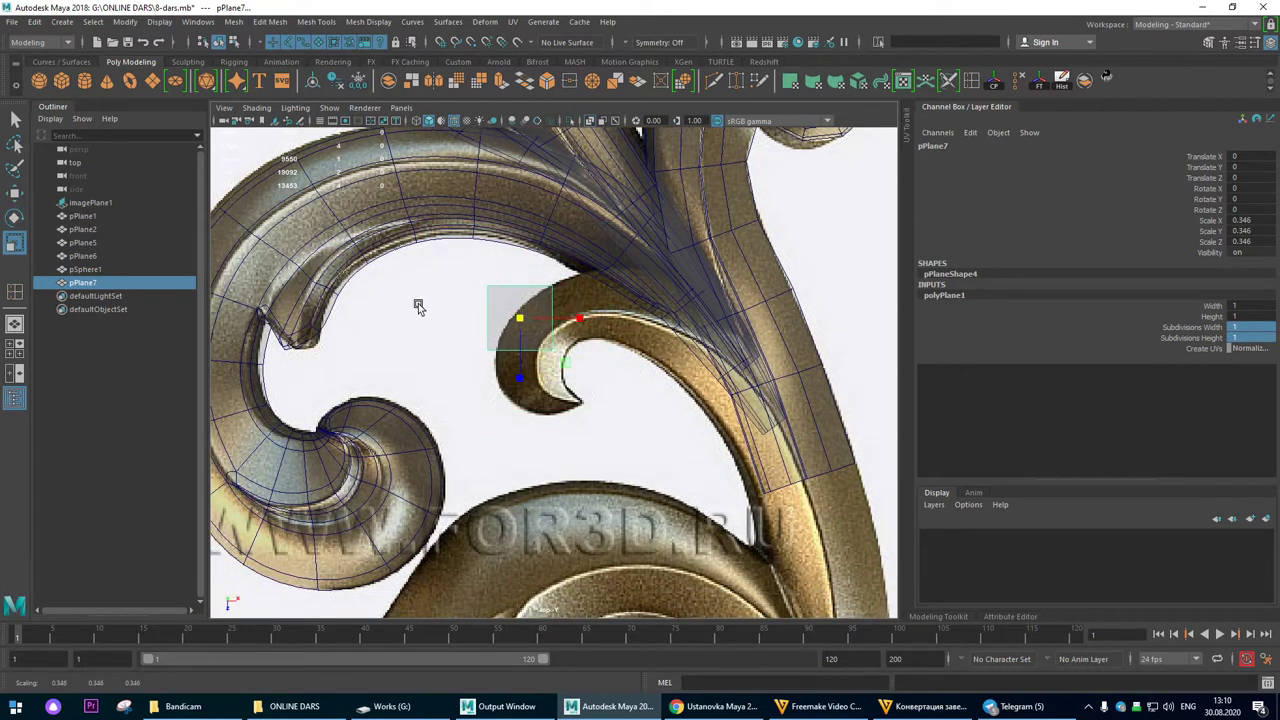
key("w")
left_click_drag(519, 322, 556, 404)
Step: Move the plane's four corner vertices onto the dark outer face at the curl's pointed tip
right_click_drag(340, 346, 647, 392, "alt")
middle_click_drag(647, 392, 620, 287, "alt")
right_click_drag(549, 313, 450, 290)
left_click_drag(366, 240, 465, 286)
left_click_drag(421, 249, 504, 342)
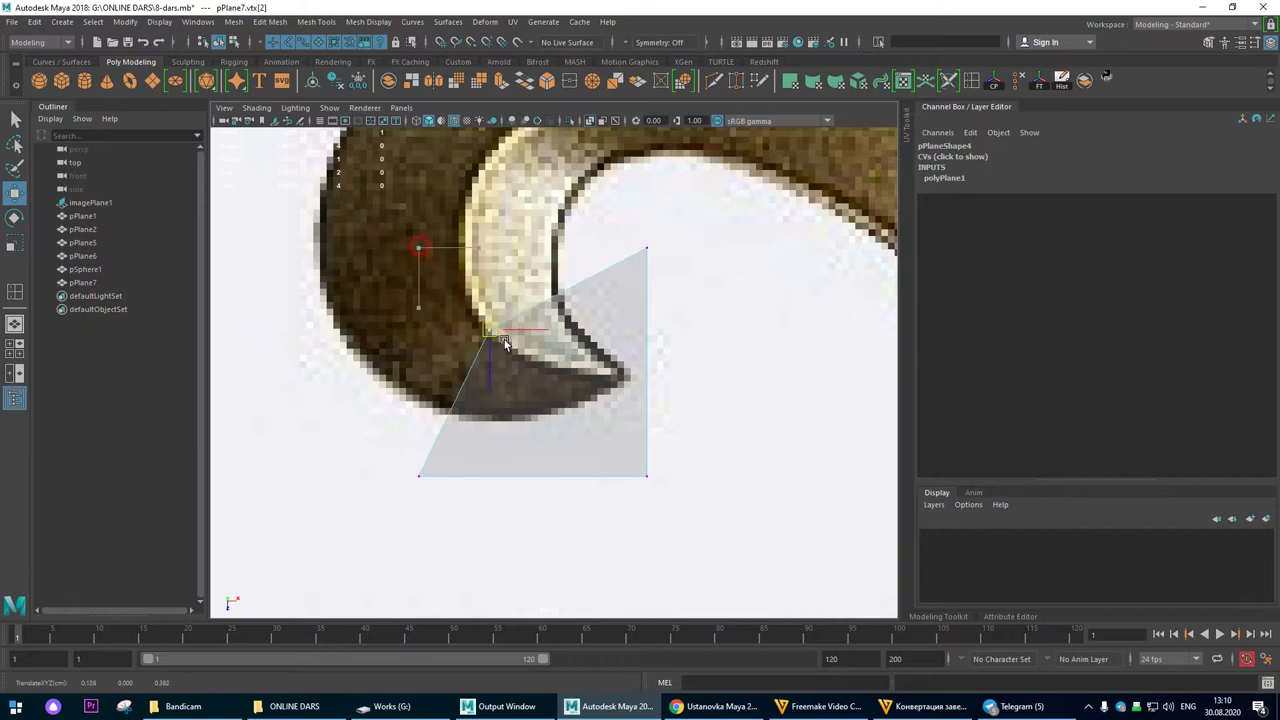
left_click(420, 476)
left_click_drag(421, 477, 512, 424)
left_click(646, 248)
left_click_drag(646, 248, 622, 375)
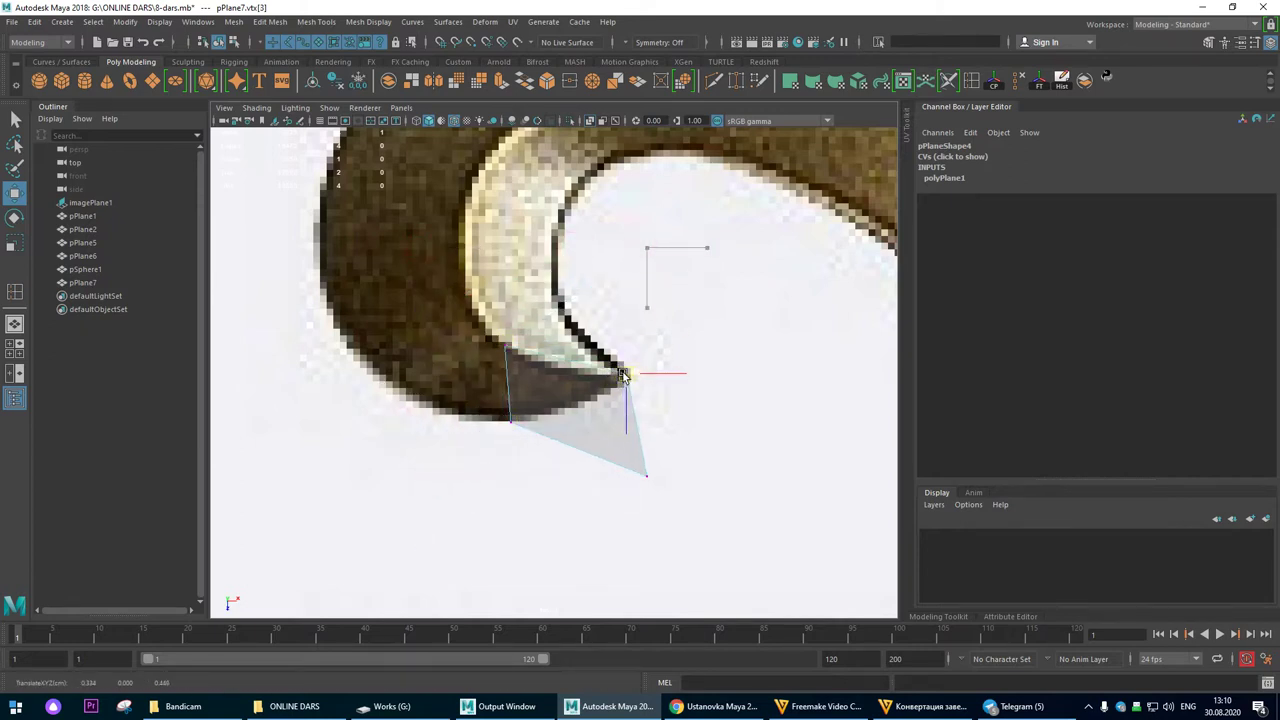
left_click(646, 476)
left_click_drag(646, 476, 628, 387)
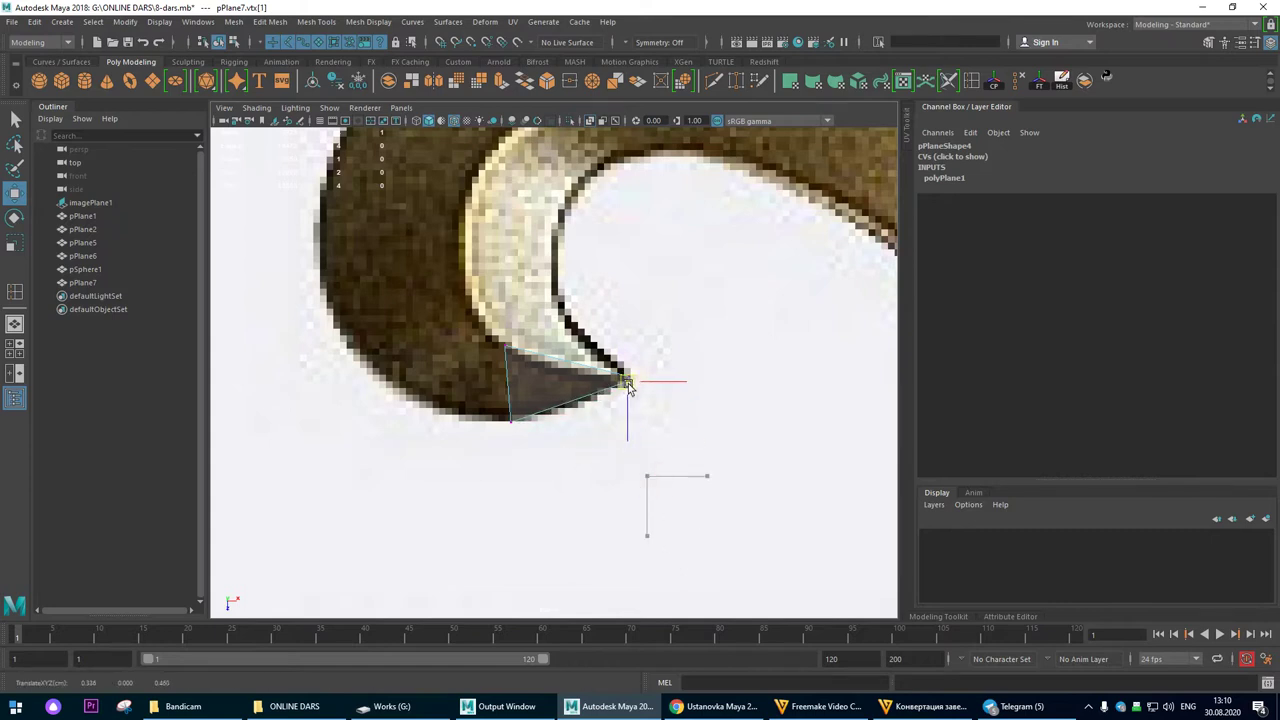
Step: Shift the two vertices of the plane's wide end toward the tip, placing one on the reference's ridge line
left_click_drag(469, 326, 543, 466)
left_click_drag(507, 383, 555, 367)
left_click(543, 343)
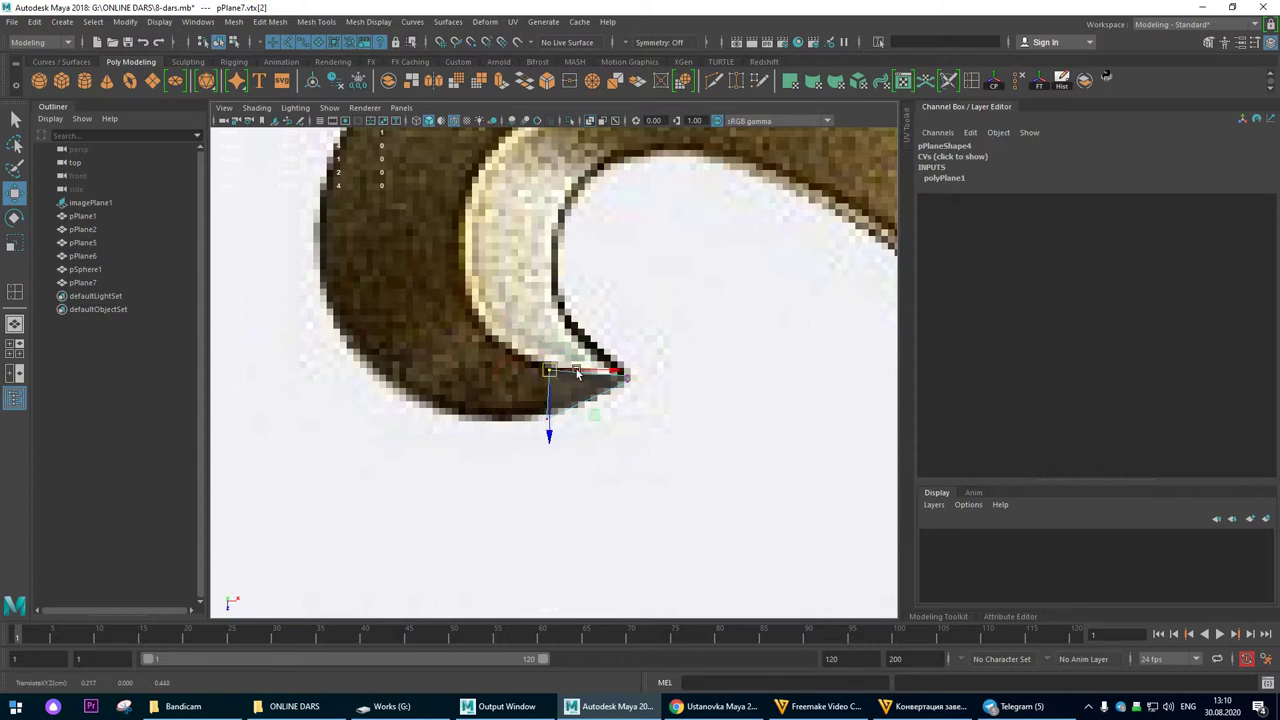
scroll(578, 373, "up", 3)
left_click(673, 392)
Step: Extrude the wide end edge along the curl and align its new vertices with the outer outline and ridge
right_click_drag(577, 372, 571, 377)
left_click(556, 401)
left_click_drag(549, 409, 428, 323, "shift")
right_click_drag(430, 311, 289, 262)
left_click(426, 386)
left_click_drag(425, 384, 317, 425)
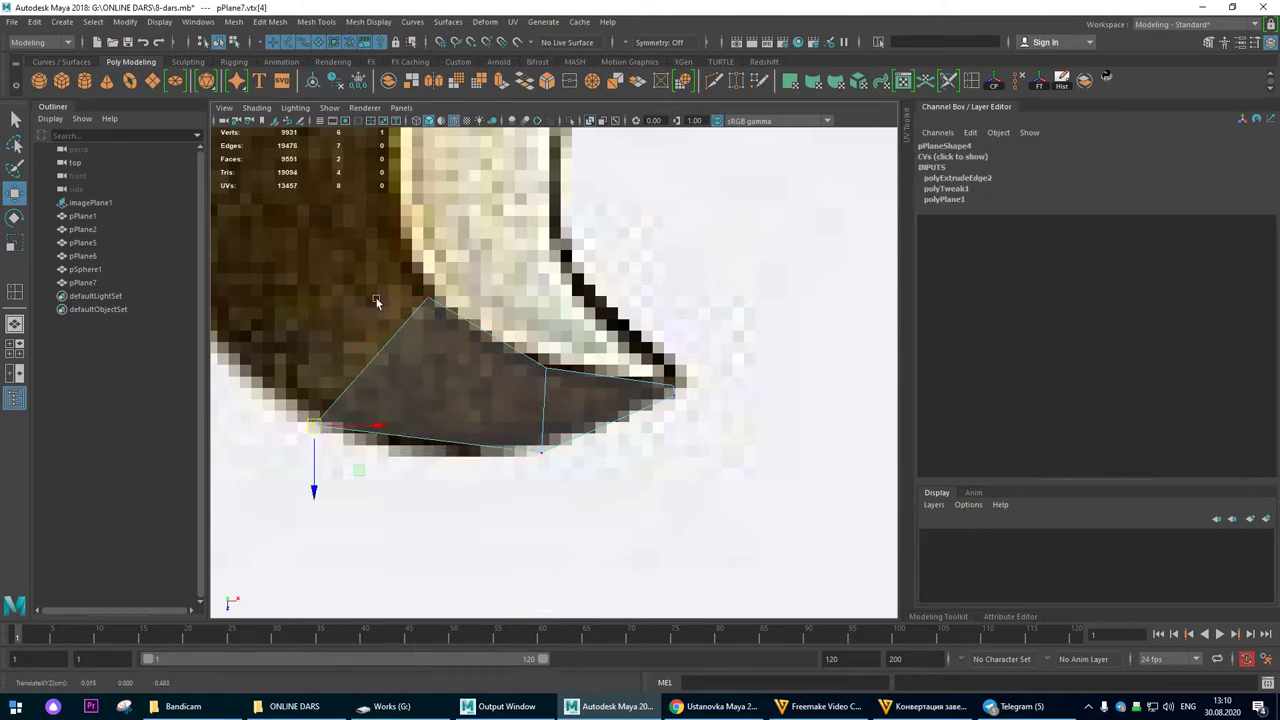
left_click(429, 298)
Step: Extrude the end edge further up the curl and fit its vertices to the outer outline and ridge line
right_click_drag(492, 372, 800, 378, "alt")
left_click(431, 338)
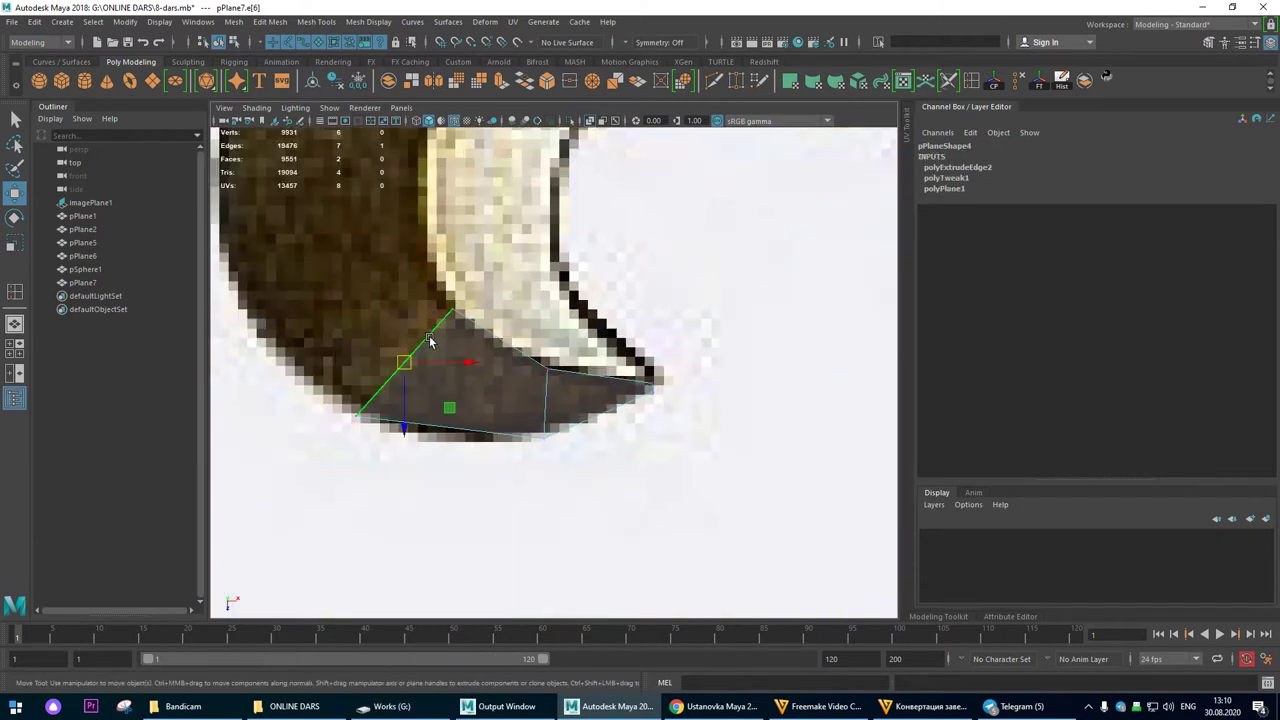
left_click_drag(406, 365, 349, 244, "shift")
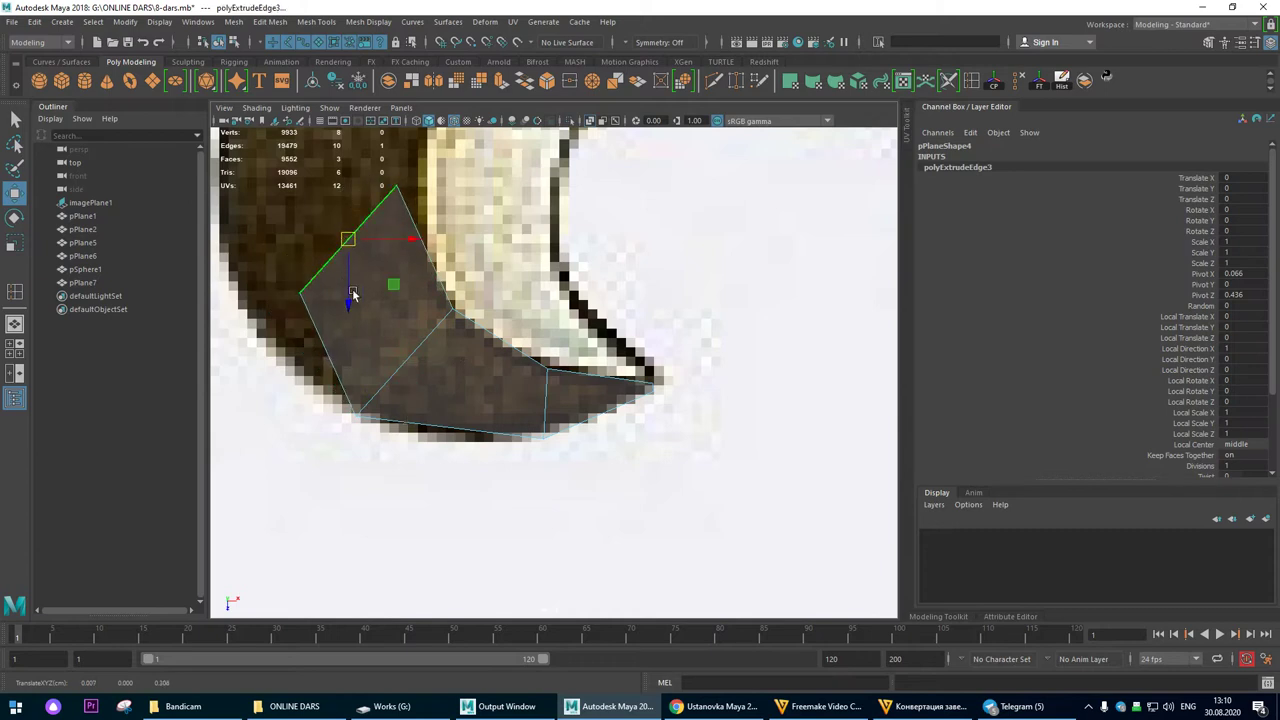
middle_click_drag(335, 296, 399, 327, "alt")
right_click_drag(352, 285, 201, 267)
left_click(367, 330)
left_click_drag(367, 338, 290, 307)
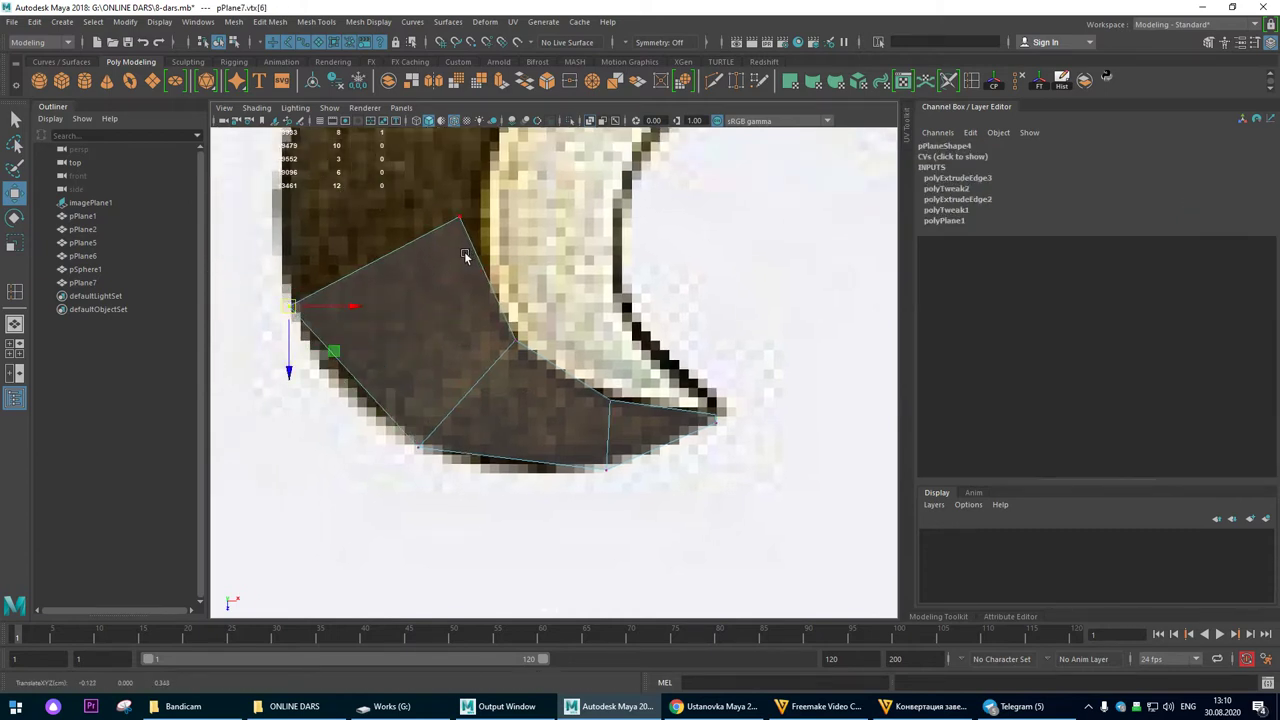
left_click_drag(501, 193, 484, 241)
Step: Select the strip's ridge-side edges and extrude them inward across the curl's light inner face
right_click_drag(622, 352, 601, 347, "alt")
right_click_drag(386, 354, 623, 341, "alt")
right_click_drag(491, 332, 501, 288)
left_click(620, 393)
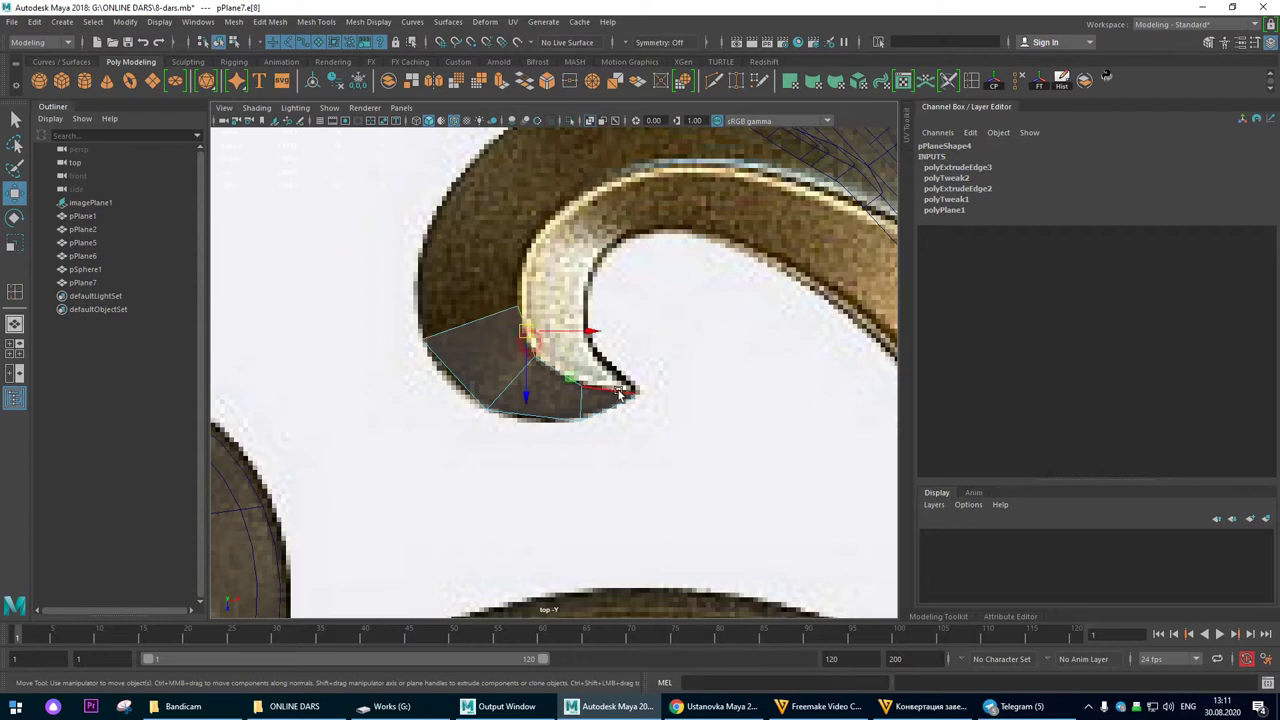
double_click(618, 391, "shift")
left_click_drag(589, 341, 629, 329, "shift")
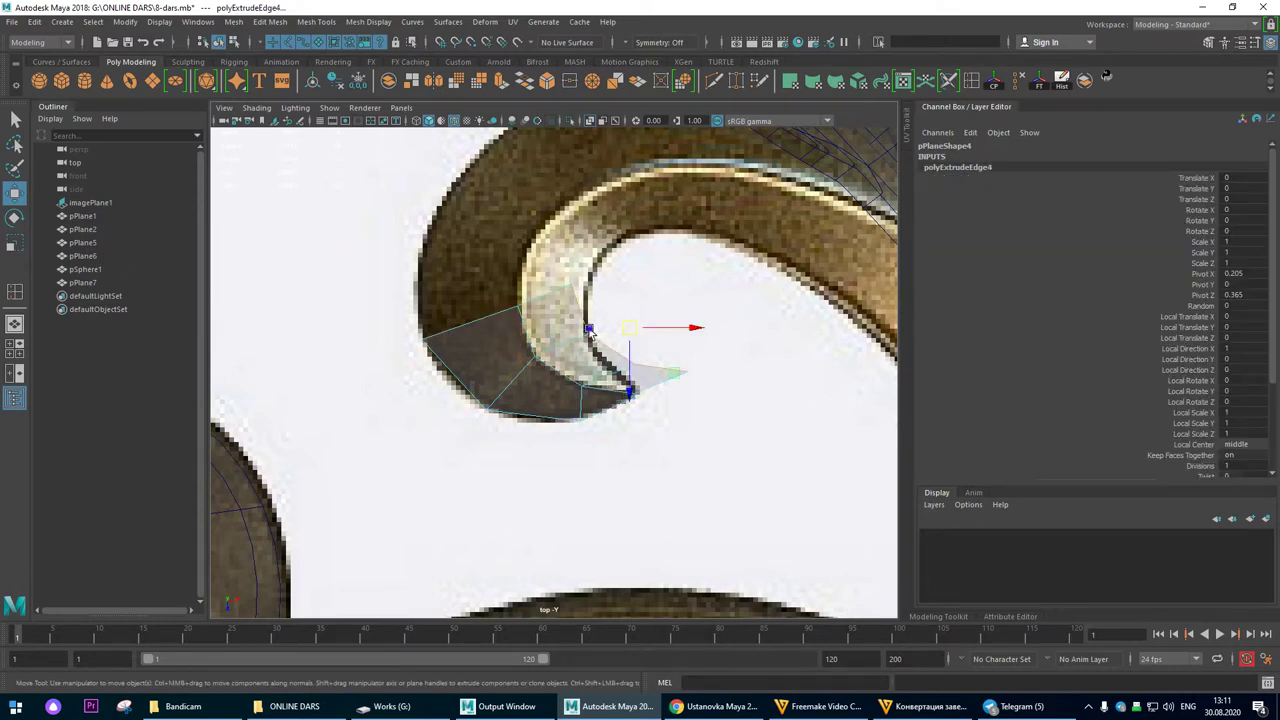
Step: Move the extruded strip's new vertices onto the curl's inner outline, down to its pointed tip
scroll(555, 316, "up", 2)
right_click_drag(577, 258, 525, 233)
left_click(578, 259)
left_click_drag(580, 263, 605, 288)
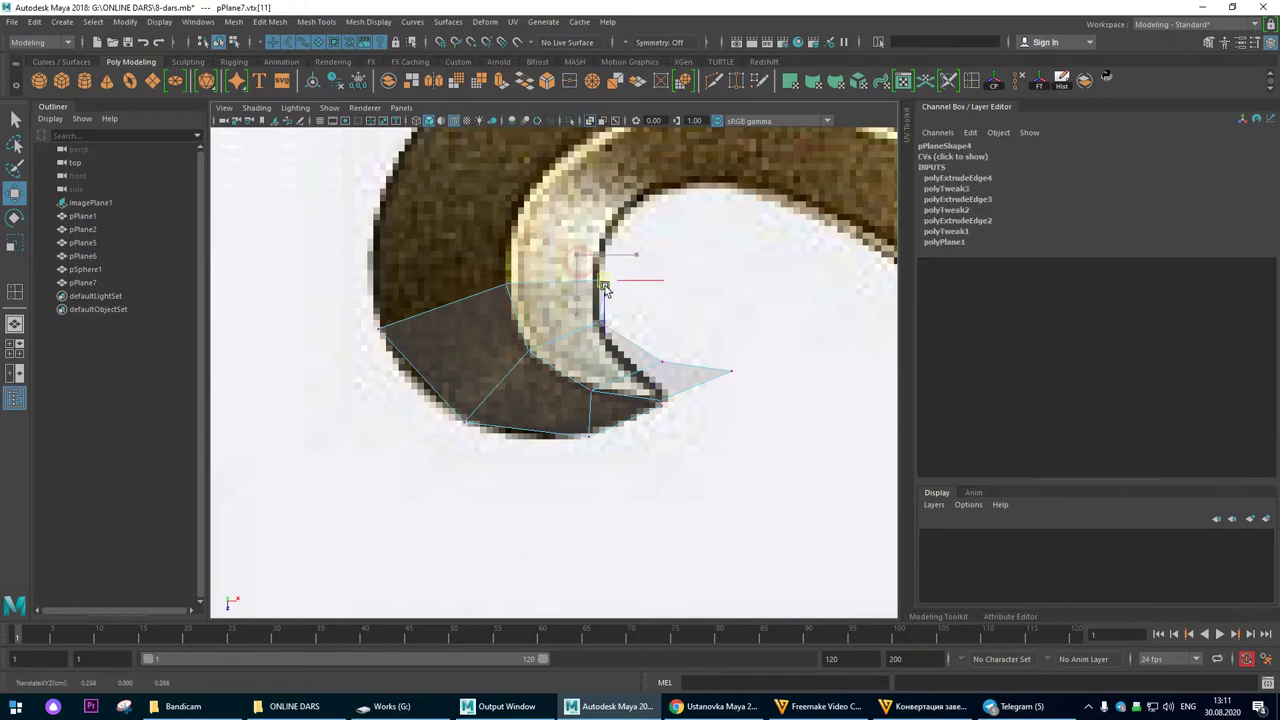
left_click(597, 329)
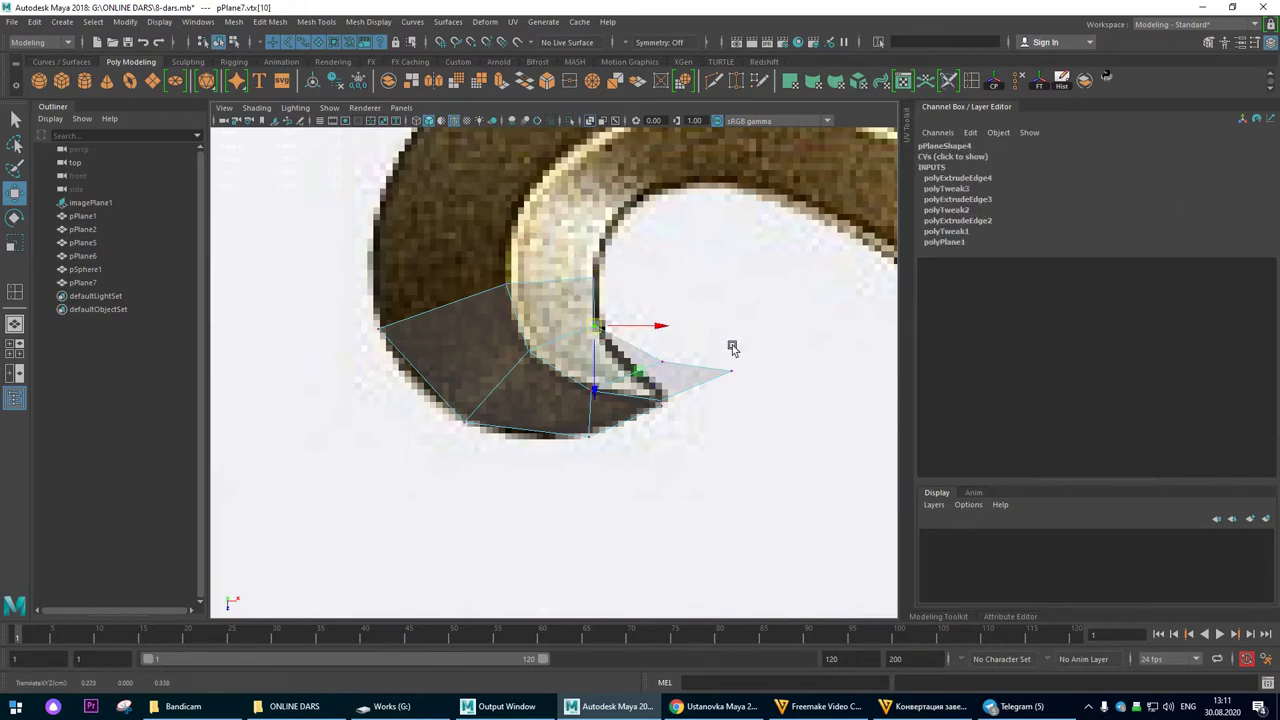
left_click(629, 370)
left_click(731, 371)
left_click_drag(731, 371, 646, 386)
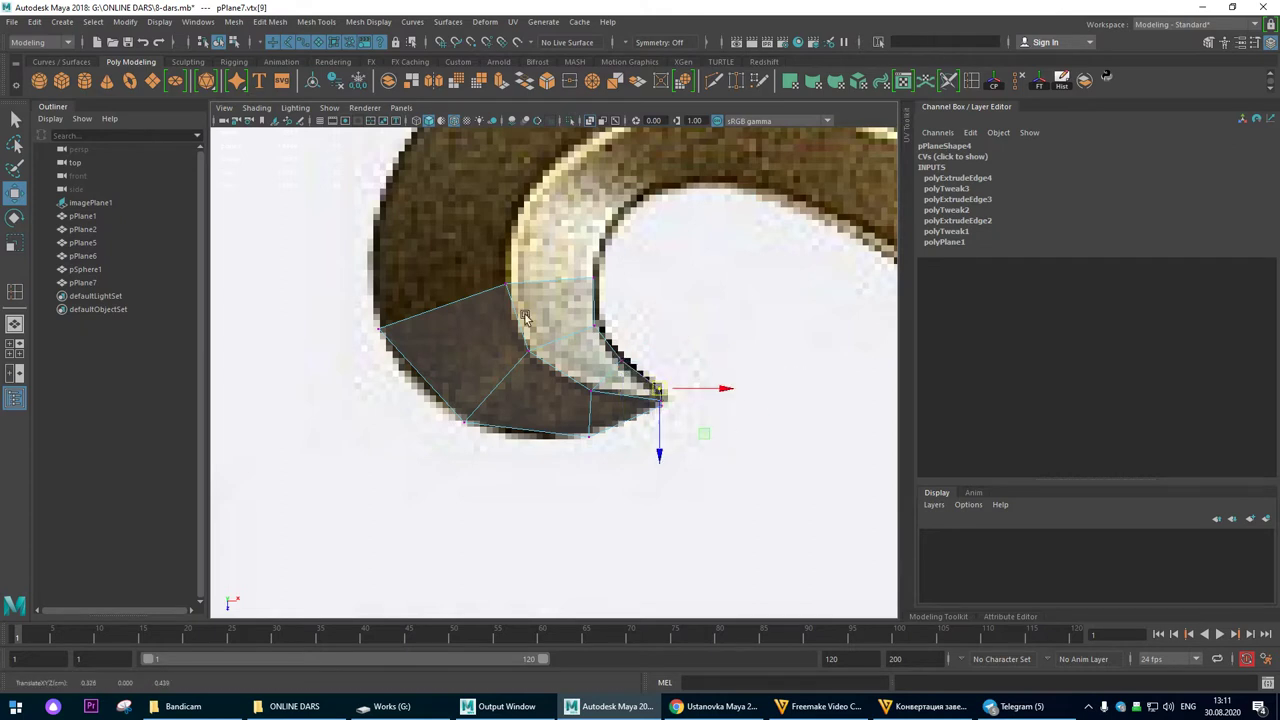
Step: Adjust the vertices at the curl's pointed end to match the reference tip
scroll(526, 318, "up", 5)
middle_click_drag(833, 435, 587, 366, "alt")
left_click_drag(585, 380, 582, 382)
left_click_drag(602, 375, 624, 368)
left_click_drag(526, 306, 597, 386)
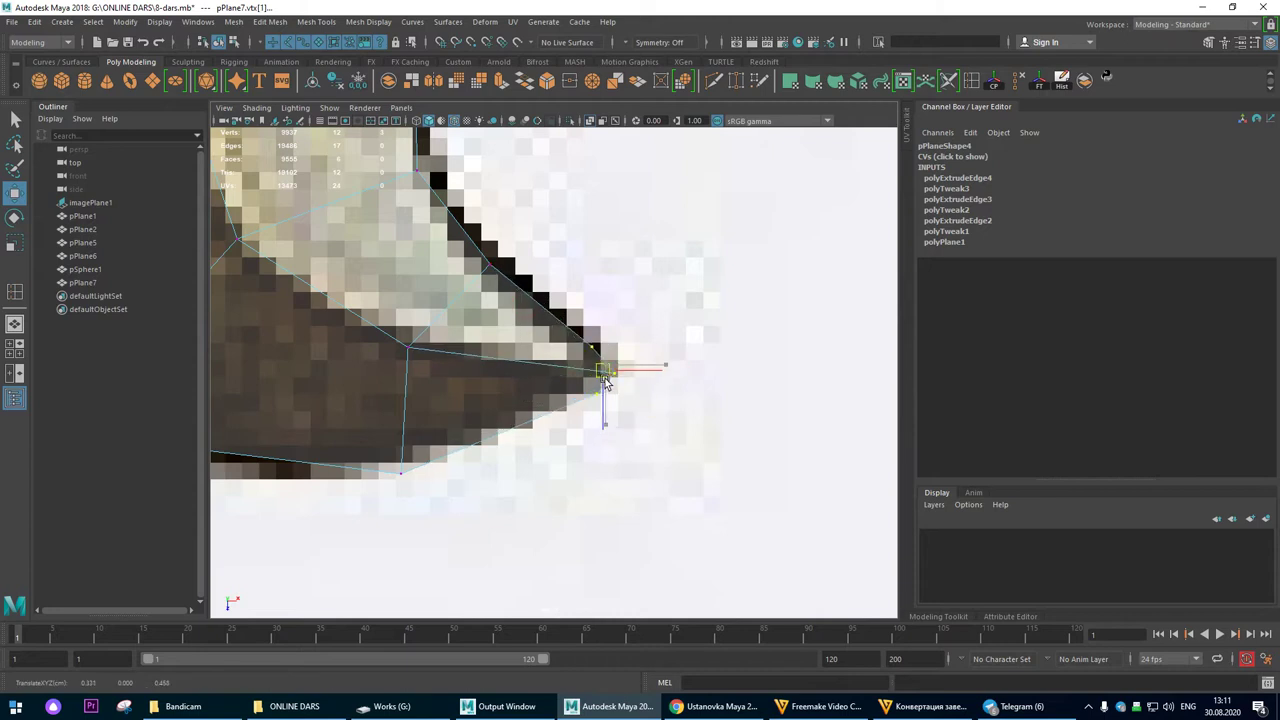
Step: Refine the outer and inner border vertices near the curl's tip to follow the reference outline
scroll(600, 390, "down", 5)
scroll(463, 348, "up", 3)
left_click(490, 413)
left_click_drag(490, 414, 480, 423)
left_click(494, 363)
left_click_drag(532, 333, 531, 331)
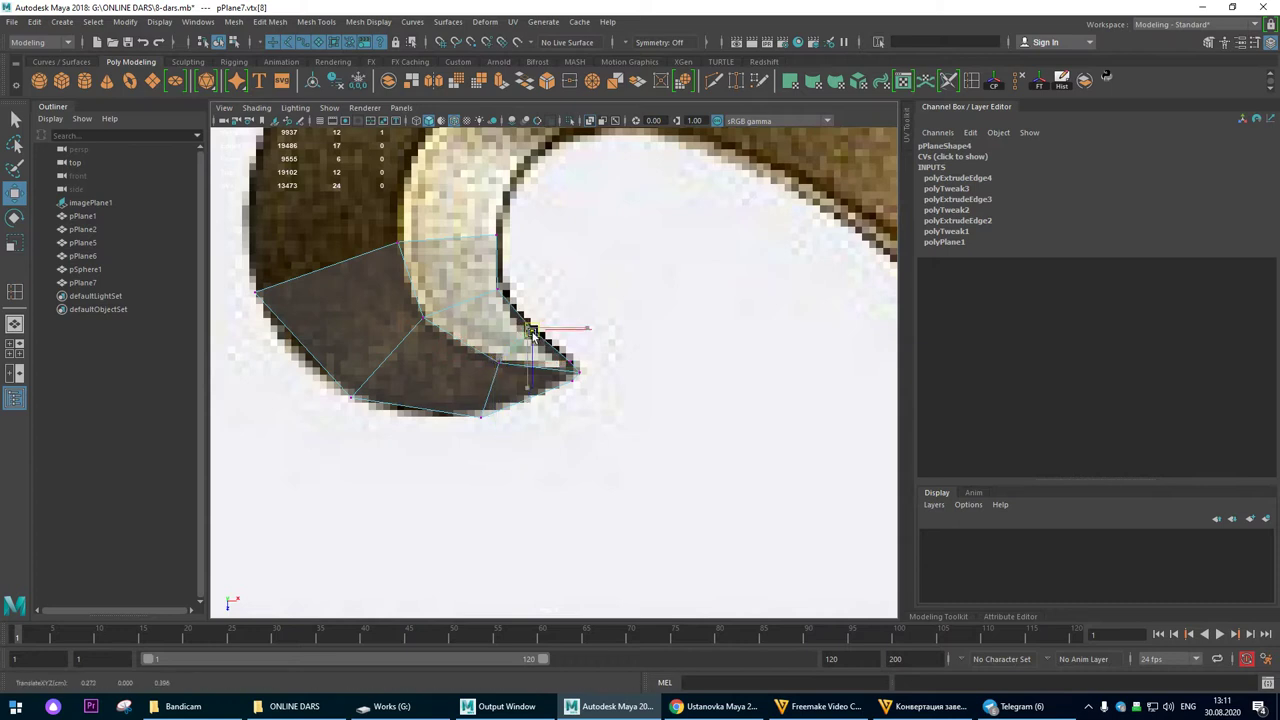
left_click(502, 294)
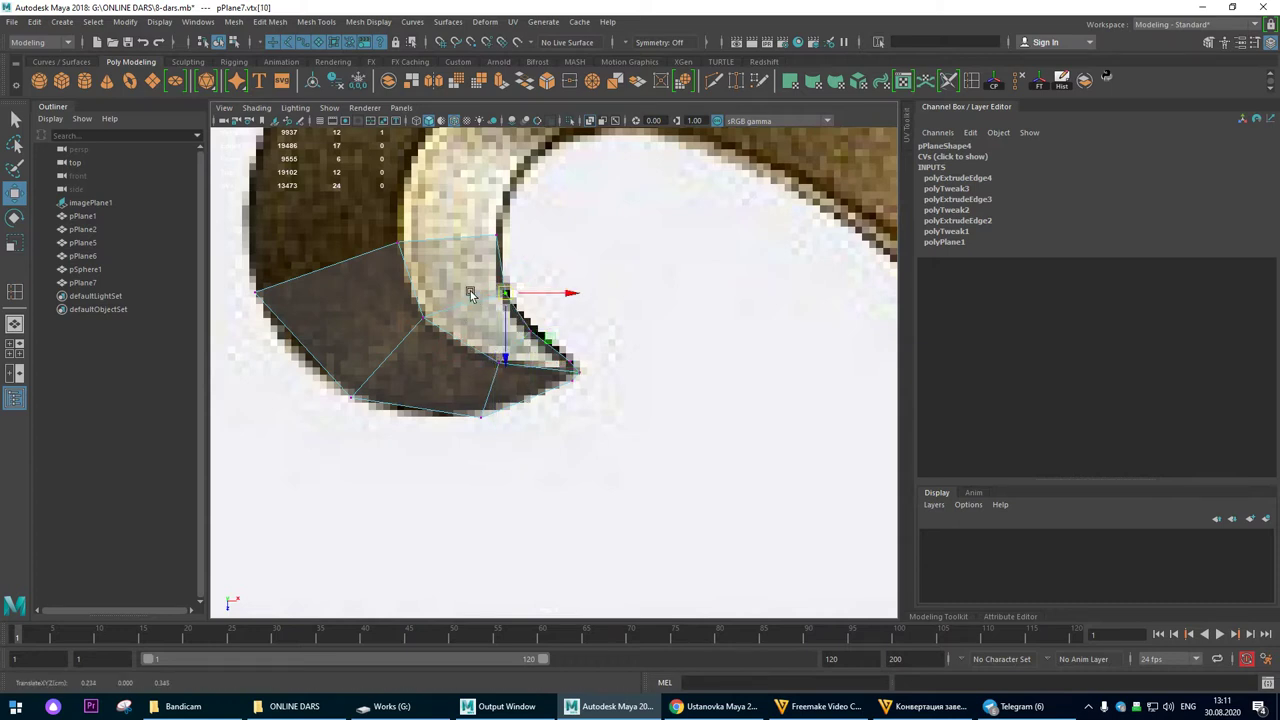
left_click(428, 322)
scroll(465, 325, "down", 1)
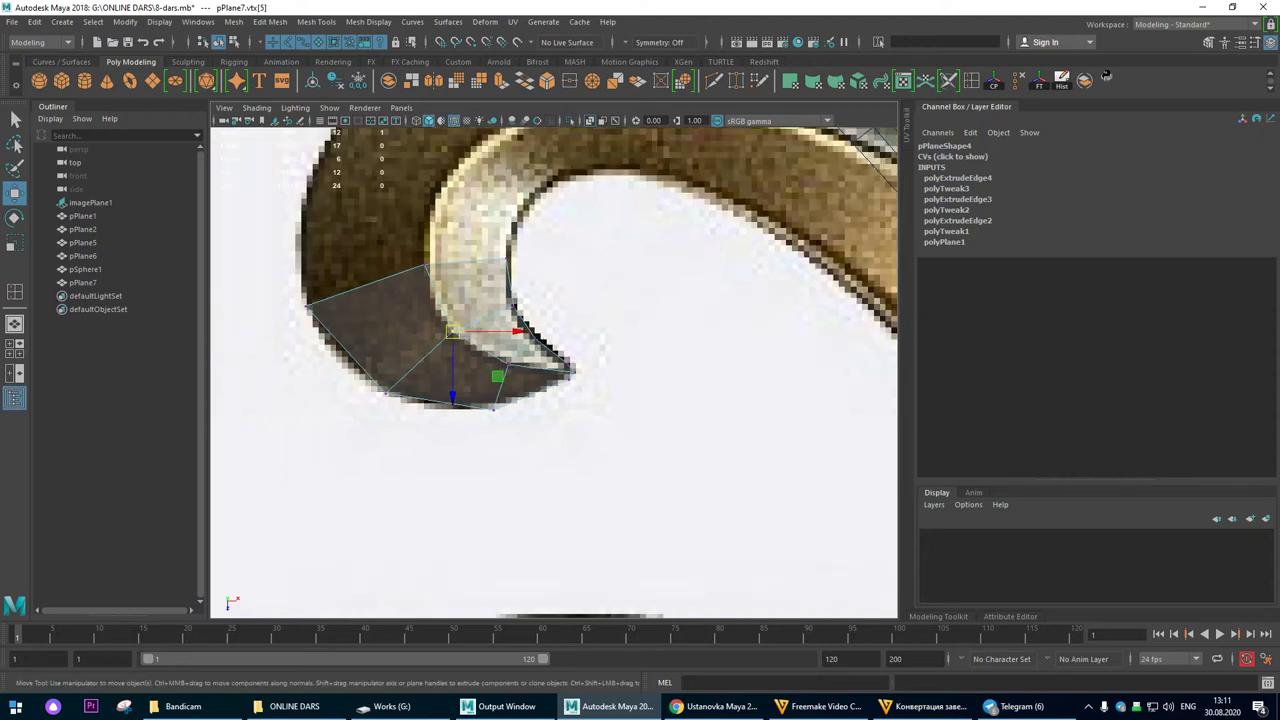
Step: Raise the ridge edge at the open end of the small curl in the perspective view
left_click(18, 323)
left_click_drag(373, 353, 352, 374, "alt")
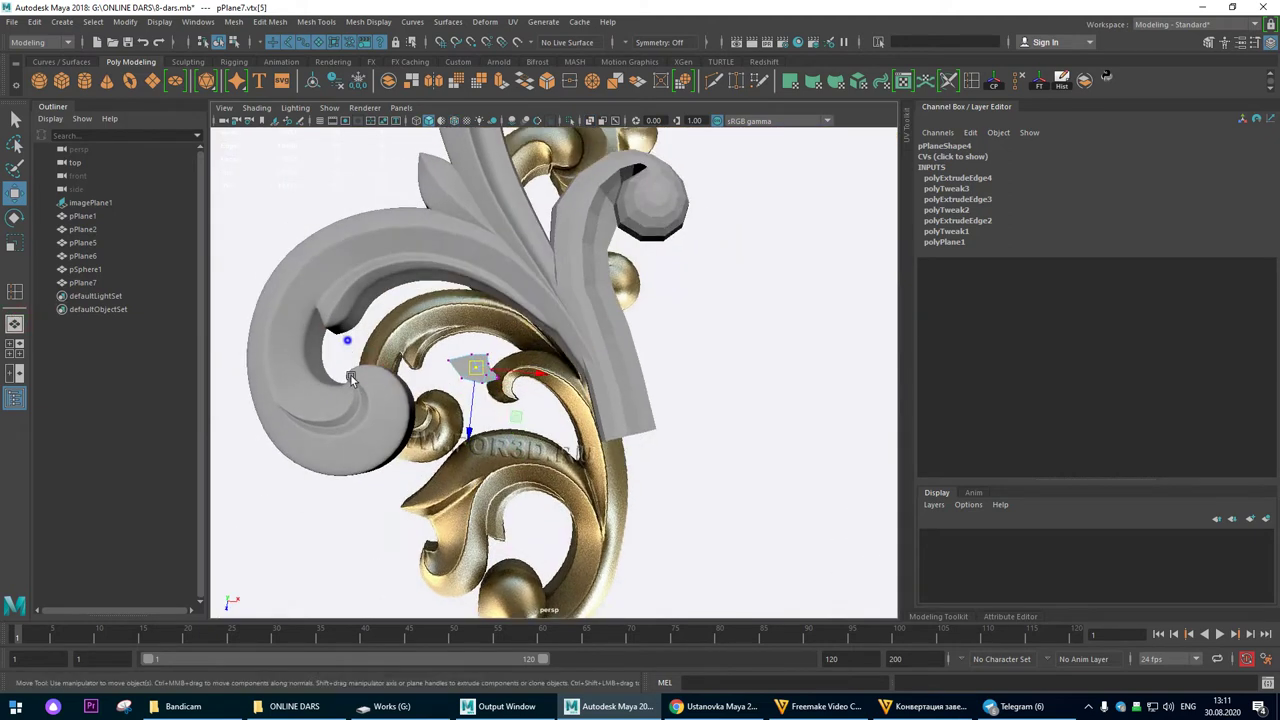
right_click_drag(352, 374, 525, 373, "alt")
left_click_drag(525, 373, 491, 417, "alt")
right_click_drag(491, 417, 689, 366, "alt")
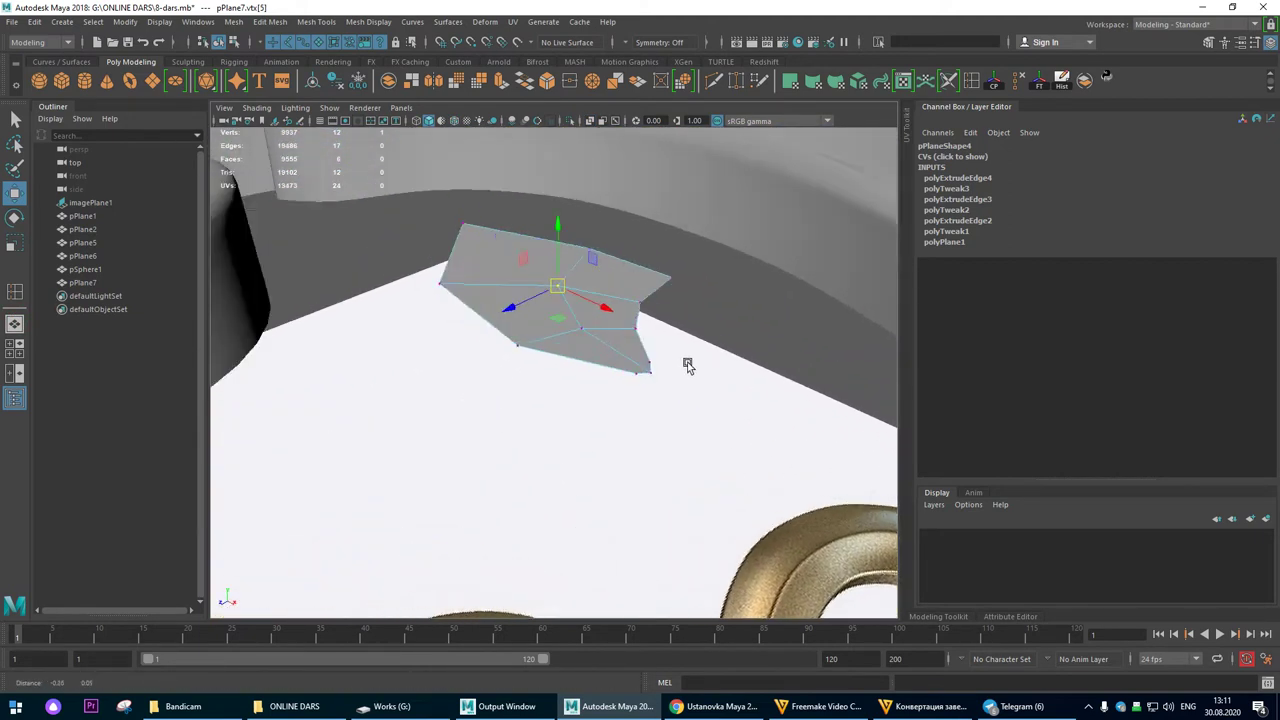
left_click_drag(689, 366, 603, 306, "alt")
right_click(627, 326)
right_click_drag(627, 326, 627, 290)
left_click(698, 323)
left_click_drag(690, 256, 680, 317)
Step: Lift the remaining ridge vertices so the curl's ridge slopes gradually down to its pointed tip
right_click(694, 297)
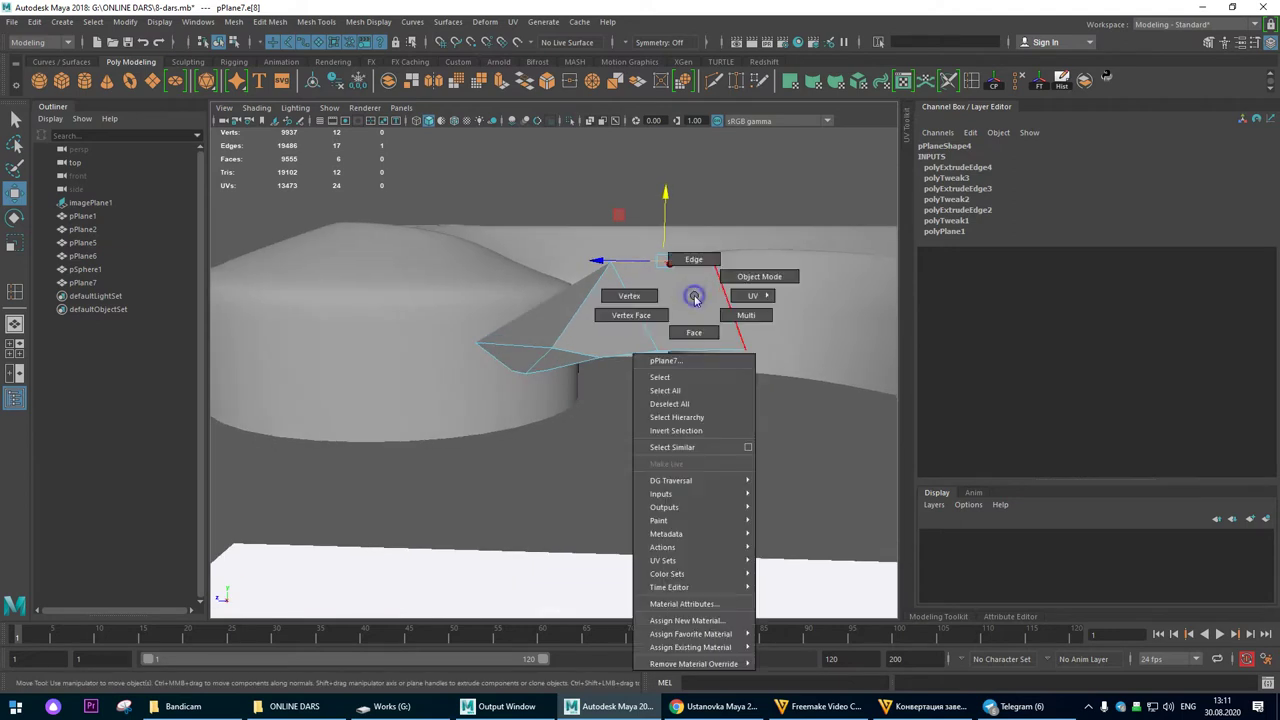
right_click_drag(617, 284, 612, 289)
left_click(552, 348)
middle_click_drag(677, 337, 675, 298)
middle_click_drag(607, 391, 660, 377)
left_click(555, 316)
left_click_drag(558, 320, 584, 360, "alt")
middle_click_drag(584, 360, 590, 345)
Step: Extrude the curl's outer and inner border edges downward into side walls and flatten their bottom edge
left_click_drag(591, 357, 637, 316, "alt")
right_click_drag(637, 313, 638, 280)
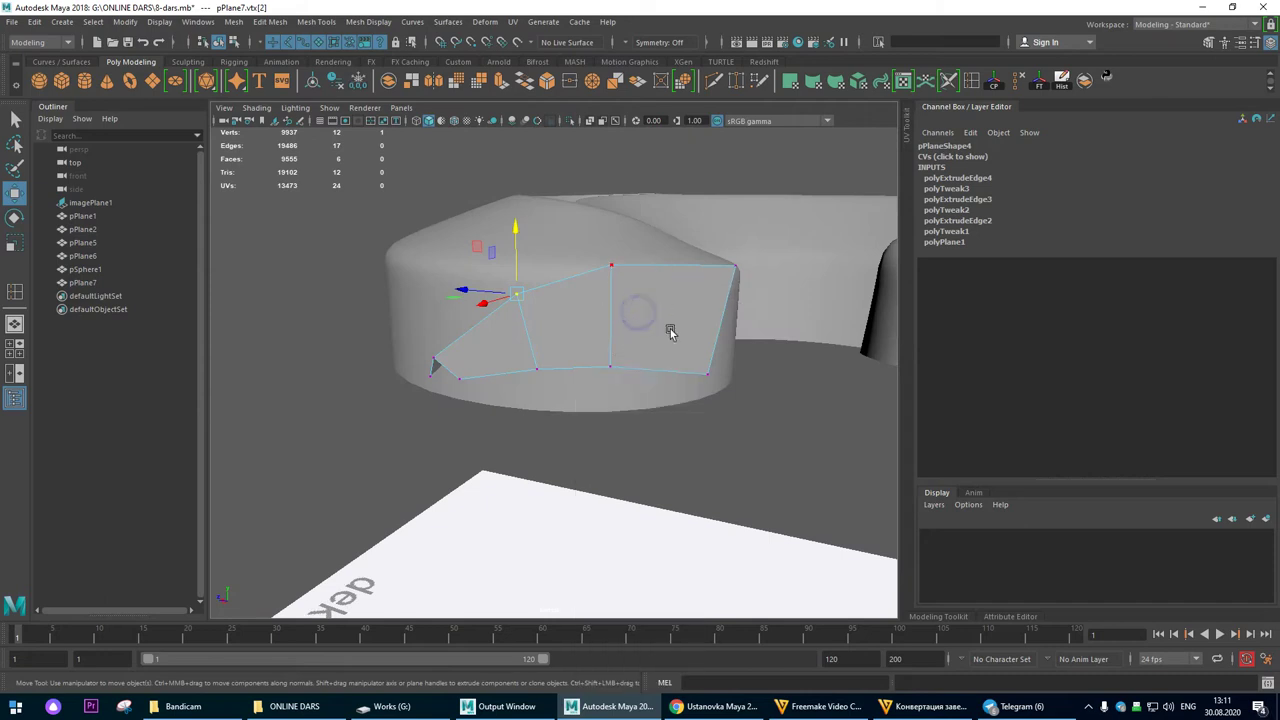
double_click(667, 371)
left_click_drag(771, 272, 768, 256, "alt")
left_click_drag(706, 292, 702, 295, "ctrl")
left_click_drag(570, 276, 597, 534, "alt")
key("ctrl+e")
left_click(15, 243)
left_click_drag(560, 366, 497, 362, "alt")
left_click(15, 193)
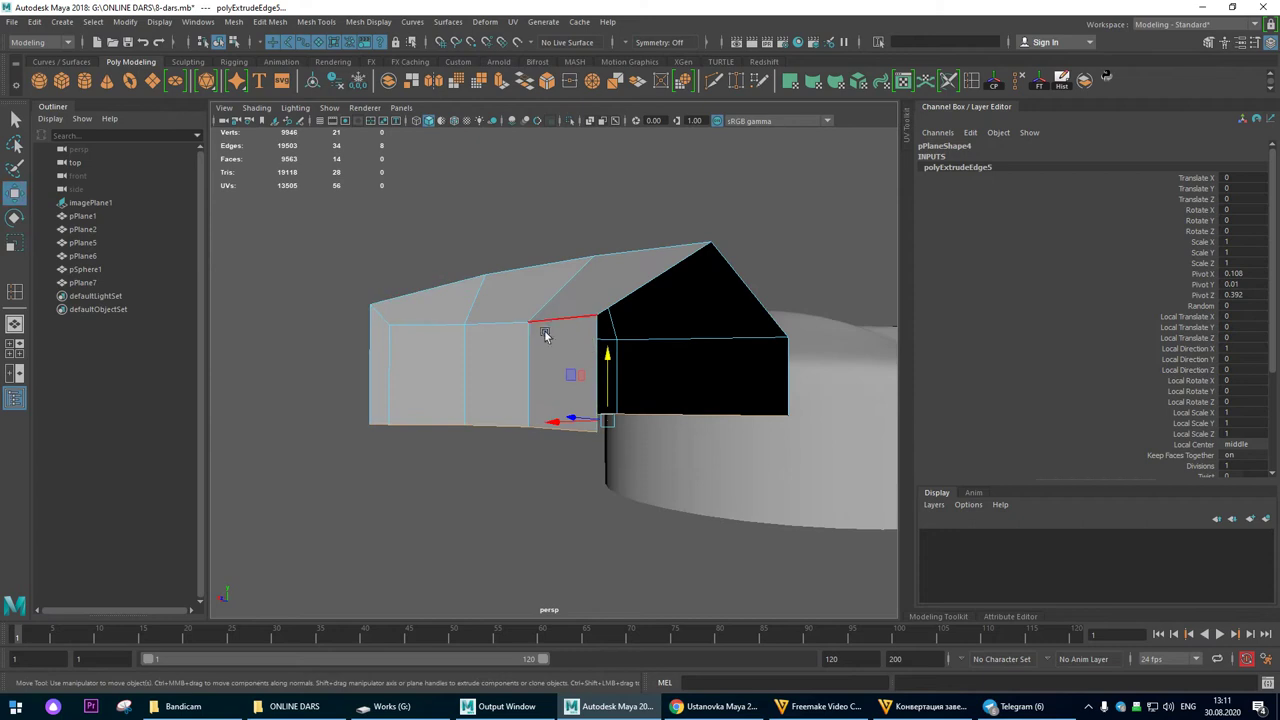
Step: Delete the curl mesh's construction history and lower the bottom border edges of its side walls
right_click_drag(543, 331, 714, 258)
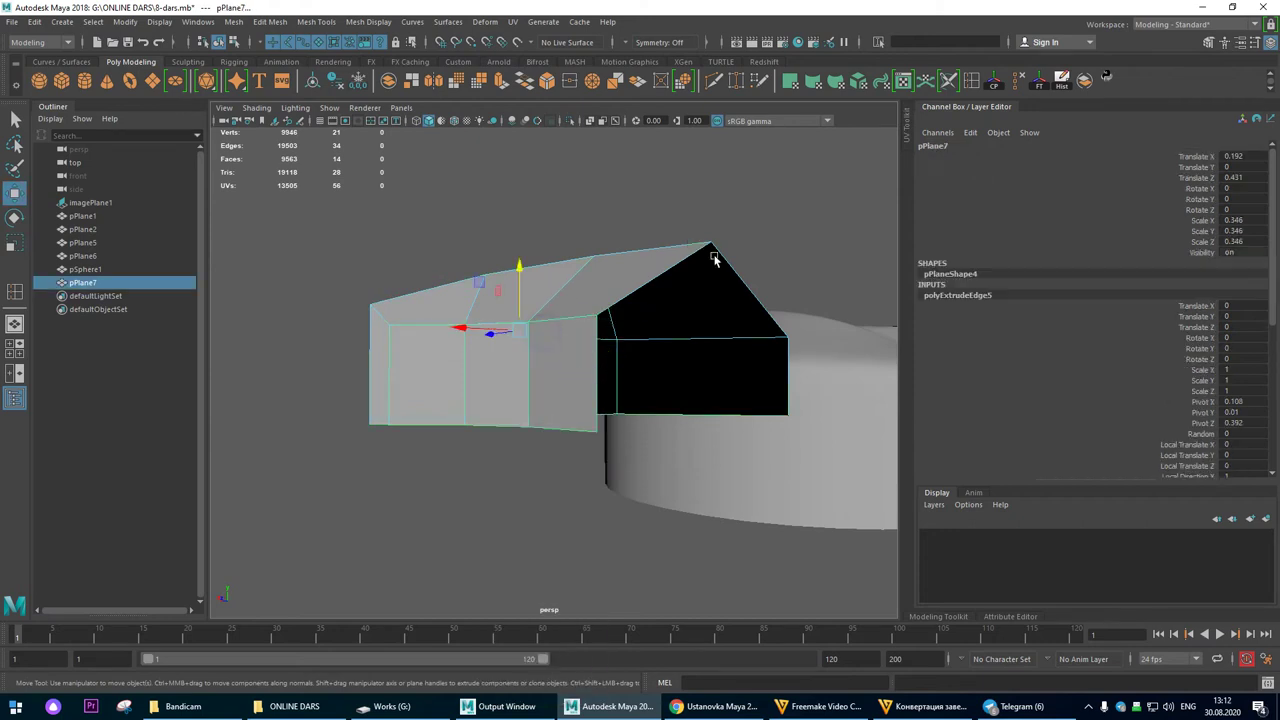
left_click(1060, 86)
left_click_drag(566, 358, 451, 363, "alt")
left_click(766, 498)
left_click(649, 394)
double_click(498, 280)
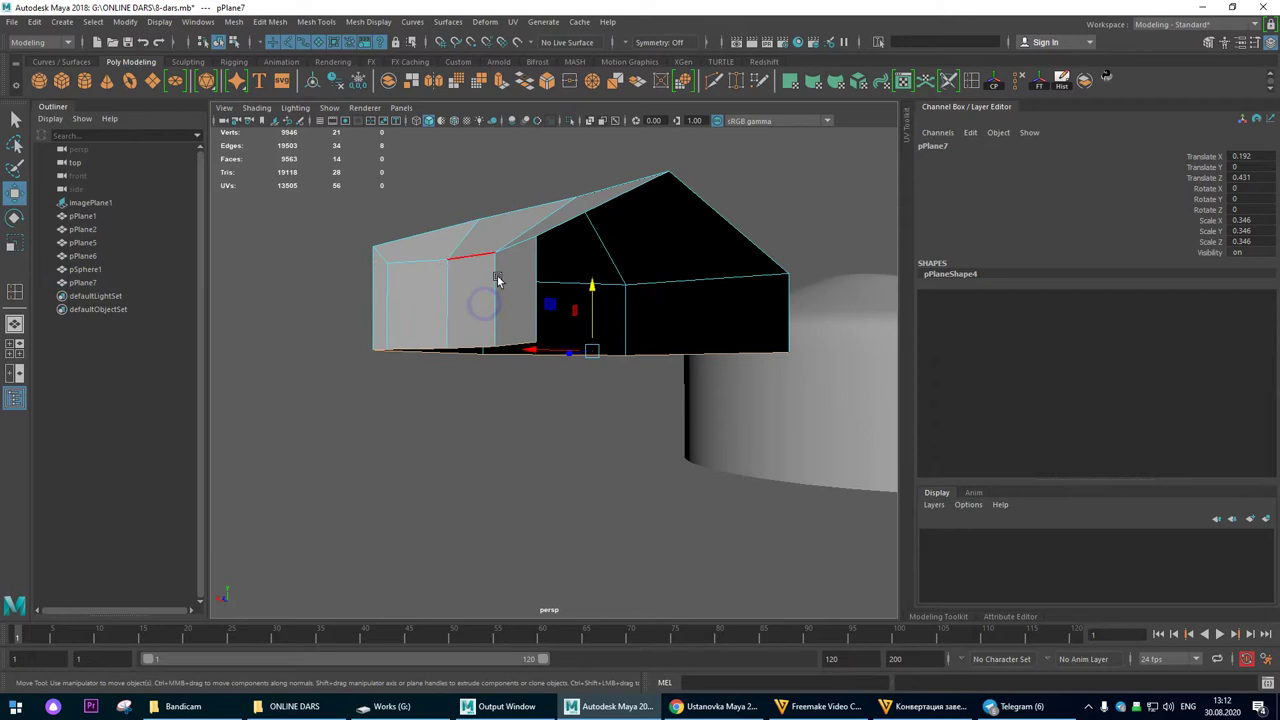
left_click_drag(593, 289, 585, 326)
Step: Select the edges across the curl's open end and extrude them one segment up along the reference curl
left_click(577, 447)
double_click(731, 357, "shift")
left_click_drag(733, 358, 682, 430, "alt")
key("space")
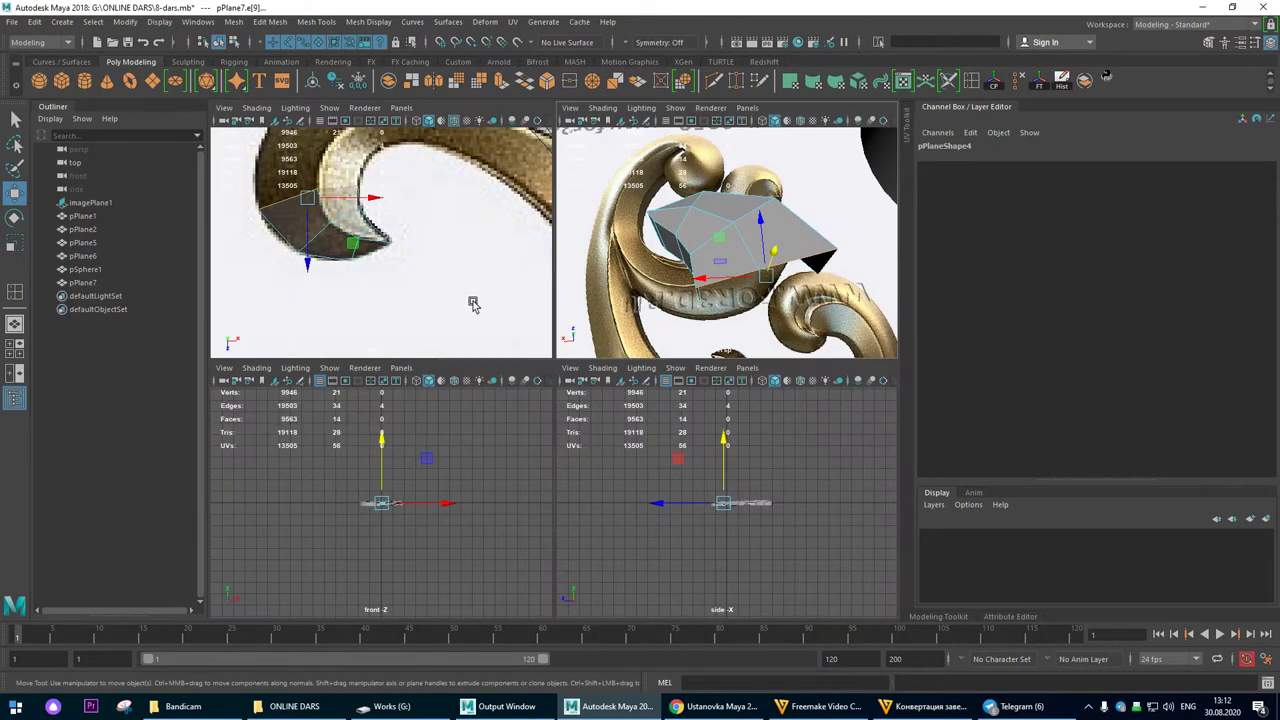
key("space")
scroll(440, 405, "up", 5)
key("ctrl+e")
left_click_drag(431, 368, 438, 320)
Step: Place the first new segment's outer and inner corner vertices on the curl's reference outline
right_click_drag(420, 323, 300, 301)
left_click_drag(302, 301, 350, 268)
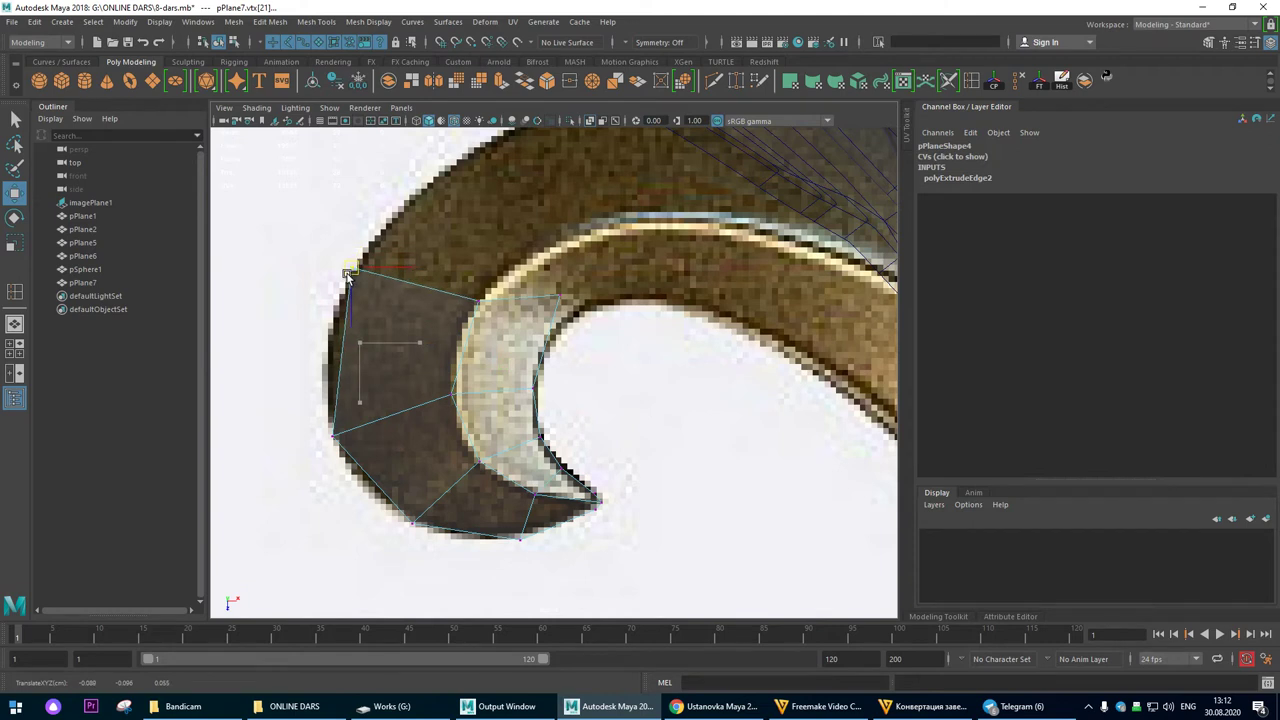
left_click(556, 301)
left_click_drag(556, 301, 545, 358)
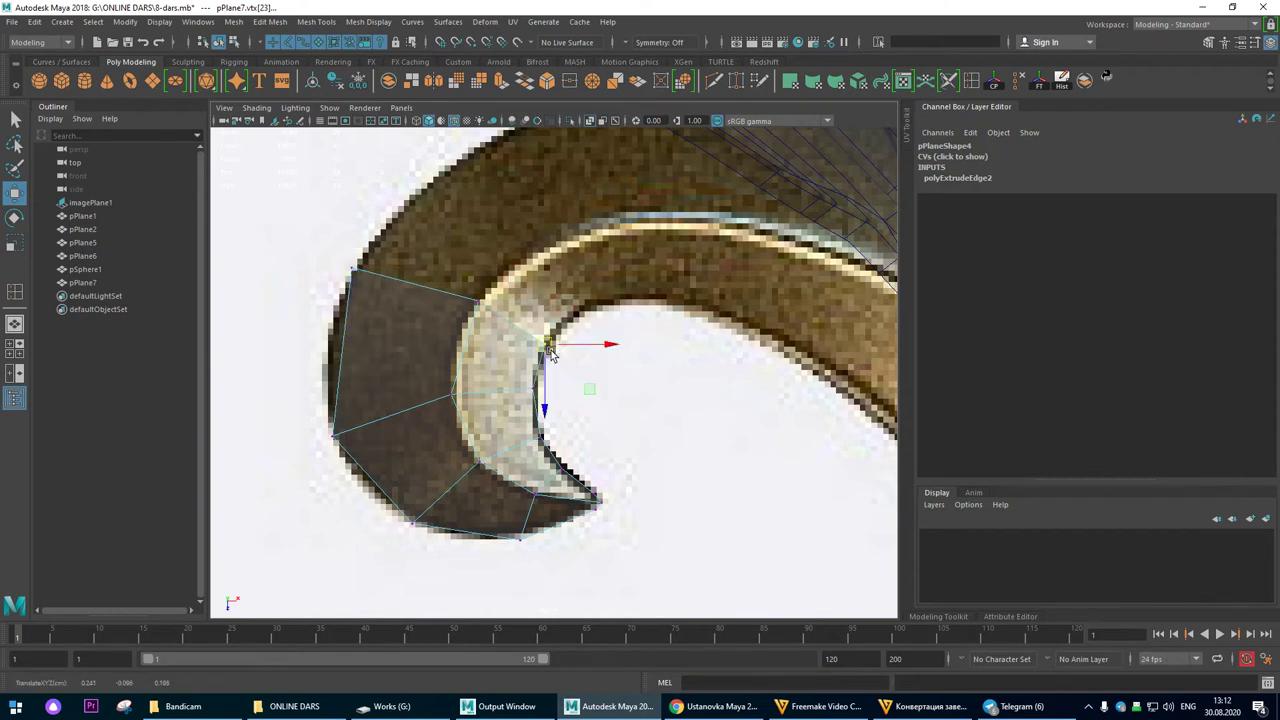
Step: Refine the outer, ridge and inner vertices from the open end down toward the tip to follow the reference
left_click(537, 391)
left_click(454, 393)
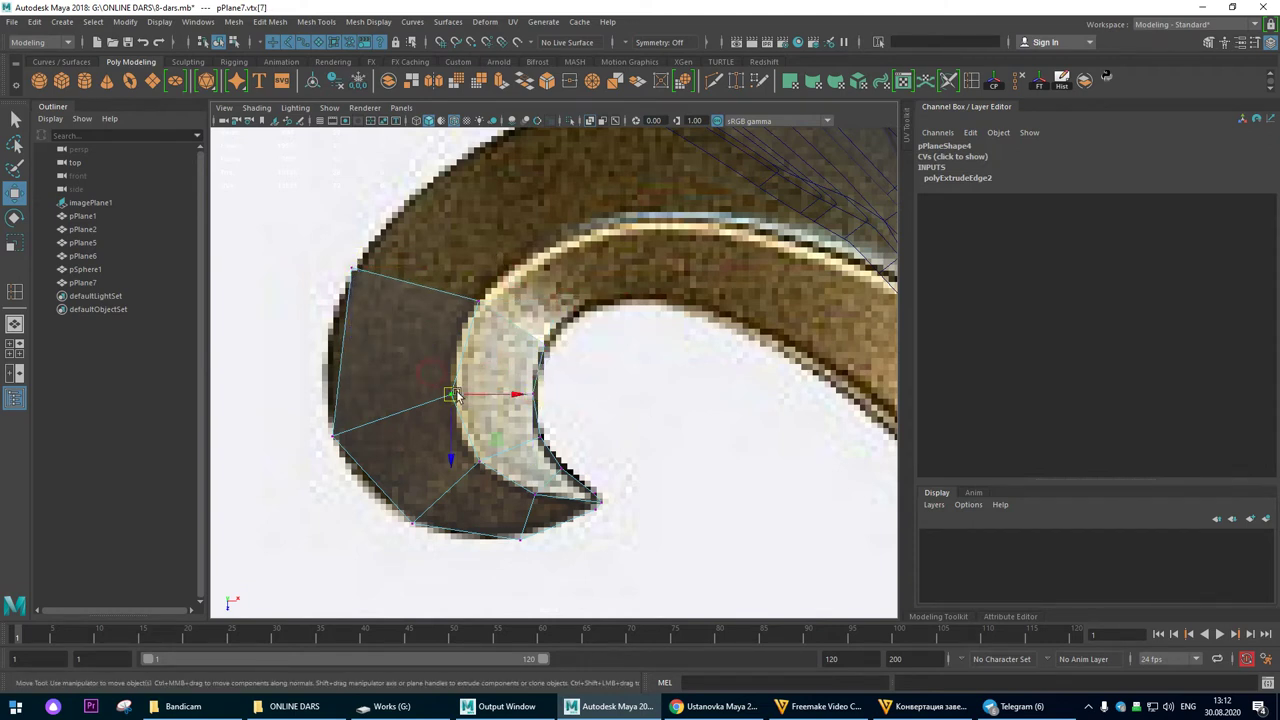
left_click(334, 437)
left_click_drag(335, 438, 329, 432)
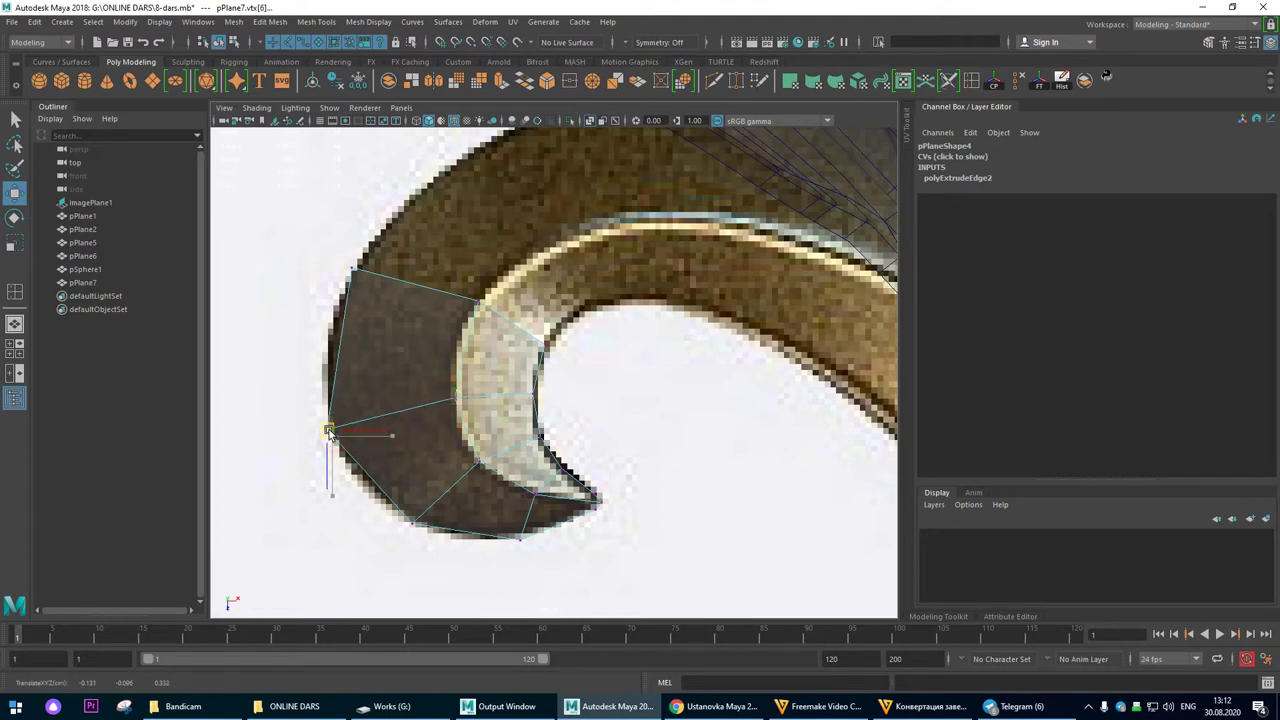
left_click(411, 523)
left_click_drag(411, 527, 398, 524)
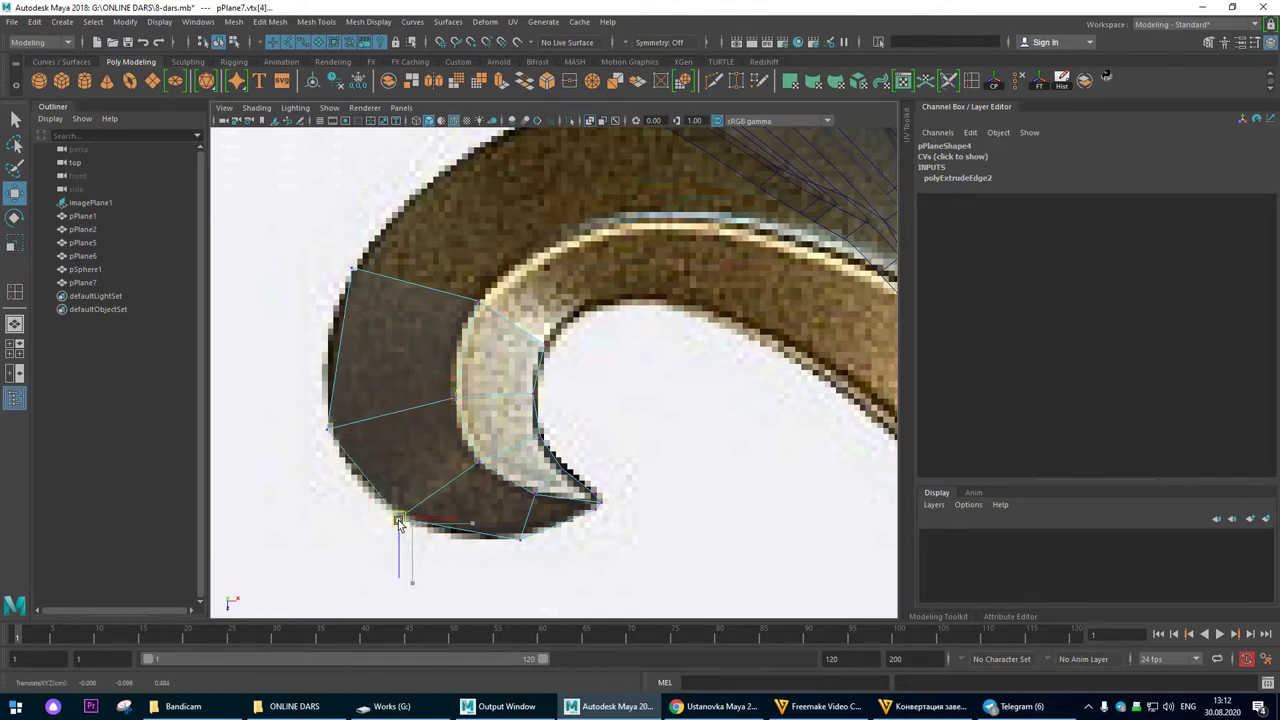
left_click(477, 460)
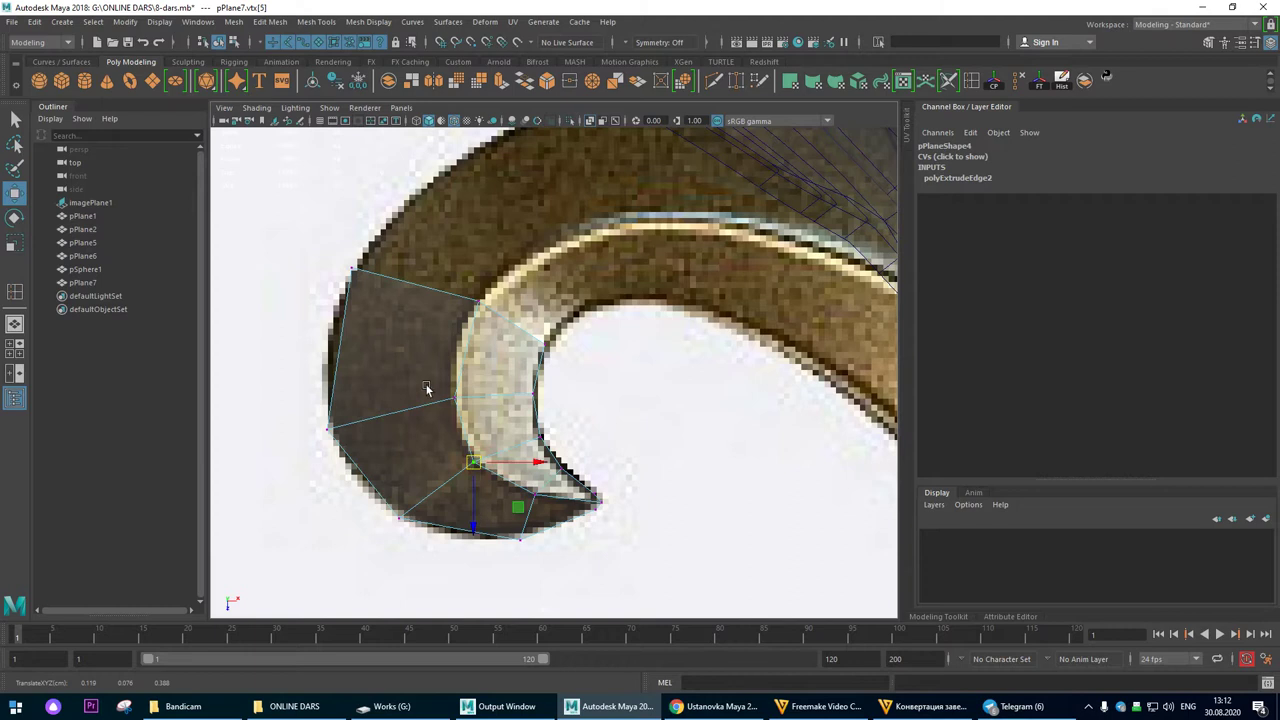
left_click(481, 305)
left_click_drag(474, 312, 470, 325)
left_click(546, 345)
left_click_drag(548, 350, 543, 355)
Step: Select the curl's open end edges again and extrude a second segment around its upper bend
scroll(545, 330, "down", 1)
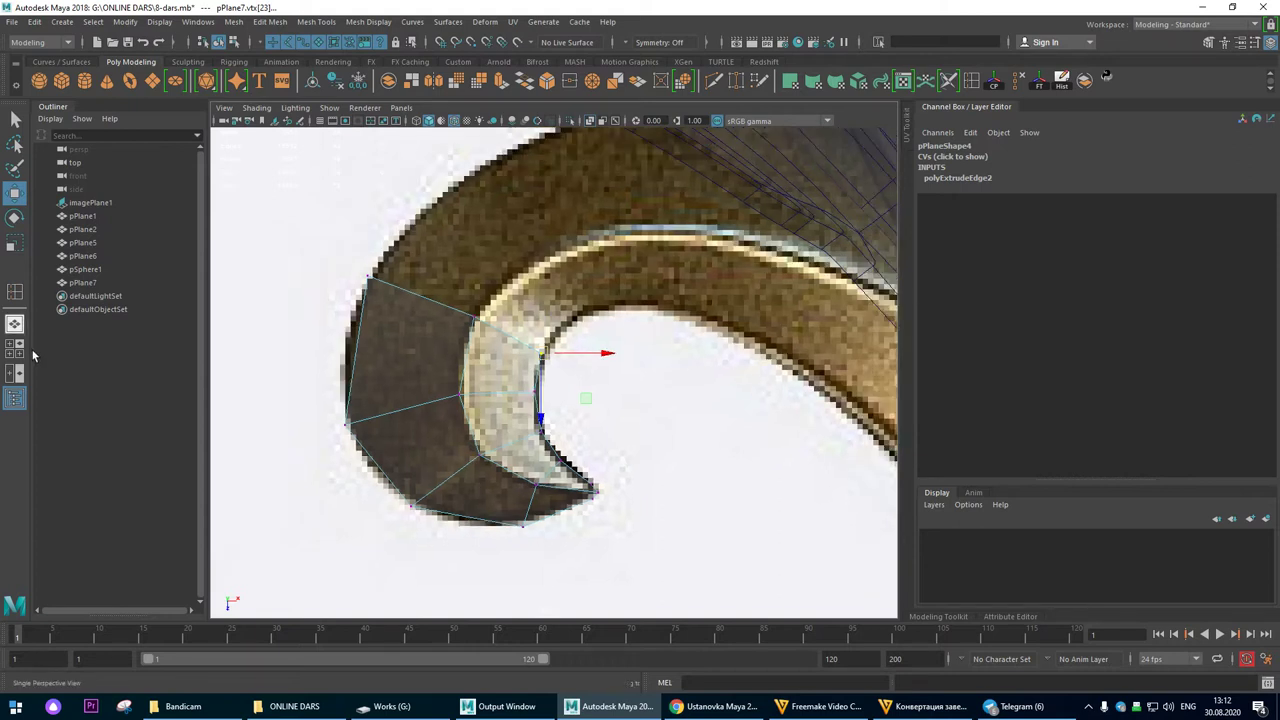
left_click(15, 323)
left_click_drag(500, 363, 494, 268, "alt")
right_click_drag(478, 260, 509, 204)
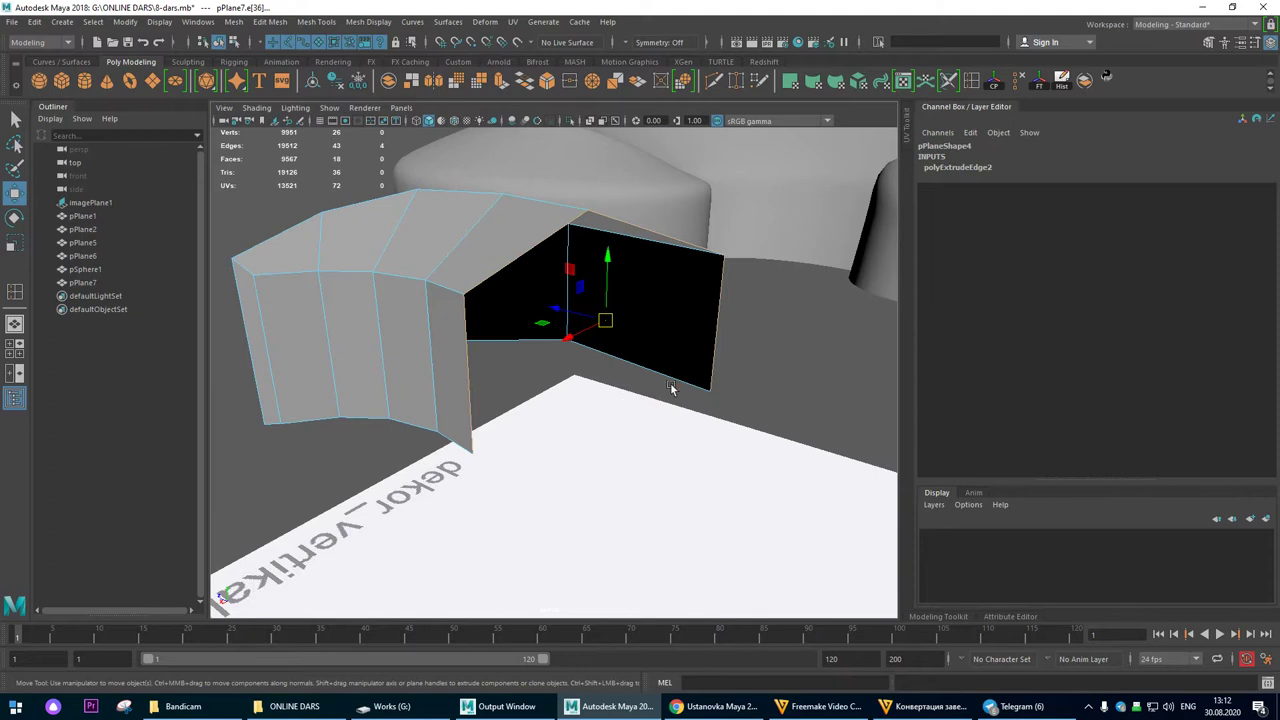
key("space")
key("space")
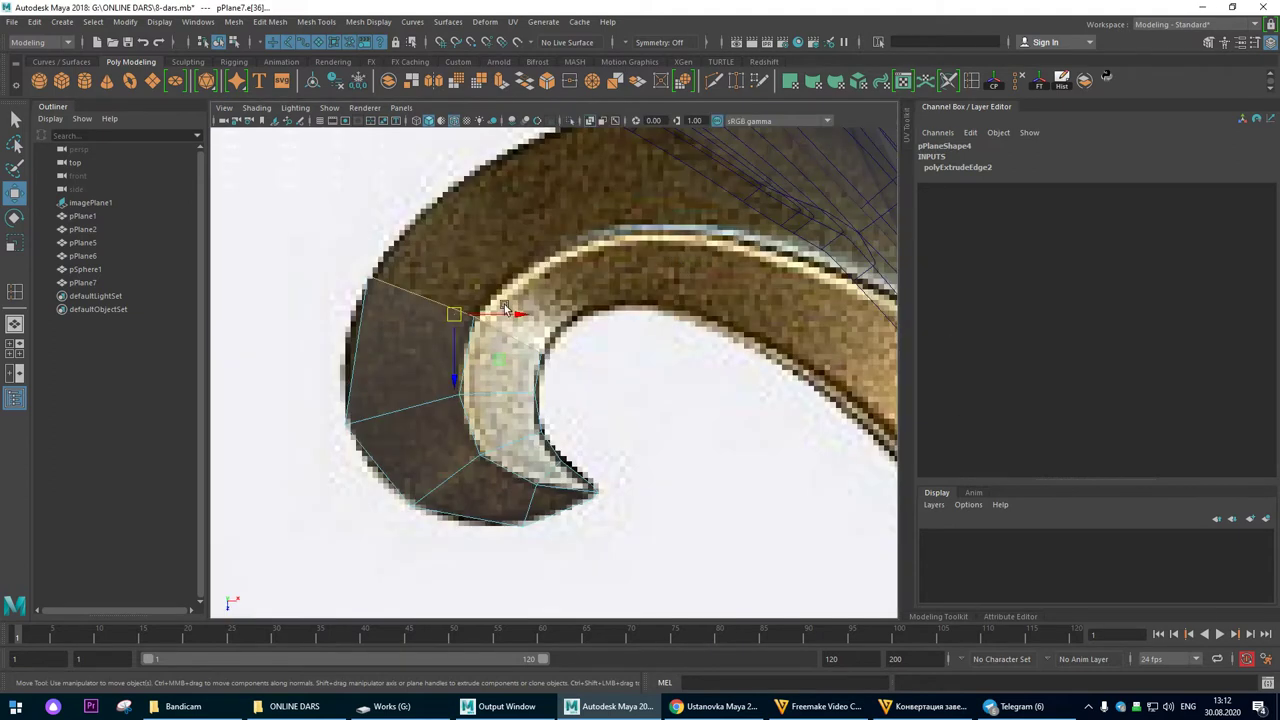
left_click_drag(452, 317, 535, 254, "shift")
Step: Fit the second segment's outer, inner and ridge vertices to the curl's upper-bend outline and highlight line
right_click_drag(484, 230, 410, 198)
left_click(449, 214)
left_click_drag(449, 214, 499, 159)
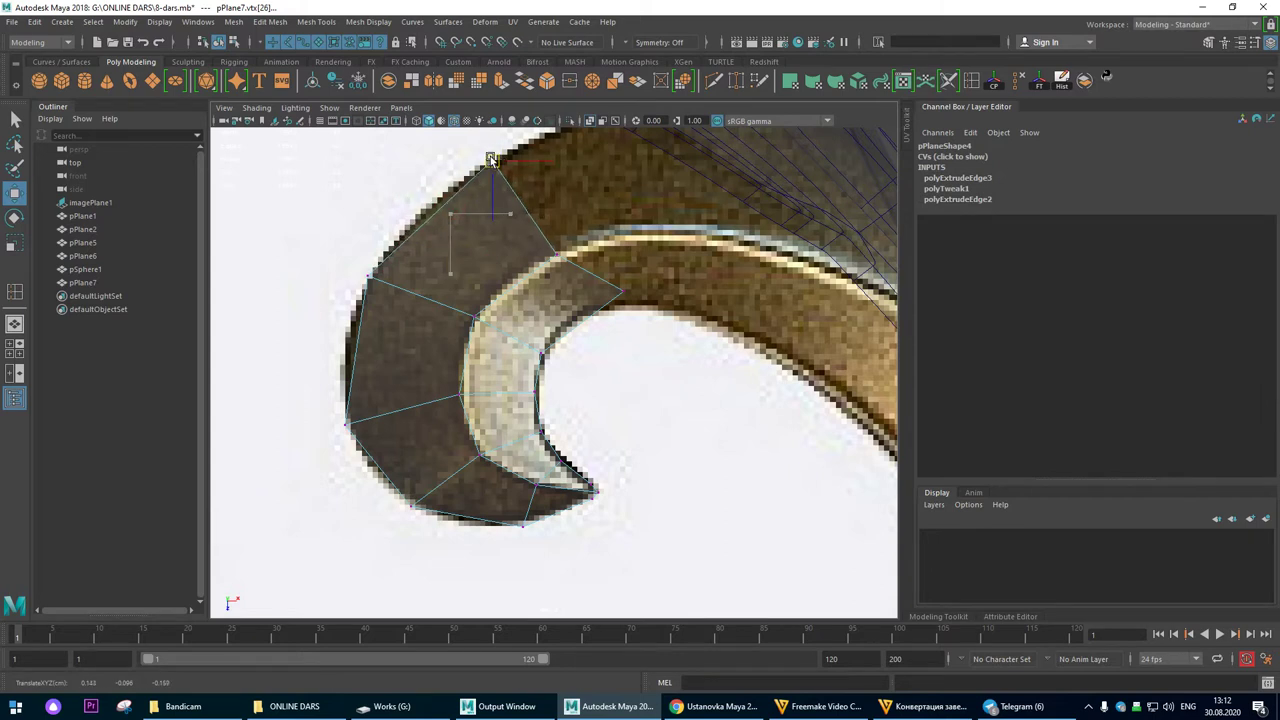
left_click(615, 294)
left_click_drag(617, 293, 576, 315)
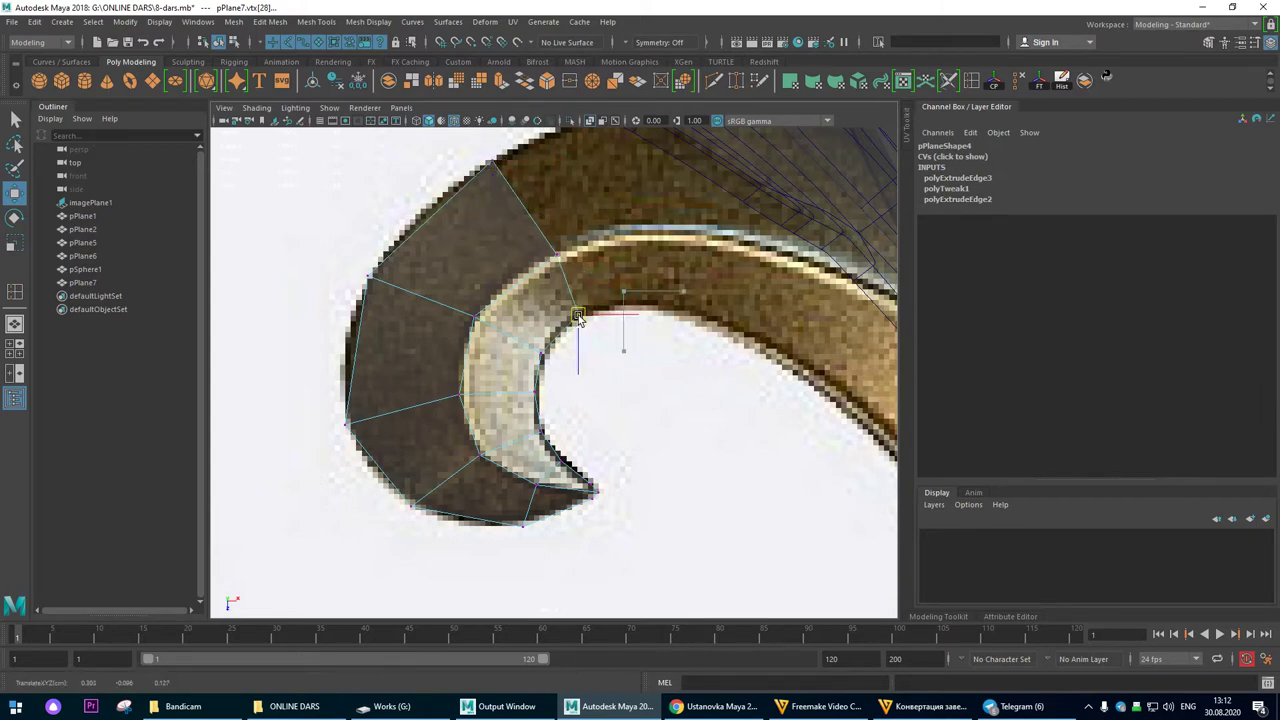
left_click(553, 258)
left_click_drag(553, 258, 547, 264)
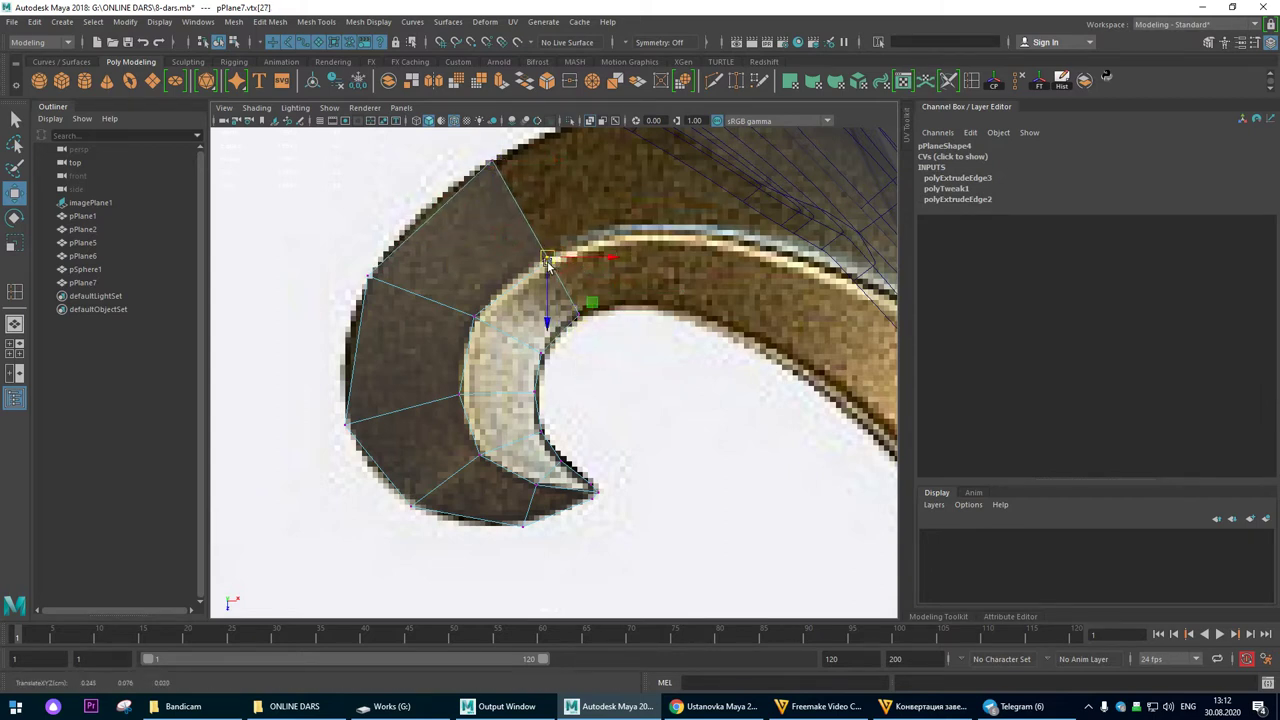
Step: Nudge the vertices on the curl's outer left side onto the reference edge
right_click_drag(554, 262, 445, 282, "alt")
left_click_drag(391, 299, 433, 312)
left_click_drag(386, 377, 460, 434)
left_click_drag(418, 405, 415, 398)
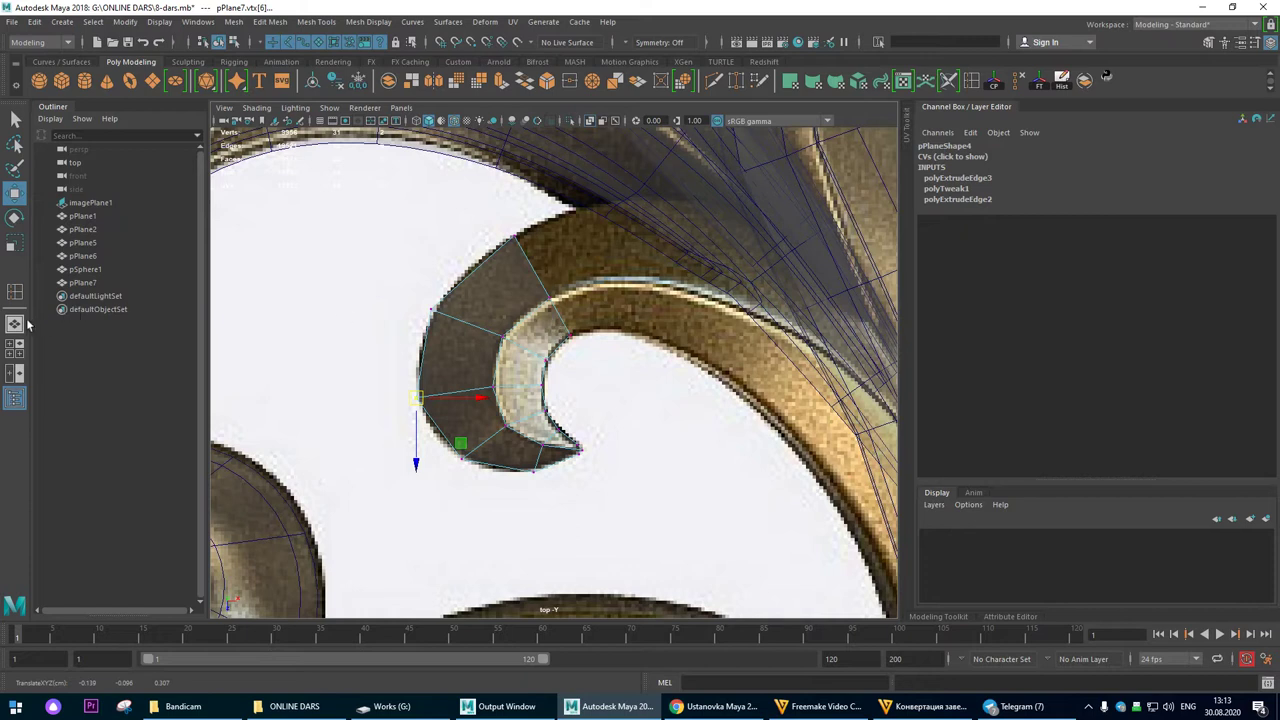
Step: Extrude the curl's open end edges a third segment across the top of the bend
left_click(17, 324)
mouse_move(523, 306)
left_mouse_down("alt")
mouse_move(514, 298)
mouse_move(790, 328)
mouse_move(546, 299)
left_mouse_up("alt")
right_click_drag(409, 249, 409, 214)
left_click(472, 290)
left_click(484, 242)
key("space")
scroll(450, 242, "up", 3)
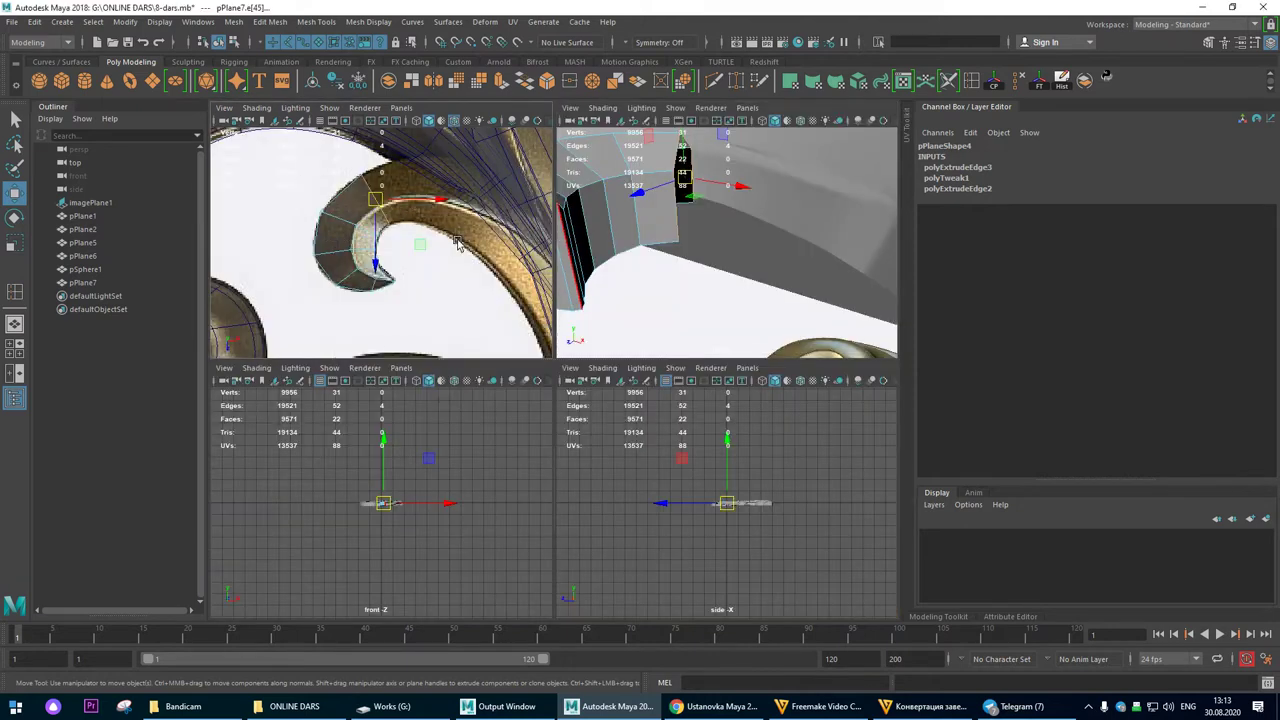
key("space")
scroll(484, 365, "up", 3)
left_click_drag(467, 330, 562, 310, "shift")
Step: Align the third segment's outer, ridge and inner vertices with the reference, and refine the preceding ones
key("F9")
left_click_drag(470, 222, 558, 224)
left_click_drag(565, 349, 558, 389)
left_click(567, 326)
left_click_drag(567, 326, 560, 323)
left_click(475, 342)
left_click(430, 266)
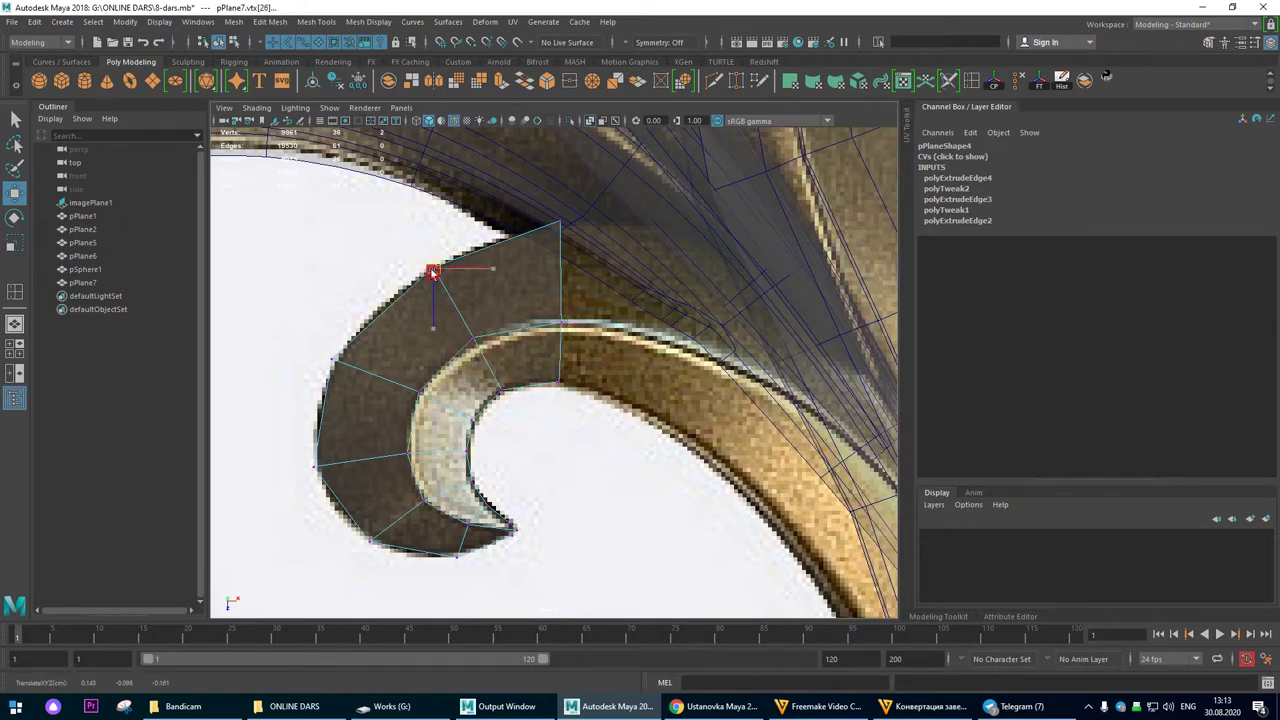
left_click(560, 222)
left_click_drag(560, 222, 557, 229)
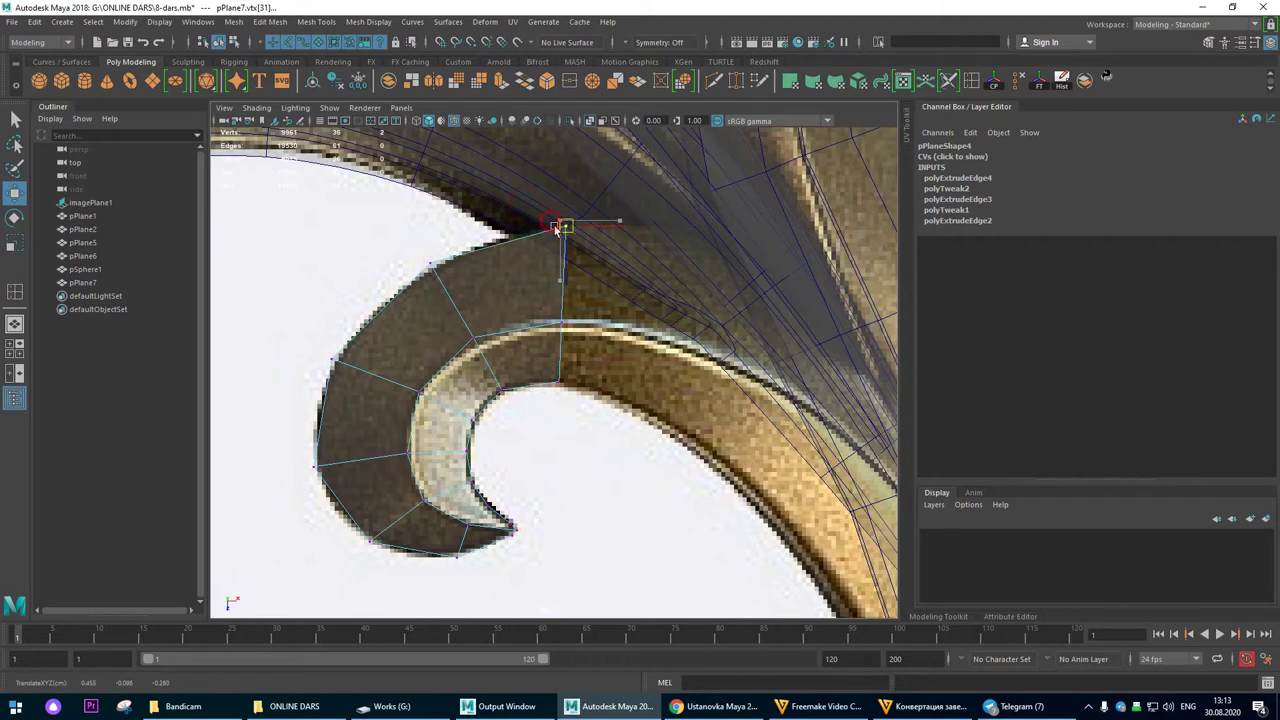
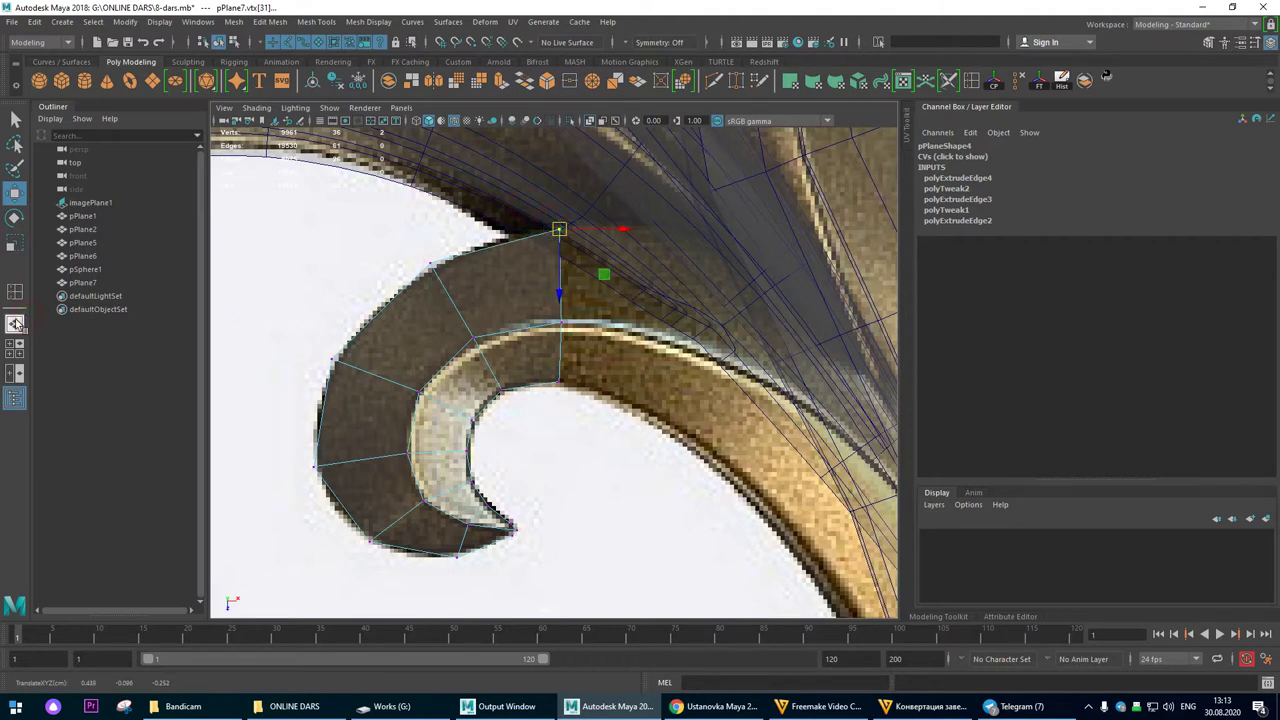
Step: Select the edges at the curl's open end and extrude a fourth segment toward the main stem
left_click(16, 323)
left_click_drag(503, 303, 506, 269, "alt")
mouse_move(684, 276)
left_mouse_down("alt")
mouse_move(703, 297)
mouse_move(686, 281)
left_mouse_up("alt")
right_click_drag(500, 266, 531, 302)
left_click(538, 328)
left_click_drag(538, 328, 592, 354, "alt")
double_click(760, 277, "shift")
key("space")
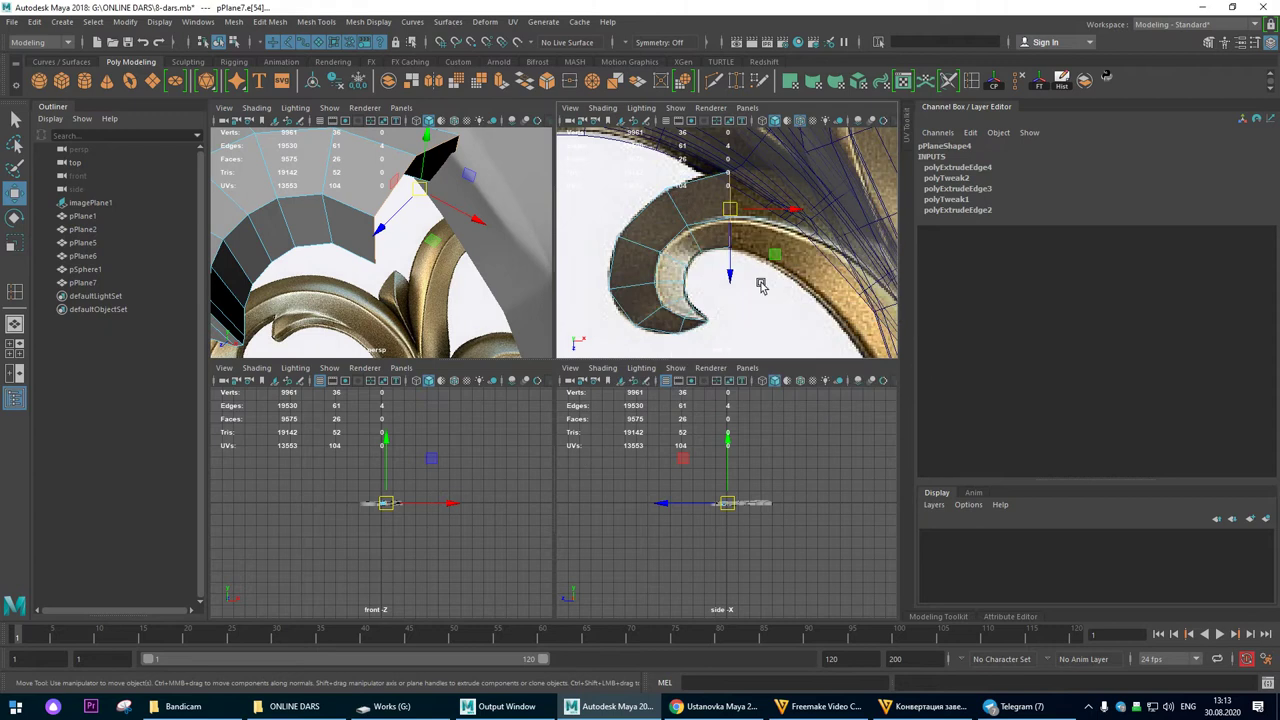
key("space")
scroll(700, 278, "down", 5)
middle_click_drag(646, 271, 552, 254, "alt")
scroll(436, 317, "up", 2)
left_click_drag(441, 313, 529, 290, "shift")
Step: Angle the fourth segment's end vertices across the curl and adjust the preceding outer and ridge vertices to the reference
key("F9")
left_click(515, 286)
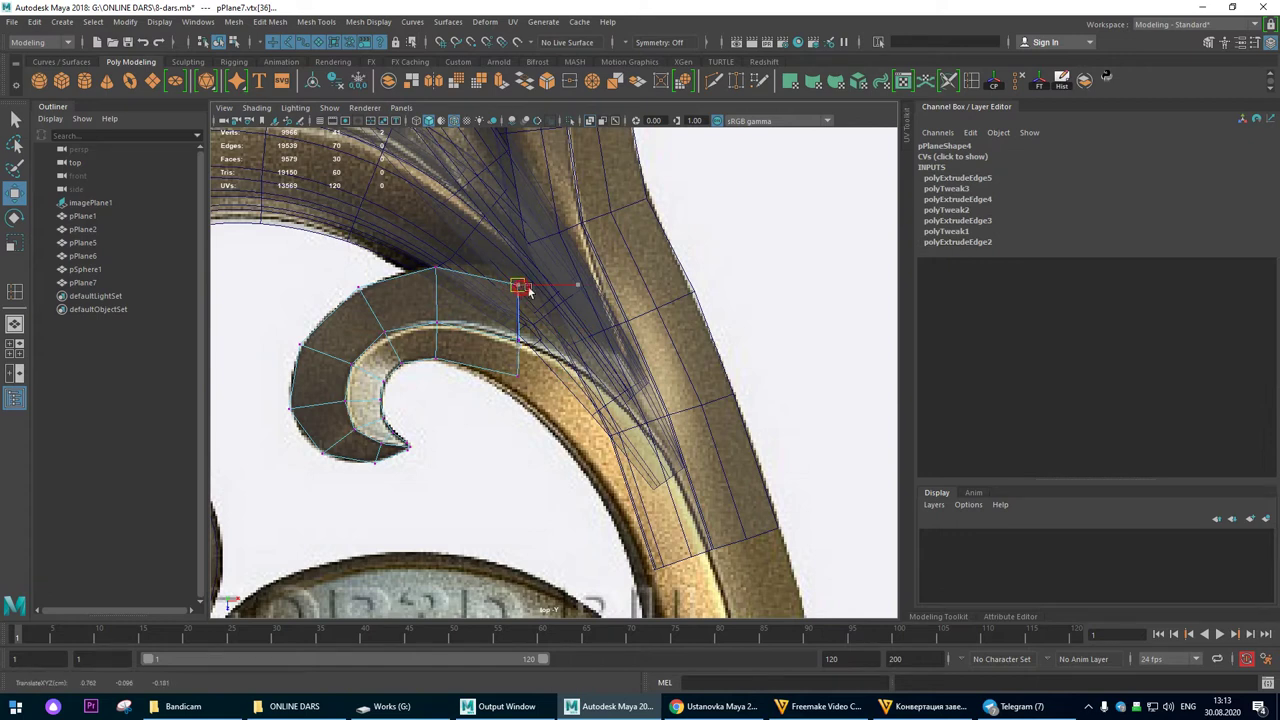
left_click(518, 373)
left_click_drag(518, 375, 502, 388)
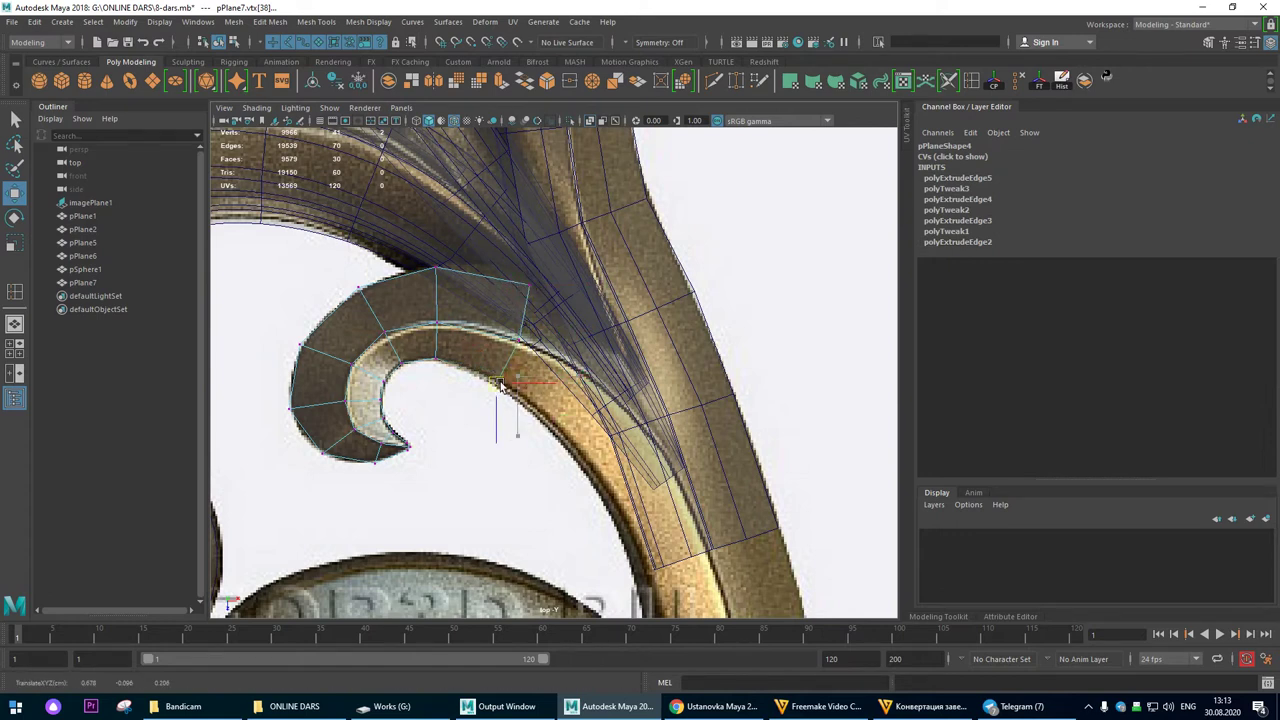
left_click(513, 340)
left_click(527, 280)
left_click(428, 272)
left_click_drag(435, 268, 446, 262)
left_click(438, 319)
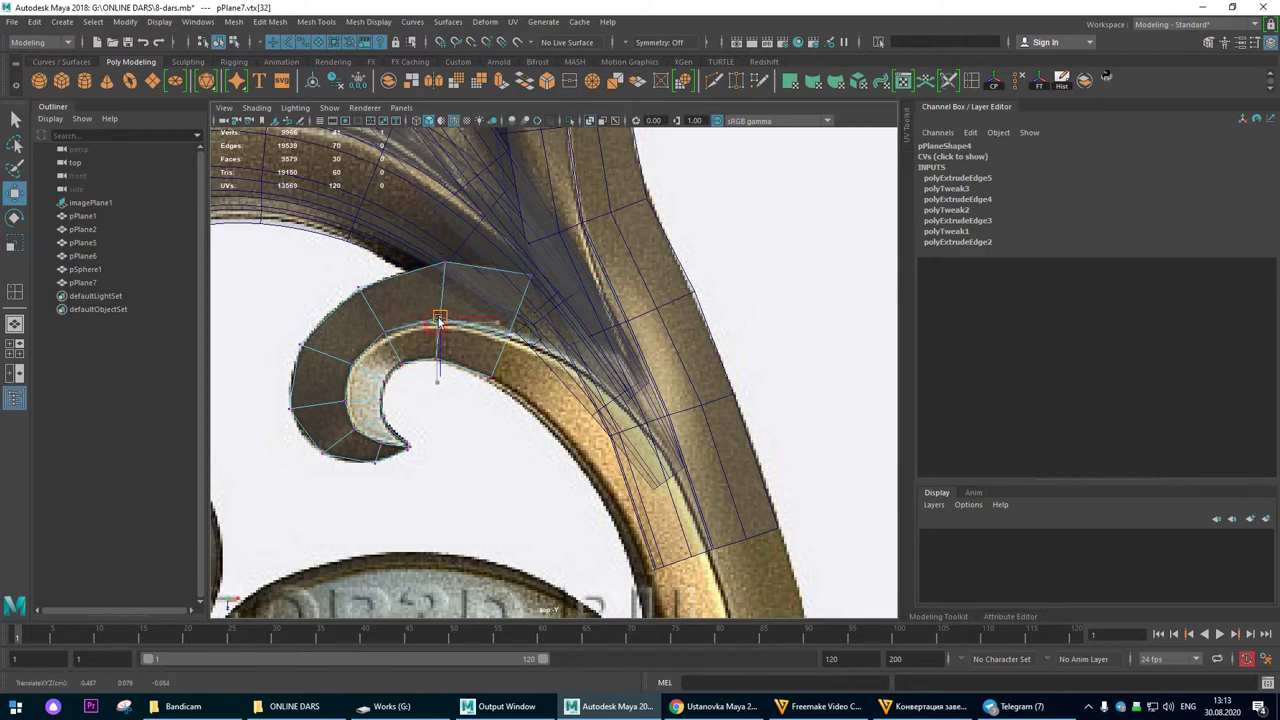
left_click(351, 281)
Step: Extrude the curl's open end edges a fifth segment down along the stem overlap
right_click_drag(435, 293, 437, 258)
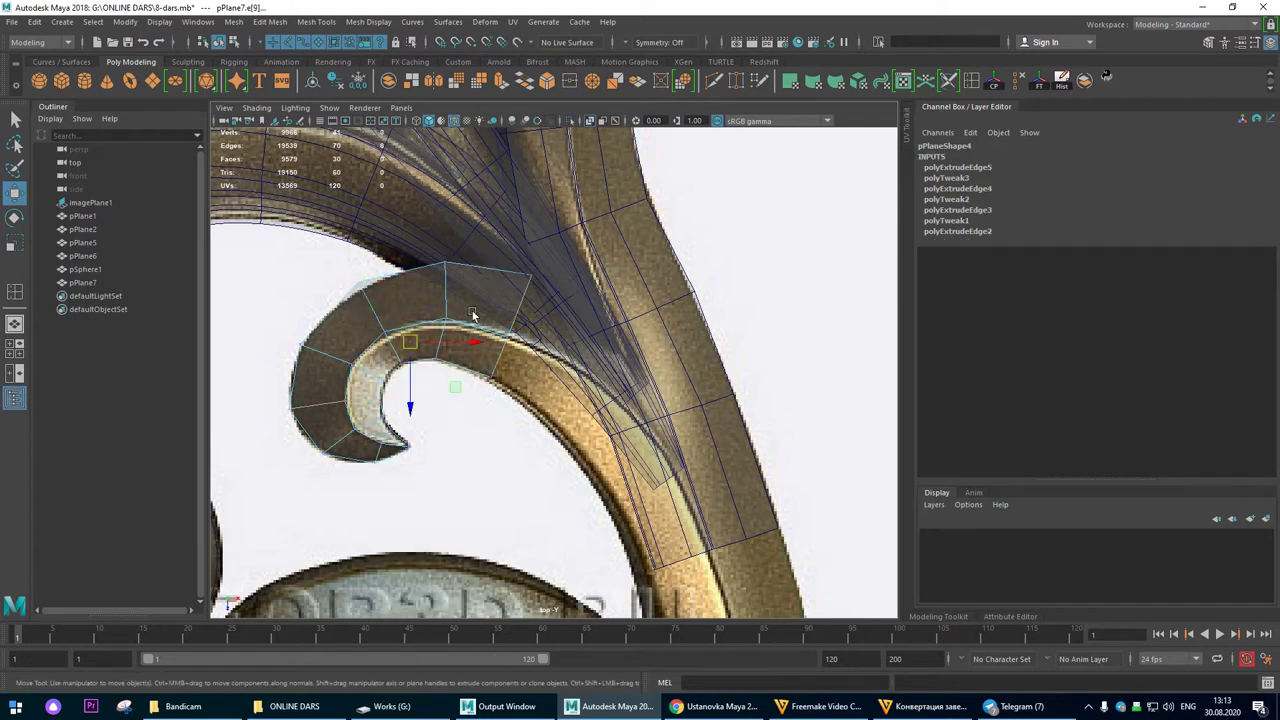
double_click(406, 284)
left_click(514, 378)
left_click_drag(512, 328, 588, 360, "shift")
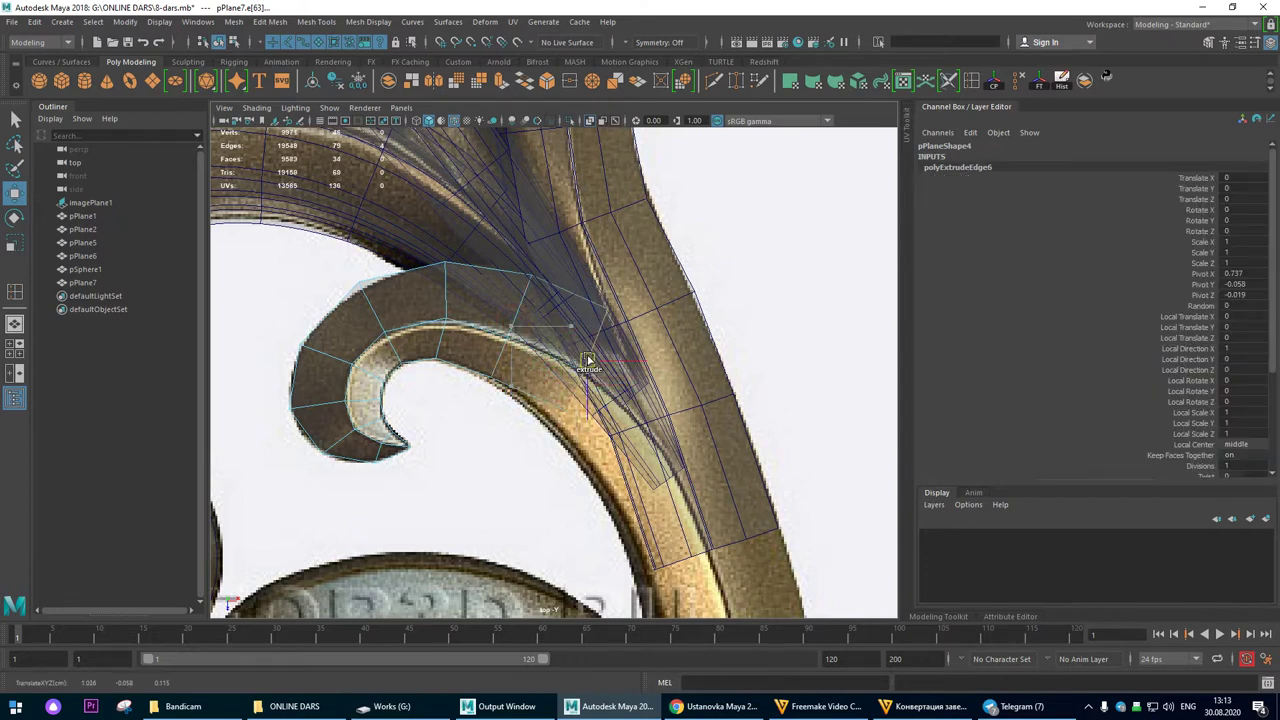
Step: Position the fifth segment's inner, outer and ridge vertices along the stem's curve, easing the outer vertex before them
right_click_drag(429, 294, 297, 286)
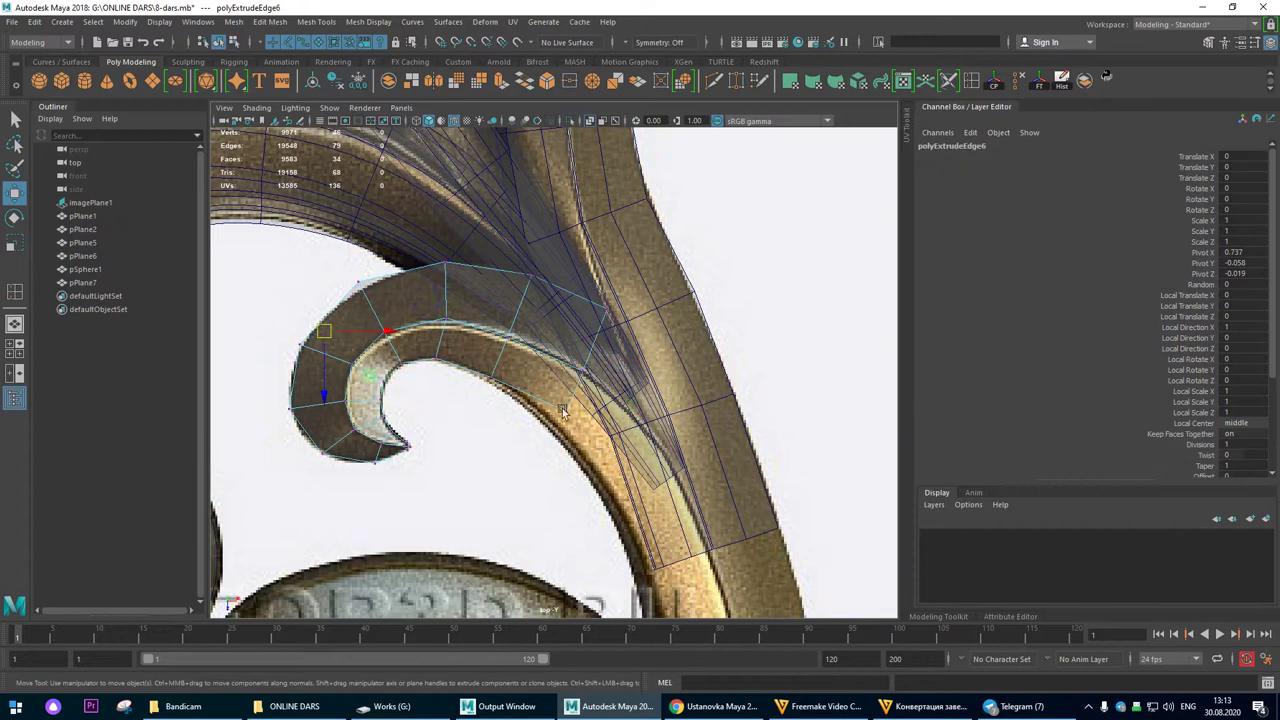
left_click(543, 437)
left_click_drag(543, 437, 552, 407)
left_click_drag(569, 290, 612, 346)
left_click(528, 279)
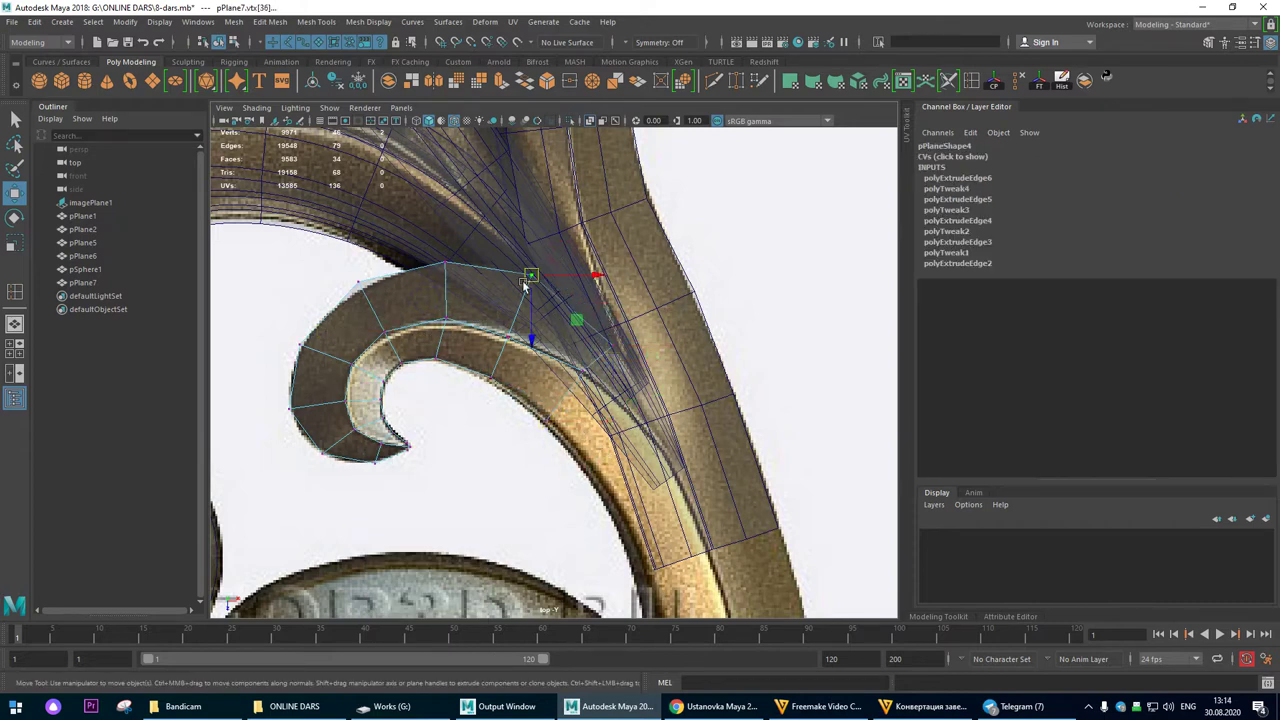
left_click(574, 371)
left_click(613, 345)
left_click_drag(613, 345, 596, 339)
Step: Adjust the ridge vertices along the curl's upper bend to follow the reference highlight line
left_click(505, 332)
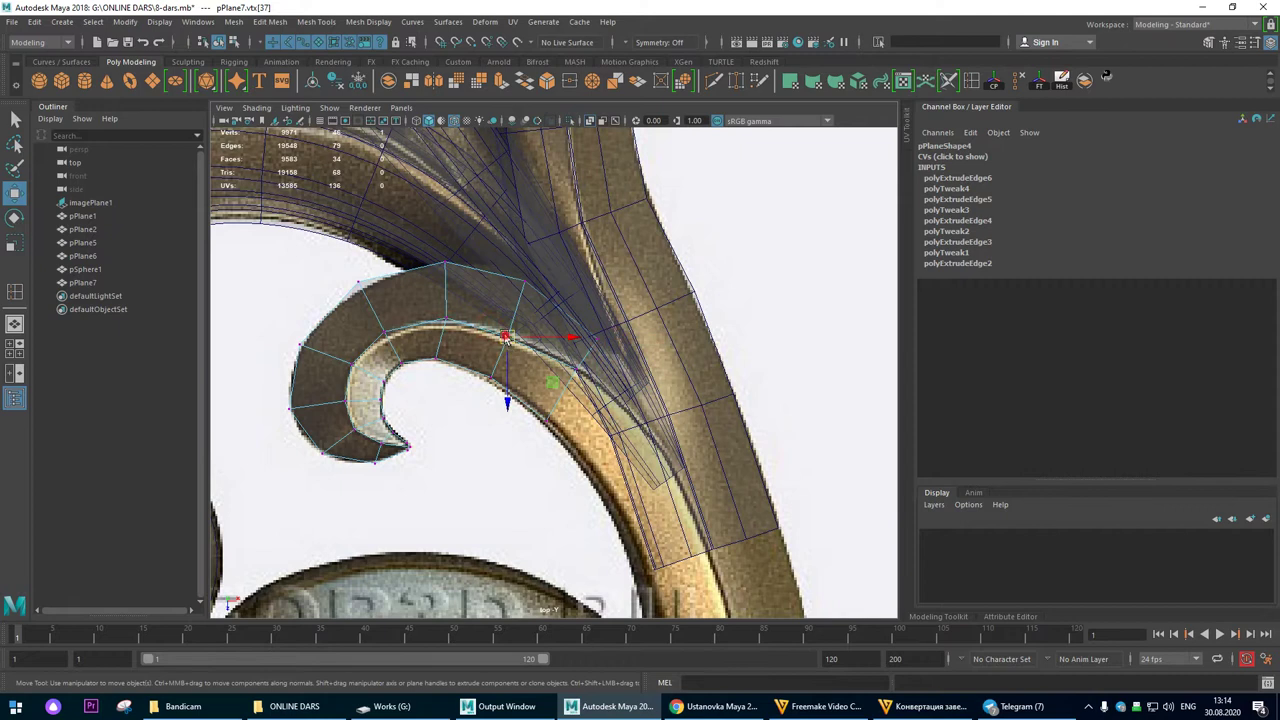
left_click(440, 318)
left_click_drag(360, 320, 393, 345)
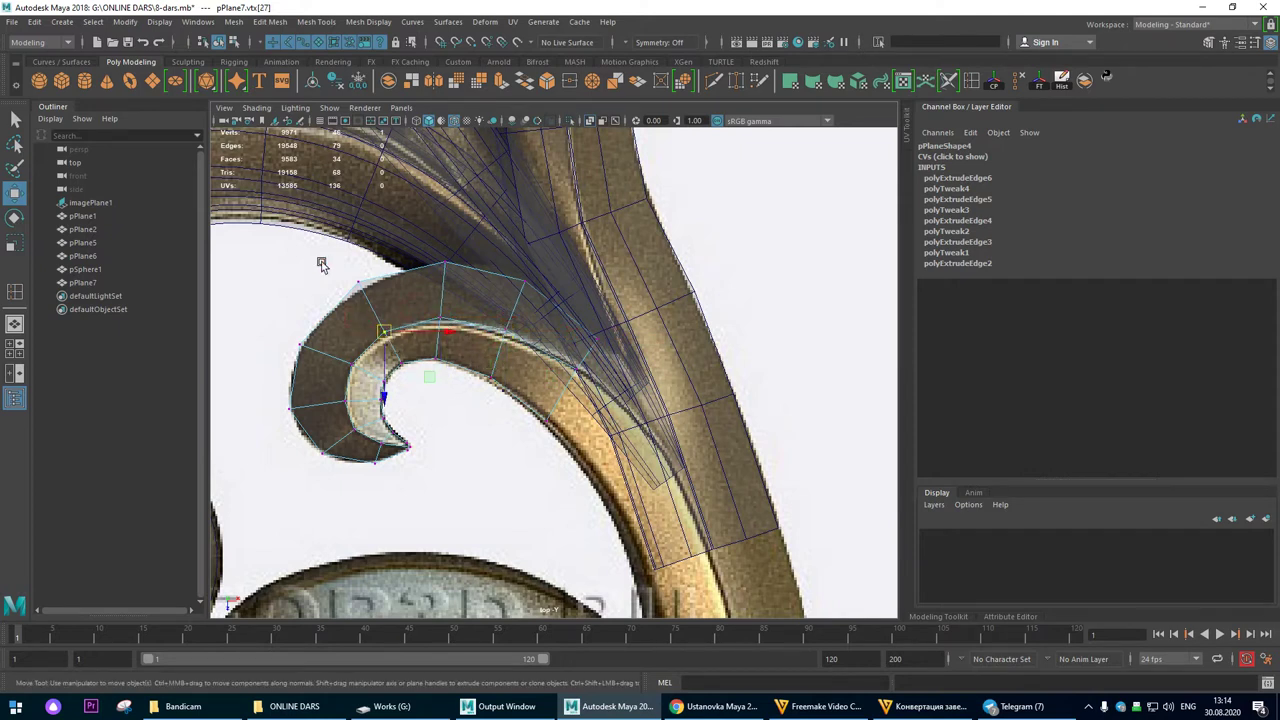
Step: Extrude the curl's open end edges a sixth segment down along the main stem
left_click(360, 283)
left_click(14, 325)
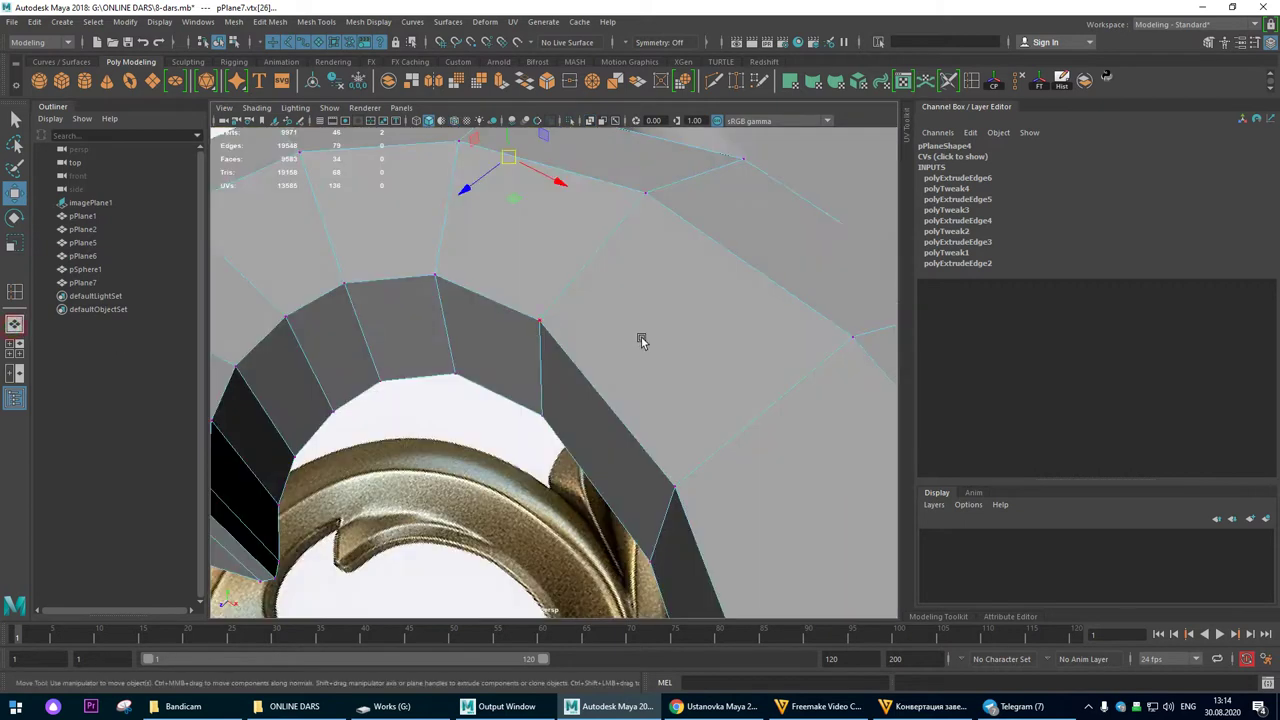
left_click_drag(632, 395, 569, 311, "alt")
left_click(592, 307)
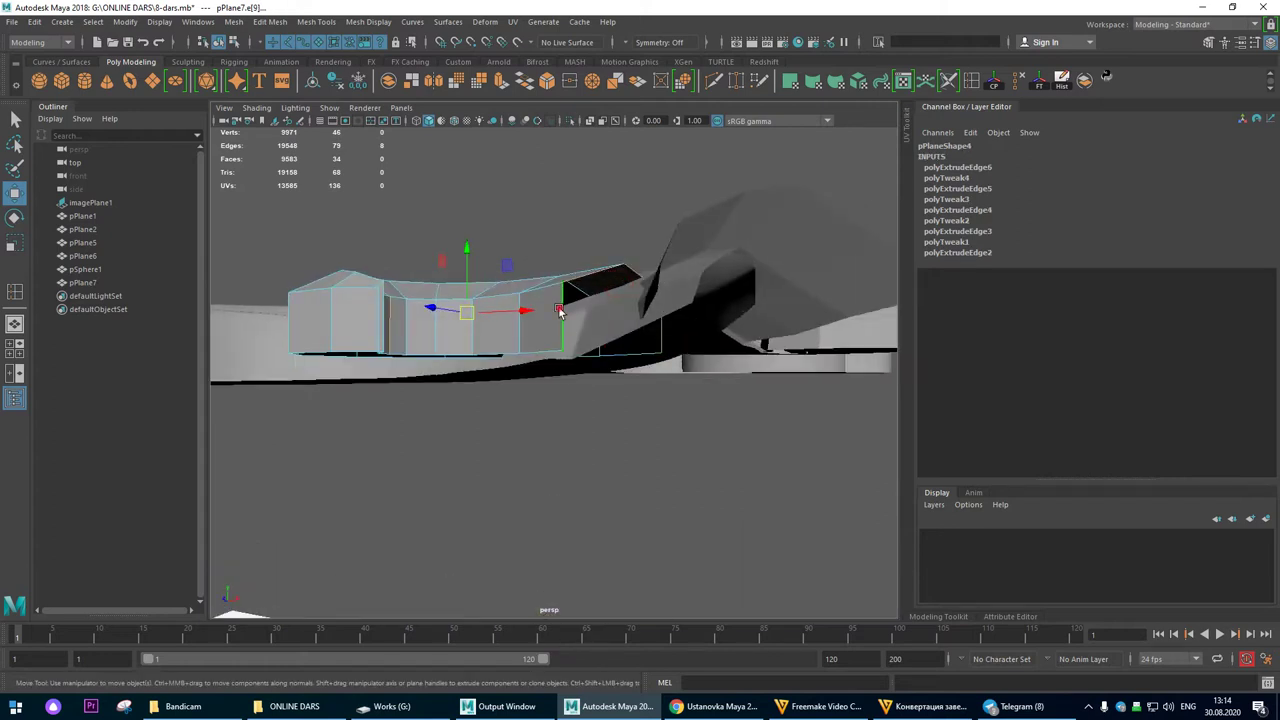
key("space")
key("space")
left_click_drag(575, 380, 652, 455, "shift")
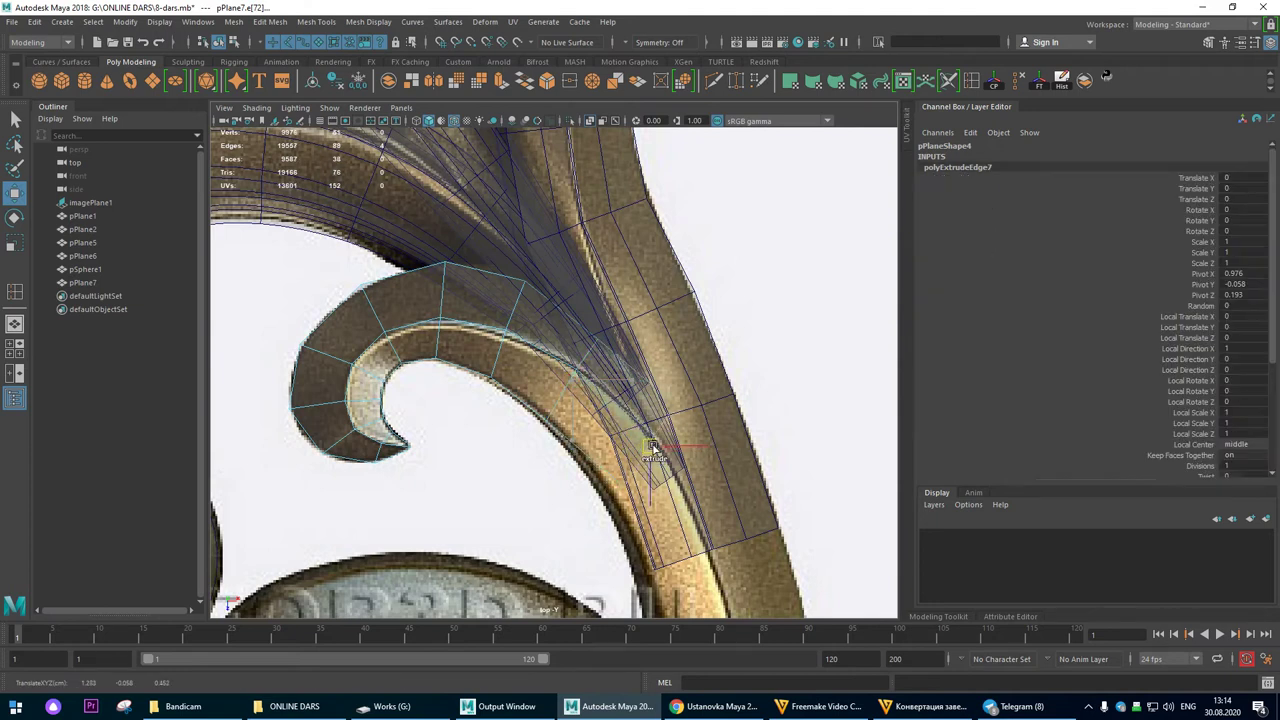
scroll(727, 420, "down", 4)
scroll(706, 377, "up", 5)
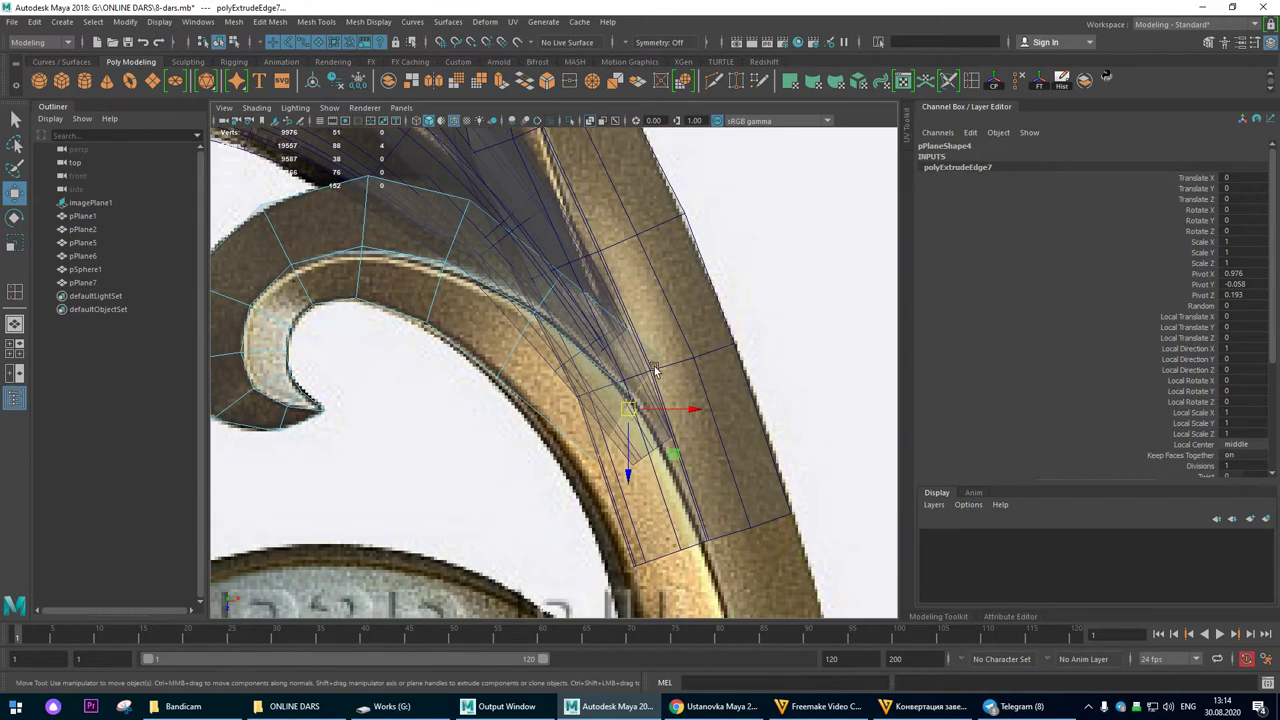
key("e")
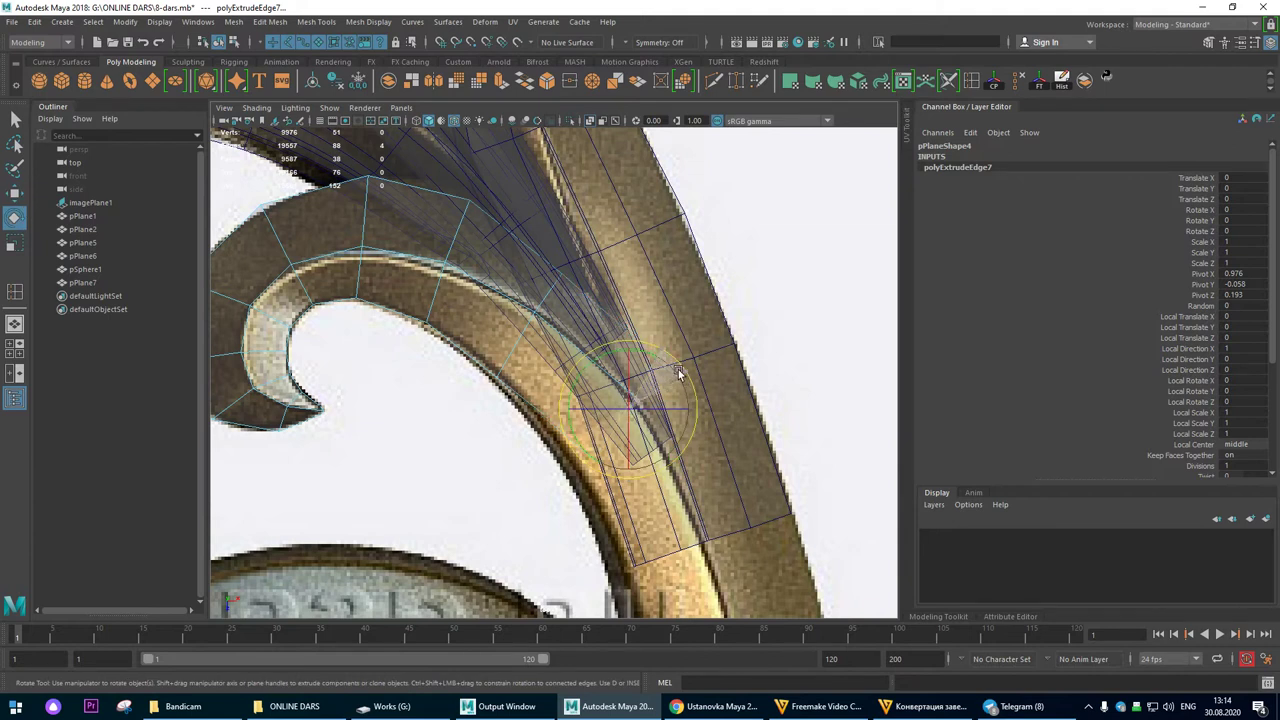
key("w")
Step: Position the sixth segment's inner and outer end vertices against the reference and adjust the outer vertex before them
right_click_drag(515, 335, 450, 339)
left_click(562, 449)
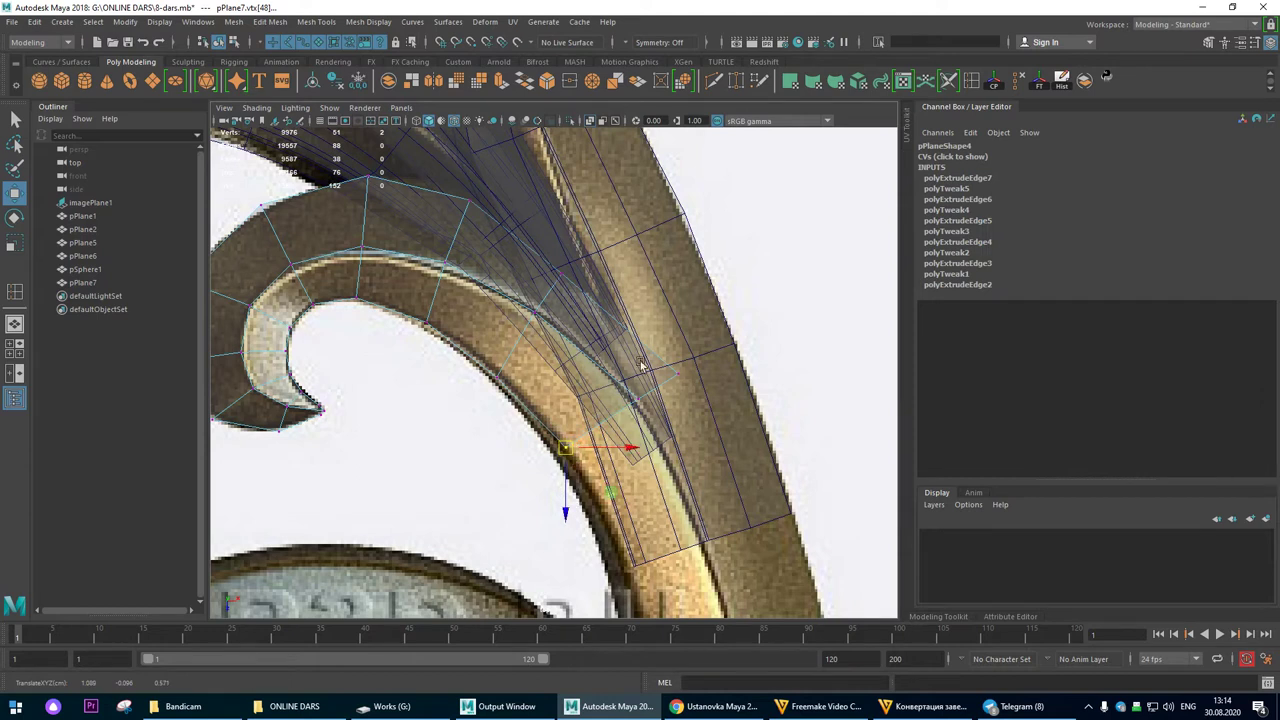
left_click(678, 375)
left_click_drag(691, 378, 671, 372)
left_click(565, 264)
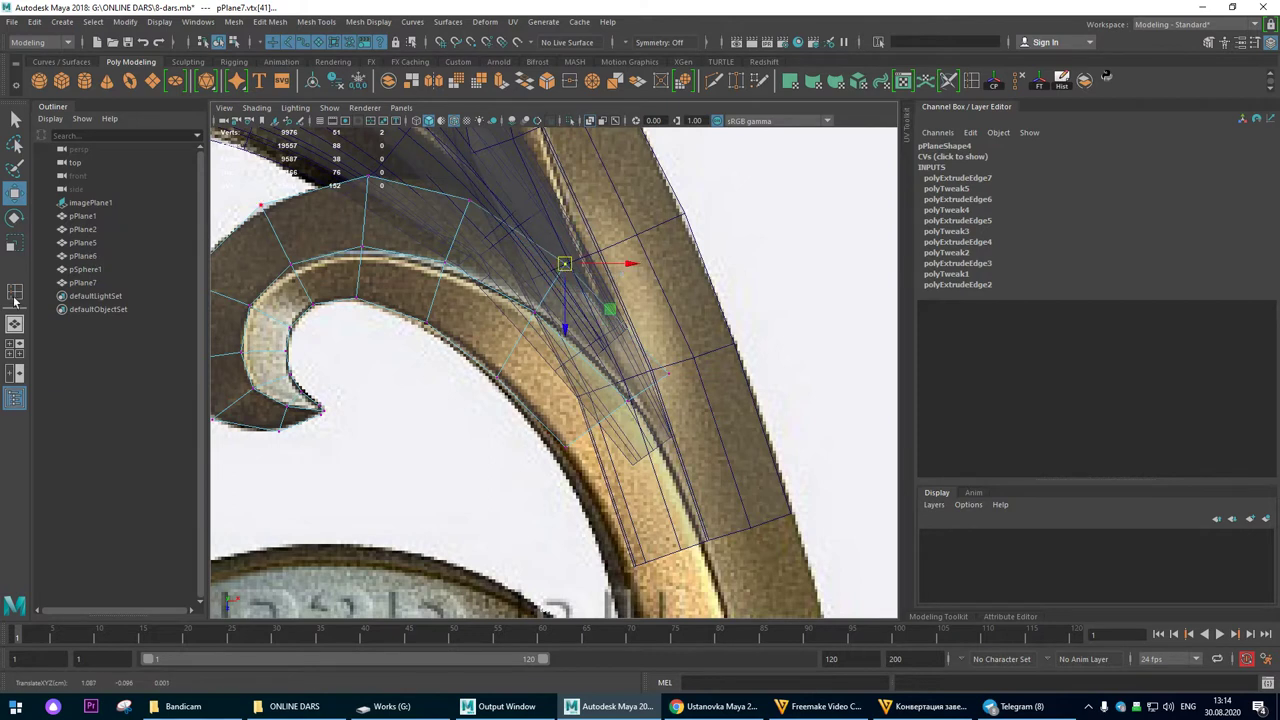
Step: Extrude the curl's open end edges a seventh segment down to the lower end of the main stem
left_click(15, 324)
mouse_move(656, 343)
left_mouse_down("alt")
mouse_move(681, 372)
mouse_move(665, 328)
left_mouse_up("alt")
right_click(618, 302)
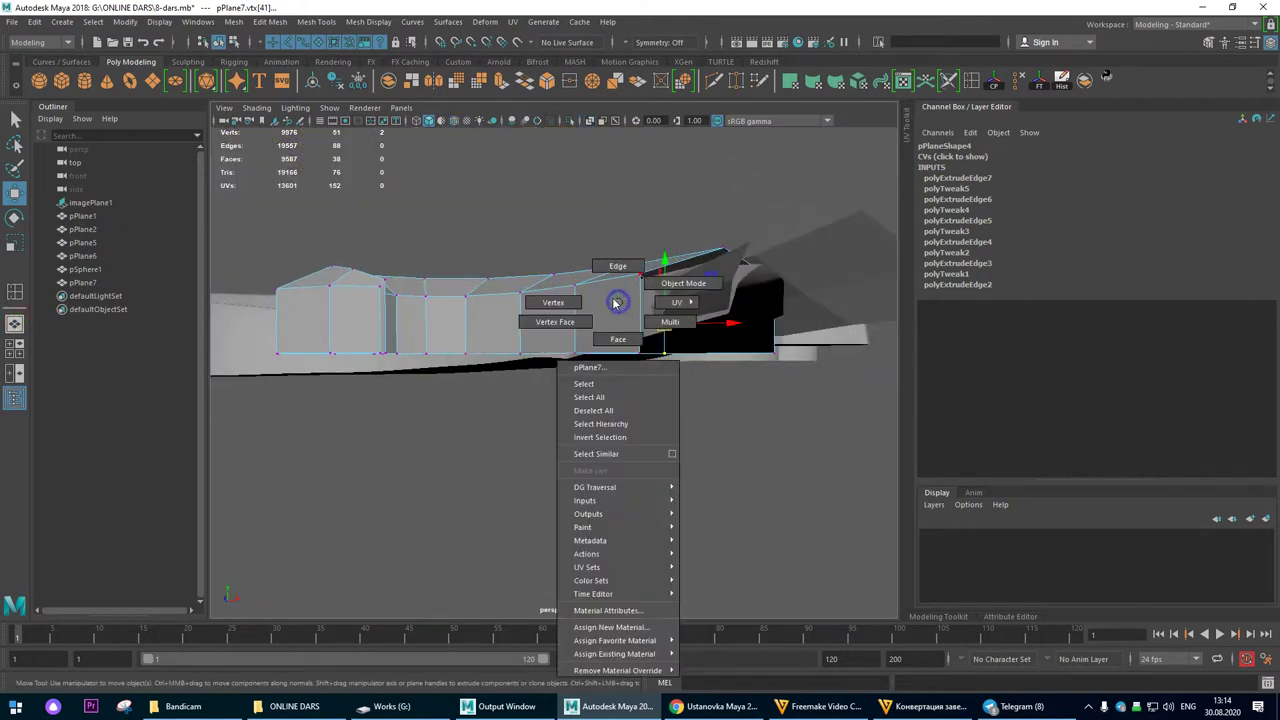
left_click(618, 266)
left_click(640, 315)
double_click(764, 333, "shift")
left_click_drag(689, 386, 704, 454, "alt")
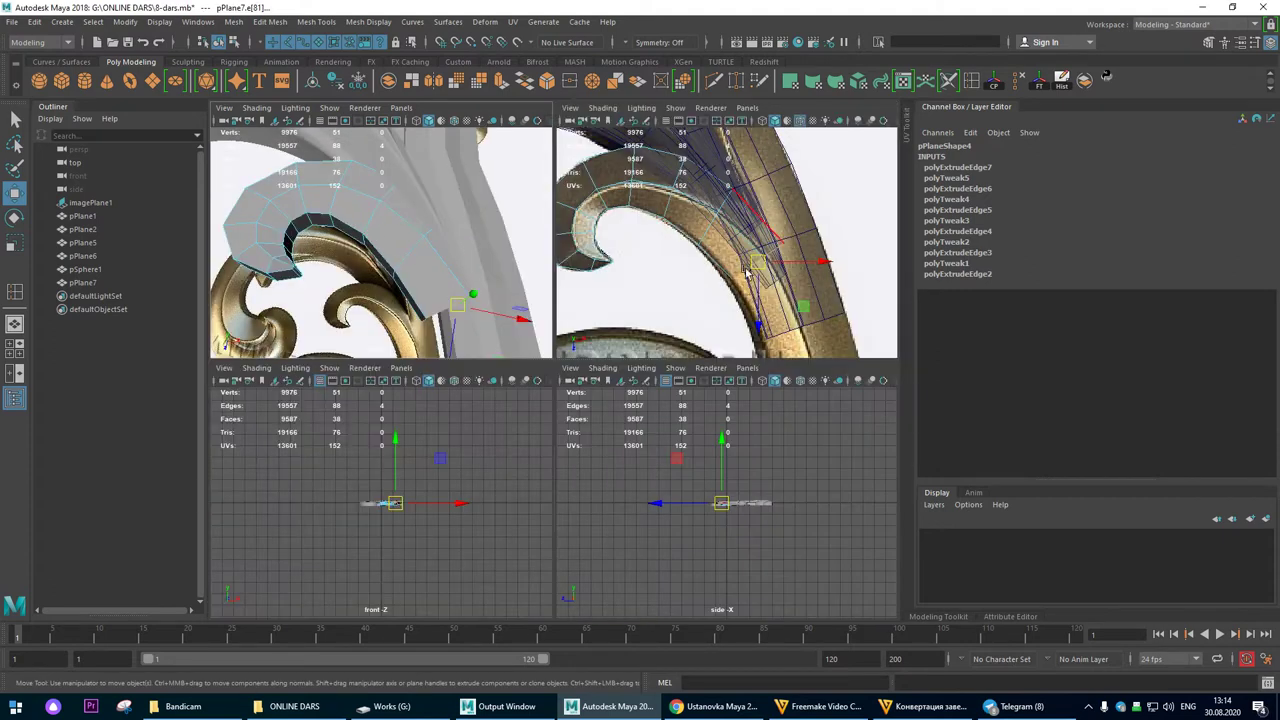
key("space")
left_click_drag(620, 415, 688, 545, "shift")
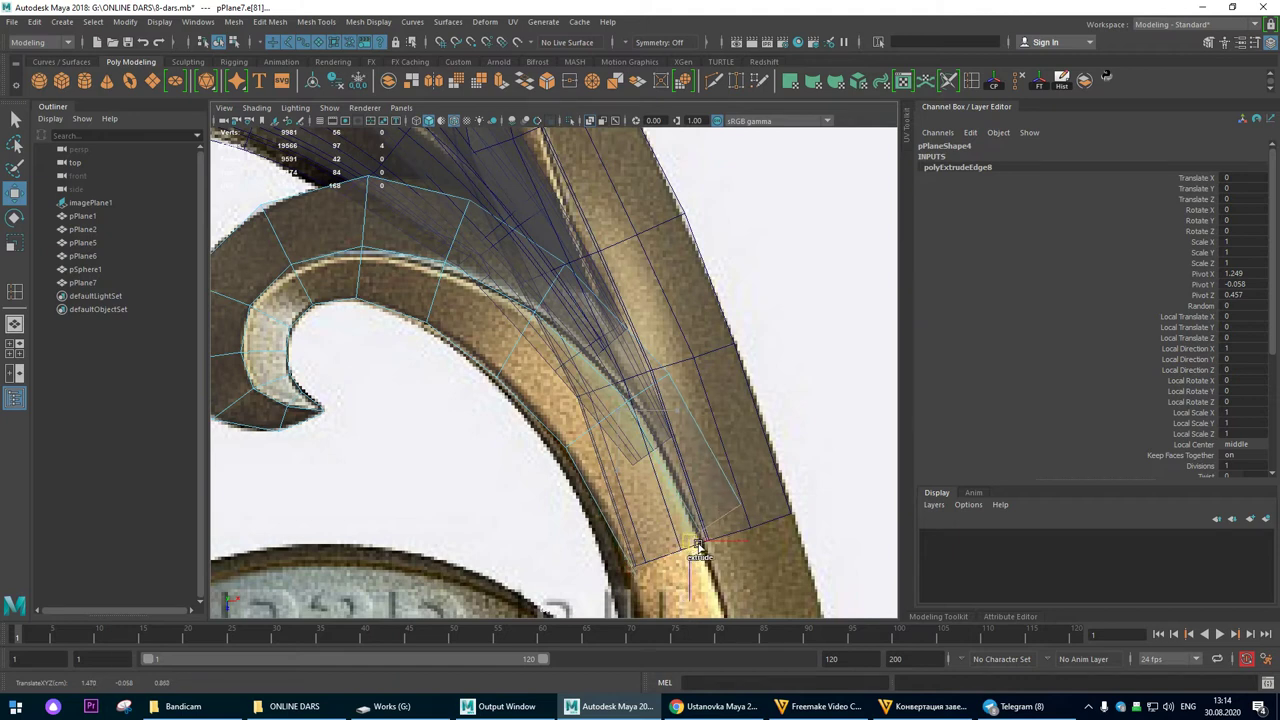
Step: Move the seventh segment's outer end vertices away from the main stem so they tuck beneath the curl's surface
left_click(15, 325)
left_click_drag(729, 366, 843, 391, "alt")
right_click_drag(834, 391, 543, 380, "alt")
mouse_move(565, 367)
left_mouse_down("alt")
mouse_move(350, 357)
mouse_move(549, 371)
mouse_move(491, 337)
mouse_move(583, 271)
left_mouse_up("alt")
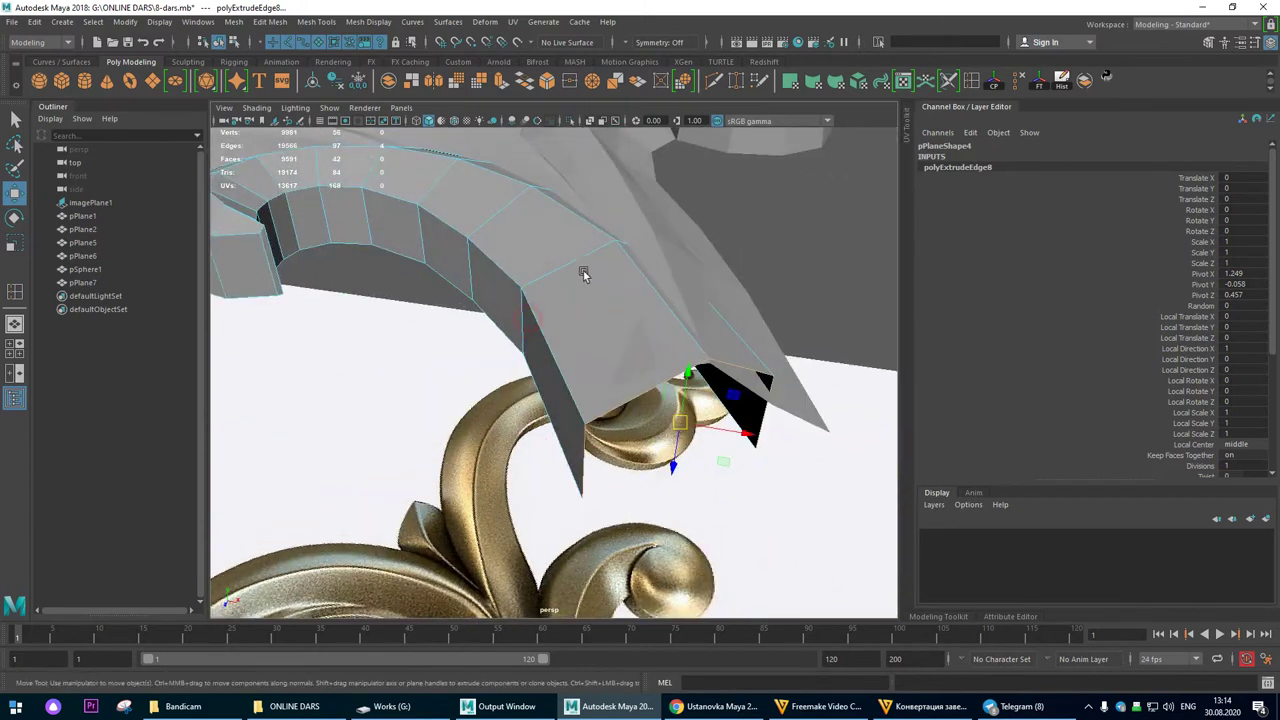
left_click(740, 349)
left_click_drag(740, 352, 806, 352, "alt")
right_click_drag(540, 283, 835, 356)
left_click_drag(684, 475, 762, 538, "alt")
left_click(752, 524)
key("ctrl+z")
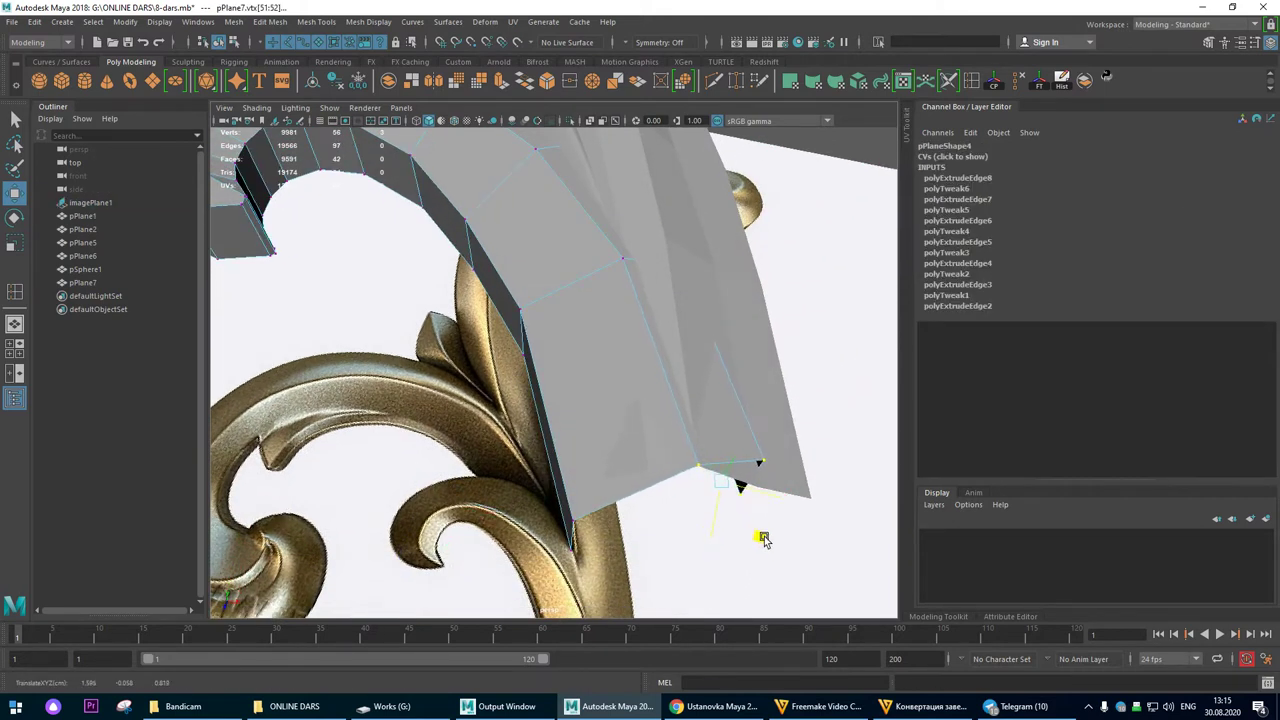
left_click_drag(742, 477, 735, 502, "alt")
left_click(702, 276)
key("ctrl+z")
right_click_drag(735, 502, 460, 358, "alt")
left_click_drag(460, 358, 503, 367, "alt")
Step: Combine the curl with the ball-ended main stem into one mesh and delete its construction history
right_click_drag(475, 238, 541, 212)
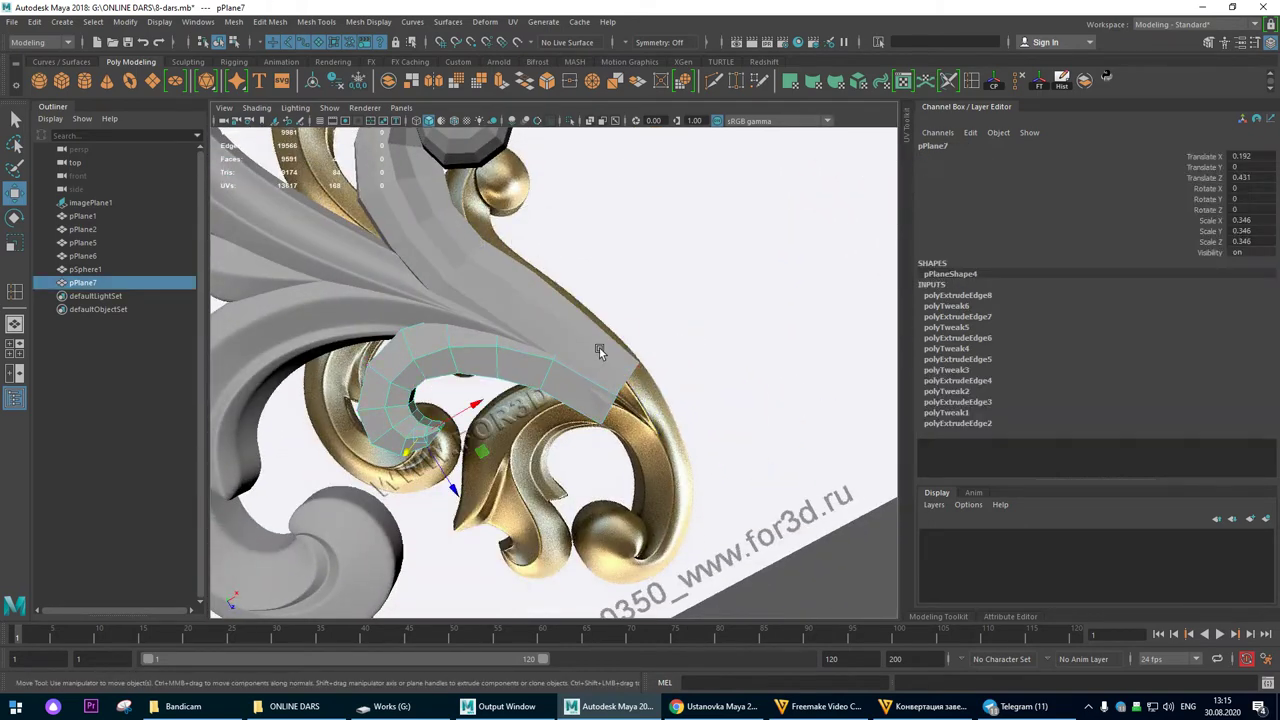
left_click(591, 344)
left_click(531, 372, "shift")
left_click_drag(697, 356, 577, 363, "alt")
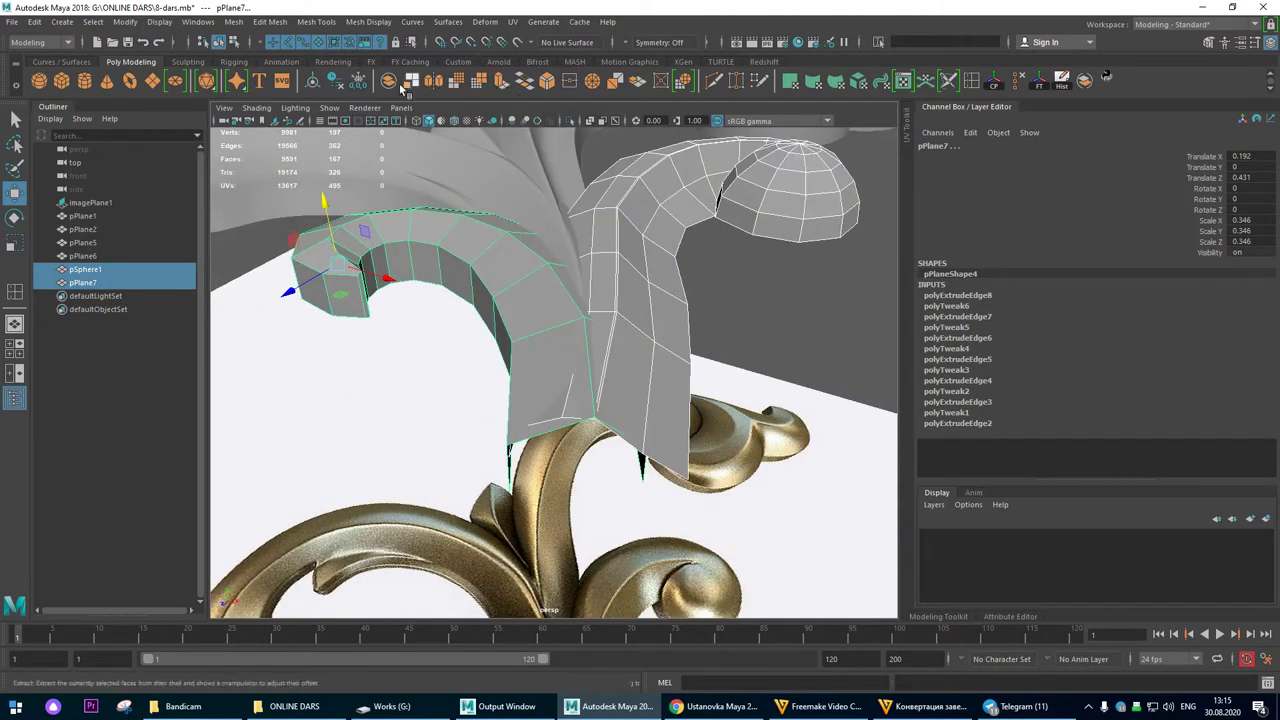
left_click(817, 357)
left_click(726, 218)
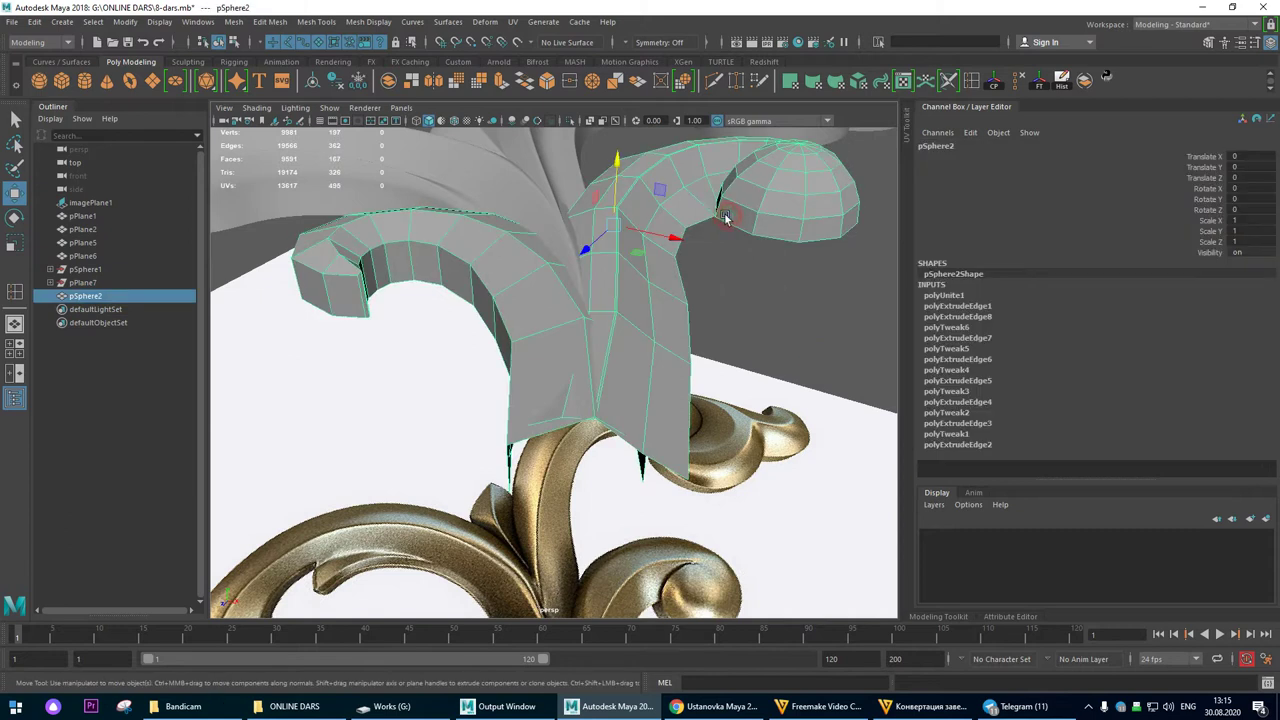
left_click(1067, 86)
Step: Insert an edge loop lengthwise along the main stem where it meets the curl
left_click_drag(600, 363, 574, 388, "alt")
right_click_drag(574, 388, 676, 430, "alt")
middle_click_drag(676, 412, 676, 352, "alt")
left_click_drag(676, 350, 624, 289, "alt")
left_click(624, 293)
left_click_drag(640, 349, 464, 262, "alt")
left_click(15, 194)
mouse_move(601, 284)
left_mouse_down("alt")
mouse_move(592, 242)
mouse_move(586, 296)
left_mouse_up("alt")
right_click_drag(582, 297, 562, 331, "alt")
left_click_drag(563, 335, 497, 291, "alt")
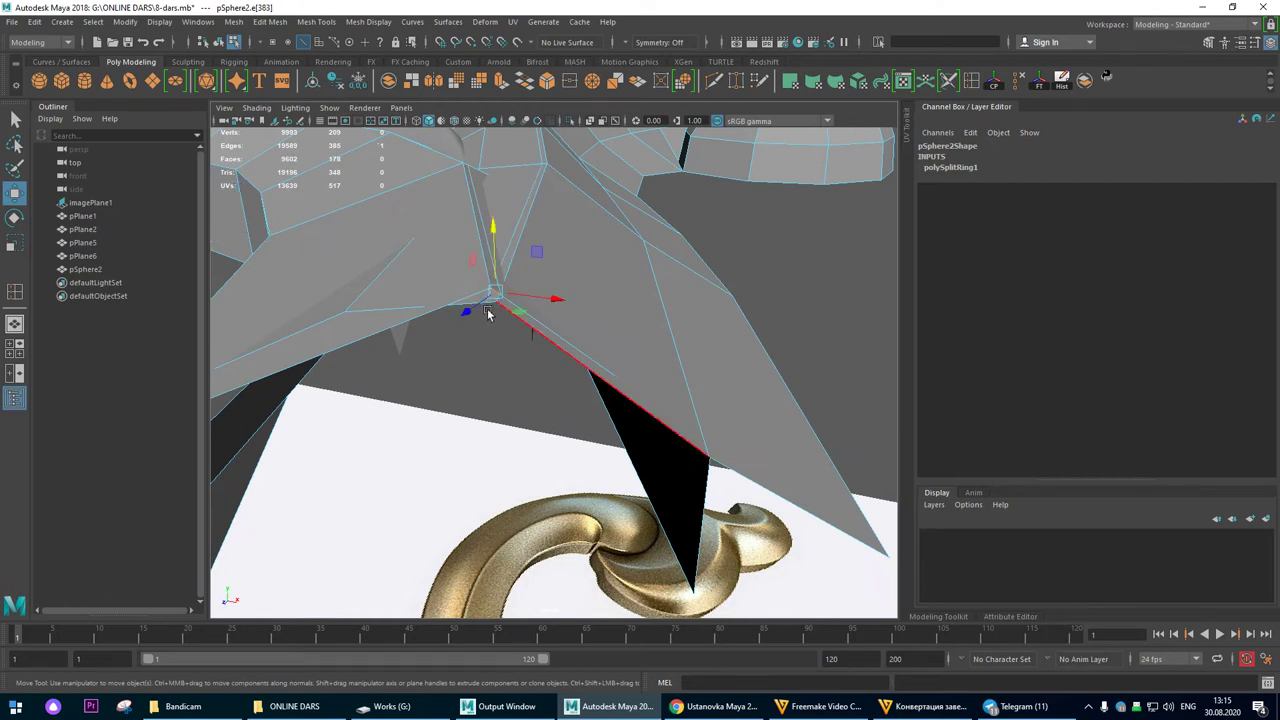
Step: Slide the short end edge at the curl-stem junction into line with the curl's end ridge
left_click_drag(488, 311, 582, 349, "ctrl+shift")
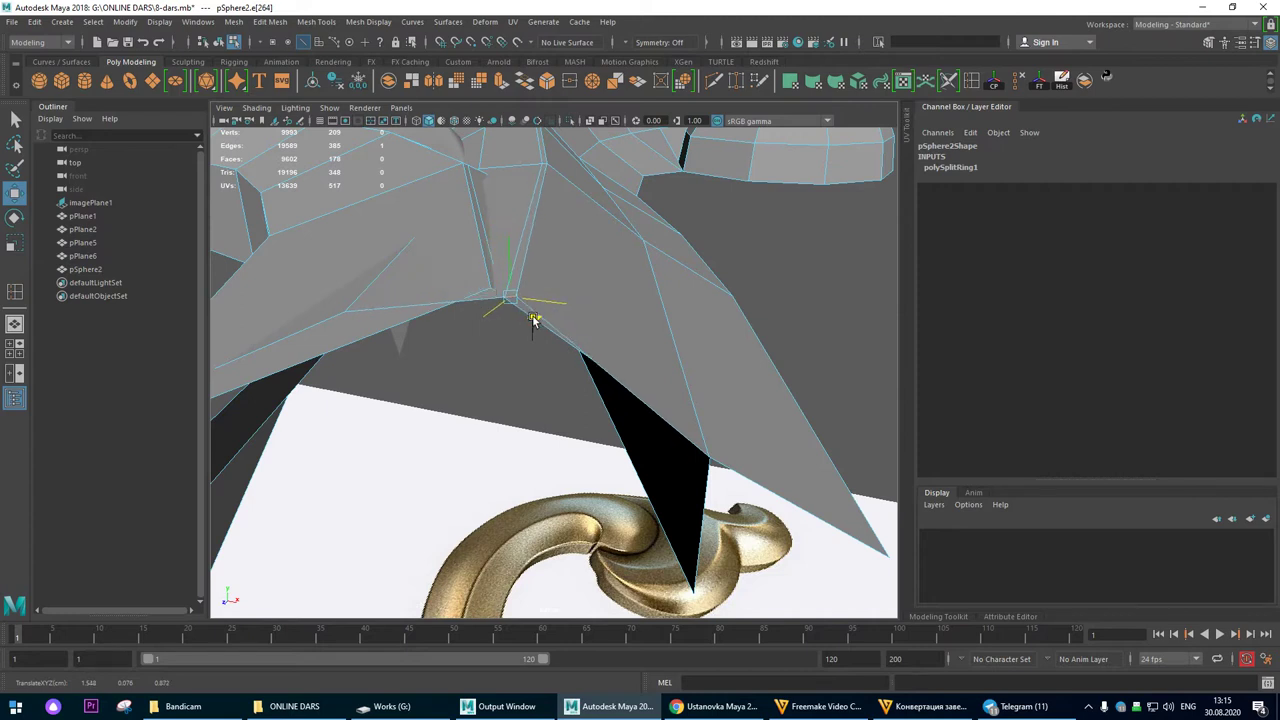
left_click_drag(457, 334, 391, 464, "alt")
right_click_drag(390, 403, 441, 426, "alt")
left_click_drag(441, 422, 520, 345, "alt")
left_click_drag(515, 284, 517, 288)
Step: Merge the neighbouring end vertices at the curl-stem junction into a single vertex
left_click_drag(606, 294, 744, 310, "alt")
right_click_drag(743, 255, 680, 258)
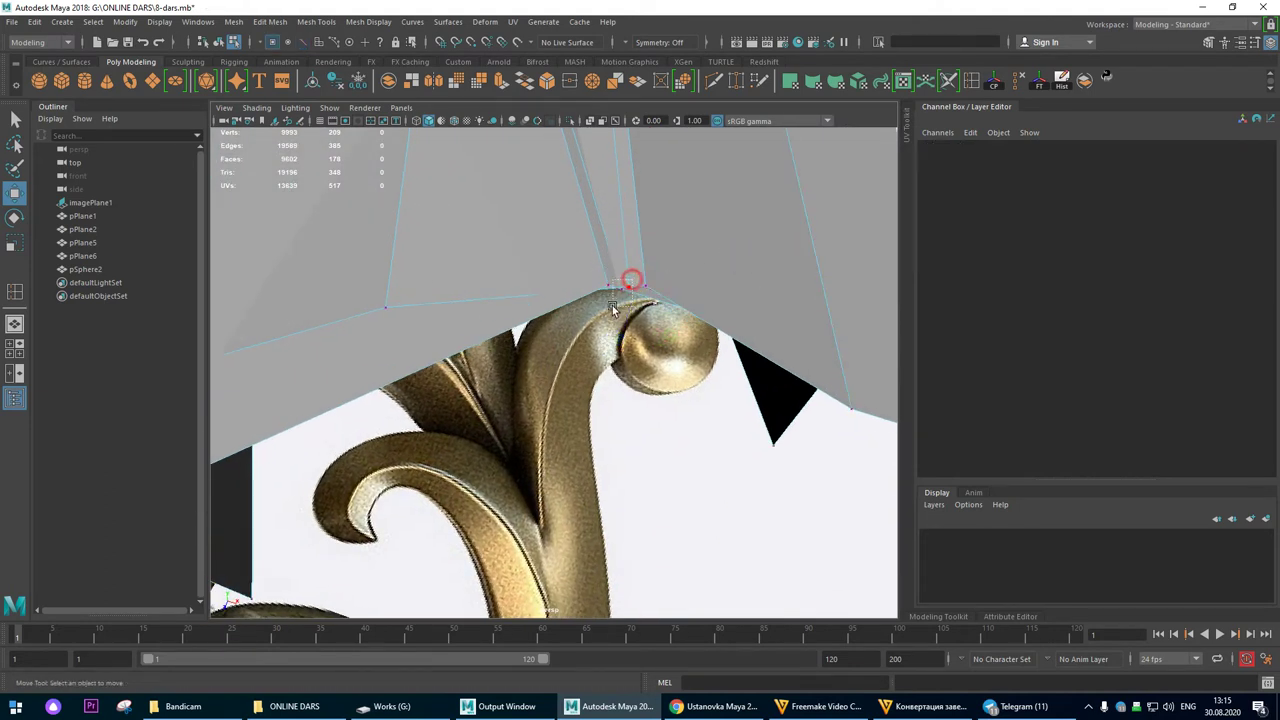
left_click(613, 306)
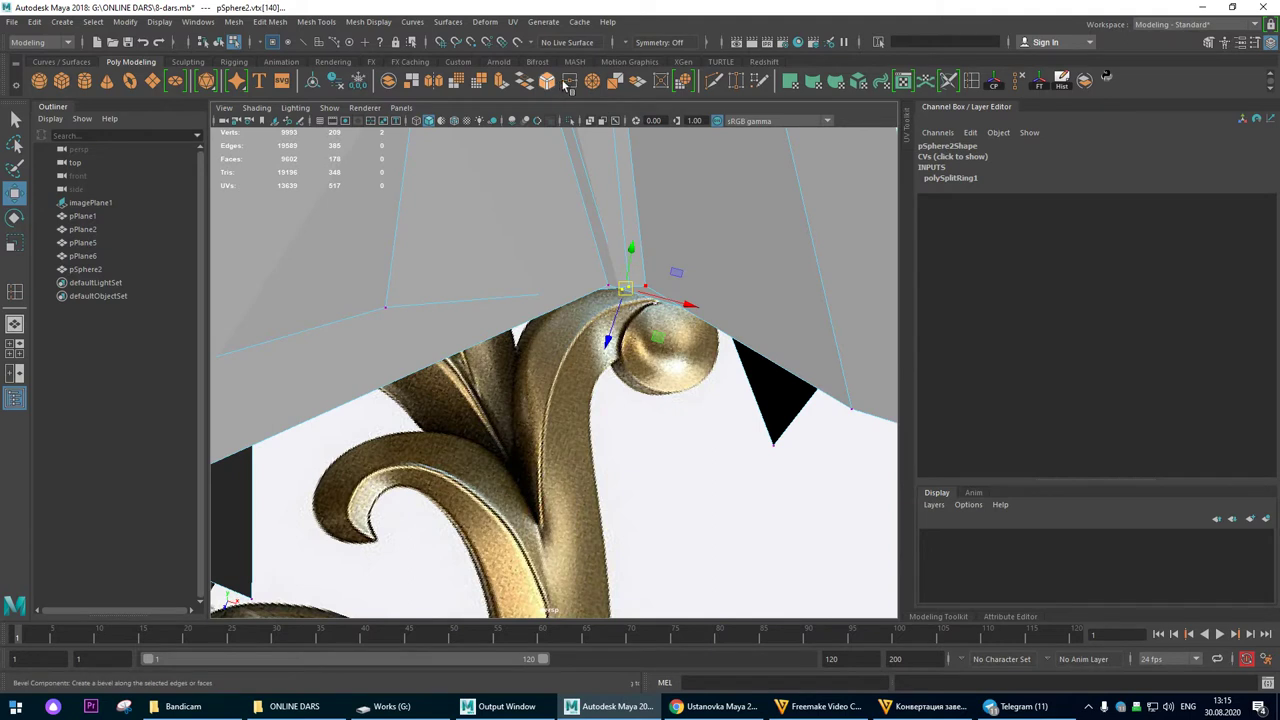
key("g")
left_click(648, 285)
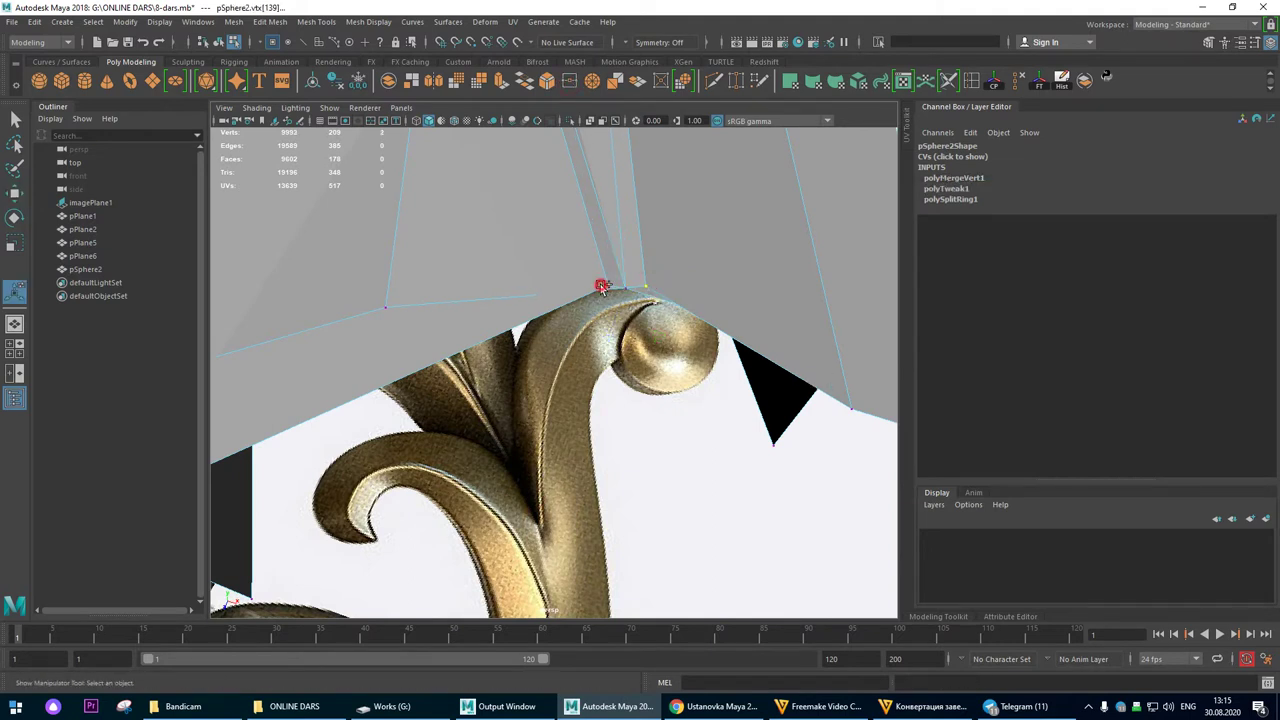
key("g")
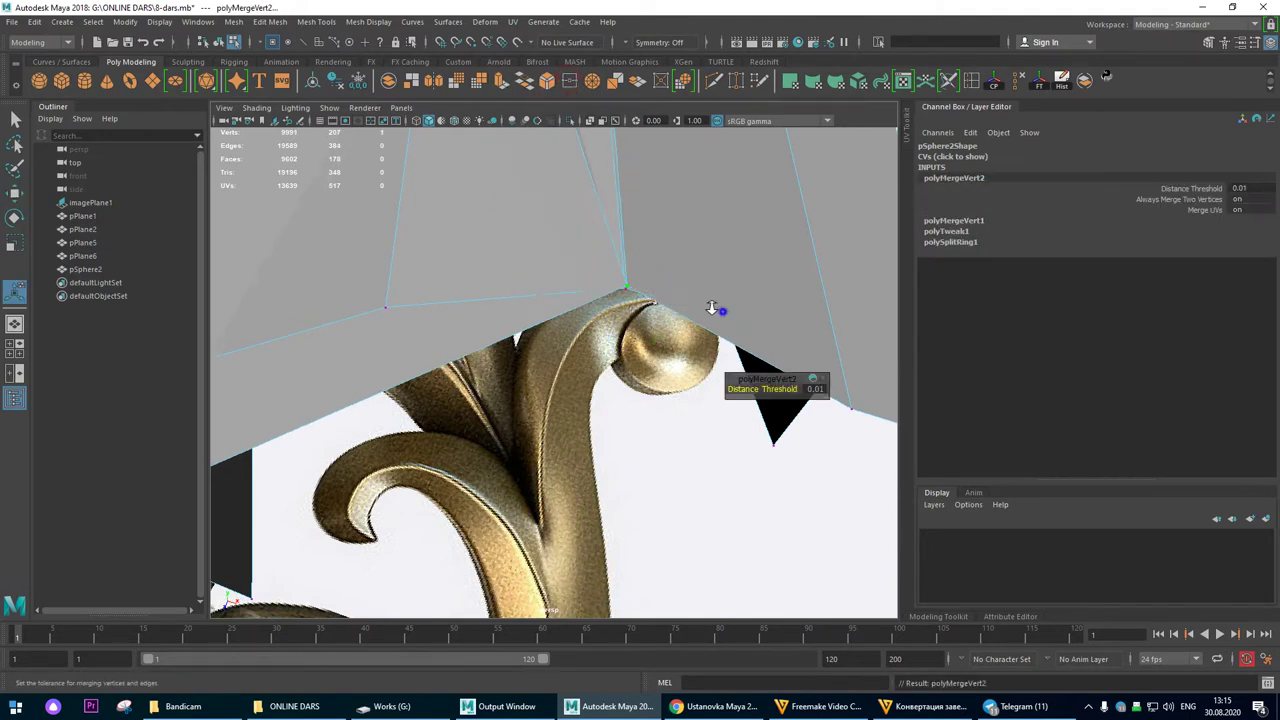
Step: Extrude the joined curl and stem's open end edges one shared segment further down the reference stem
right_click_drag(714, 309, 577, 243, "alt")
left_click_drag(577, 243, 543, 257, "alt")
right_click_drag(543, 257, 523, 354, "alt")
left_click(517, 350)
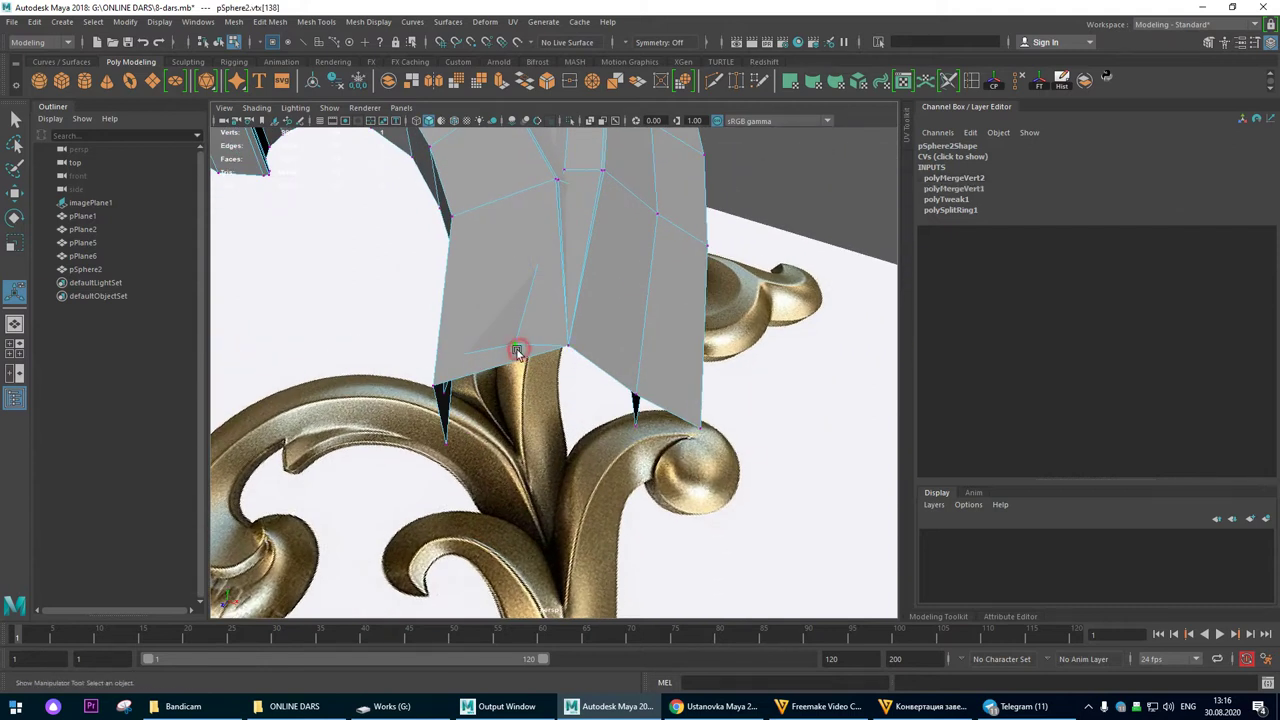
key("w")
left_click_drag(559, 315, 496, 252, "alt")
right_click_drag(673, 363, 681, 275)
left_click_drag(693, 361, 612, 428, "alt")
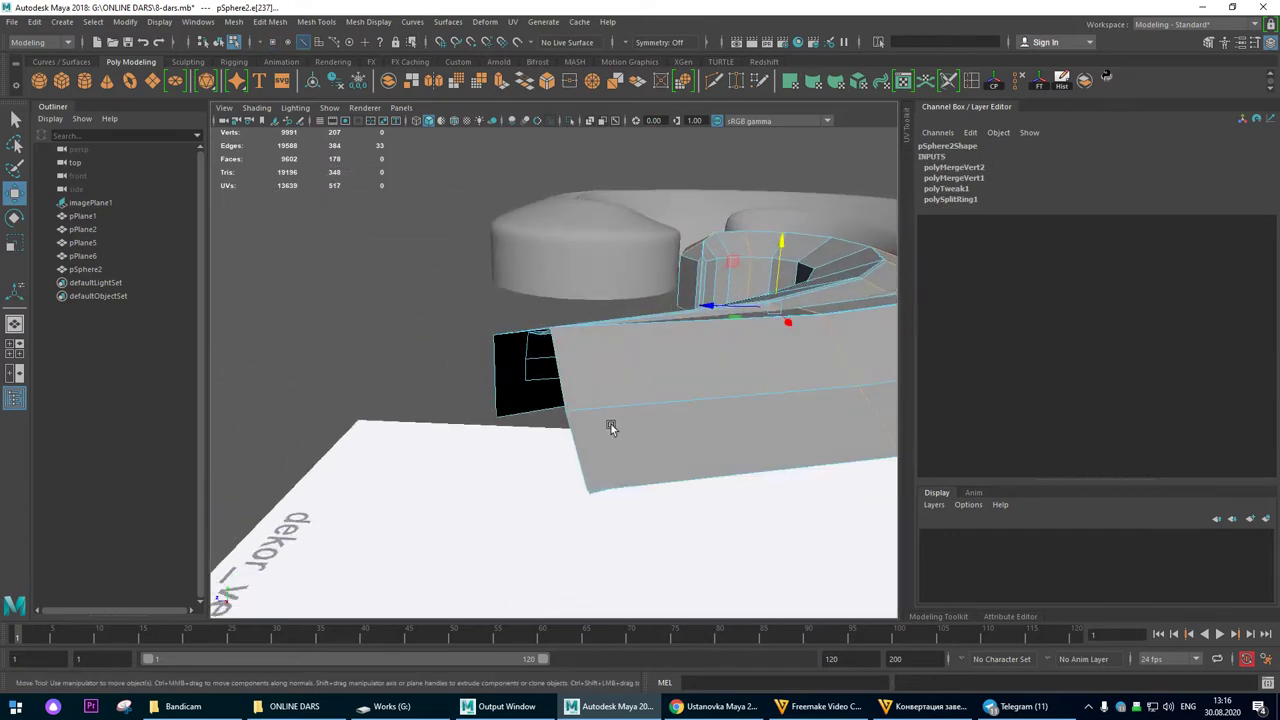
left_click_drag(495, 398, 597, 585, "alt")
left_click_drag(609, 346, 640, 388, "alt")
right_click_drag(646, 390, 411, 339, "alt")
left_click_drag(411, 340, 520, 308, "alt")
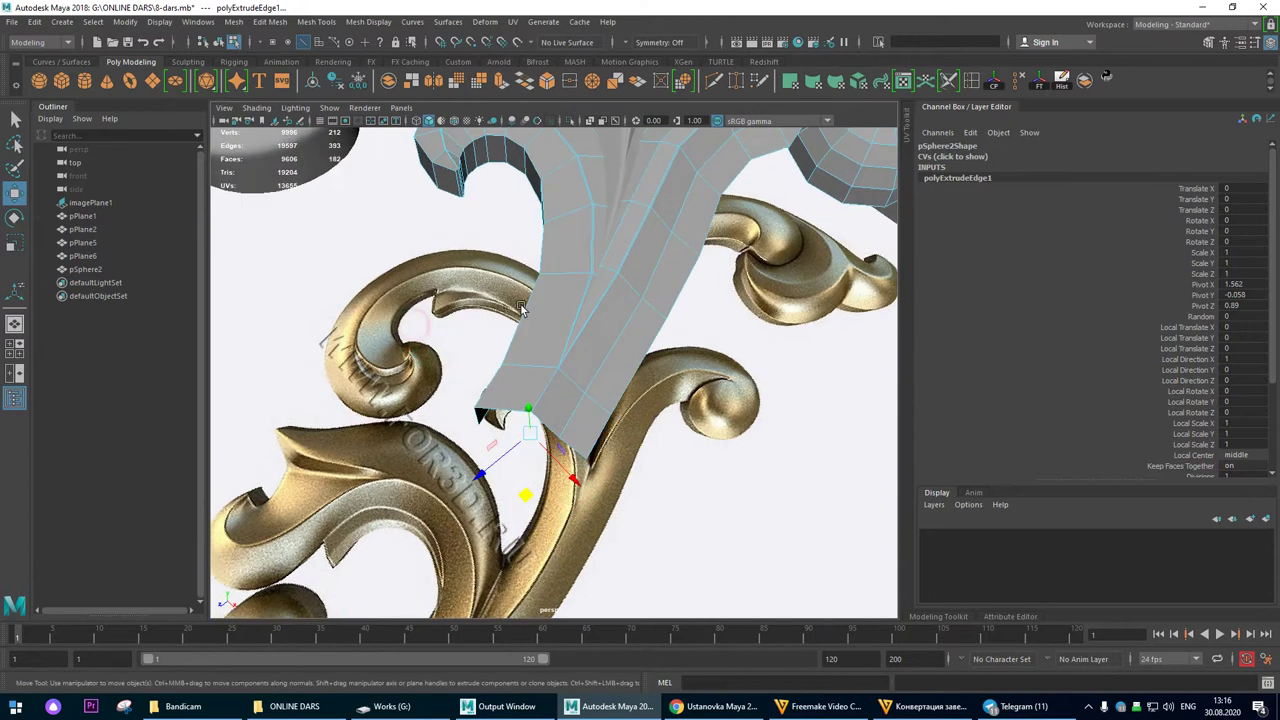
Step: Check the joined stem in smooth preview, then return it to the unsmoothed display in object mode
key("3")
right_click_drag(586, 288, 657, 267)
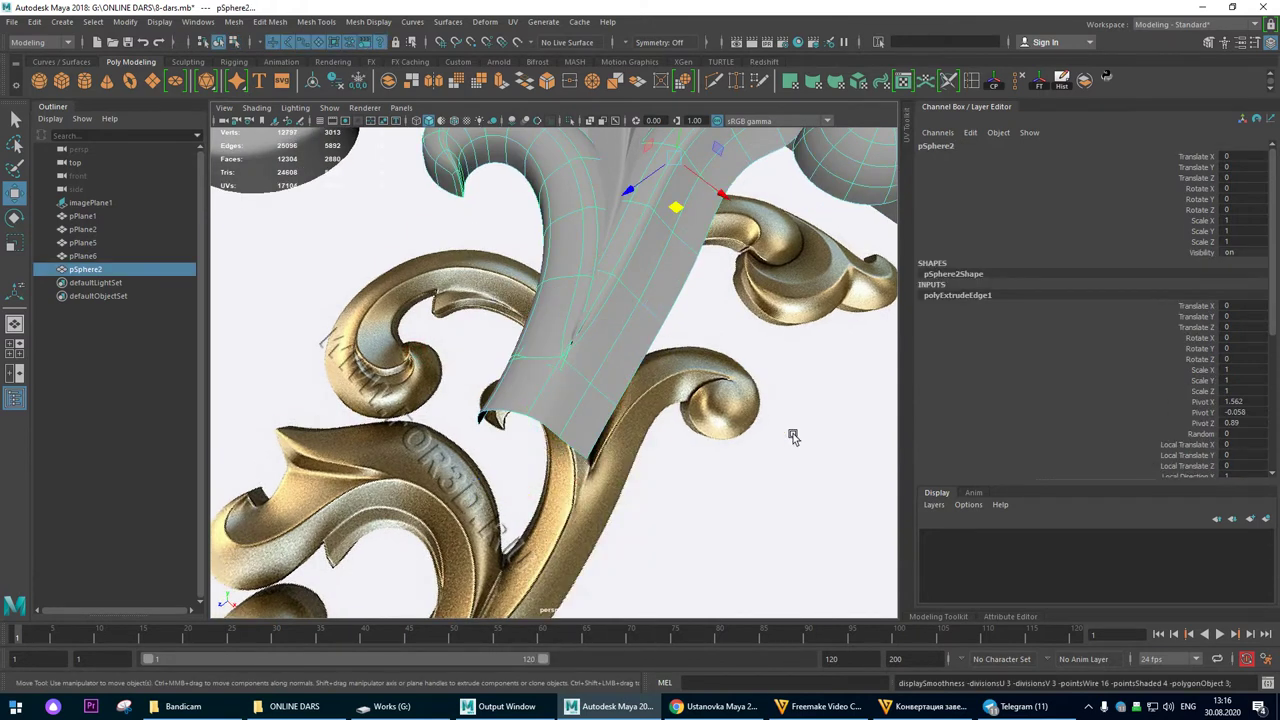
left_click(805, 438)
left_click_drag(569, 440, 640, 415, "alt")
left_click(646, 412)
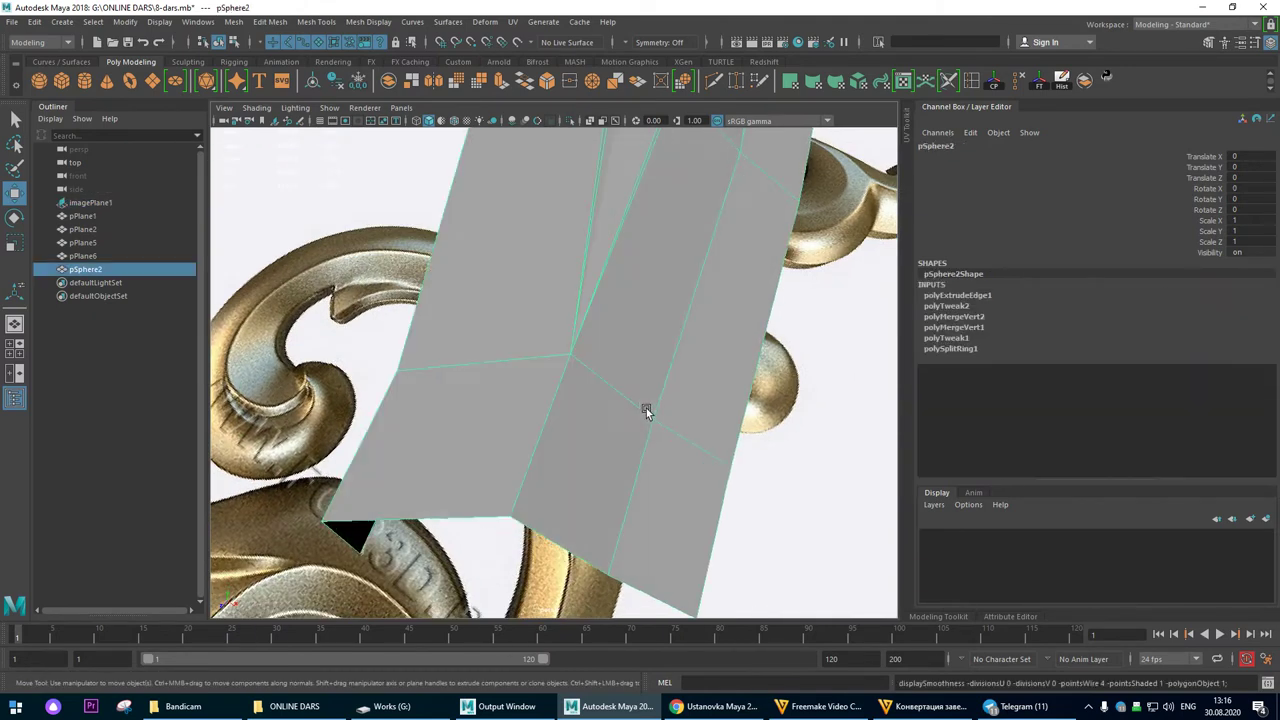
Step: Merge the two pairs of loose underside vertices between the curl's end and the main stem
right_click_drag(624, 333, 657, 323, "alt")
left_click_drag(657, 323, 625, 277, "alt")
right_click_drag(625, 277, 590, 271)
left_click(655, 280)
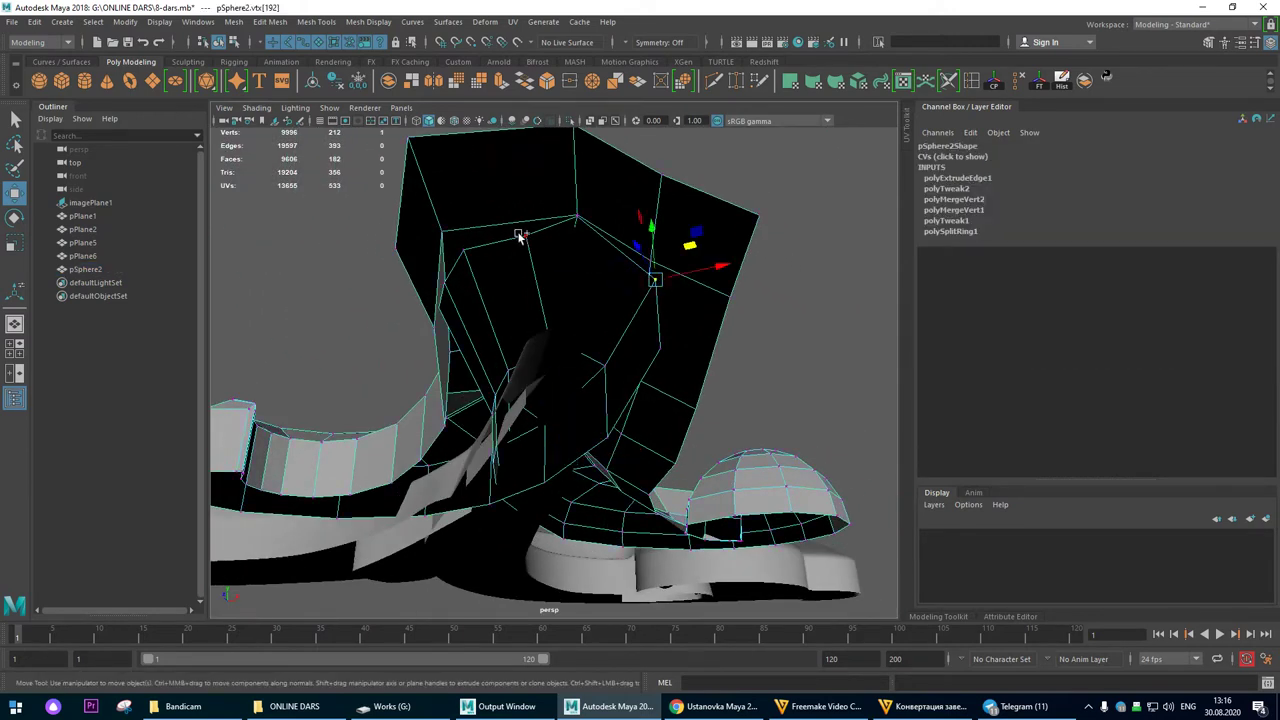
left_click(660, 81)
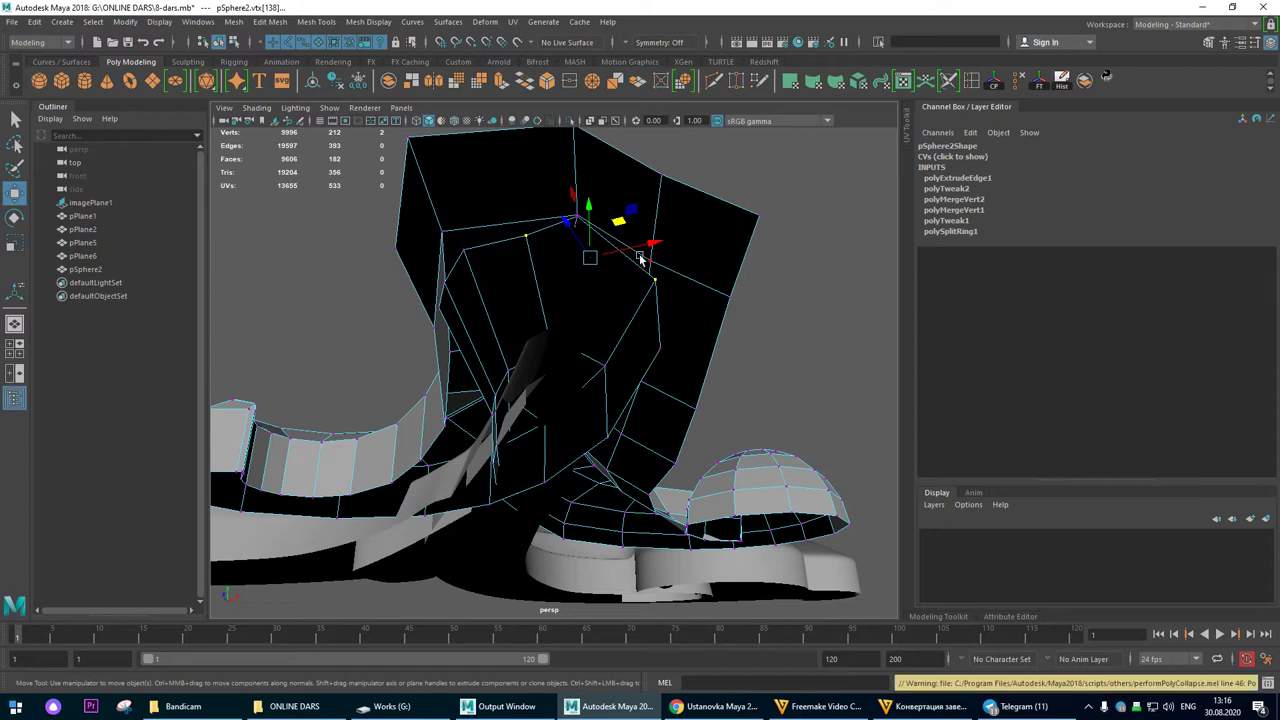
left_click_drag(630, 258, 645, 115, "alt")
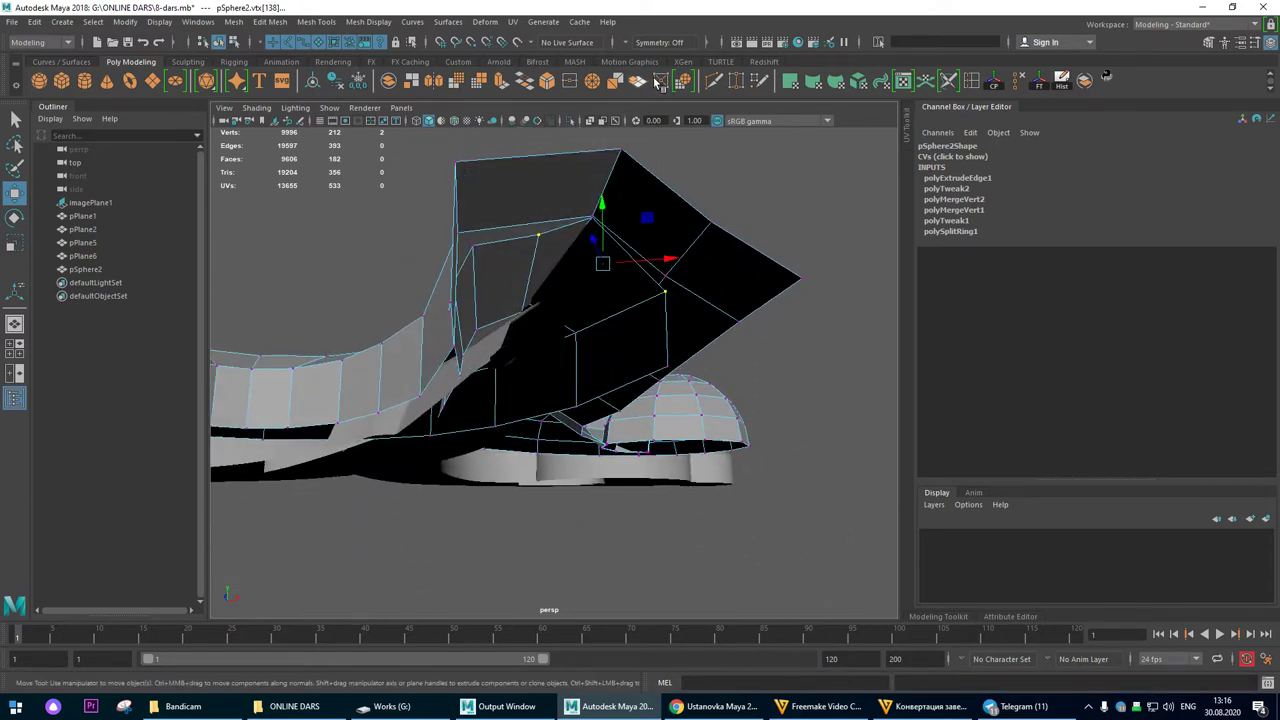
left_click(569, 81)
left_click_drag(643, 286, 530, 260, "alt")
left_click(466, 254)
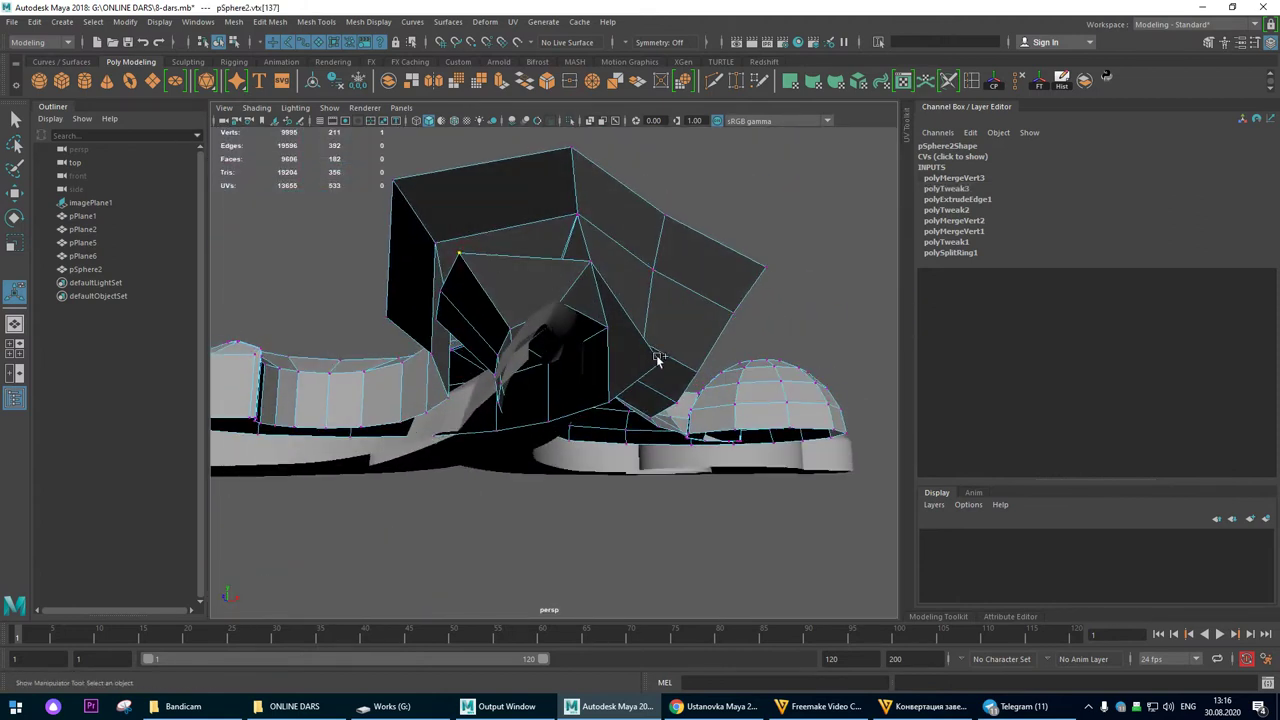
left_click_drag(591, 317, 540, 256, "alt")
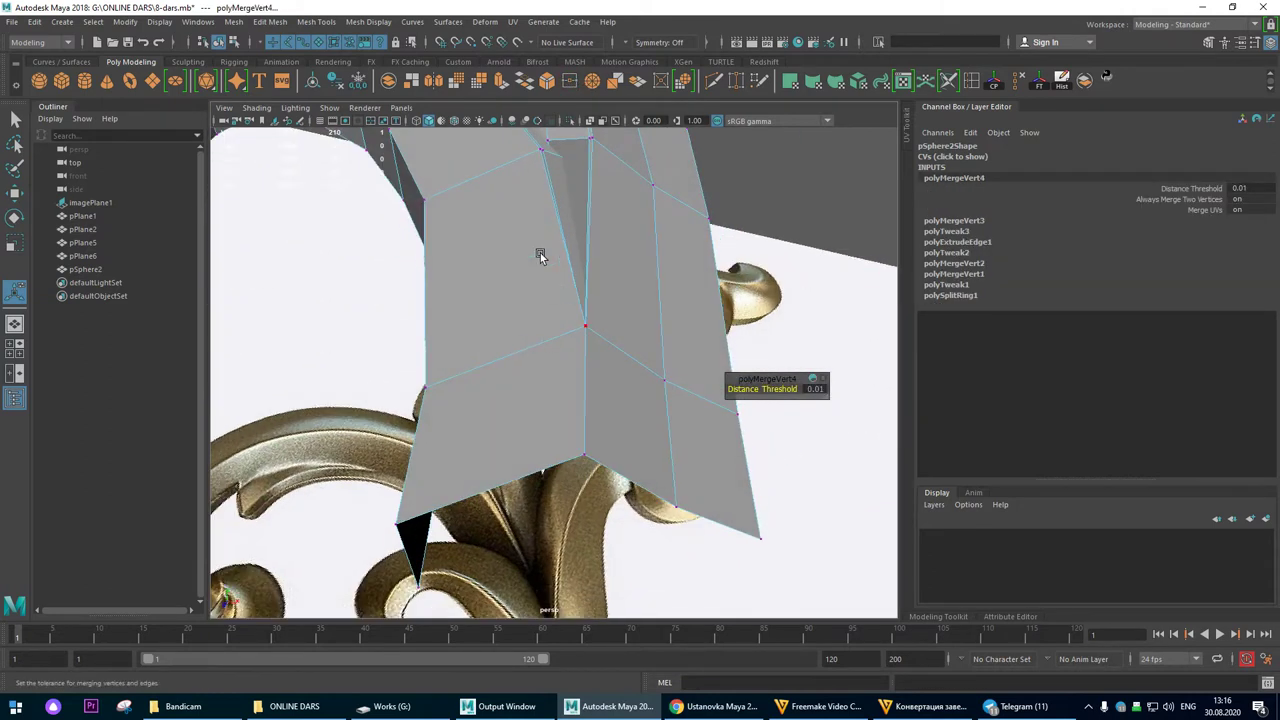
Step: Examine the merged junction in smooth preview from several sides and switch back to the unsmoothed display
key("3")
right_click_drag(570, 231, 633, 208)
scroll(665, 297, "down", 5)
left_click(754, 252)
left_click_drag(707, 325, 478, 498, "alt")
left_click(560, 309)
key("1")
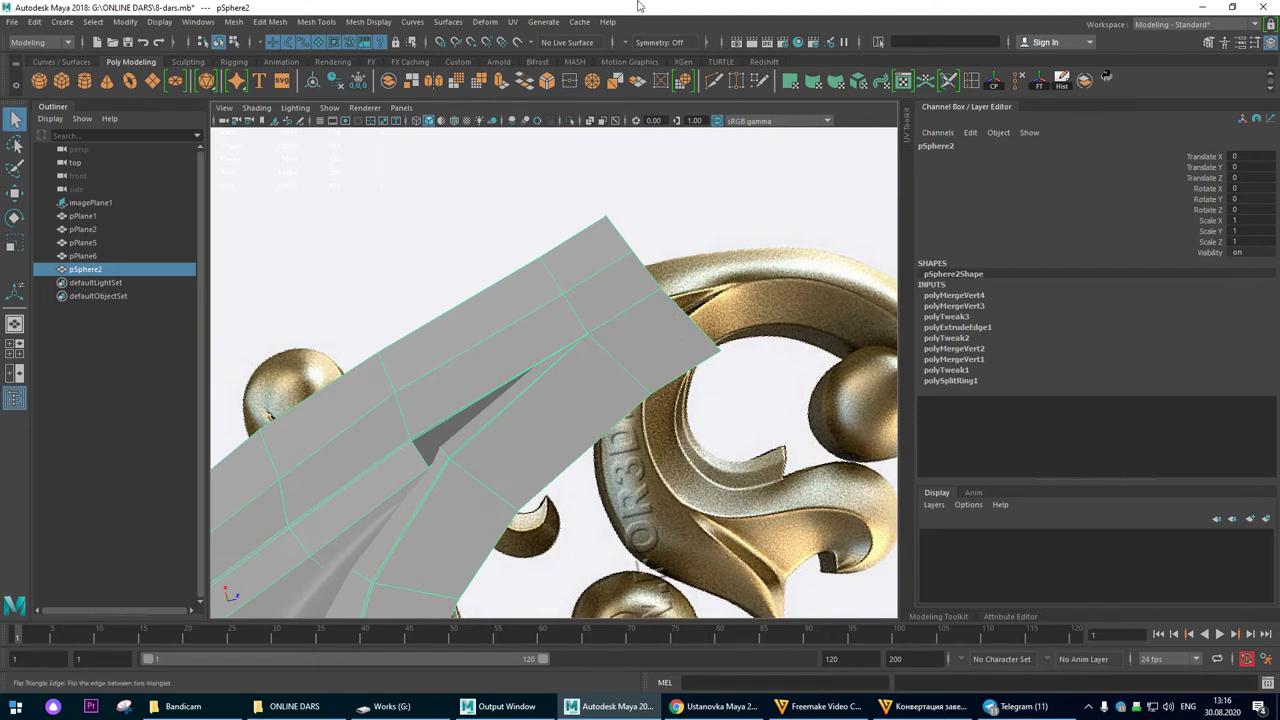
mouse_move(660, 6)
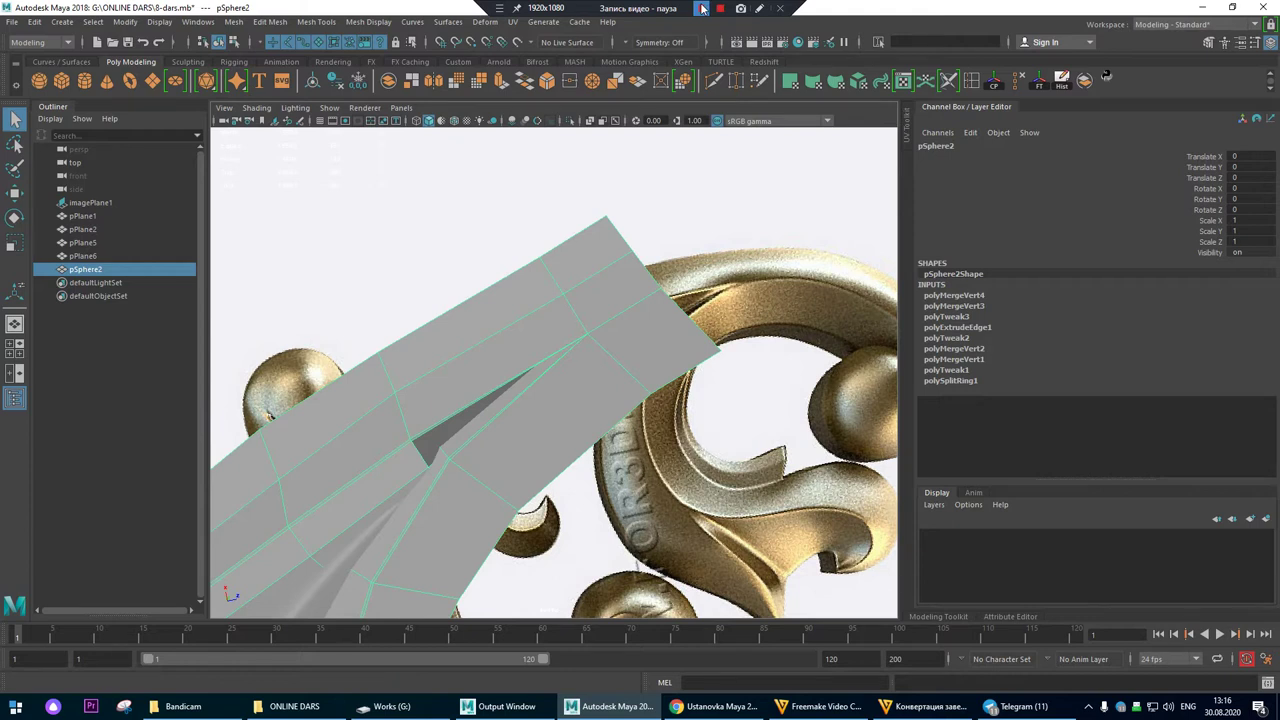
left_click(703, 8)
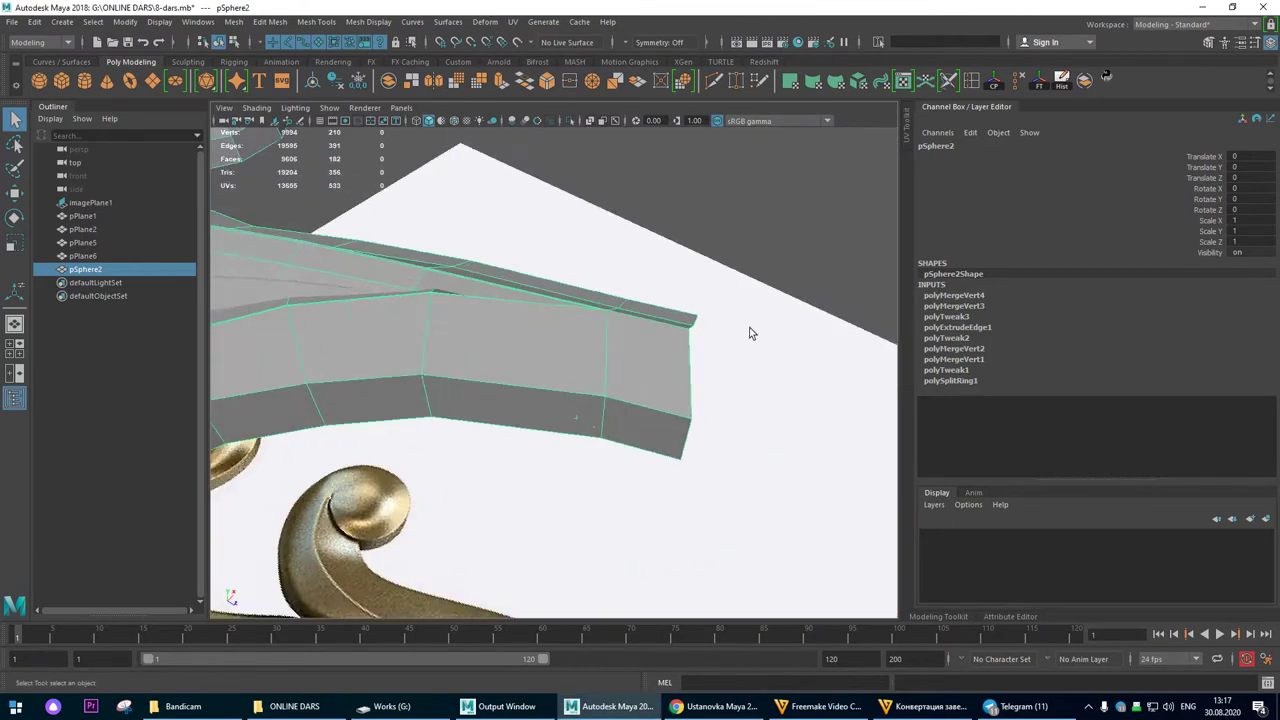
left_click_drag(751, 333, 713, 392, "alt")
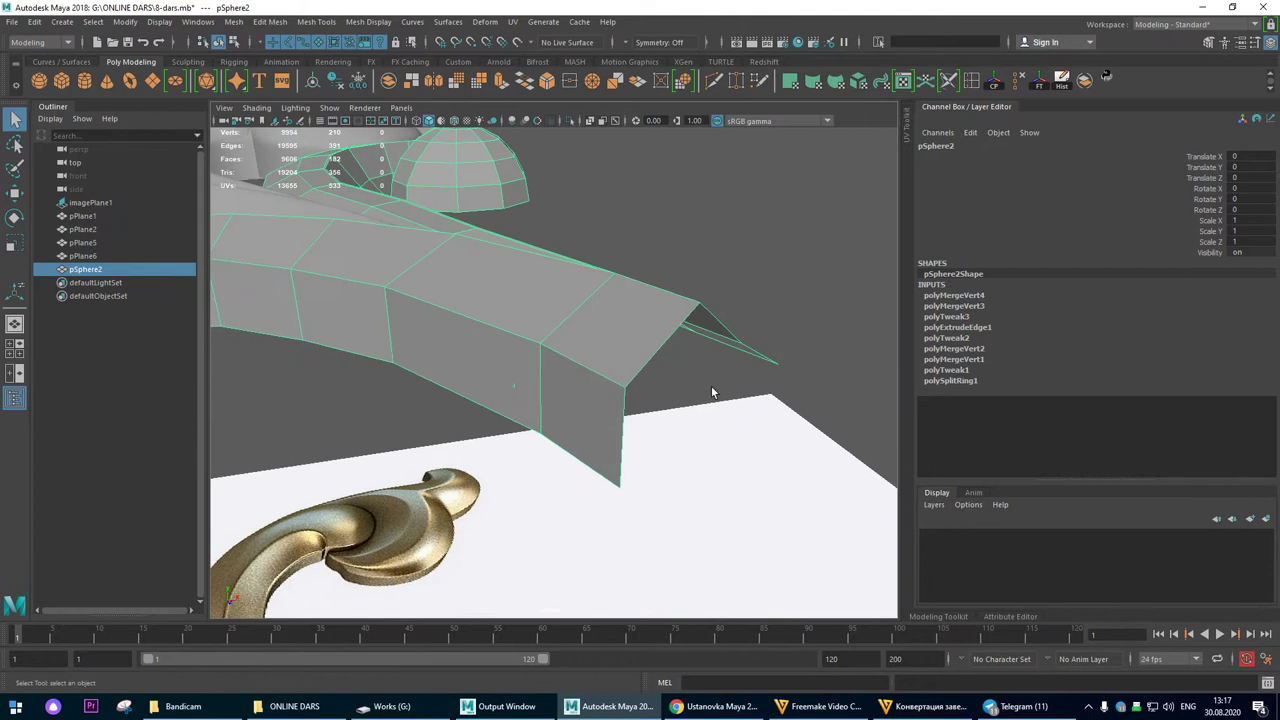
Step: Reposition the single vertex behind the stem's side wall, near the curl's junction, and check it from the other side
right_click_drag(521, 322, 522, 302)
left_click(514, 387)
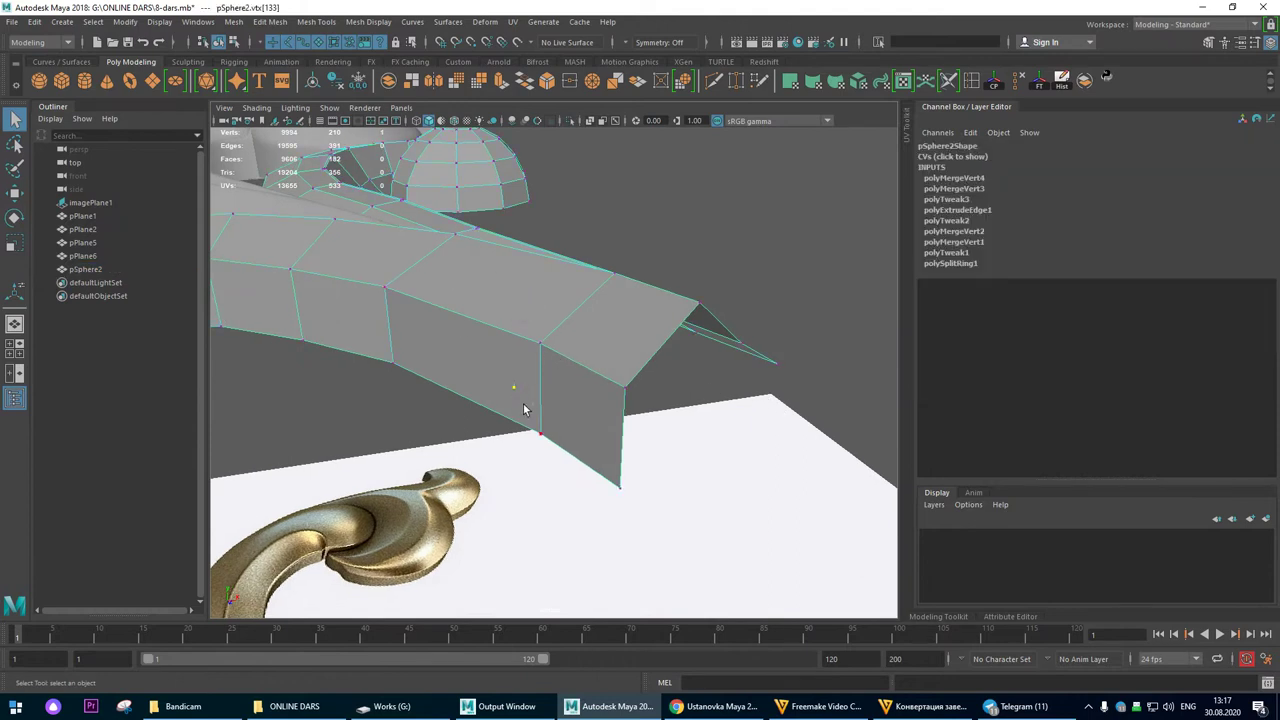
key("w")
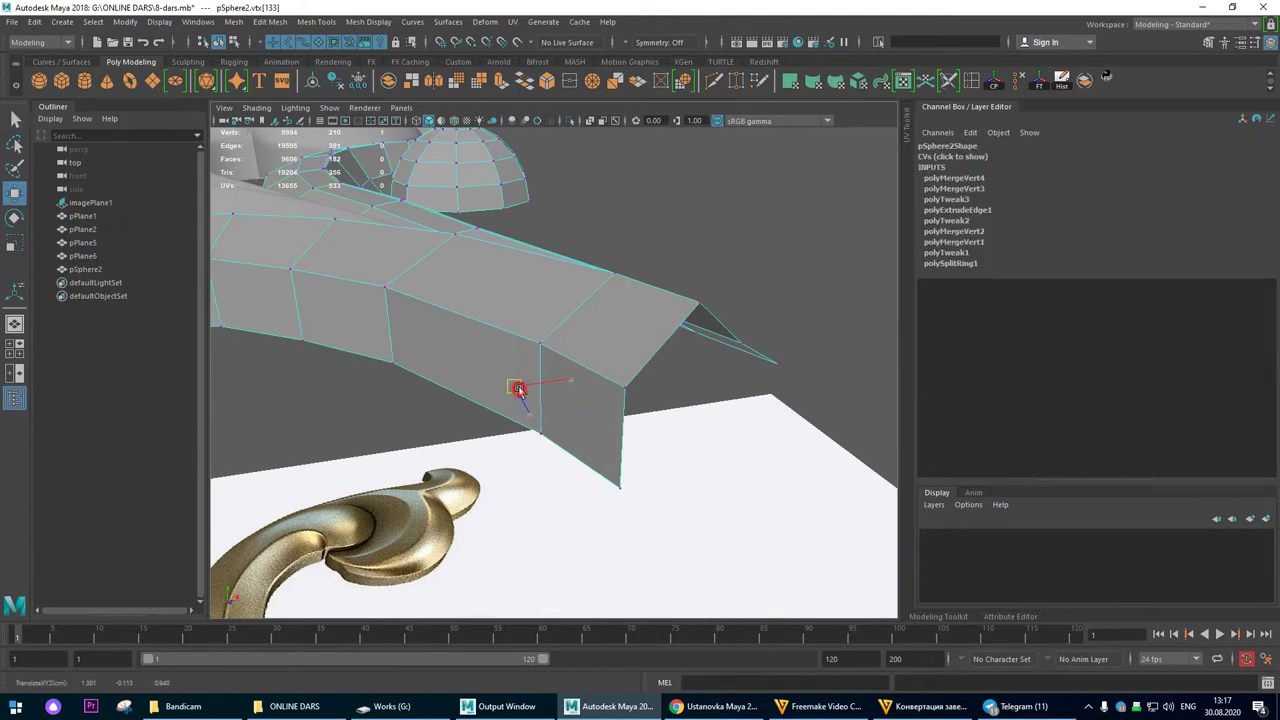
left_click_drag(622, 341, 580, 342, "alt")
left_click_drag(697, 335, 577, 343, "alt")
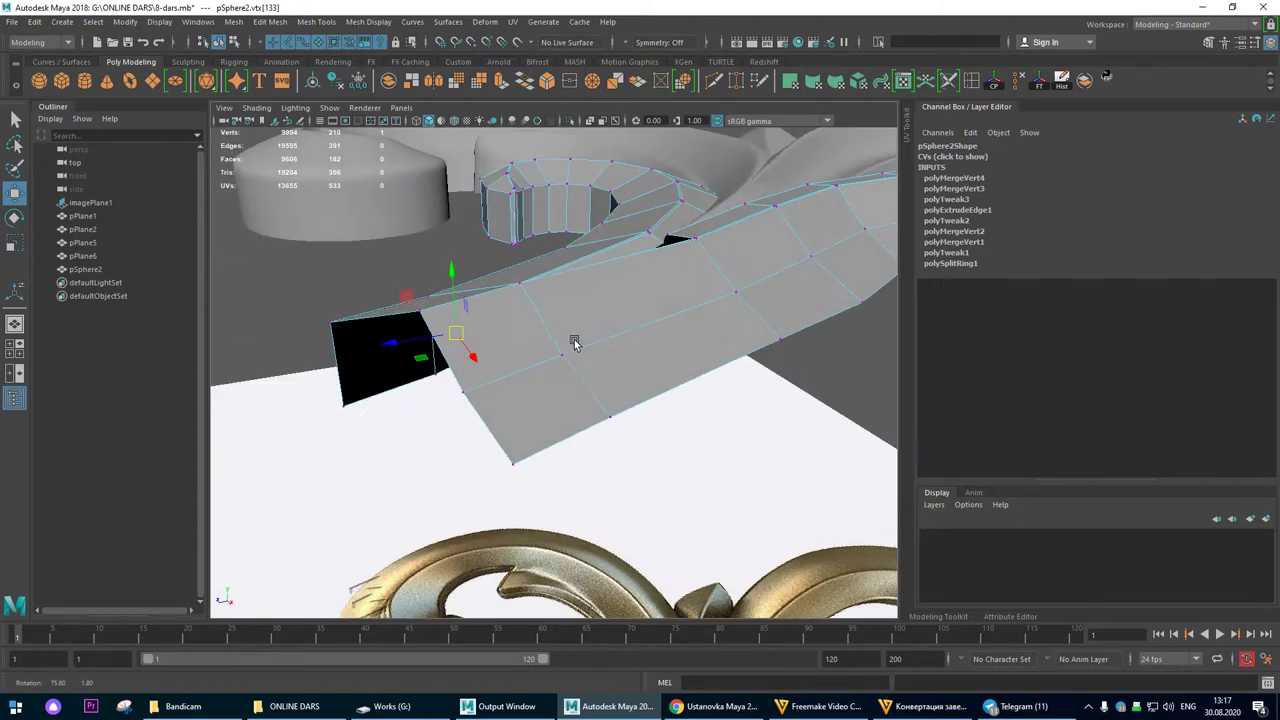
Step: Extrude the lower border edges of the curl, stem and domed scroll downward to deepen their side walls
right_click_drag(706, 385, 441, 325, "alt")
left_click_drag(488, 330, 640, 370, "alt")
right_click_drag(614, 320, 613, 284)
left_click_drag(616, 280, 395, 248, "alt")
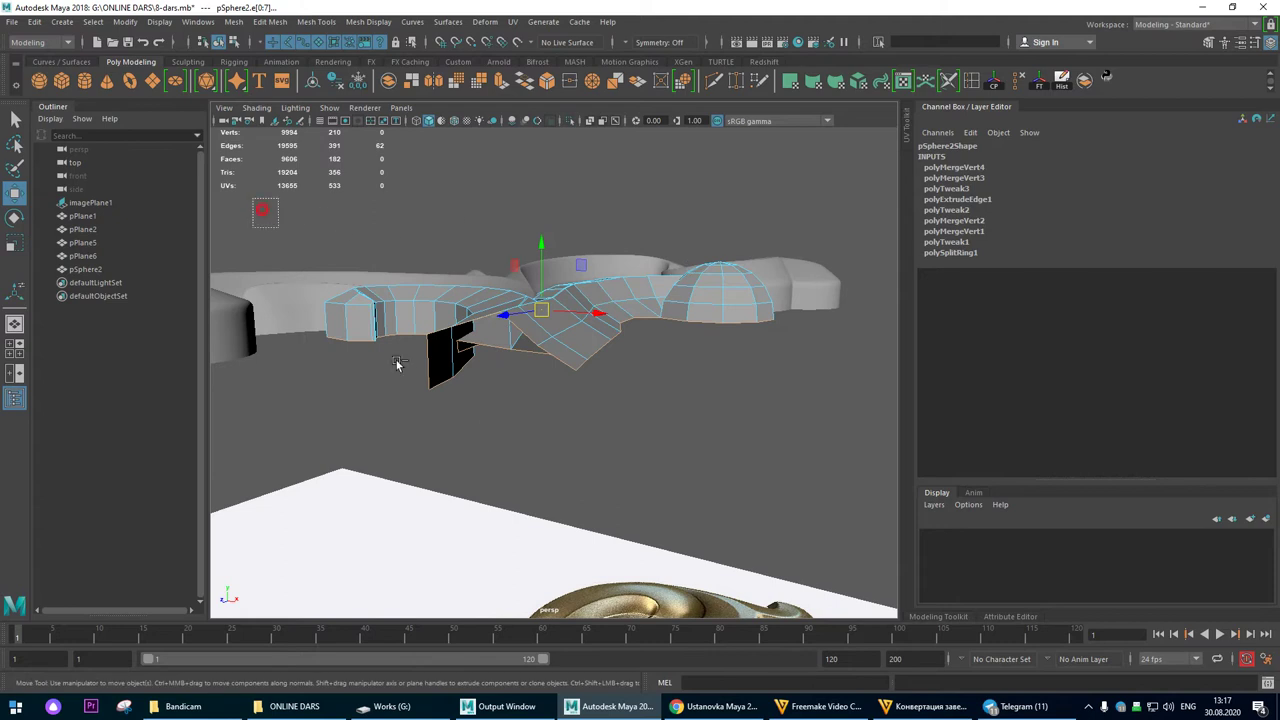
left_click_drag(650, 408, 516, 392, "alt")
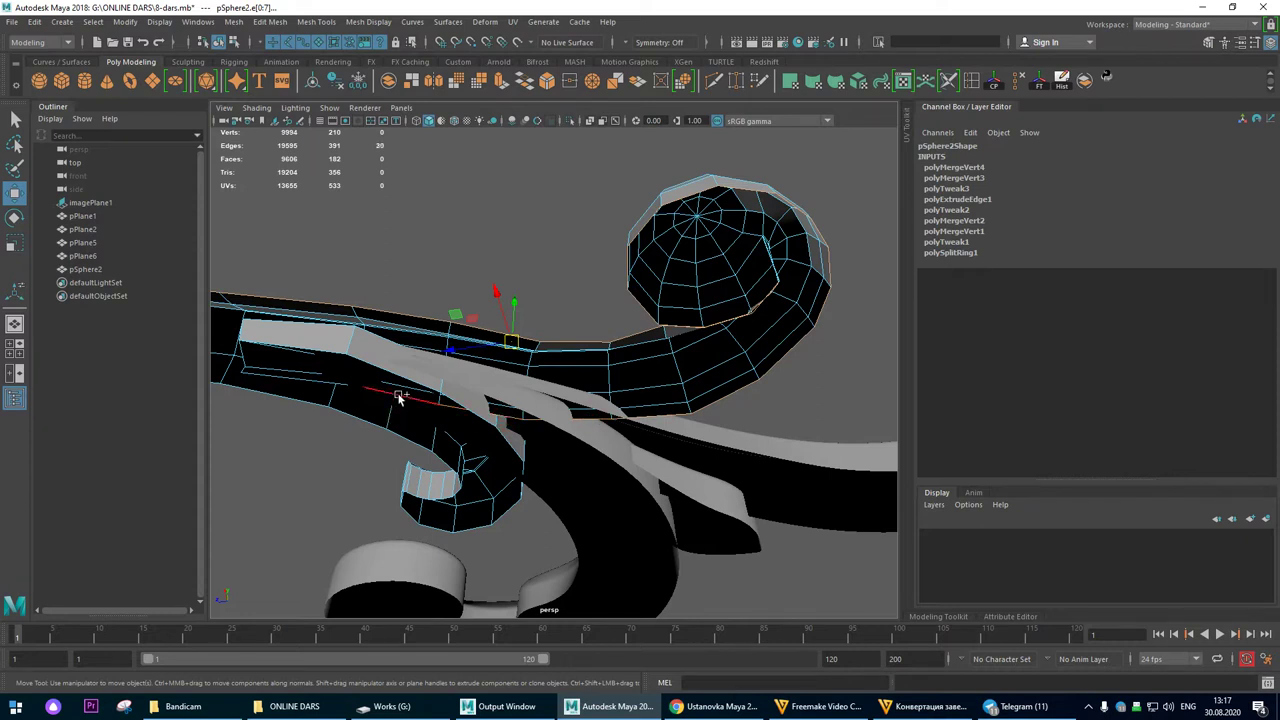
left_click_drag(481, 349, 552, 370, "alt")
key("ctrl+e")
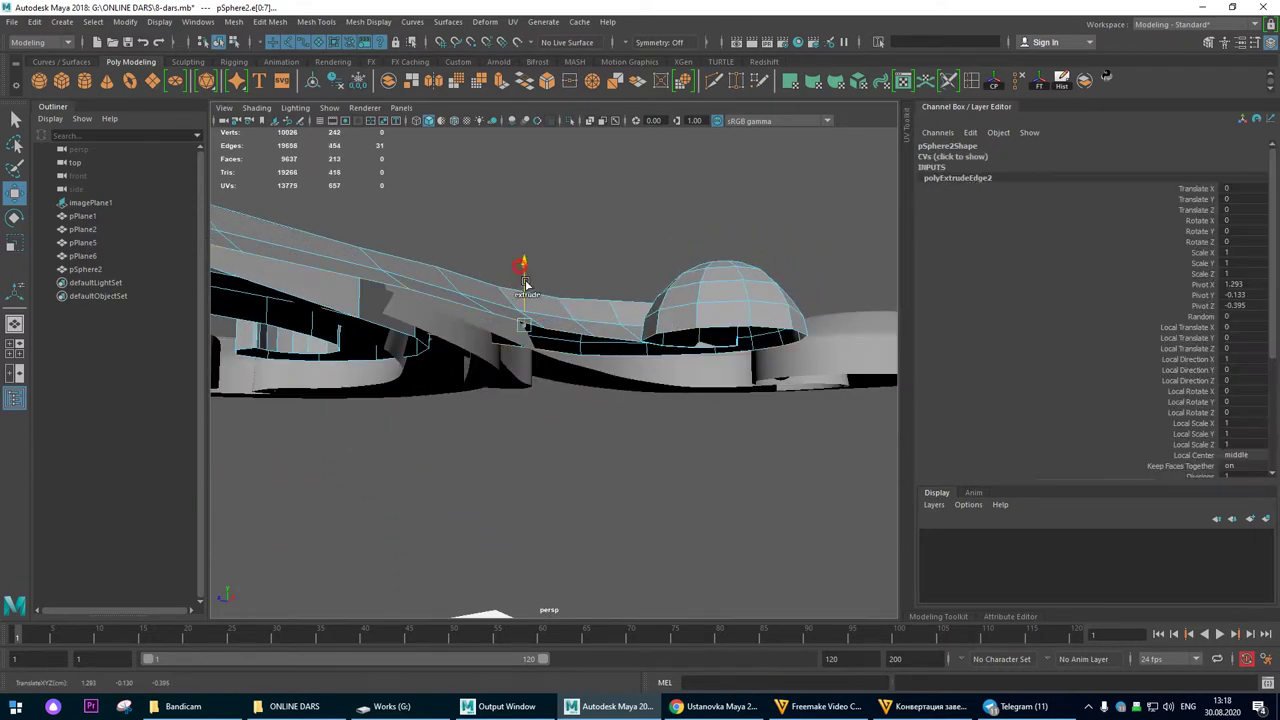
Step: Select the open lower border and inspect its edges from below and from the side
left_click_drag(538, 310, 693, 388, "alt")
double_click(688, 388)
left_click_drag(622, 306, 572, 272, "alt")
right_click_drag(612, 293, 588, 300, "alt")
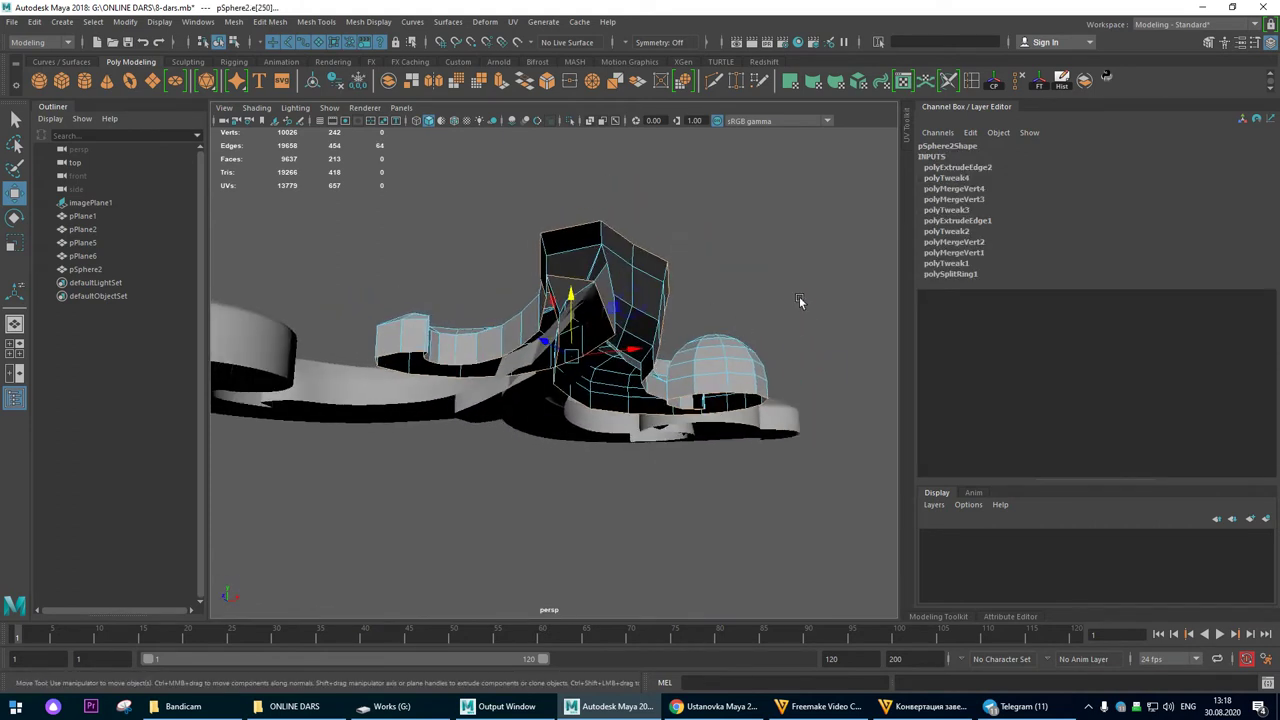
left_click_drag(625, 487, 613, 265, "alt")
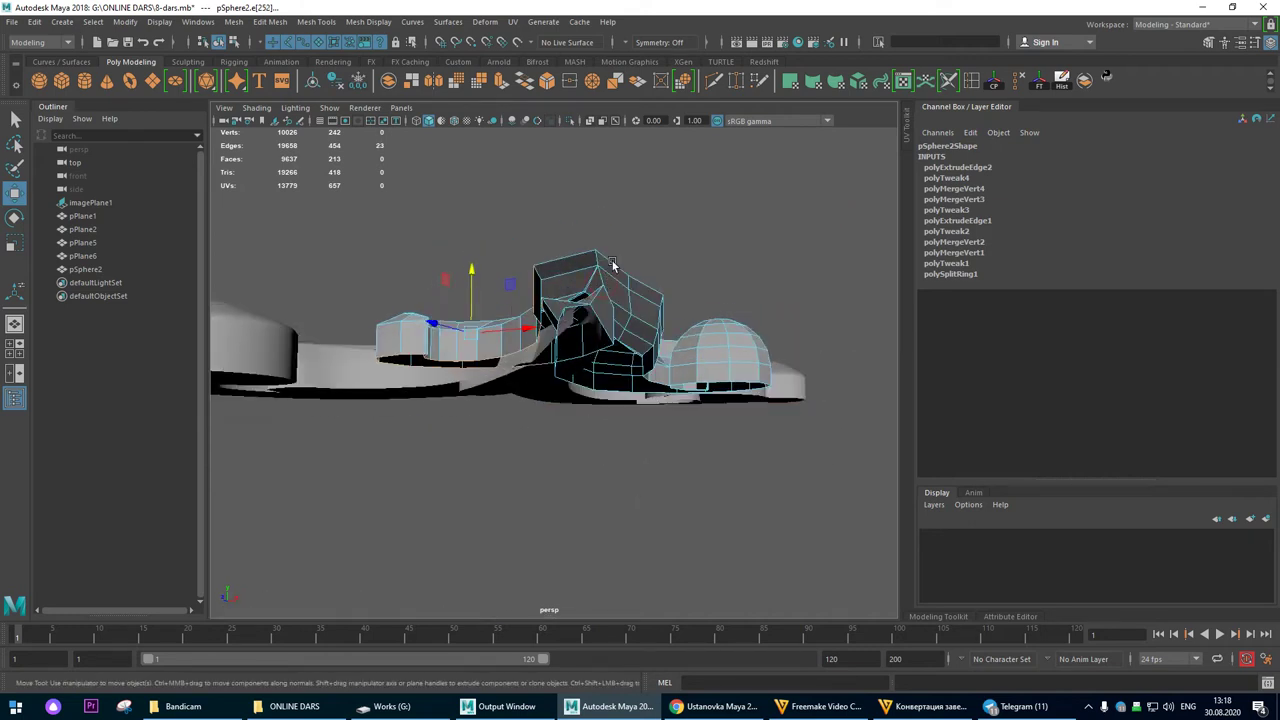
left_click_drag(528, 368, 515, 320, "alt")
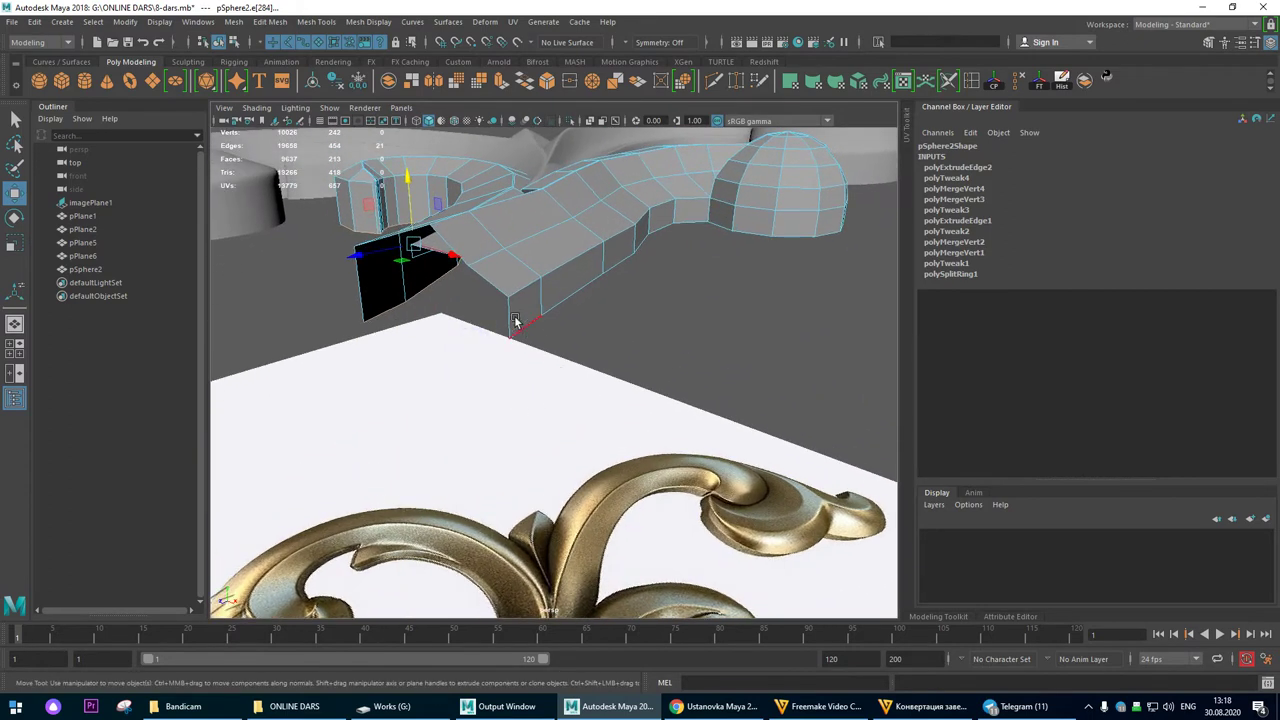
Step: Select the joined stem's five open end edges and move them further down along the reference in top view
left_click_drag(361, 298, 546, 396, "alt")
key("space")
key("space")
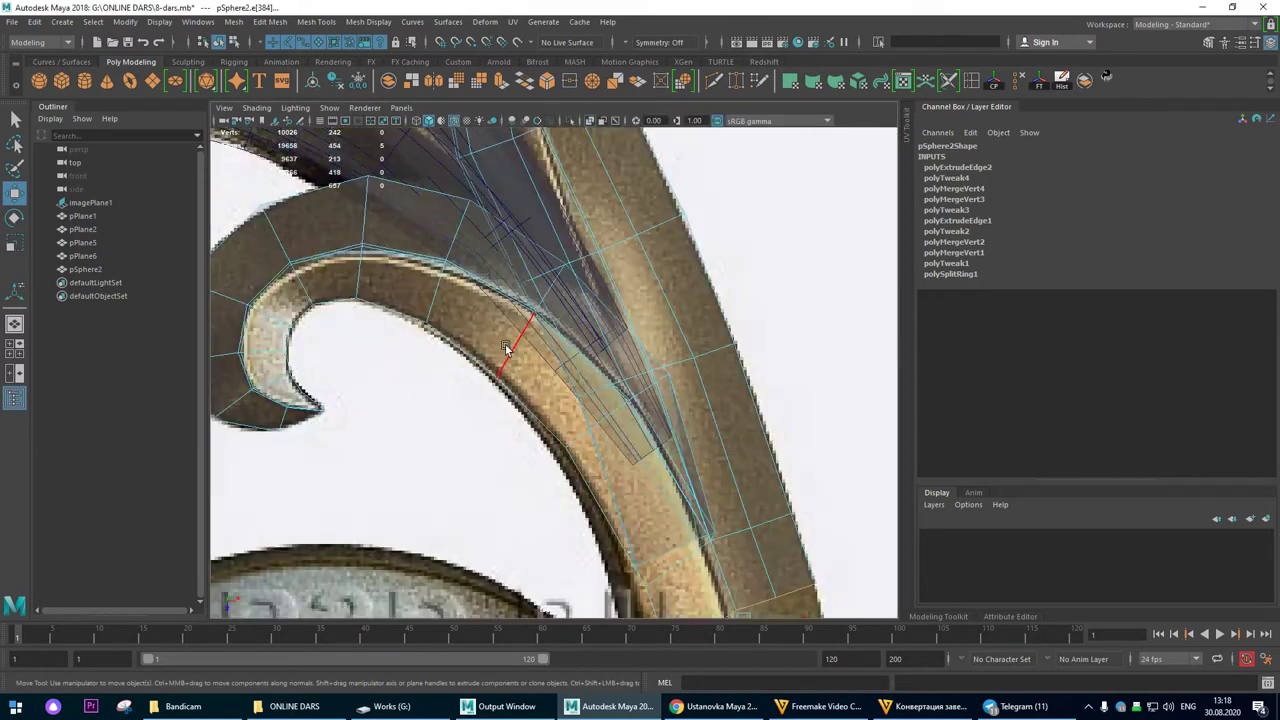
right_click_drag(505, 343, 440, 310, "alt")
middle_click_drag(571, 409, 522, 292, "alt")
right_click_drag(522, 292, 583, 350, "alt")
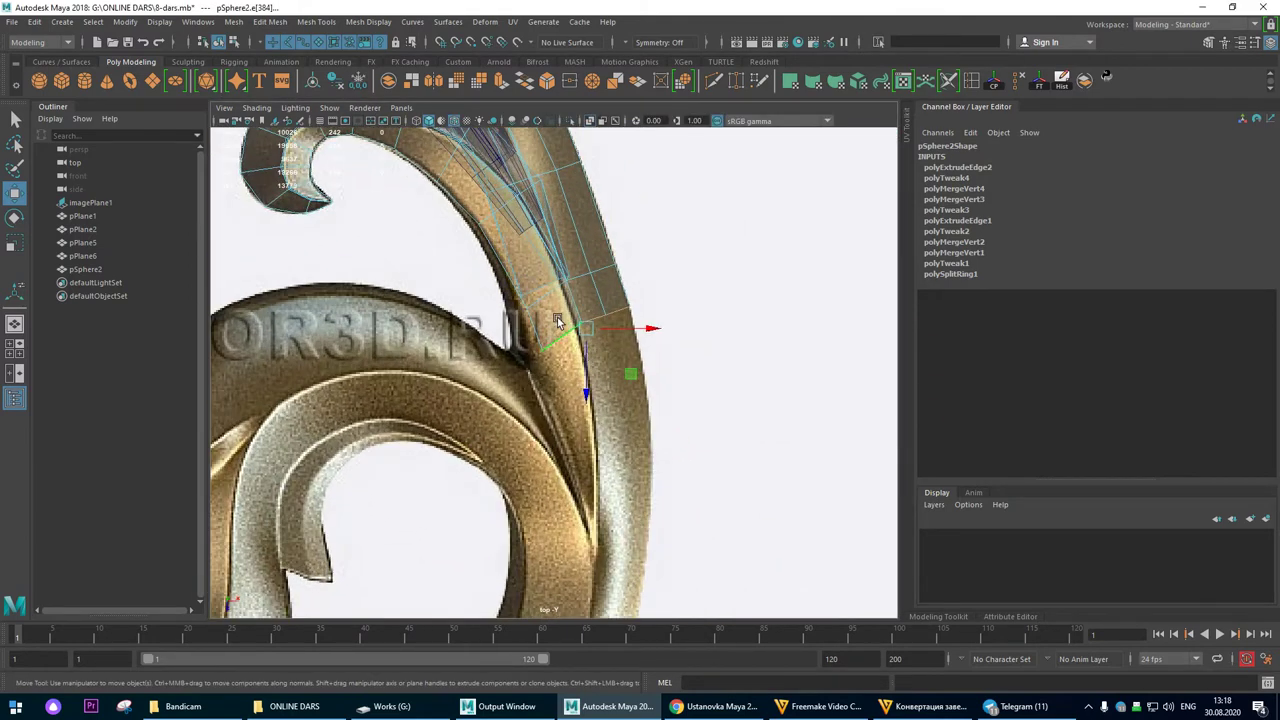
left_click_drag(587, 336, 578, 358)
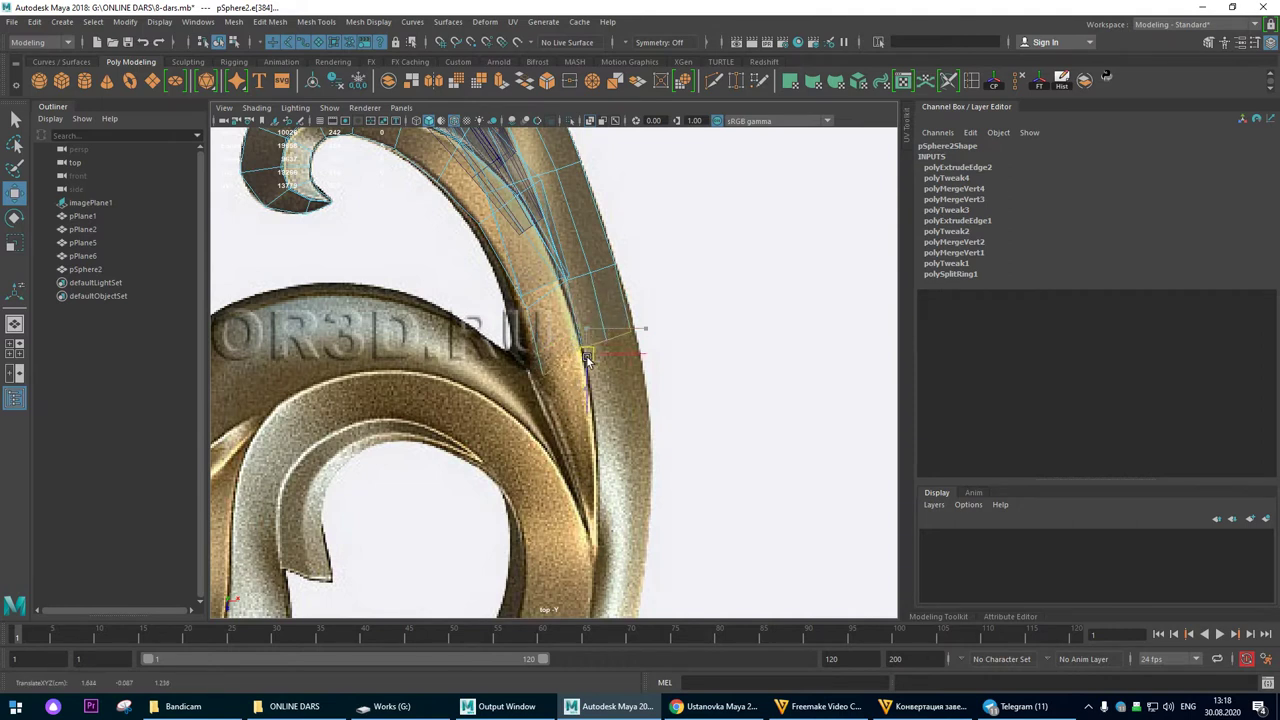
Step: Move the inner, outer and middle vertices of the stem's open end row onto the reference outlines
right_click_drag(558, 292, 547, 291)
left_click_drag(541, 257, 560, 282)
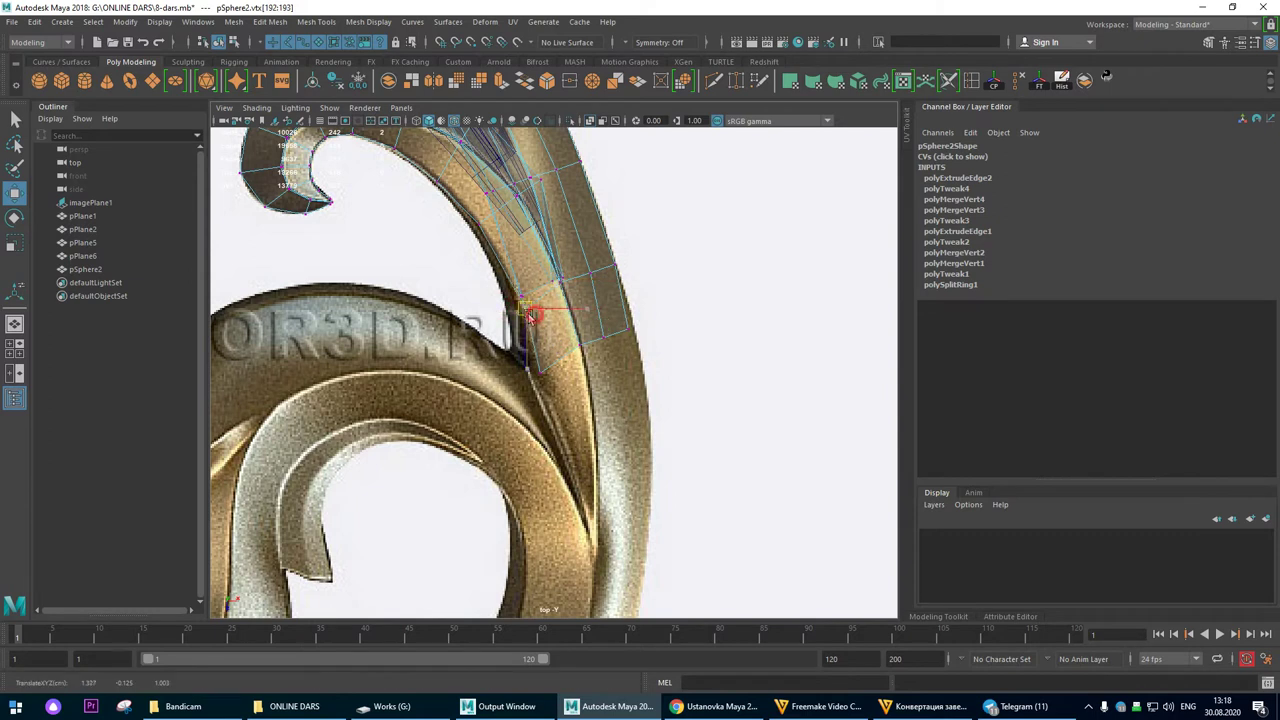
left_click_drag(541, 377, 519, 372)
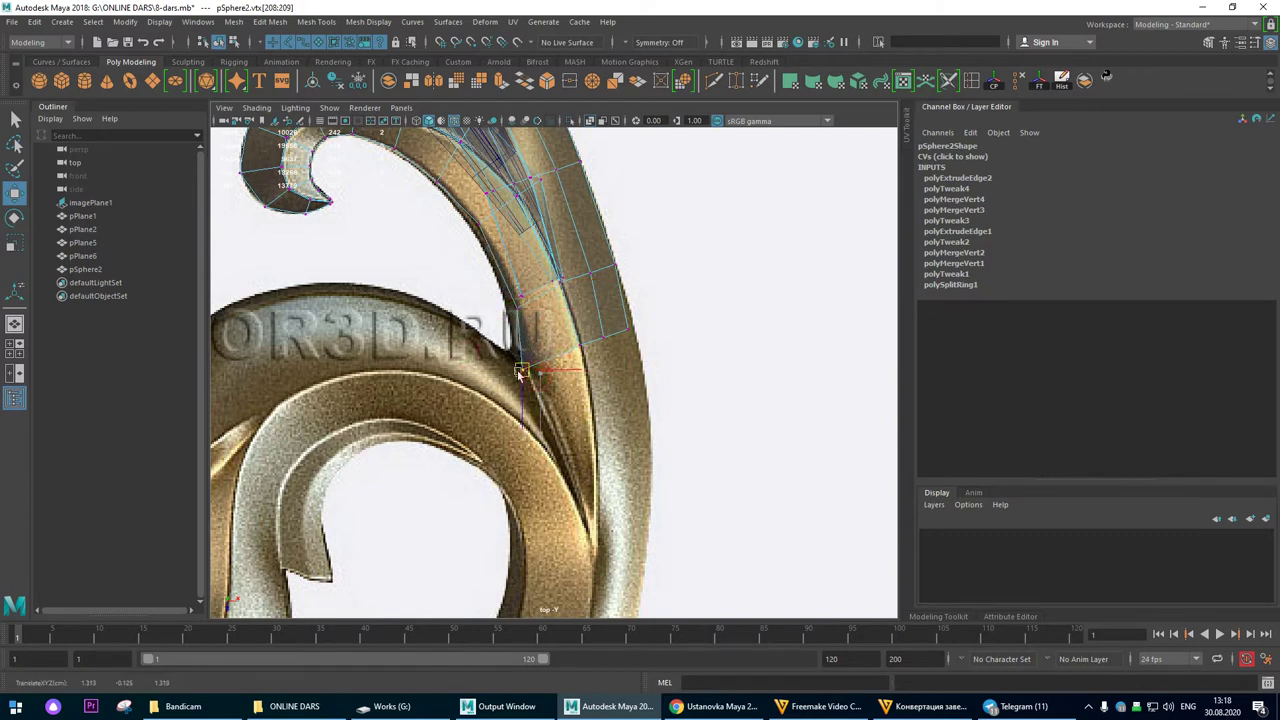
left_click_drag(651, 314, 618, 343)
left_click_drag(625, 330, 642, 365)
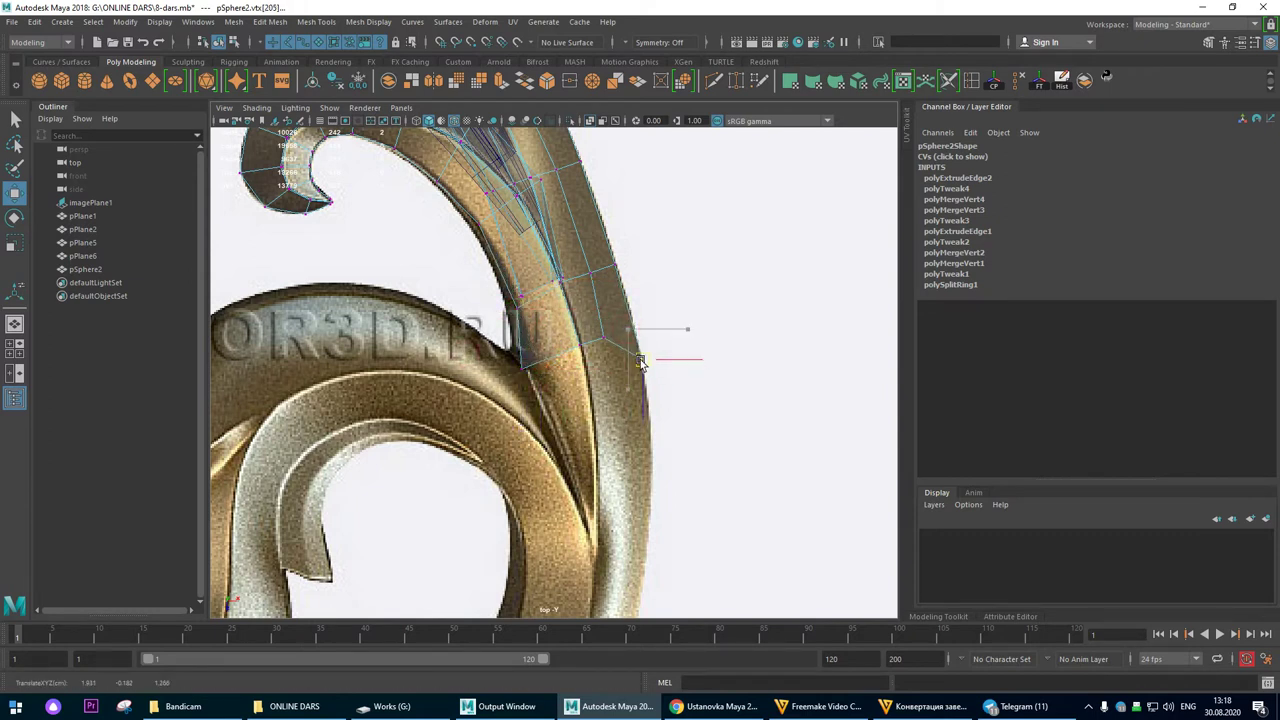
left_click(612, 359)
left_click(582, 348)
left_click_drag(582, 348, 587, 364)
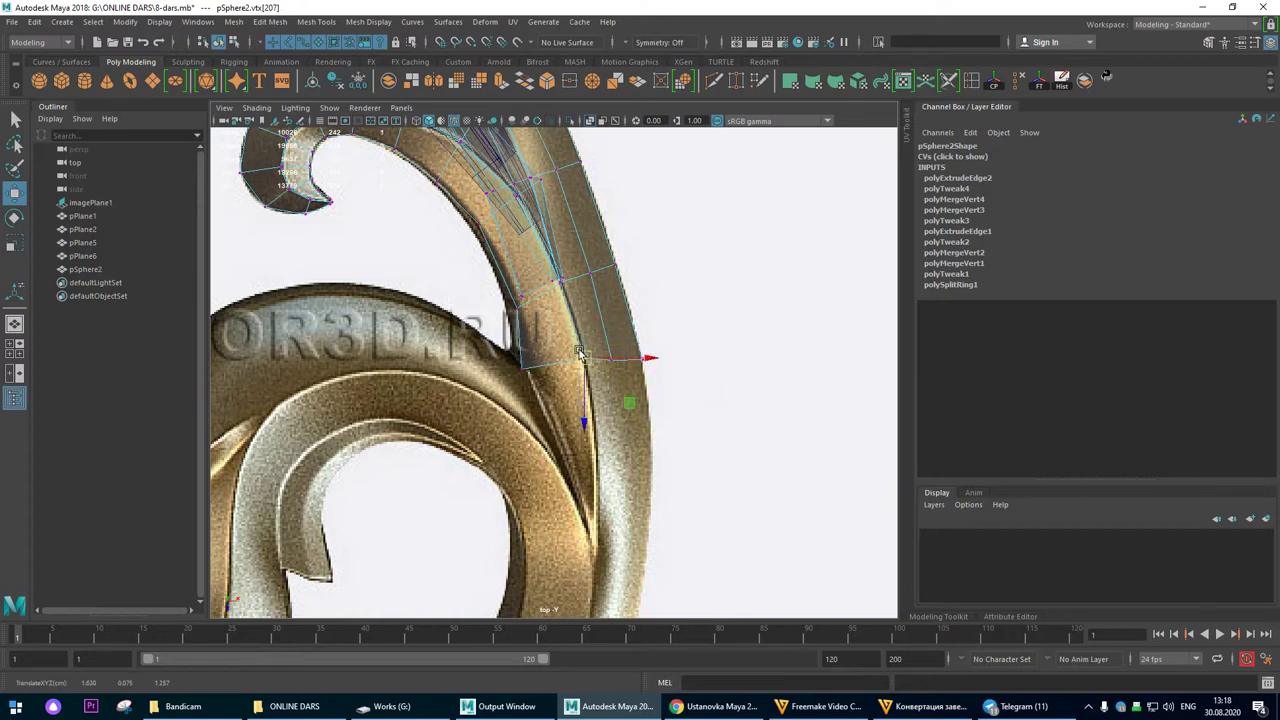
left_click(612, 359)
Step: Fit the inner-side vertices of the rows above the open end to the reference curve, undoing the stray vertex move
left_click(618, 263)
mouse_move(620, 267)
left_mouse_down()
mouse_move(592, 298)
mouse_move(570, 287)
mouse_move(589, 280)
mouse_move(568, 300)
mouse_move(562, 285)
mouse_move(503, 297)
mouse_move(530, 318)
left_mouse_up()
key("ctrl+z")
left_click_drag(521, 309, 519, 308)
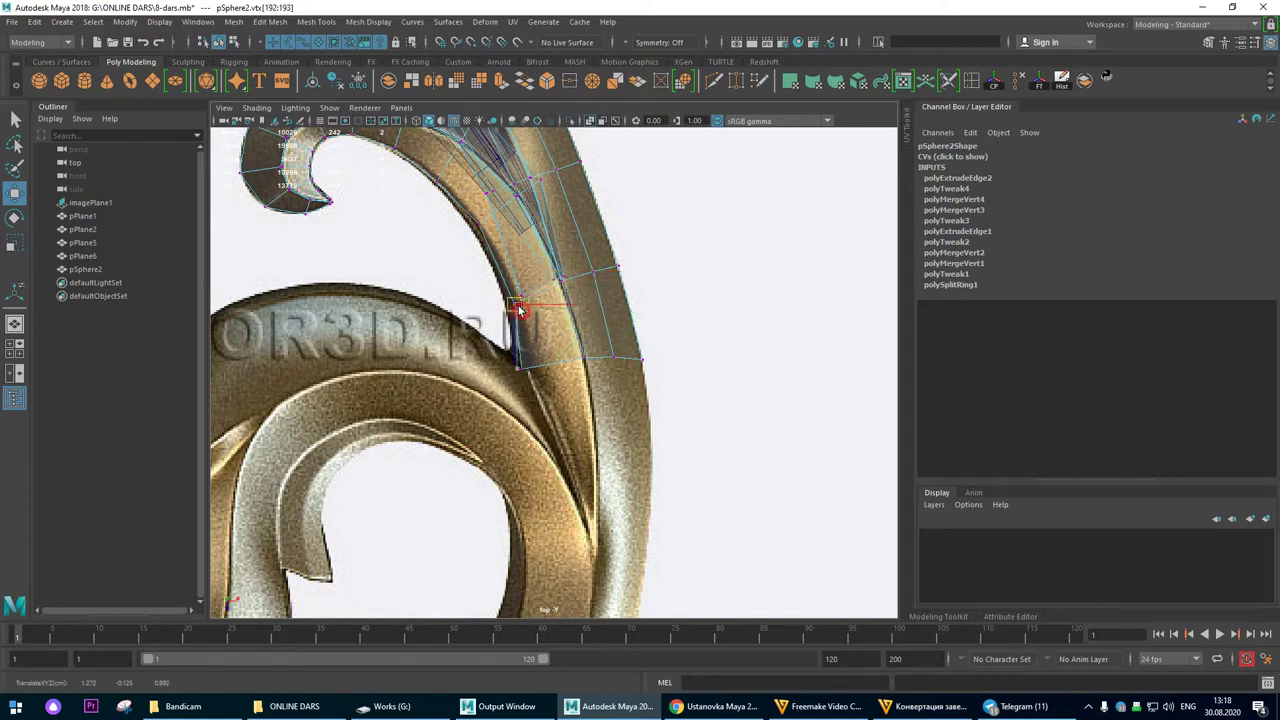
middle_click_drag(522, 296, 565, 385, "alt")
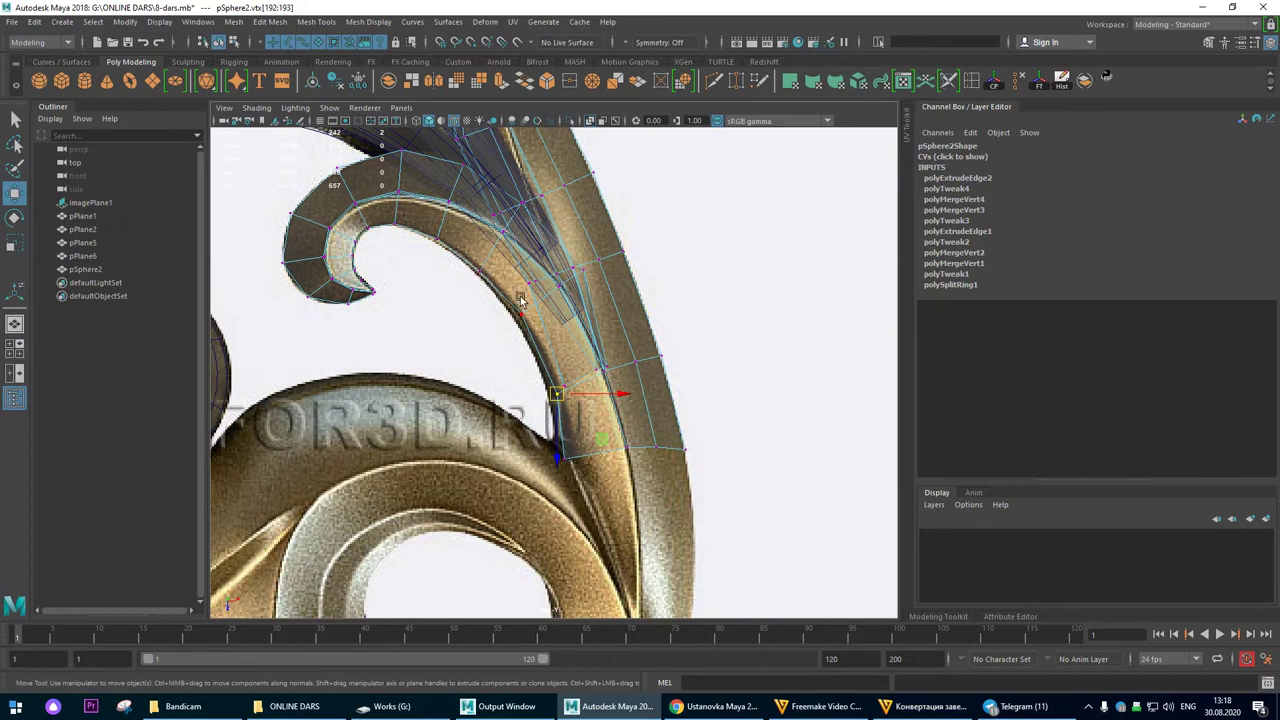
left_click_drag(580, 279, 522, 328)
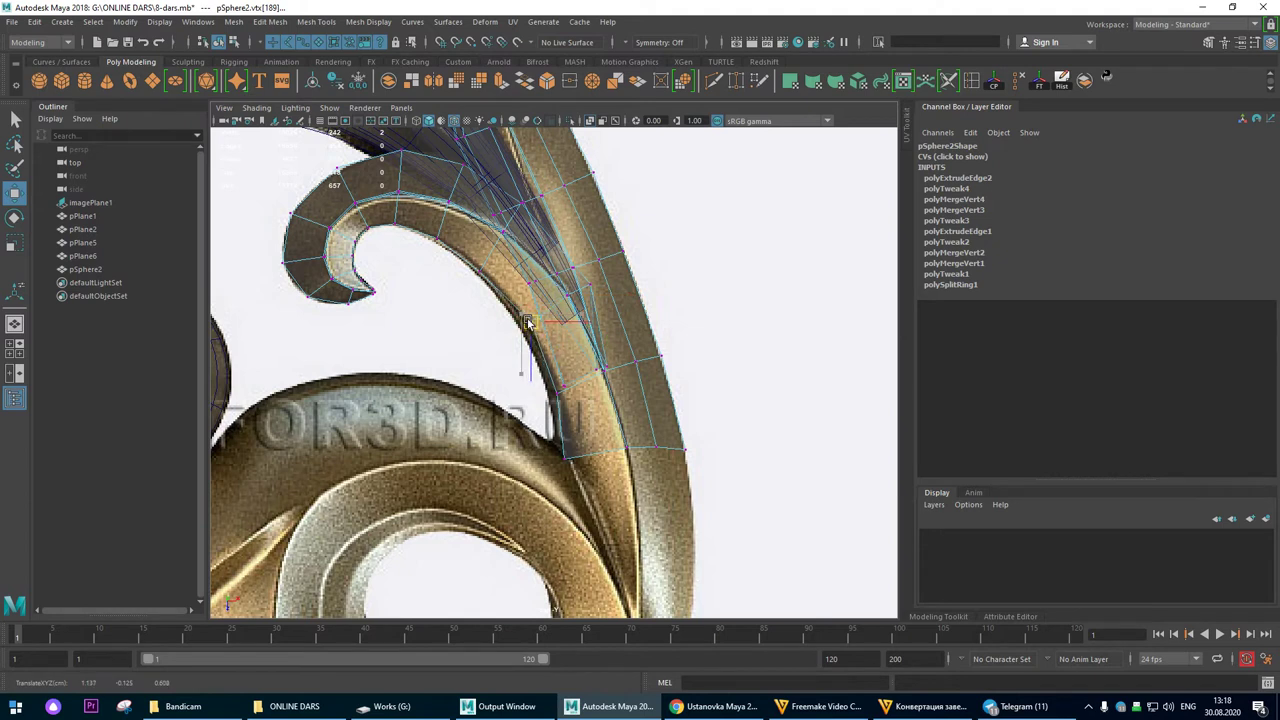
scroll(543, 333, "down", 2)
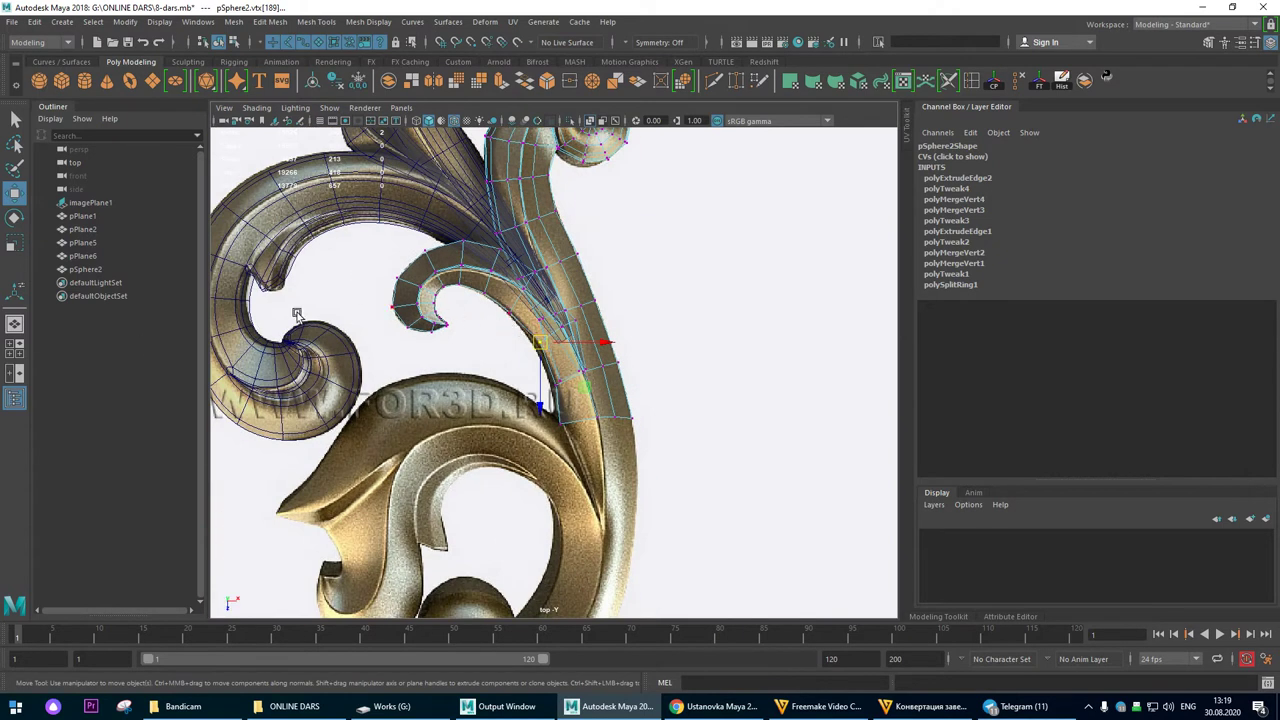
Step: Extrude the stem's open end edges two segments further down the reference
left_click(16, 326)
left_click_drag(625, 445, 522, 360, "alt")
right_click_drag(498, 325, 518, 256)
left_click_drag(517, 345, 532, 299, "alt")
left_click(524, 307)
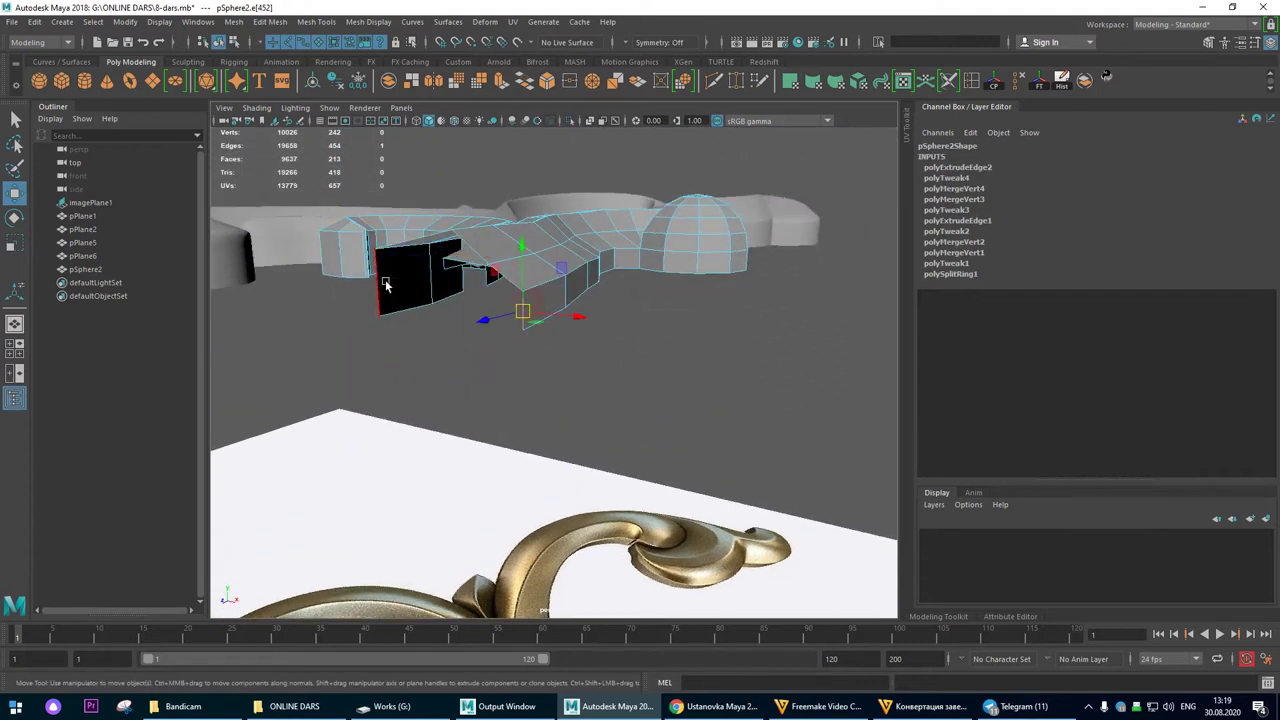
key("space")
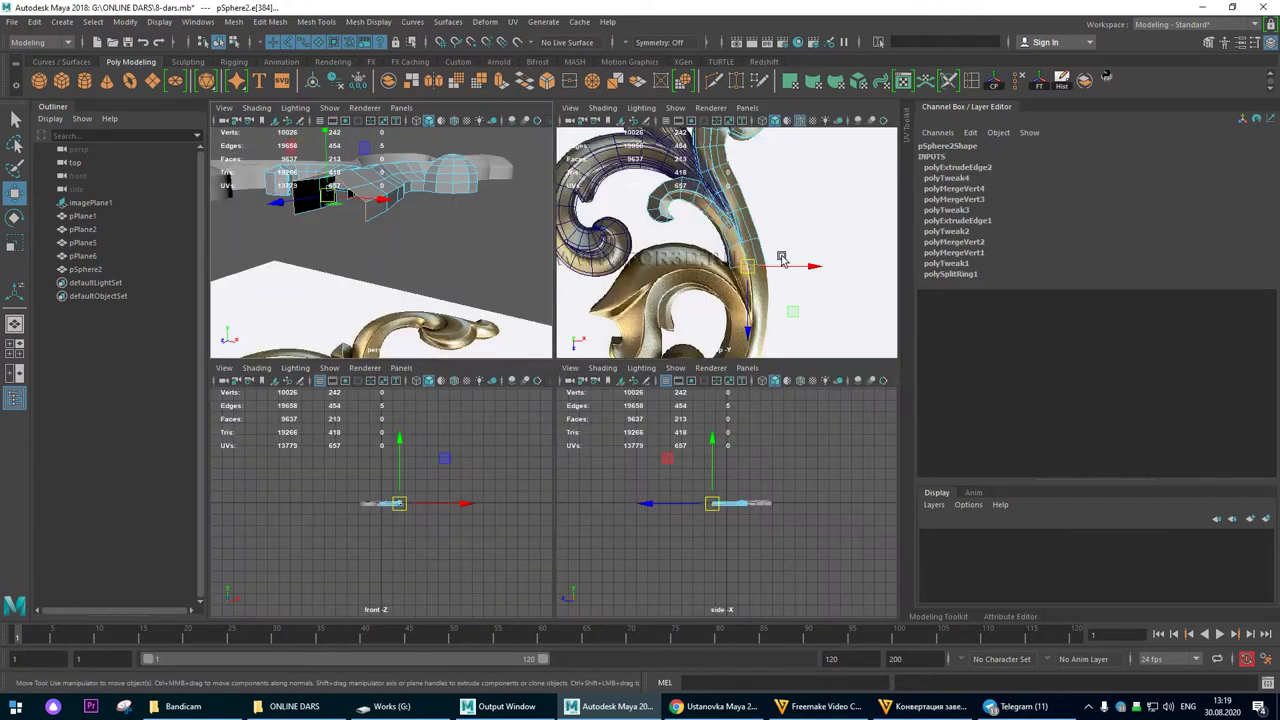
key("space")
scroll(726, 309, "up", 5)
left_click_drag(613, 328, 620, 497, "shift")
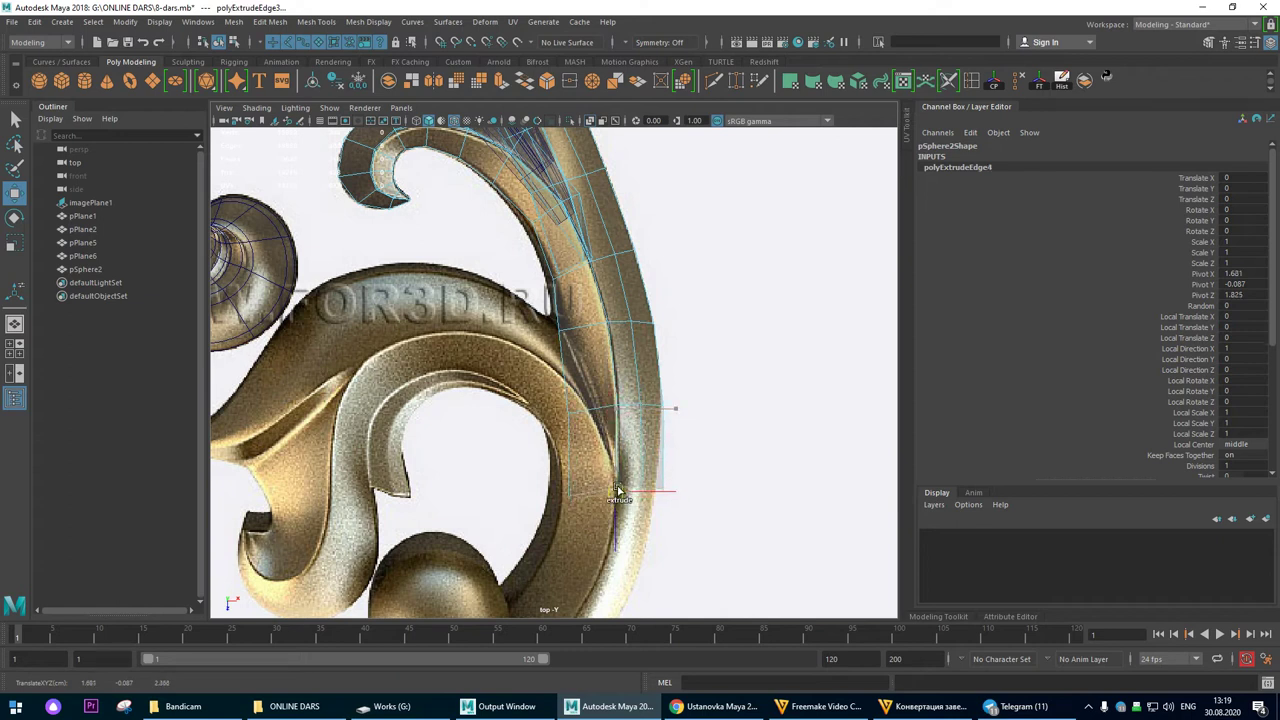
Step: Fit the outer and ridge vertices of the two newly extruded rows to the reference stem's curve
right_click_drag(642, 330, 697, 334, "alt")
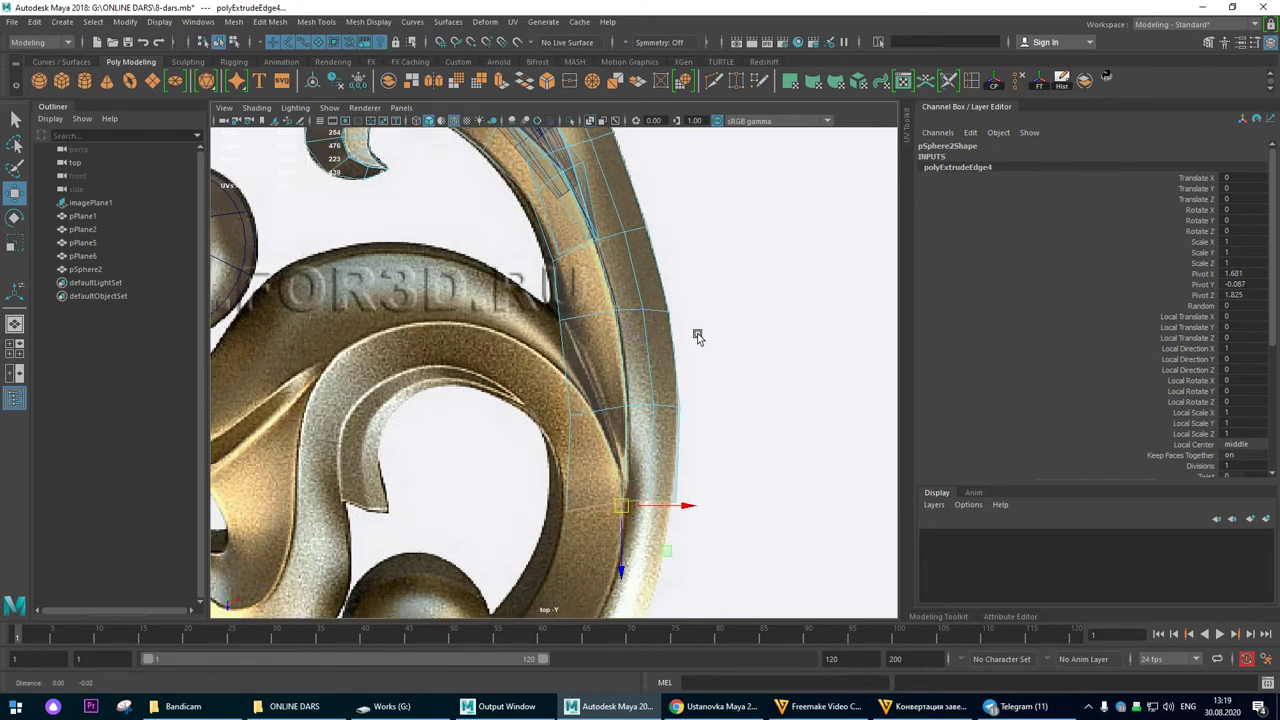
middle_click_drag(697, 334, 700, 252, "alt")
key("F9")
left_click(673, 428)
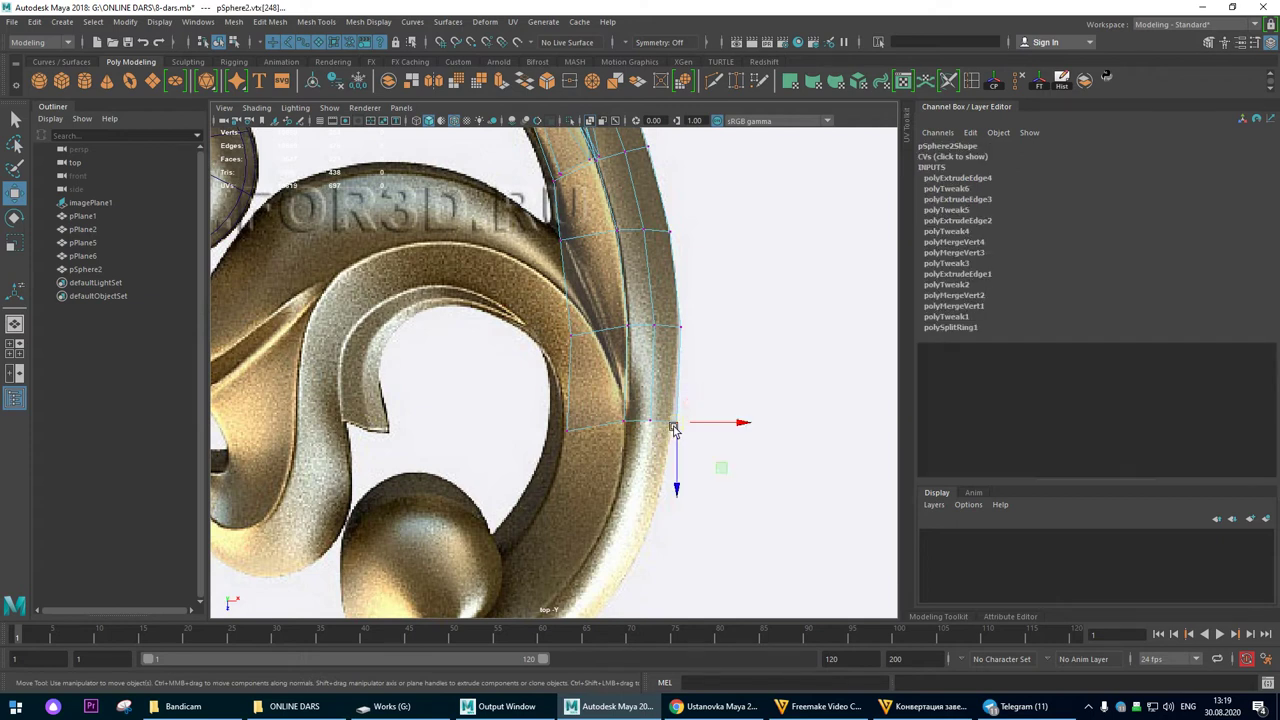
left_click_drag(650, 414, 636, 425)
left_click_drag(711, 300, 660, 340)
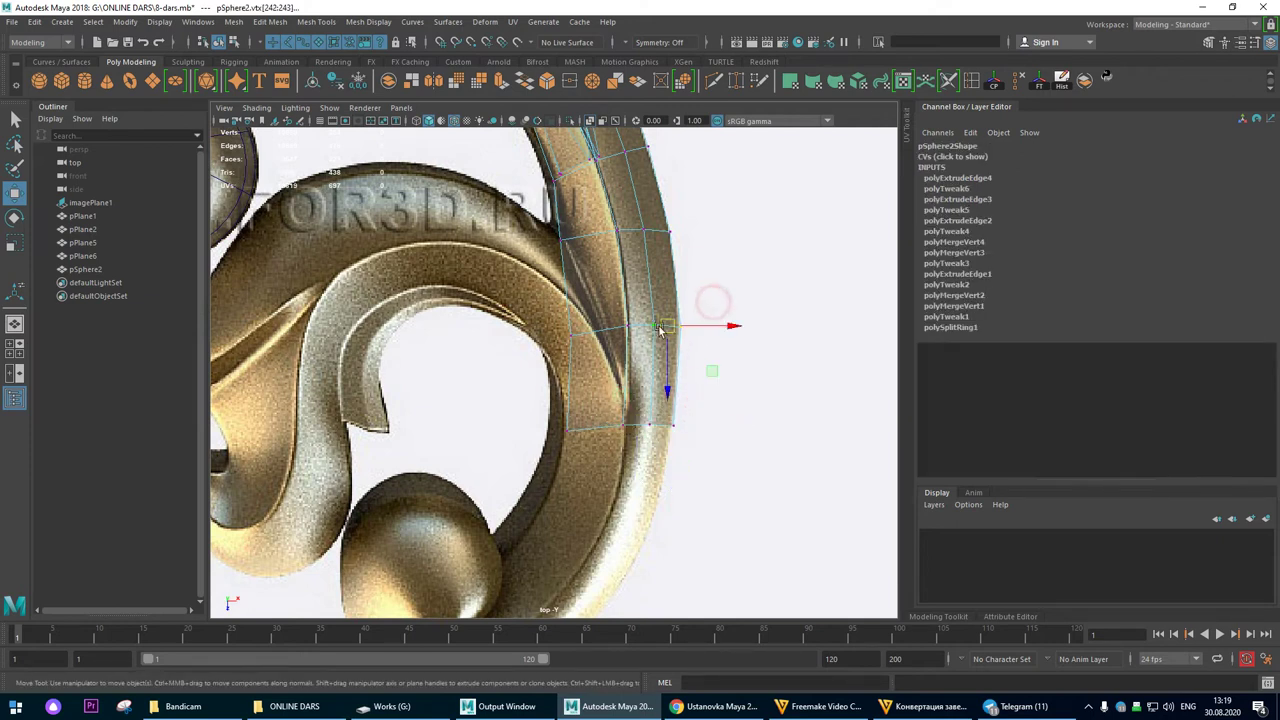
left_click(624, 323)
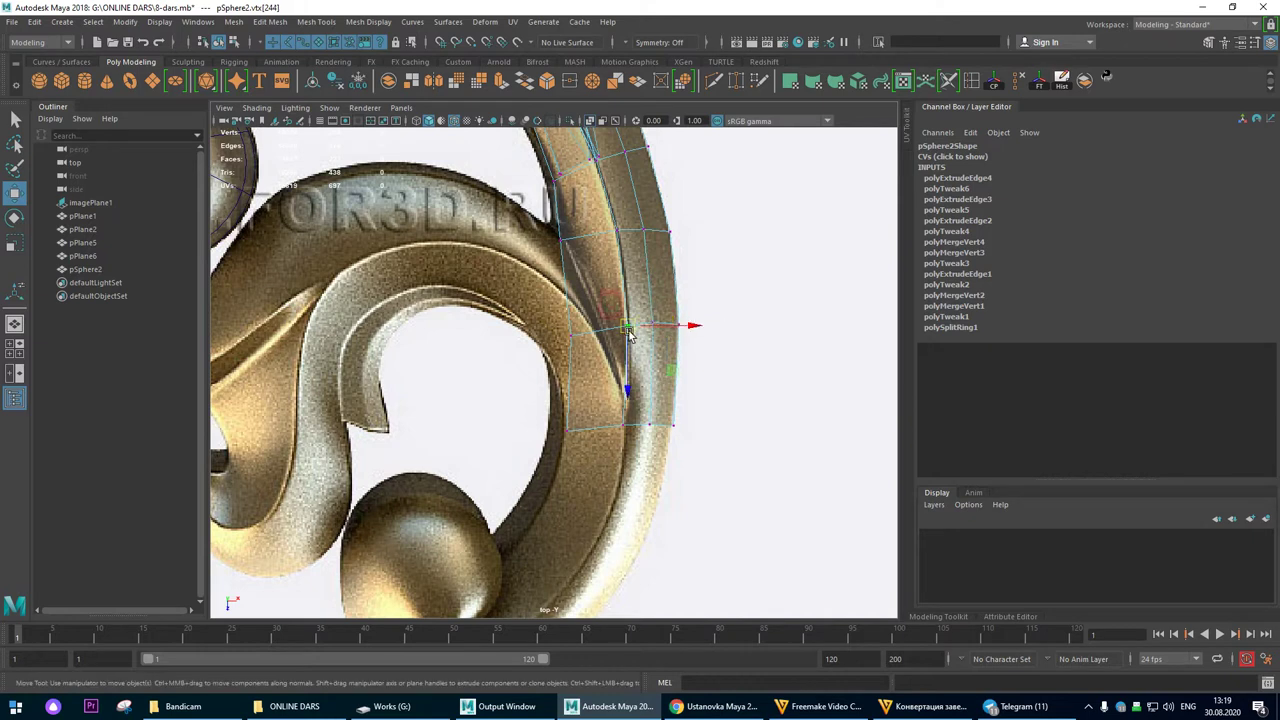
Step: Adjust the inner vertices of the lower stem rows and shift the cross rows to even out their spacing
left_click_drag(558, 350, 576, 326)
left_click_drag(599, 229, 563, 243)
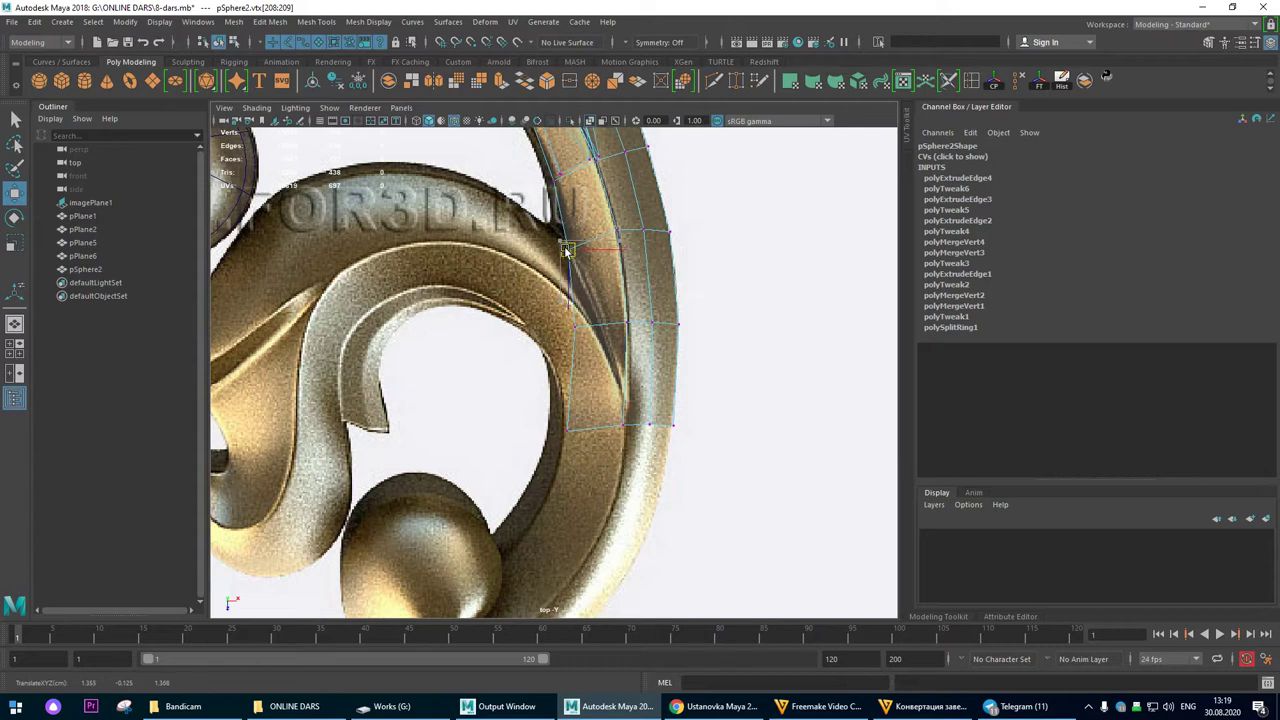
left_click_drag(686, 220, 615, 252)
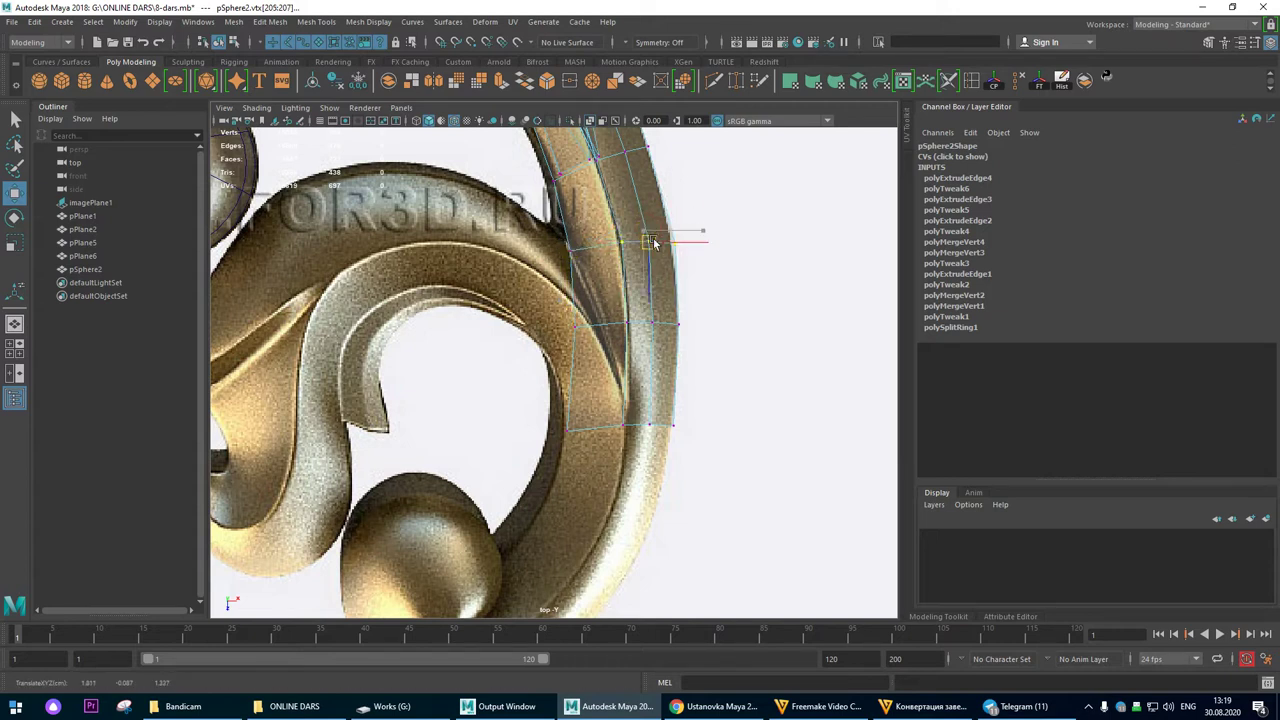
mouse_move(583, 397)
left_mouse_down()
mouse_move(547, 454)
mouse_move(568, 413)
left_mouse_up()
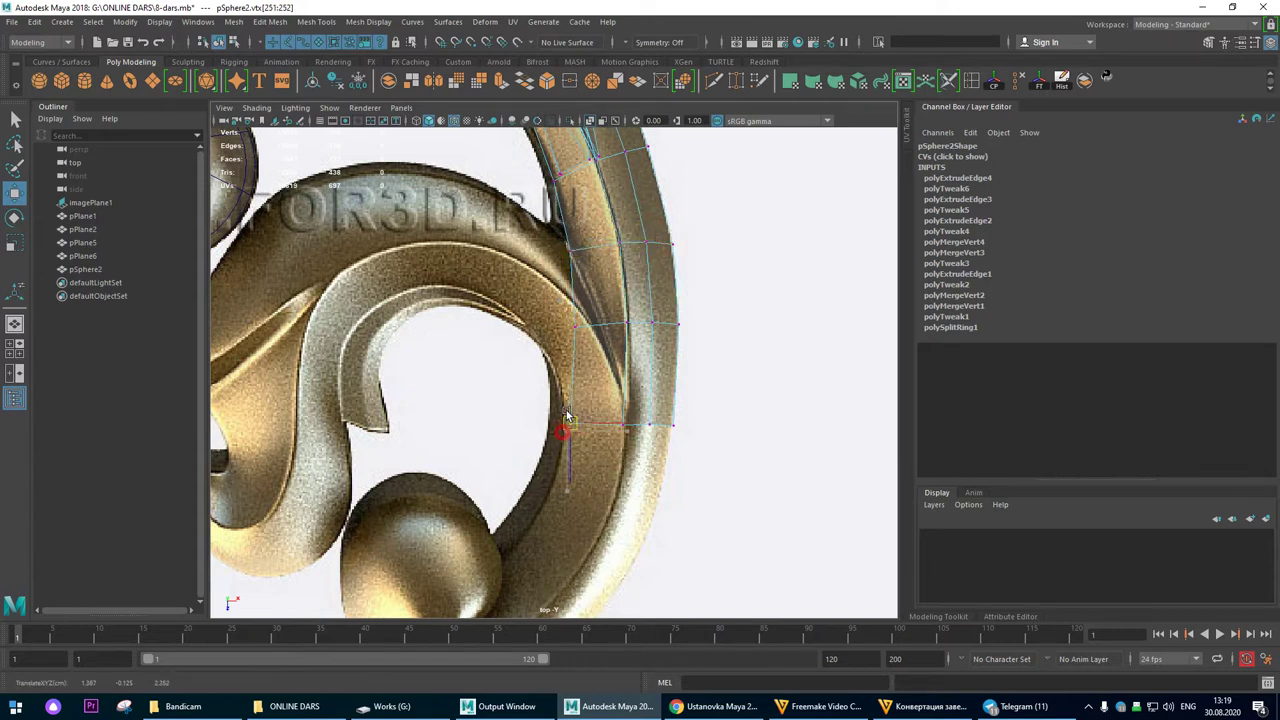
left_click_drag(570, 322, 581, 333)
left_click_drag(712, 296, 630, 340)
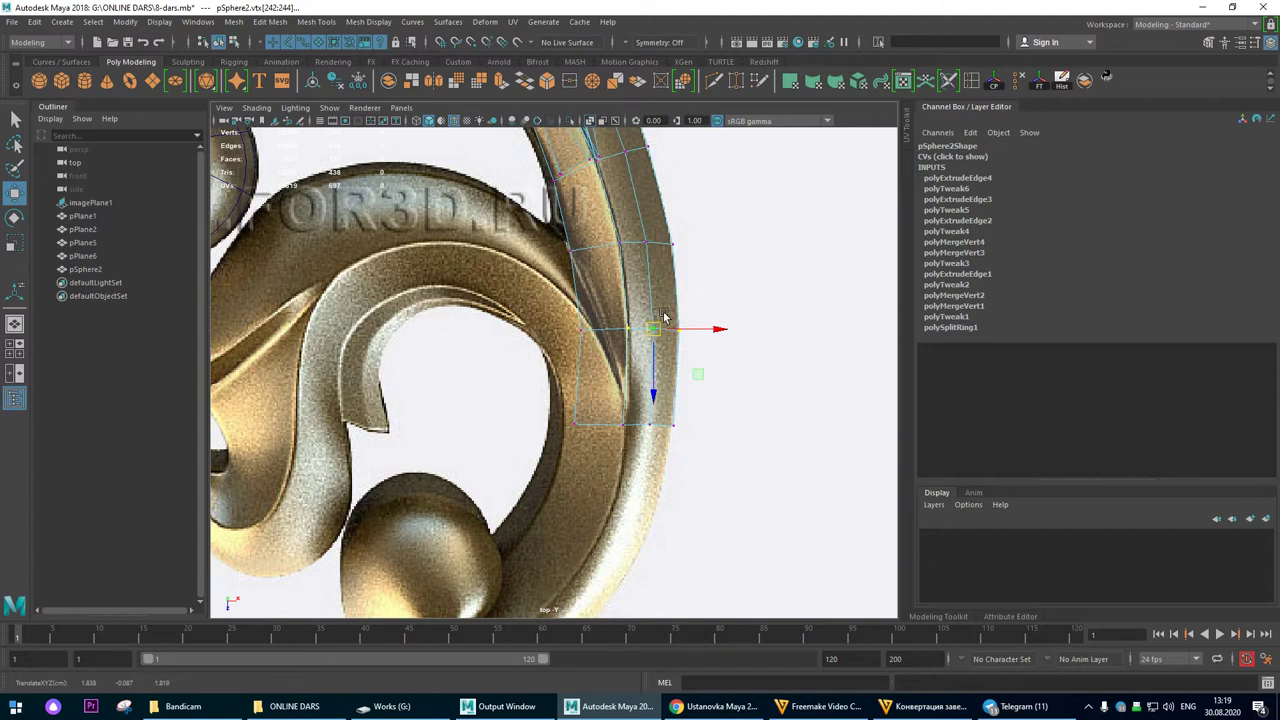
scroll(700, 300, "down", 5)
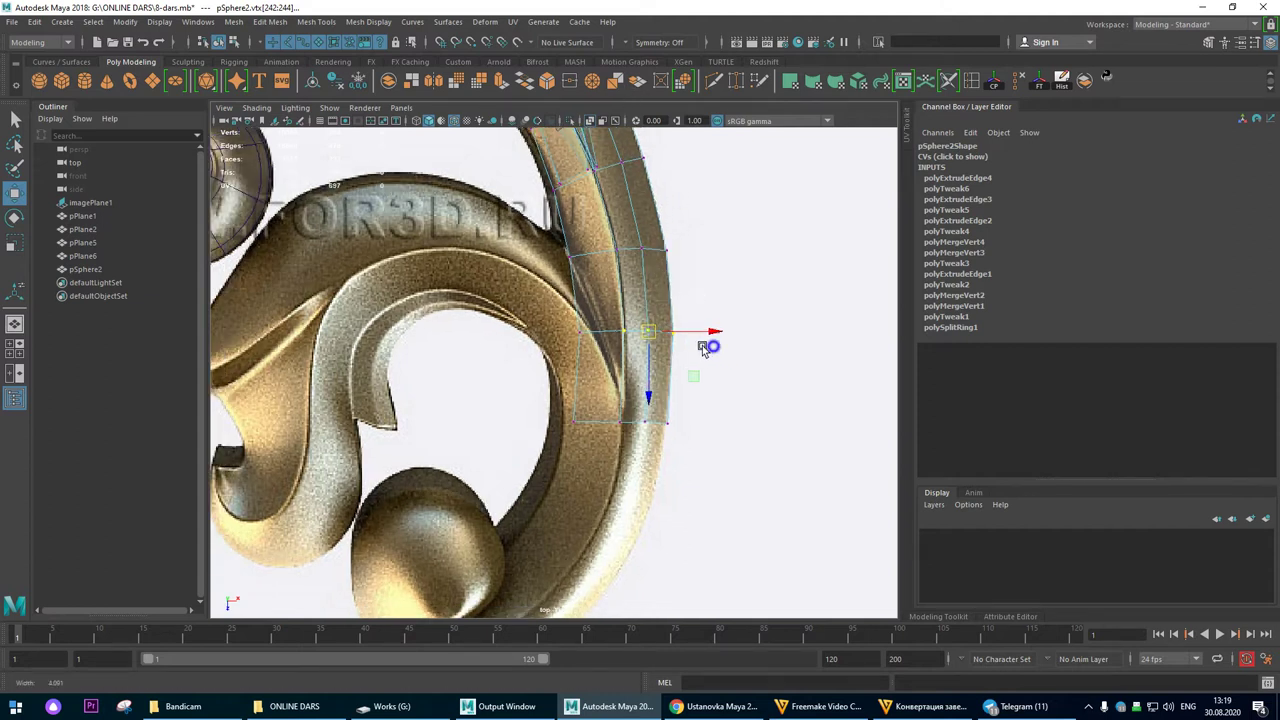
right_click_drag(843, 528, 862, 545, "alt")
right_click_drag(712, 375, 590, 325, "alt")
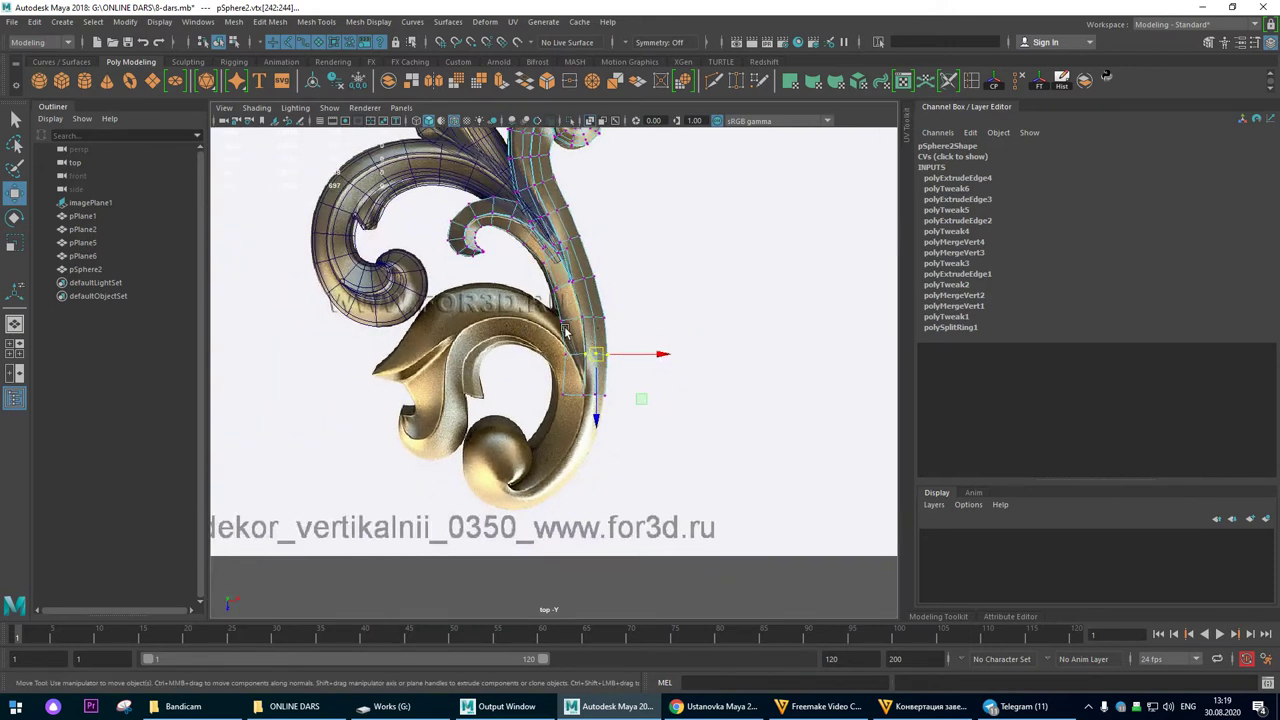
middle_click_drag(558, 313, 560, 450, "alt")
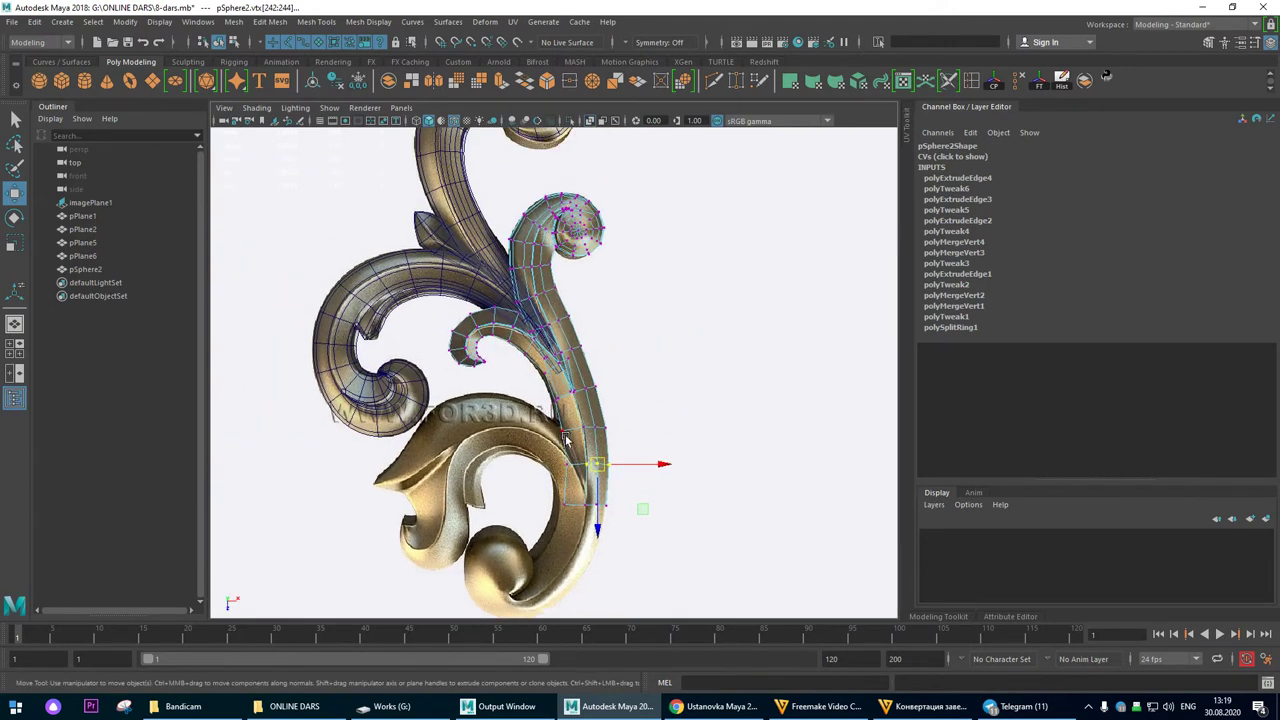
scroll(553, 400, "up", 5)
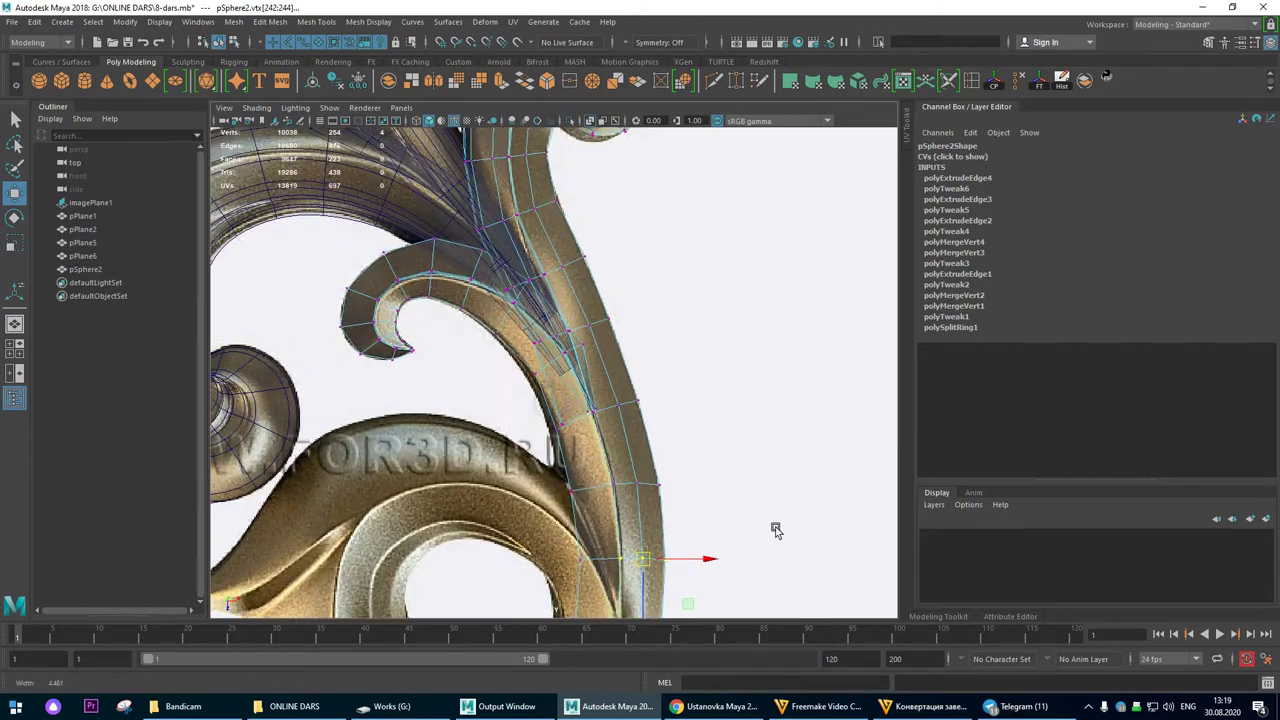
Step: Reposition the ridge vertex on a lower row of the stem to follow the reference curve
left_click_drag(675, 421, 712, 387)
left_click(673, 395)
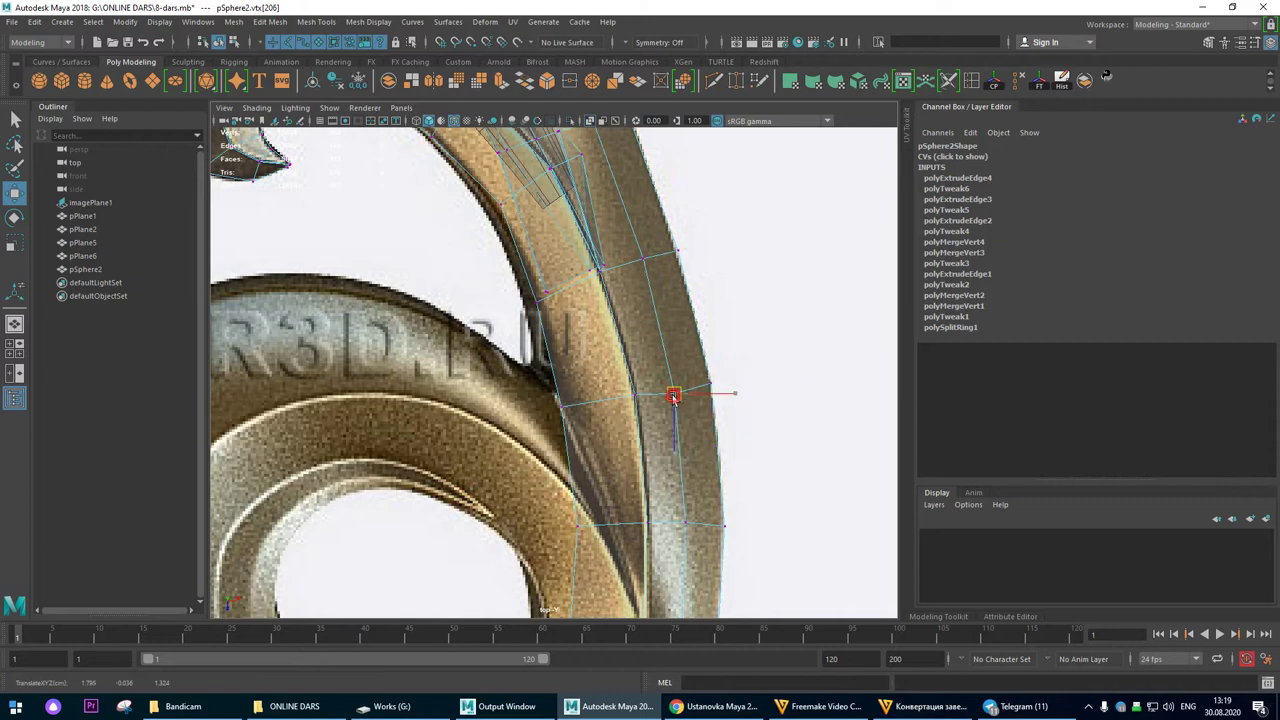
scroll(700, 430, "down", 5)
scroll(660, 400, "up", 5)
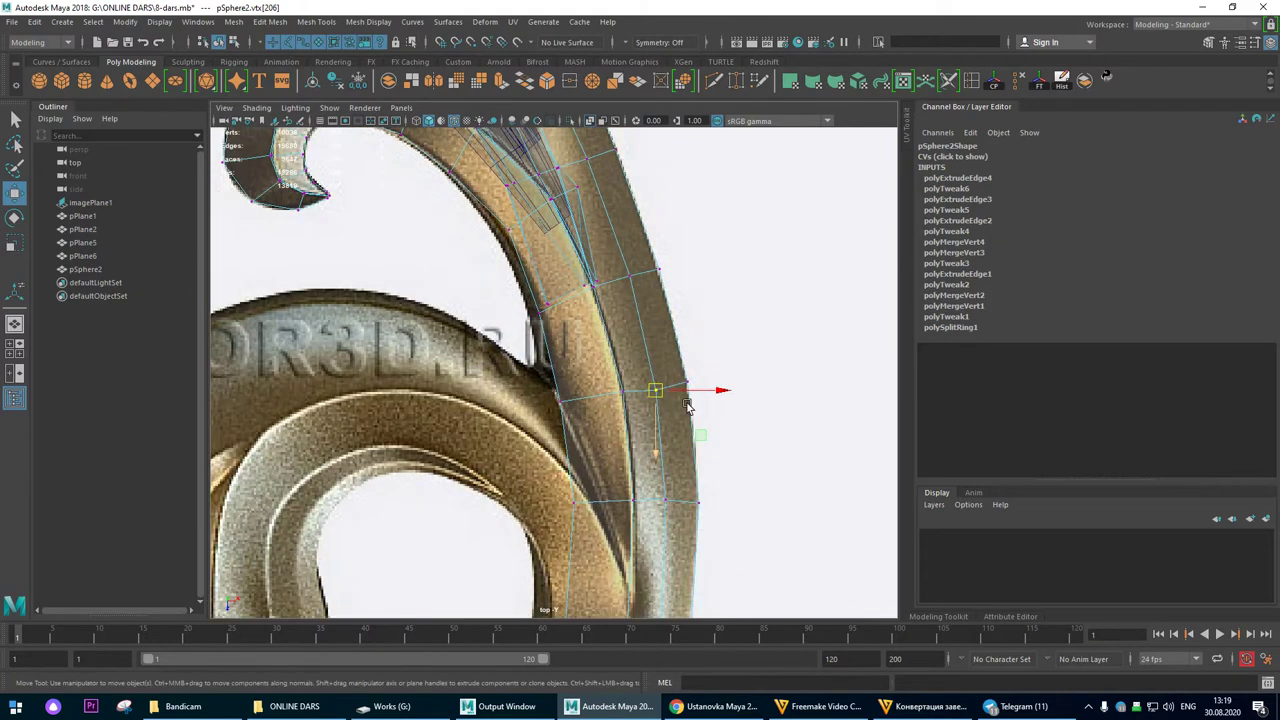
scroll(662, 410, "down", 5)
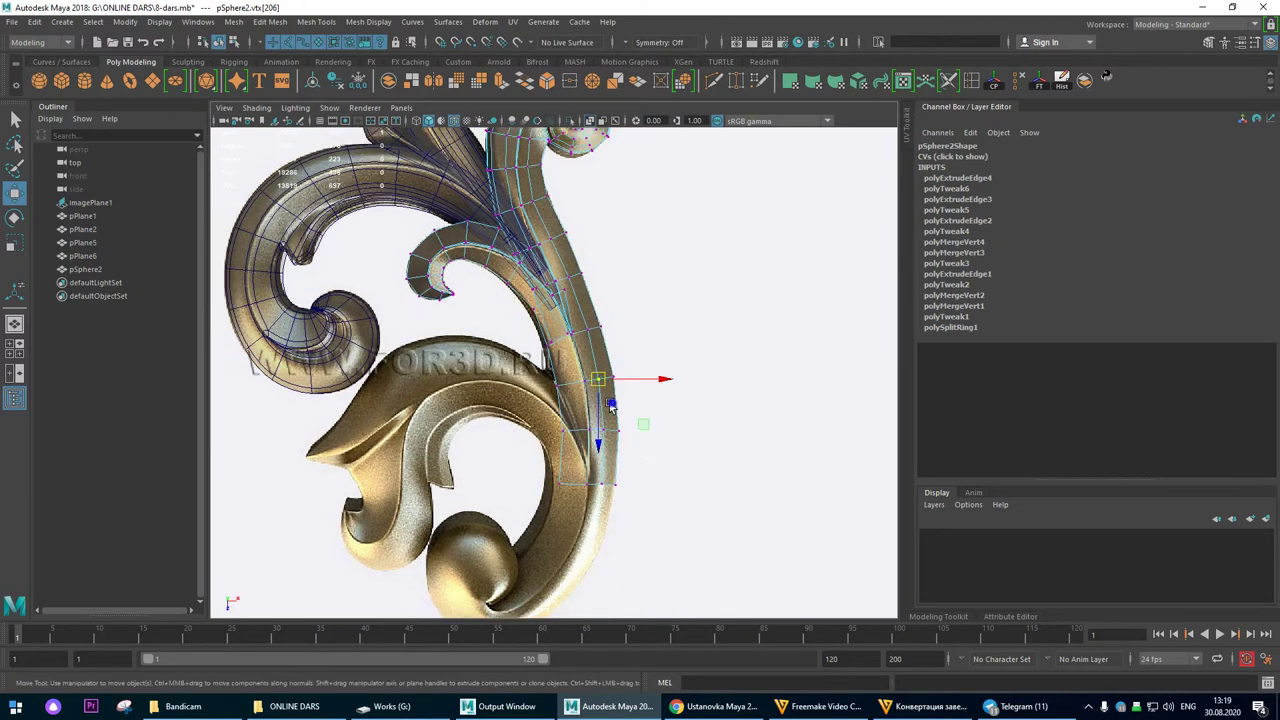
scroll(790, 498, "up", 5)
scroll(509, 435, "down", 5)
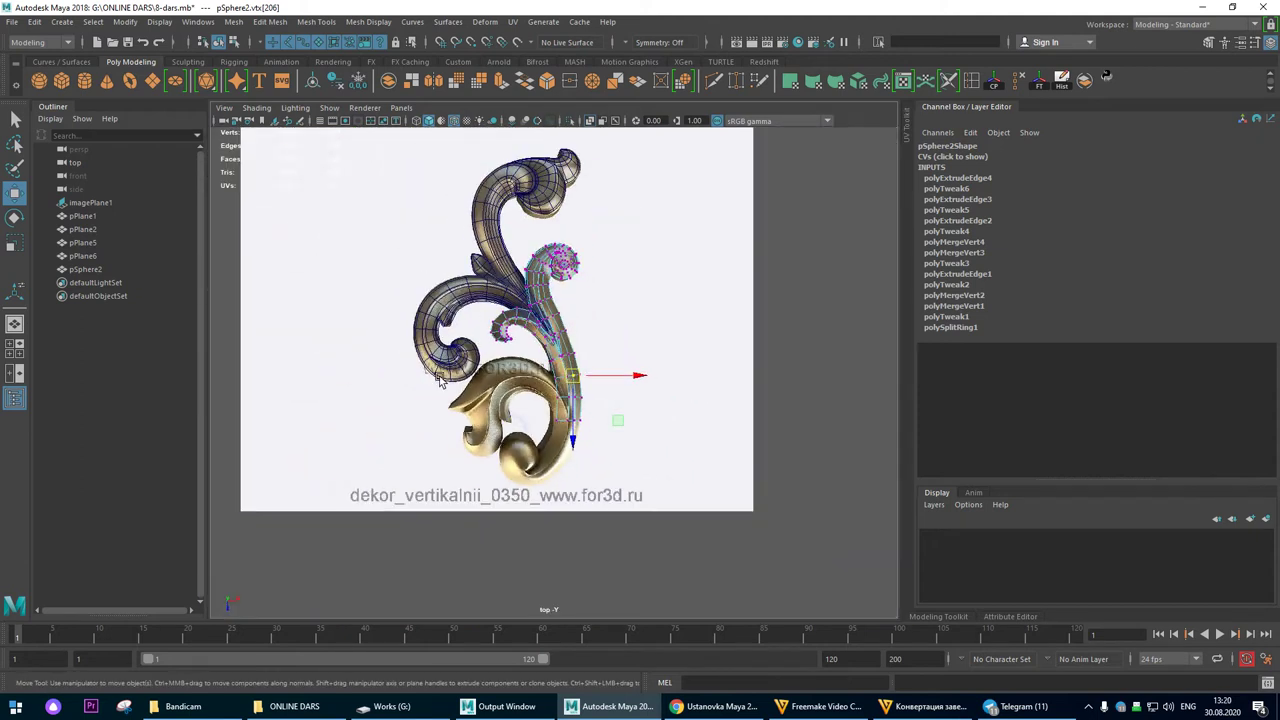
Step: Return the stem to object mode in the perspective view and display it with smooth mesh preview
left_click(16, 328)
left_click_drag(648, 392, 594, 426, "alt")
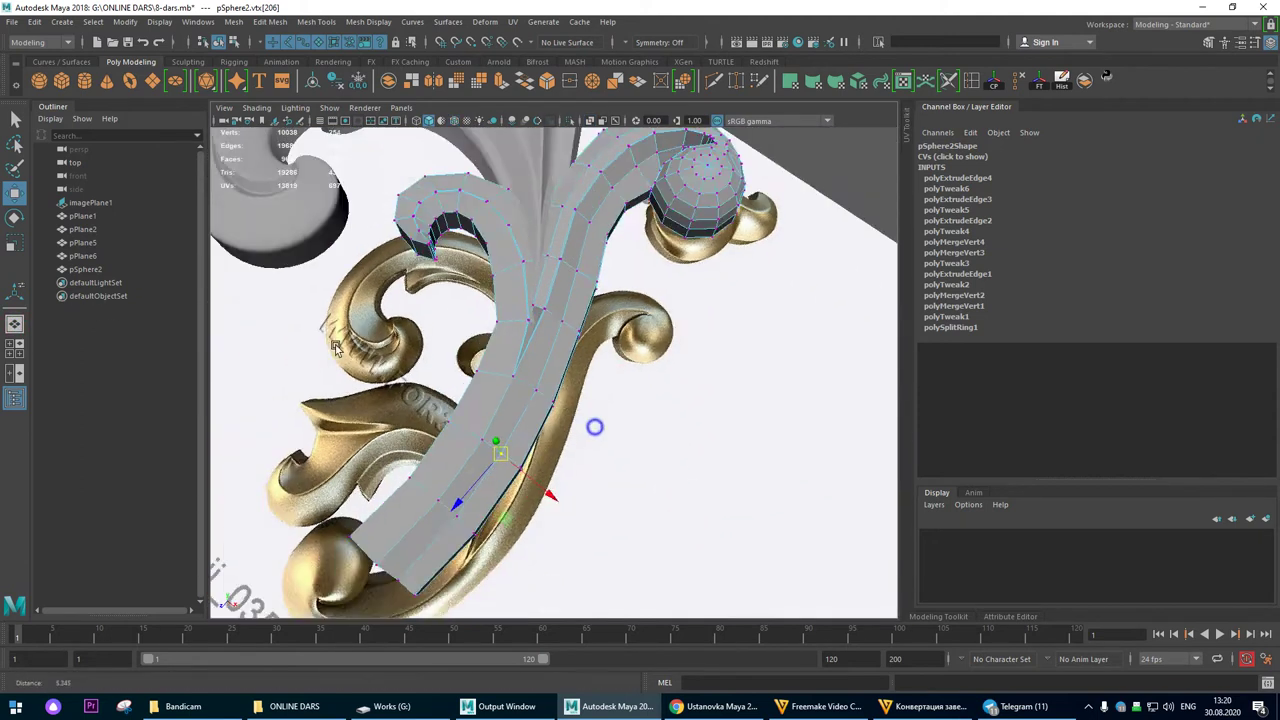
scroll(594, 426, "down", 4)
right_click_drag(577, 279, 676, 232)
key("3")
left_click(764, 220)
Step: Examine the smoothed junction of the curls and stem, focusing on the narrow end of the fluted leaf pPlane2
scroll(517, 376, "up", 5)
left_click_drag(671, 363, 493, 416, "alt")
left_click(582, 472)
left_click_drag(582, 472, 648, 398, "alt")
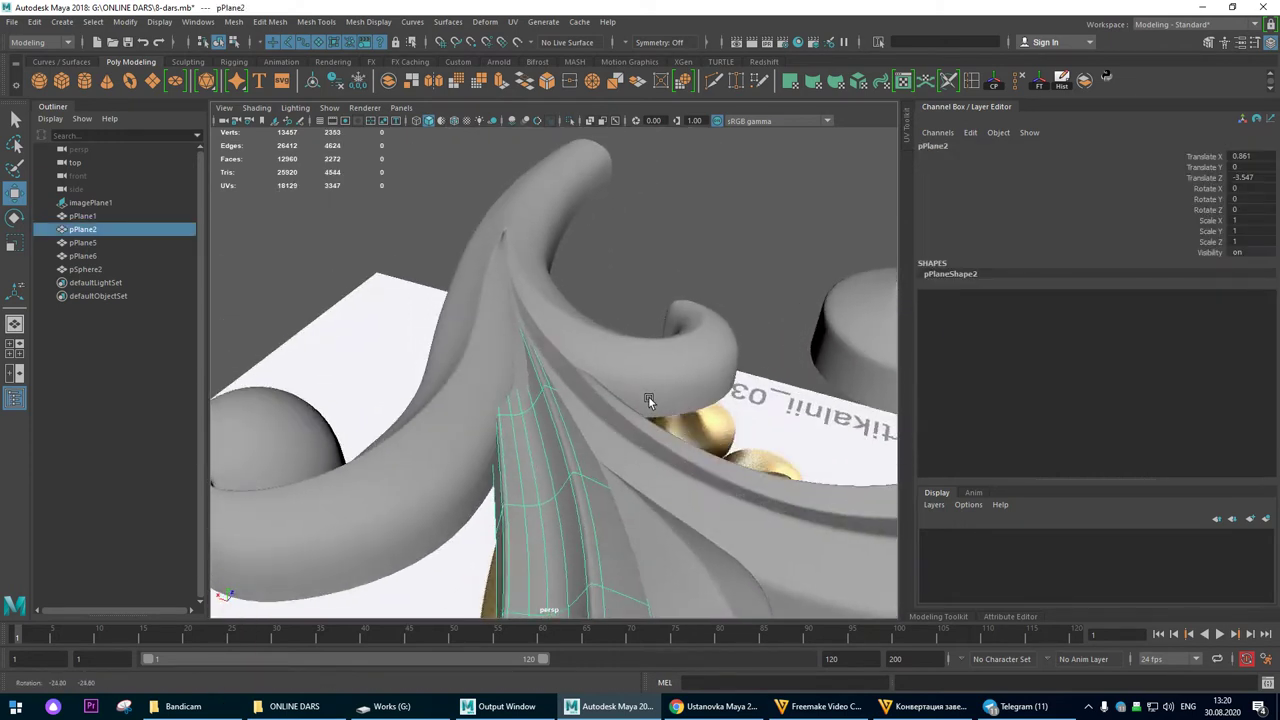
left_click(784, 438)
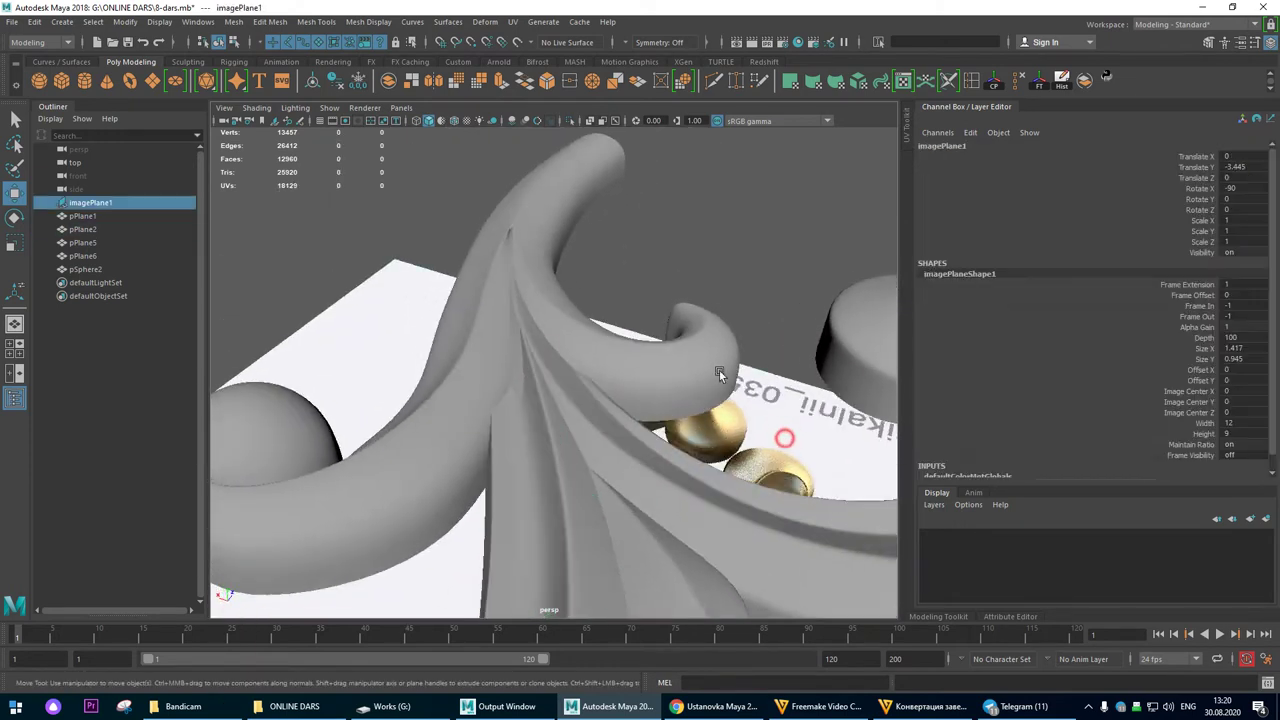
left_click(545, 419)
key("f")
Step: Try raising two neighbouring faces at the narrow end of the fluted leaf slightly
right_click(757, 176)
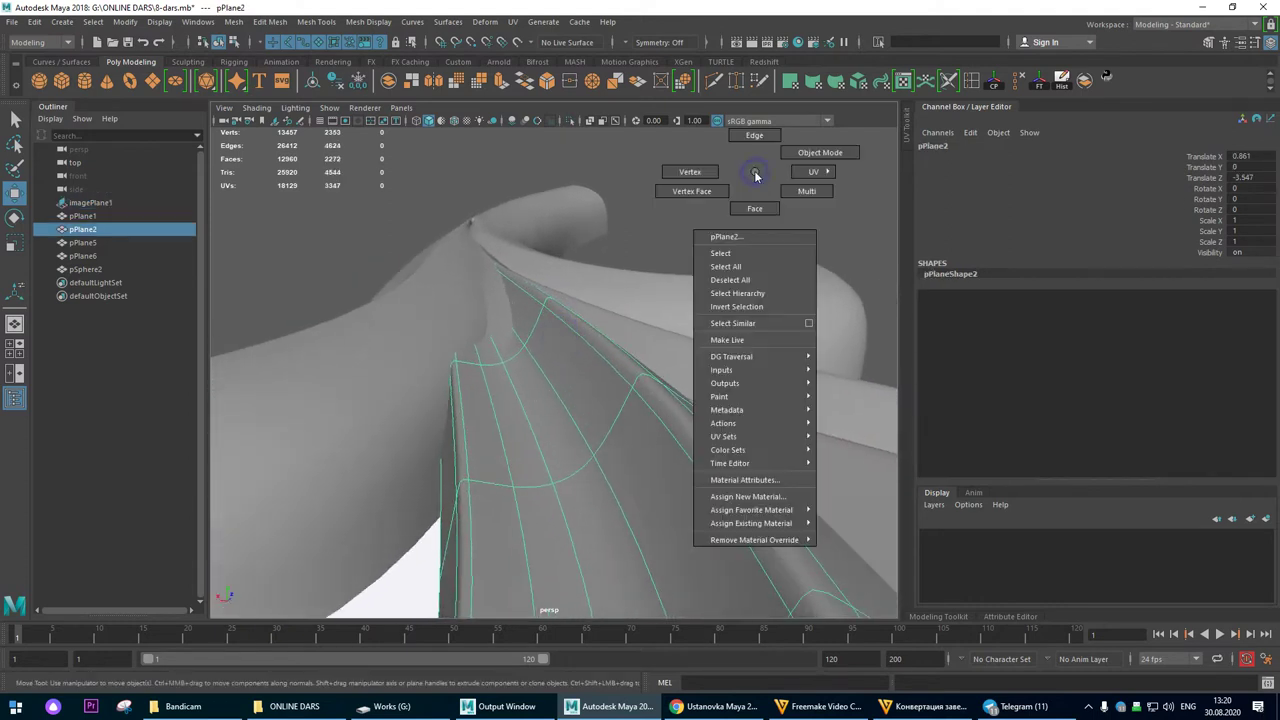
right_click_drag(752, 182, 755, 208)
left_click(489, 330)
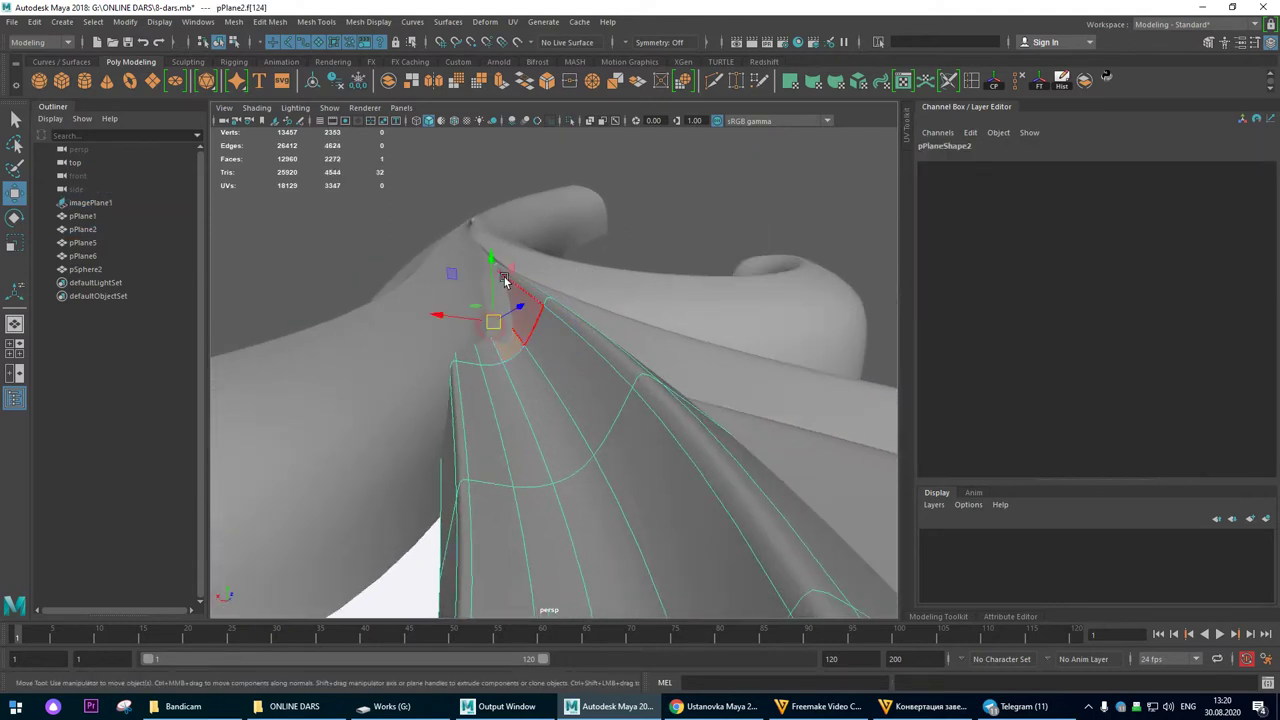
left_click_drag(484, 263, 482, 261)
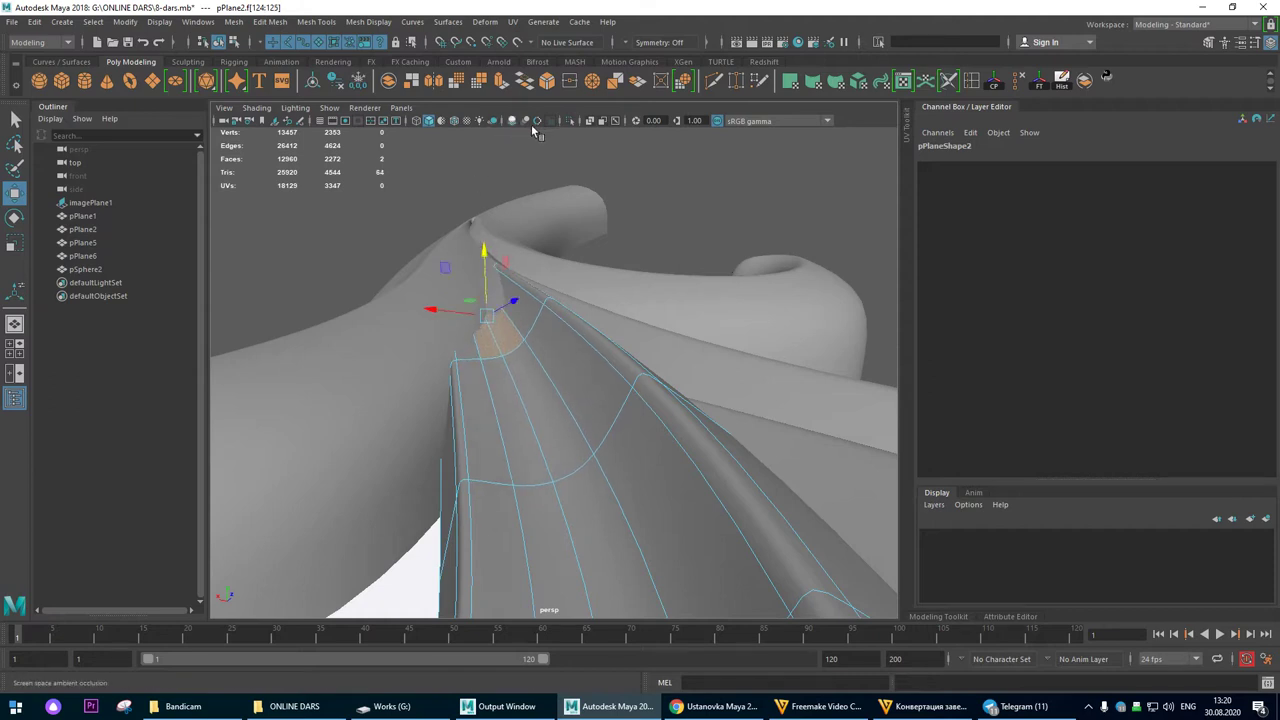
Step: Turn on X-ray display, undo the face move and select a lengthwise edge at the fluted leaf's narrow end
left_click(590, 121)
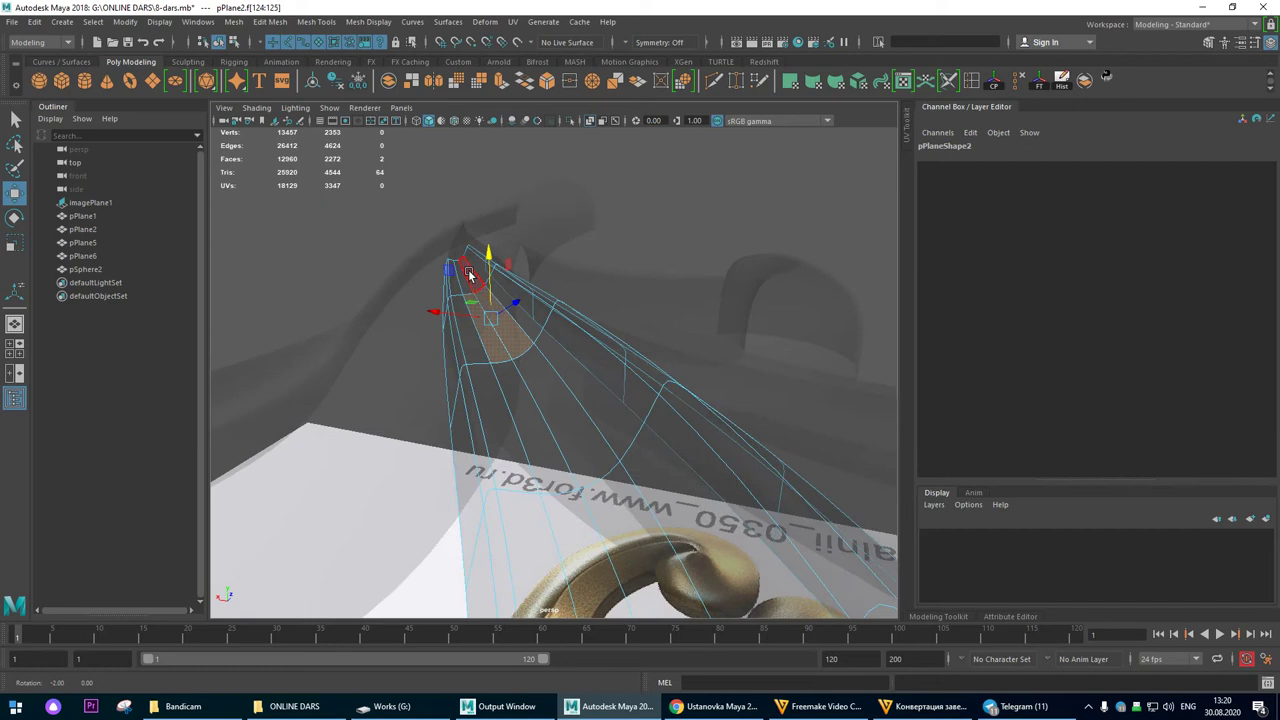
key("ctrl+z")
right_click_drag(657, 222, 657, 190)
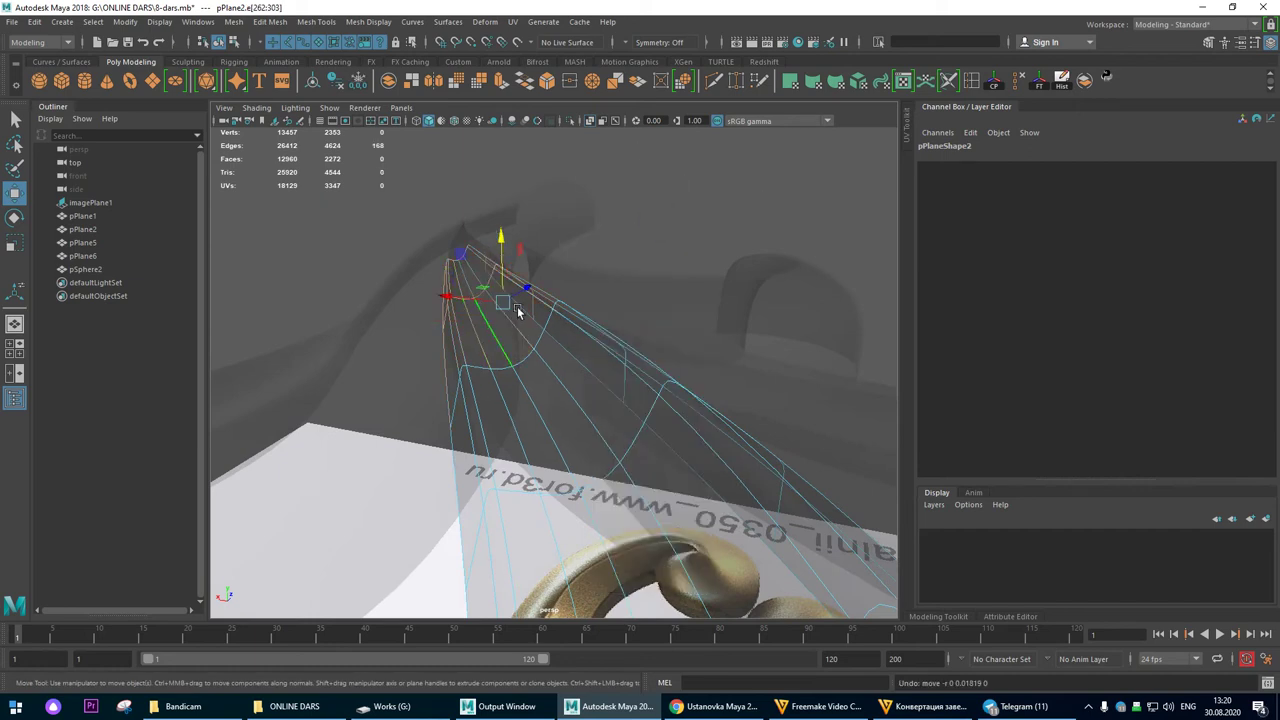
left_click(697, 248)
left_click(482, 300)
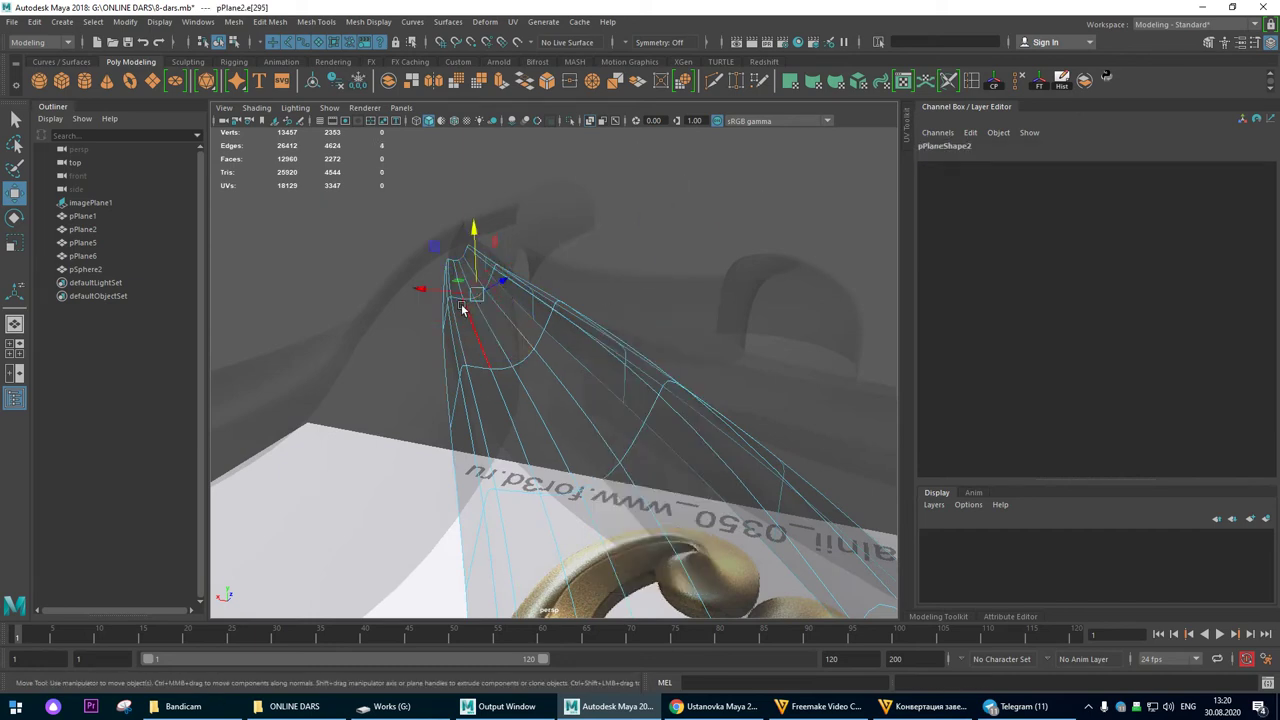
left_click_drag(498, 300, 480, 263, "alt")
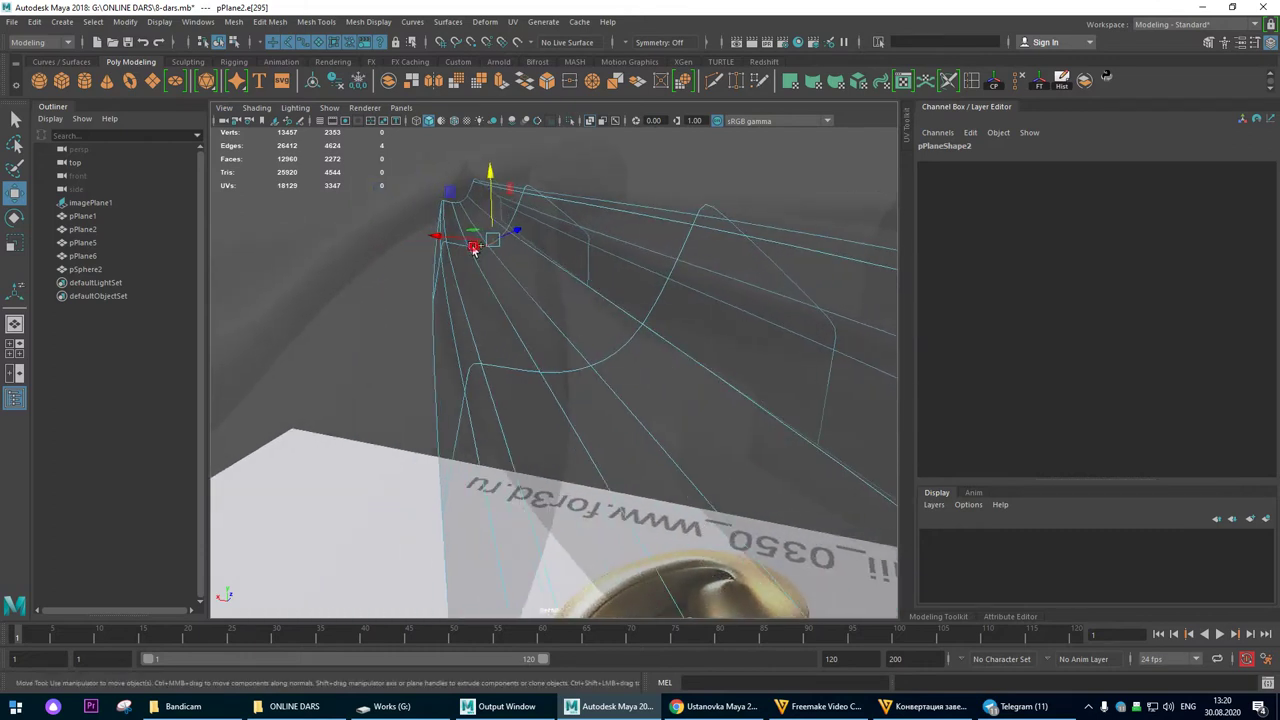
Step: Raise the selected edges at the tip of the pPlane2 leaf stem, return to object mode and clear the selection
left_click_drag(492, 183, 477, 148)
left_click(587, 121)
mouse_move(530, 235)
left_mouse_down("alt")
mouse_move(503, 257)
mouse_move(479, 212)
left_mouse_up("alt")
right_click_drag(571, 263, 431, 257, "alt")
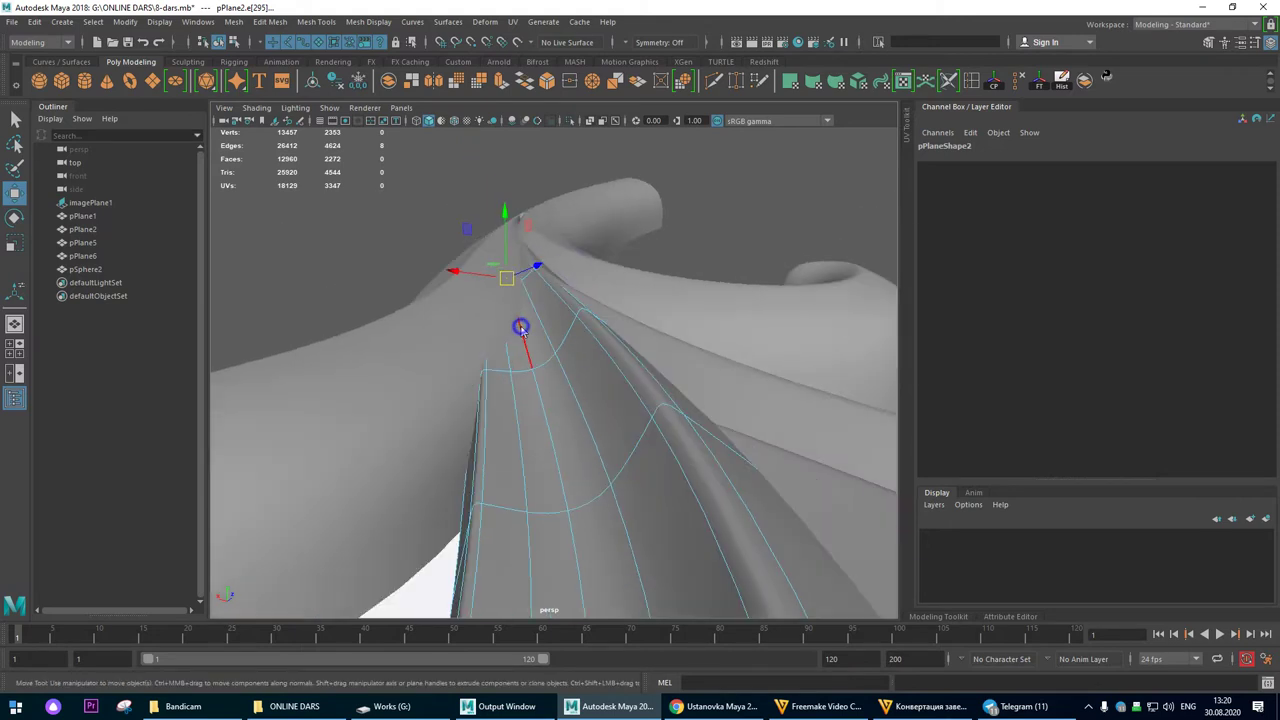
right_click_drag(520, 326, 612, 250)
left_click(786, 120)
left_click_drag(650, 303, 569, 291, "alt")
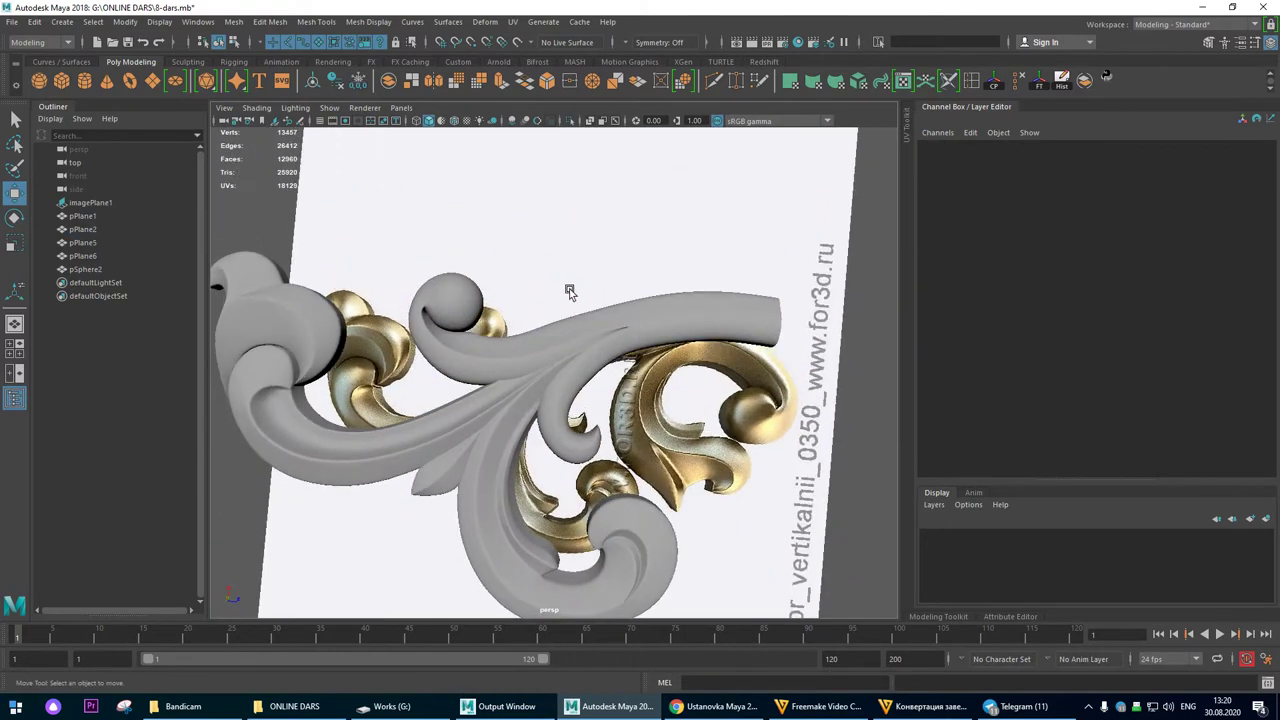
left_click_drag(592, 427, 560, 354, "alt")
Step: Insert two edge loops on pSphere2, one close to each side of the lengthwise ridge of the scroll stem
left_click(585, 347)
left_click_drag(576, 287, 551, 314, "alt")
right_click_drag(551, 314, 716, 397, "alt")
left_click_drag(716, 397, 669, 366, "alt")
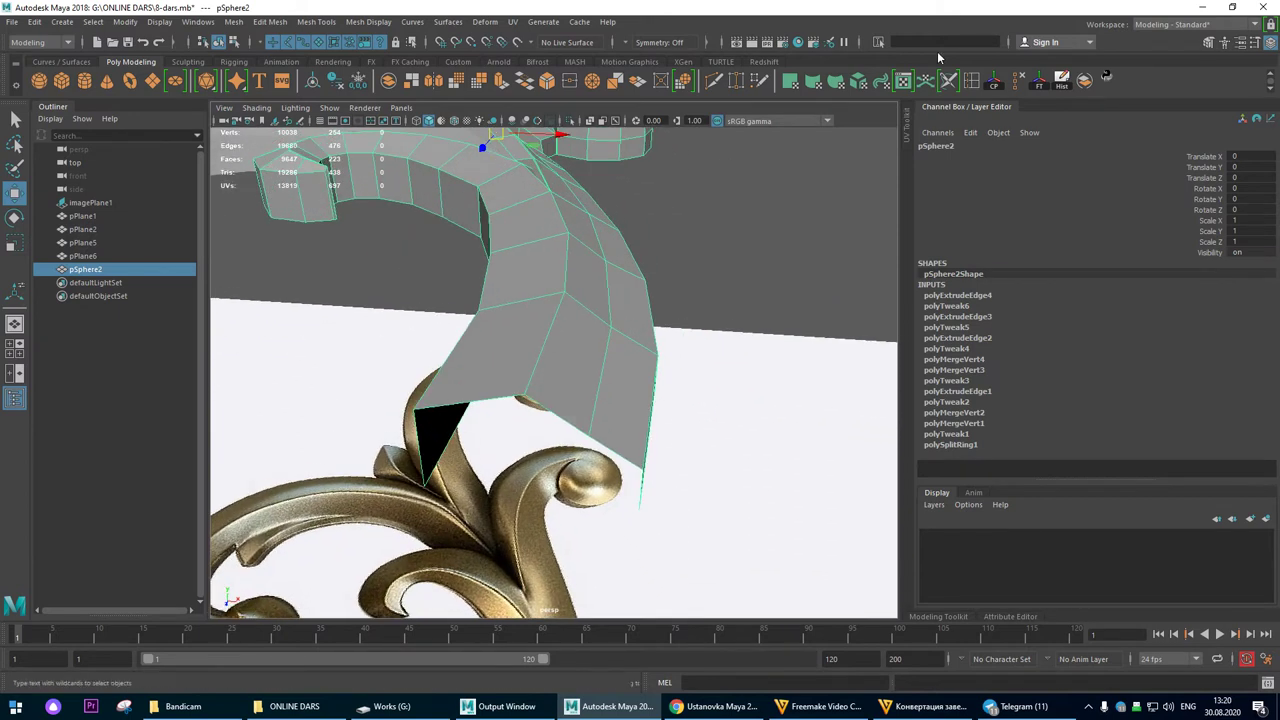
left_click(975, 85)
left_click(568, 298)
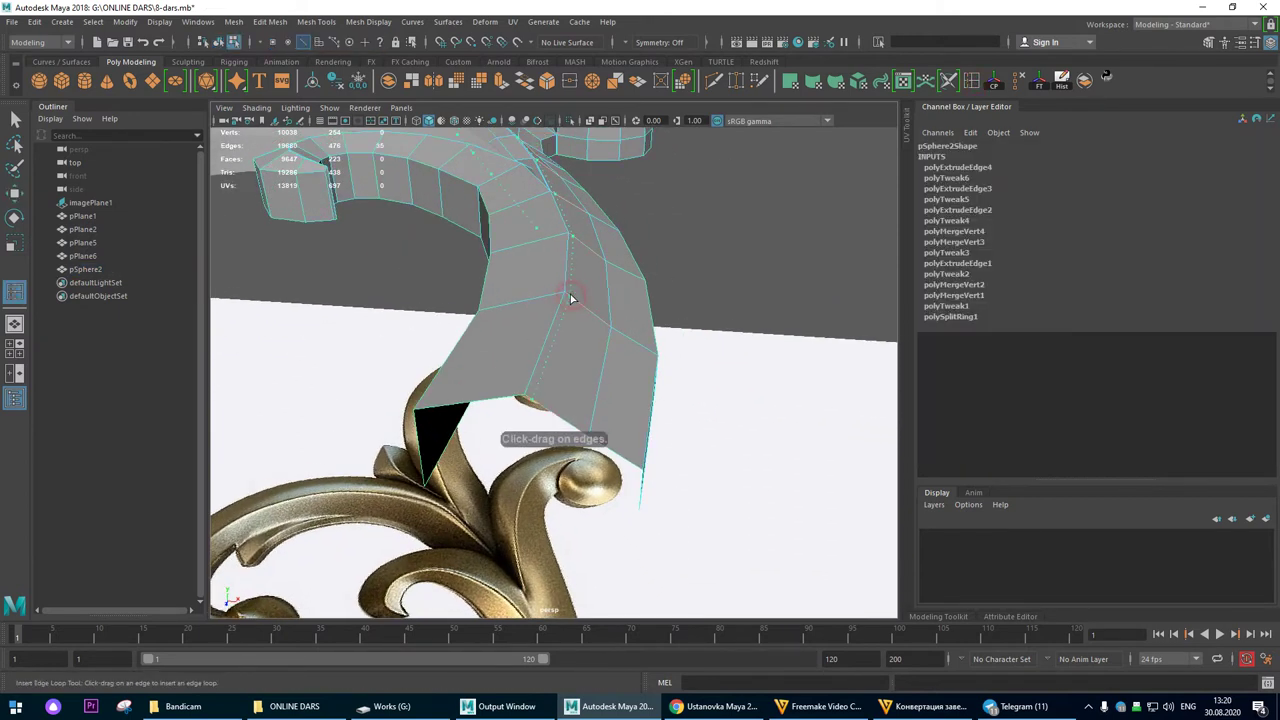
left_click(558, 296)
Step: Insert two more supporting edge loops lengthwise along the pSphere2 stem beside its remaining hard edges
left_click_drag(558, 296, 430, 285, "alt")
middle_click_drag(541, 311, 414, 417, "alt")
right_click_drag(414, 417, 771, 466, "alt")
left_click_drag(771, 466, 780, 477, "alt")
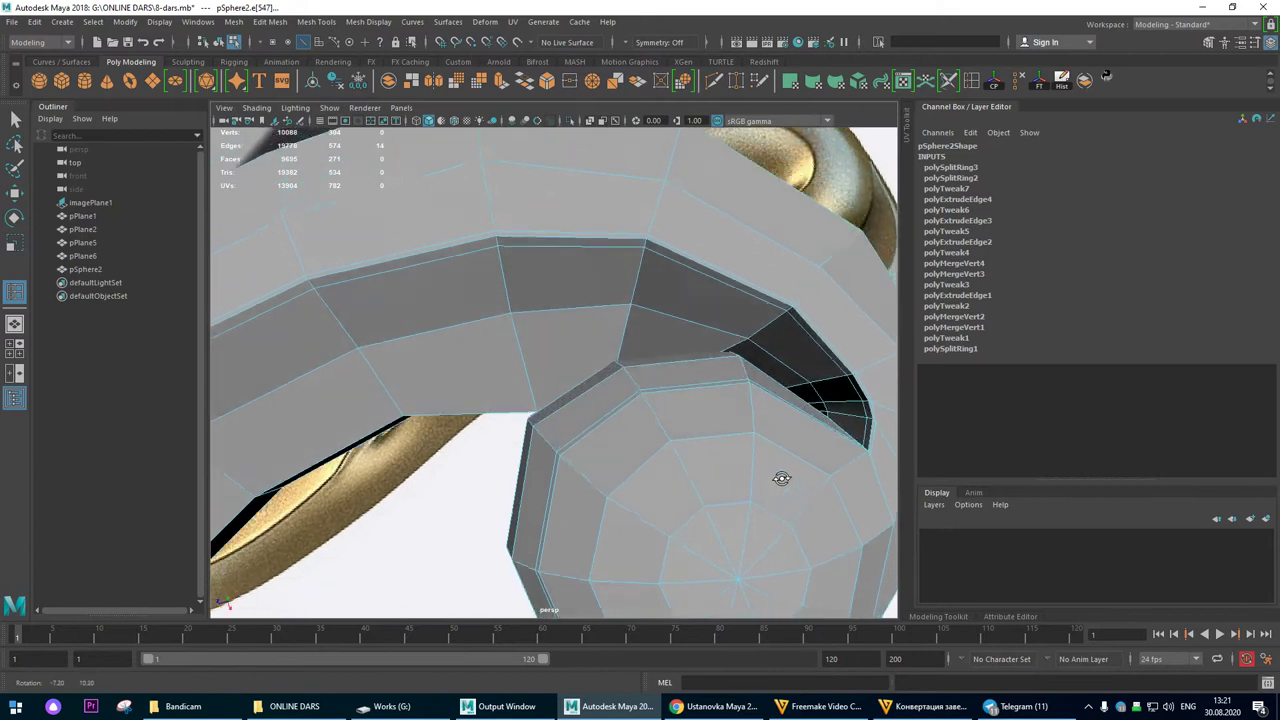
right_click_drag(780, 477, 400, 480, "alt")
left_click_drag(400, 480, 323, 366, "alt")
right_click_drag(323, 366, 405, 419, "alt")
left_click_drag(405, 418, 538, 309, "alt")
left_click(540, 259)
left_click(551, 338)
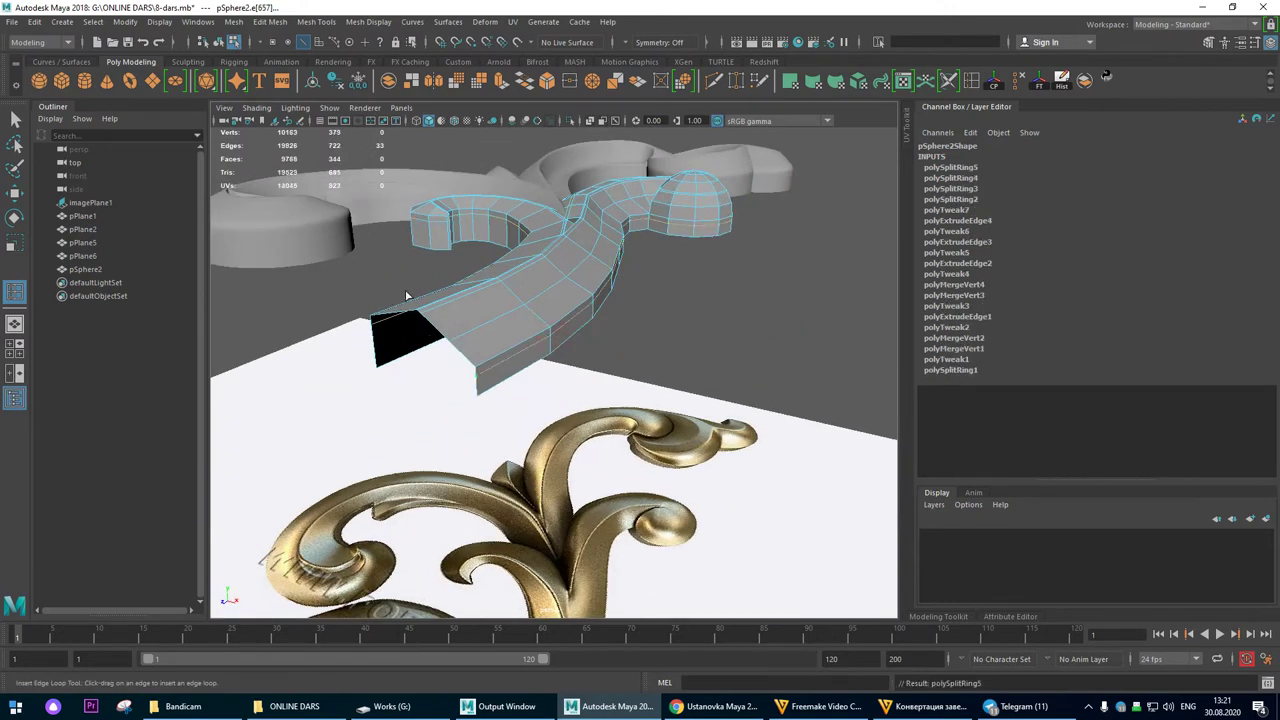
Step: Return to object mode and examine the smoothed ball scroll and its curl from several angles
left_click(20, 194)
right_click_drag(545, 260, 670, 228)
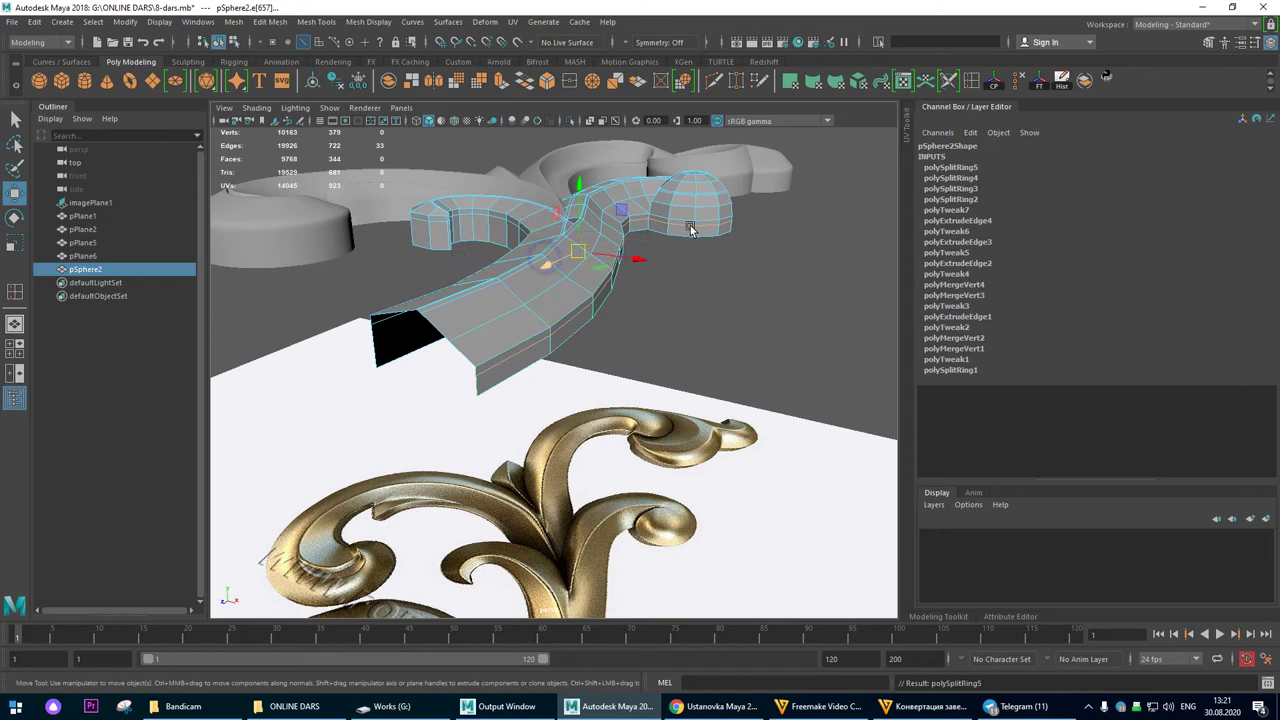
left_click(732, 277)
left_click_drag(729, 291, 553, 396, "alt")
right_click_drag(553, 396, 655, 346, "alt")
left_click_drag(655, 346, 706, 389, "alt")
right_click_drag(706, 389, 600, 362, "alt")
mouse_move(600, 362)
left_mouse_down("alt")
mouse_move(592, 397)
mouse_move(594, 366)
left_mouse_up("alt")
right_click_drag(594, 366, 684, 410, "alt")
middle_click_drag(684, 410, 551, 513, "alt")
left_click_drag(551, 514, 598, 370, "alt")
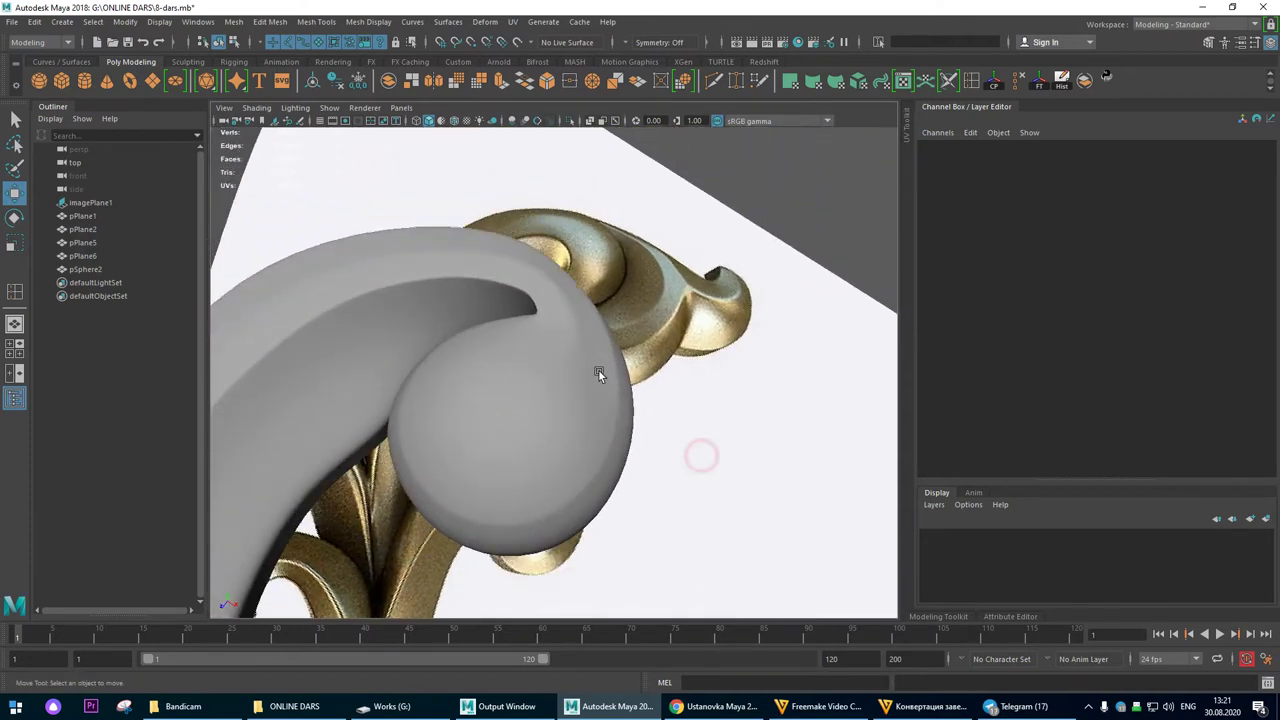
Step: Turn off smooth preview on pSphere2 and delete the unneeded lengthwise edge loop on its stem
left_click(598, 370)
key("1")
left_click_drag(473, 373, 368, 366, "alt")
right_click_drag(368, 369, 518, 368, "alt")
left_click_drag(520, 363, 660, 395, "alt")
middle_click_drag(660, 395, 646, 536, "alt")
left_click_drag(646, 538, 325, 312, "alt")
right_click(610, 398)
left_click(611, 302)
left_click_drag(553, 387, 553, 388)
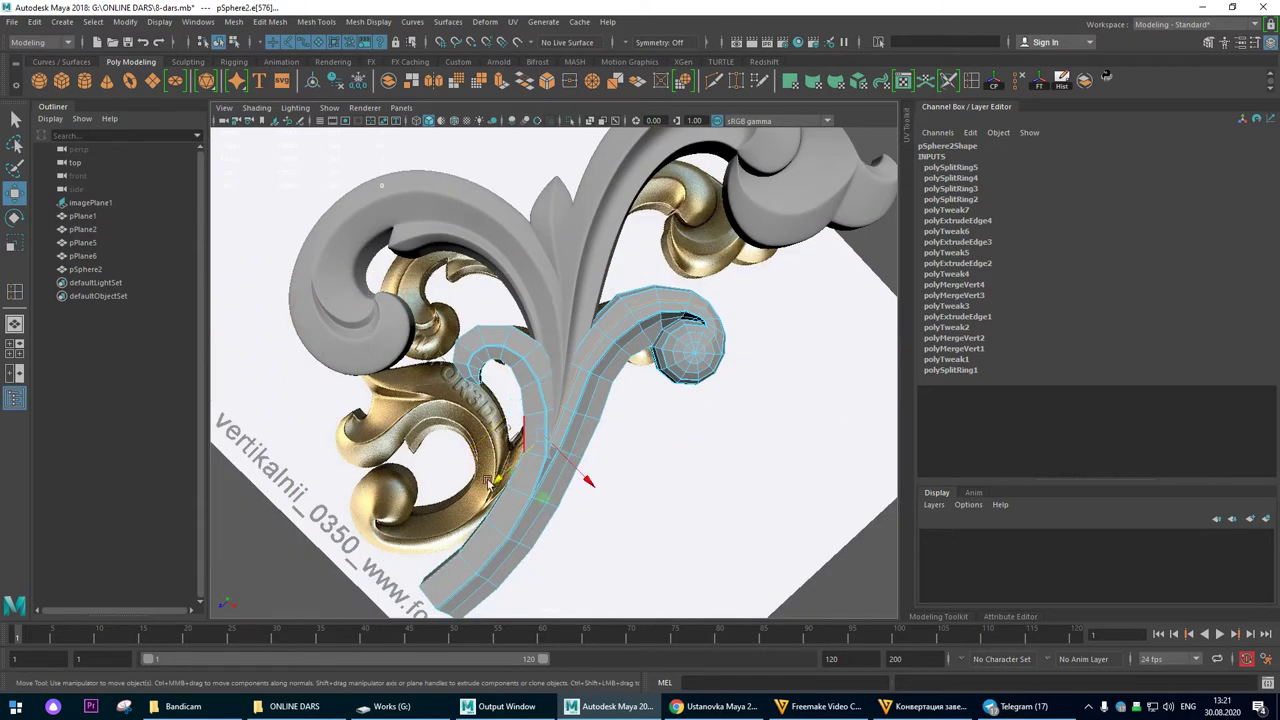
left_click_drag(571, 493, 763, 612, "alt")
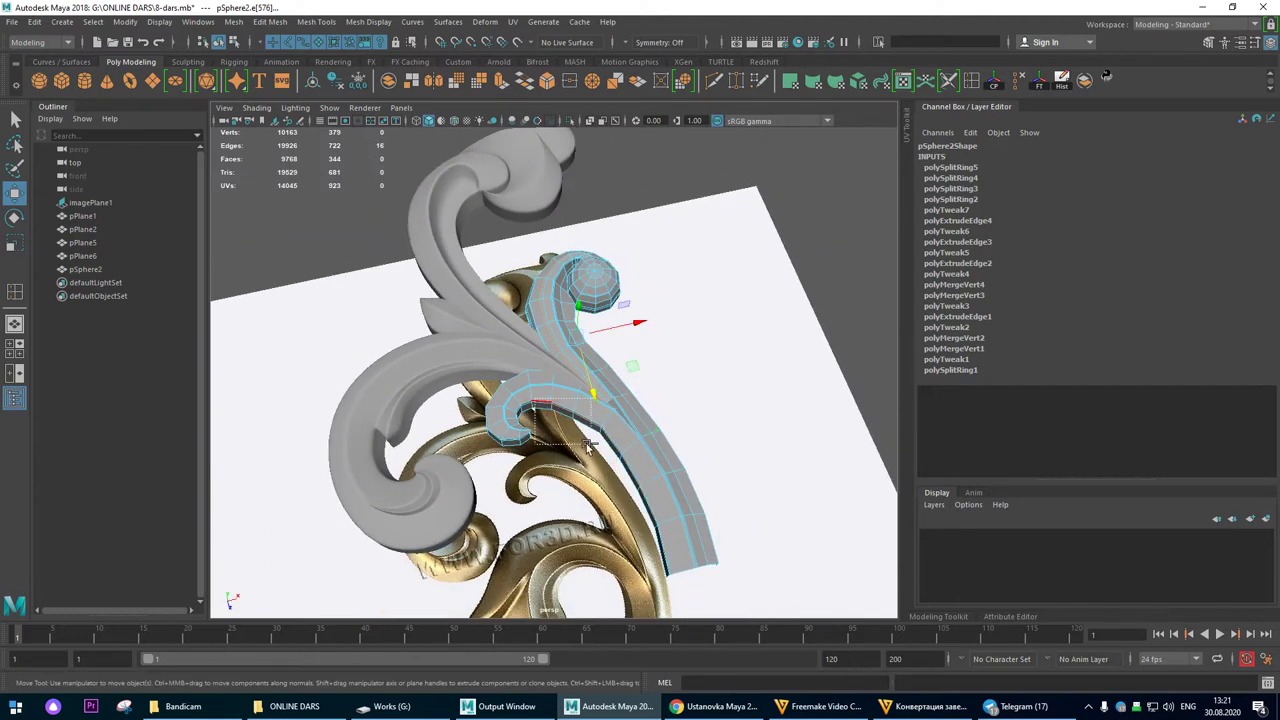
left_click_drag(637, 487, 637, 546, "alt")
right_click_drag(637, 546, 727, 596, "alt")
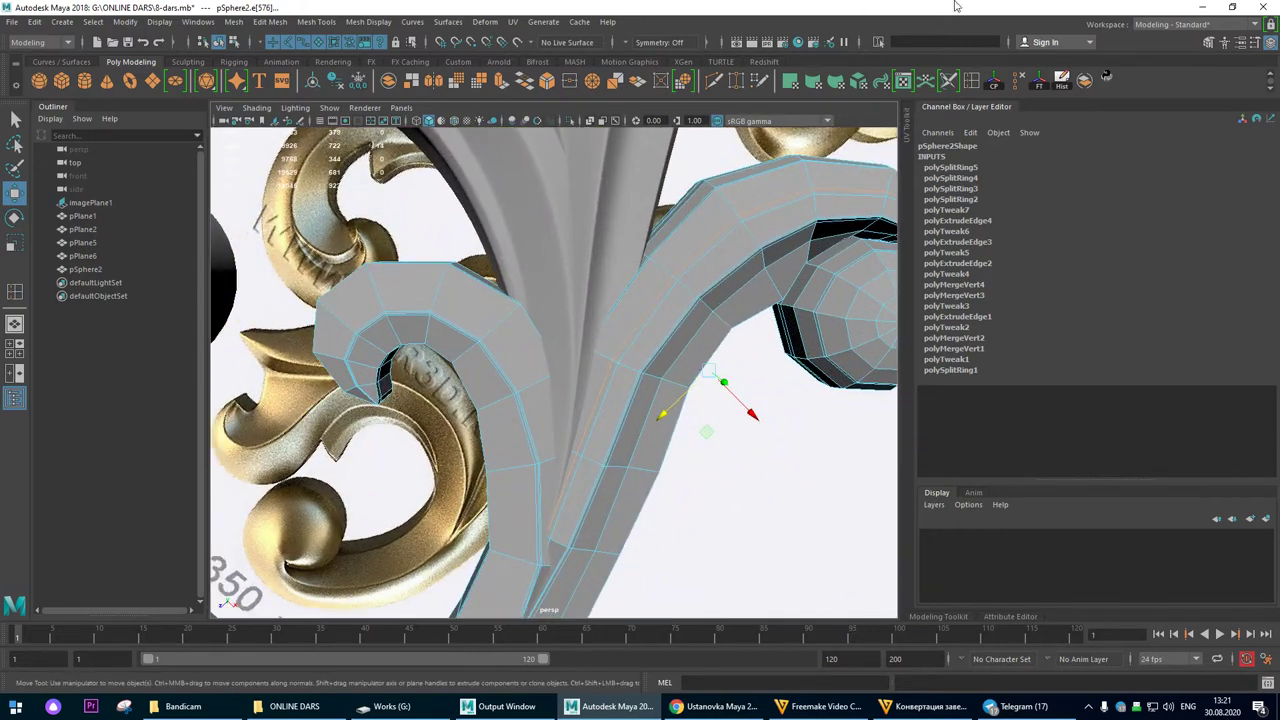
left_click(1019, 78)
Step: Show pSphere2 in smooth preview in object mode and examine the area where the curl meets the ball
mouse_move(738, 375)
left_mouse_down("alt")
mouse_move(694, 294)
mouse_move(716, 368)
left_mouse_up("alt")
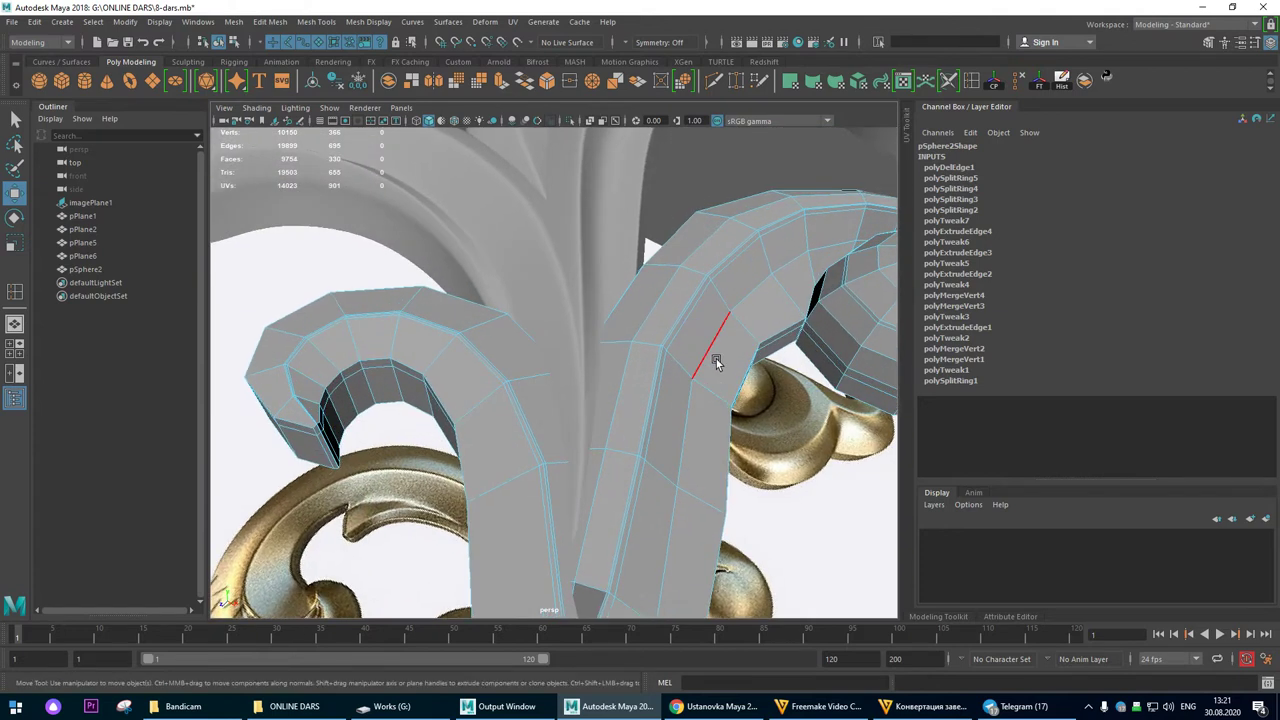
key("3")
key("F8")
left_click(682, 220)
left_click_drag(717, 343, 580, 377, "alt")
right_click_drag(558, 379, 702, 411, "alt")
left_click_drag(701, 412, 634, 308, "alt")
left_click(634, 308)
right_click_drag(426, 258, 657, 429, "alt")
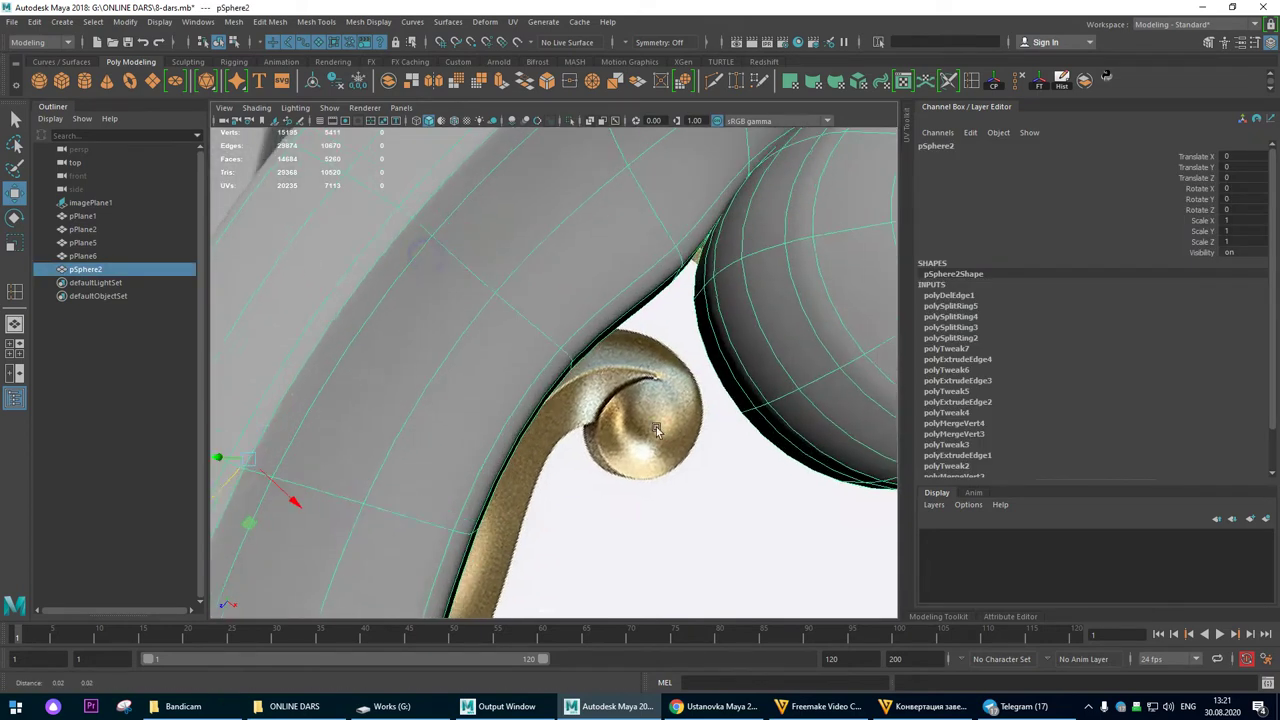
middle_click_drag(657, 429, 598, 412, "alt")
mouse_move(600, 410)
left_mouse_down("alt")
mouse_move(690, 293)
mouse_move(762, 330)
mouse_move(679, 340)
mouse_move(603, 321)
mouse_move(571, 261)
left_mouse_up("alt")
right_click_drag(571, 261, 765, 474, "alt")
left_click_drag(764, 474, 480, 406, "alt")
Step: Move the hidden edges between the curl and the ball of pSphere2 sideways, and clear the selection
right_click(474, 396)
right_click_drag(474, 396, 471, 328)
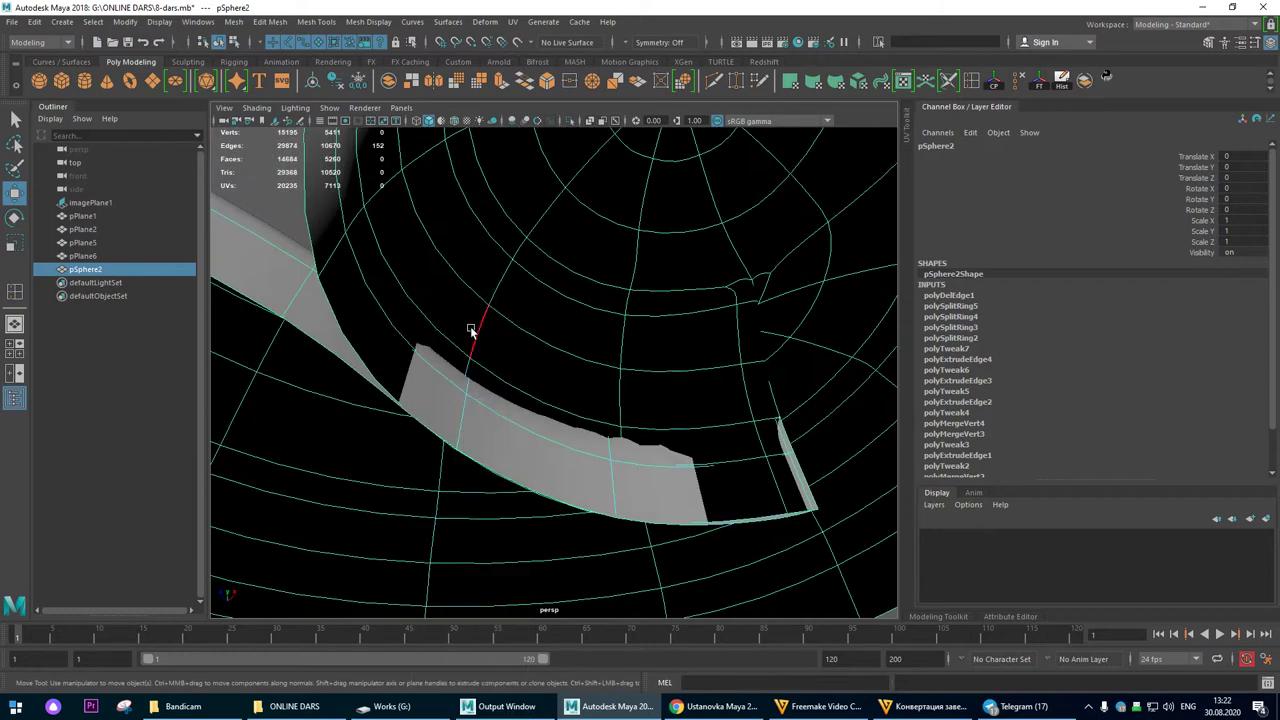
left_click(468, 402)
left_click_drag(627, 398, 651, 426, "alt")
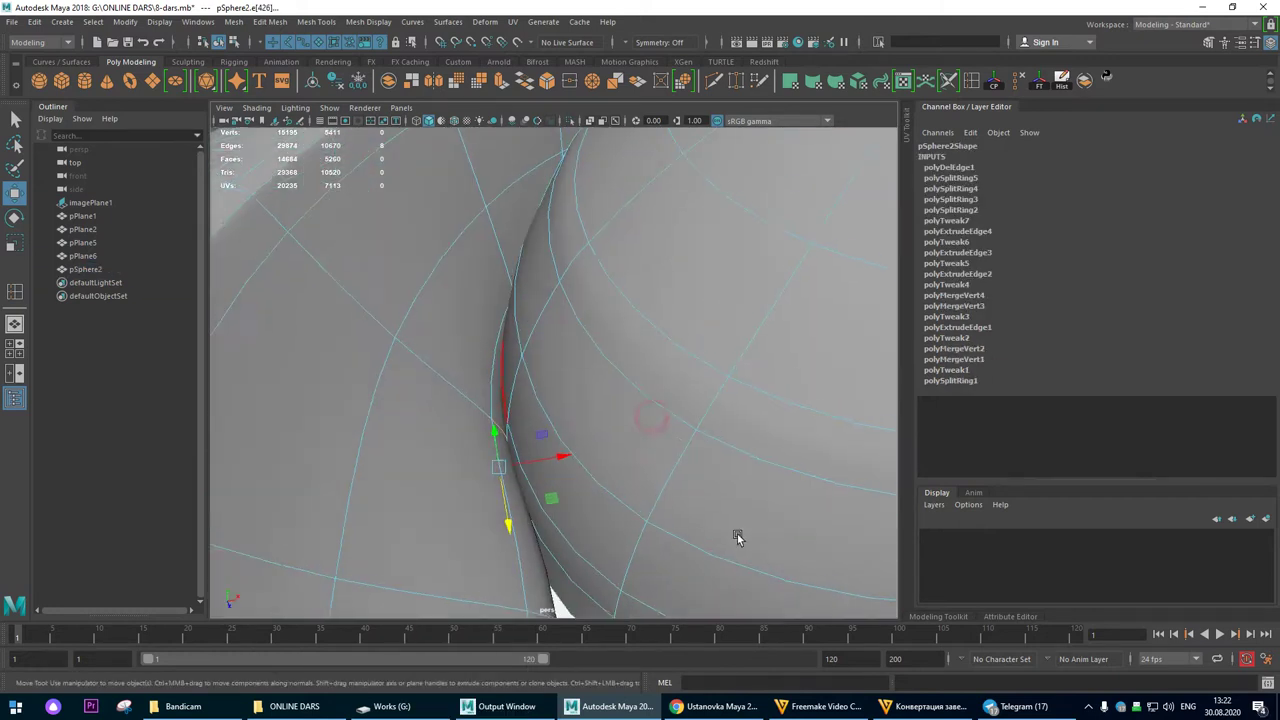
right_click_drag(737, 537, 560, 480, "alt")
left_click_drag(551, 489, 534, 489, "alt")
right_click_drag(534, 489, 584, 450, "alt")
left_click_drag(581, 408, 617, 412)
right_click_drag(634, 411, 706, 276, "alt")
right_click_drag(708, 358, 370, 230, "alt")
left_click(597, 160)
Step: Adjust two vertices on the stem's lower border beside the ball of pSphere2 and return to the smoothed object
left_click_drag(735, 295, 462, 324, "alt")
right_click_drag(462, 324, 656, 412, "alt")
left_click_drag(656, 412, 637, 286, "alt")
left_click(642, 299)
right_click_drag(631, 281, 556, 272)
mouse_move(574, 322)
left_mouse_down()
mouse_move(543, 360)
mouse_move(570, 300)
left_mouse_up()
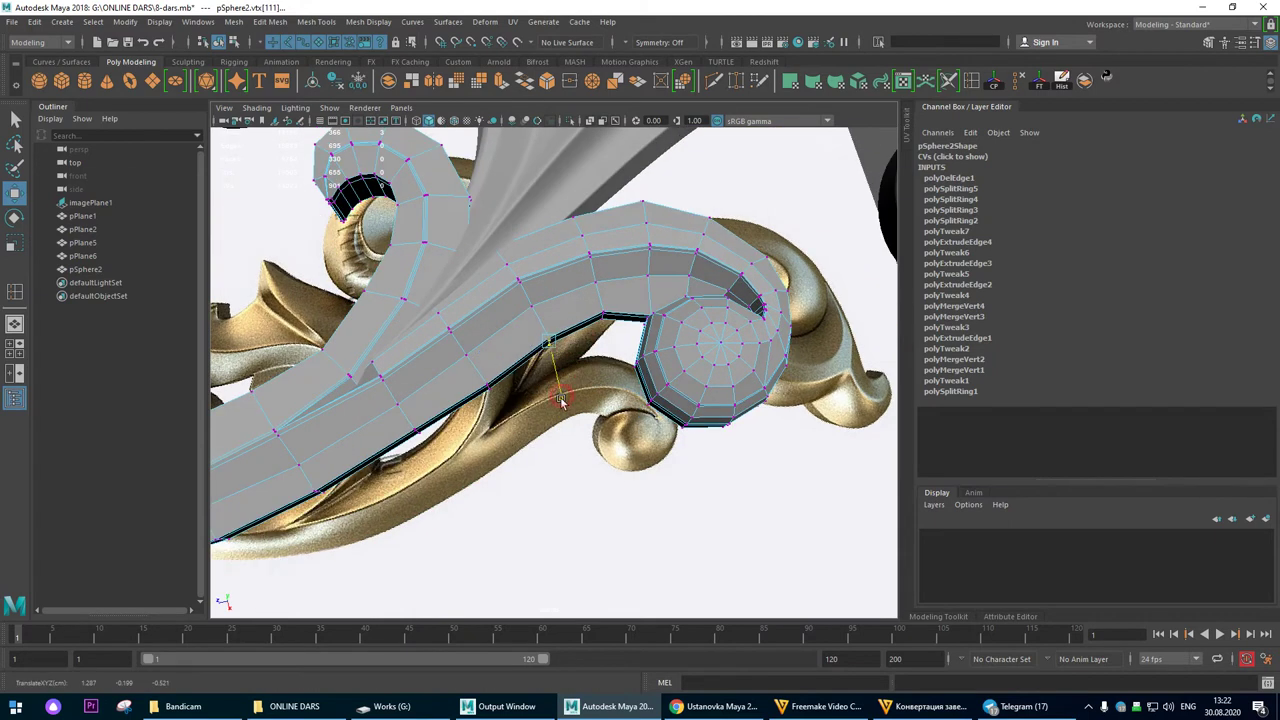
left_click(605, 318)
middle_click_drag(724, 372, 727, 373)
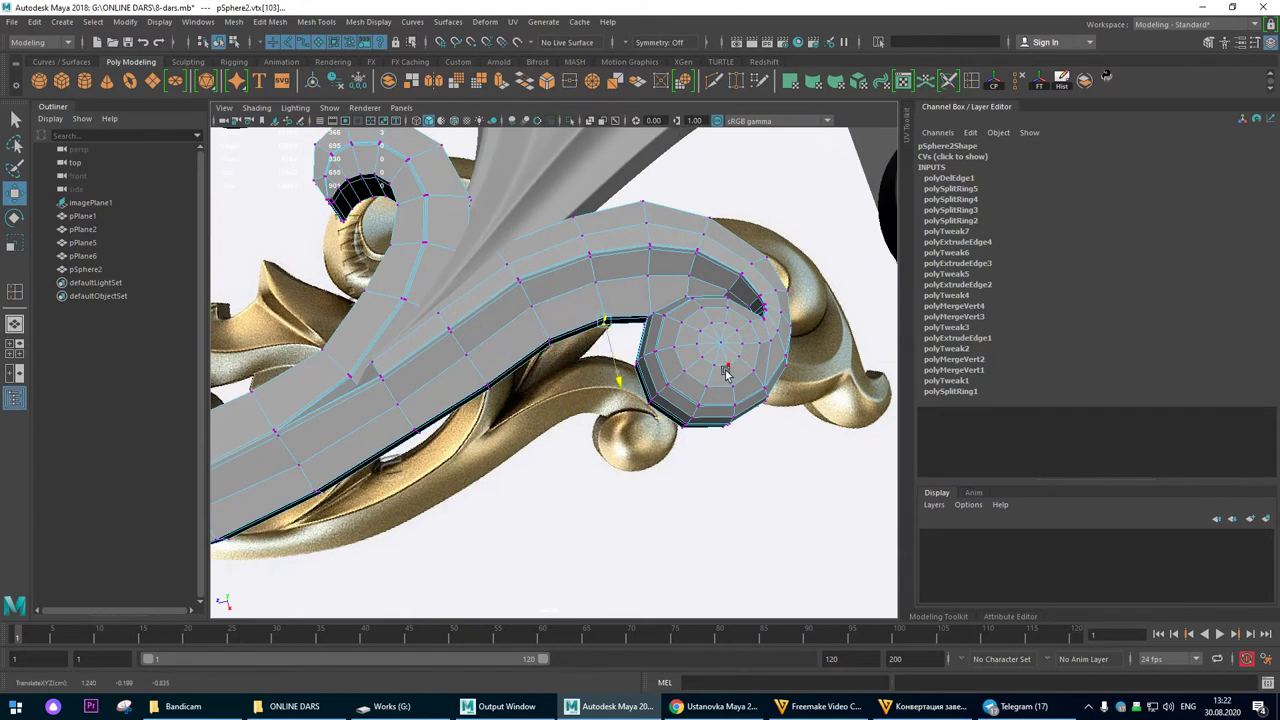
key("F8")
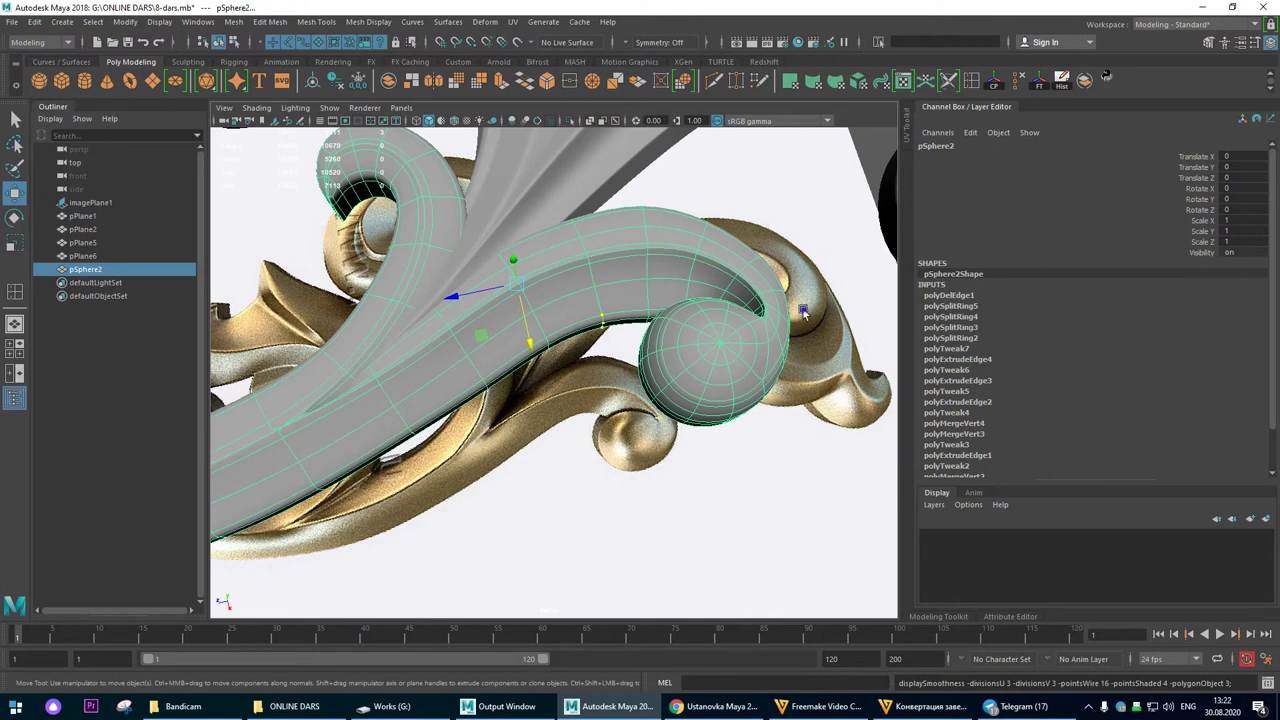
Step: Delete the construction history of pSphere2
right_click_drag(803, 312, 851, 257, "alt")
left_click(851, 257)
left_click(626, 323)
left_click(1067, 84)
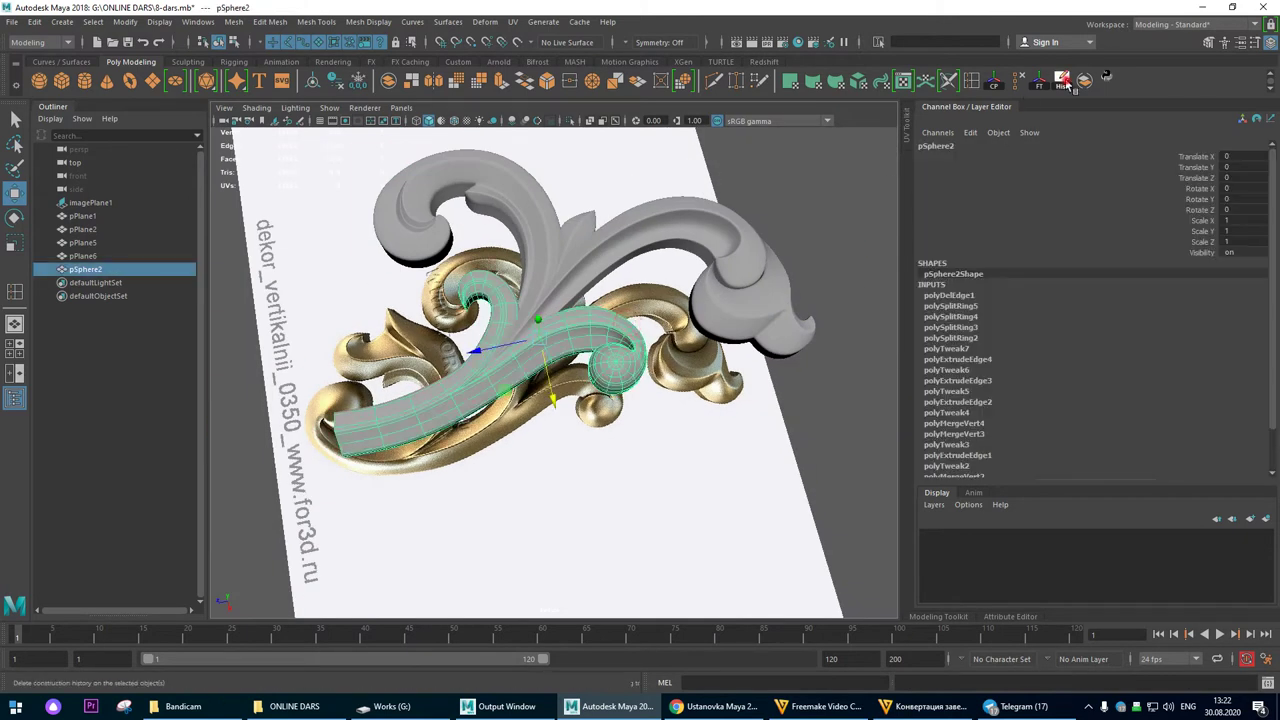
left_click(1062, 80)
Step: Examine the smoothed ornament parts from several angles, comparing the new scroll with the neighbouring stems and reference image
left_click(710, 400)
left_click_drag(710, 400, 507, 380, "alt")
right_click_drag(508, 382, 725, 480, "alt")
left_click_drag(717, 466, 806, 512, "alt")
right_click_drag(700, 468, 414, 426, "alt")
left_click_drag(414, 426, 597, 165, "alt")
right_click_drag(597, 165, 346, 363, "alt")
left_click_drag(346, 363, 475, 394, "alt")
right_click_drag(475, 394, 673, 461, "alt")
left_click_drag(673, 461, 639, 428, "alt")
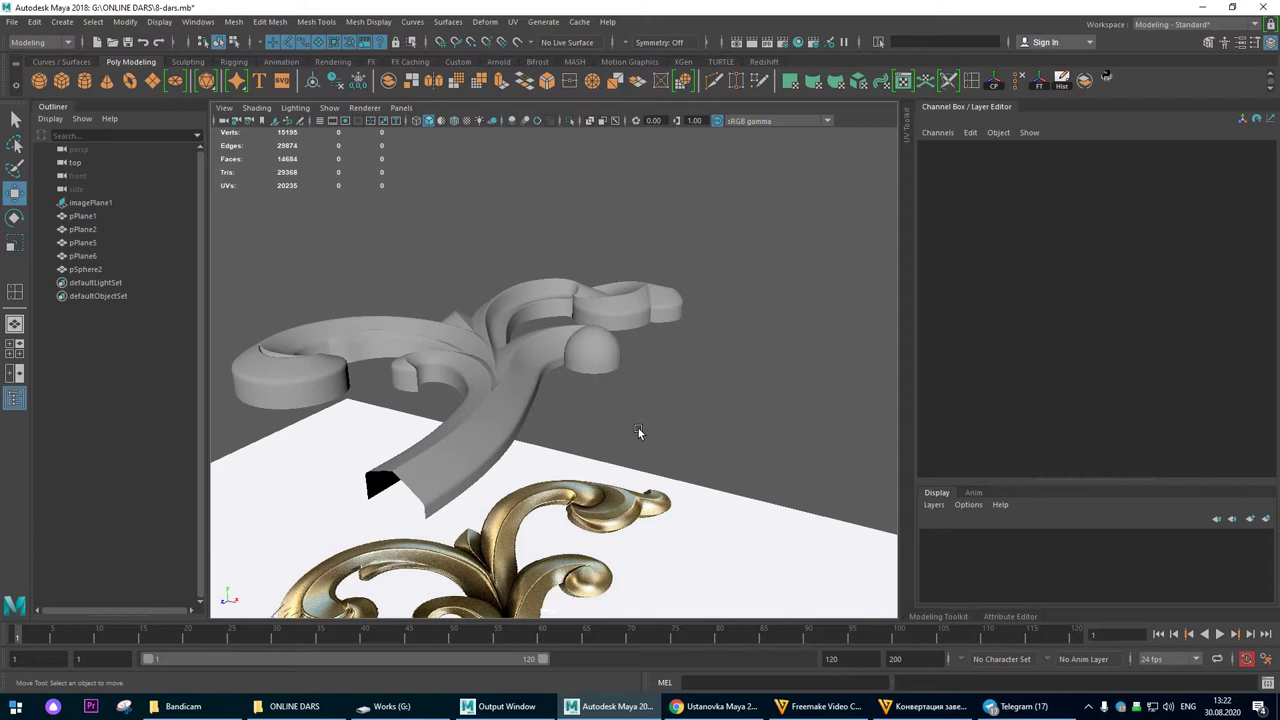
left_click_drag(575, 192, 559, 321, "alt")
left_click(559, 321)
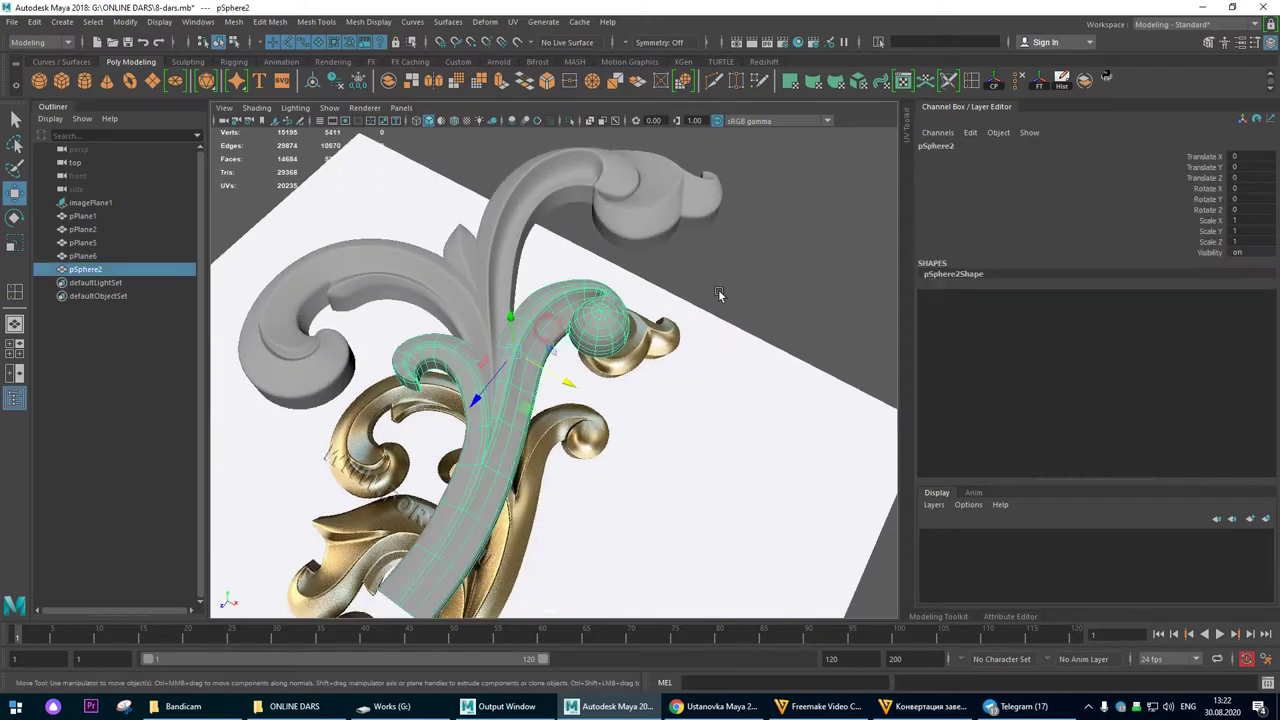
left_click(746, 238)
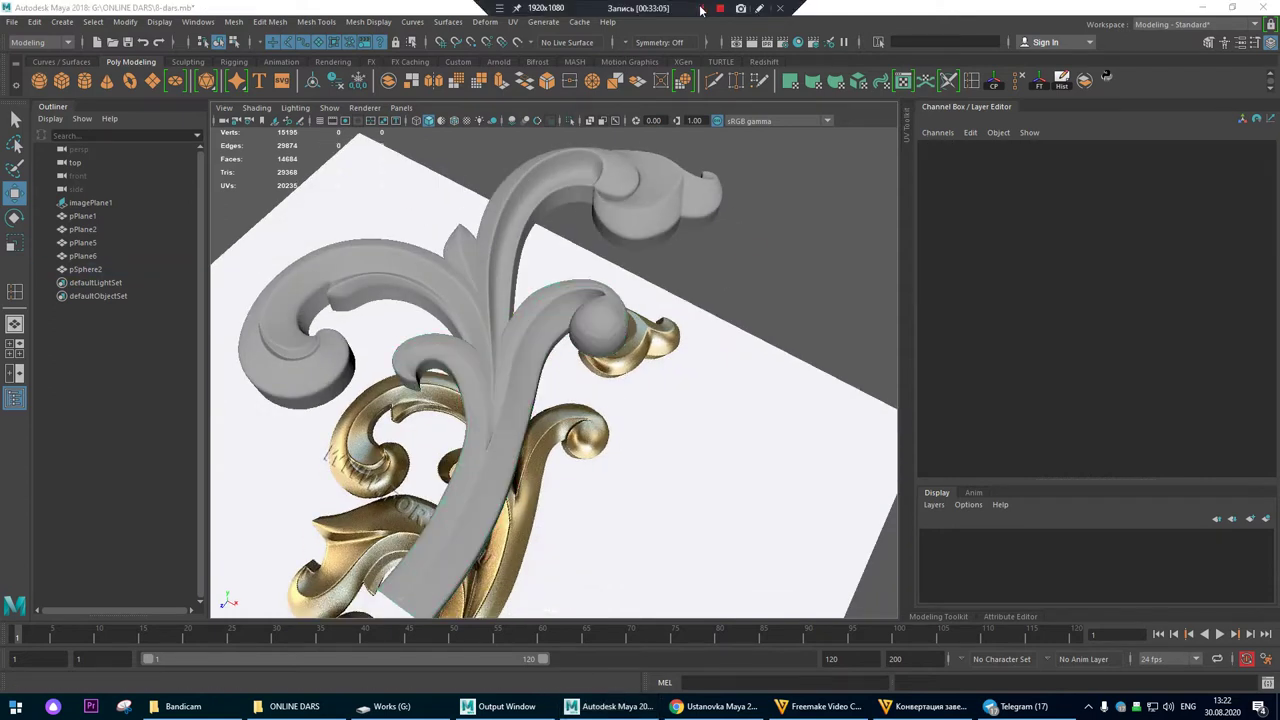
Step: Switch from the perspective view to the maximized top view and deselect pSphere2
left_click_drag(655, 195, 565, 319, "alt")
left_click(581, 360)
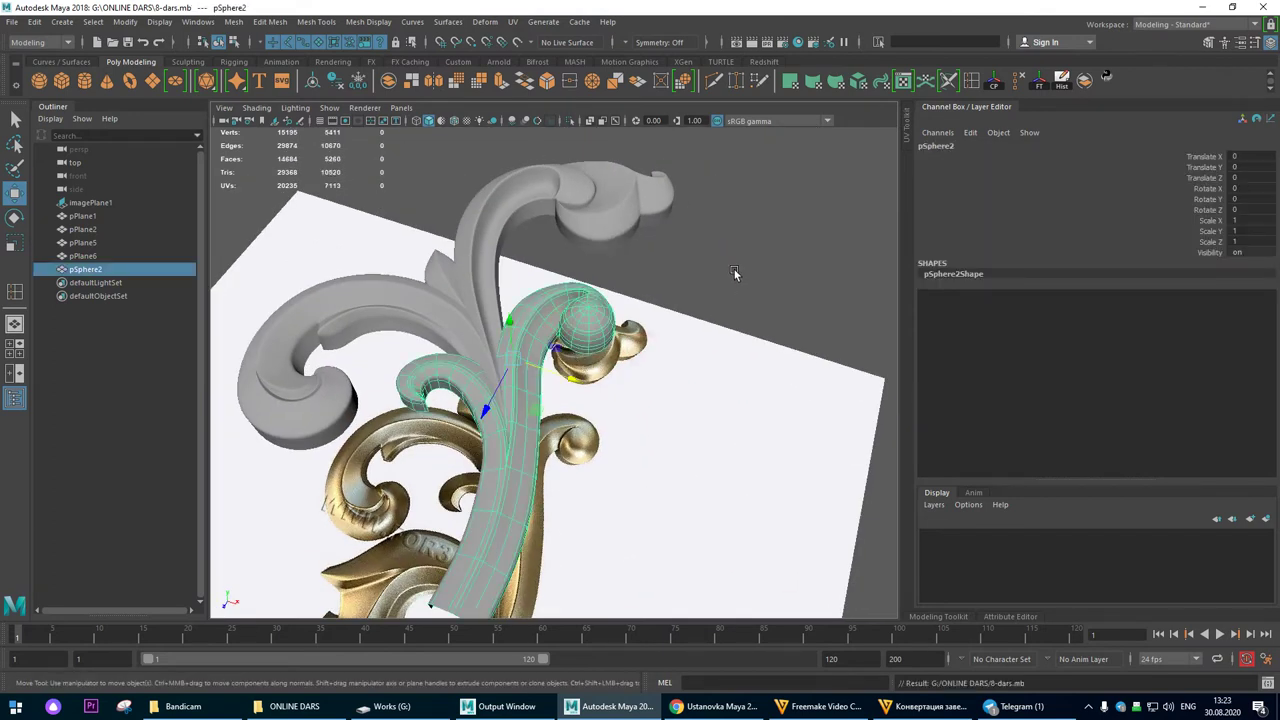
left_click_drag(714, 318, 607, 406, "alt")
key("space")
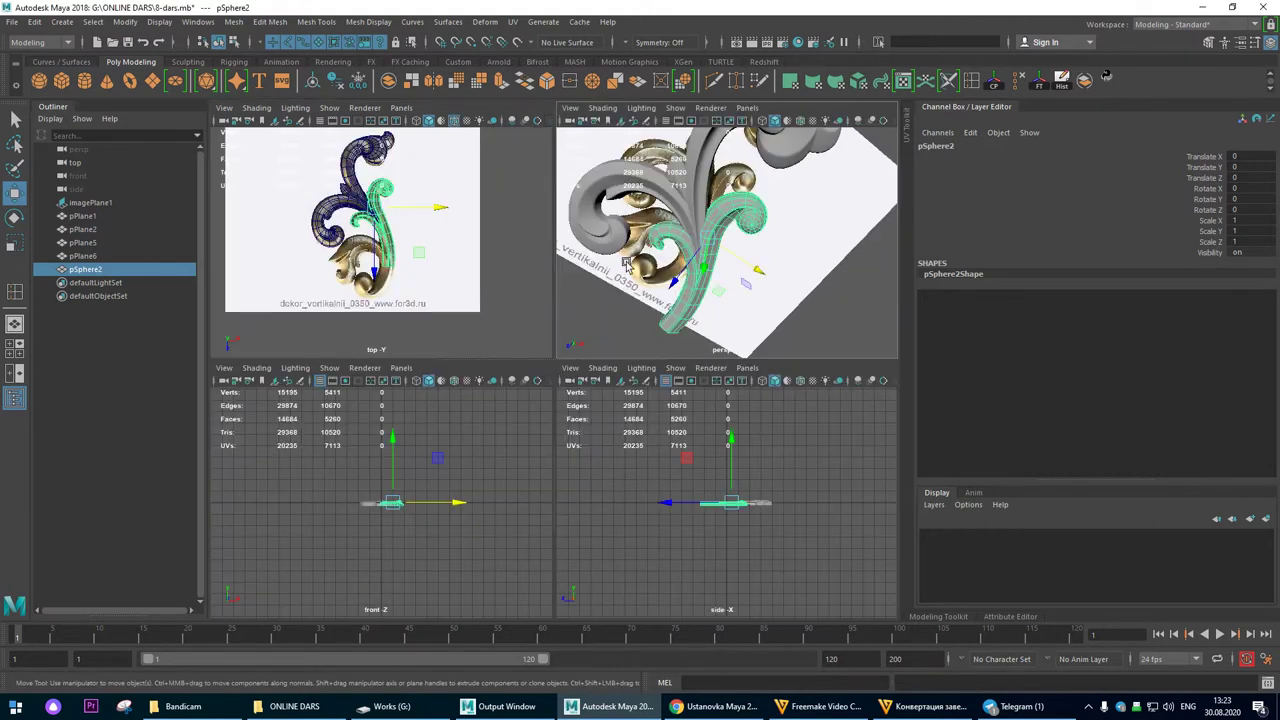
key("space")
right_click_drag(394, 300, 611, 328, "alt")
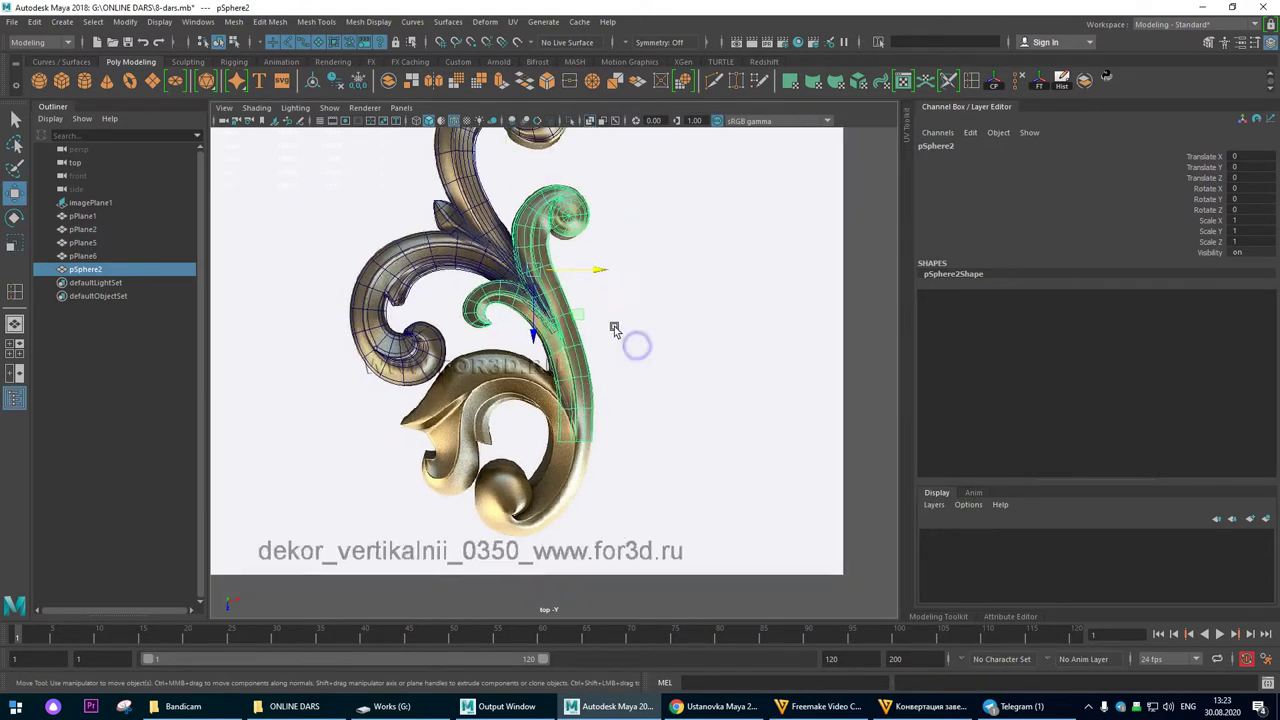
middle_click_drag(608, 309, 624, 250, "alt")
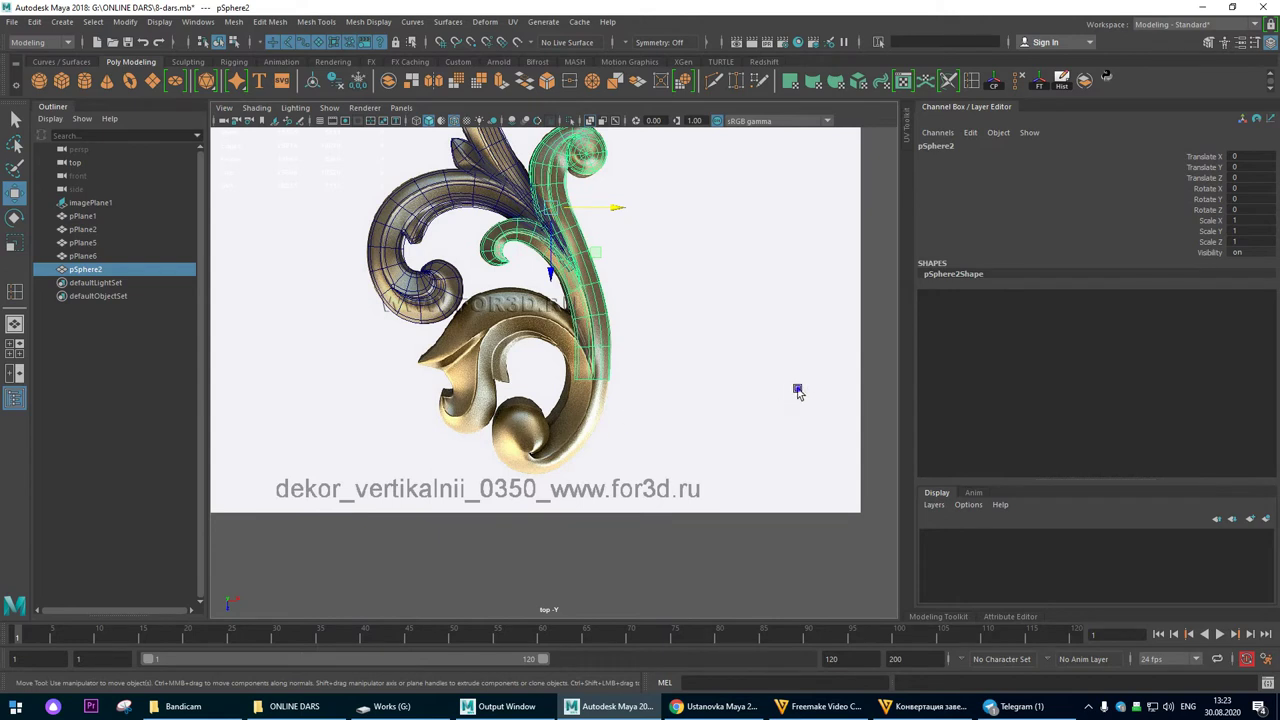
right_click_drag(798, 390, 562, 345, "alt")
left_click(823, 308)
Step: Create a polygon plane with its width and height subdivisions both set to 1
right_click_drag(443, 357, 680, 384, "alt")
right_click_drag(497, 333, 551, 357, "alt")
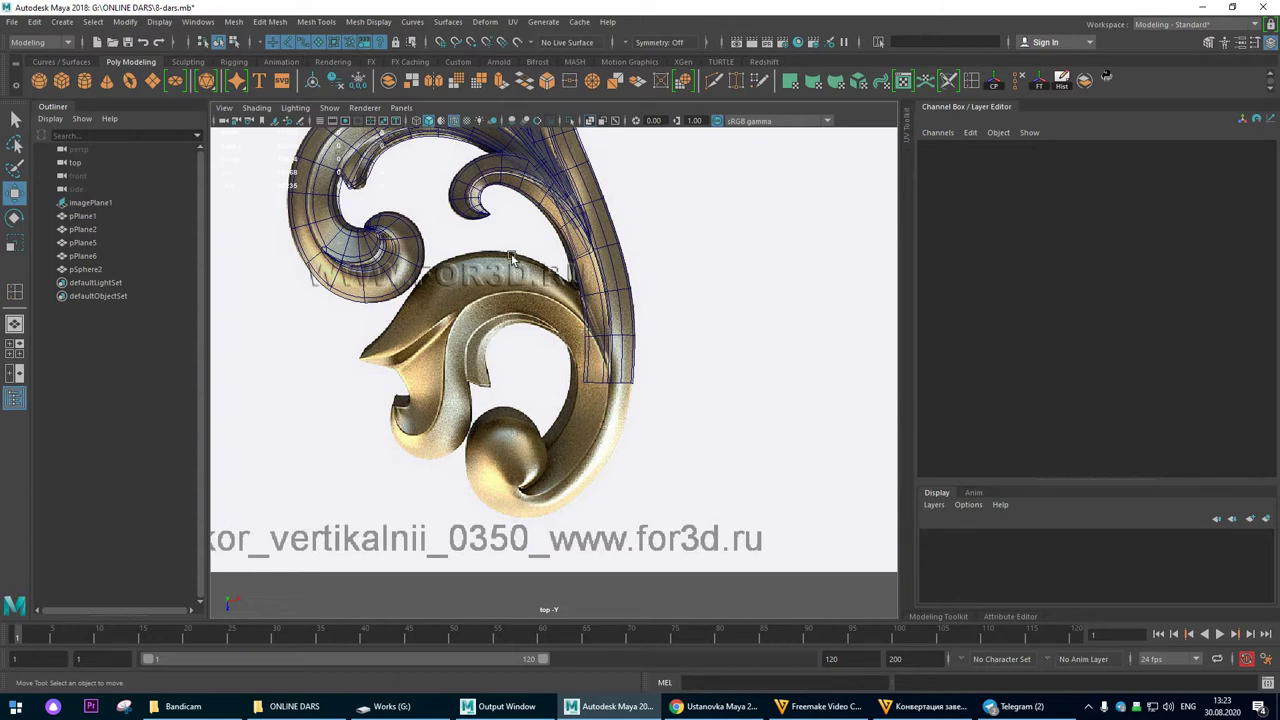
right_click_drag(504, 238, 579, 366, "alt")
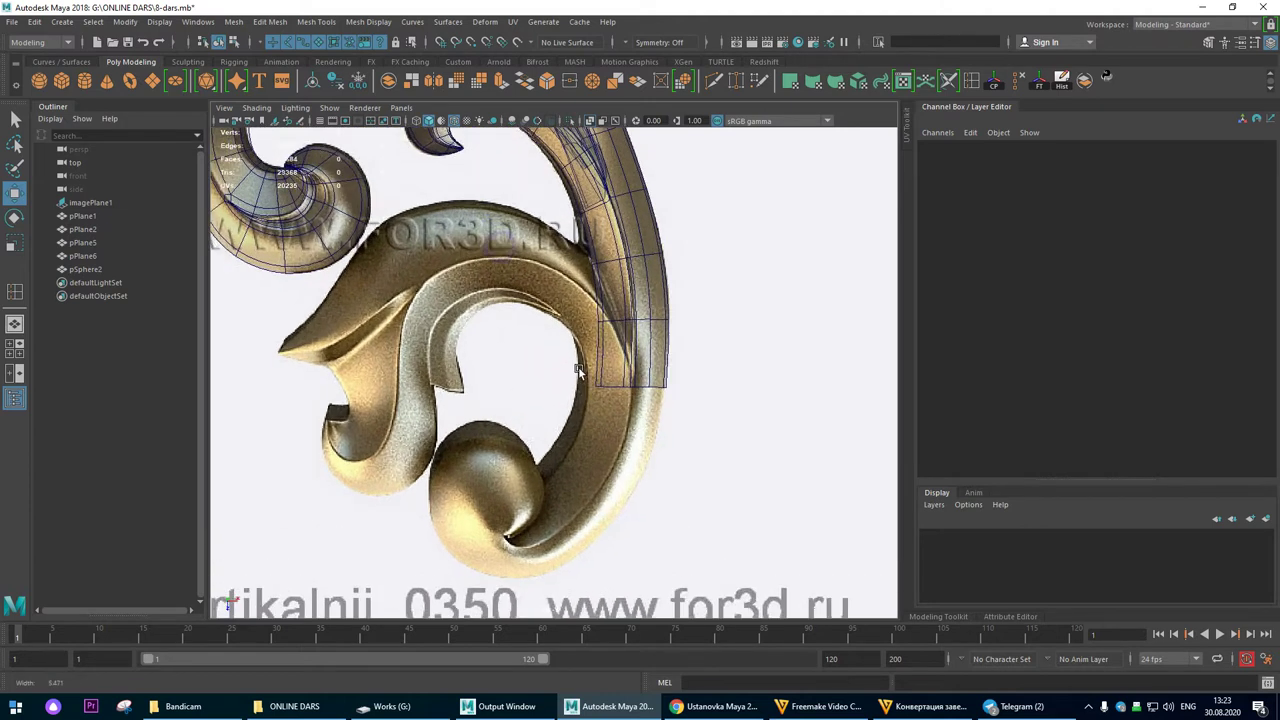
middle_click_drag(508, 328, 668, 257, "alt")
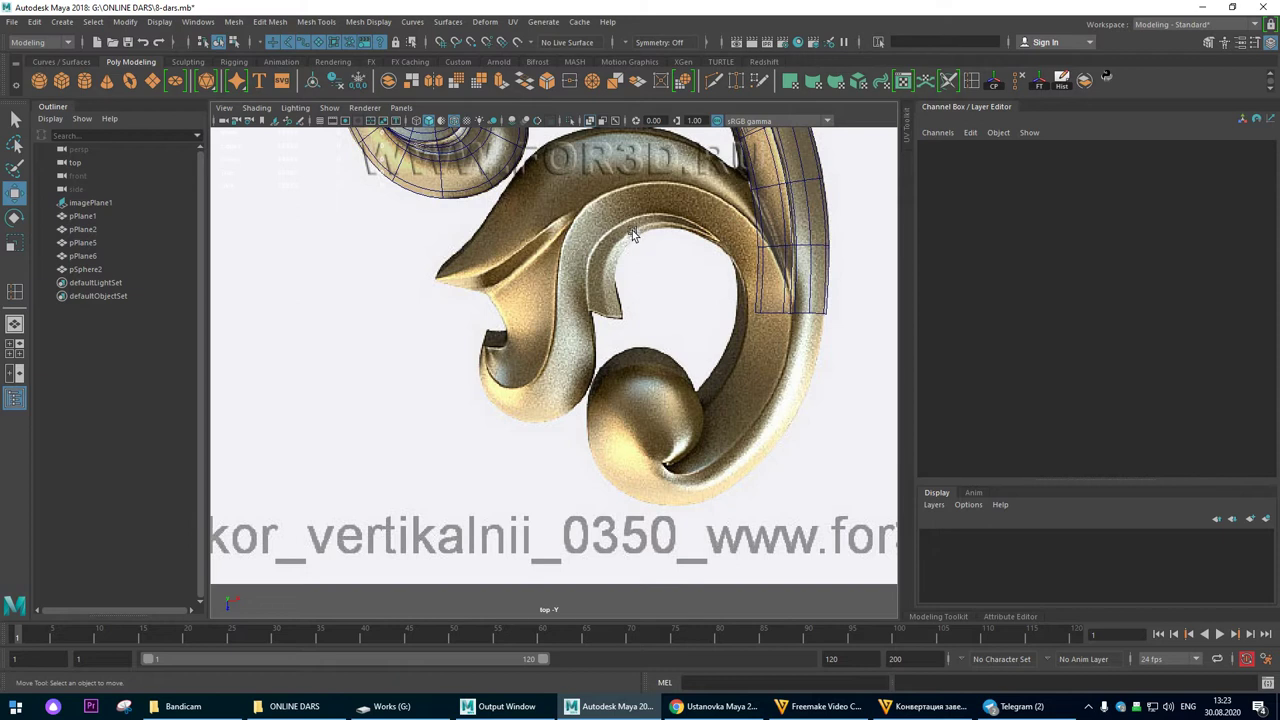
middle_click_drag(640, 257, 683, 390, "alt")
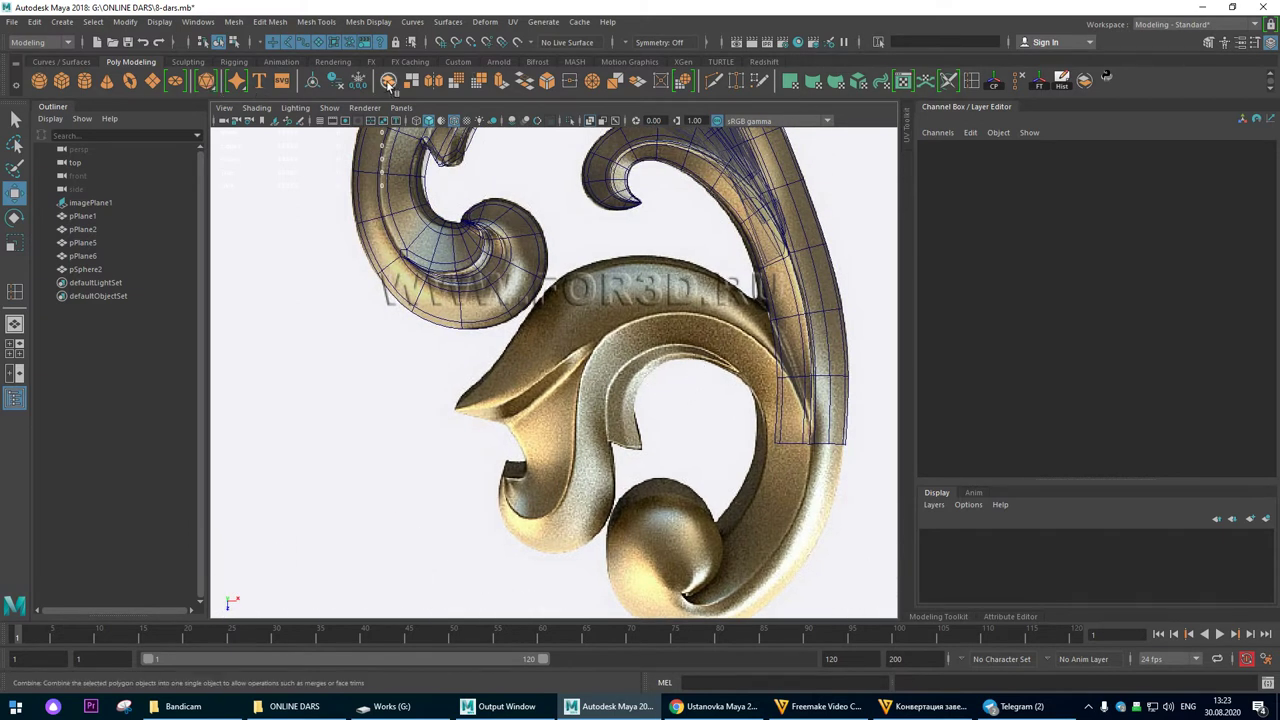
left_click(154, 82)
scroll(520, 366, "down", 8)
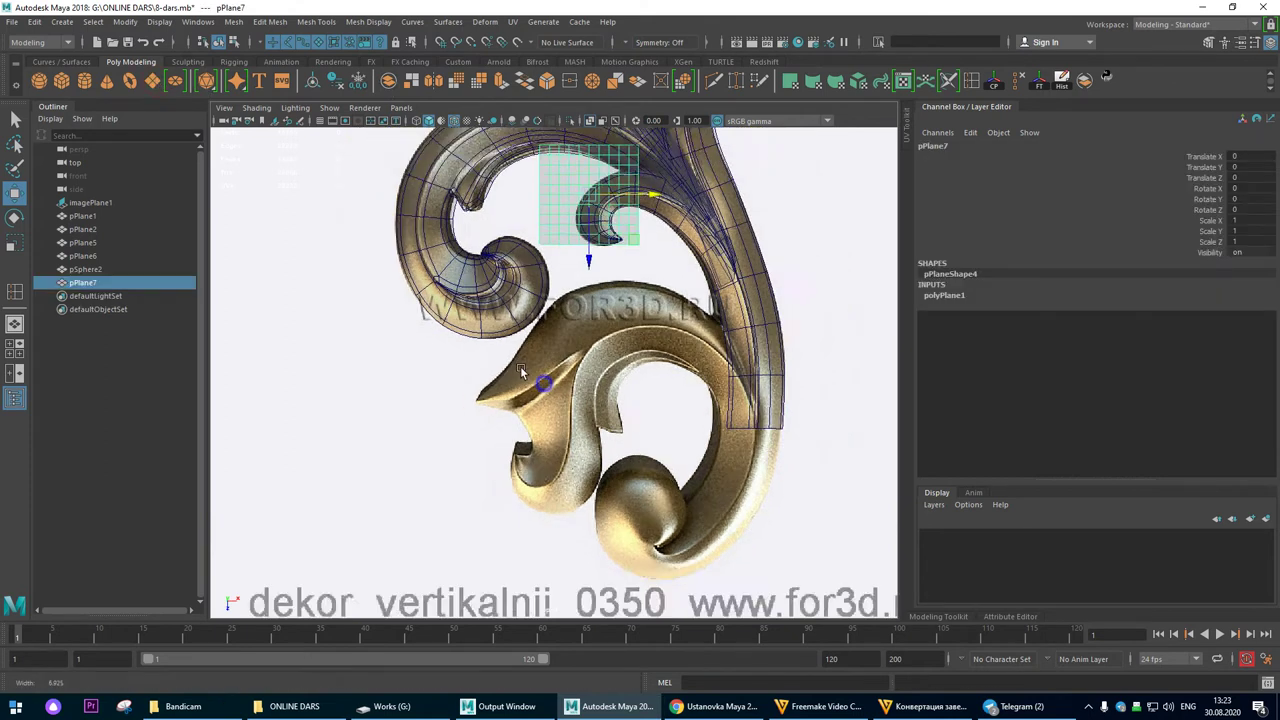
left_click(955, 296)
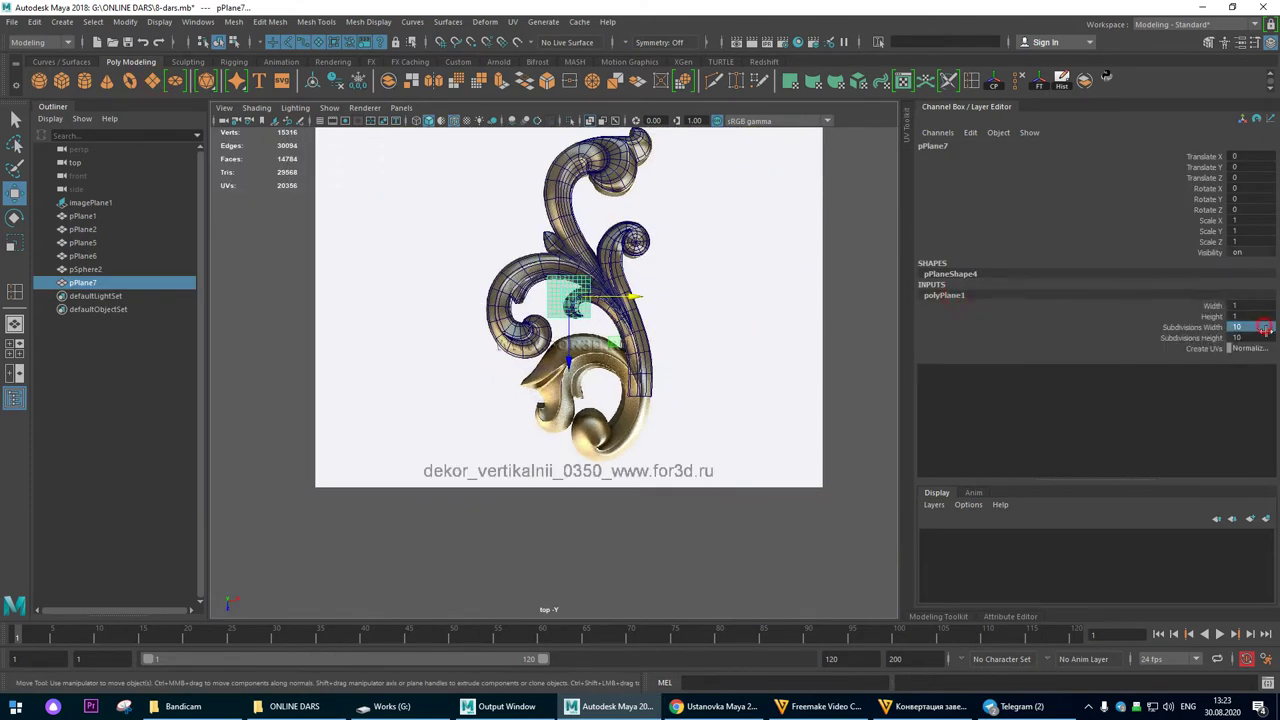
scroll(580, 333, "up", 2)
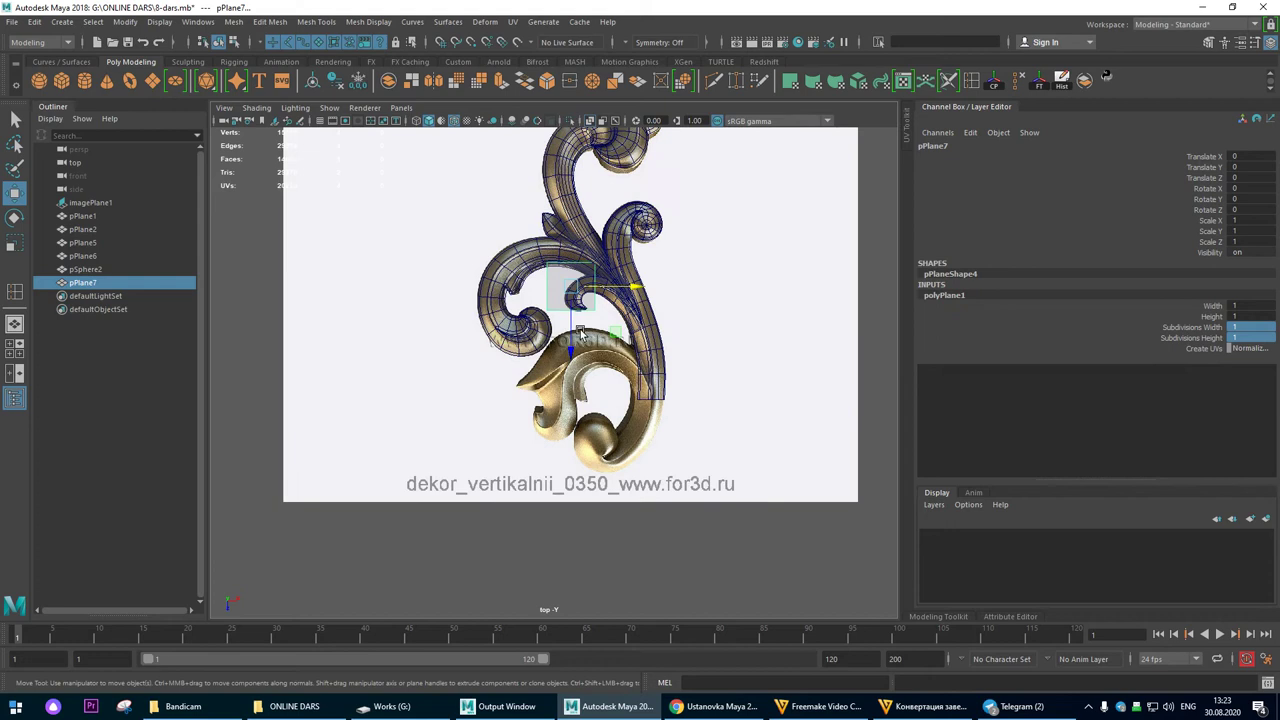
Step: Move the new plane over the leaf's small lower curl in the reference, at about X -0.527 and Z 2.804
left_click_drag(577, 295, 575, 430)
scroll(323, 385, "up", 5)
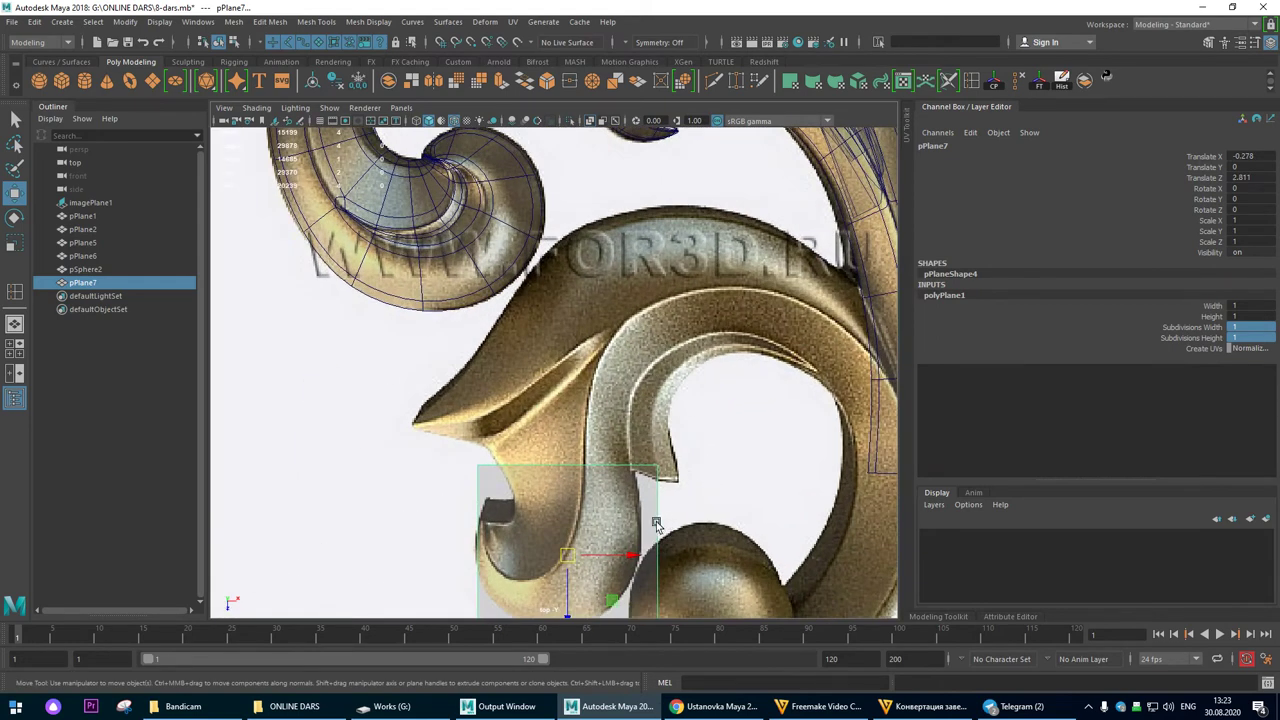
middle_click_drag(625, 510, 640, 298, "alt")
scroll(640, 297, "up", 1)
left_click_drag(587, 334, 537, 352)
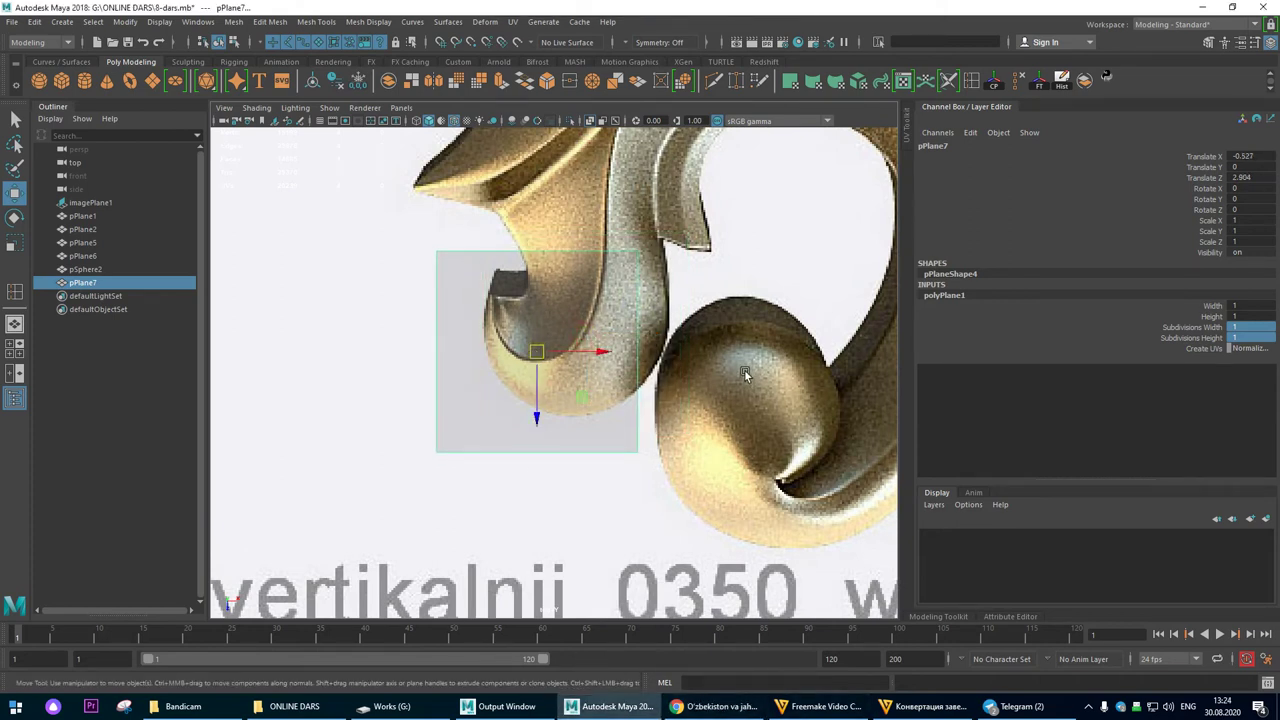
Step: Move the plane's four corner vertices onto the narrow pointed tip of the leaf's curl in the reference
mouse_move(670, 7)
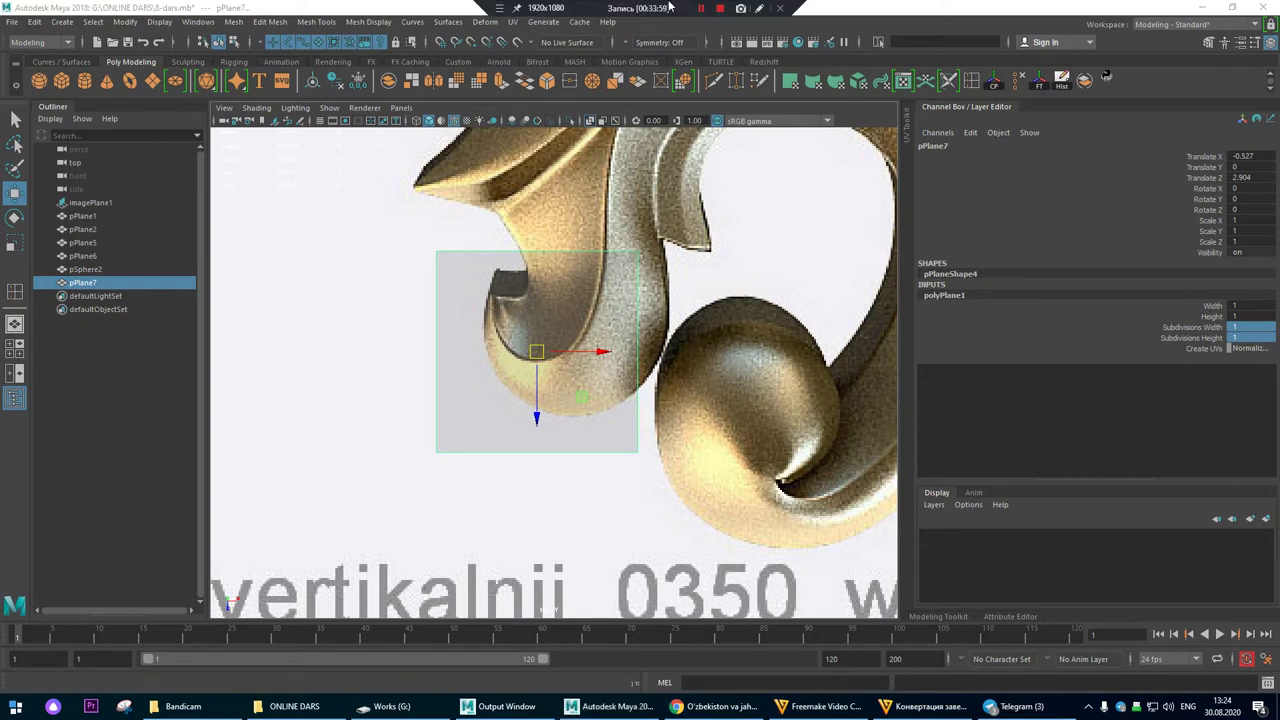
scroll(592, 204, "down", 6)
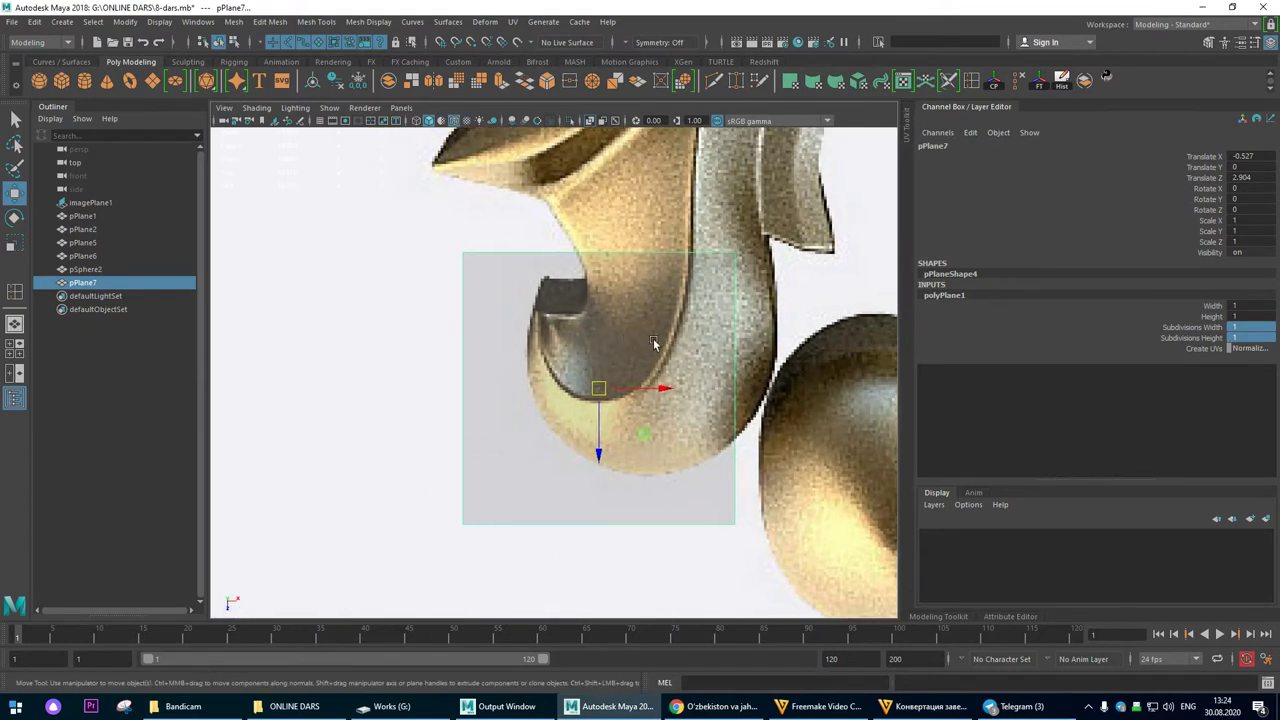
scroll(455, 285, "up", 5)
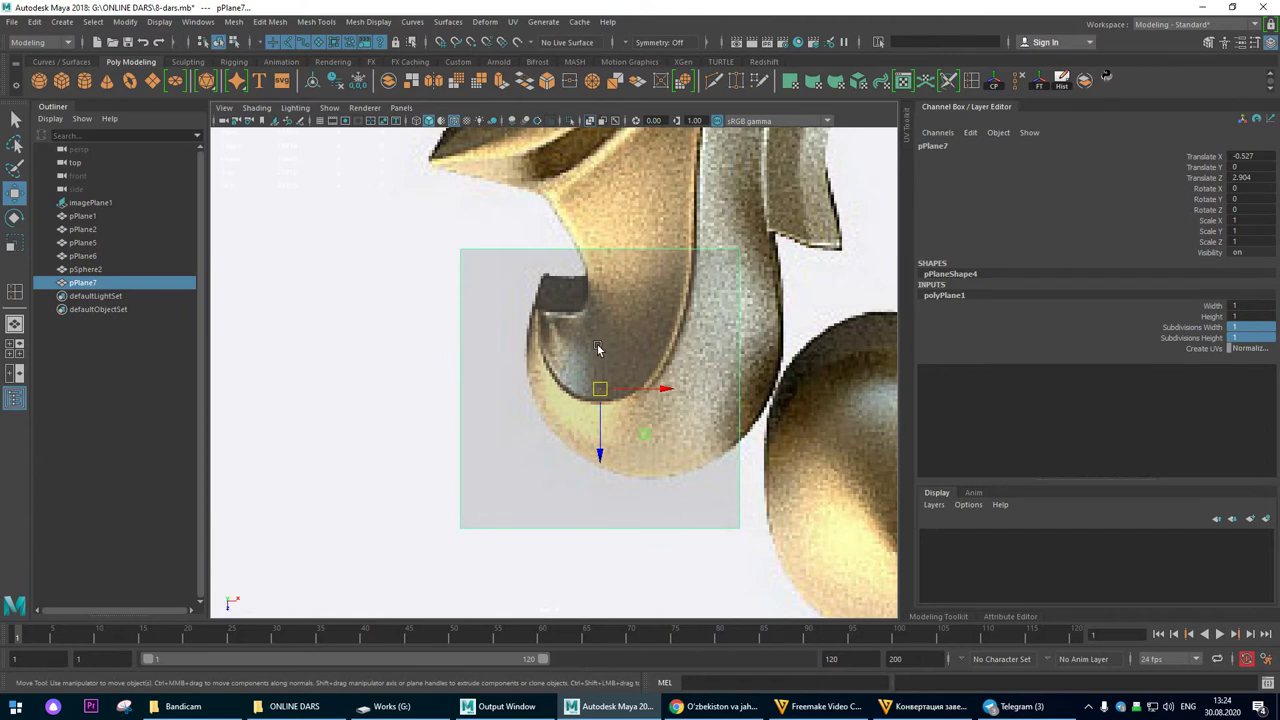
right_click_drag(563, 318, 471, 281)
left_click_drag(440, 226, 542, 318)
left_click(460, 527)
left_click_drag(460, 524, 513, 338)
left_click_drag(643, 497, 523, 408)
left_click(740, 250)
left_click_drag(740, 250, 548, 375)
Step: Refine the corner vertices so the face follows the inner and outer outline of the curl's tip
right_click_drag(225, 326, 286, 329, "alt")
middle_click_drag(526, 248, 560, 351, "alt")
left_click_drag(567, 339, 541, 324)
left_click_drag(524, 509, 518, 441)
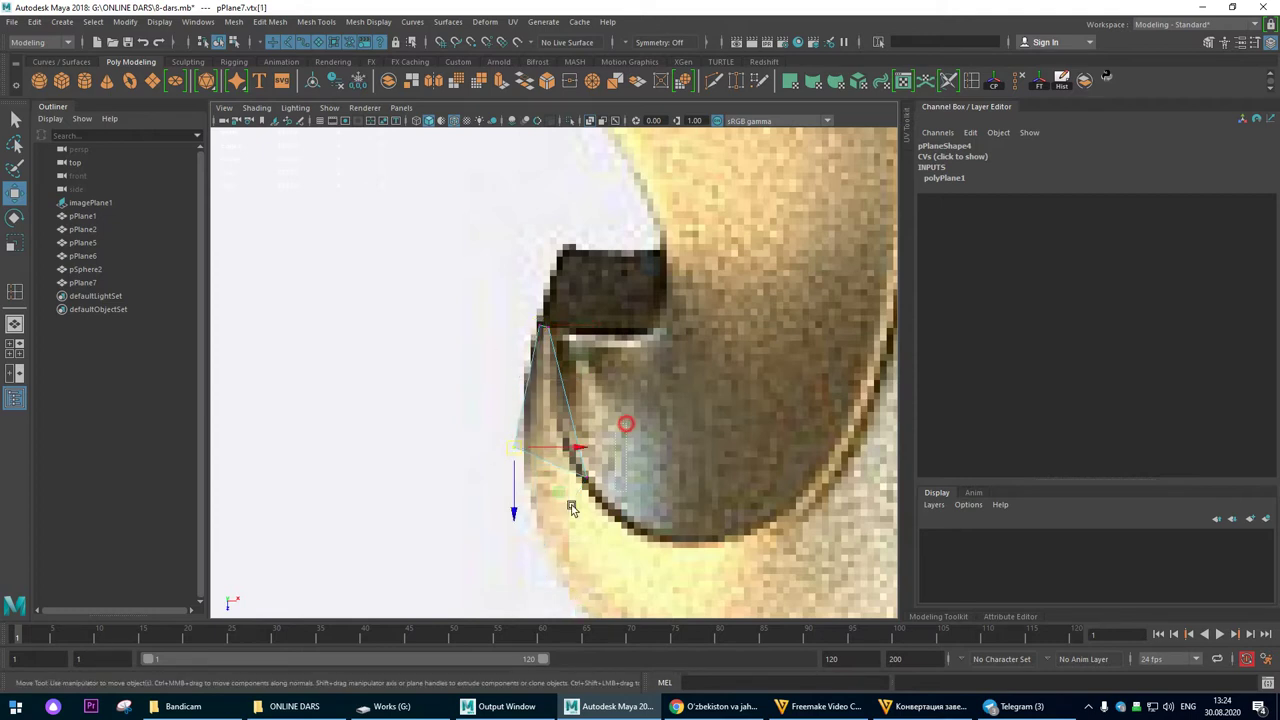
left_click(578, 413)
key("ctrl+z")
left_click_drag(587, 476, 563, 430)
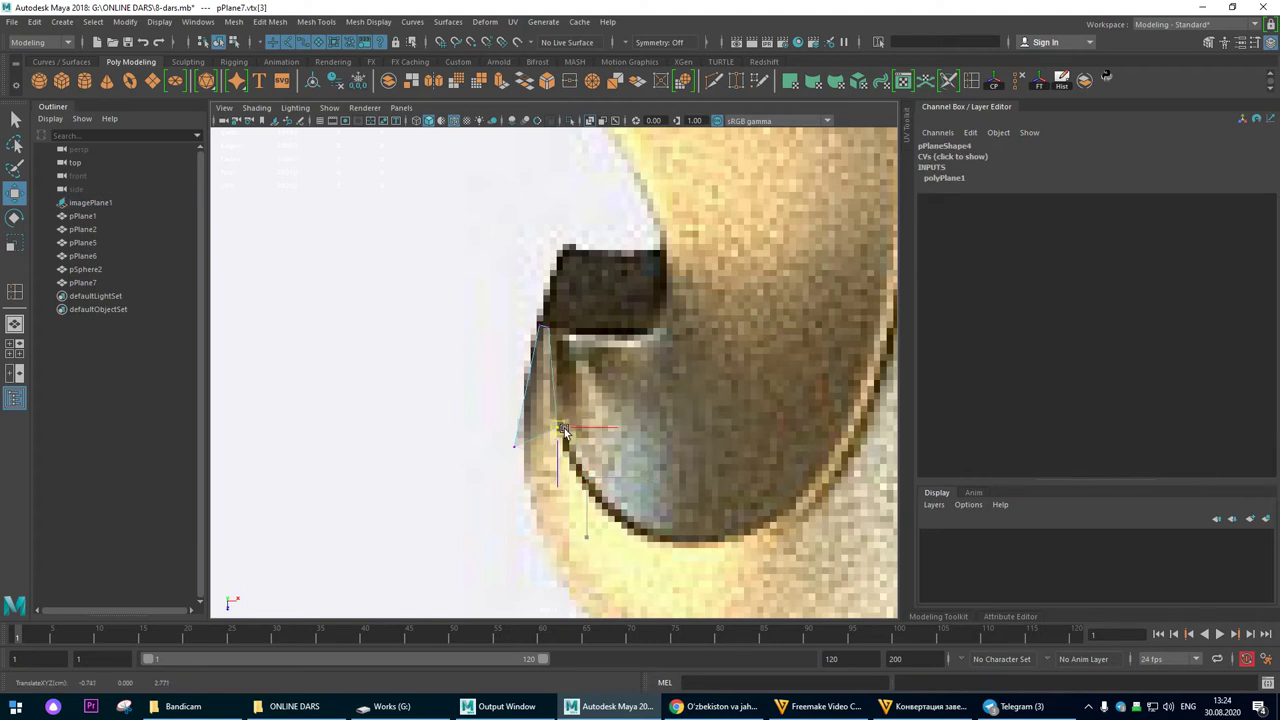
Step: Extrude the face's lower edge down the curl and fit the new vertices to its inner and outer outlines
scroll(568, 455, "down", 5)
scroll(425, 393, "up", 8)
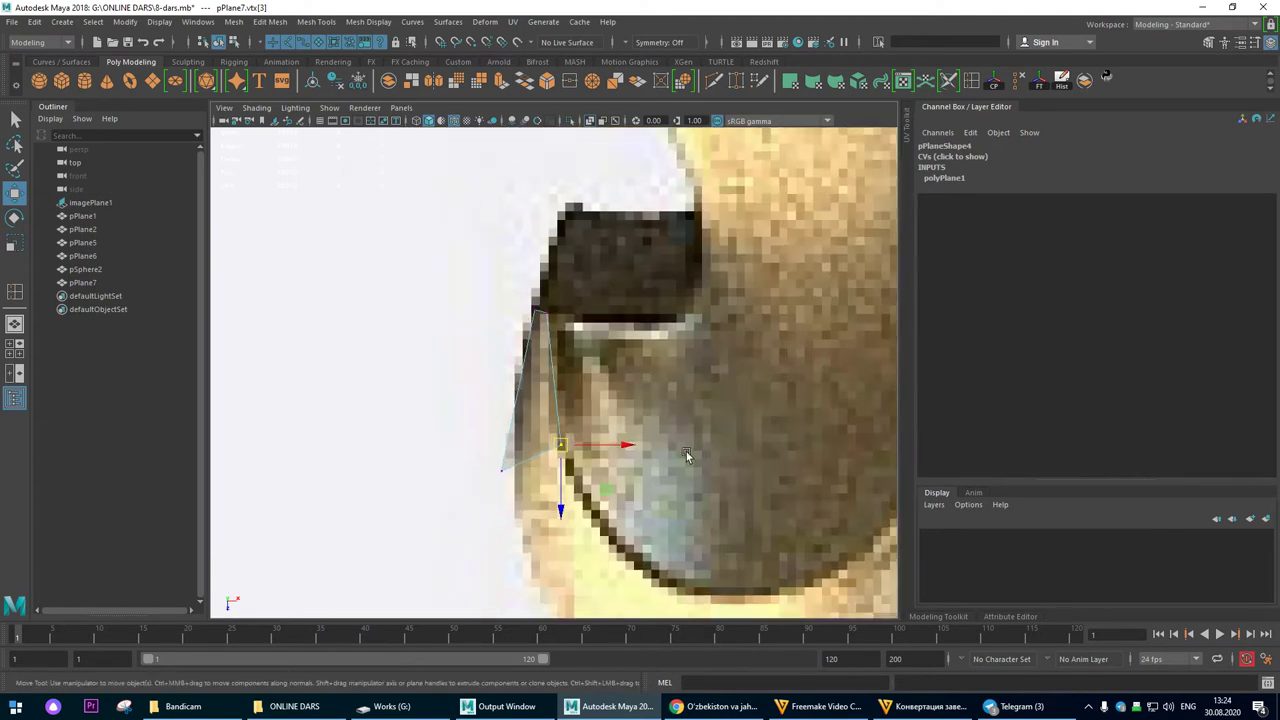
left_click(525, 348)
left_click_drag(516, 354, 588, 484, "shift")
right_click_drag(531, 400, 434, 377)
left_click_drag(514, 467, 538, 564)
scroll(614, 500, "down", 5)
scroll(428, 314, "up", 6)
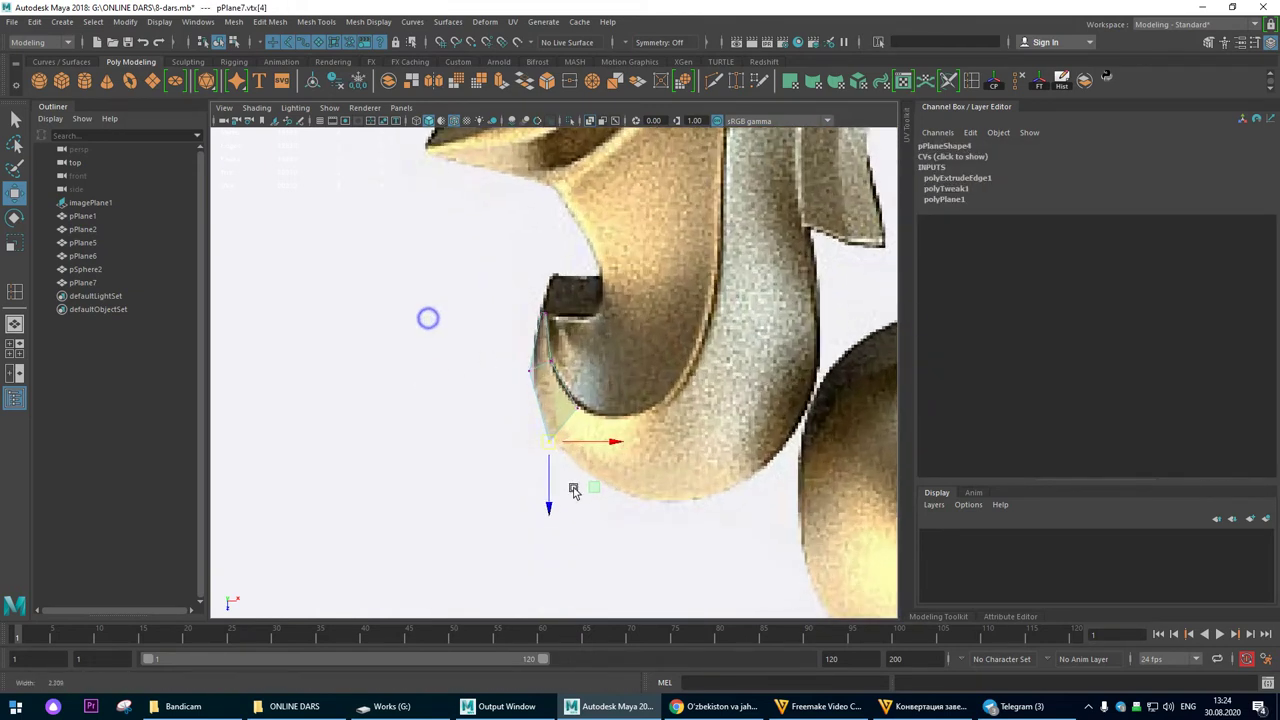
left_click(584, 418)
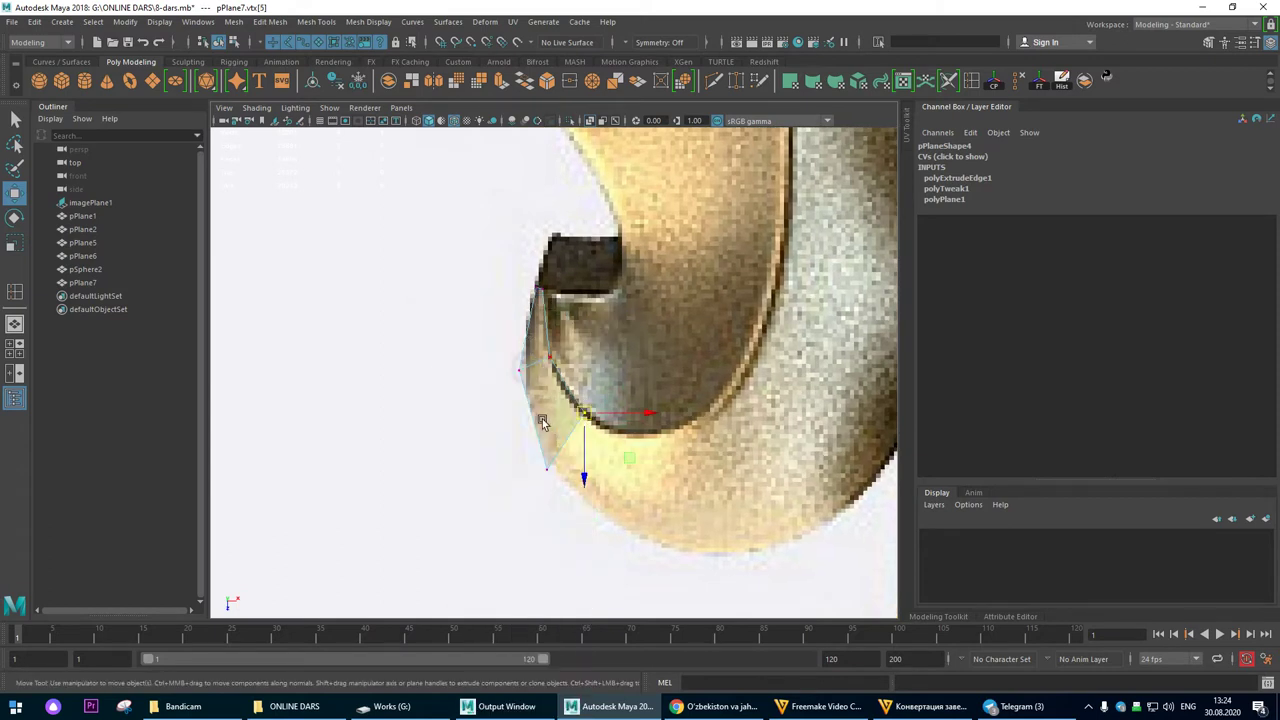
left_click(570, 444)
Step: Extrude the strip's end edge to the bottom of the curl and align its two vertices with the outlines
right_click_drag(544, 402, 545, 308)
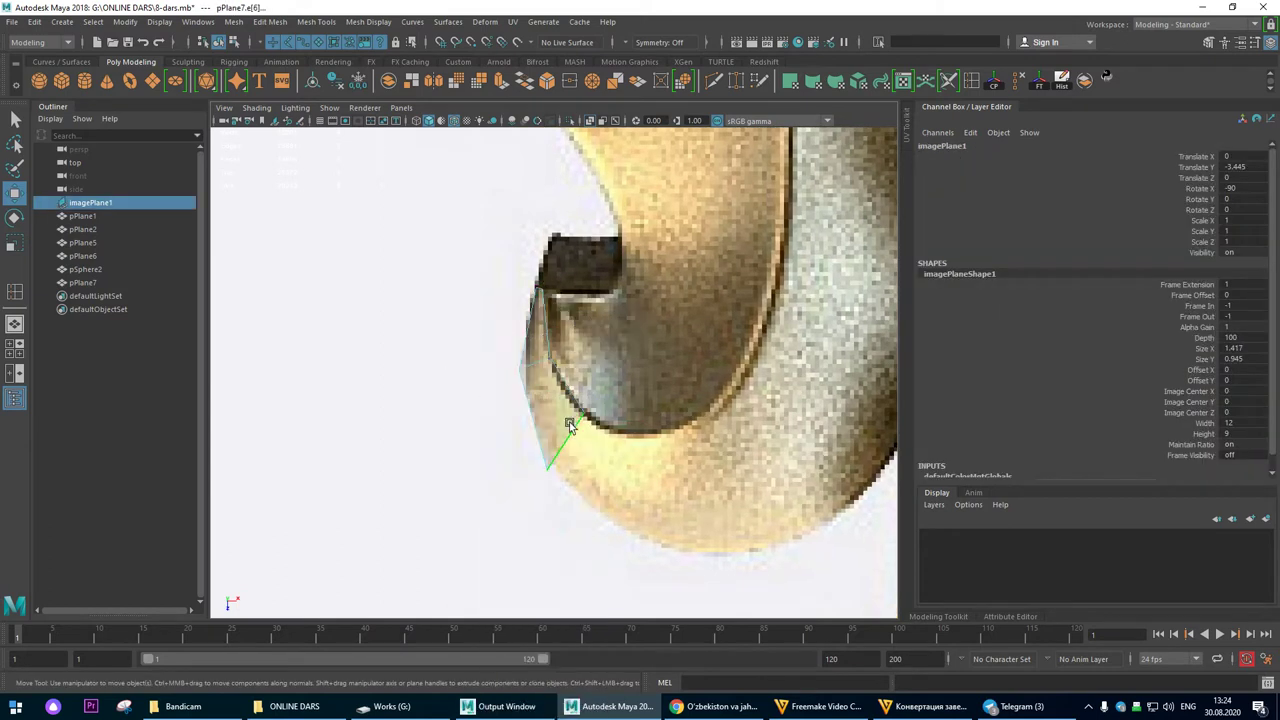
left_click(562, 435)
key("ctrl+e")
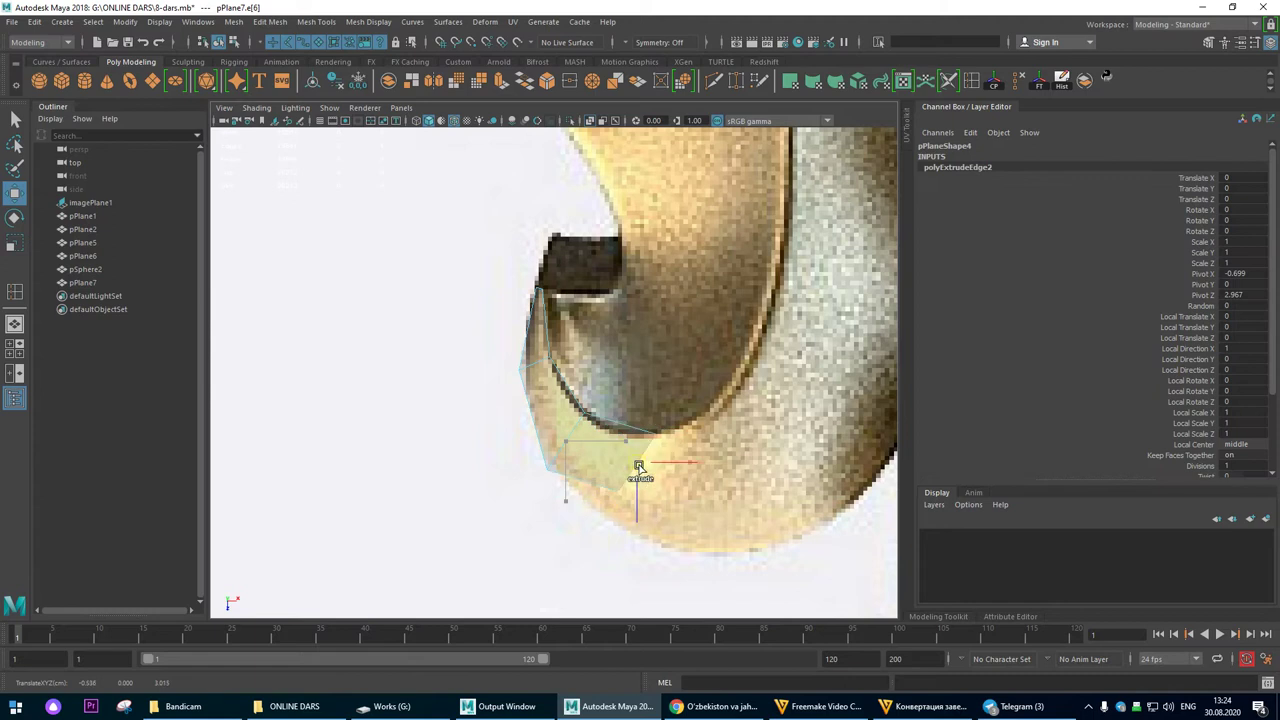
right_click_drag(584, 339, 519, 339)
left_click(646, 434)
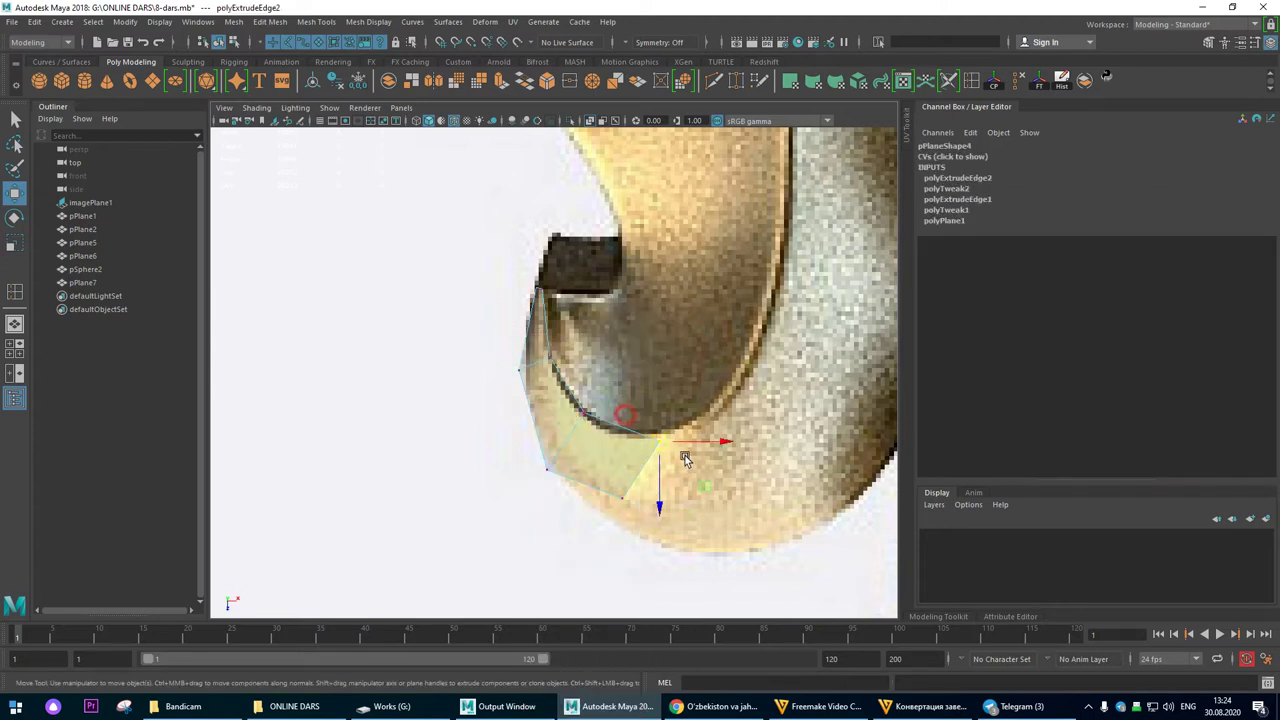
left_click(622, 497)
left_click_drag(622, 497, 650, 557)
scroll(610, 460, "down", 5)
scroll(586, 423, "up", 5)
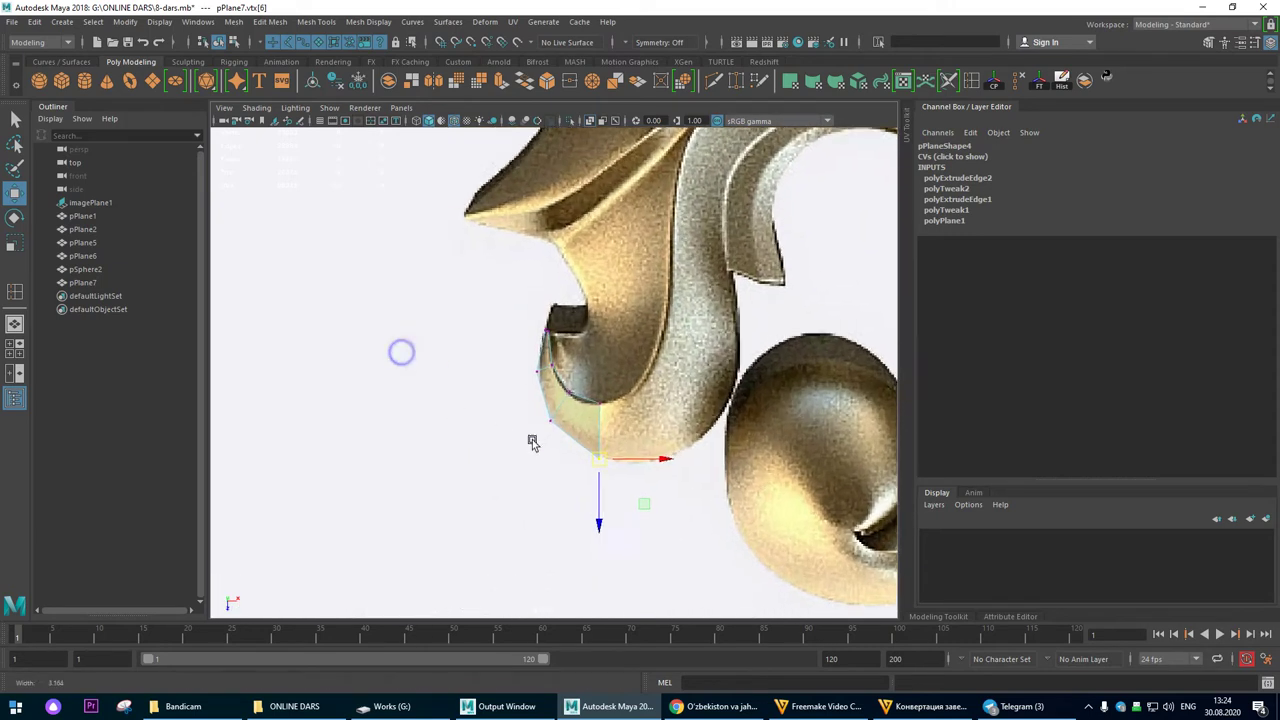
Step: Extrude another segment along the curl's underside and adjust the surrounding vertices to the reference curve
right_click(547, 383)
left_click(562, 399)
left_click_drag(566, 399, 606, 348, "shift")
right_click_drag(606, 348, 520, 296)
left_click_drag(597, 320, 644, 356)
left_click_drag(588, 391, 672, 440)
left_click(621, 336)
left_click_drag(621, 337, 607, 360)
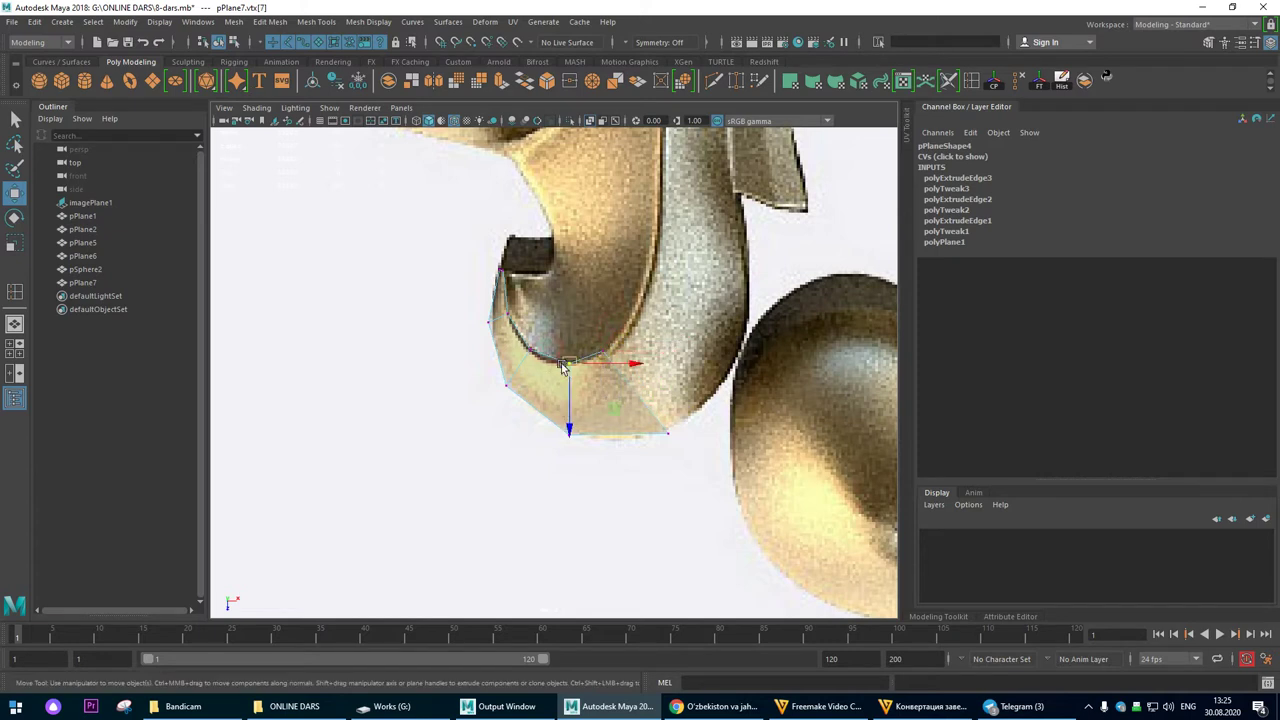
left_click(564, 434)
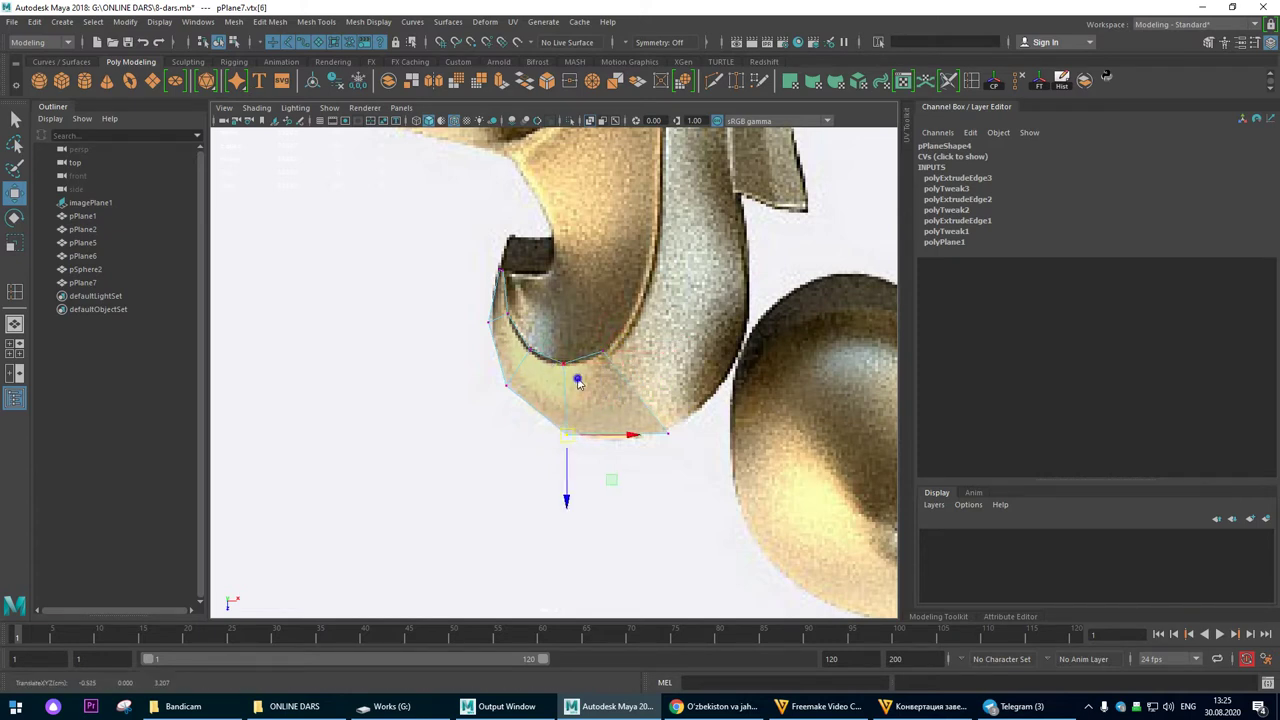
Step: Extrude two more segments from the curl up into the stem and fit their end vertices to the outlines
right_click_drag(579, 380, 584, 314)
left_click_drag(633, 392, 686, 317, "shift")
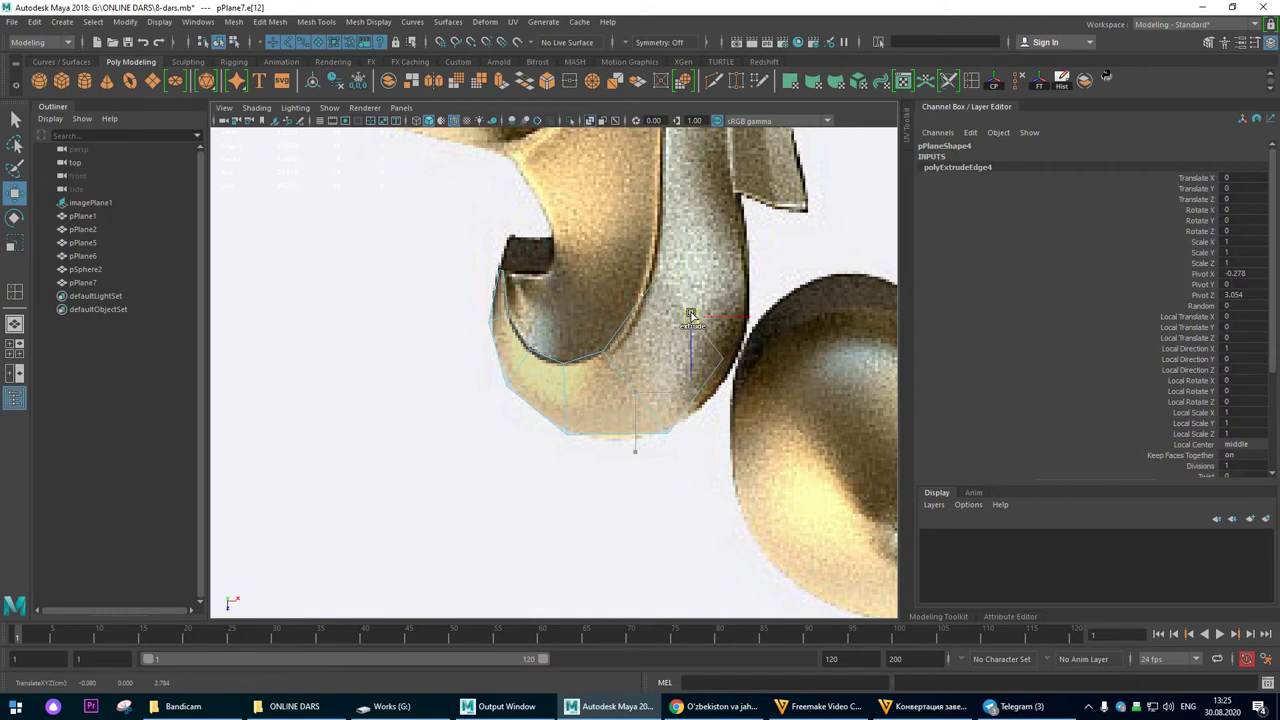
left_click(713, 368)
left_click_drag(712, 369, 743, 344)
left_click(638, 305)
right_click_drag(685, 339, 672, 240)
left_click_drag(688, 326, 711, 240, "shift")
right_click_drag(679, 240, 622, 220)
mouse_move(738, 218)
left_mouse_down()
mouse_move(787, 260)
mouse_move(747, 236)
left_mouse_up()
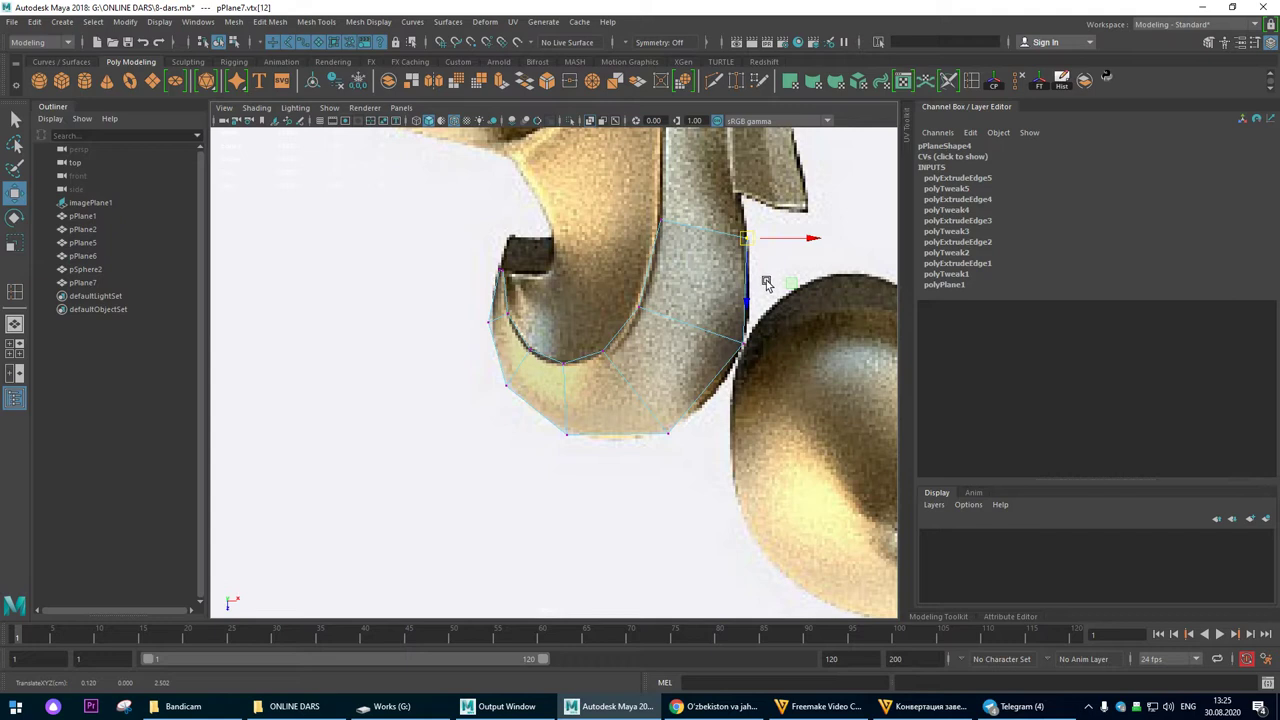
Step: Extrude the strip's inner border edges and scale them inward to form a second band inside the curl
left_click_drag(766, 283, 650, 260, "alt")
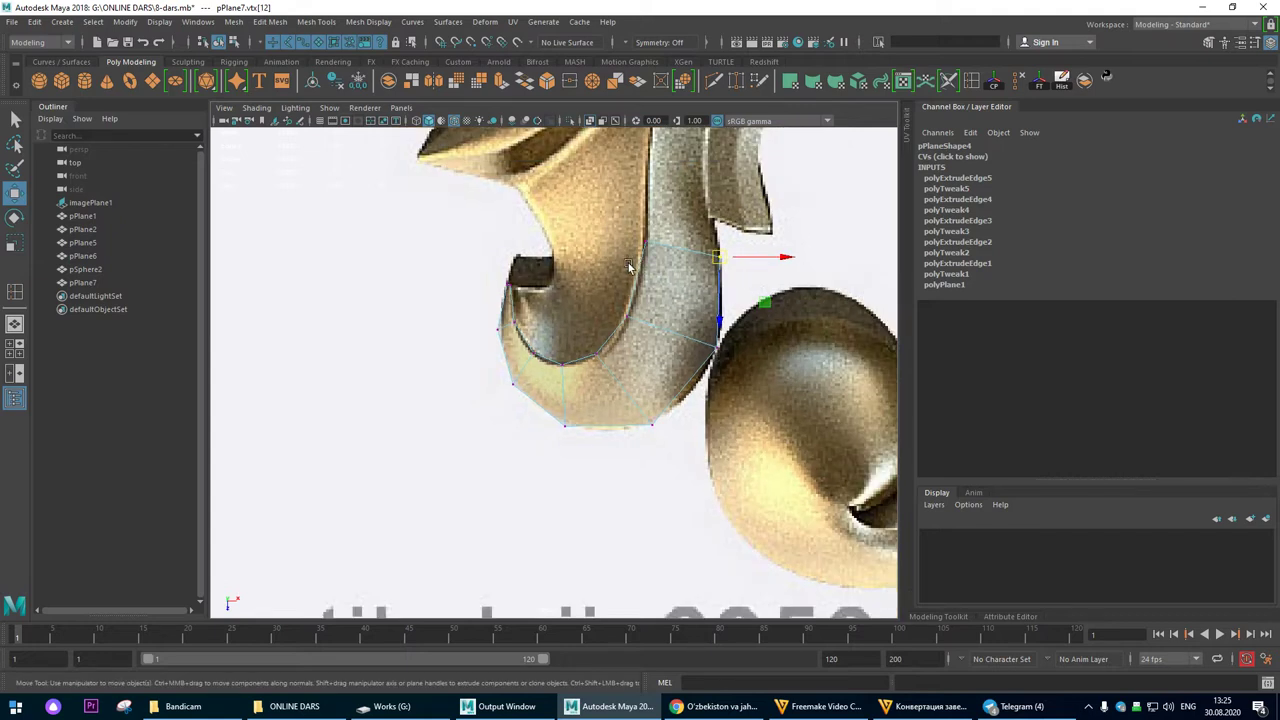
right_click_drag(614, 281, 720, 354, "alt")
middle_click_drag(715, 345, 674, 411, "alt")
right_click_drag(627, 368, 638, 376, "alt")
right_click_drag(651, 304, 648, 268)
left_click(638, 284)
left_click(457, 355)
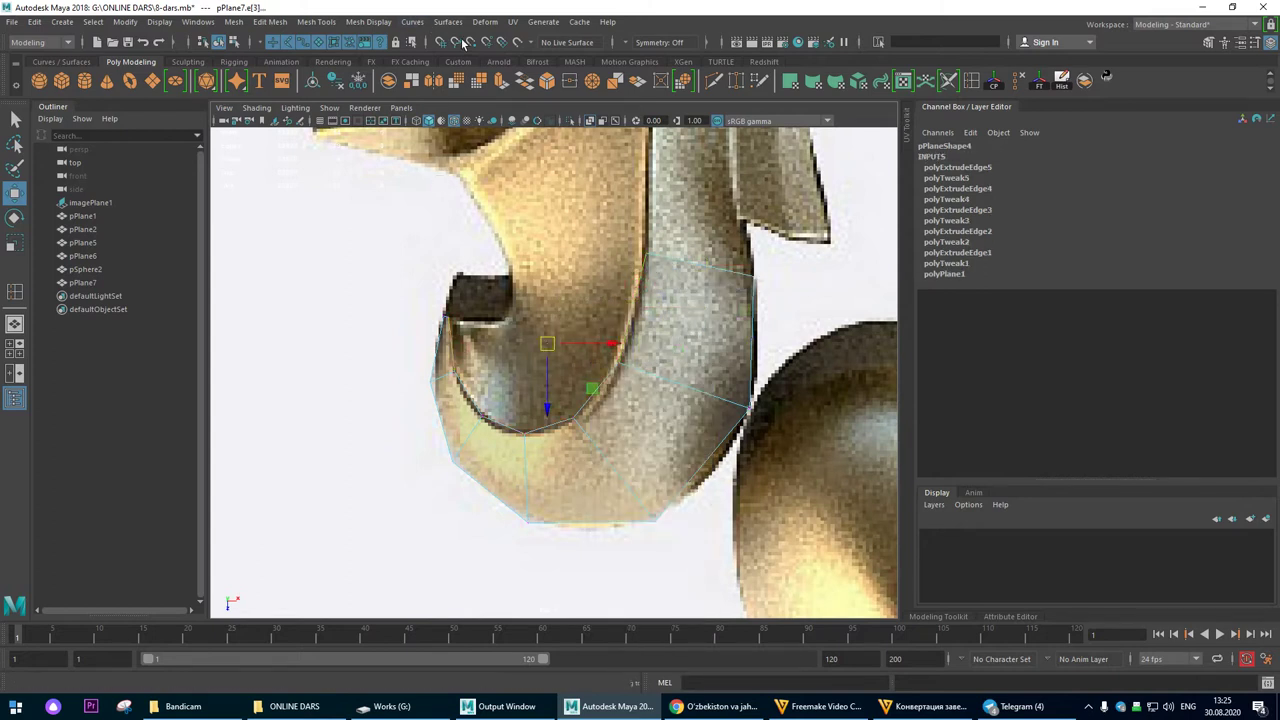
left_click(501, 80)
left_click_drag(547, 350, 494, 325)
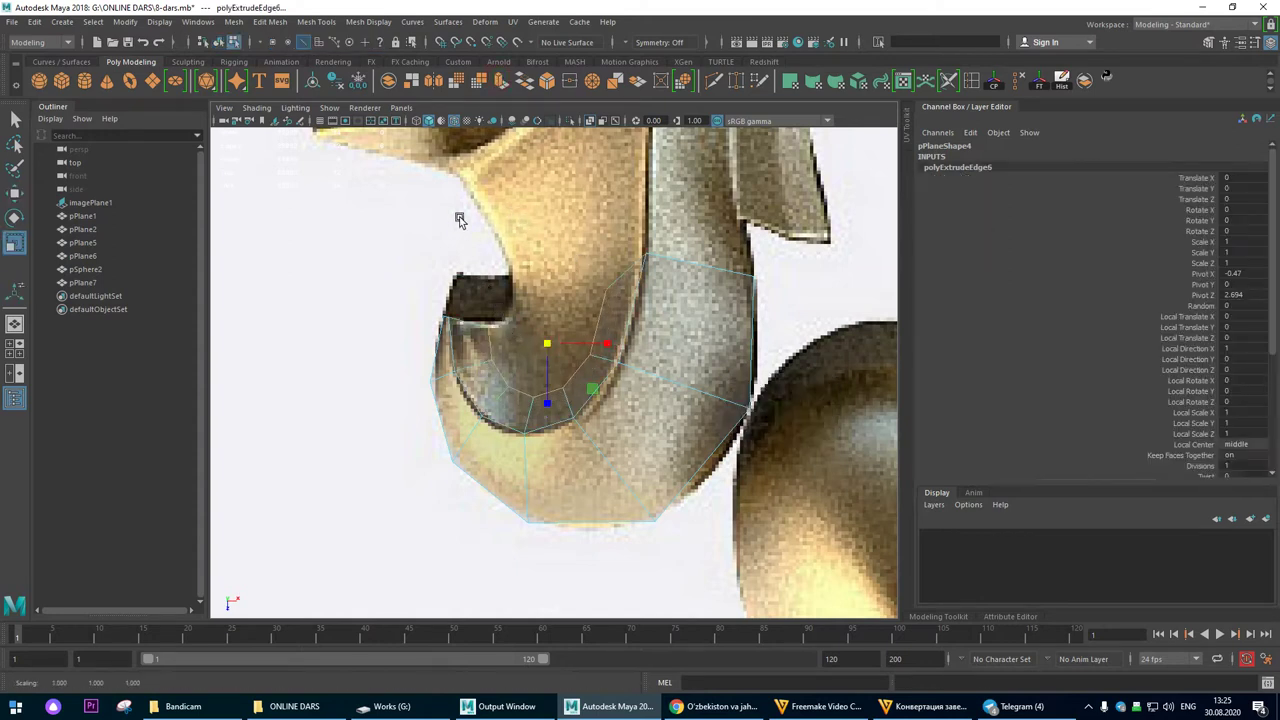
Step: Move the upper vertices of the inner band onto the leaf's concave edge beside the dark notch
key("w")
right_click_drag(653, 262, 562, 272, "alt")
left_click_drag(565, 267, 508, 263)
scroll(513, 290, "up", 2)
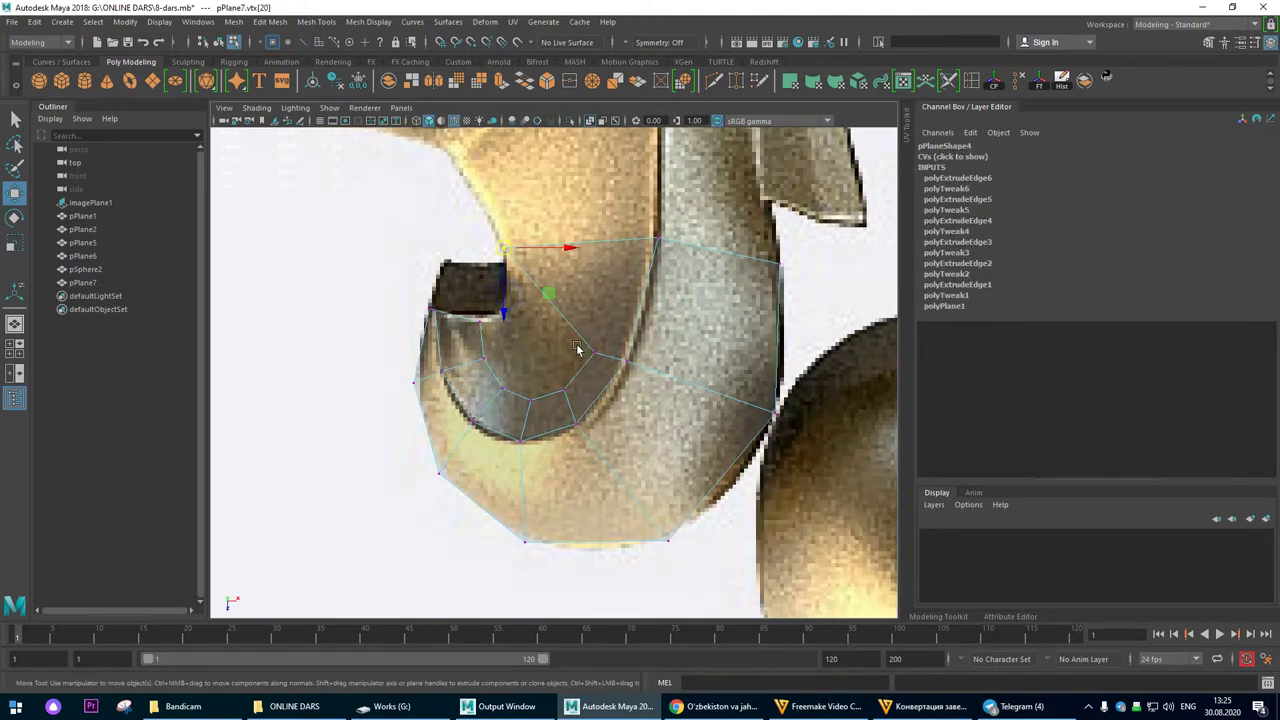
left_click(512, 301)
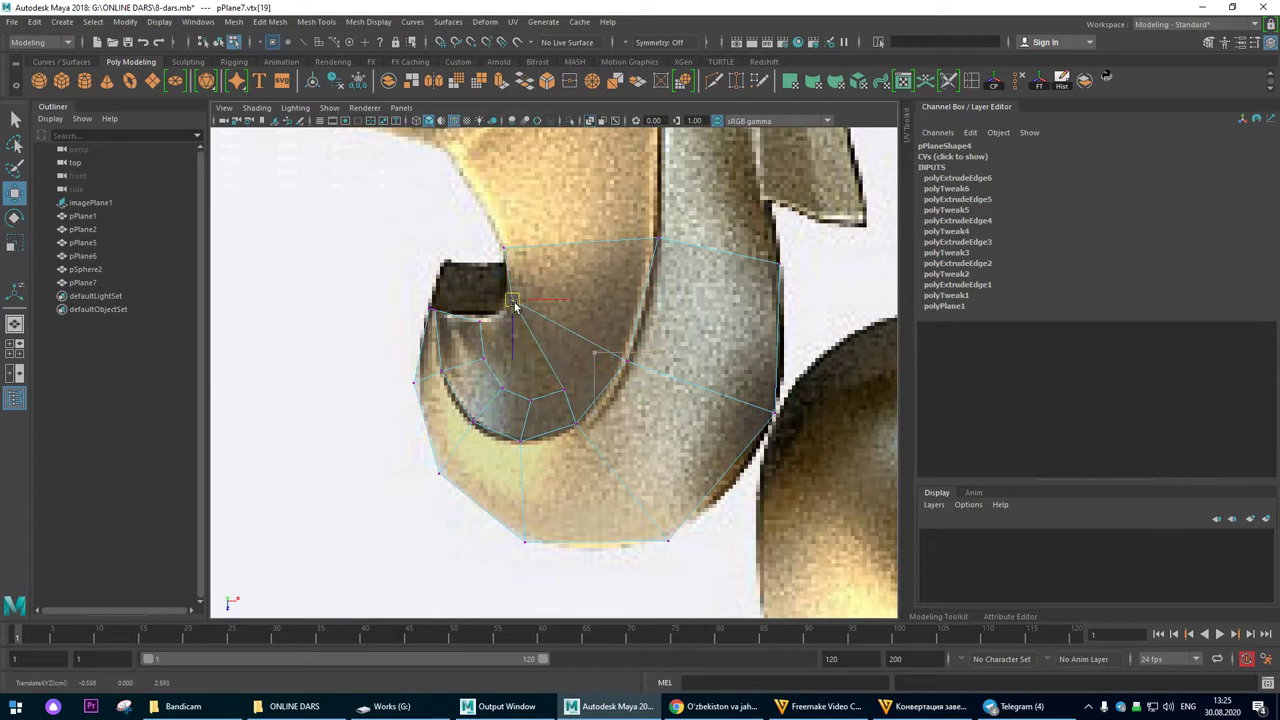
left_click(564, 389)
left_click_drag(563, 390, 493, 313)
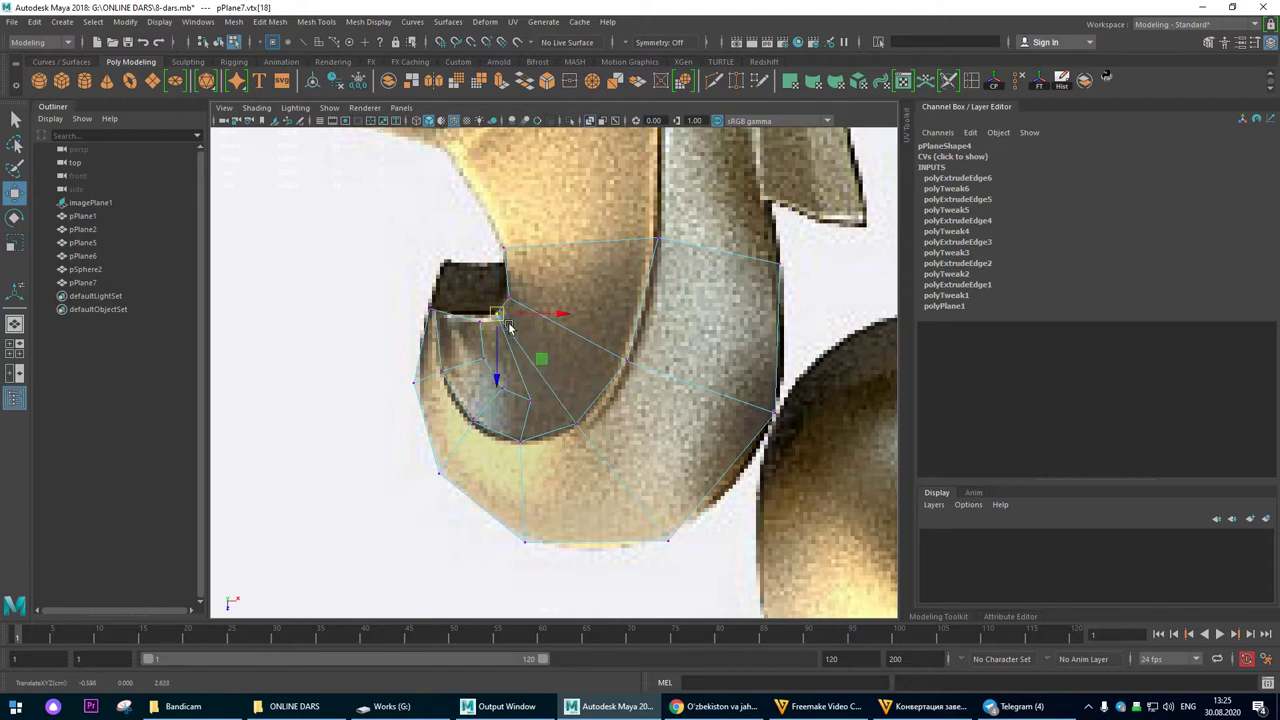
Step: In the perspective view, delete the stretched triangular face in the middle of the inner band
scroll(526, 334, "up", 2)
right_click_drag(563, 302, 566, 323)
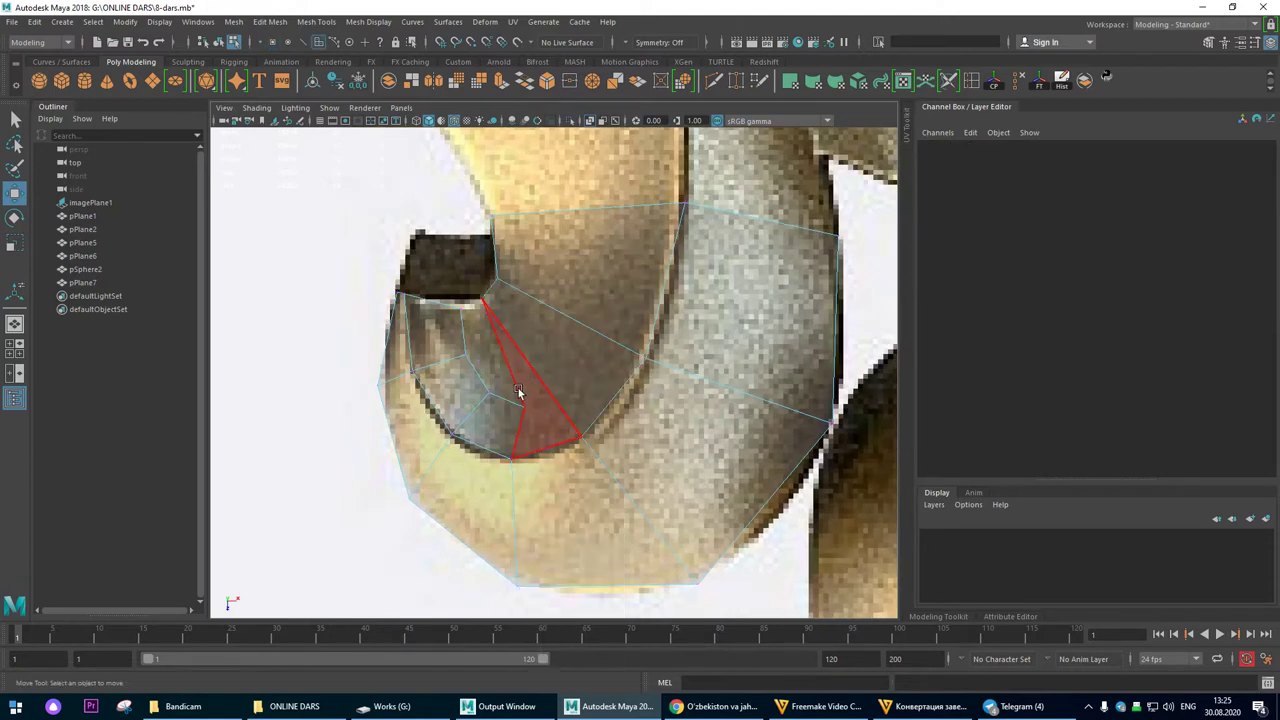
scroll(294, 278, "down", 4)
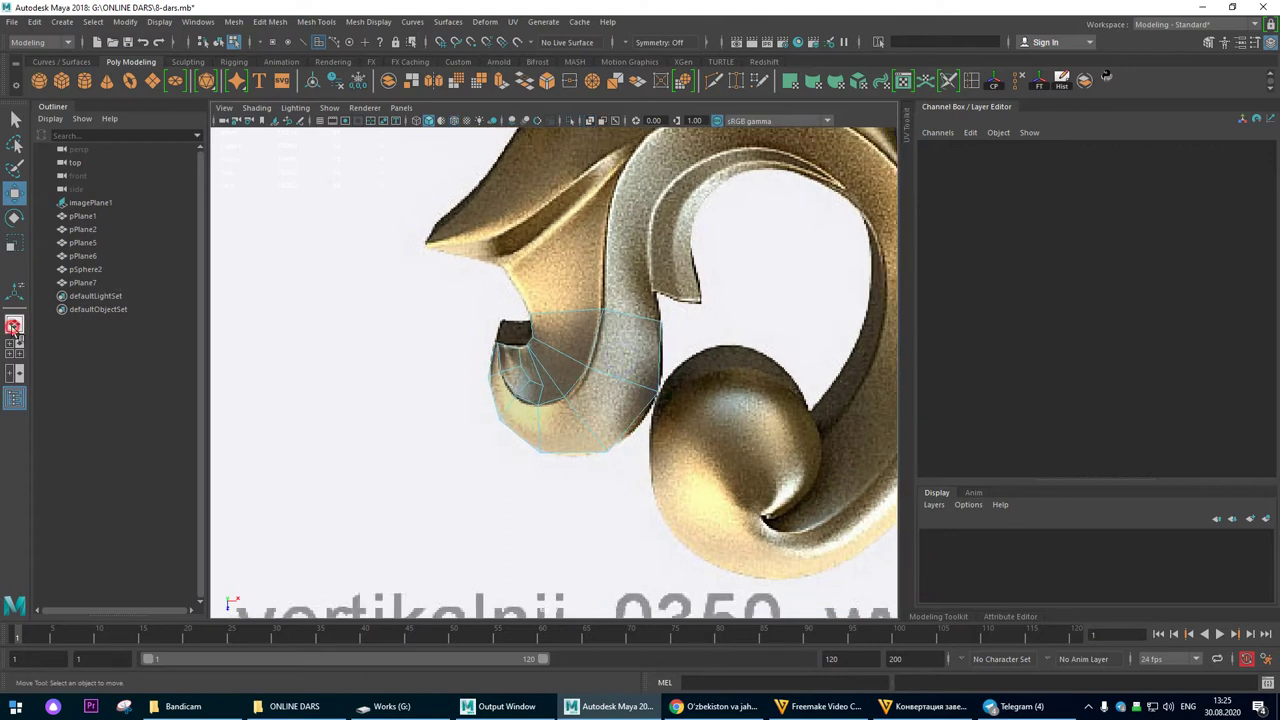
left_click(14, 328)
left_click_drag(586, 372, 524, 341, "alt")
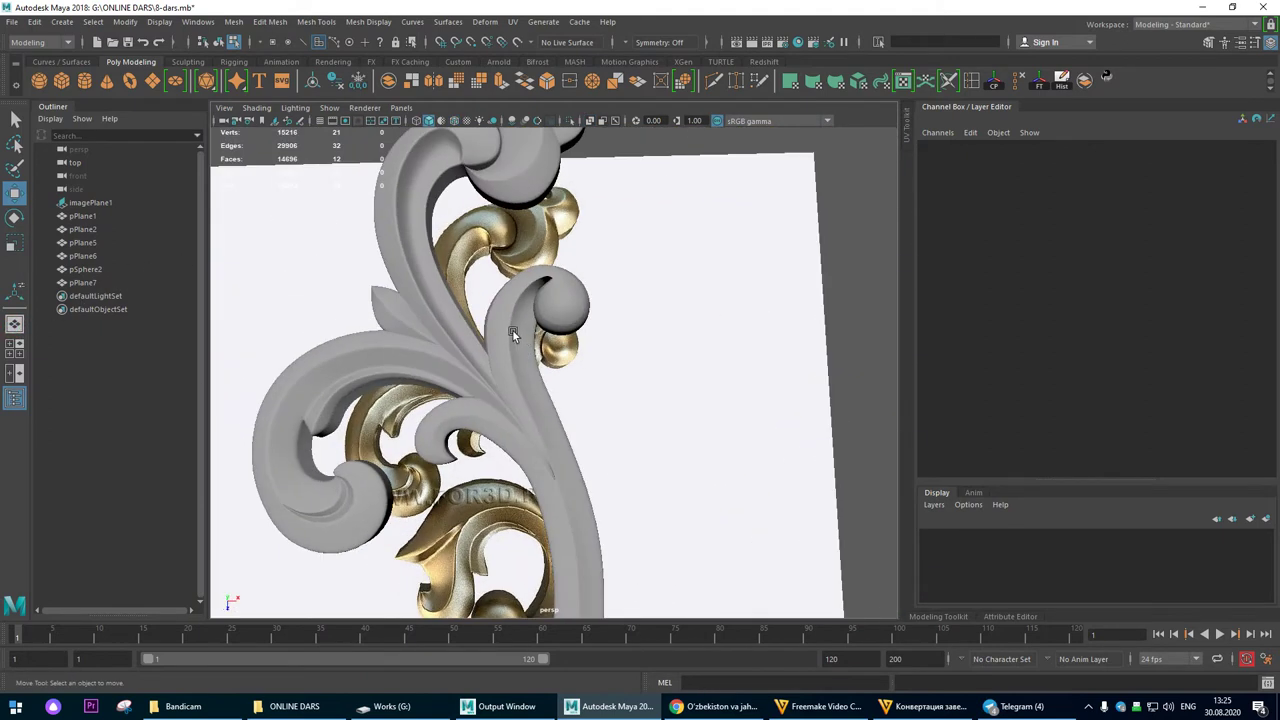
scroll(512, 329, "down", 5)
scroll(590, 335, "up", 5)
middle_click_drag(631, 486, 522, 386, "alt")
left_click_drag(522, 386, 623, 329, "alt")
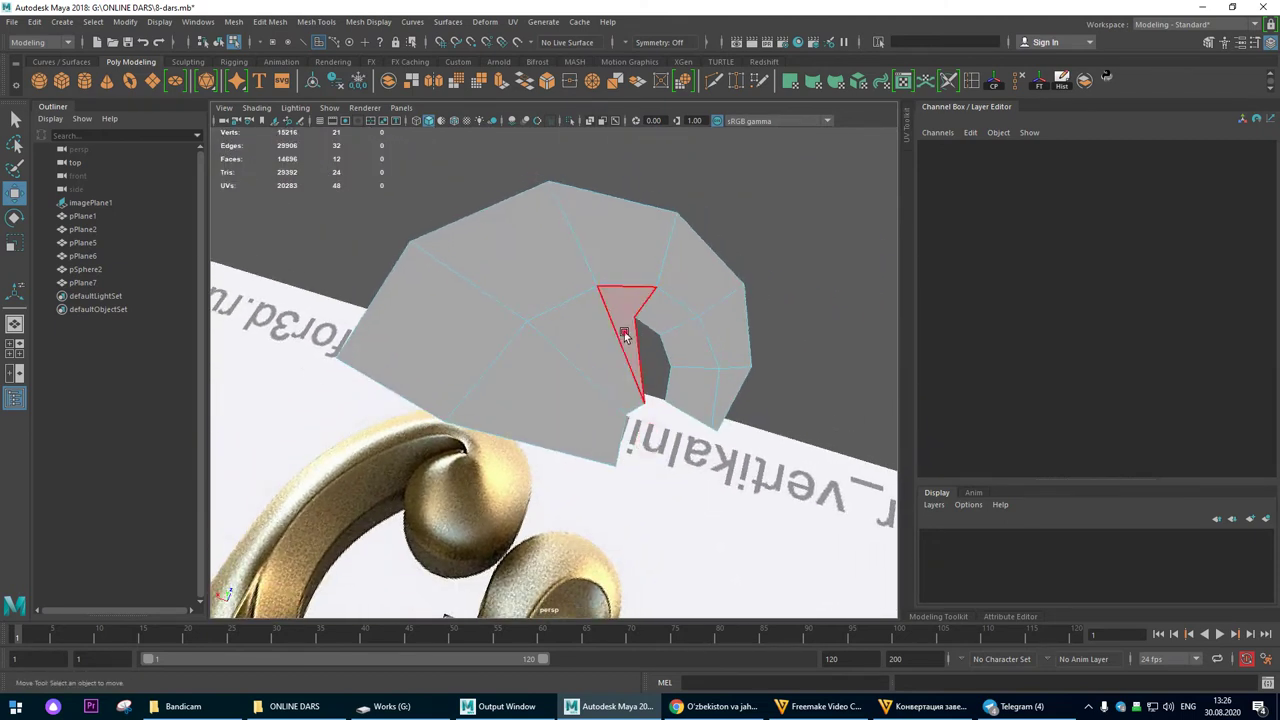
left_click(624, 334)
key("Delete")
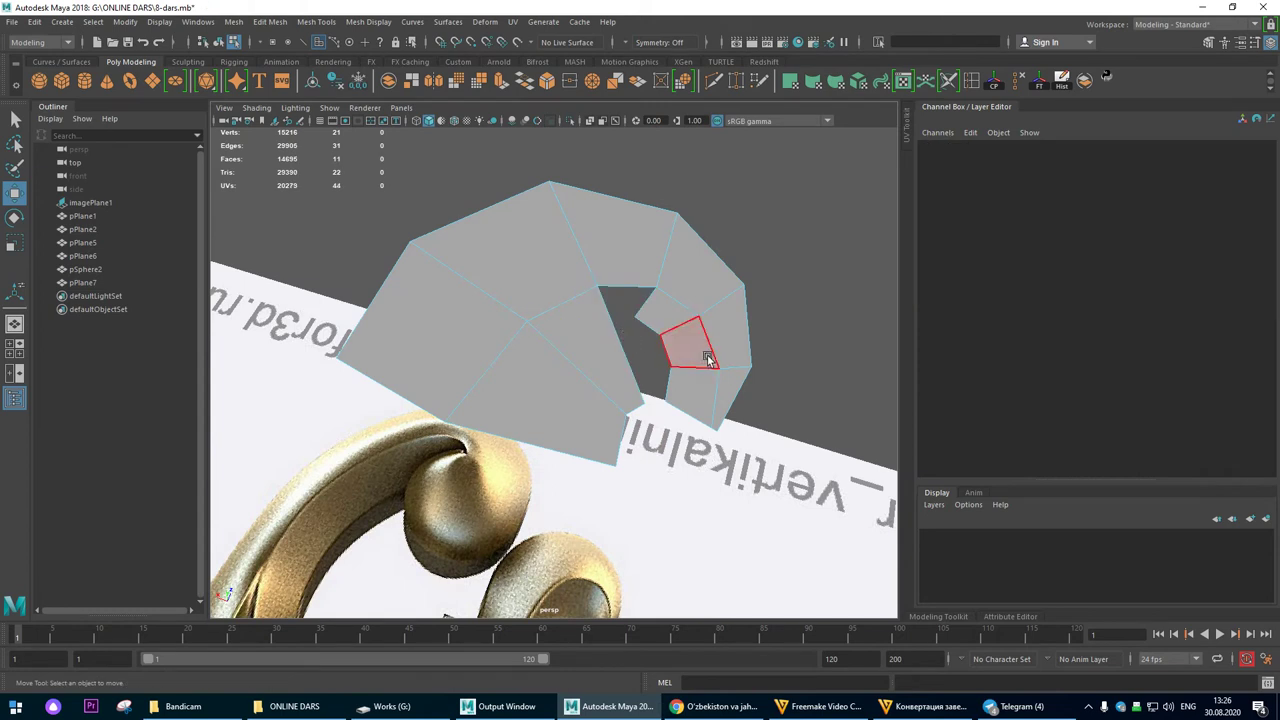
Step: Reposition the short inner band's end vertex beside the gap left by the deleted face
left_click_drag(708, 351, 823, 357, "alt")
right_click_drag(823, 357, 762, 405, "alt")
left_click_drag(762, 405, 681, 358, "alt")
right_click_drag(678, 347, 617, 337)
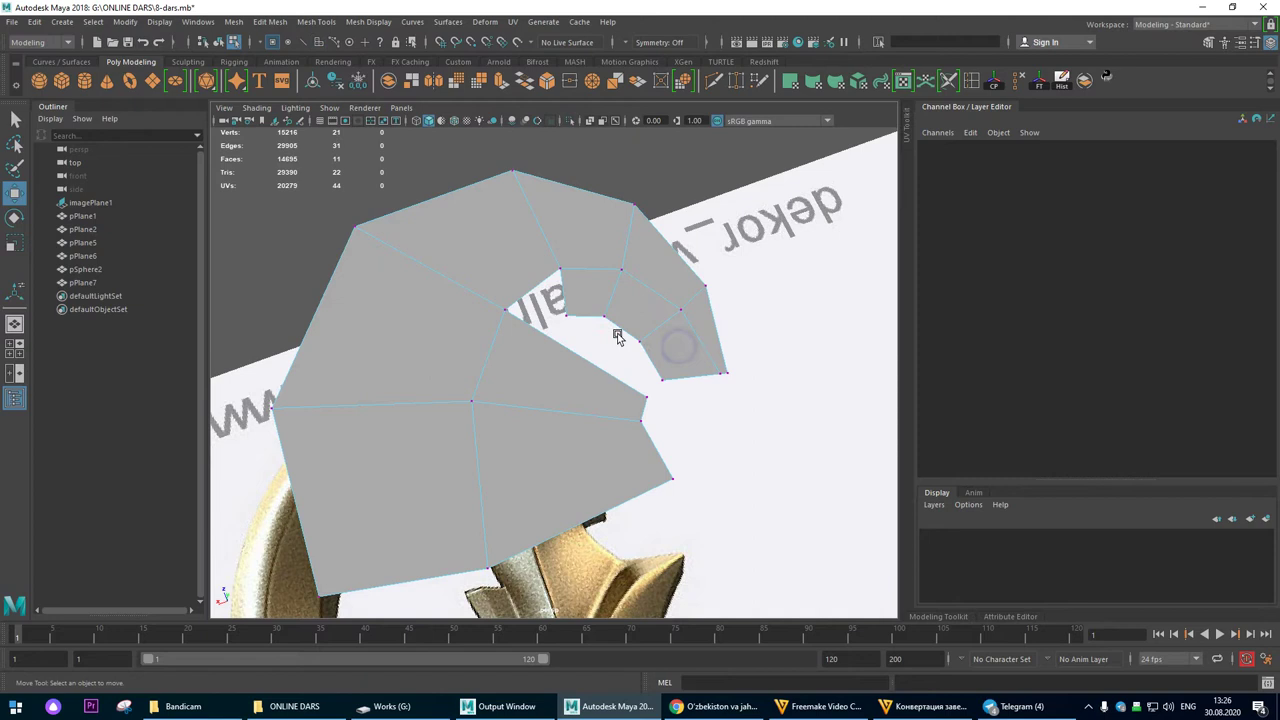
left_click(650, 395)
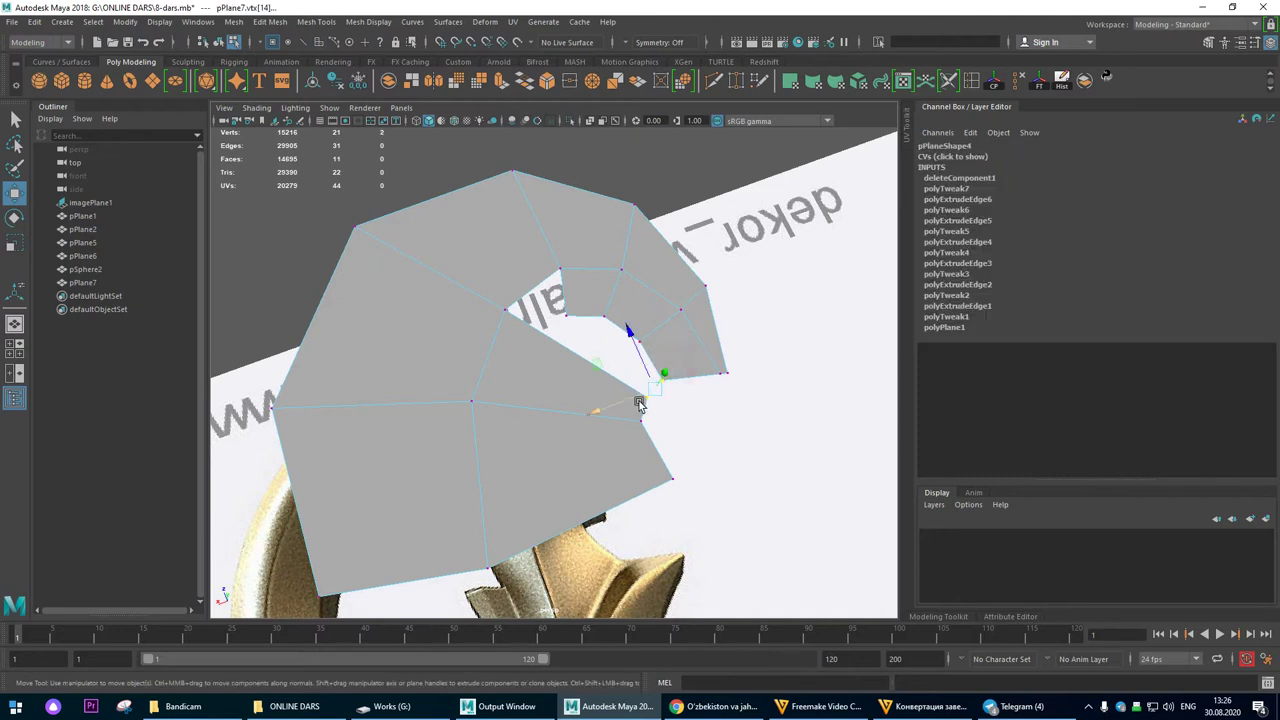
left_click(567, 321)
left_click_drag(568, 323, 570, 311)
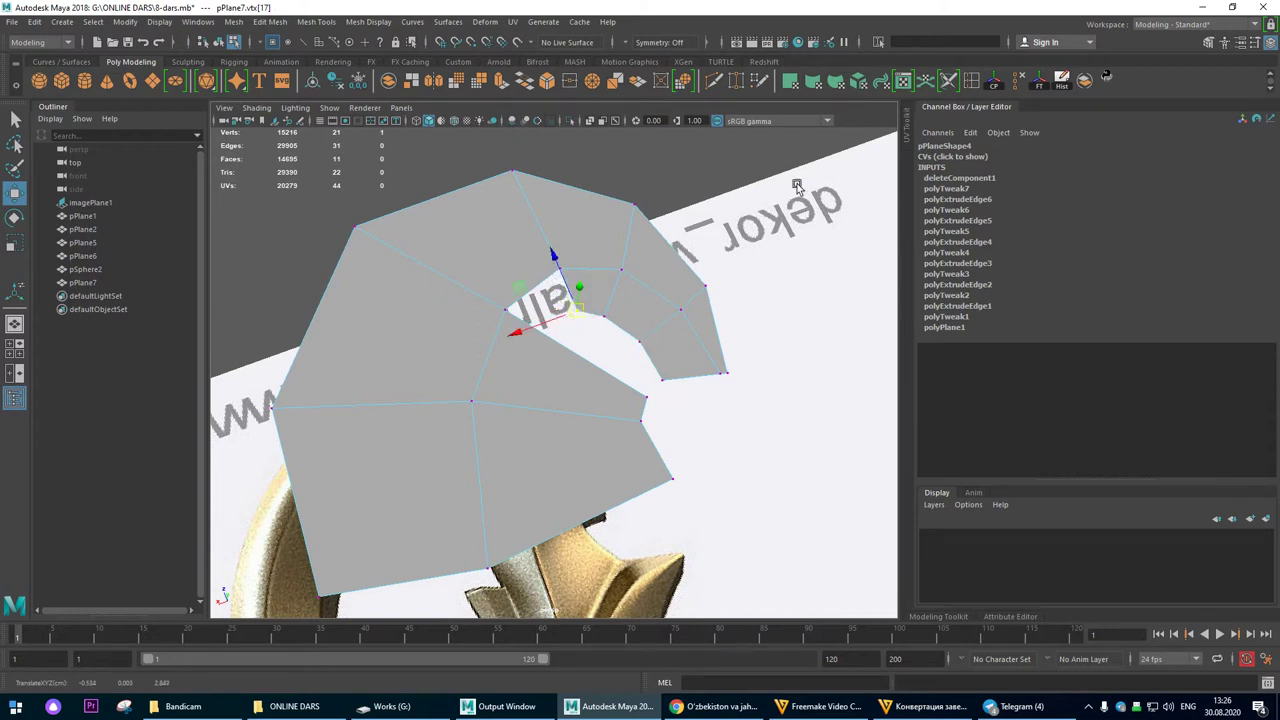
Step: Insert three edge loops across the wide inner faces on the stem side of the gap
left_click(976, 84)
left_click_drag(531, 408, 615, 422)
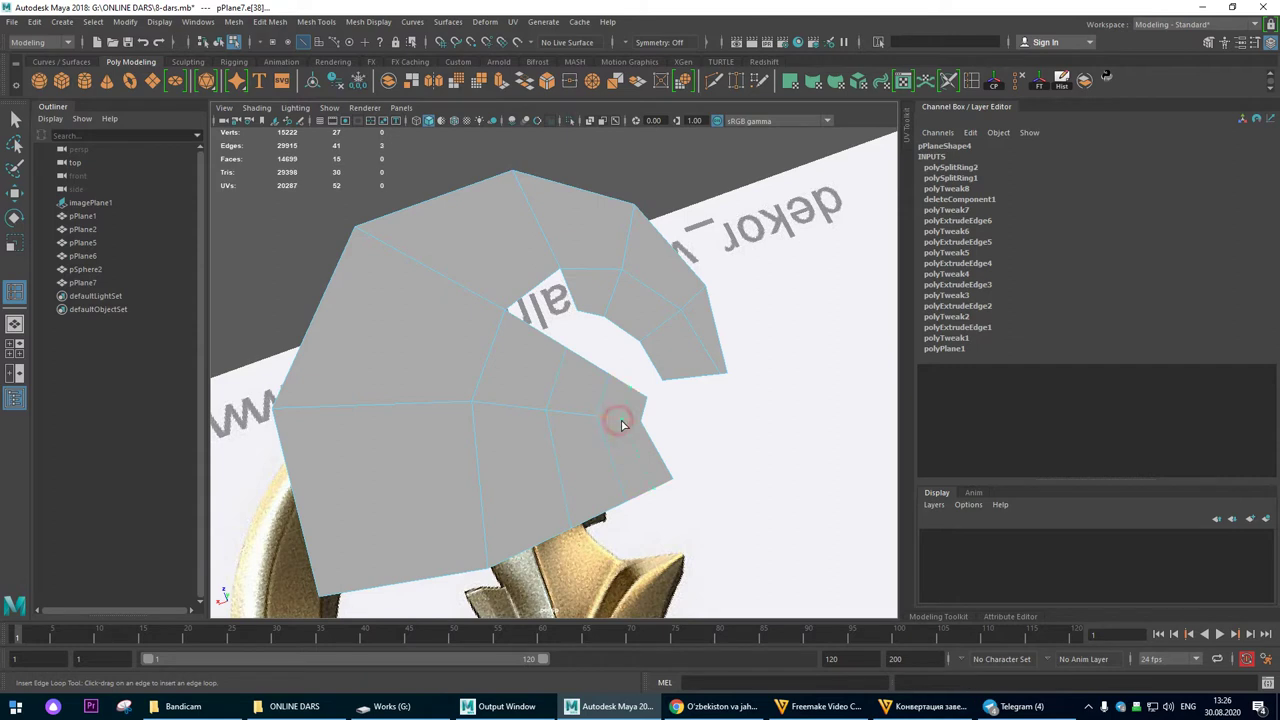
left_click(621, 425)
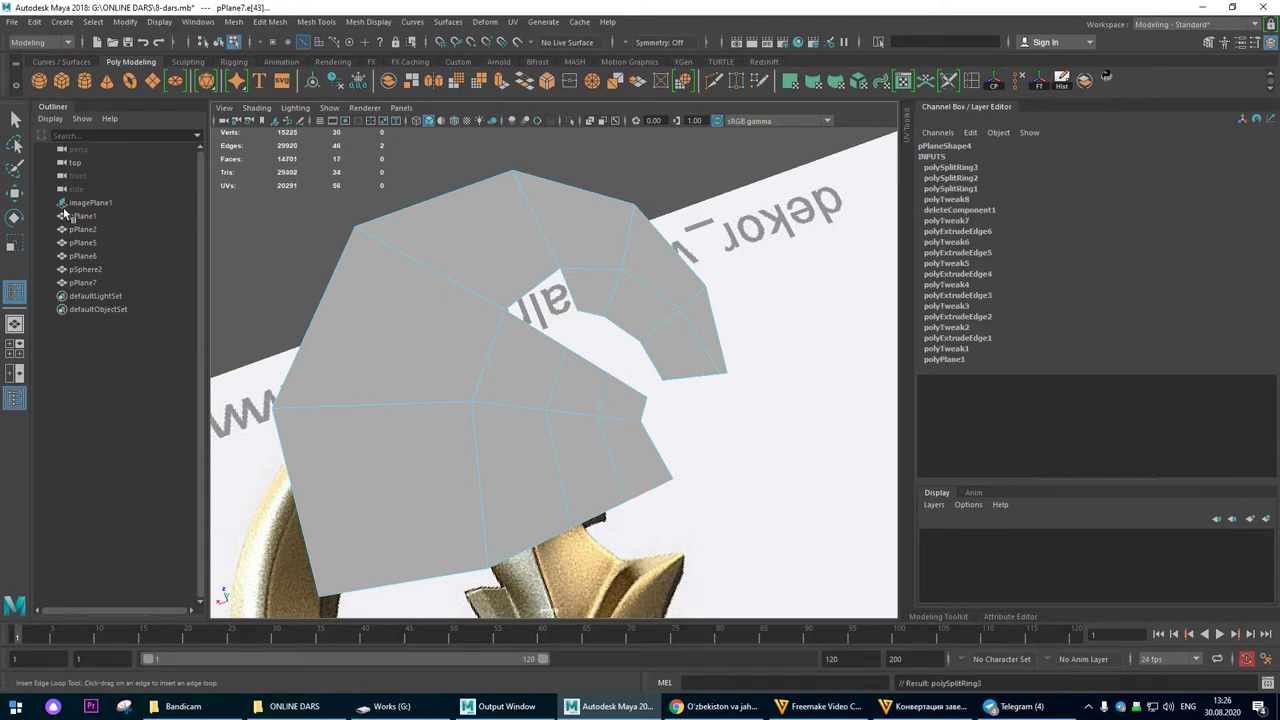
left_click(14, 195)
Step: Select the edge loop between the outer and inner bands and raise it vertically into a ridge
left_click_drag(558, 327, 505, 333, "alt")
right_click_drag(505, 333, 581, 315)
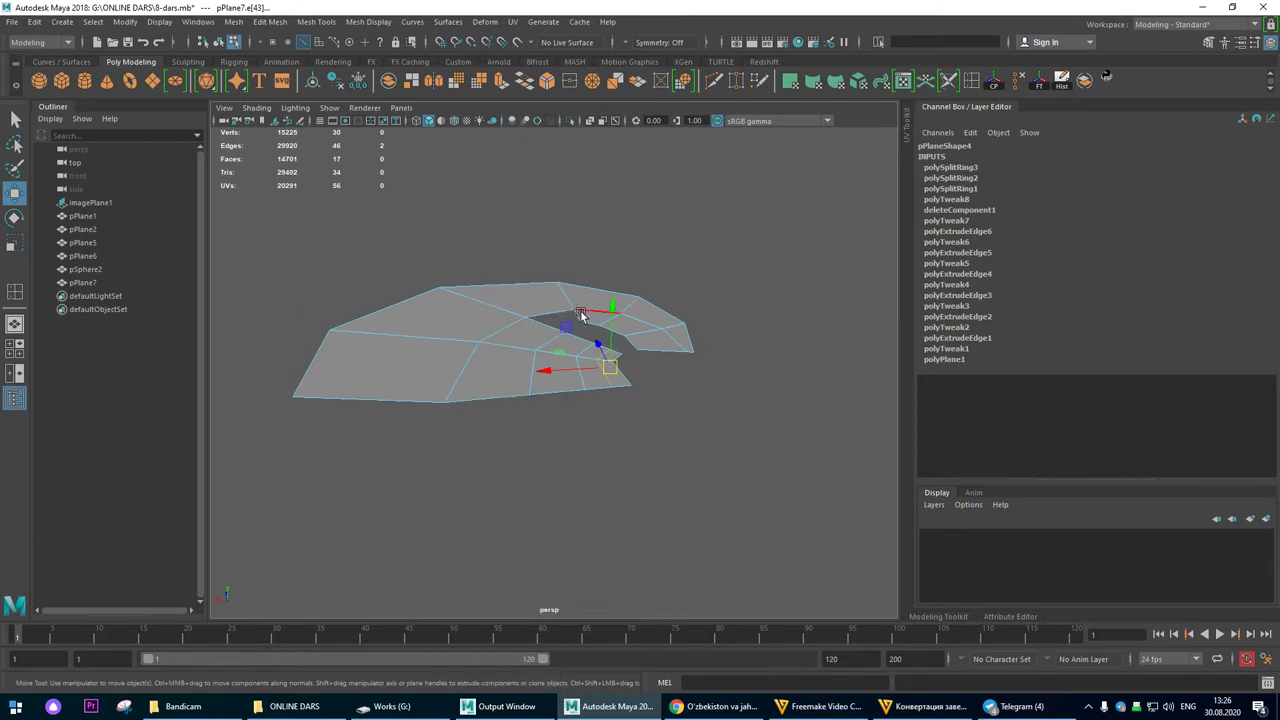
double_click(494, 330, "shift")
left_click_drag(562, 278, 556, 214)
Step: Adjust the inner vertex at the end of the short band, next to the gap
left_click_drag(499, 300, 599, 421, "alt")
right_click_drag(599, 418, 670, 478, "alt")
left_click_drag(670, 478, 571, 354, "alt")
right_click_drag(544, 339, 510, 334)
left_click(542, 346)
mouse_move(551, 373)
left_mouse_down("alt")
mouse_move(486, 422)
mouse_move(535, 384)
left_mouse_up("alt")
left_click_drag(540, 316, 534, 318)
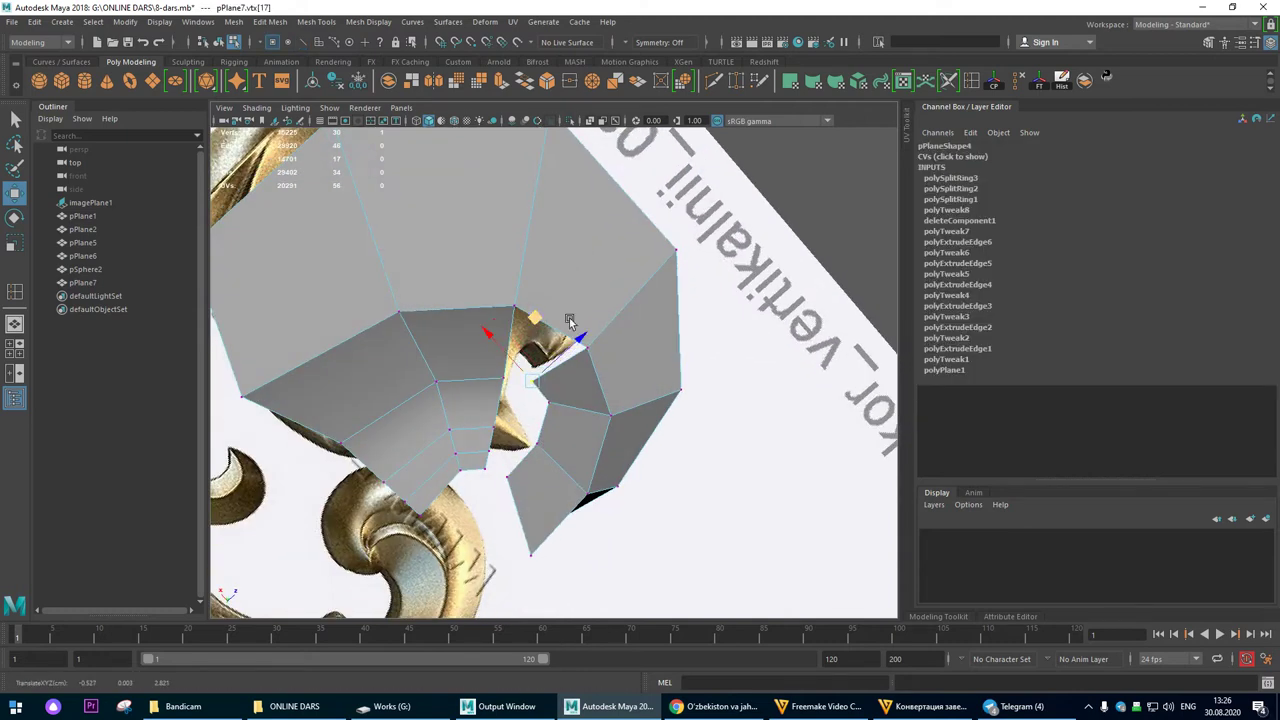
Step: Bridge three pairs of facing border edges across the inner gap to close the centre of the curl
right_click_drag(592, 313, 578, 270)
left_click(574, 361)
left_click(508, 333, "shift")
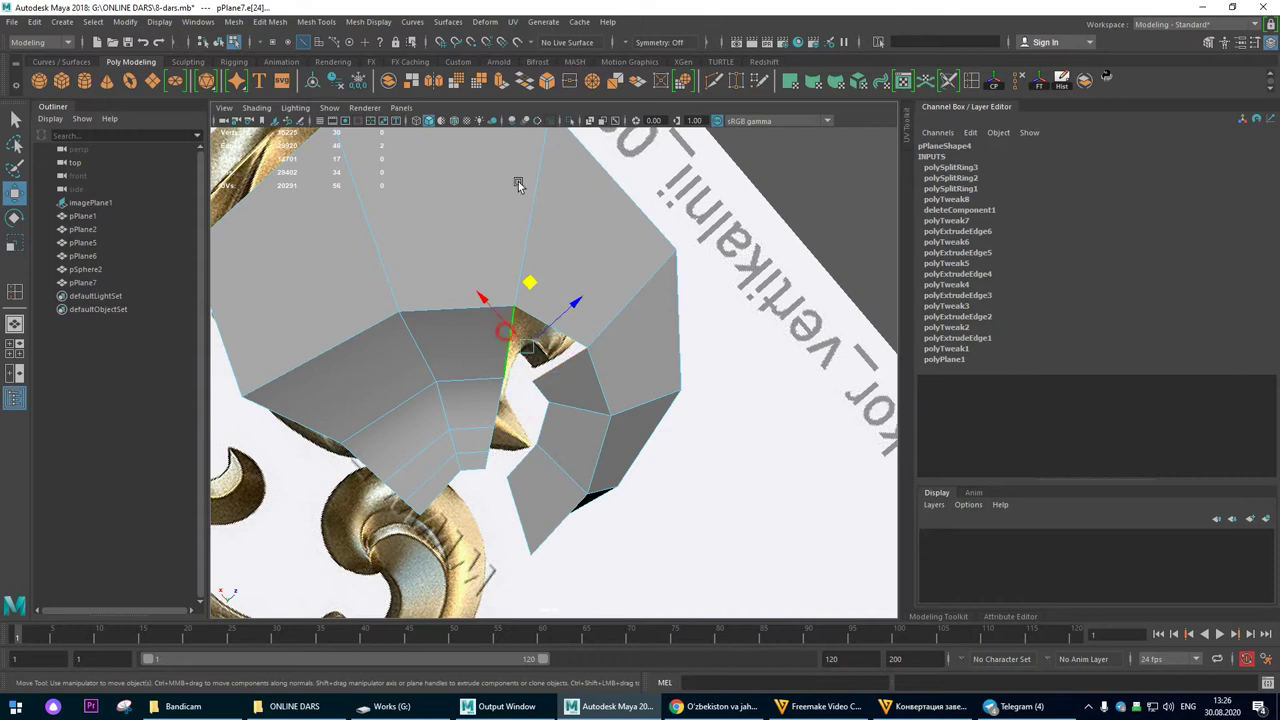
left_click(524, 80)
left_click_drag(640, 363, 583, 400, "alt")
left_click_drag(667, 449, 520, 280, "alt")
right_click_drag(600, 227, 483, 226)
left_click_drag(485, 245, 547, 240, "alt")
left_click(508, 245)
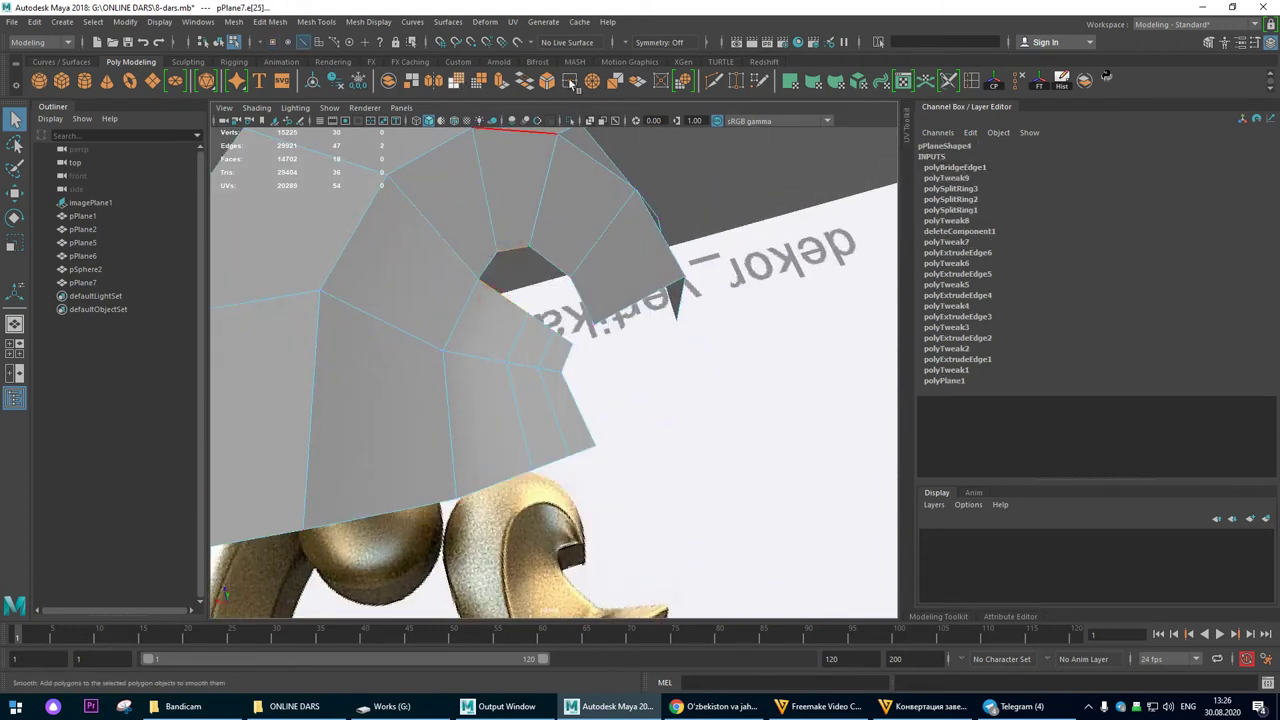
left_click(524, 85)
left_click_drag(529, 363, 545, 338, "alt")
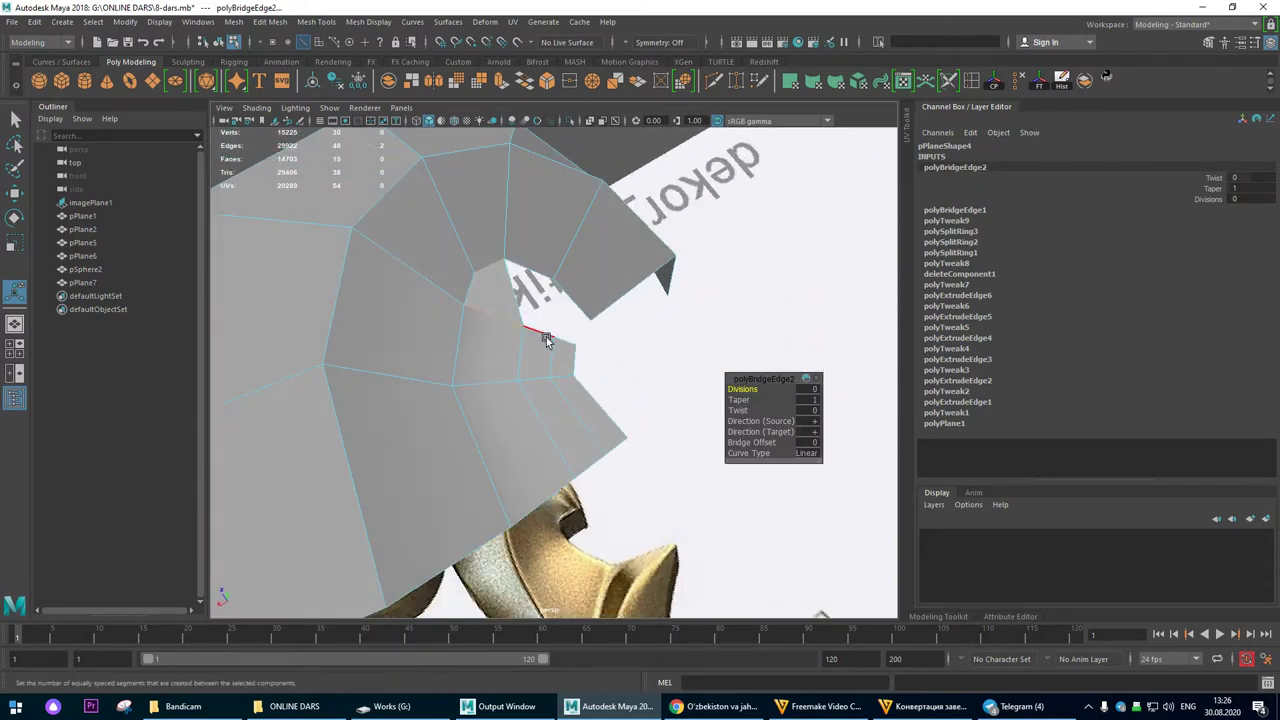
left_click(532, 274)
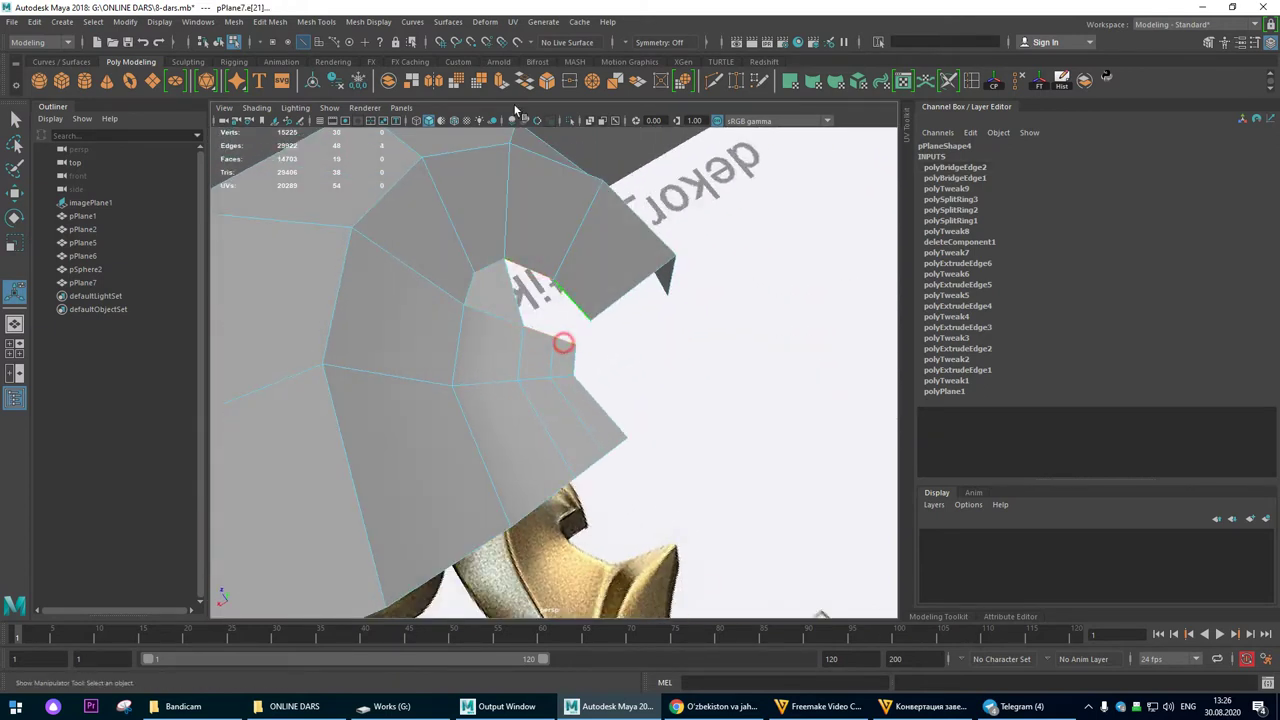
left_click_drag(523, 306, 449, 310, "alt")
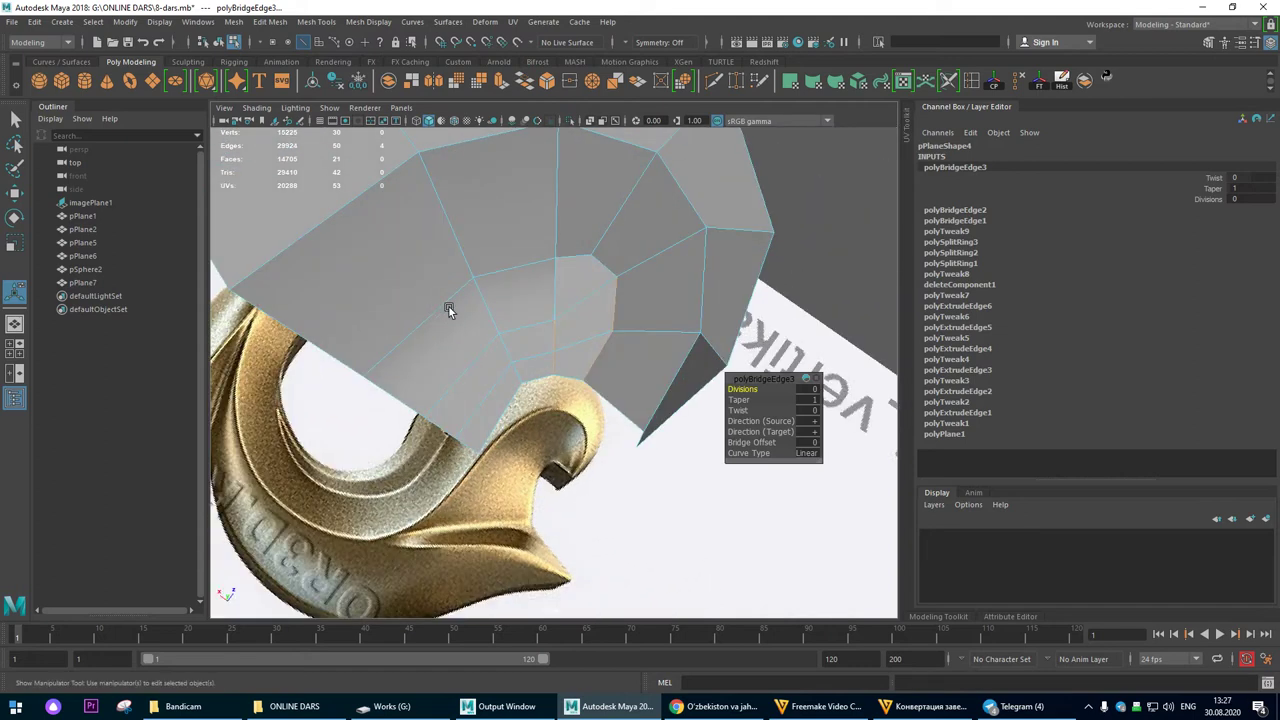
Step: Reposition the bridged inner vertices beside the stem-side edge loops, following the reference in the top view
key("w")
right_click_drag(672, 277, 520, 280)
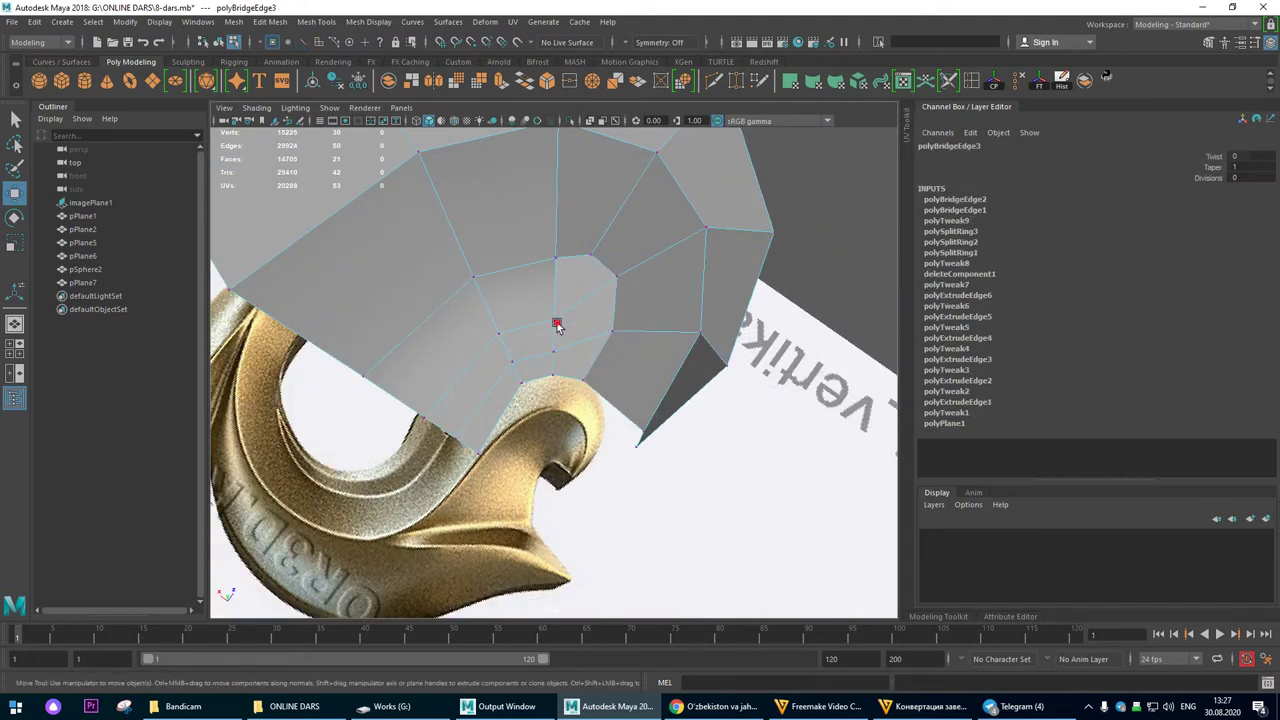
left_click(557, 324)
key("space")
key("space")
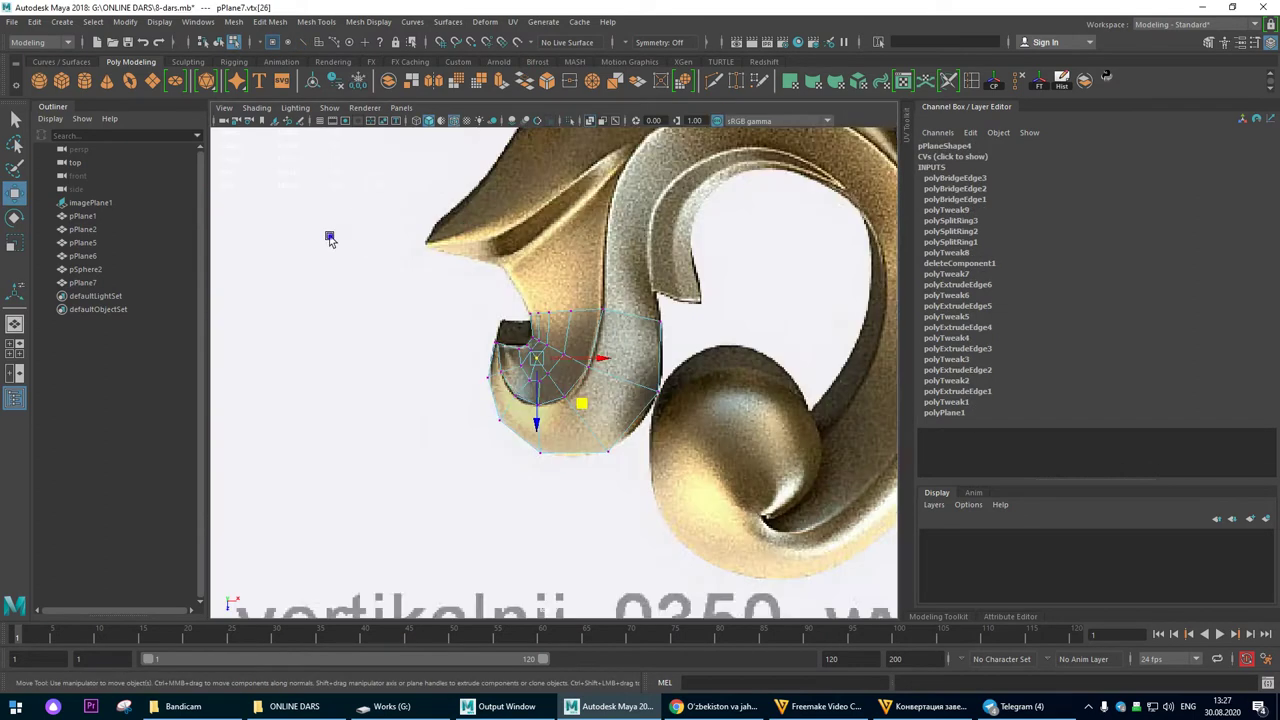
right_click_drag(329, 240, 526, 376, "alt")
middle_click_drag(520, 353, 559, 304, "alt")
left_click_drag(592, 335, 538, 323)
left_click_drag(606, 386, 614, 398)
mouse_move(638, 262)
left_mouse_down()
mouse_move(598, 288)
mouse_move(629, 273)
left_mouse_up()
left_click_drag(591, 225, 551, 262)
left_click_drag(577, 248, 580, 249)
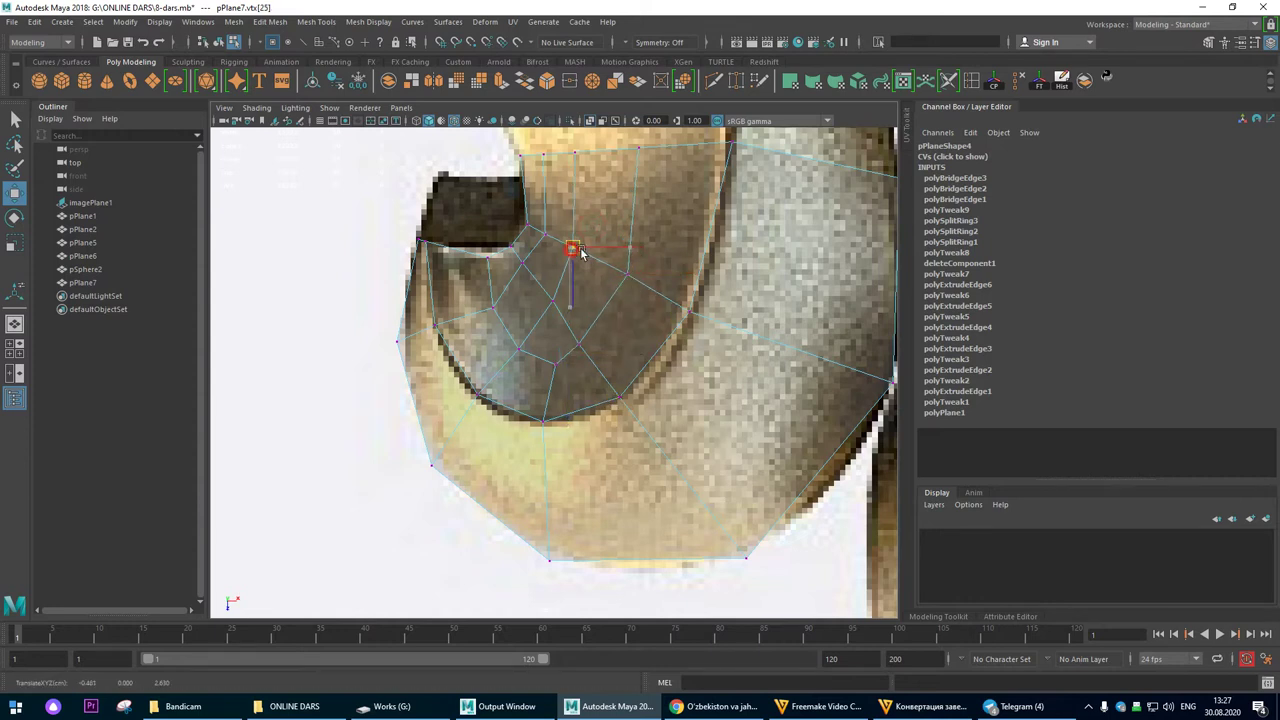
Step: Adjust the vertices in the curl's centre and along the notch edge to even out the bridged faces
left_click(553, 301)
left_click_drag(553, 302, 592, 346)
mouse_move(576, 299)
left_mouse_down()
mouse_move(548, 321)
mouse_move(564, 306)
left_mouse_up()
left_click_drag(501, 331, 532, 365)
left_click_drag(520, 351, 521, 353)
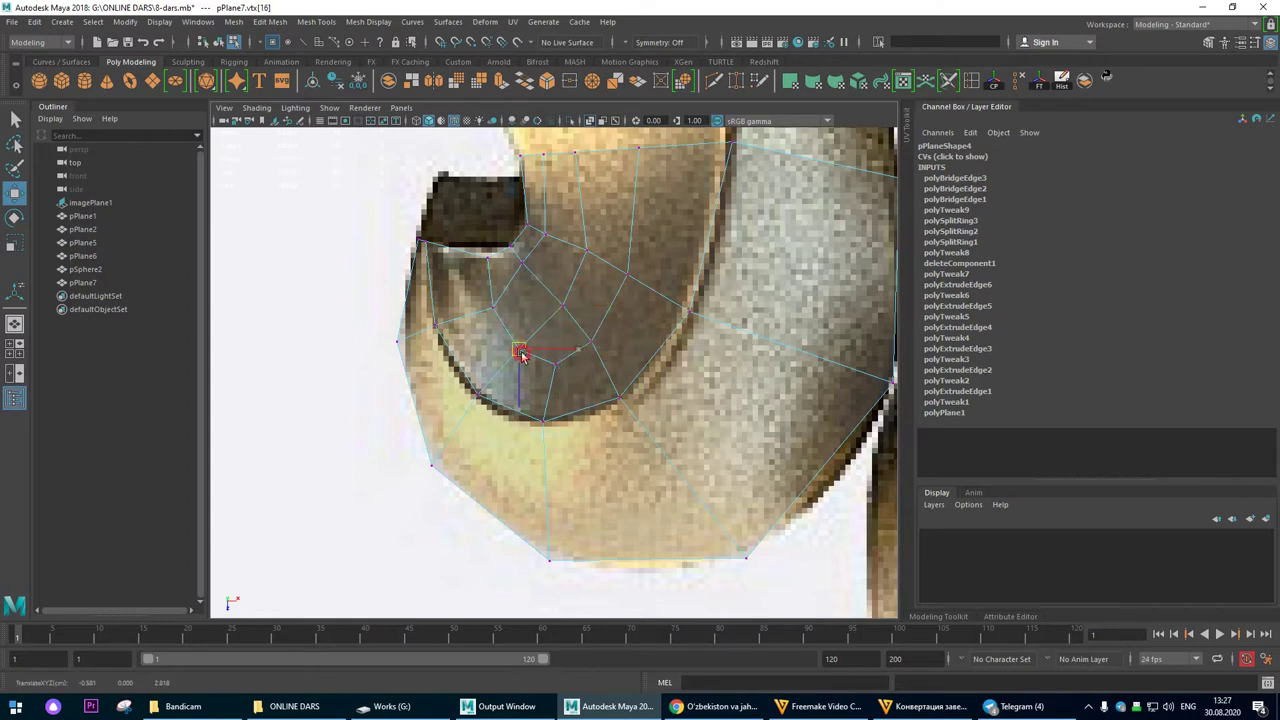
left_click(489, 307)
left_click(469, 245)
left_click_drag(469, 245, 476, 252)
left_click(510, 248)
left_click(525, 267)
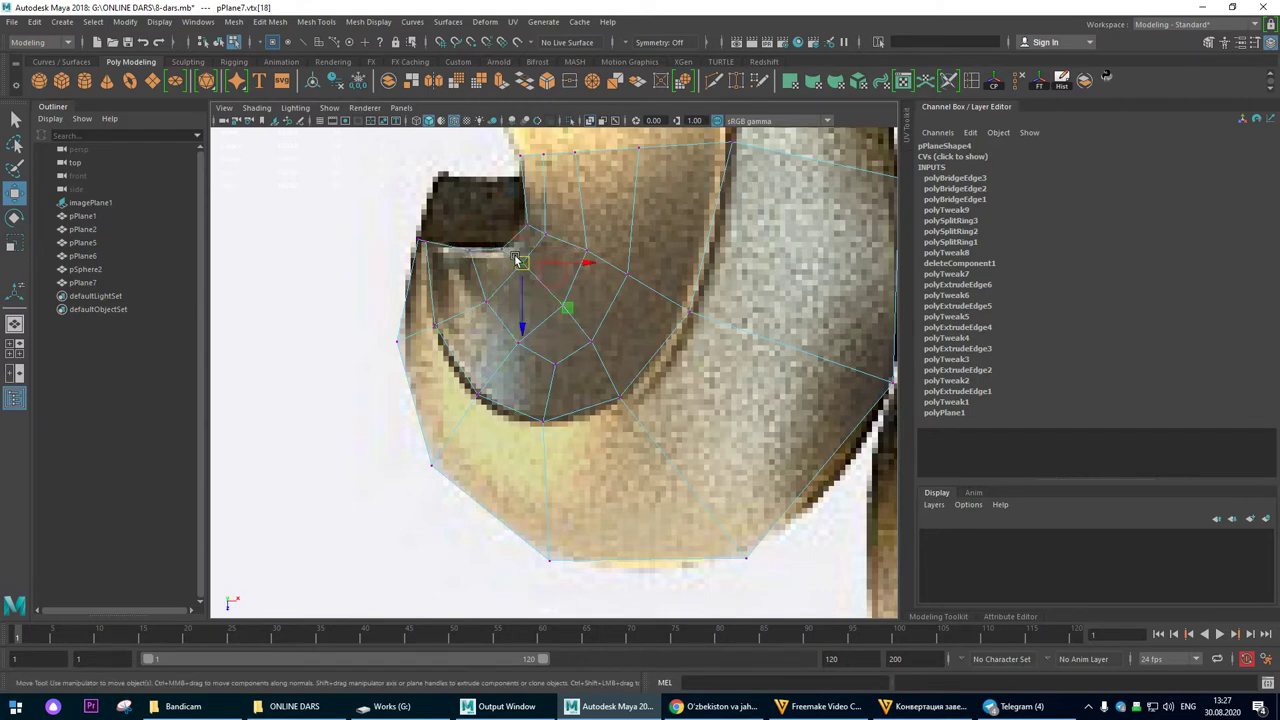
left_click(563, 308)
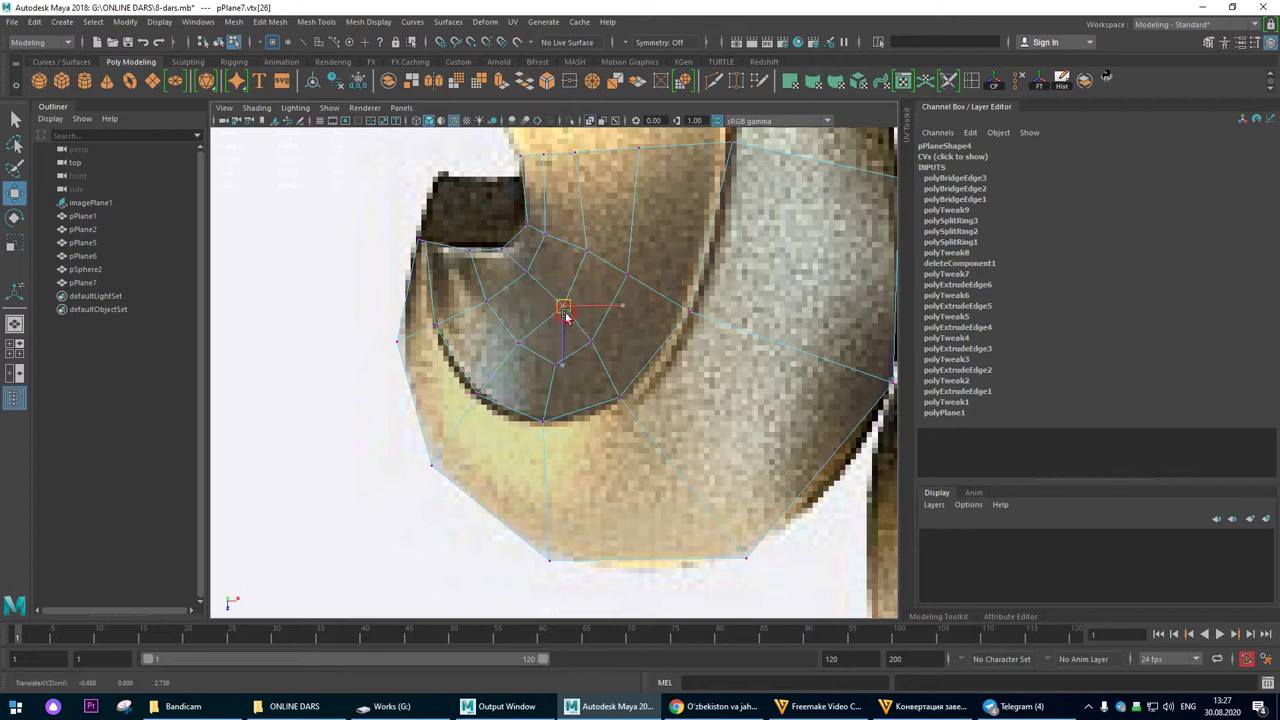
Step: Shift the stem-side edge-loop vertices and their border ends to space the loops more evenly
left_click_drag(651, 238, 628, 285)
left_click_drag(597, 217, 587, 260)
left_click(547, 237)
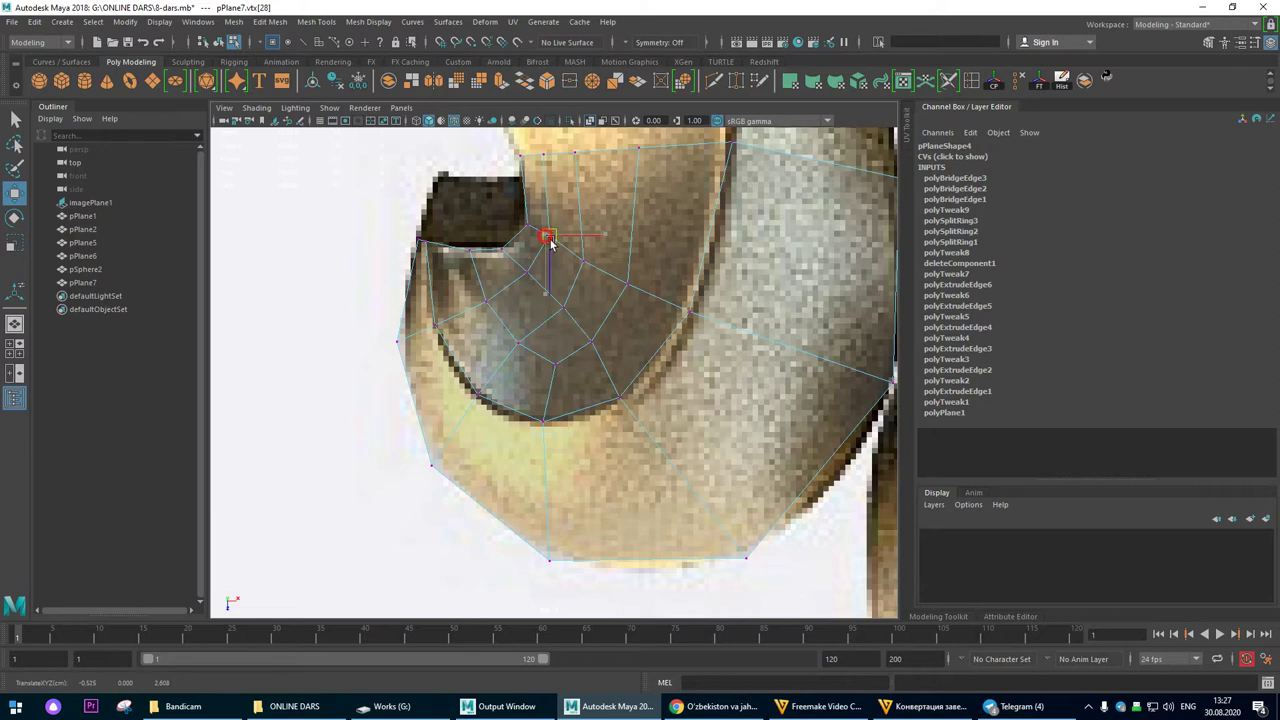
left_click(564, 153)
left_click(658, 148)
left_click(630, 285)
left_click(589, 262)
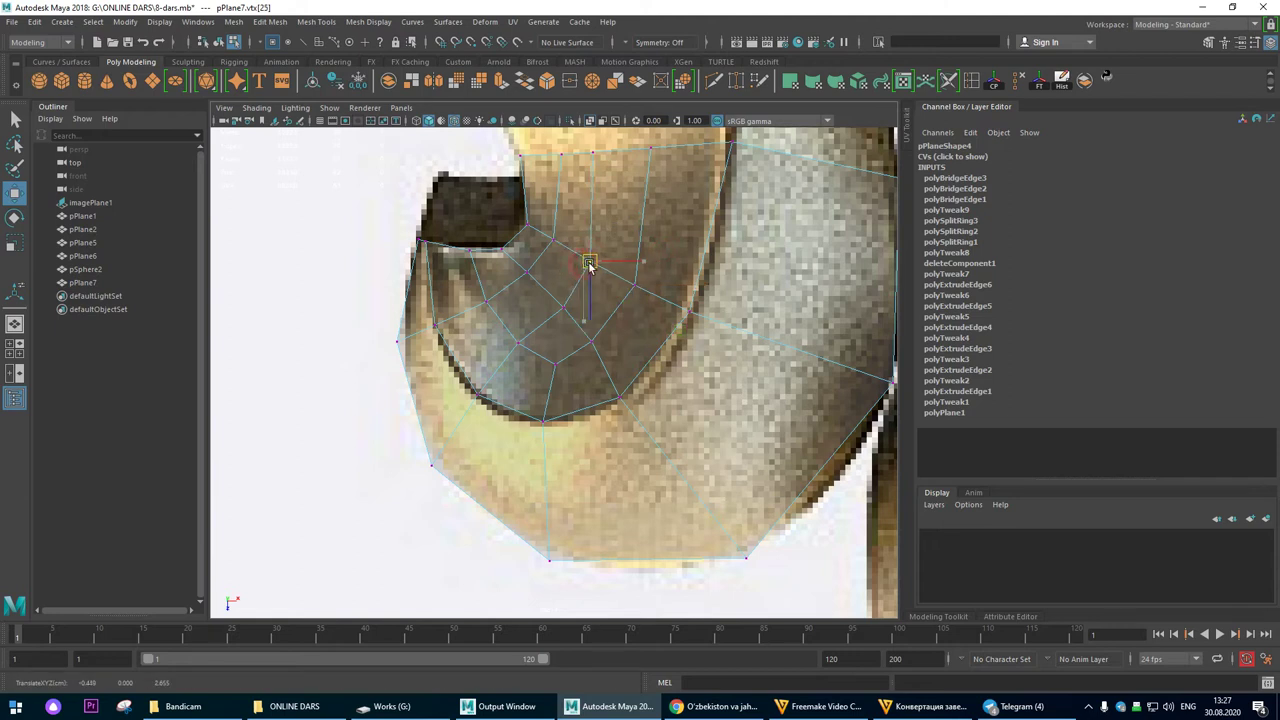
Step: Select two inner faces of the curl and examine the surface's height profile from the side
left_click(16, 324)
mouse_move(700, 391)
left_mouse_down("alt")
mouse_move(752, 379)
mouse_move(755, 339)
mouse_move(708, 391)
mouse_move(709, 354)
mouse_move(574, 266)
mouse_move(574, 240)
left_mouse_up("alt")
right_click(518, 244)
right_click_drag(518, 244, 518, 280)
left_click_drag(537, 285, 497, 254, "alt")
left_click(512, 273)
left_click(513, 319, "shift")
right_click_drag(508, 268, 600, 257, "alt")
left_click_drag(597, 240, 635, 271, "alt")
right_click_drag(635, 271, 432, 248, "alt")
left_click_drag(432, 248, 690, 217, "alt")
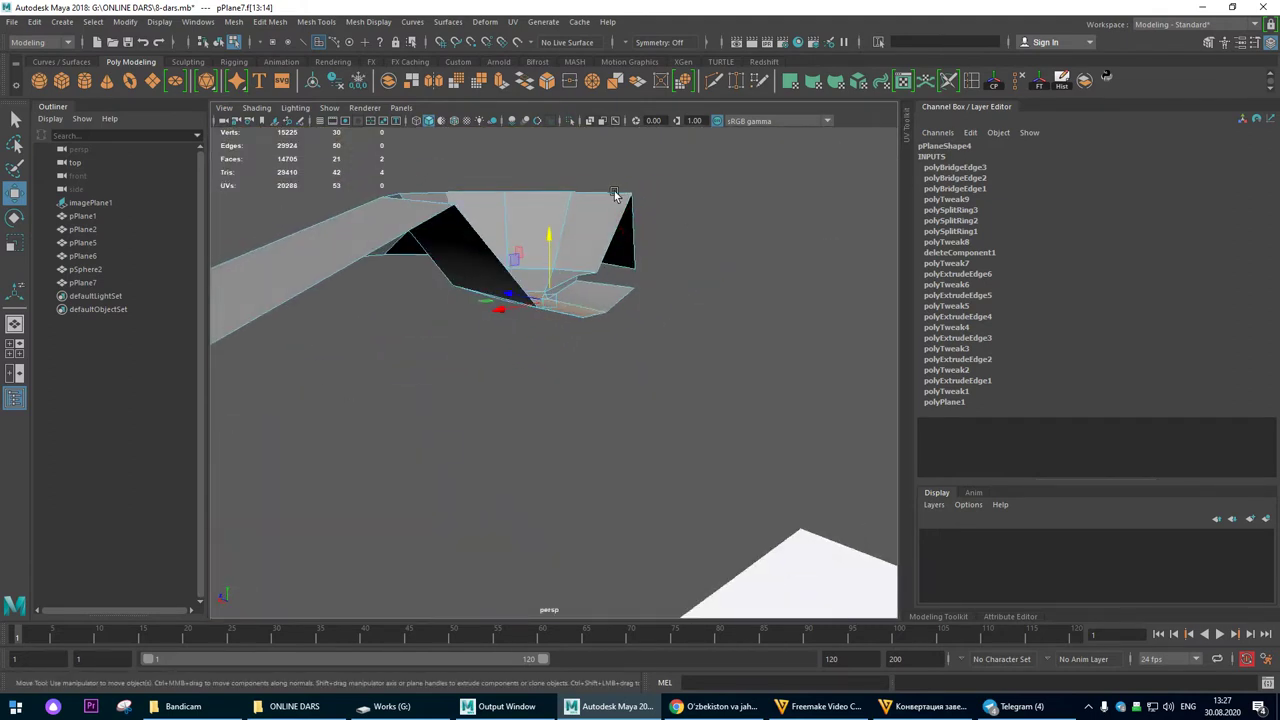
Step: Lower the ridge vertices nearest the curl's tip by graduated amounts so the ridge slopes down toward the tip
right_click_drag(605, 200, 498, 200)
left_click_drag(638, 160, 633, 215)
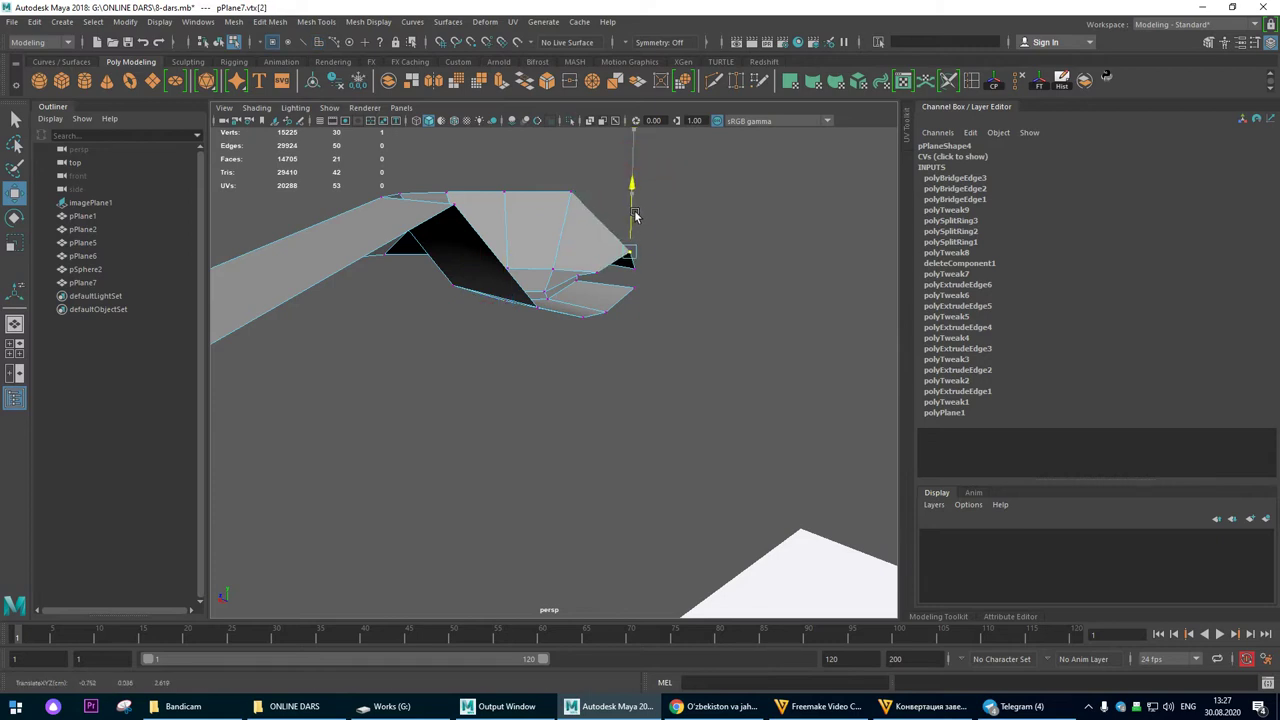
left_click_drag(587, 173, 537, 215)
middle_click_drag(700, 292, 706, 317)
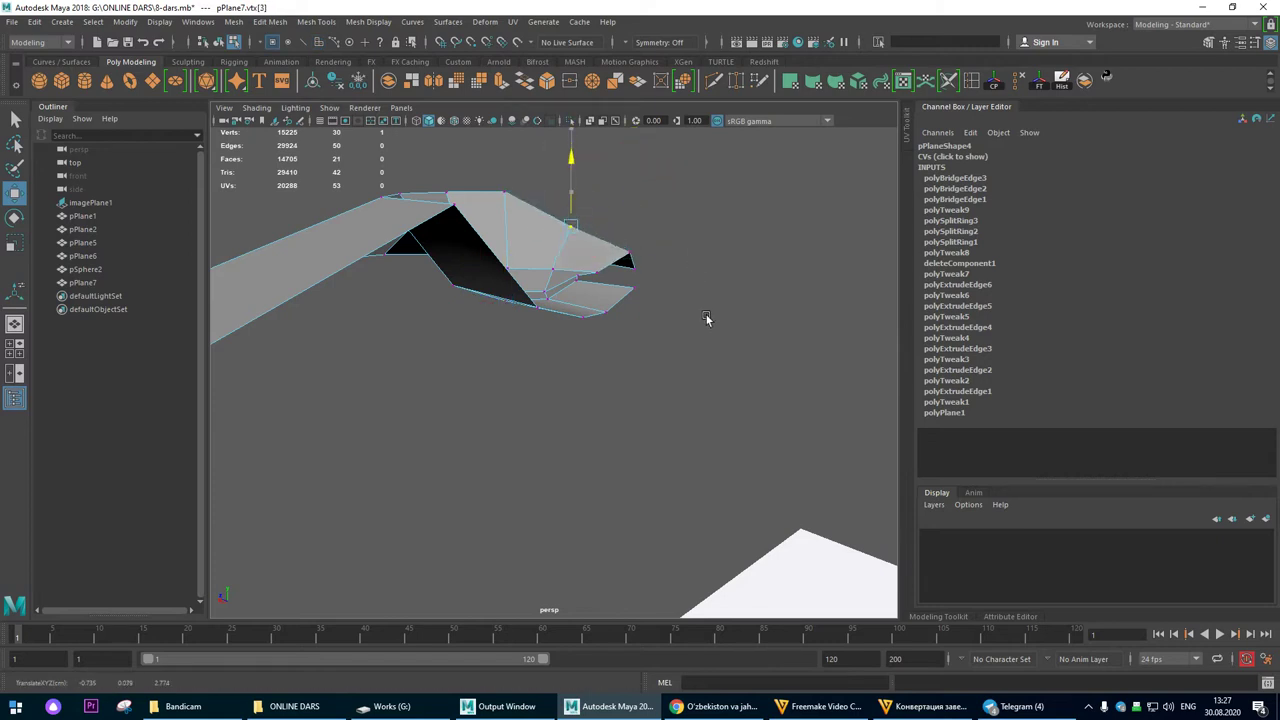
left_click_drag(520, 180, 486, 218)
middle_click_drag(672, 291, 677, 307)
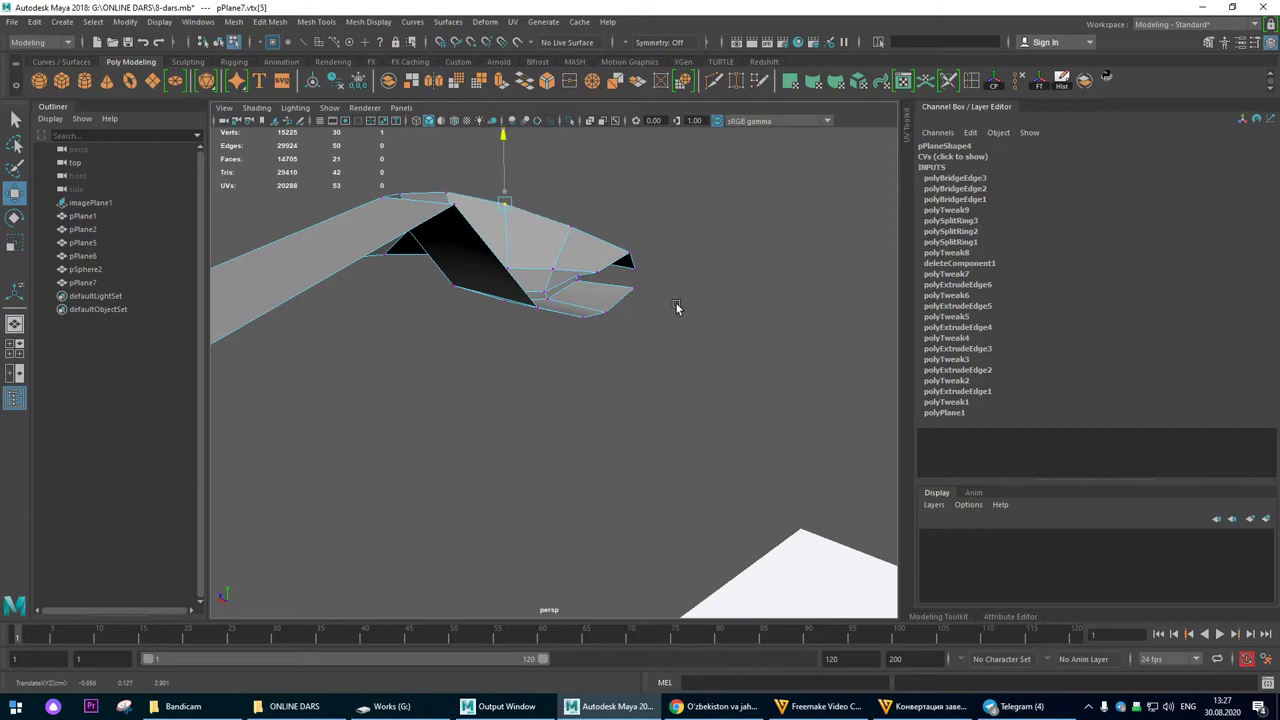
left_click_drag(527, 243, 513, 218, "alt")
middle_click_drag(678, 240, 692, 252)
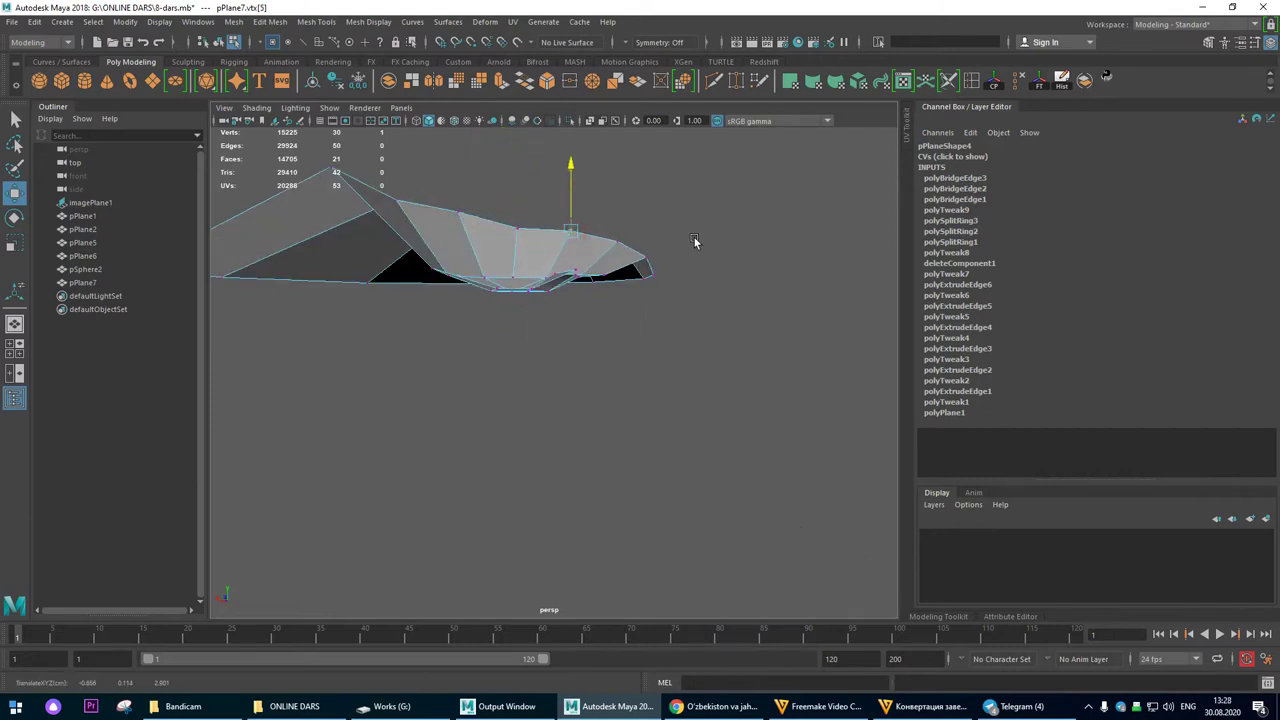
left_click(617, 243)
middle_click_drag(727, 256, 731, 261)
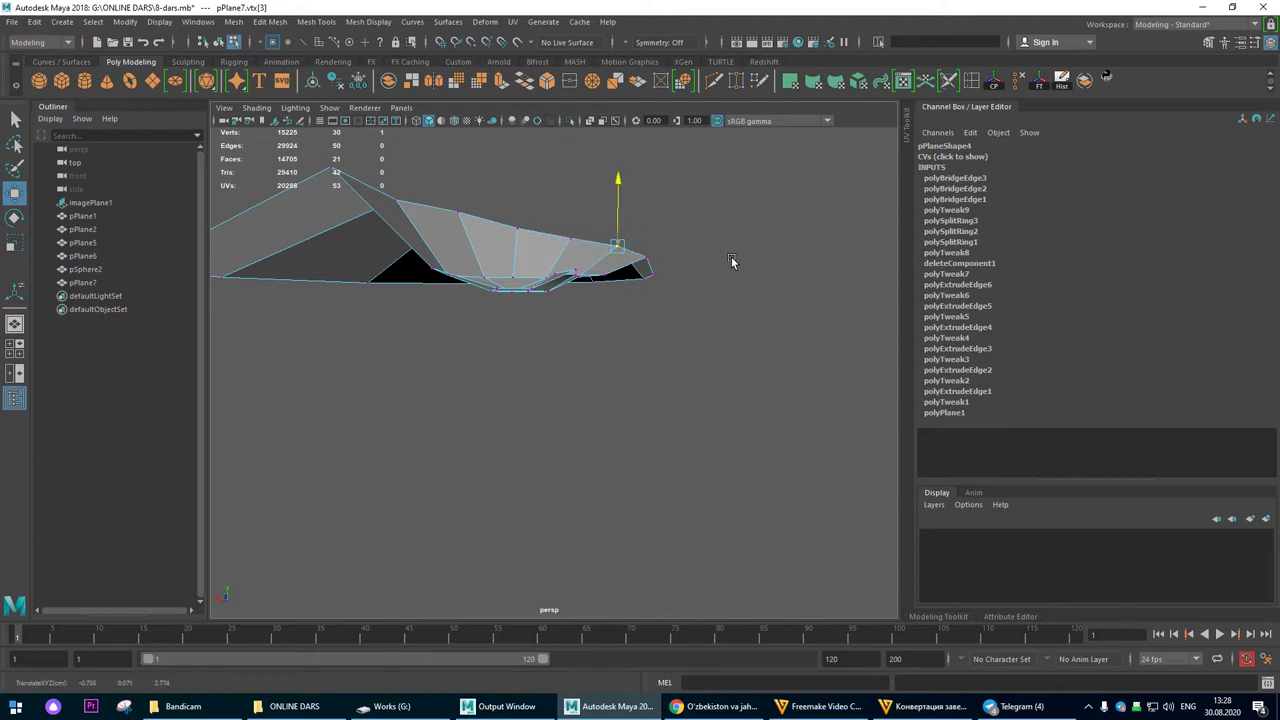
Step: Extrude the curl's outer and notch border edges downward into a side wall
left_click_drag(670, 246, 484, 250)
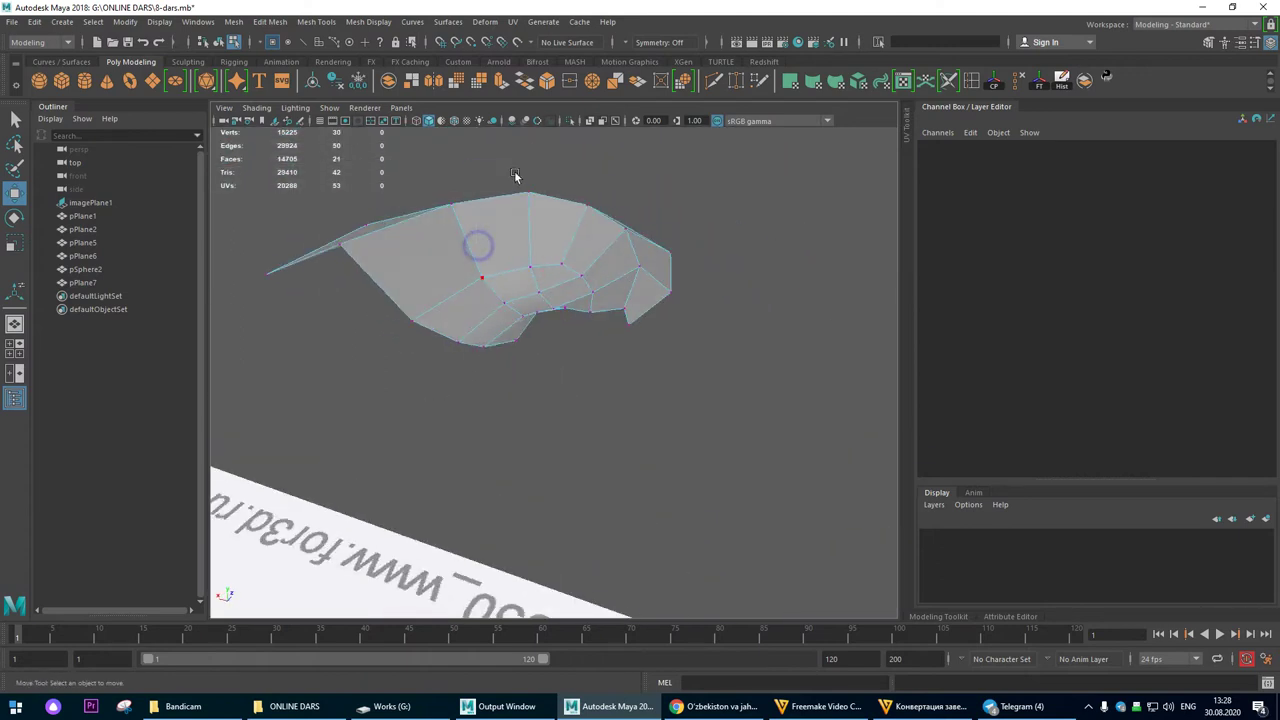
double_click(521, 320)
left_click_drag(530, 326, 393, 186, "alt")
left_click_drag(491, 294, 492, 295, "ctrl")
left_click_drag(562, 236, 562, 305, "alt")
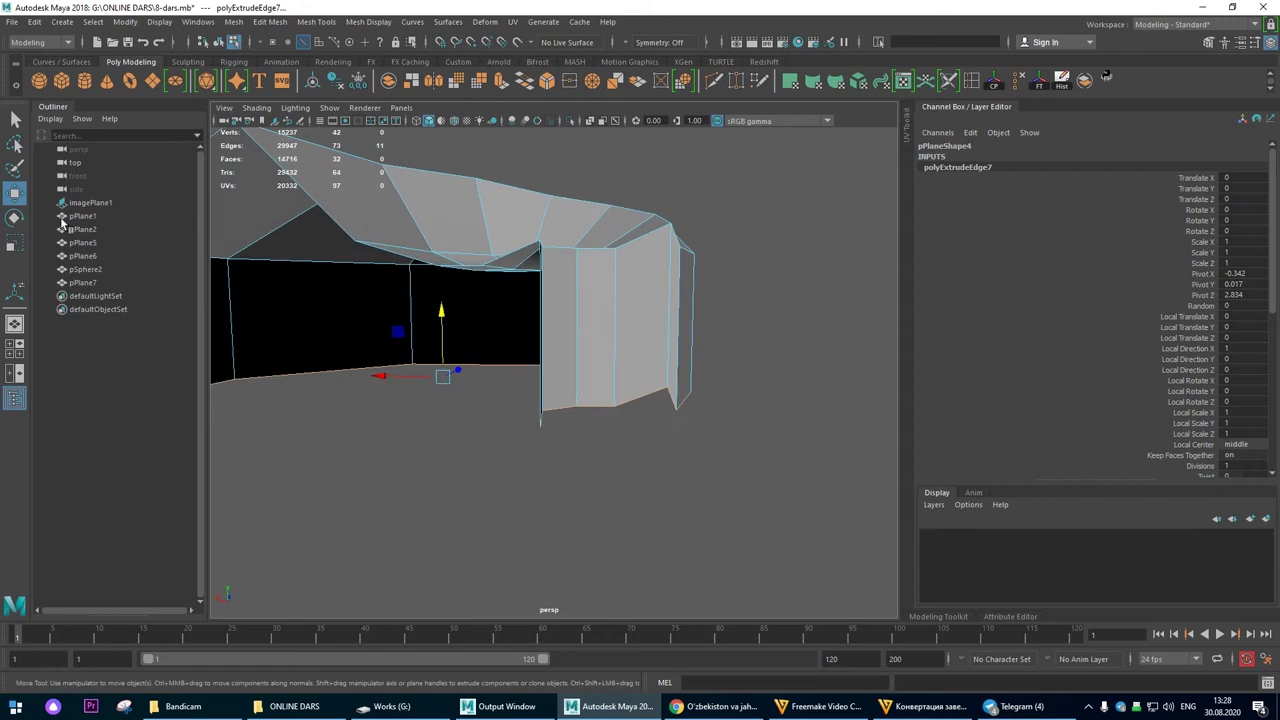
Step: Scale the side wall's lower border edges vertically to level them, and adjust their height
left_click(15, 242)
left_click_drag(444, 348, 577, 386)
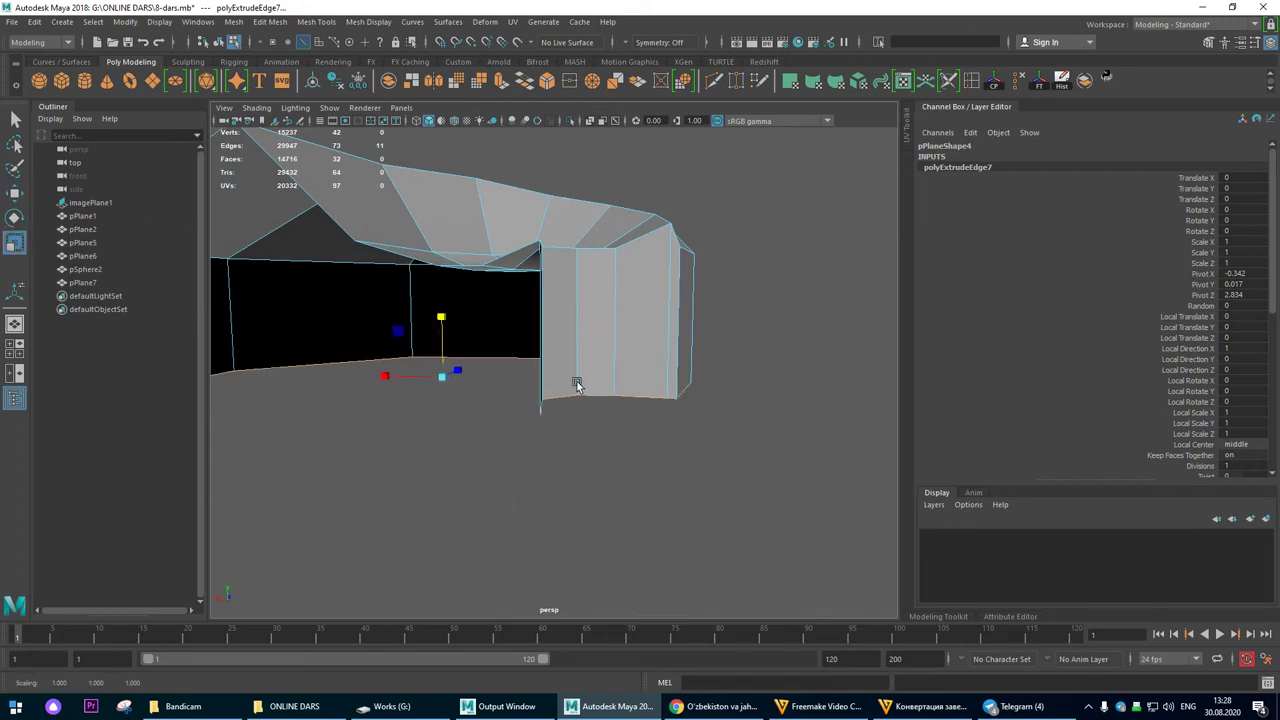
key("w")
left_click_drag(443, 308, 444, 338)
Step: Examine the curl's inner faces, ridge and new side wall from several angles
left_click_drag(519, 311, 581, 346, "alt")
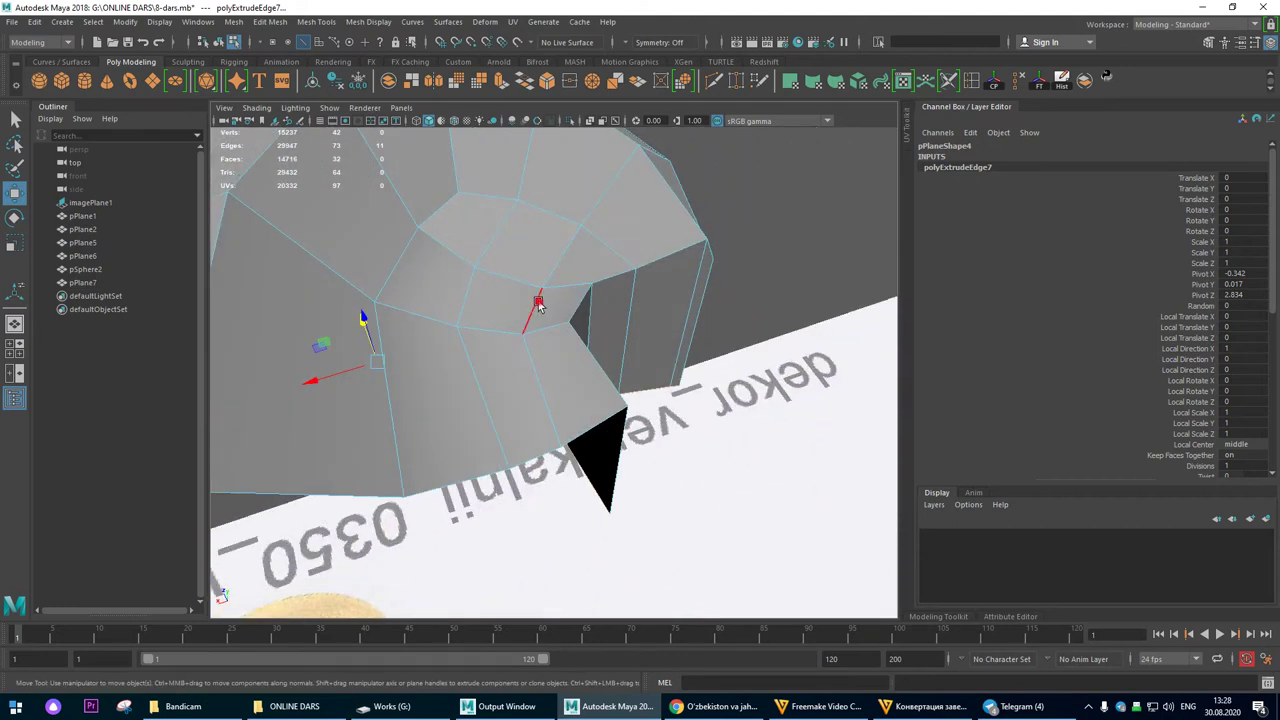
left_click(538, 304)
left_click_drag(538, 304, 630, 360, "alt")
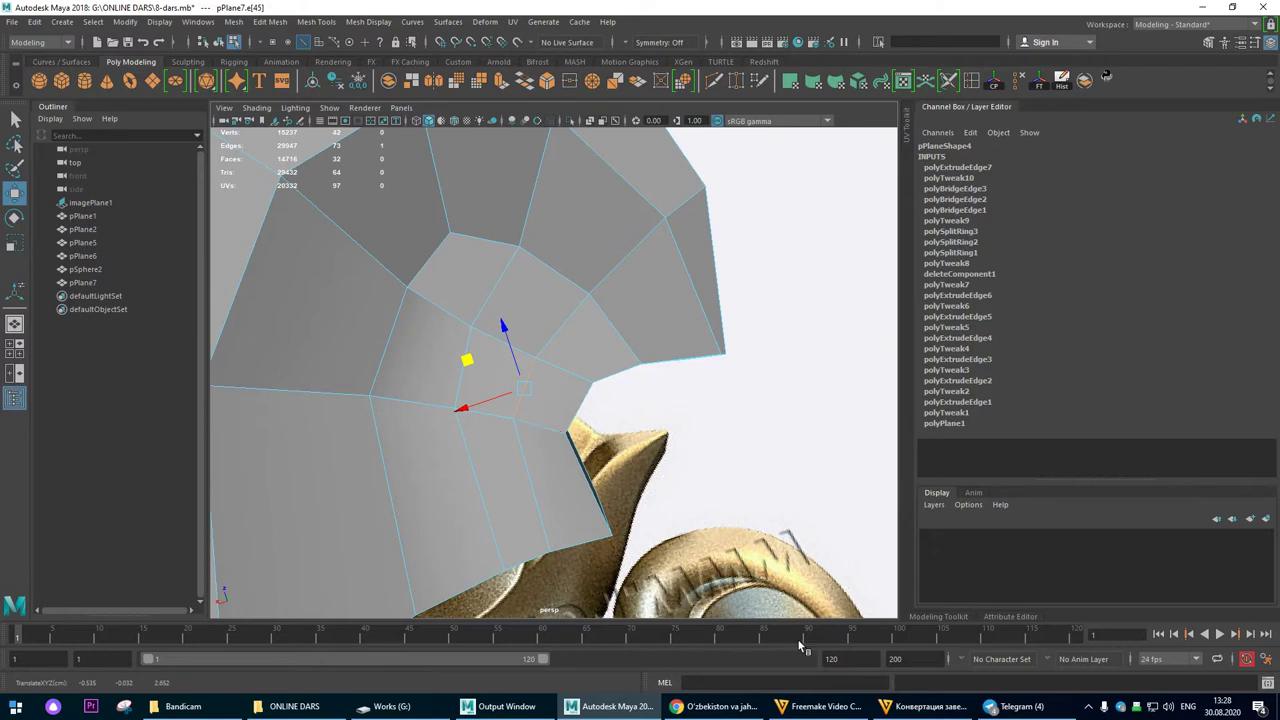
mouse_move(745, 6)
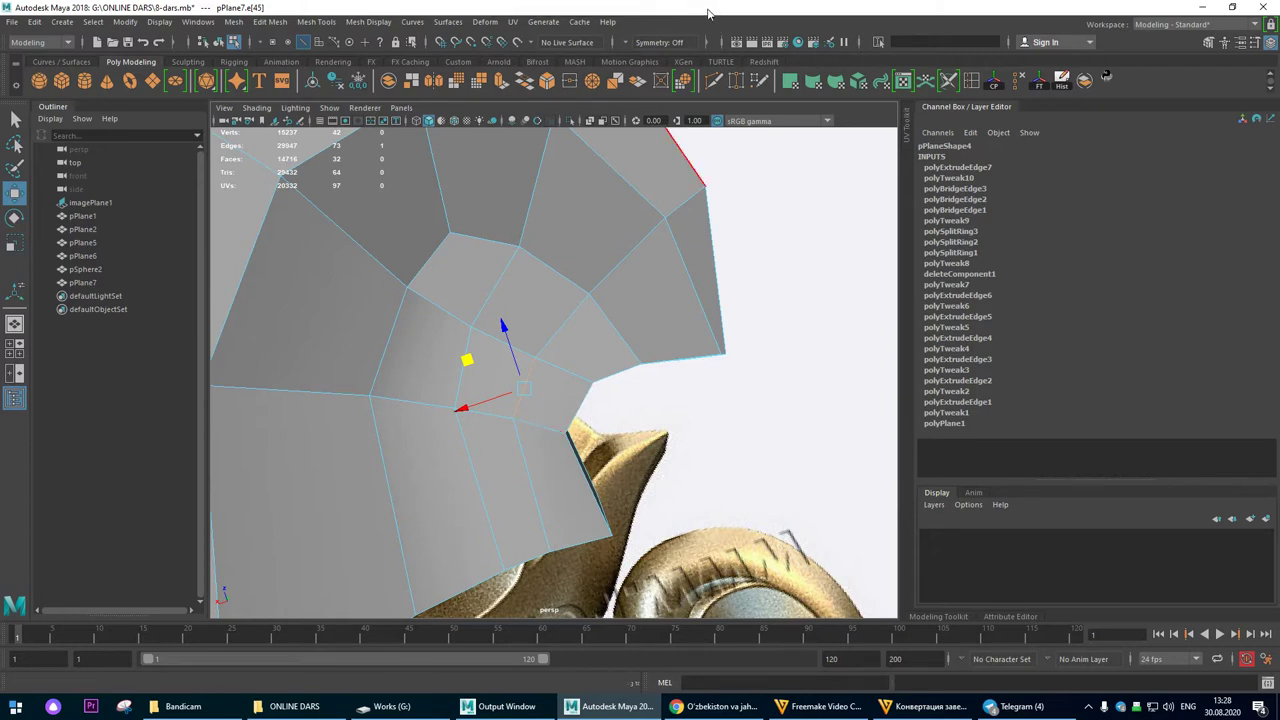
left_click_drag(646, 340, 585, 432, "alt")
left_click(686, 337)
right_click_drag(611, 428, 482, 311, "alt")
left_click_drag(482, 311, 491, 291, "alt")
right_click_drag(491, 291, 497, 366, "alt")
left_click(475, 363)
Step: Insert supporting edge loops beside the ridge and just below the side wall's upper rim, previewing the smoothed surface
double_click(397, 294)
left_click_drag(591, 289, 657, 285, "alt")
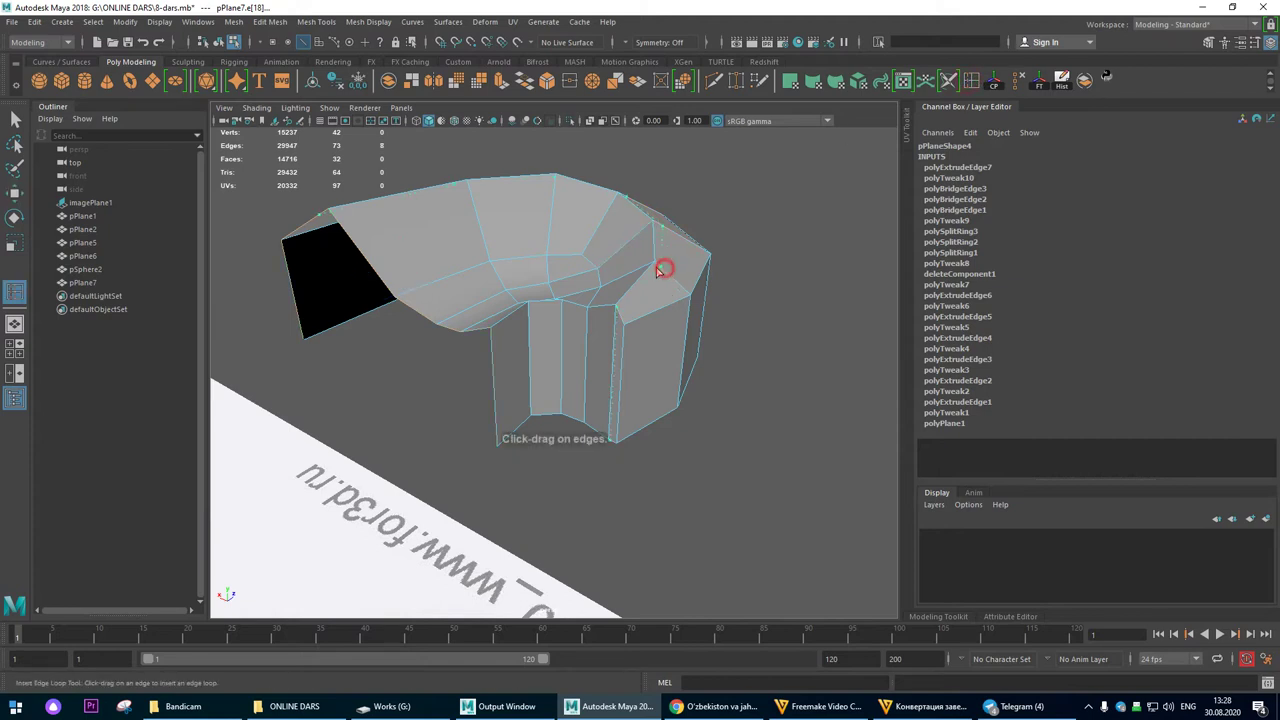
left_click(653, 271)
key("3")
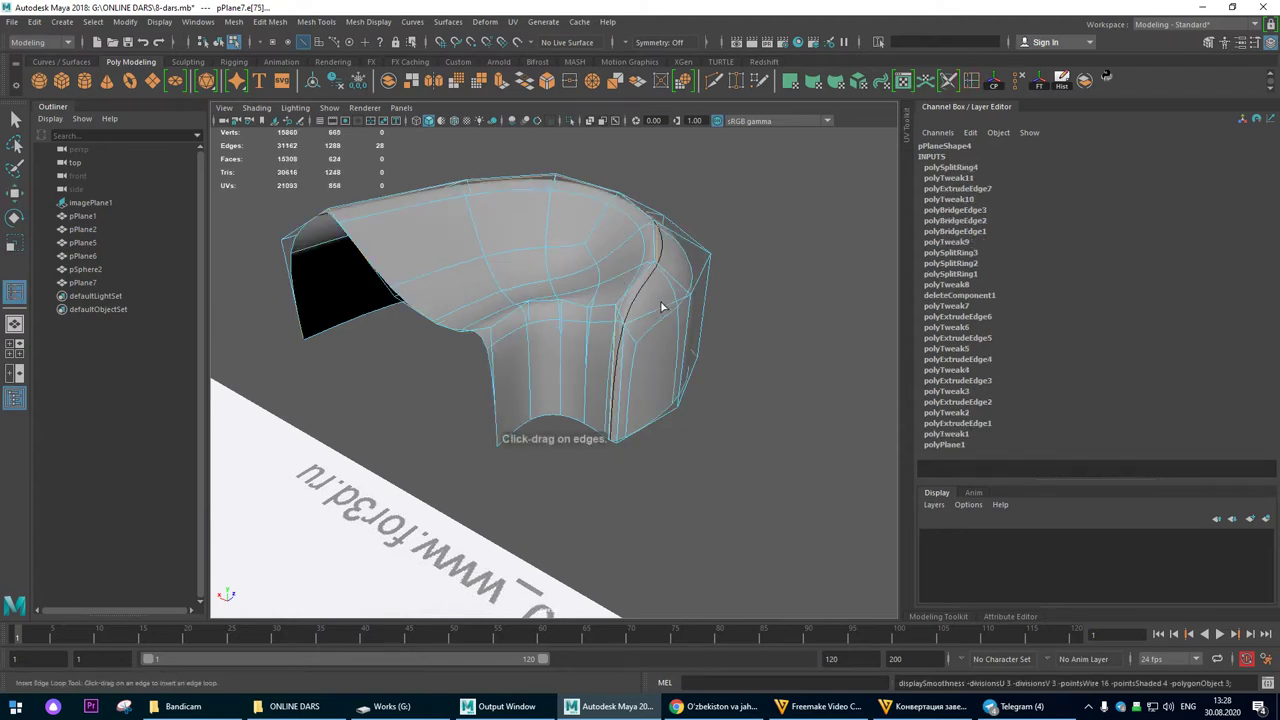
key("1")
left_click_drag(616, 324, 579, 352)
key("3")
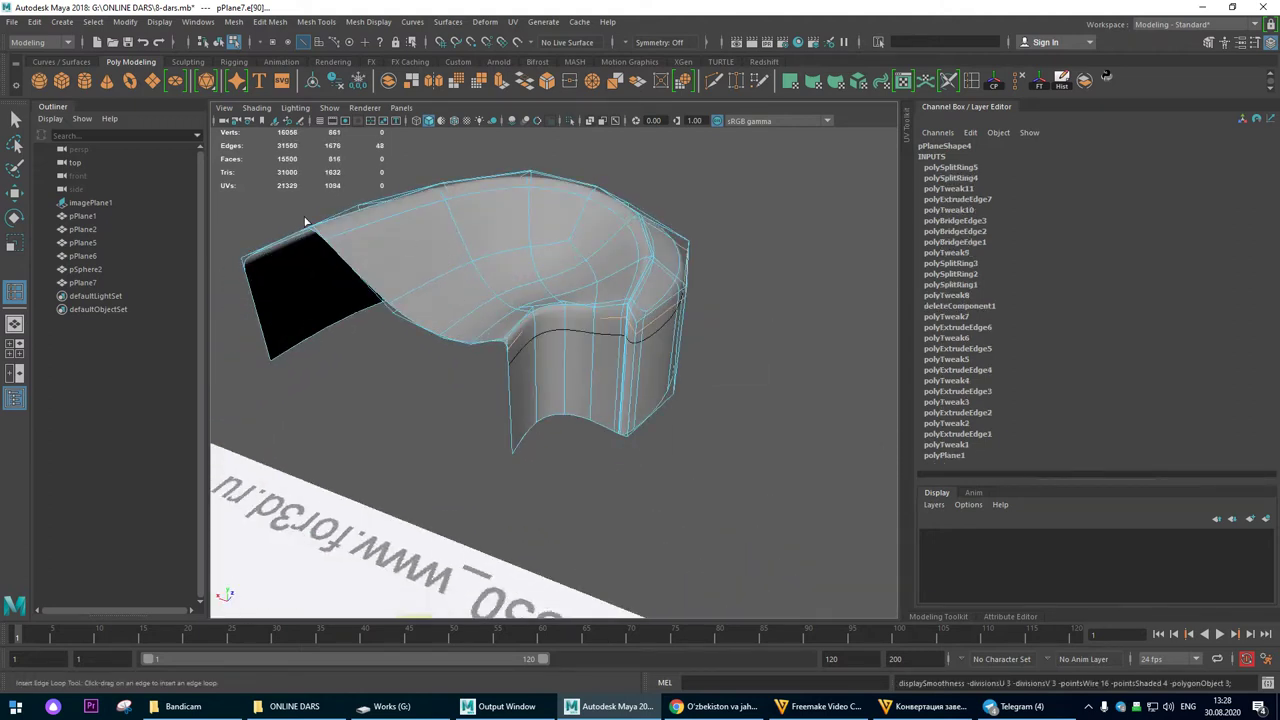
Step: Return to object selection and delete the curl mesh's construction history
left_click(15, 195)
right_click_drag(450, 223, 514, 204)
left_click(728, 176)
left_click_drag(730, 200, 547, 290, "alt")
left_click(546, 288)
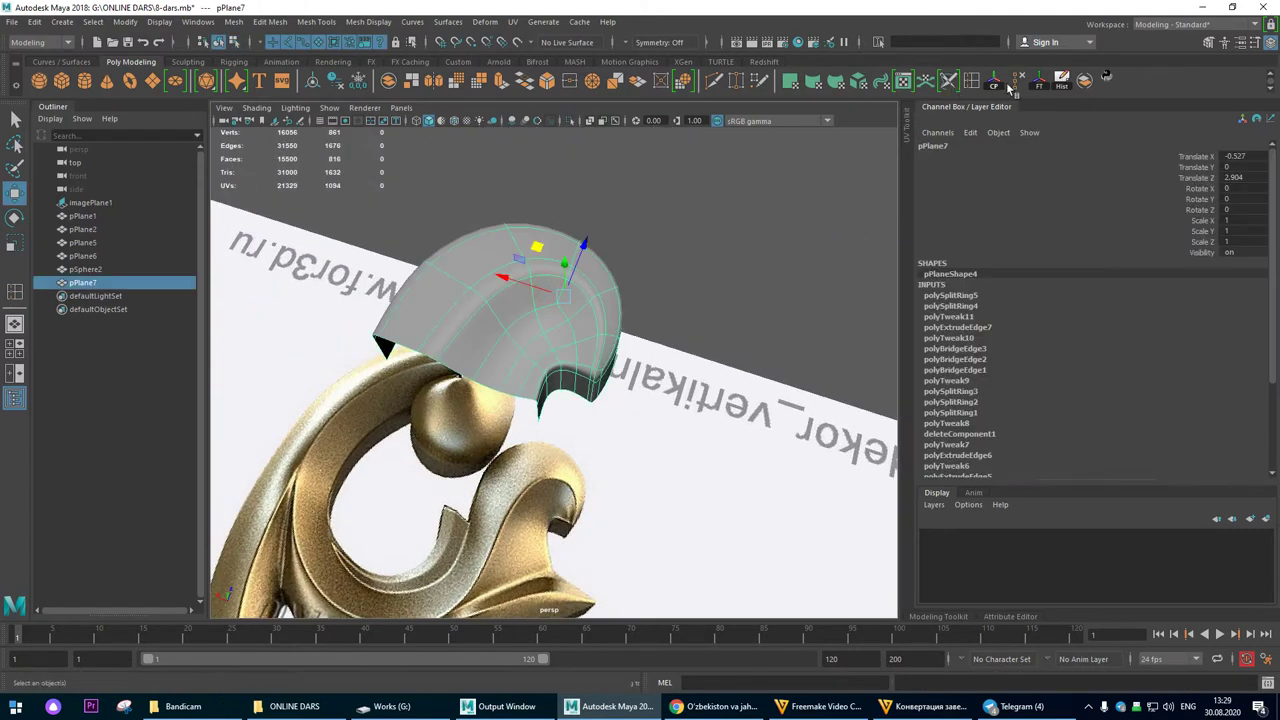
left_click(1067, 84)
left_click_drag(674, 223, 682, 195, "alt")
left_click(720, 209)
left_click_drag(684, 372, 600, 314, "alt")
left_click(600, 314)
Step: Align the vertices along the notch's inner edge with the reference outline in the top view
key("space")
key("space")
right_click_drag(422, 236, 537, 271, "alt")
middle_click_drag(537, 271, 586, 363, "alt")
scroll(585, 363, "up", 3)
key("F9")
left_click(594, 271)
left_click(561, 313)
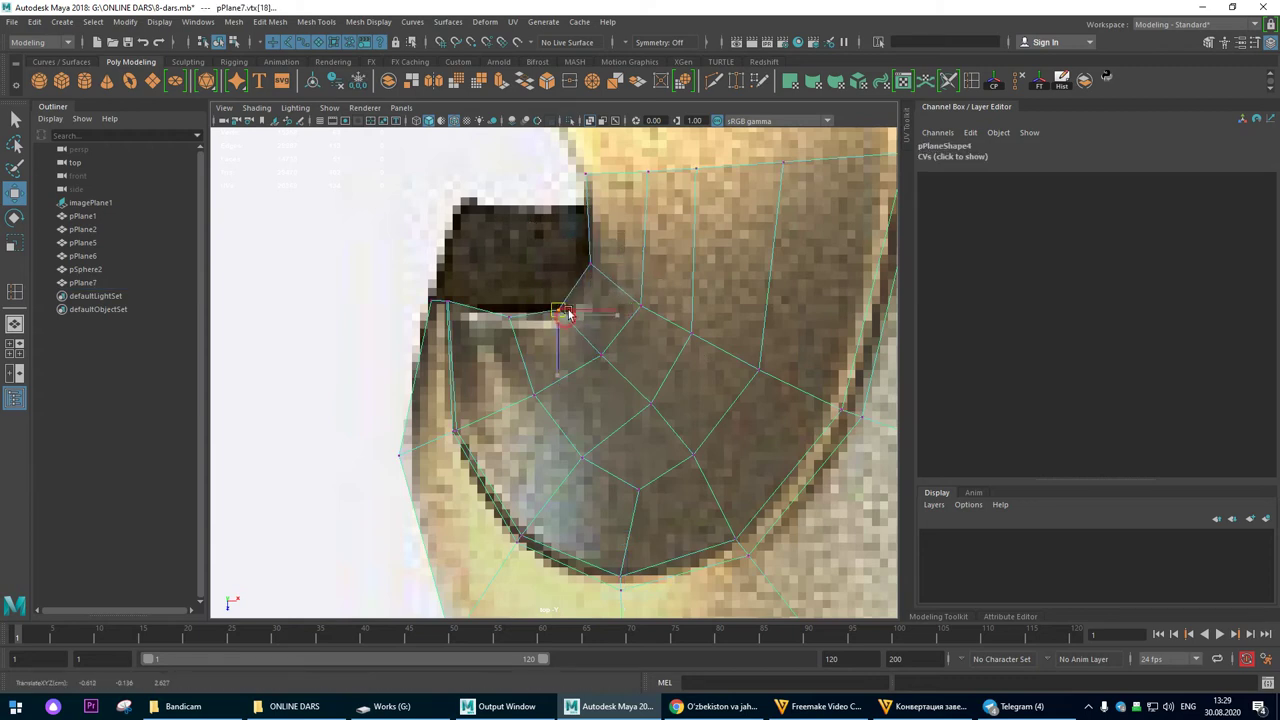
mouse_move(523, 294)
left_mouse_down()
mouse_move(489, 333)
mouse_move(508, 308)
left_mouse_up()
Step: Reposition the outer vertices at the curl's tip to follow the reference outline beside the notch
right_click_drag(562, 325, 526, 415, "alt")
left_click(478, 418)
left_click(430, 440)
left_click(455, 323)
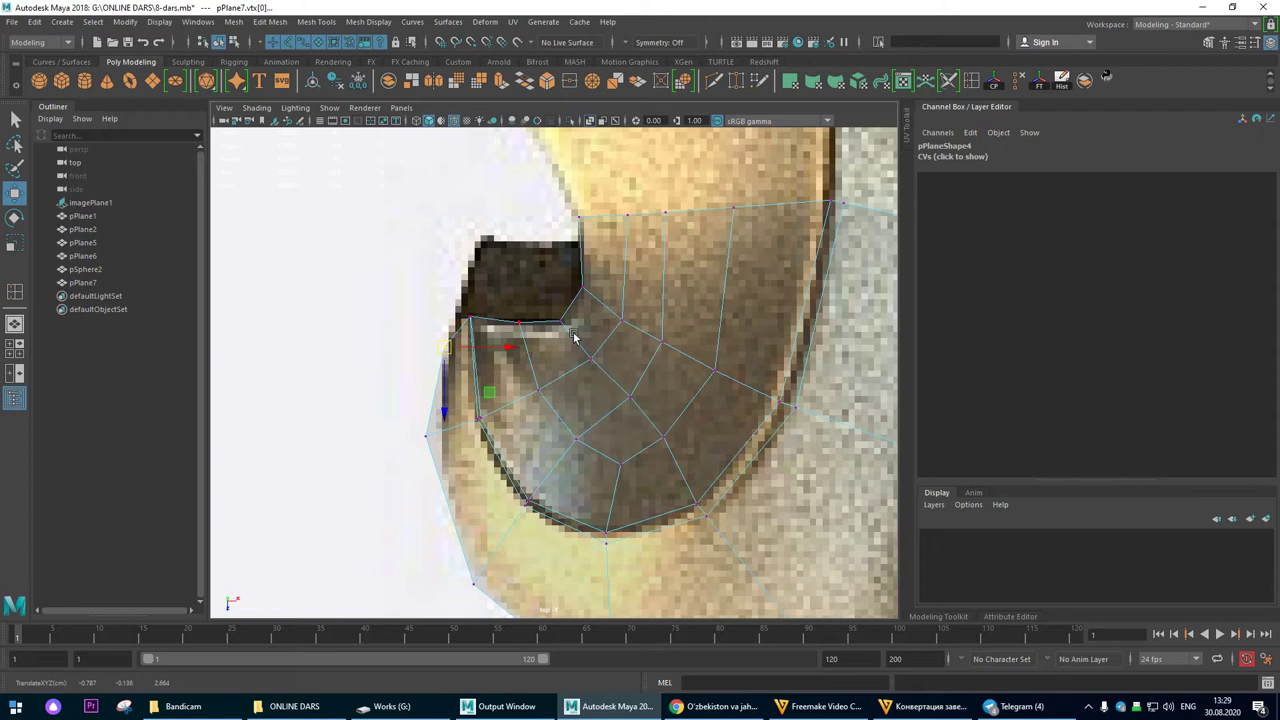
Step: Extrude the curl's open end edges up along the stem and align the new outer vertex with the reference edge
scroll(580, 338, "down", 5)
middle_click_drag(724, 318, 659, 284, "alt")
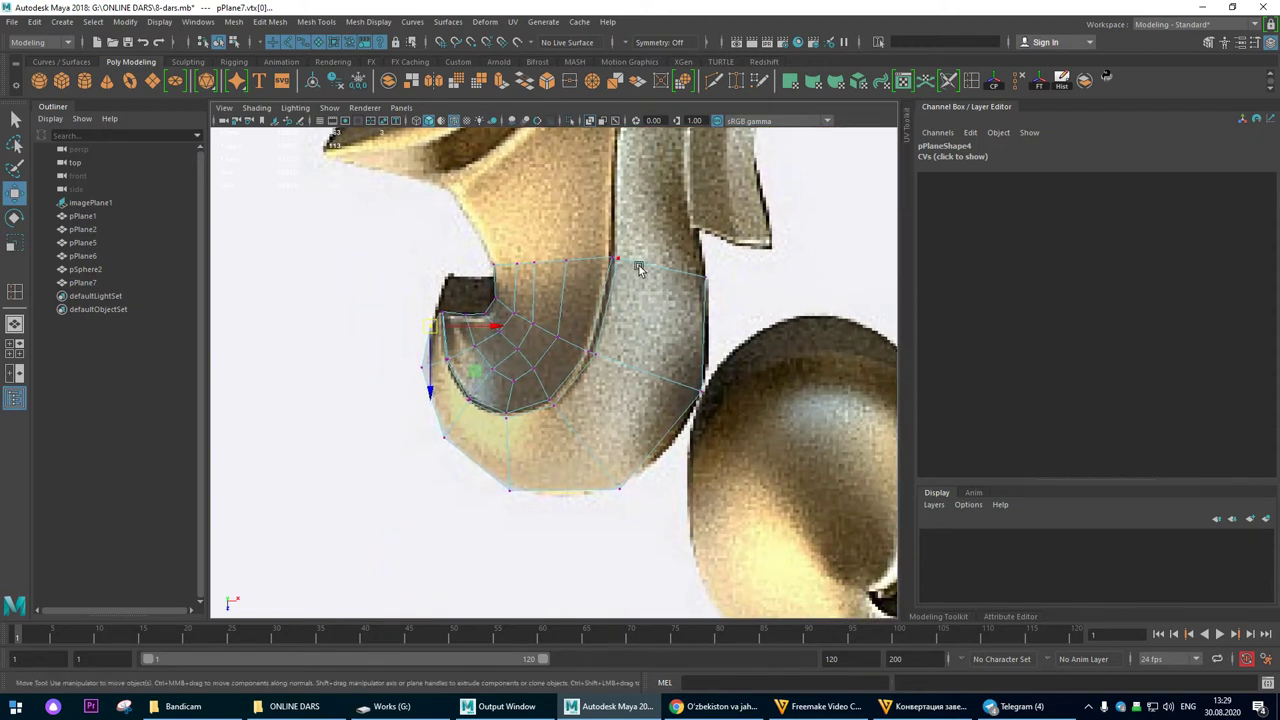
right_click_drag(639, 268, 634, 236)
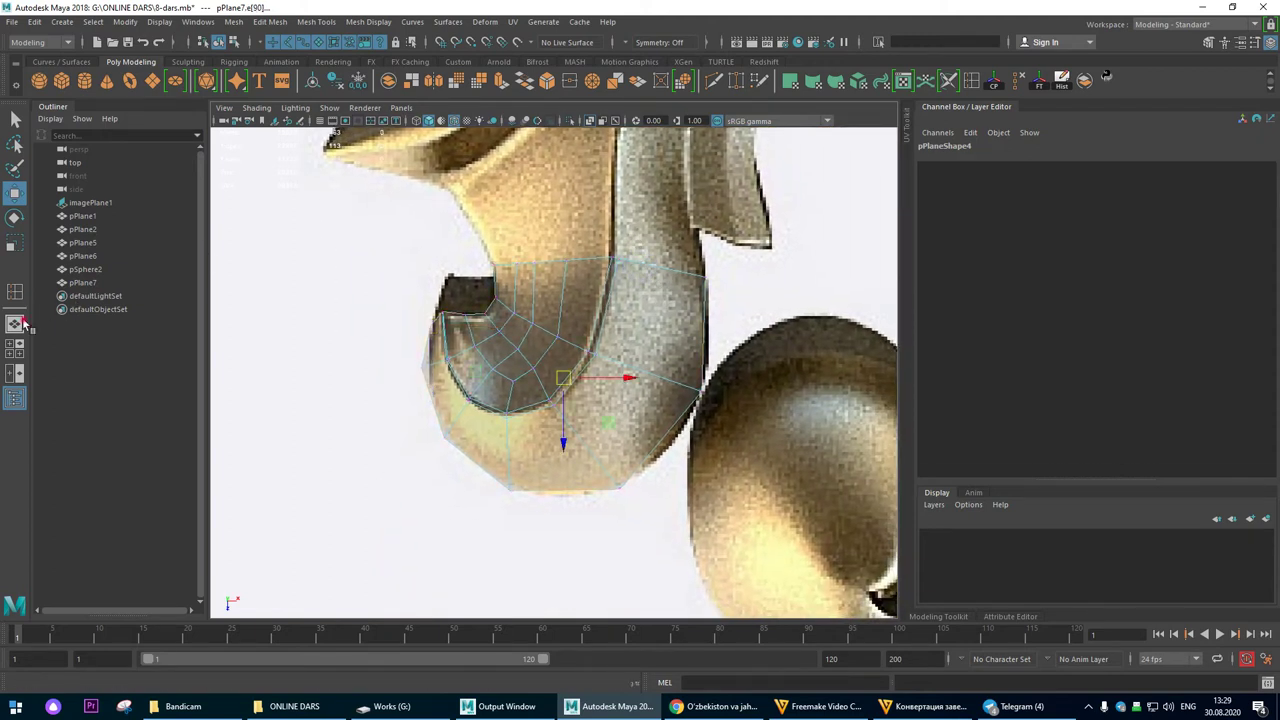
left_click(23, 322)
left_click_drag(589, 366, 603, 334, "alt")
mouse_move(580, 390)
left_mouse_down("alt")
mouse_move(494, 403)
mouse_move(495, 388)
left_mouse_up("alt")
left_click(494, 388)
left_click_drag(480, 296, 454, 322, "alt")
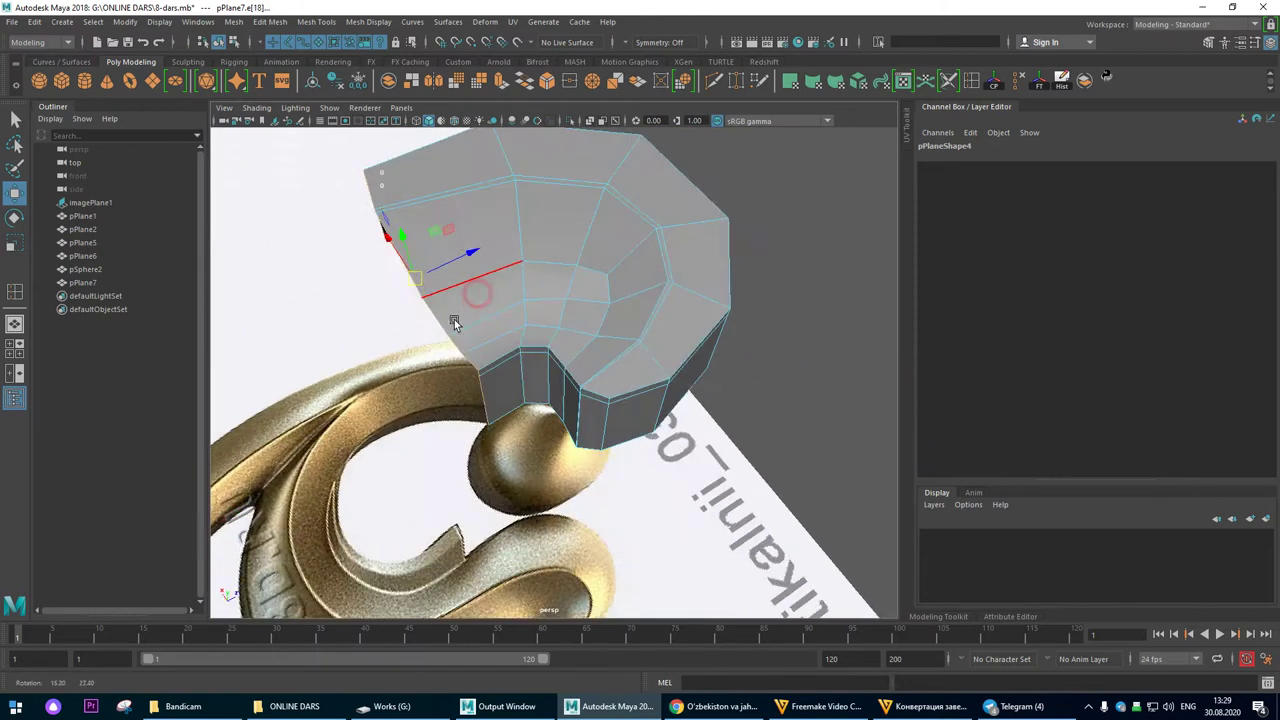
key("space")
key("space")
scroll(714, 266, "up", 5)
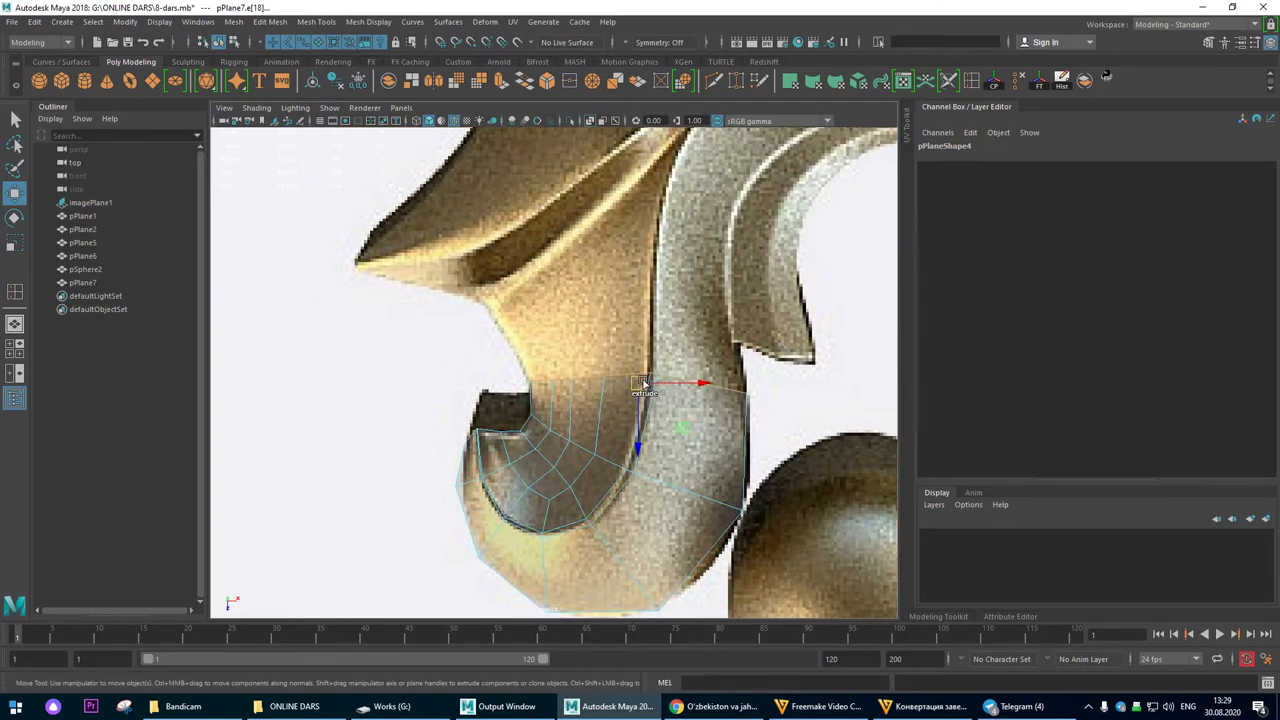
left_click_drag(643, 383, 643, 264, "shift")
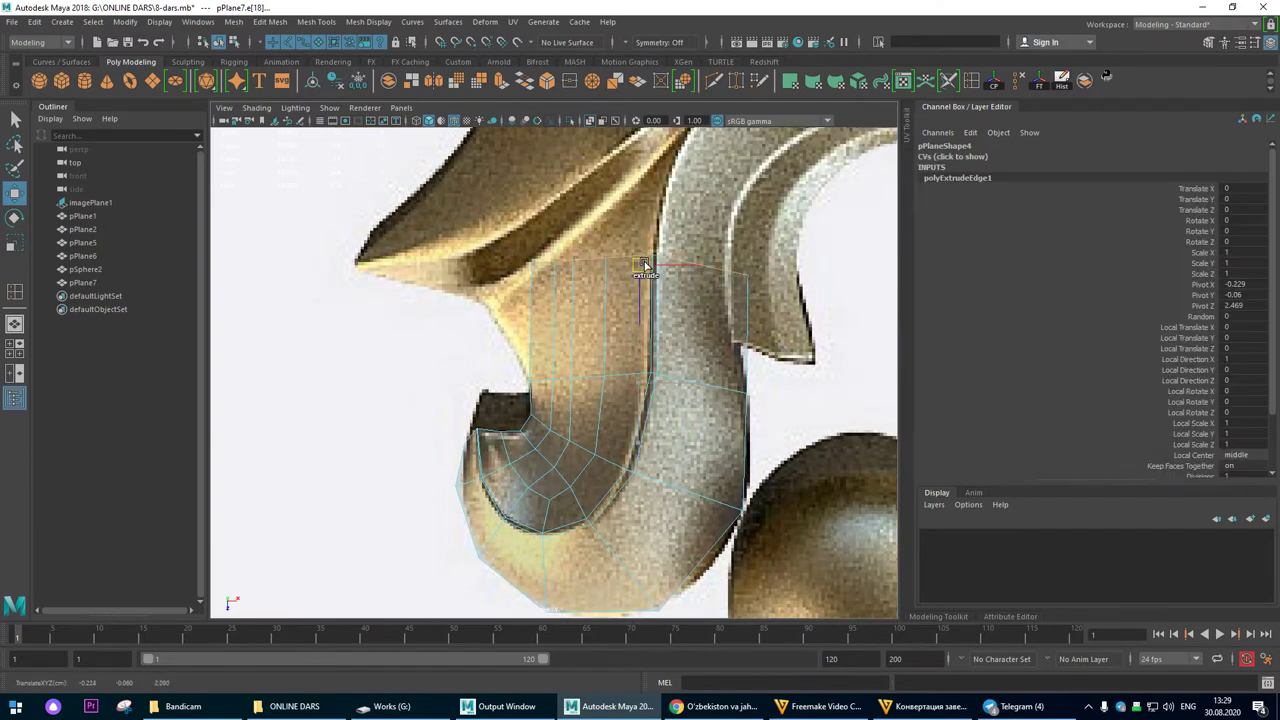
key("F9")
left_click(726, 276)
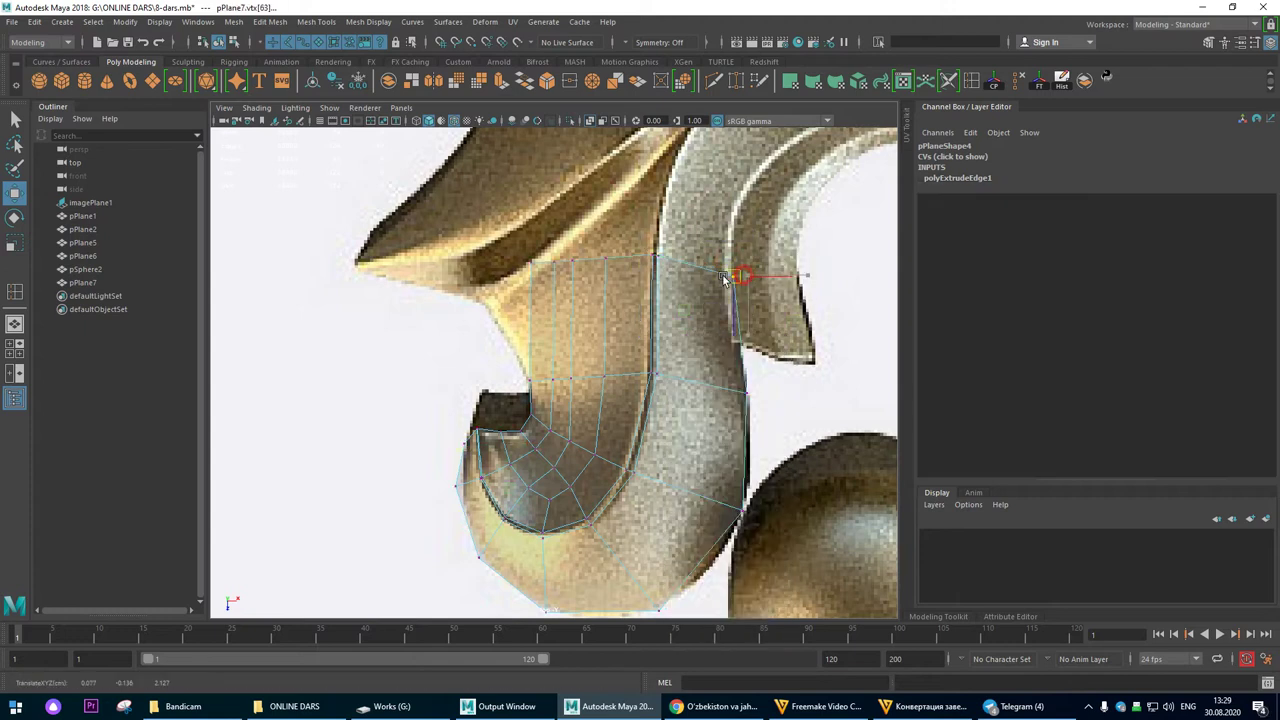
Step: Extrude the end edges again up the stem, then rotate and shift them to follow the stem's bend
right_click_drag(519, 263, 530, 290, "alt")
middle_click_drag(526, 284, 566, 350, "alt")
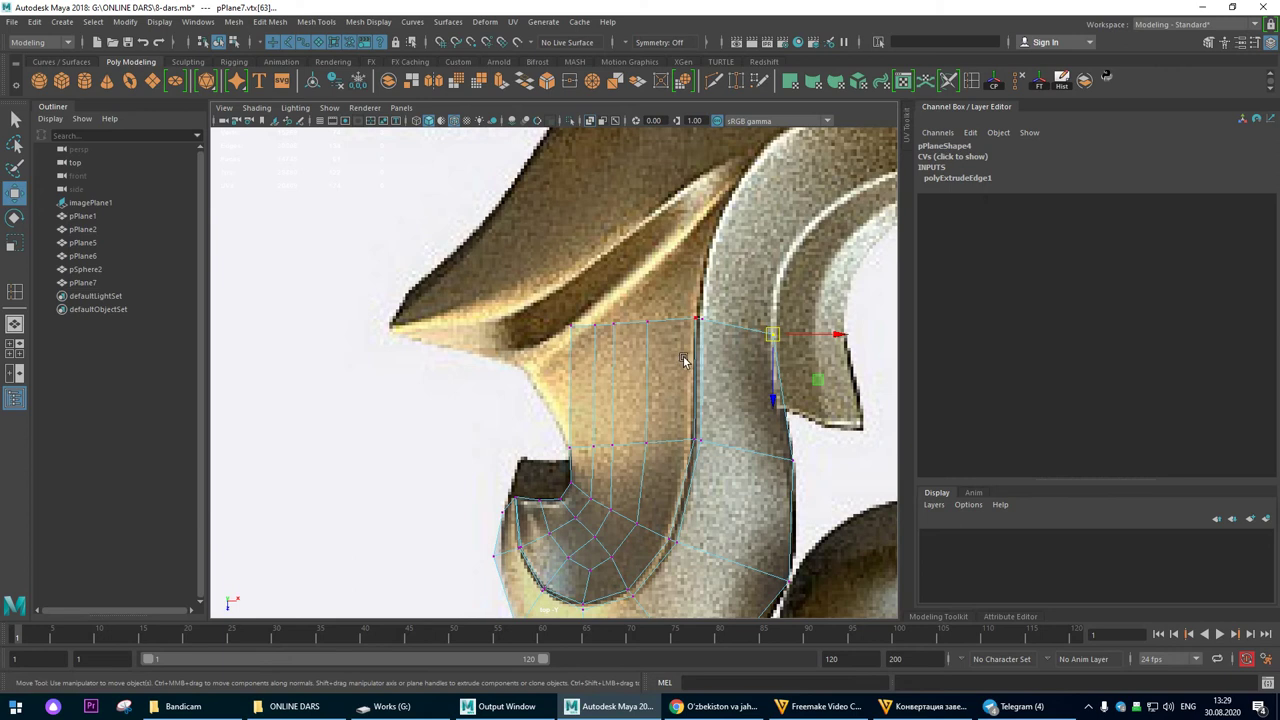
key("F10")
left_click_drag(671, 325, 726, 170, "shift")
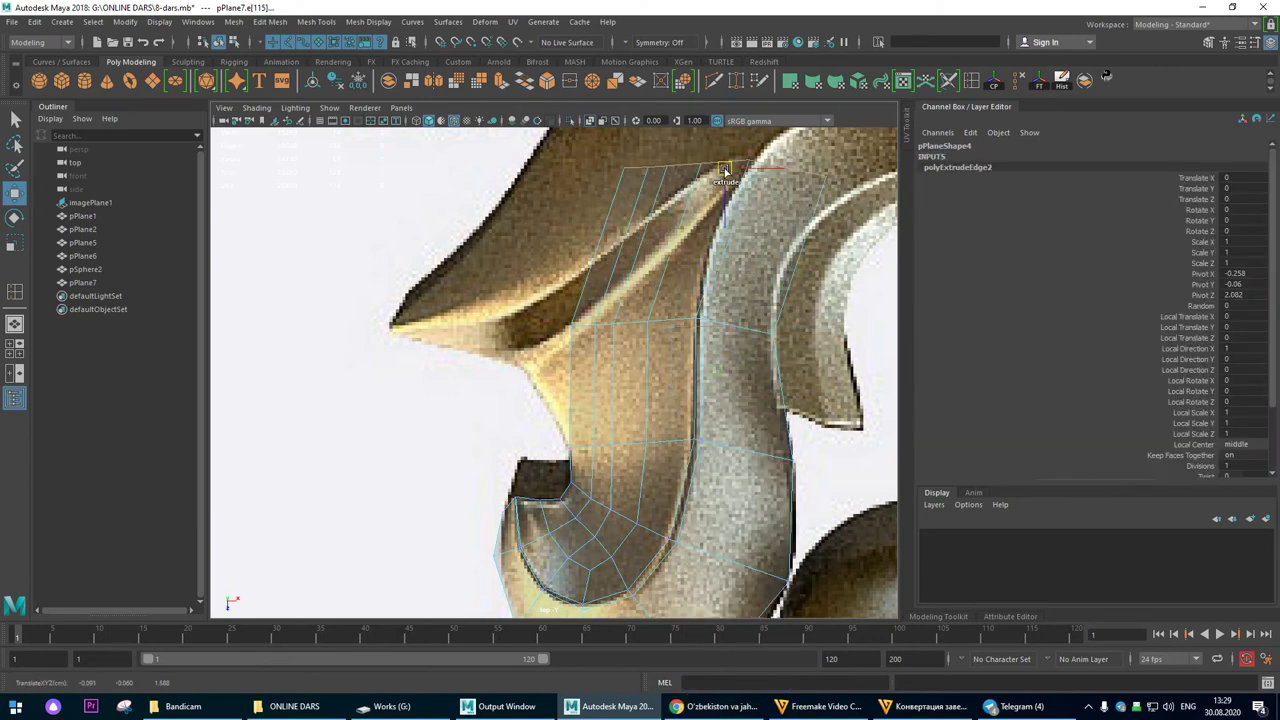
key("e")
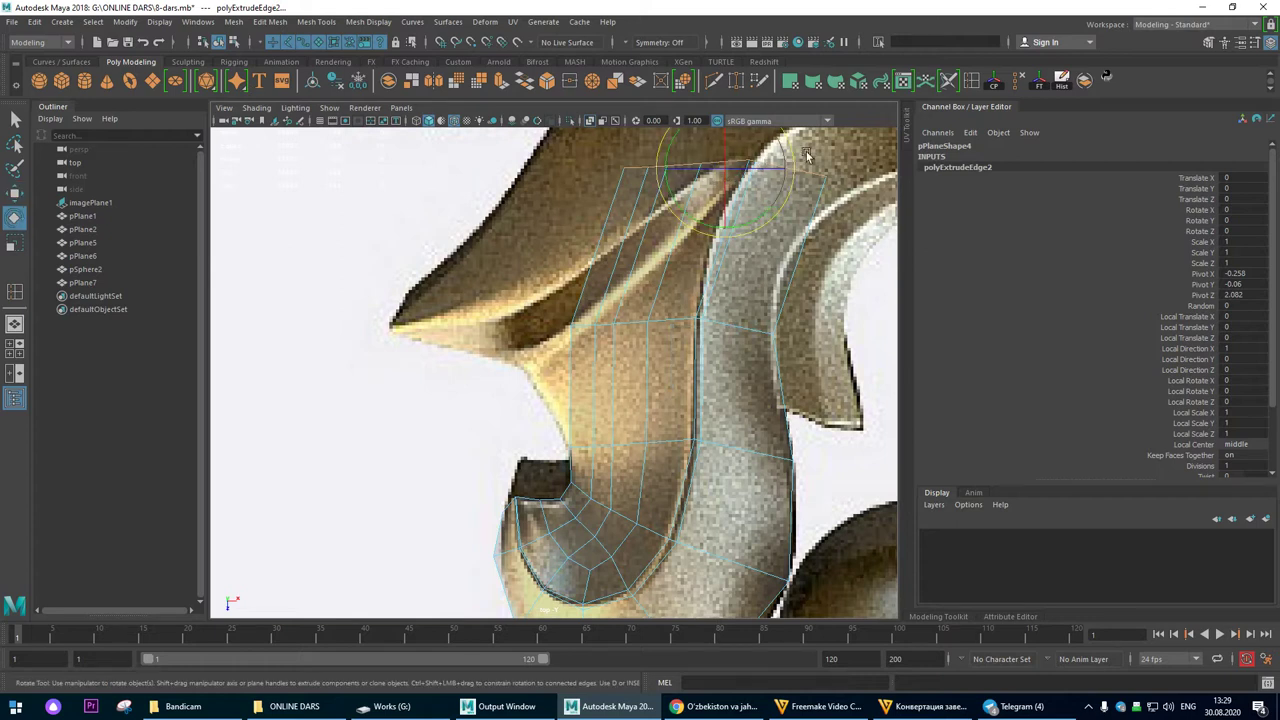
left_click_drag(797, 160, 799, 191)
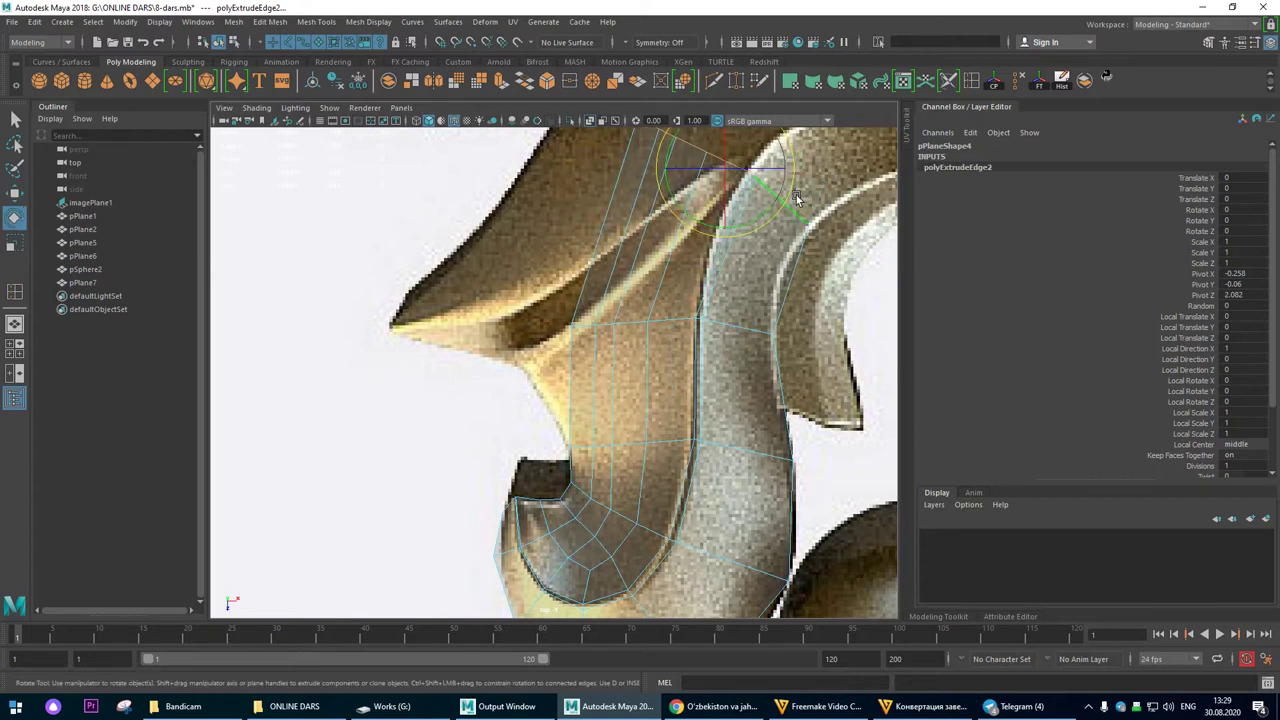
key("w")
middle_click_drag(665, 218, 601, 344, "alt")
left_click_drag(656, 301, 650, 299)
Step: Reposition the vertices of the first extruded row so its outer end meets the leaf's corner above the notch
right_click_drag(703, 319, 694, 318, "alt")
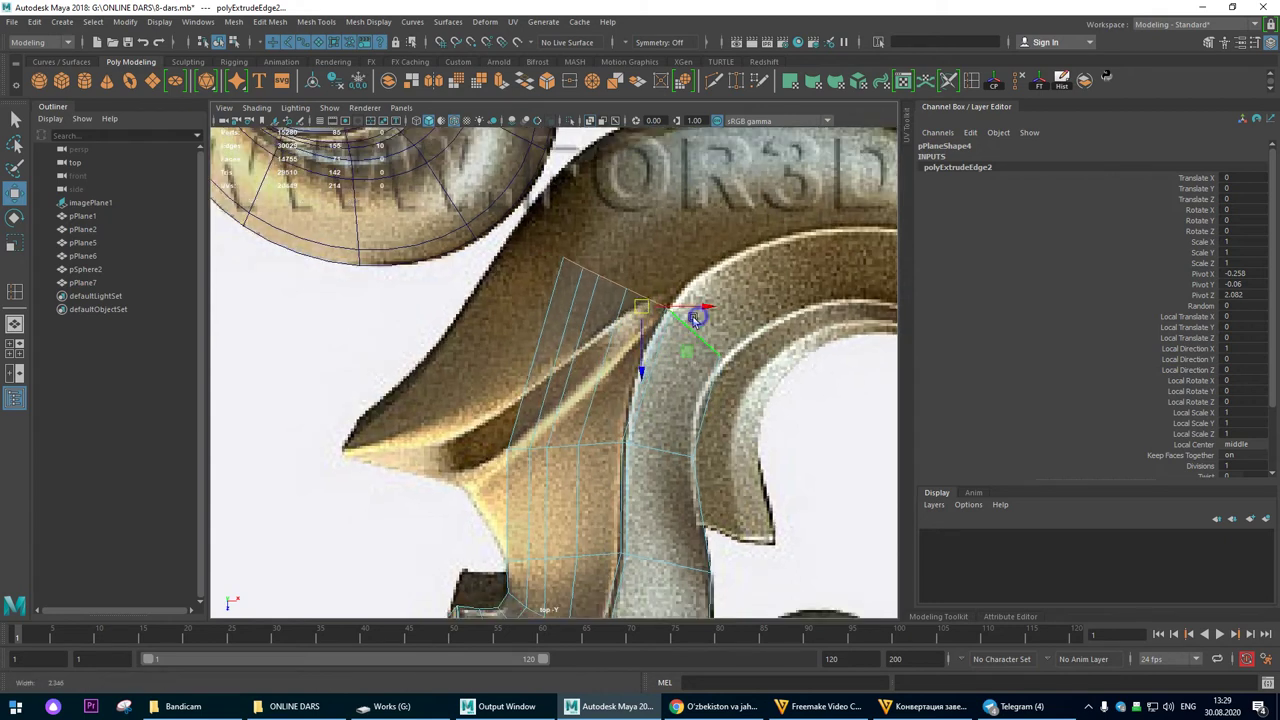
left_click_drag(697, 318, 674, 287, "alt")
left_click_drag(604, 268, 451, 293, "alt")
right_click_drag(451, 293, 510, 350, "alt")
left_click_drag(509, 340, 541, 364)
left_click_drag(535, 348, 469, 395)
left_click_drag(535, 325, 575, 367)
left_click_drag(564, 348, 523, 371)
left_click_drag(566, 338, 596, 359)
left_click_drag(585, 343, 616, 352)
left_click(622, 344)
left_click(566, 362)
left_click(521, 376)
Step: Pull the inner vertices of the end row together toward the upper end of the leaf's ridge
middle_click_drag(565, 356, 557, 474, "alt")
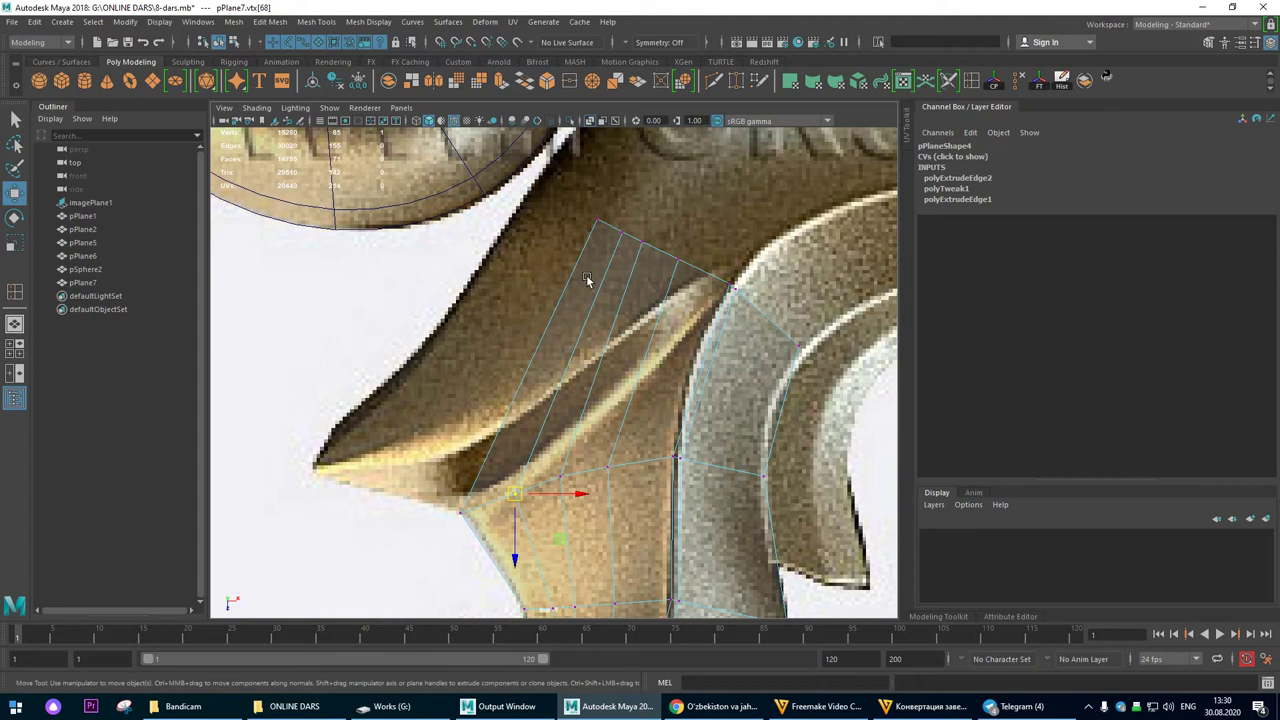
left_click_drag(680, 266, 689, 282)
left_click_drag(679, 230, 673, 275)
left_click_drag(643, 192, 644, 266)
left_click_drag(600, 224, 644, 272)
left_click(635, 253)
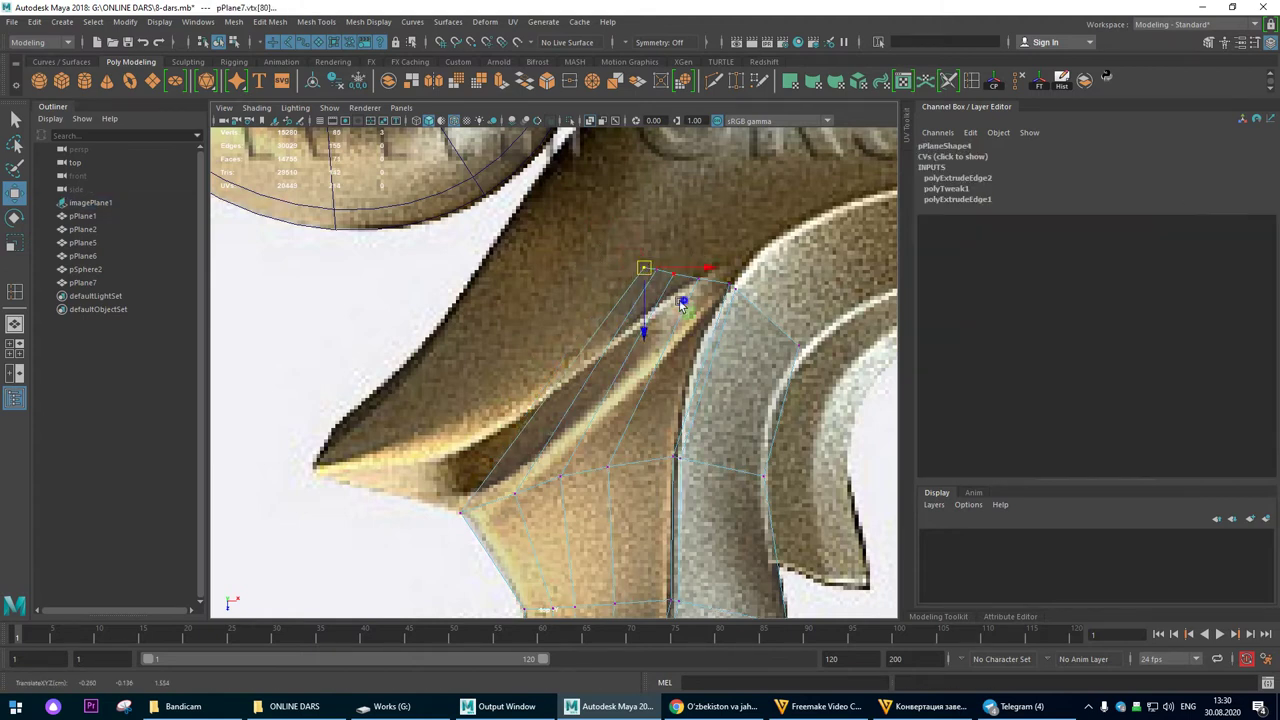
Step: Insert an edge loop across the newest stem segment and shift it sideways toward the reference curve
scroll(681, 305, "down", 5)
scroll(681, 305, "up", 4)
middle_click_drag(681, 305, 648, 264, "alt")
left_click(976, 82)
left_click(645, 333)
key("w")
left_click_drag(621, 347, 610, 349)
Step: Adjust the position of the edge row below the new loop to follow the stem
scroll(650, 393, "down", 2)
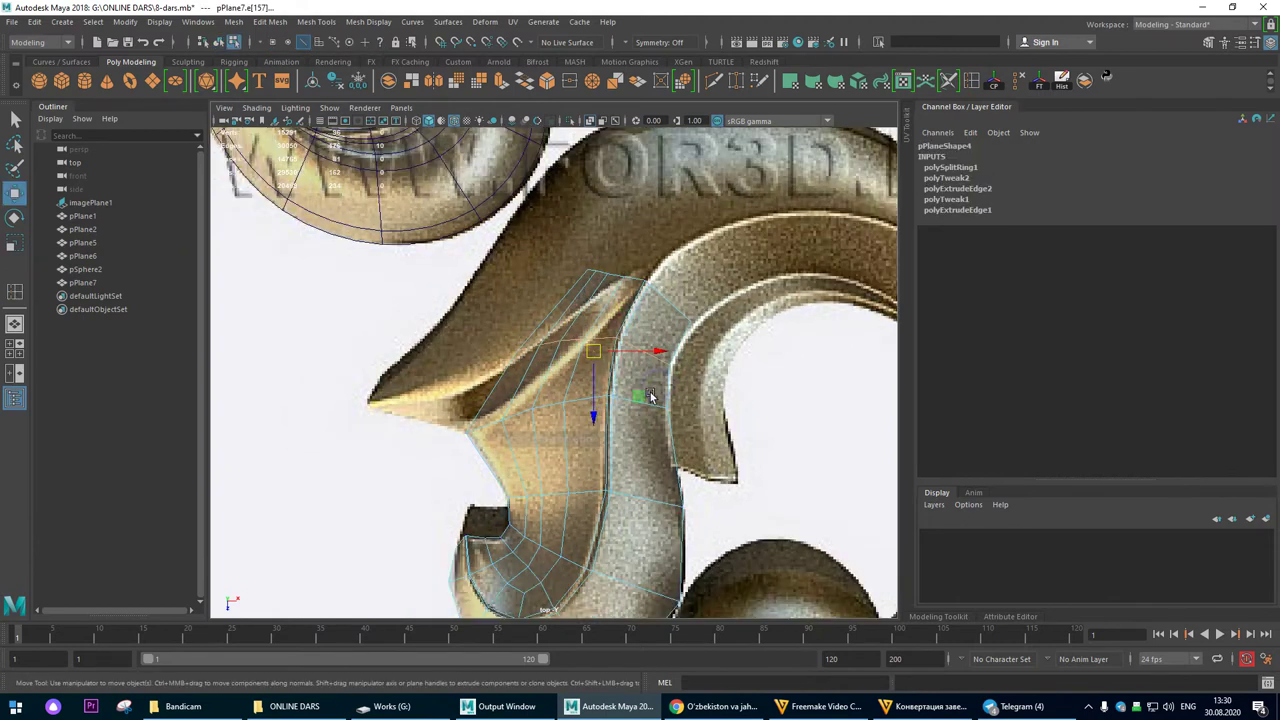
scroll(678, 435, "up", 2)
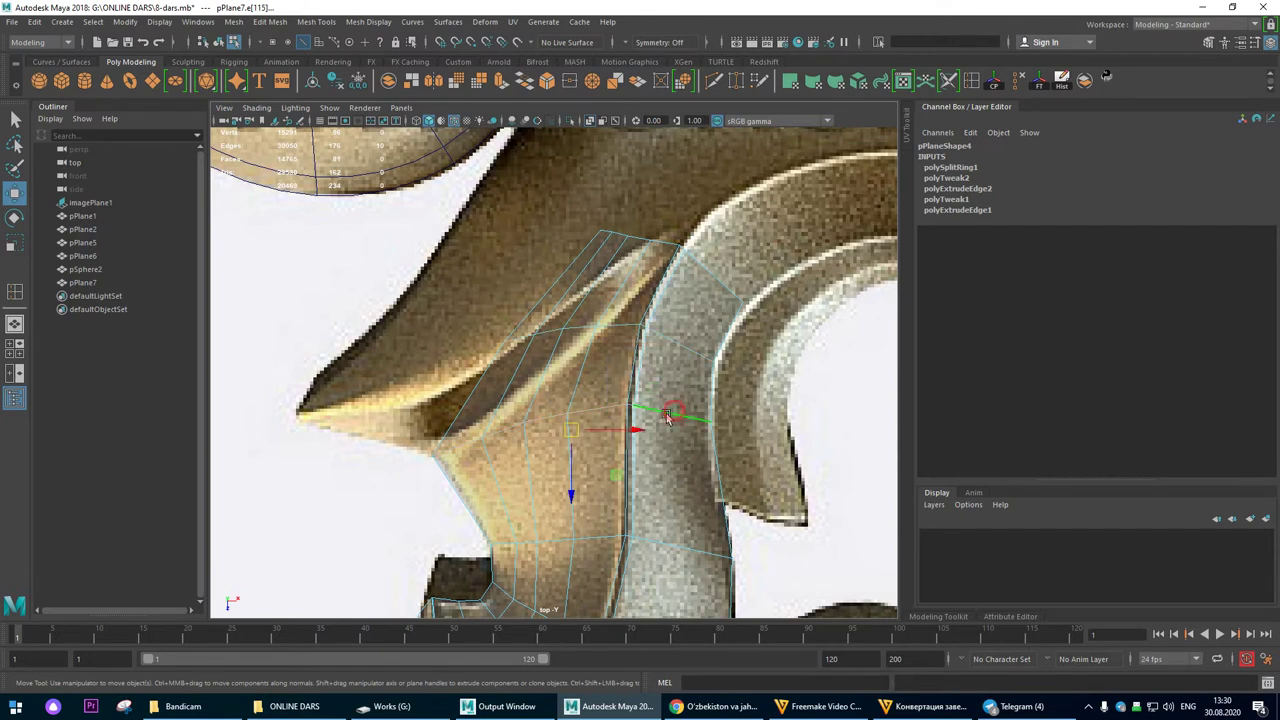
scroll(623, 409, "down", 3)
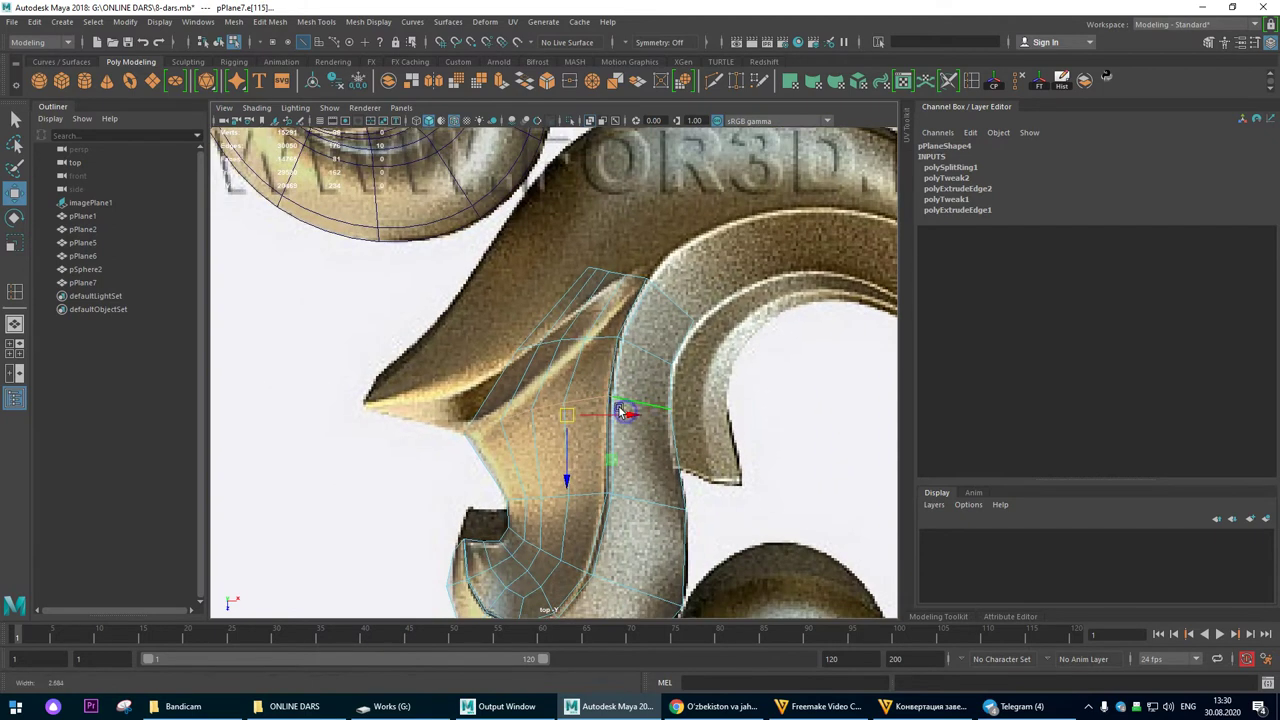
scroll(389, 361, "up", 2)
left_click(607, 428)
left_click_drag(640, 385, 644, 405)
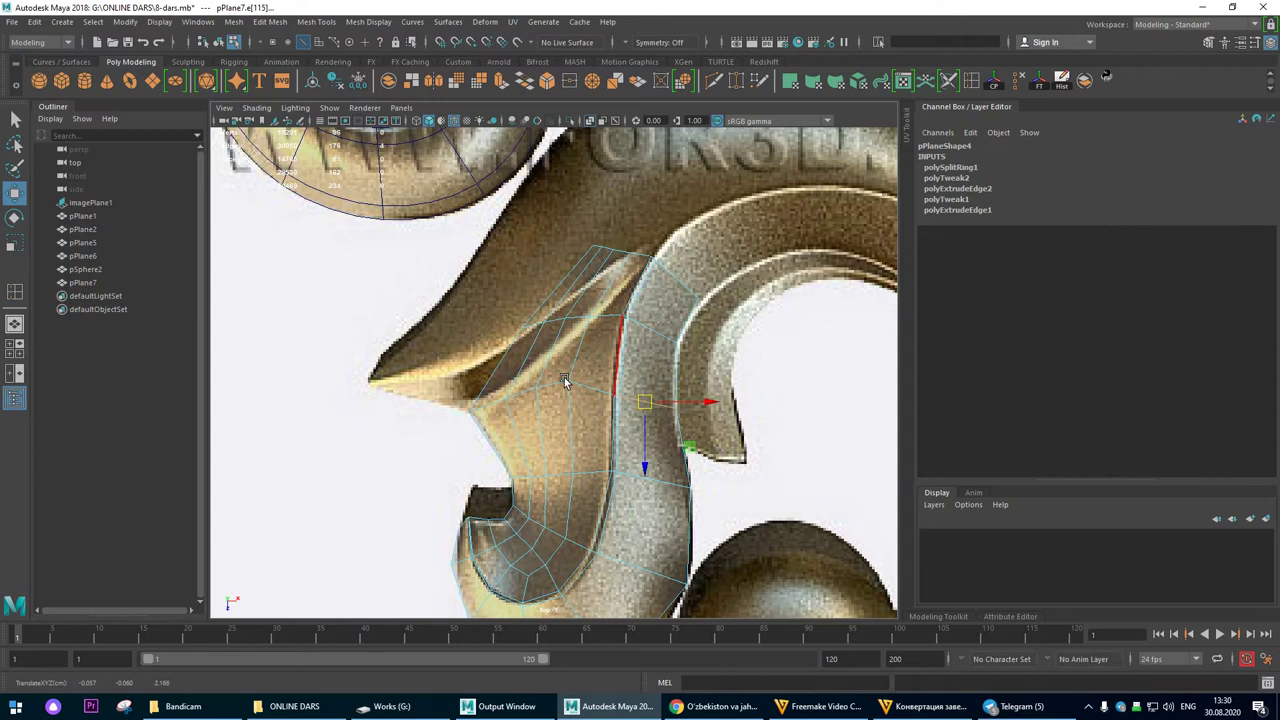
Step: Reposition individual vertices on the rows beside the leaf's corner to even out the mesh flow
right_click_drag(565, 380, 711, 424, "alt")
middle_click_drag(711, 424, 671, 344, "alt")
right_click_drag(628, 298, 585, 302)
left_click_drag(571, 311, 600, 328)
scroll(645, 355, "up", 2)
left_click(529, 287)
left_click_drag(530, 288, 535, 313)
left_click_drag(500, 271, 474, 320)
scroll(595, 348, "down", 3)
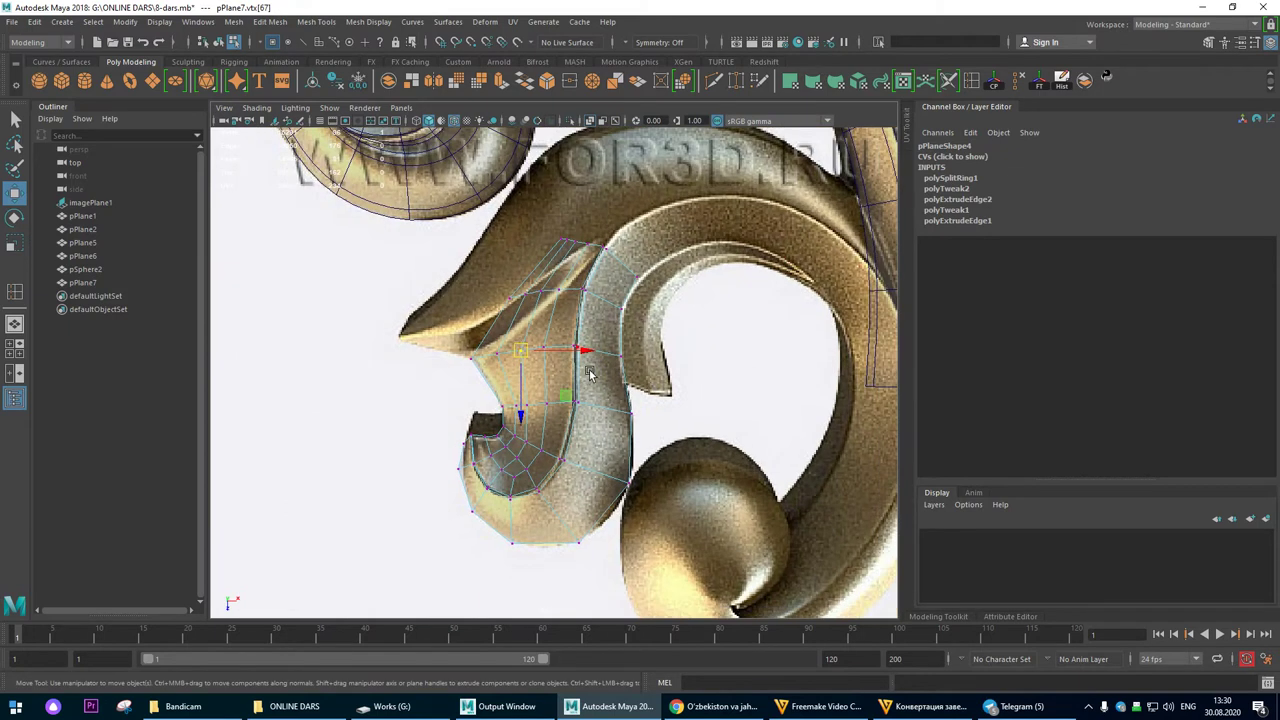
Step: Examine the extended leaf mesh in perspective with smoothing previewed, returning to the unsmoothed object display
right_click_drag(568, 274, 703, 380, "alt")
middle_click_drag(703, 380, 645, 538, "alt")
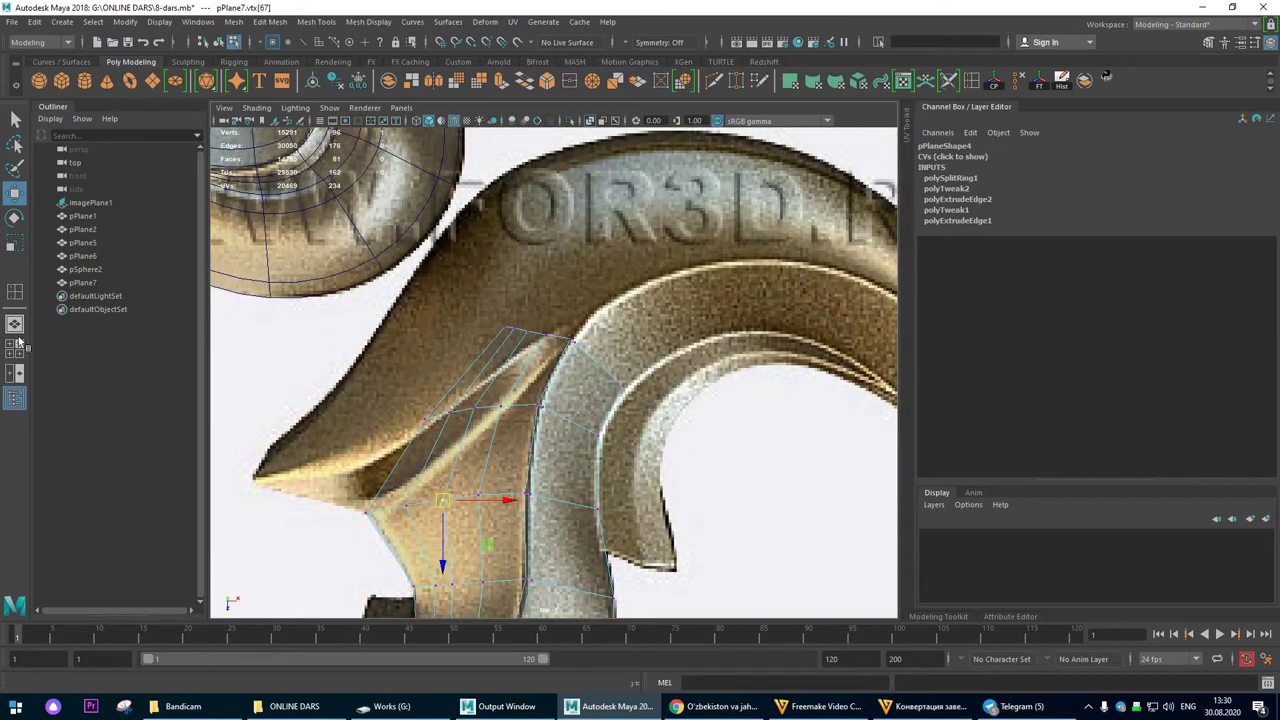
left_click(16, 325)
left_click_drag(600, 337, 450, 350, "alt")
right_click_drag(450, 350, 443, 297, "alt")
left_click_drag(443, 297, 337, 289, "alt")
right_click_drag(337, 289, 540, 385, "alt")
left_click_drag(600, 365, 860, 345, "alt")
key("3")
right_click_drag(463, 243, 662, 172)
left_click(675, 437)
left_click_drag(675, 437, 577, 471, "alt")
right_click_drag(577, 471, 404, 368, "alt")
left_click_drag(406, 366, 475, 340, "alt")
left_click(557, 332)
key("1")
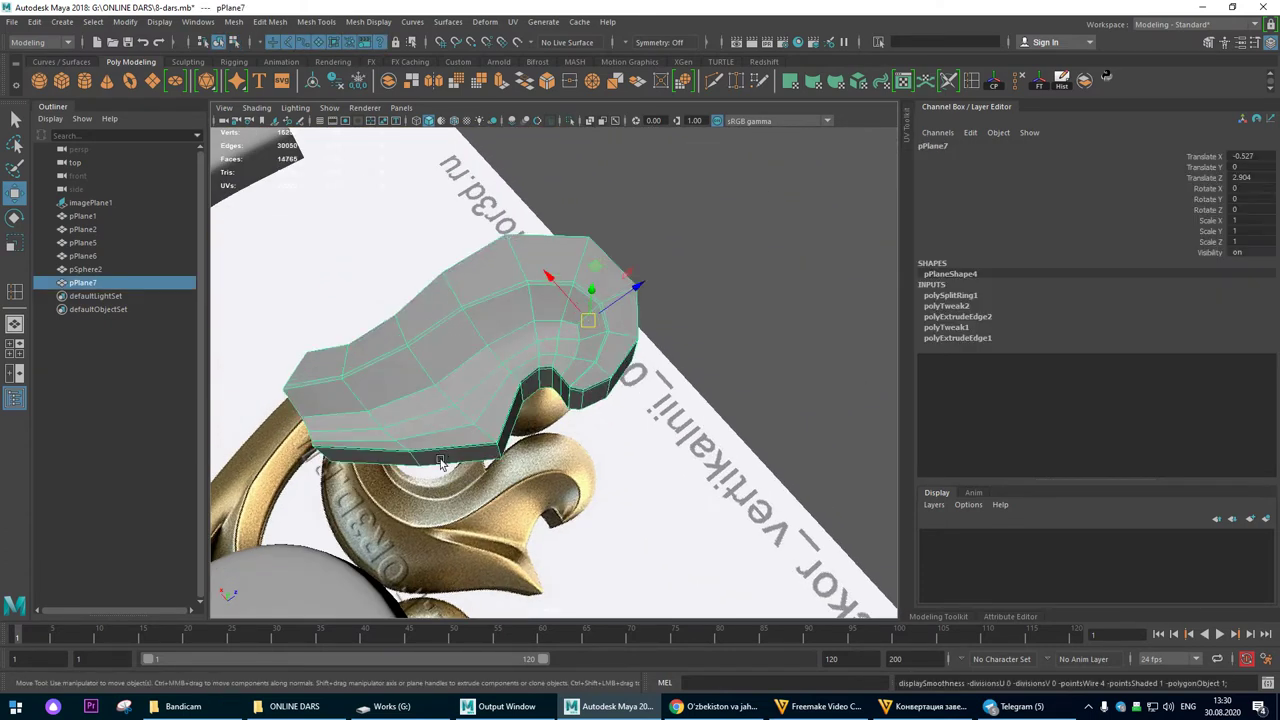
Step: Compare the leaf mesh with the reference ornament from several angles and around the pointed tip in the top view
left_click_drag(511, 428, 407, 404, "alt")
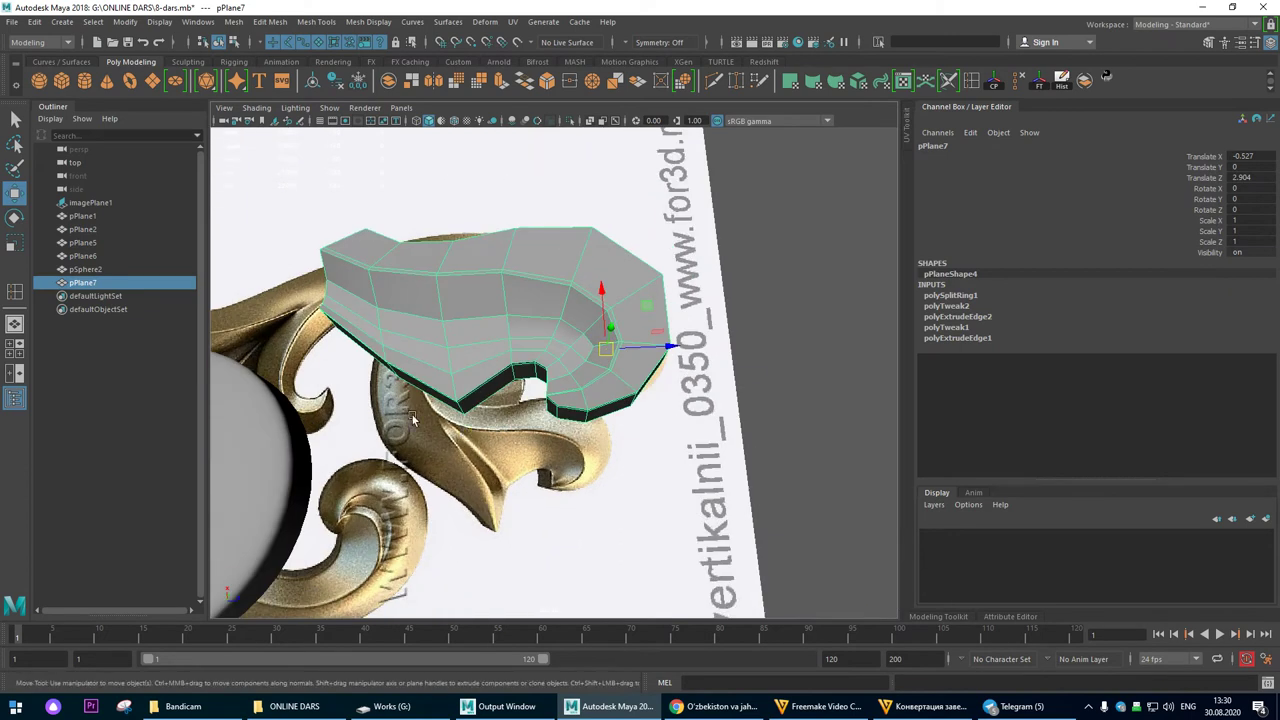
right_click_drag(407, 404, 475, 447, "alt")
key("space")
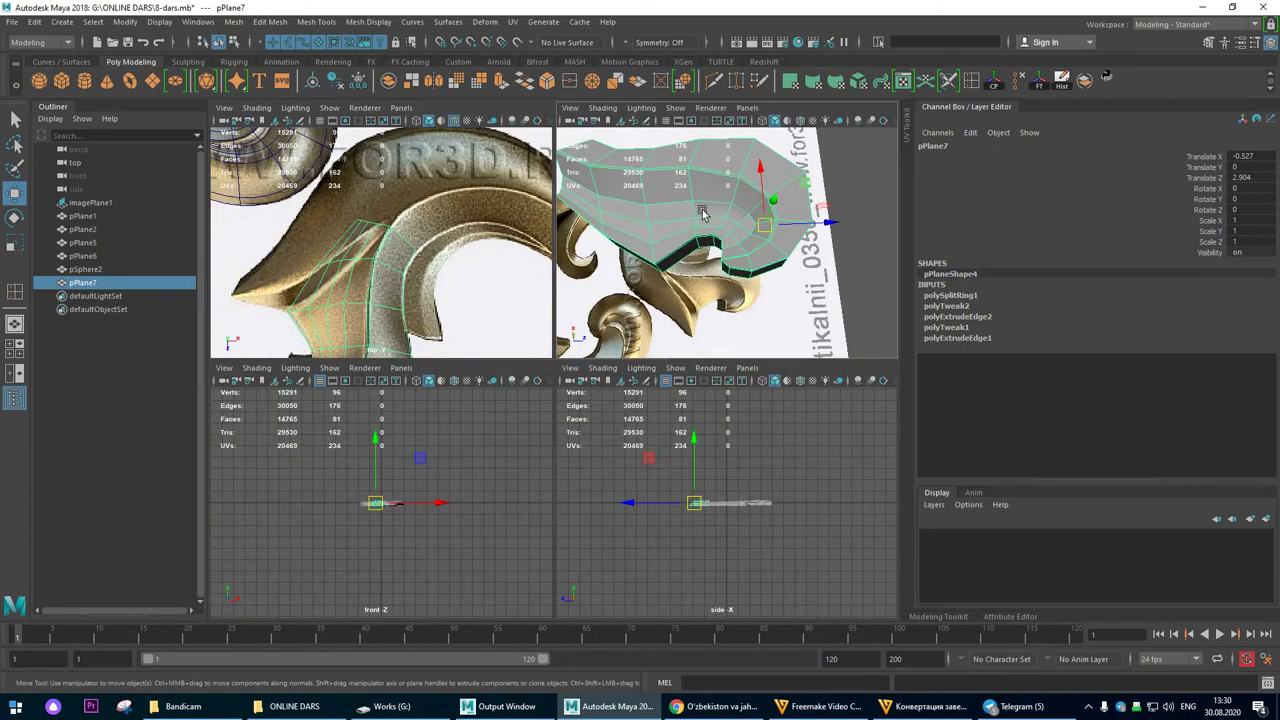
key("space")
right_click_drag(700, 214, 490, 215, "alt")
left_click_drag(475, 230, 459, 297, "alt")
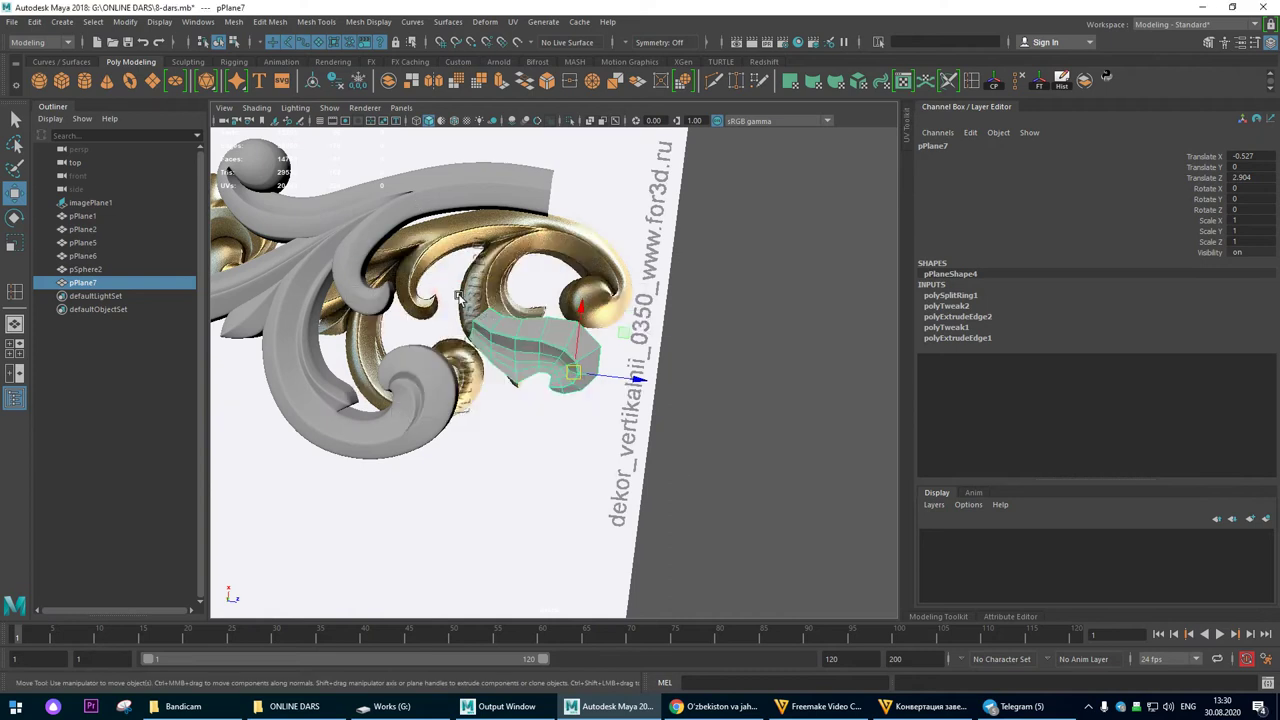
key("space")
key("space")
middle_click_drag(504, 312, 690, 177, "alt")
right_click_drag(655, 208, 660, 232, "alt")
scroll(660, 232, "up", 1)
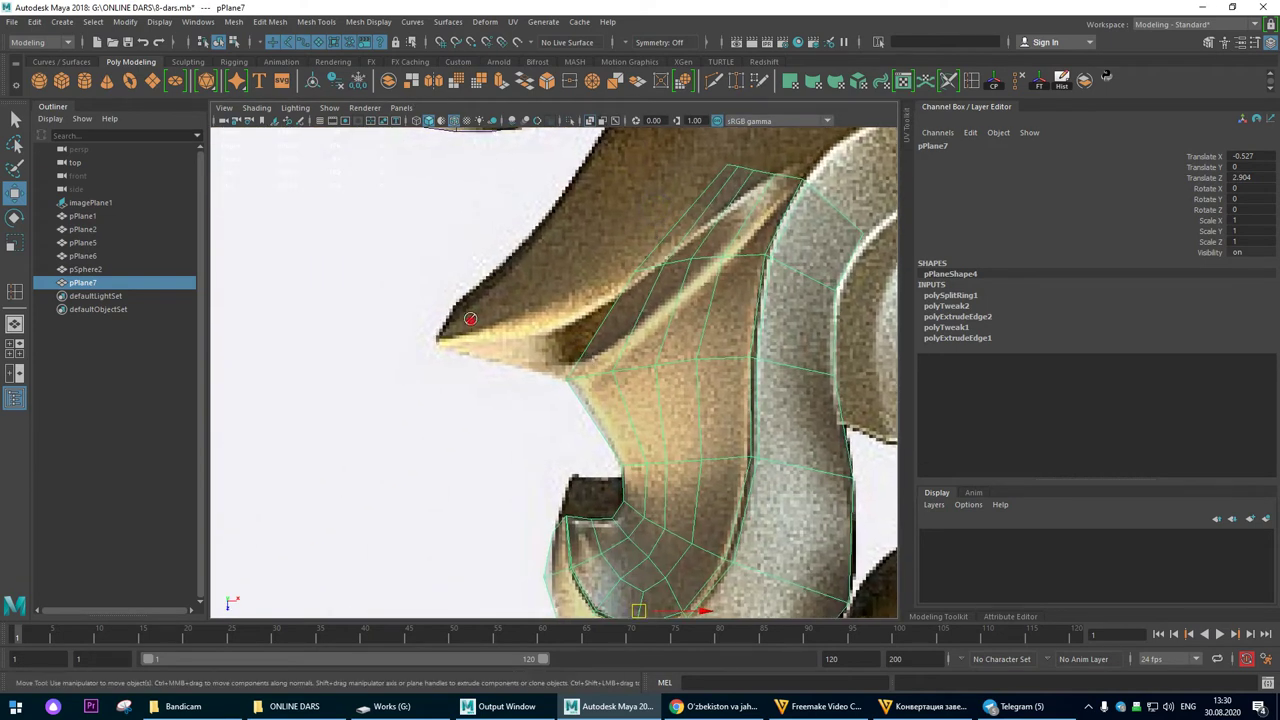
left_click_drag(470, 318, 522, 313, "alt")
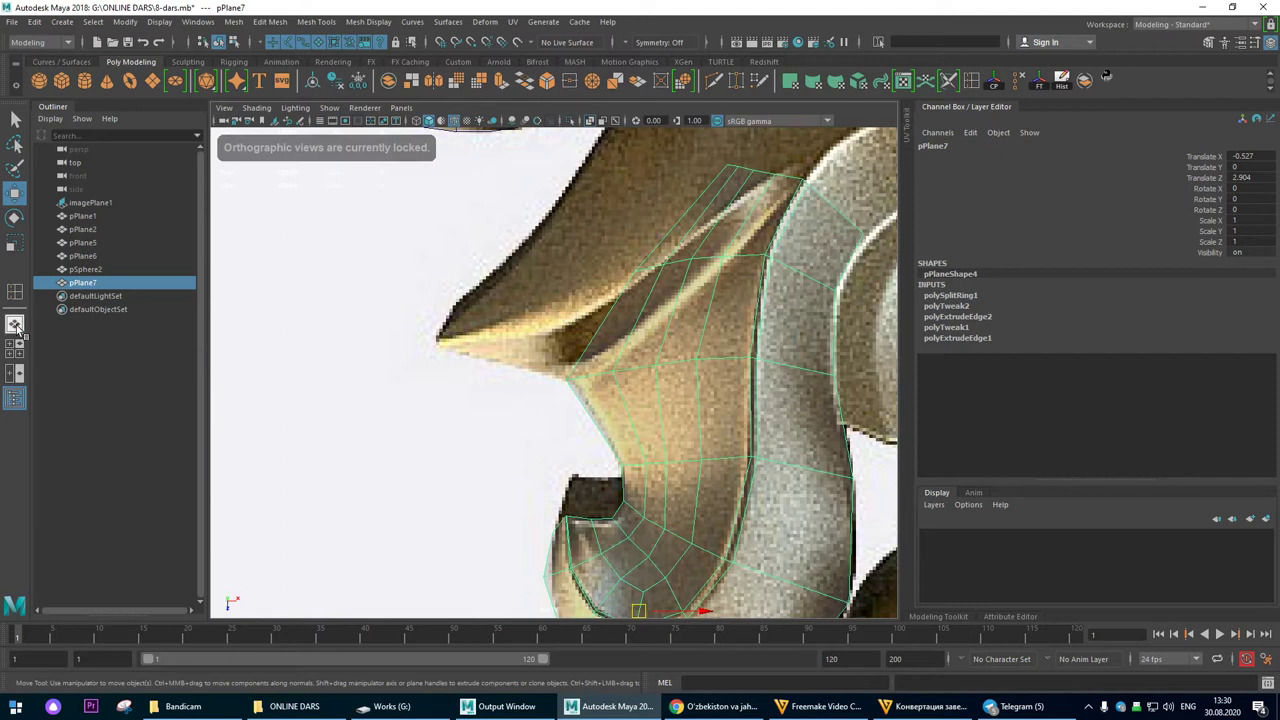
Step: Extrude the four side-wall faces beside the ridge outward over the pointed leaf in the top view
left_click(16, 326)
left_click_drag(666, 383, 449, 306, "alt")
right_click_drag(449, 306, 660, 380, "alt")
left_click_drag(660, 380, 431, 343, "alt")
right_click_drag(431, 343, 552, 420, "alt")
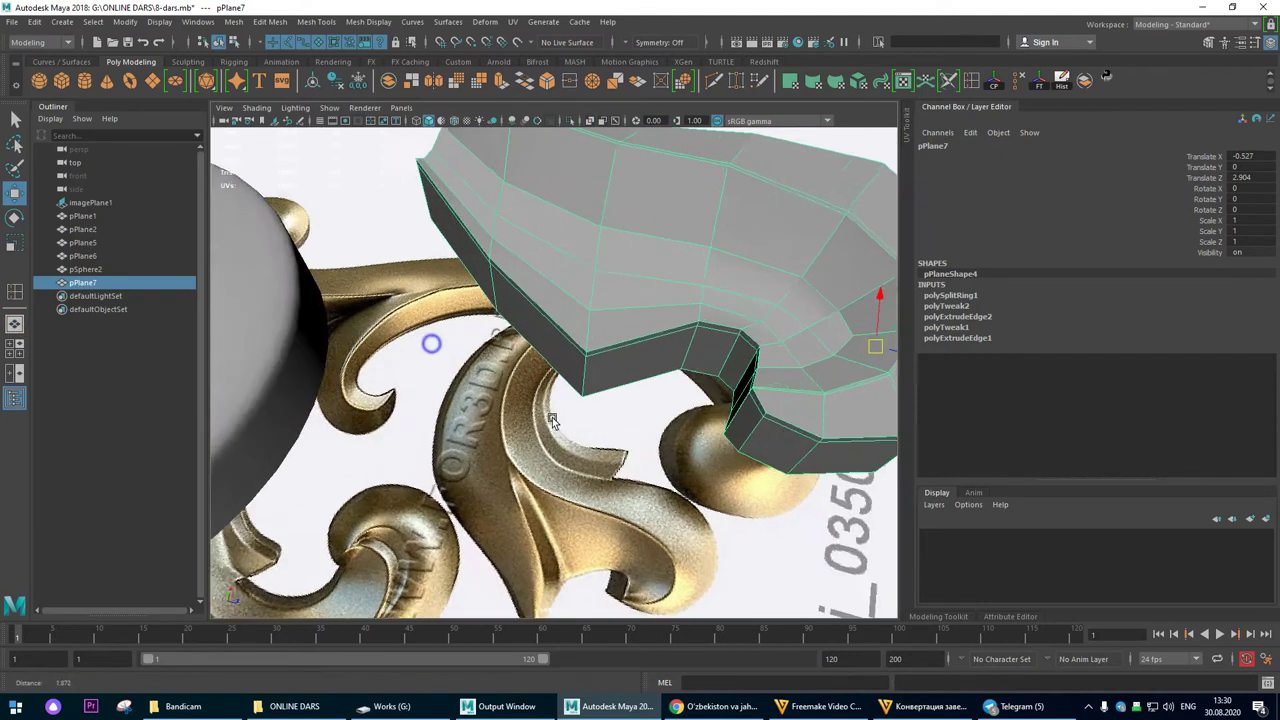
left_click_drag(552, 420, 528, 289, "alt")
key("F11")
left_click(514, 289)
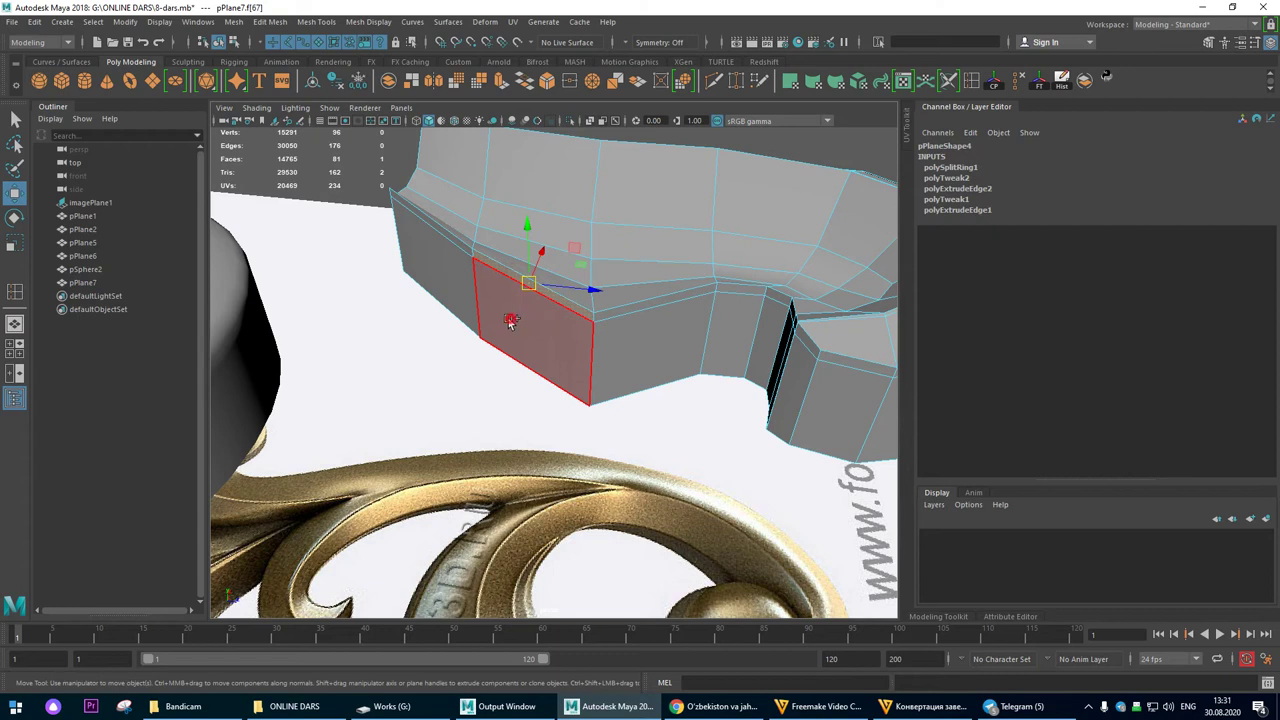
left_click(511, 322, "shift")
left_click(450, 239, "shift")
left_click(452, 264, "shift")
key("space")
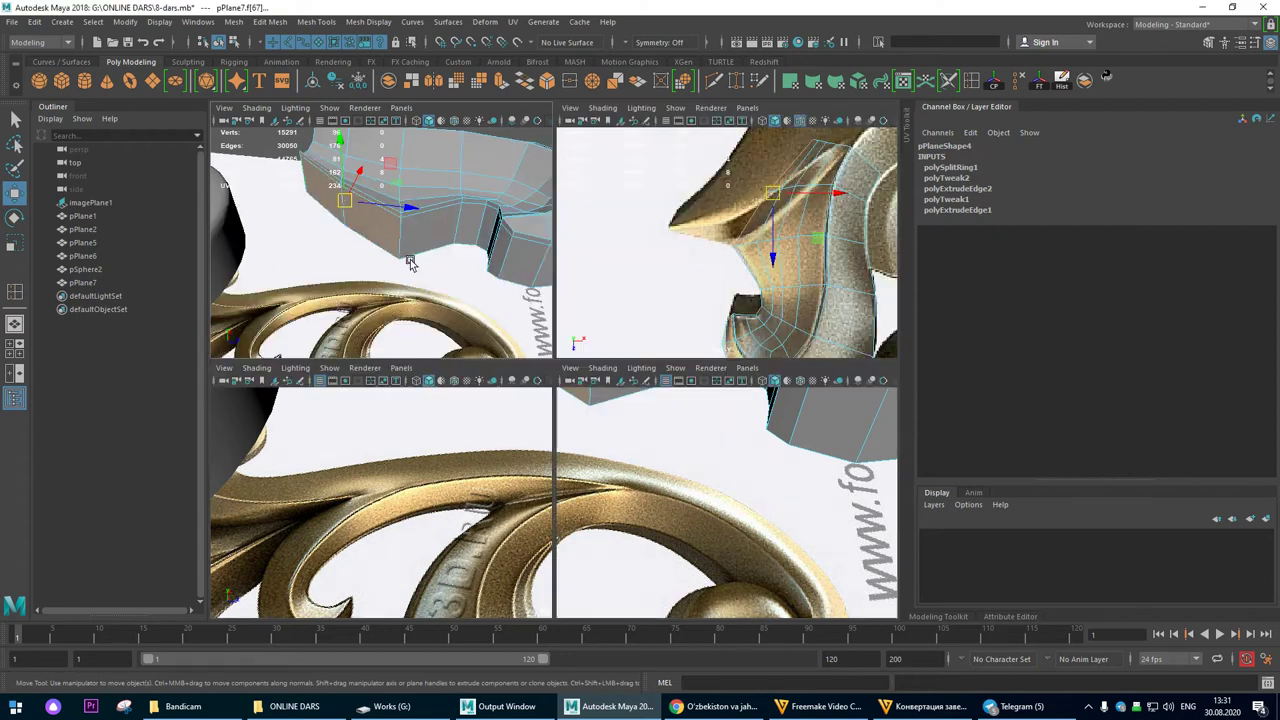
key("space")
left_click_drag(648, 275, 575, 162)
Step: Move the outer vertices of the extruded faces onto the leaf's upper reference outline
middle_click_drag(555, 291, 490, 446, "alt")
right_click_drag(574, 264, 550, 252)
left_click_drag(609, 197, 567, 252)
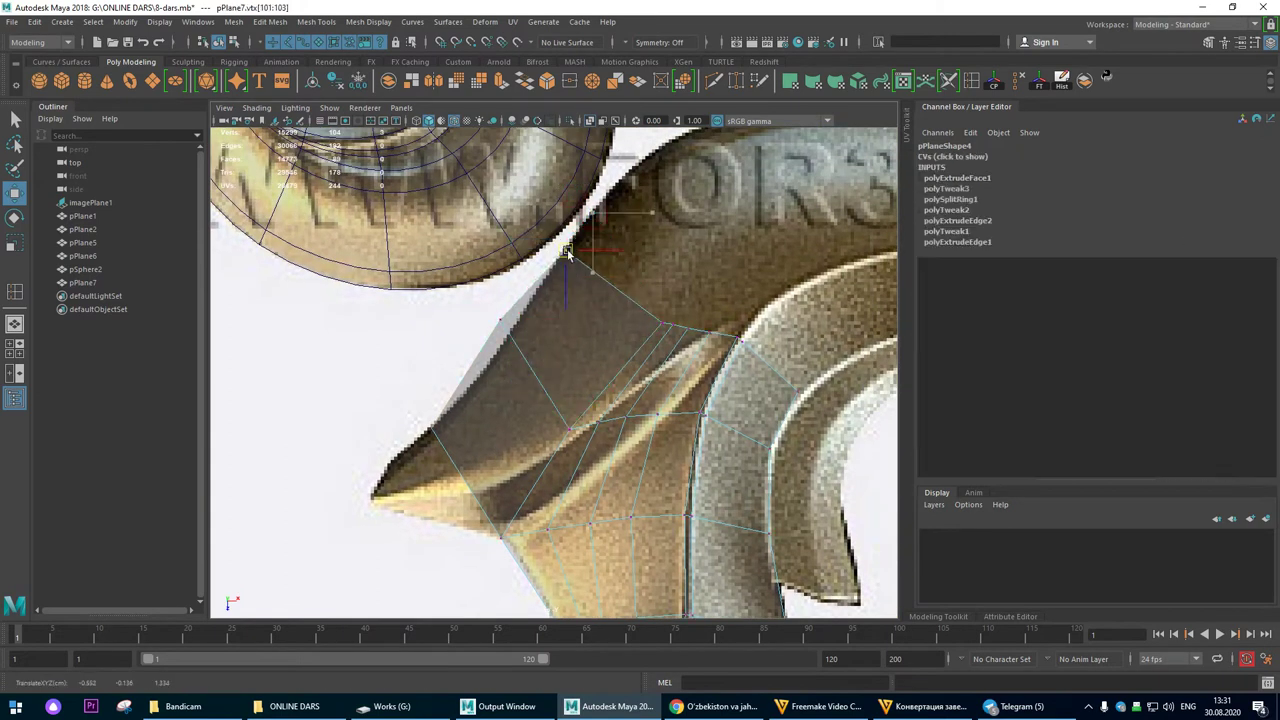
left_click_drag(466, 289, 508, 341)
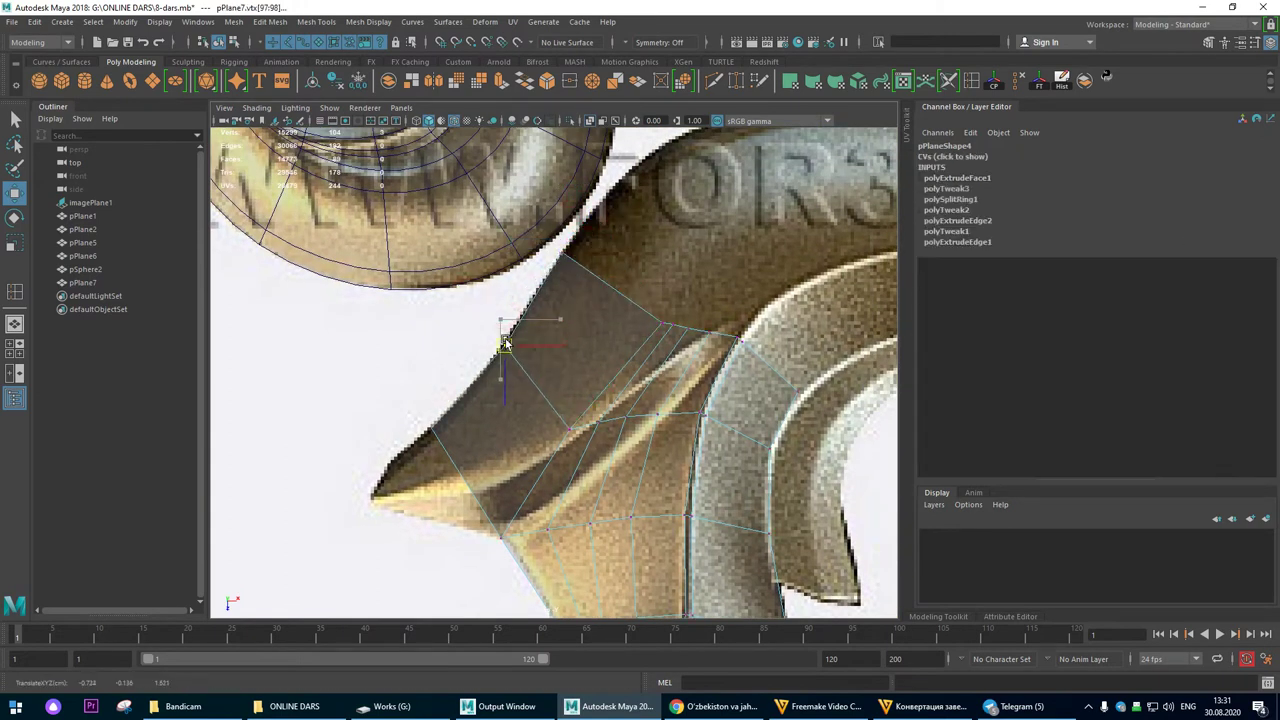
Step: Pull the inner vertices of the middle row together onto the light ridge line beside the stem
right_click_drag(527, 332, 643, 403, "alt")
middle_click_drag(630, 416, 654, 271, "alt")
right_click_drag(617, 299, 719, 391, "alt")
scroll(718, 392, "up", 1)
middle_click_drag(674, 358, 539, 433, "alt")
right_click_drag(505, 337, 556, 389, "alt")
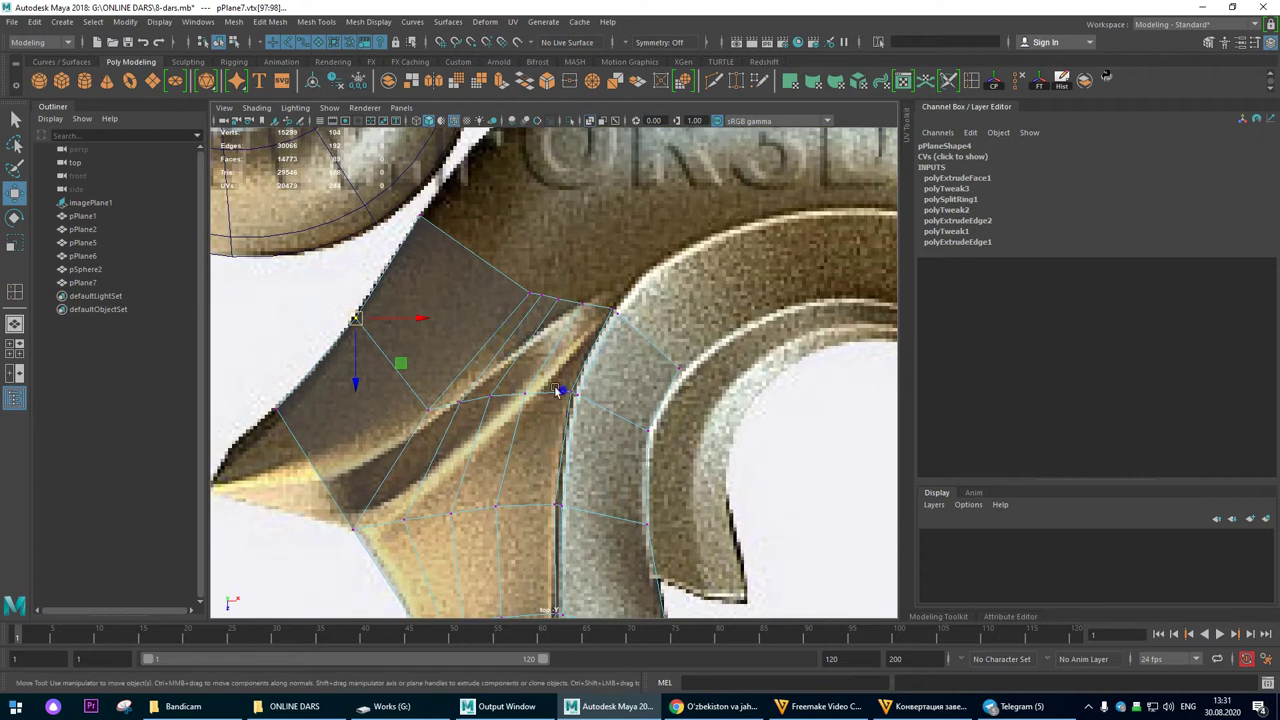
scroll(558, 390, "down", 3)
scroll(512, 445, "up", 3)
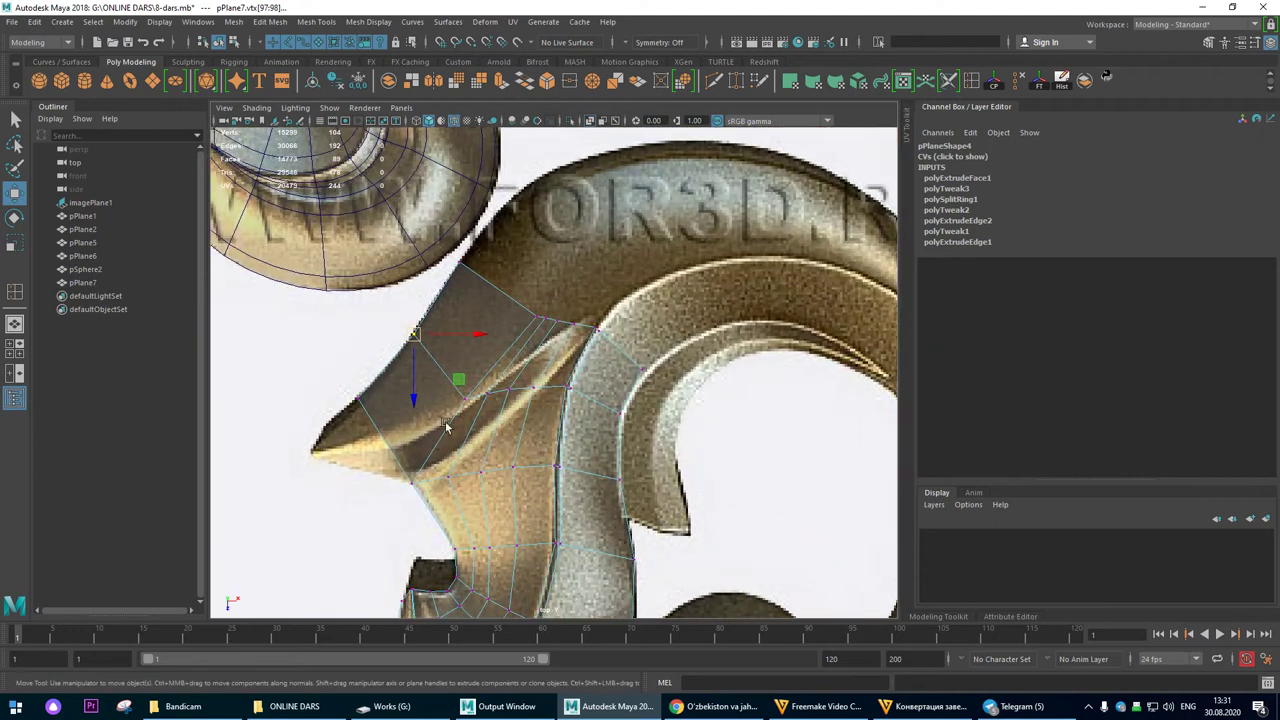
scroll(420, 330, "up", 2)
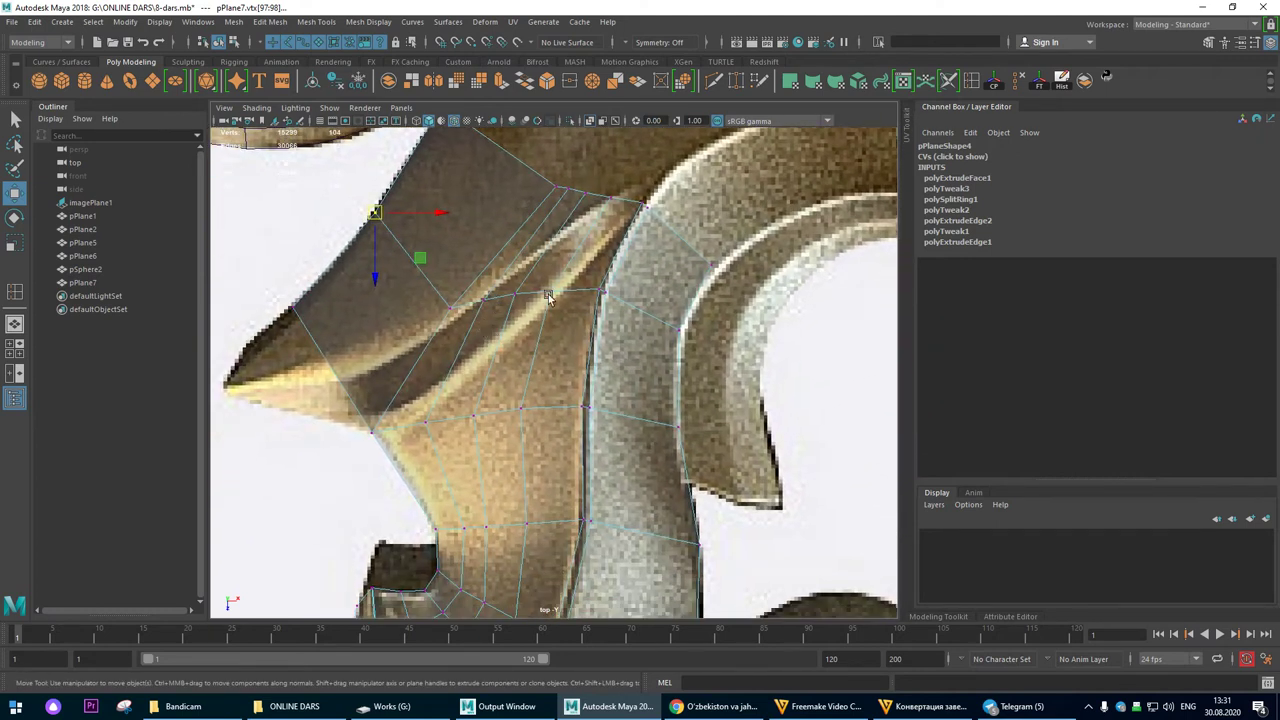
left_click(552, 295)
left_click(516, 298)
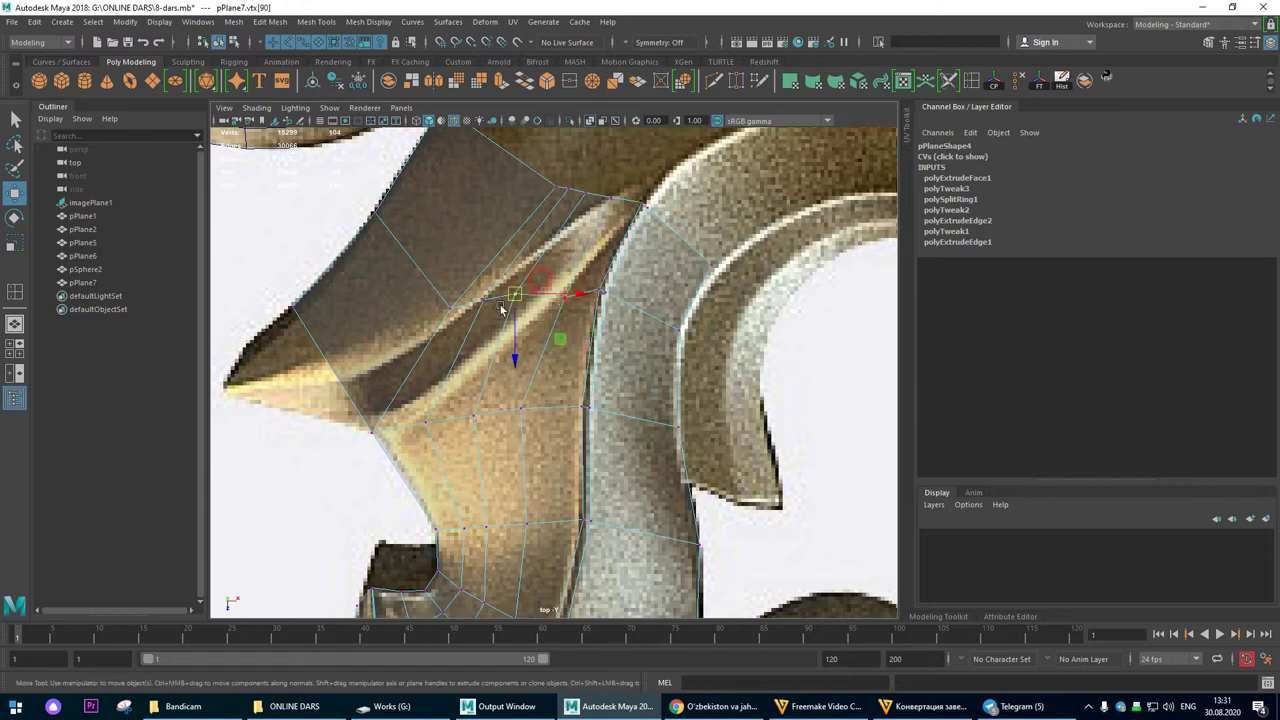
mouse_move(578, 273)
left_mouse_down()
mouse_move(530, 313)
mouse_move(570, 303)
mouse_move(435, 341)
mouse_move(545, 305)
left_mouse_up()
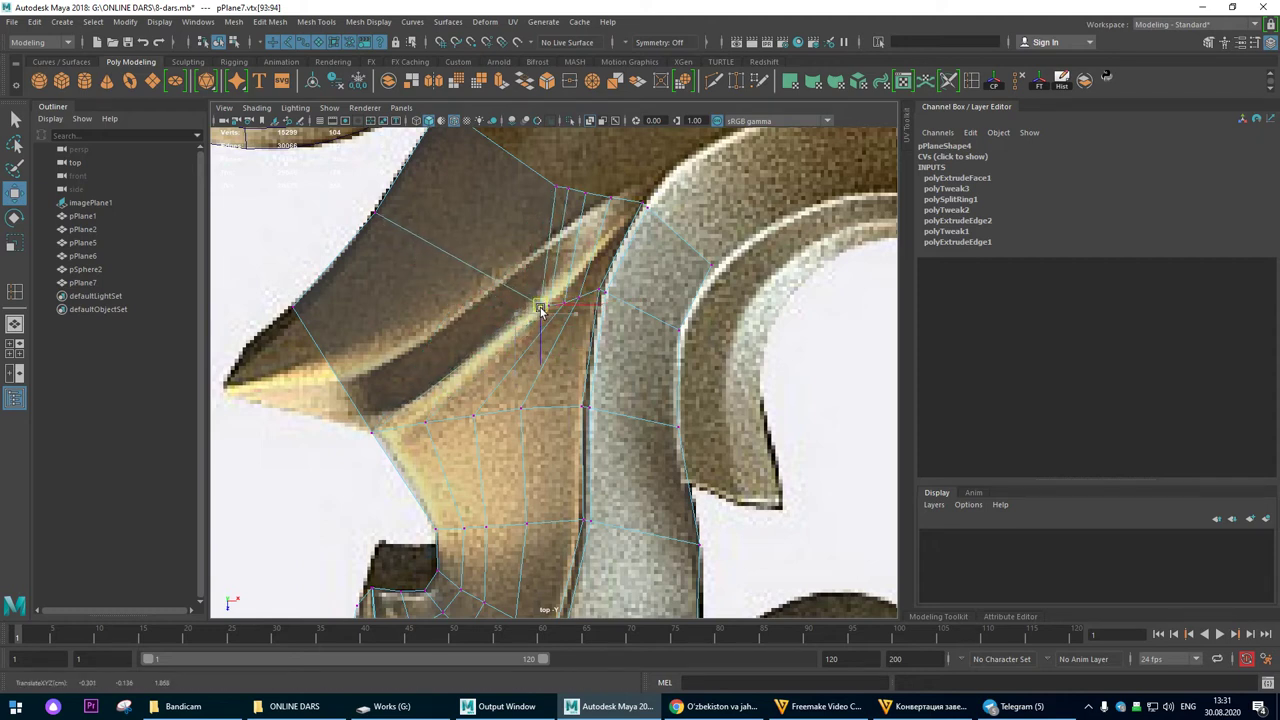
Step: Line up the middle row's vertices between the light ridge and the stem's edge into an evenly spaced, nearly straight row
scroll(546, 296, "up", 10)
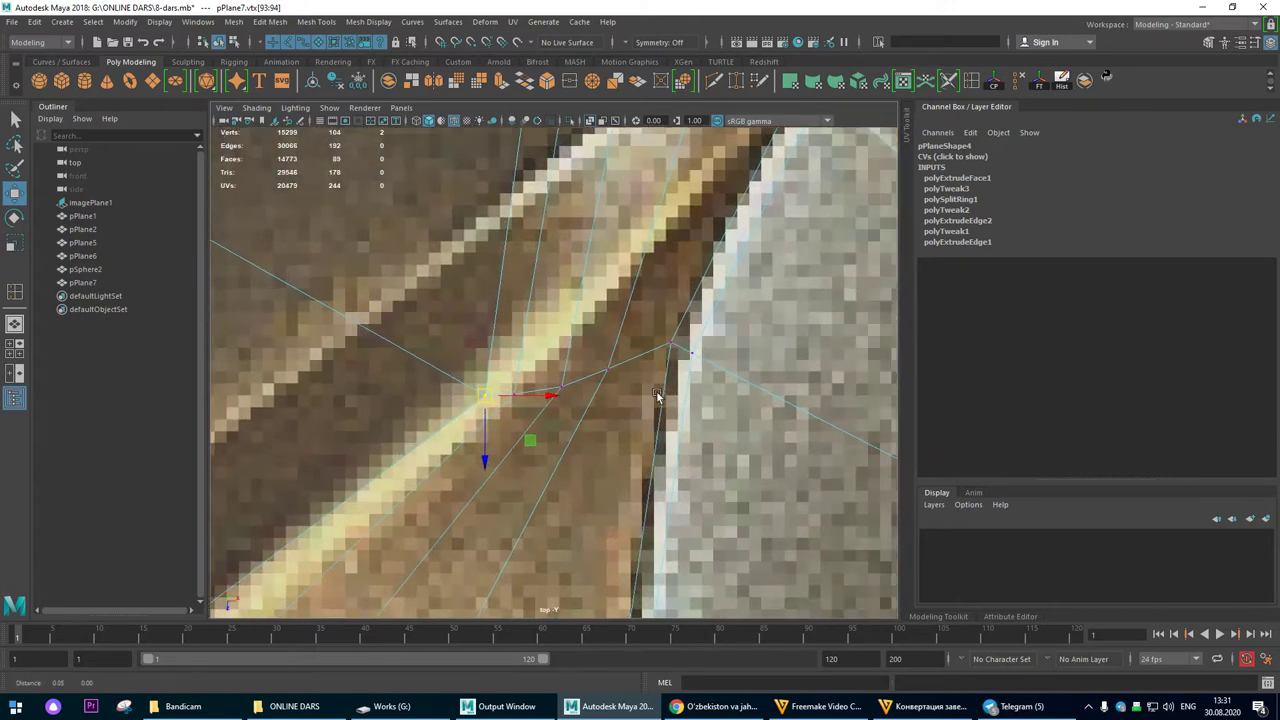
left_click_drag(711, 288, 616, 391)
left_click_drag(656, 346, 654, 393)
right_click_drag(725, 400, 527, 361, "alt")
scroll(570, 366, "up", 4)
mouse_move(577, 369)
left_mouse_down()
mouse_move(594, 383)
mouse_move(537, 387)
mouse_move(560, 383)
left_mouse_up()
left_click_drag(525, 368, 500, 393)
left_click_drag(508, 386, 477, 390)
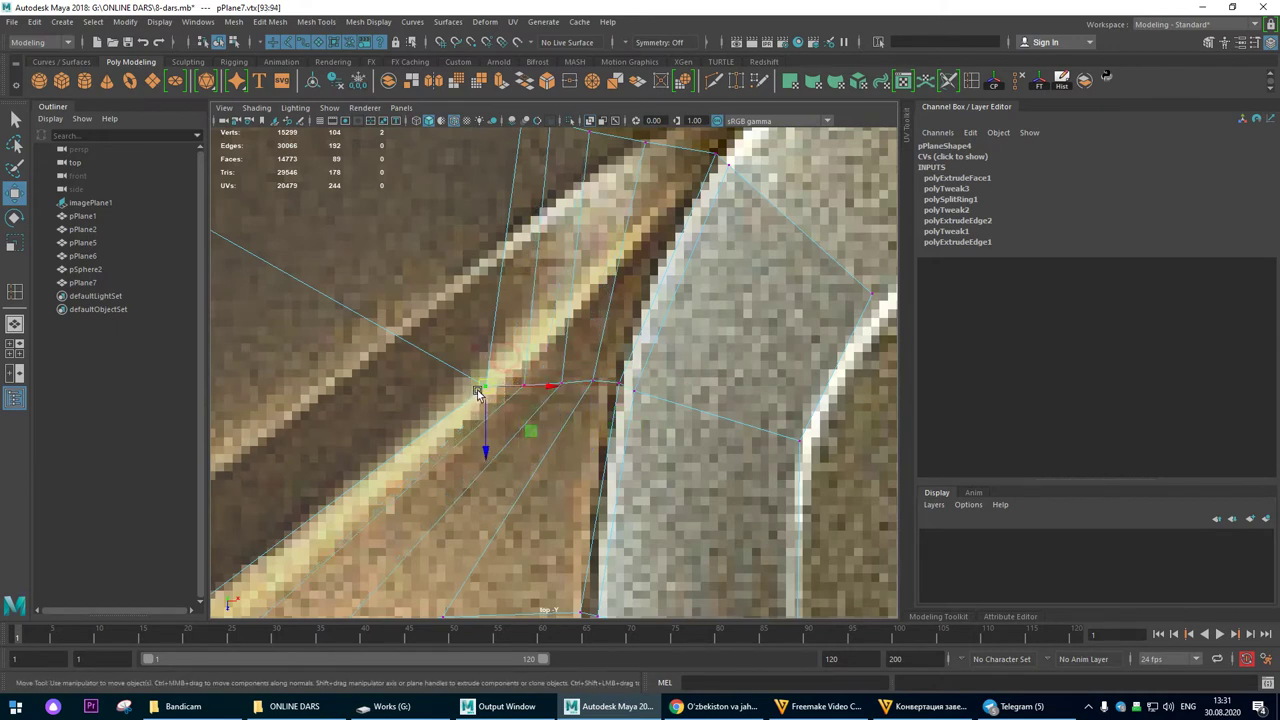
scroll(480, 390, "down", 5)
scroll(553, 301, "up", 6)
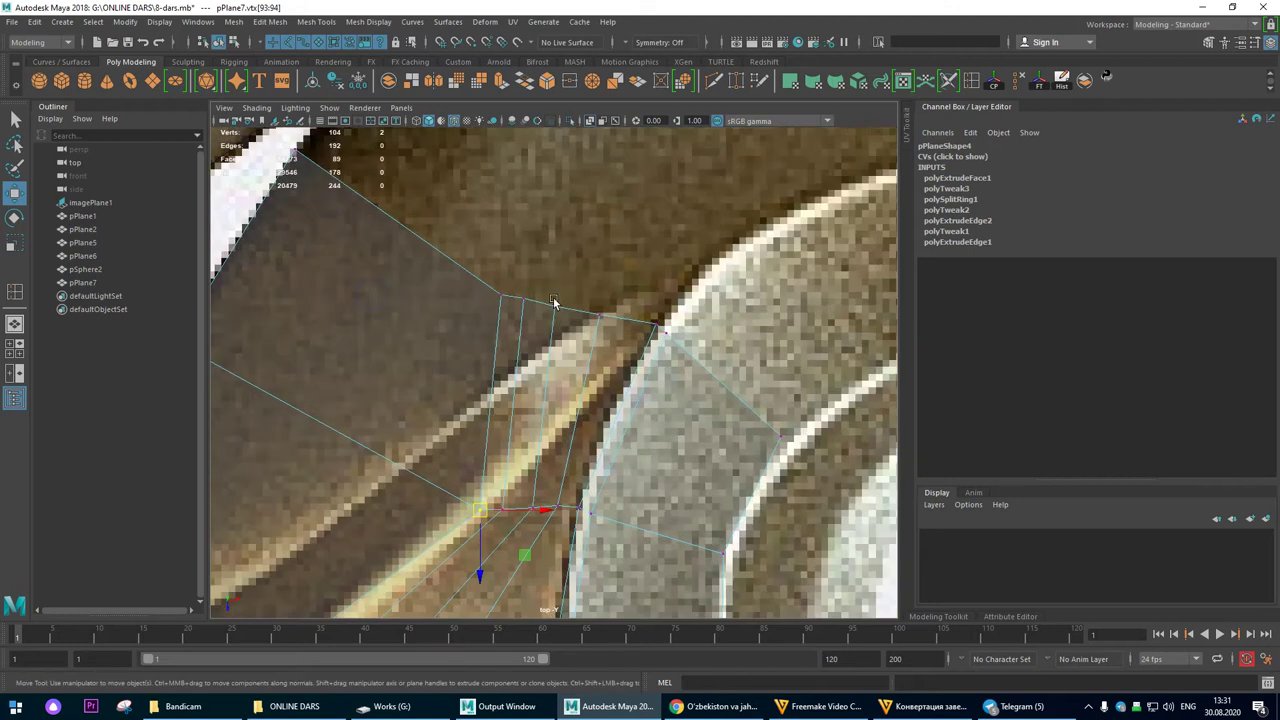
Step: Scale the upper row's inner vertices close together and move them to the ridge's upper end beside the stem
left_click_drag(613, 331, 629, 333)
key("r")
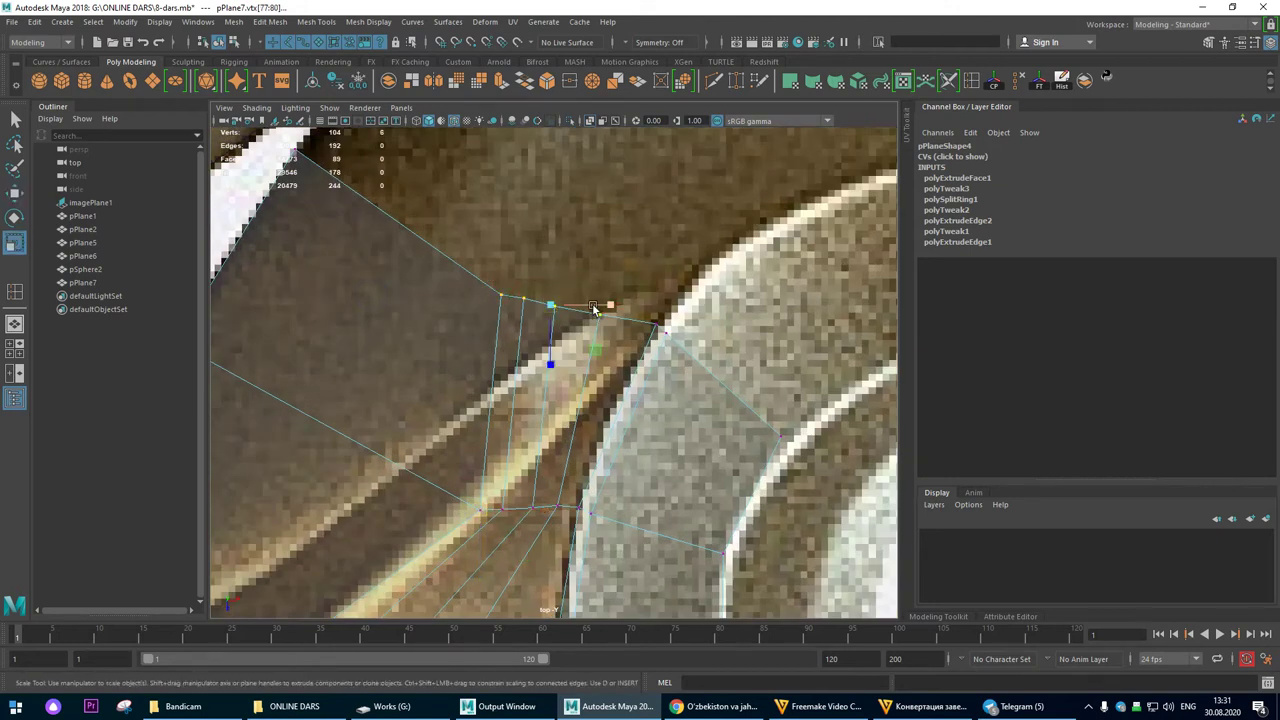
left_click_drag(548, 305, 473, 281)
key("w")
left_click_drag(548, 304, 644, 320)
right_click_drag(623, 298, 658, 313, "alt")
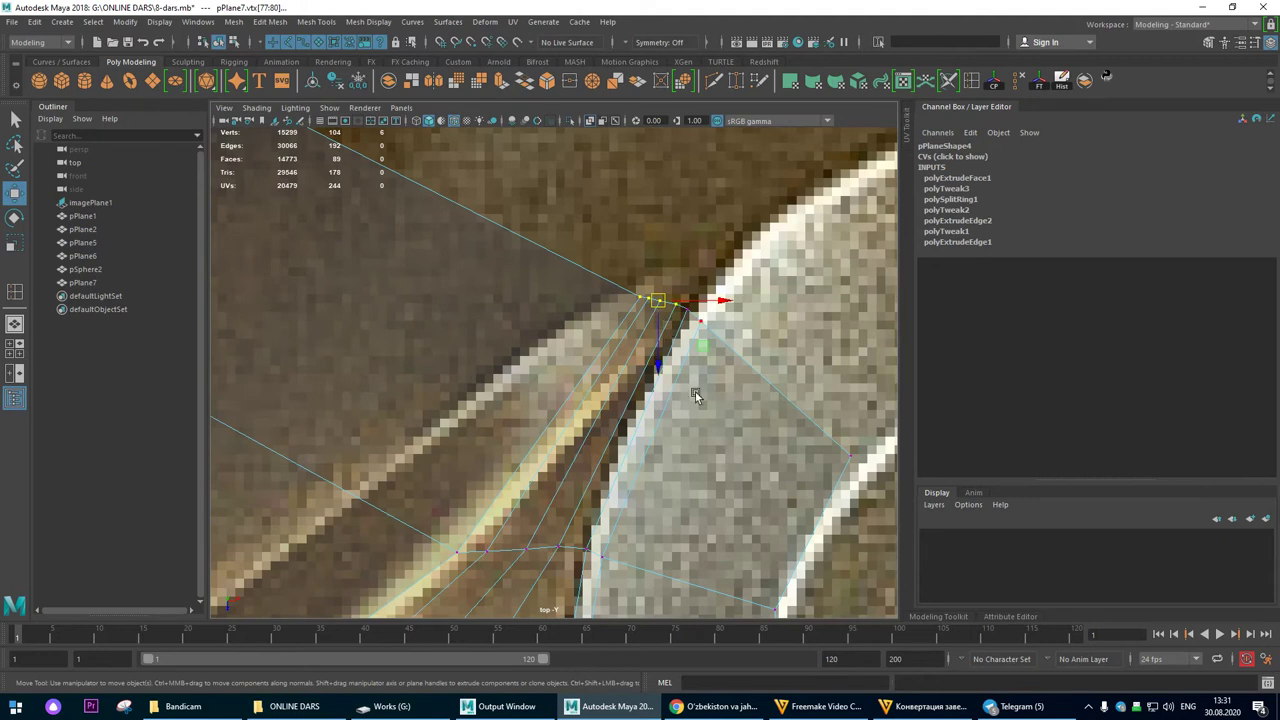
key("r")
middle_click_drag(774, 389, 752, 378)
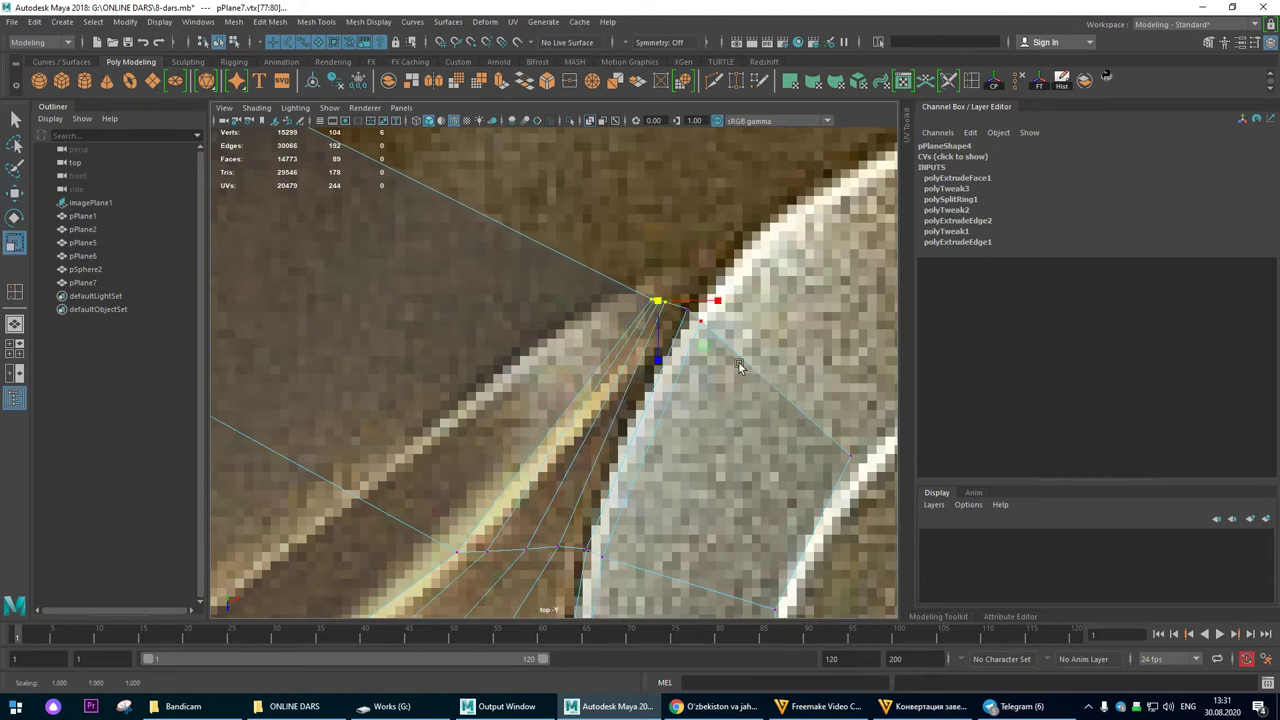
key("w")
left_click_drag(659, 302, 677, 310)
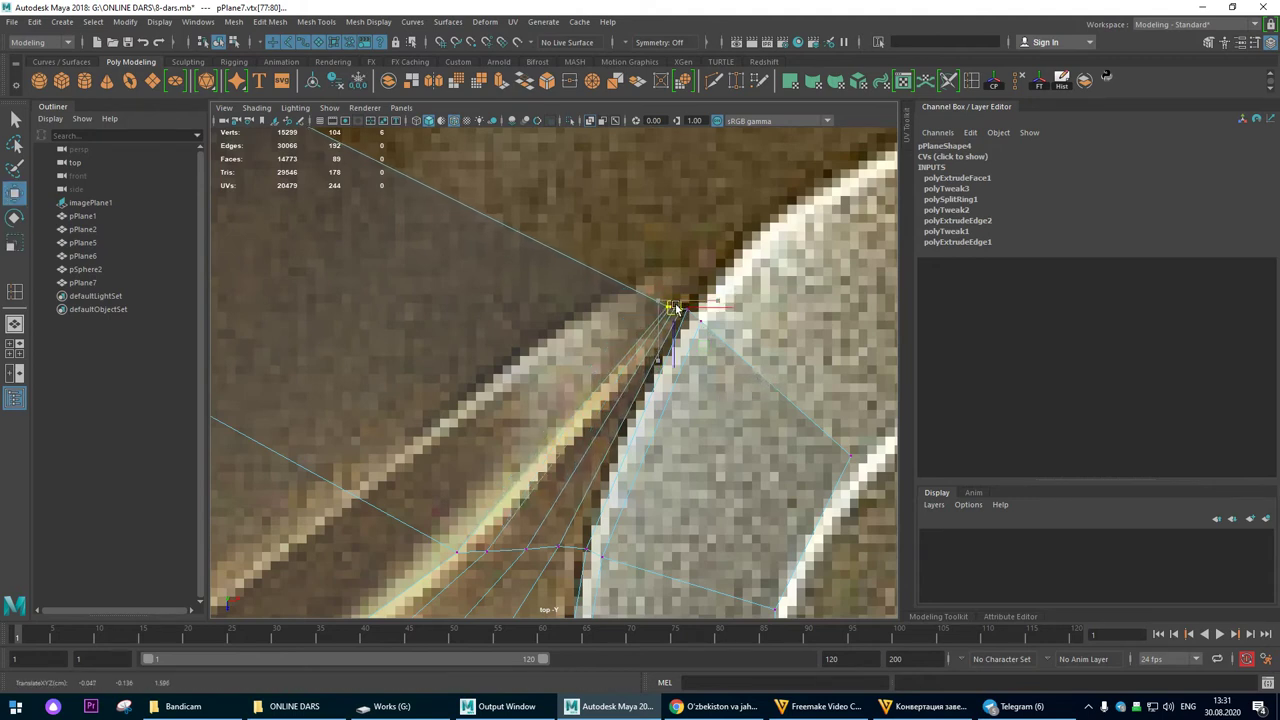
Step: Nudge the middle row's vertex on the stem's outer edge and realign the row's vertices between the ridge and the stem
right_click_drag(622, 370, 470, 420, "alt")
right_click_drag(566, 394, 740, 425, "alt")
middle_click_drag(660, 360, 734, 256, "alt")
right_click_drag(445, 250, 508, 303, "alt")
scroll(566, 354, "up", 6)
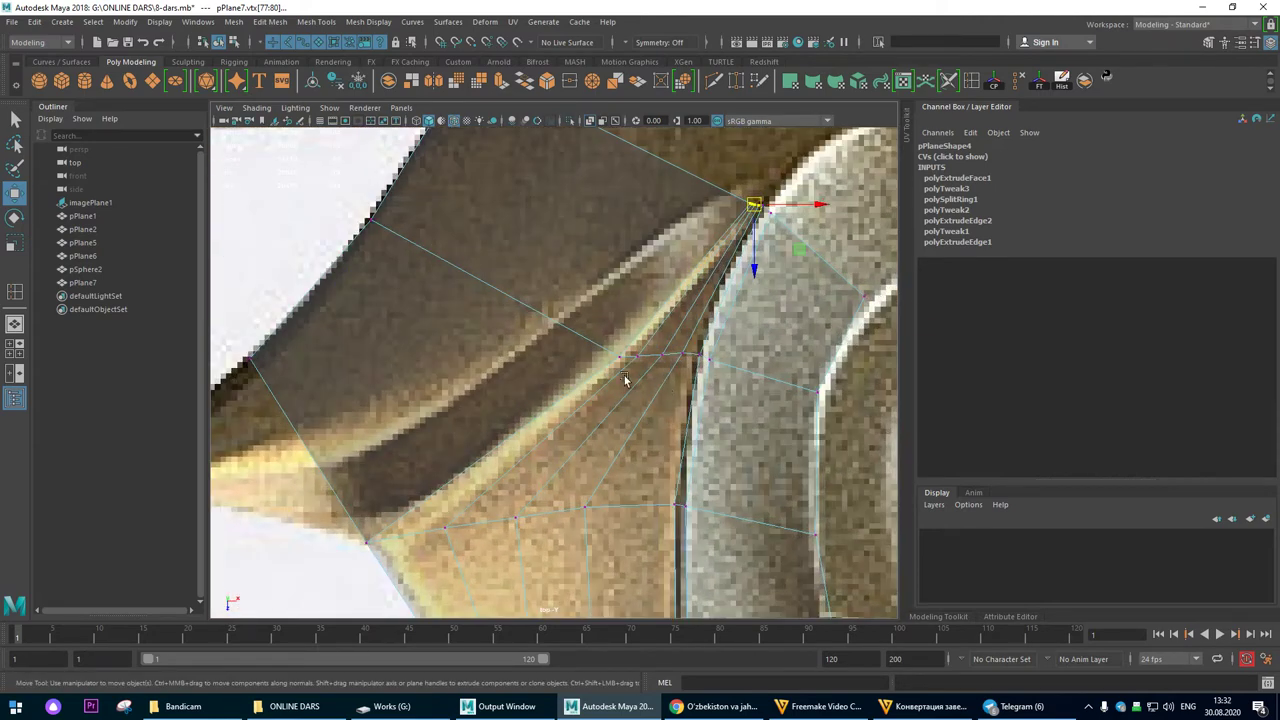
scroll(620, 365, "up", 2)
left_click(778, 382)
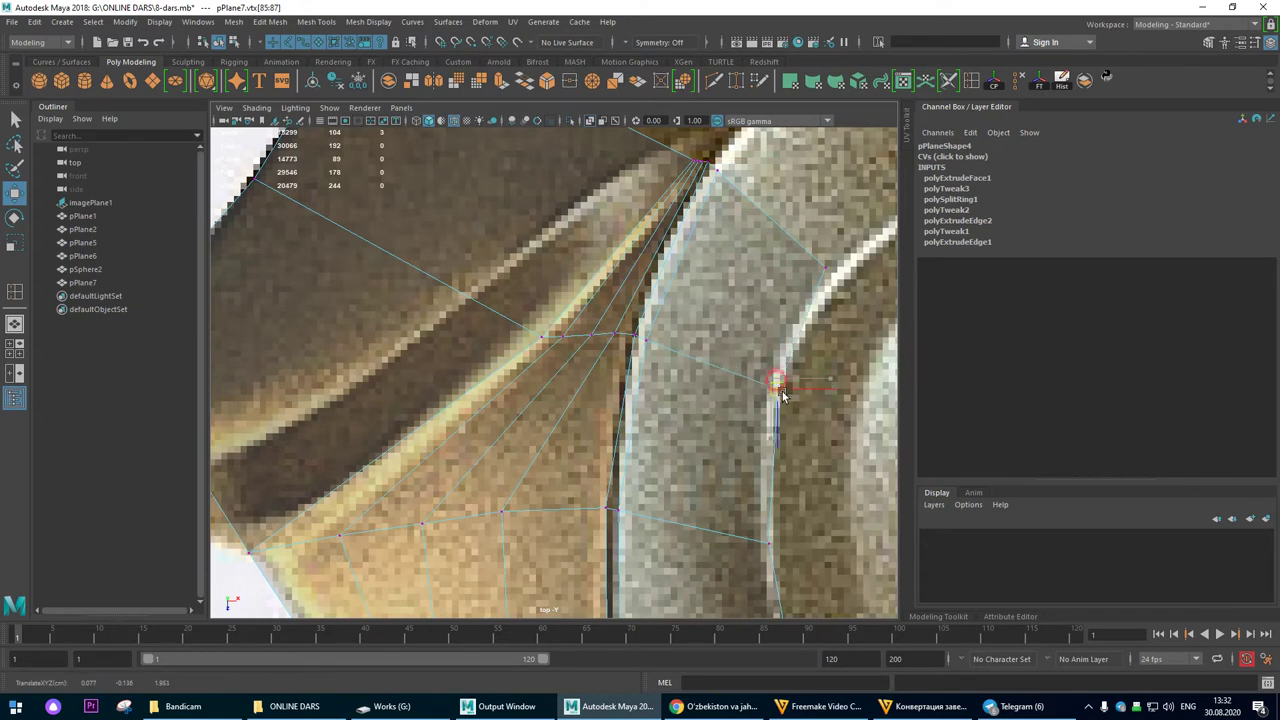
left_click(591, 340)
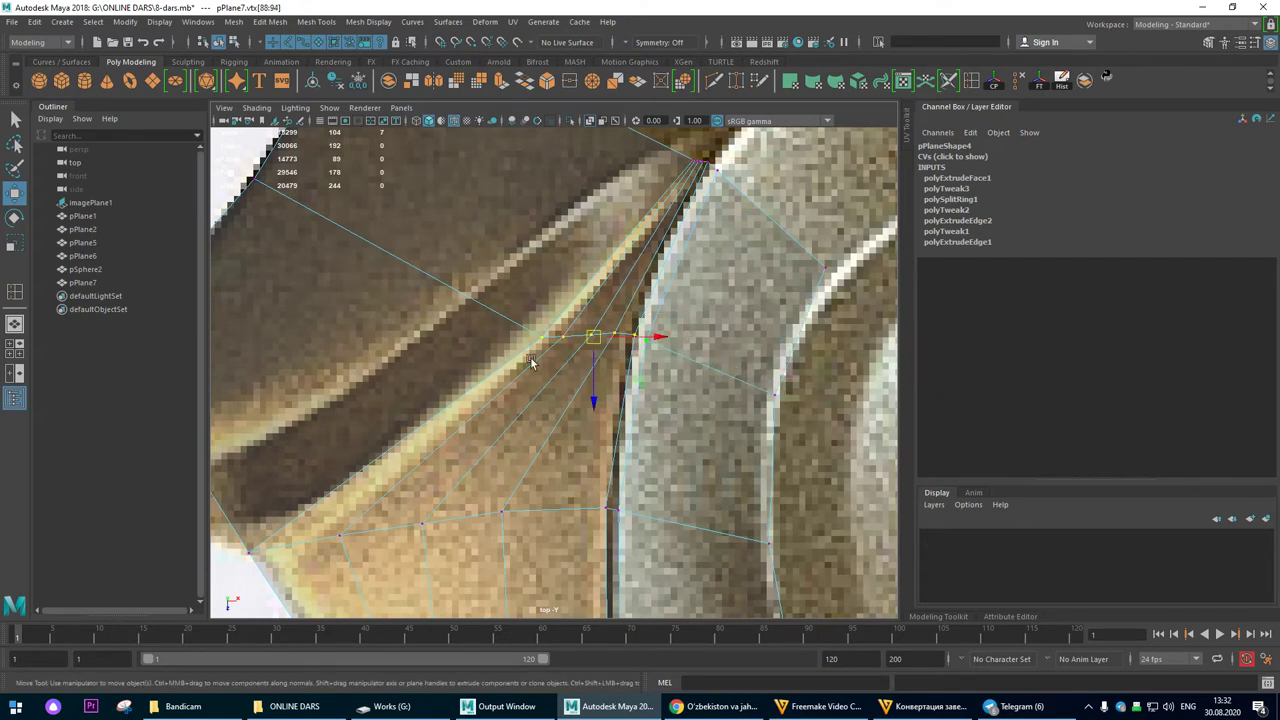
left_click_drag(594, 343, 628, 339)
left_click_drag(646, 328, 647, 338)
middle_click_drag(612, 325, 595, 335)
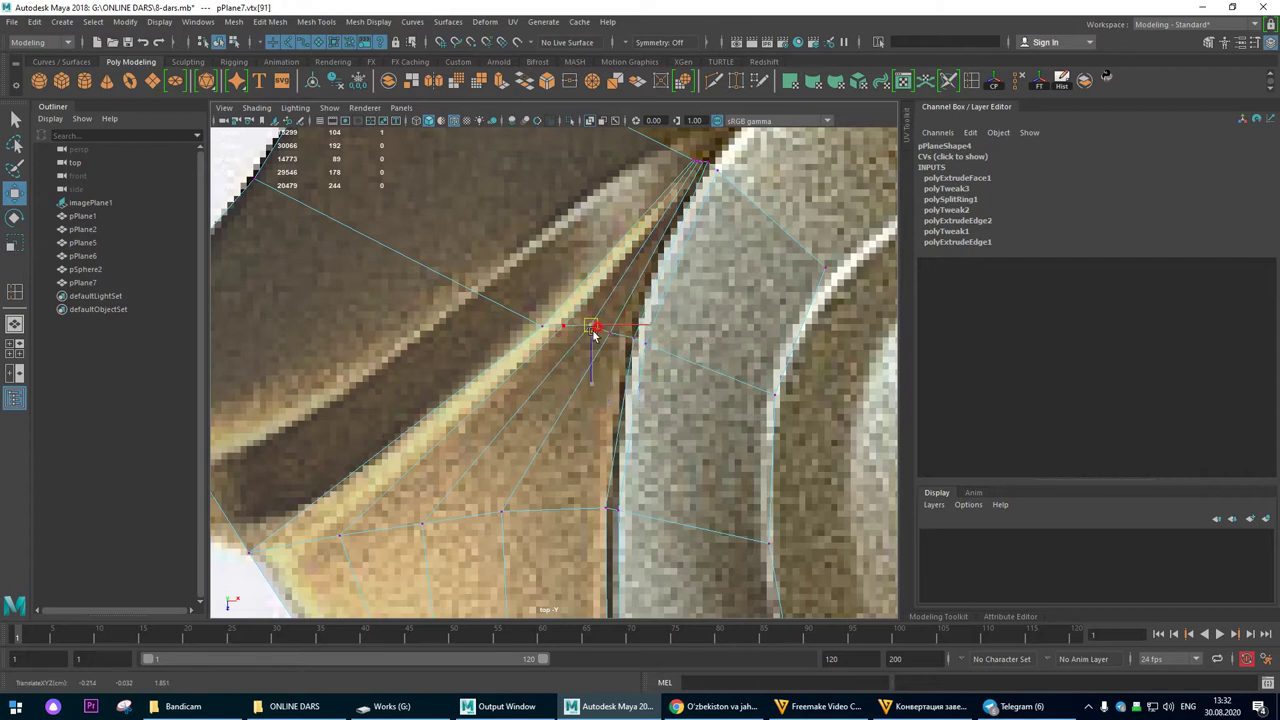
left_click_drag(688, 326, 649, 348)
middle_click_drag(560, 318, 558, 321)
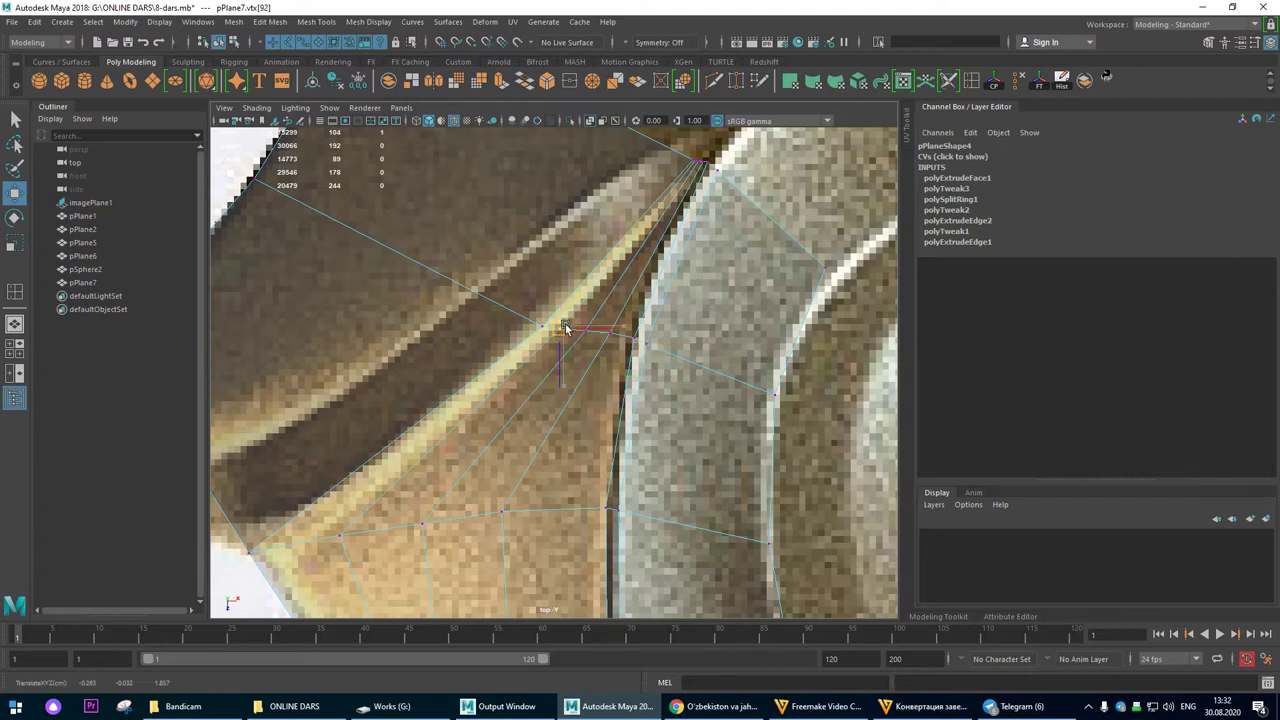
Step: Insert an edge loop lengthwise through the middle of the extruded leaf faces
scroll(503, 397, "down", 3)
scroll(503, 397, "down", 5)
scroll(357, 334, "up", 3)
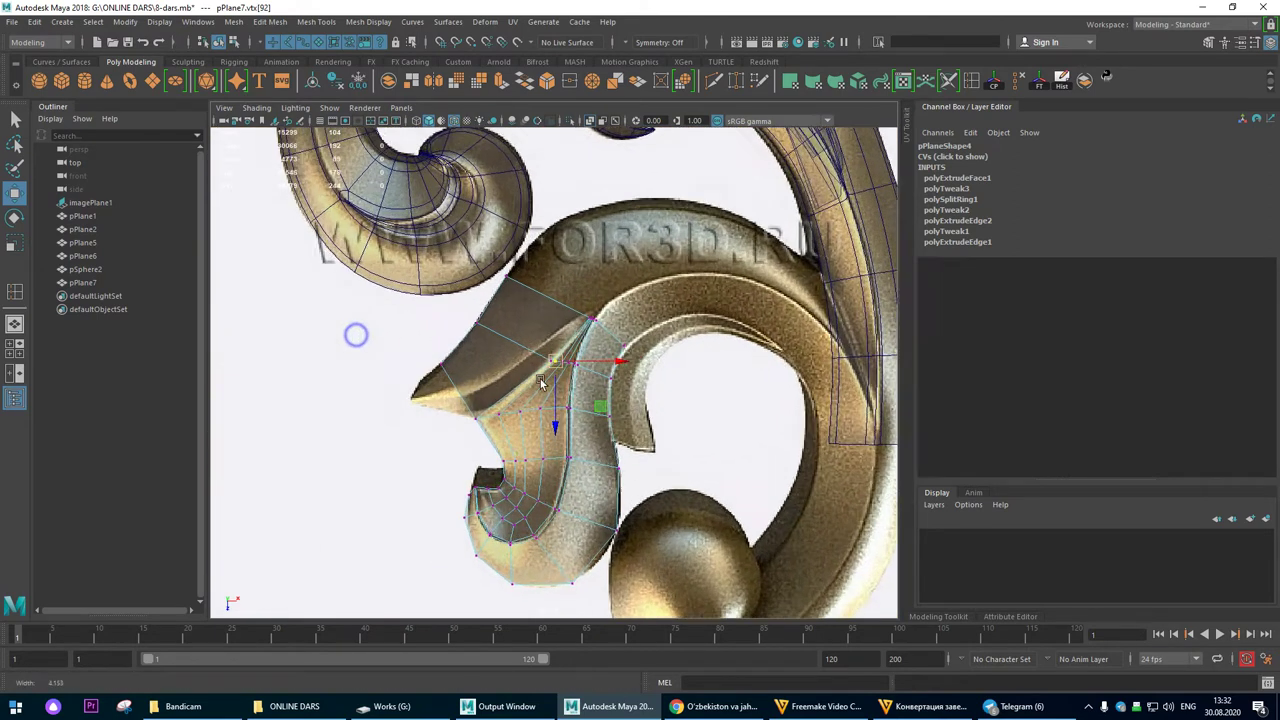
middle_click_drag(623, 363, 637, 334, "alt")
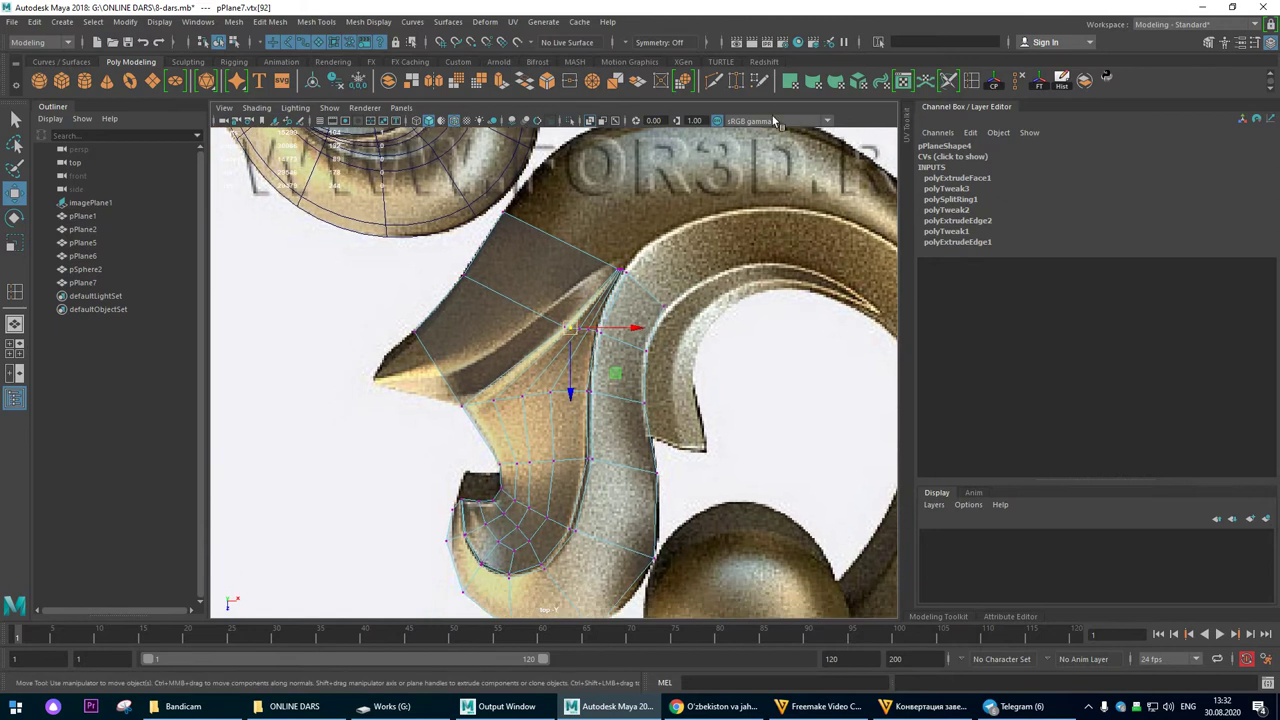
left_click(970, 84)
left_click(443, 374)
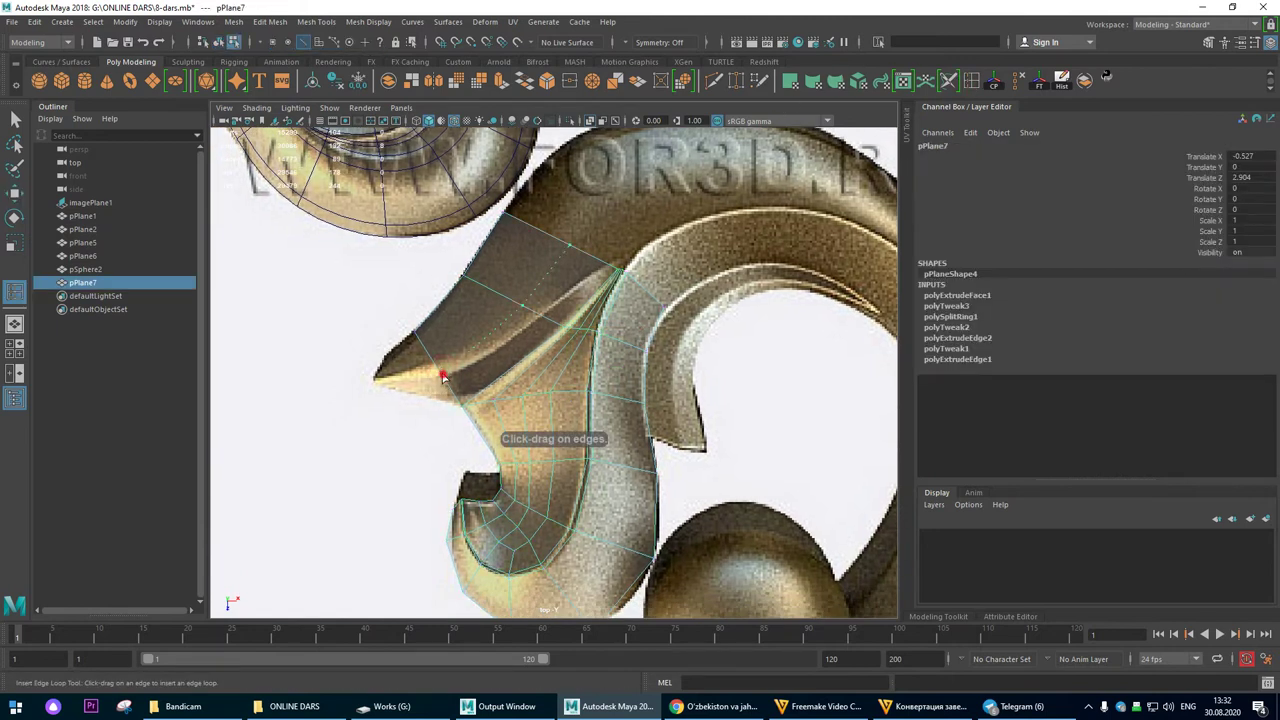
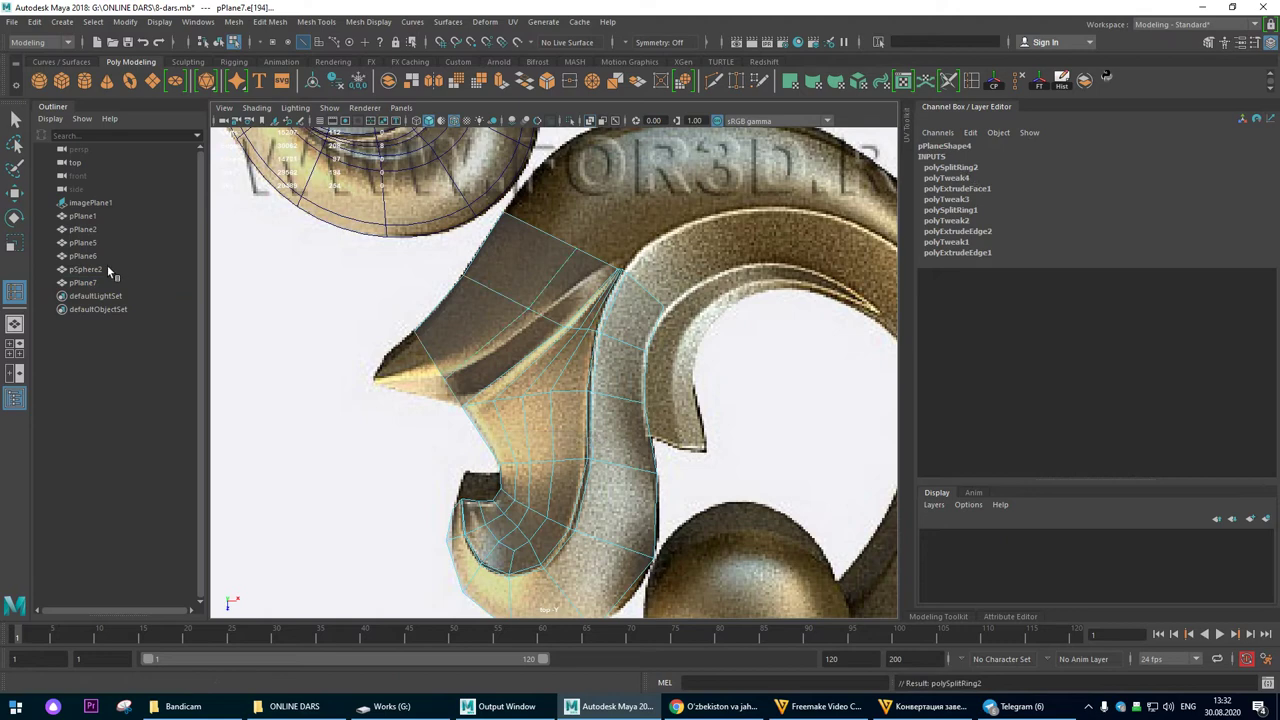
Step: Try to move the new loop's side-wall edge out to the pointed leaf tip in the top view
left_click(15, 326)
left_click_drag(511, 417, 658, 367, "alt")
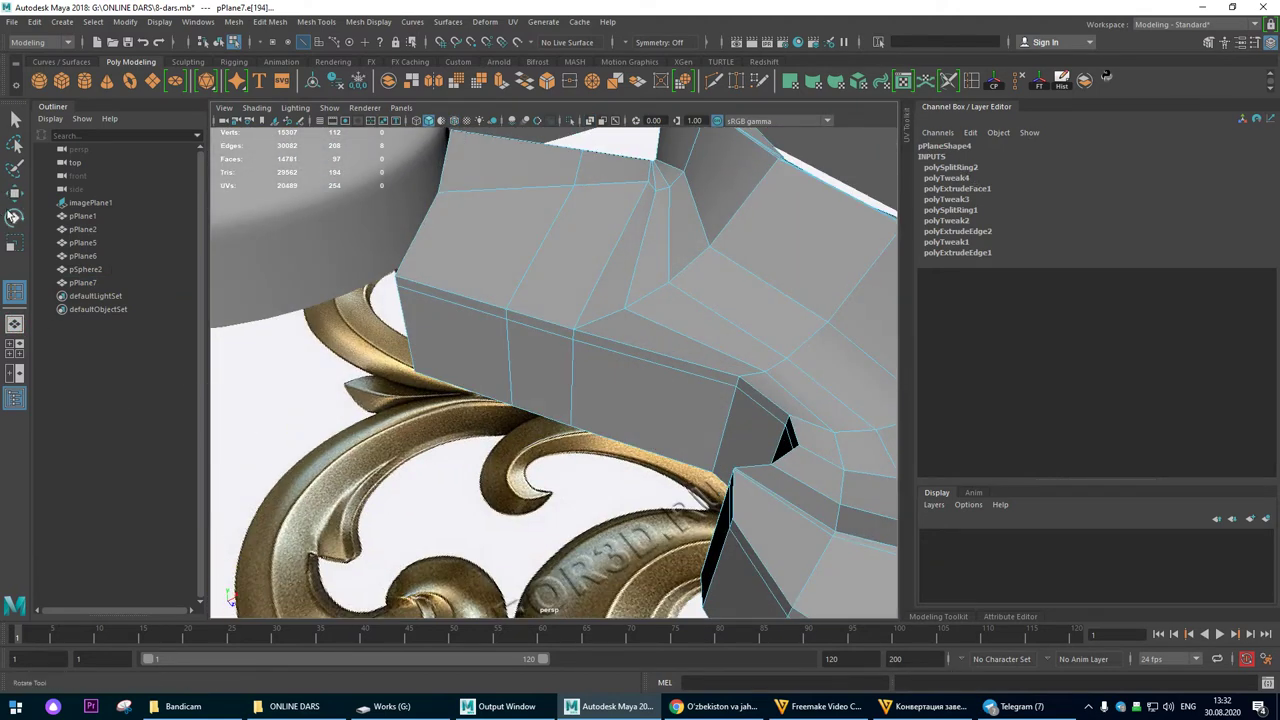
left_click(14, 192)
left_click(503, 316)
left_click(512, 366, "shift")
key("space")
key("space")
right_click_drag(298, 276, 427, 362, "alt")
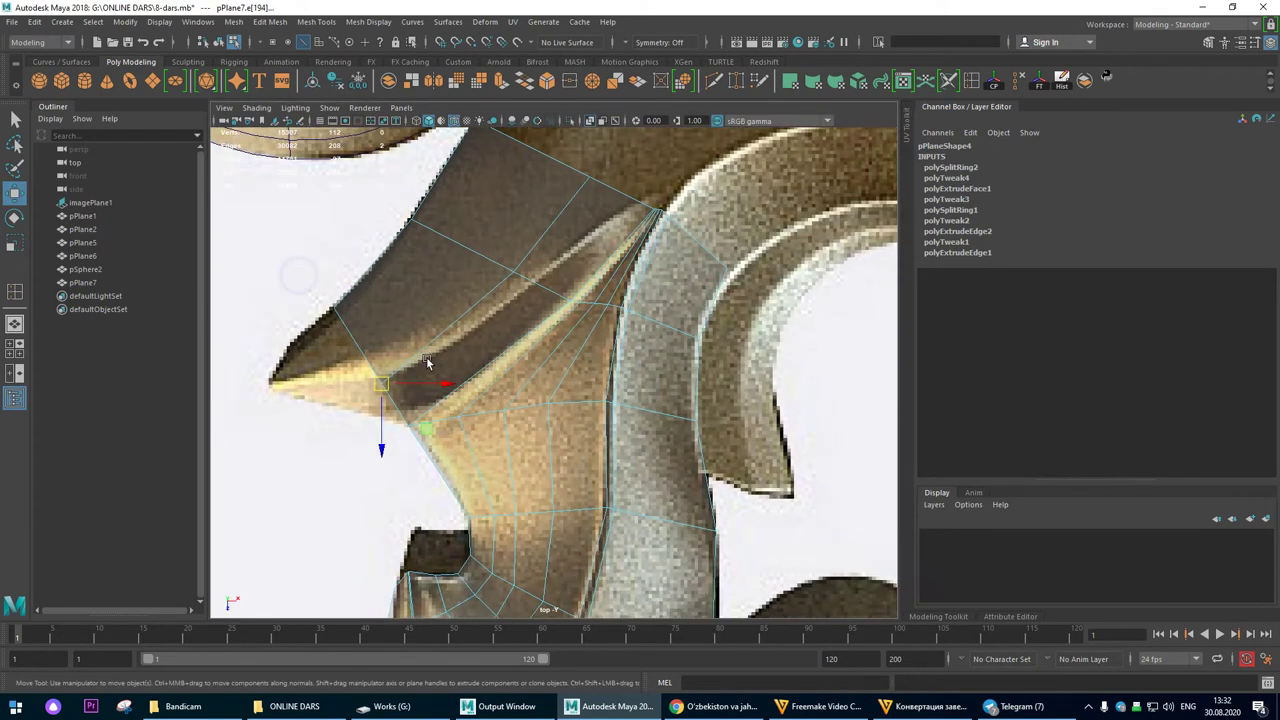
left_click_drag(440, 353, 259, 390, "alt")
left_click_drag(268, 390, 268, 390)
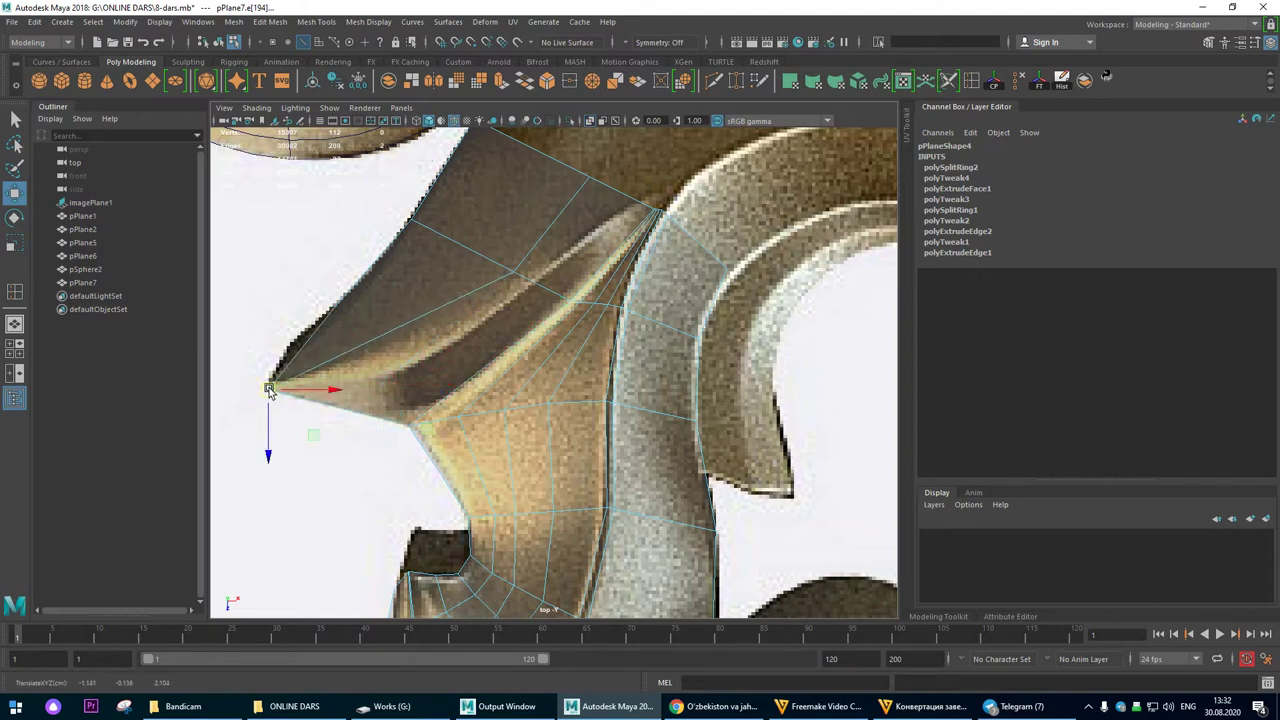
Step: Try to shift the leaf's upper outline vertices and the loop's middle vertex toward the pointed tip along the reference
right_click_drag(354, 301, 275, 291)
left_click_drag(336, 313, 297, 336)
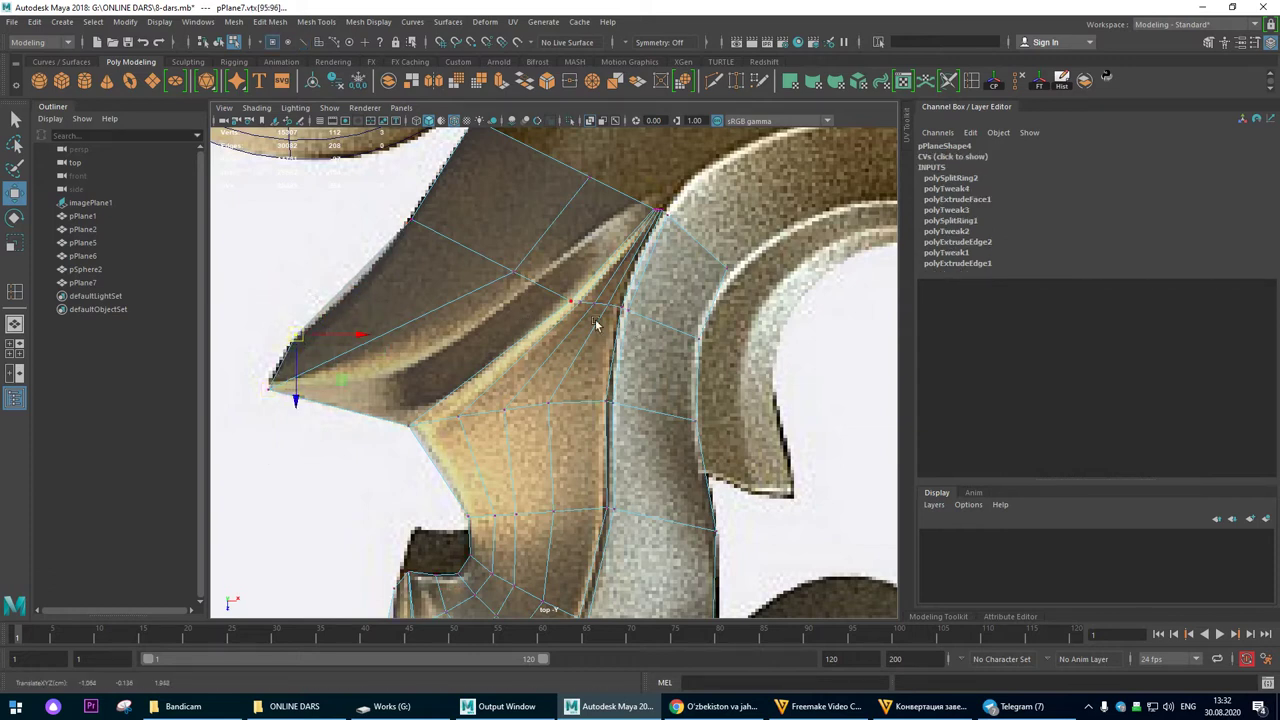
left_click(407, 215)
left_click_drag(410, 218, 361, 292)
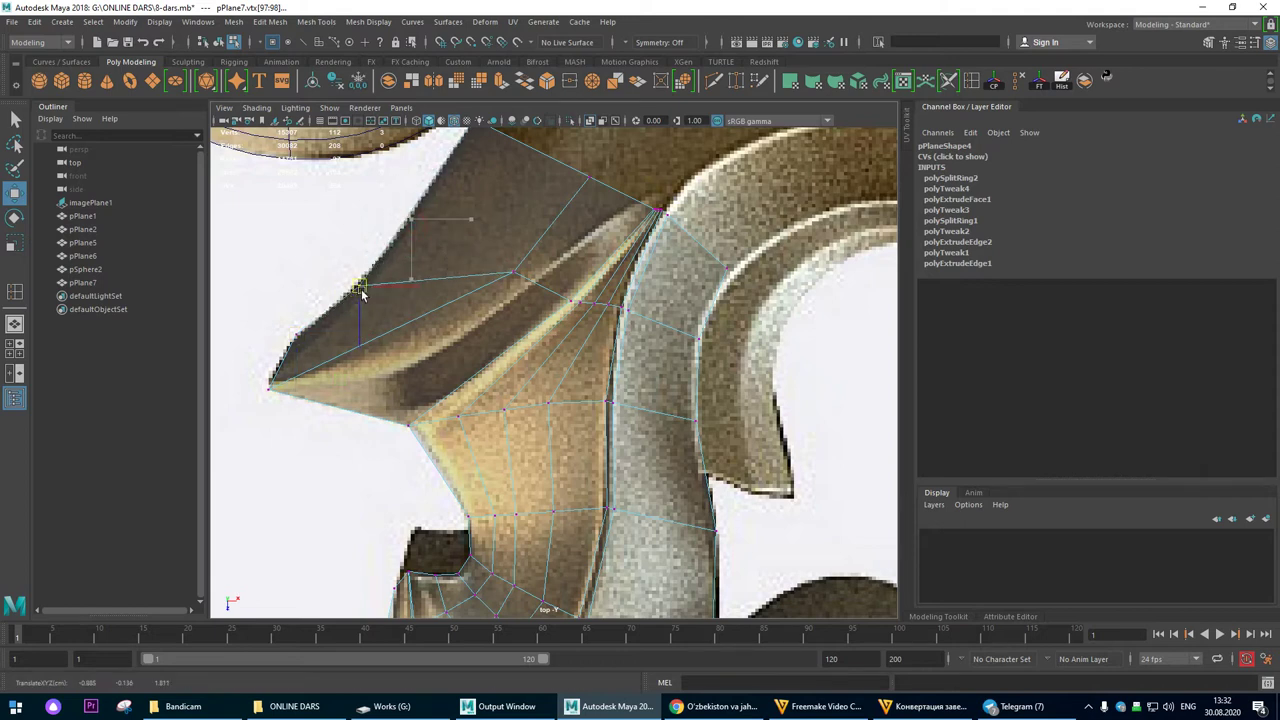
left_click(513, 272)
left_click_drag(513, 272, 460, 345)
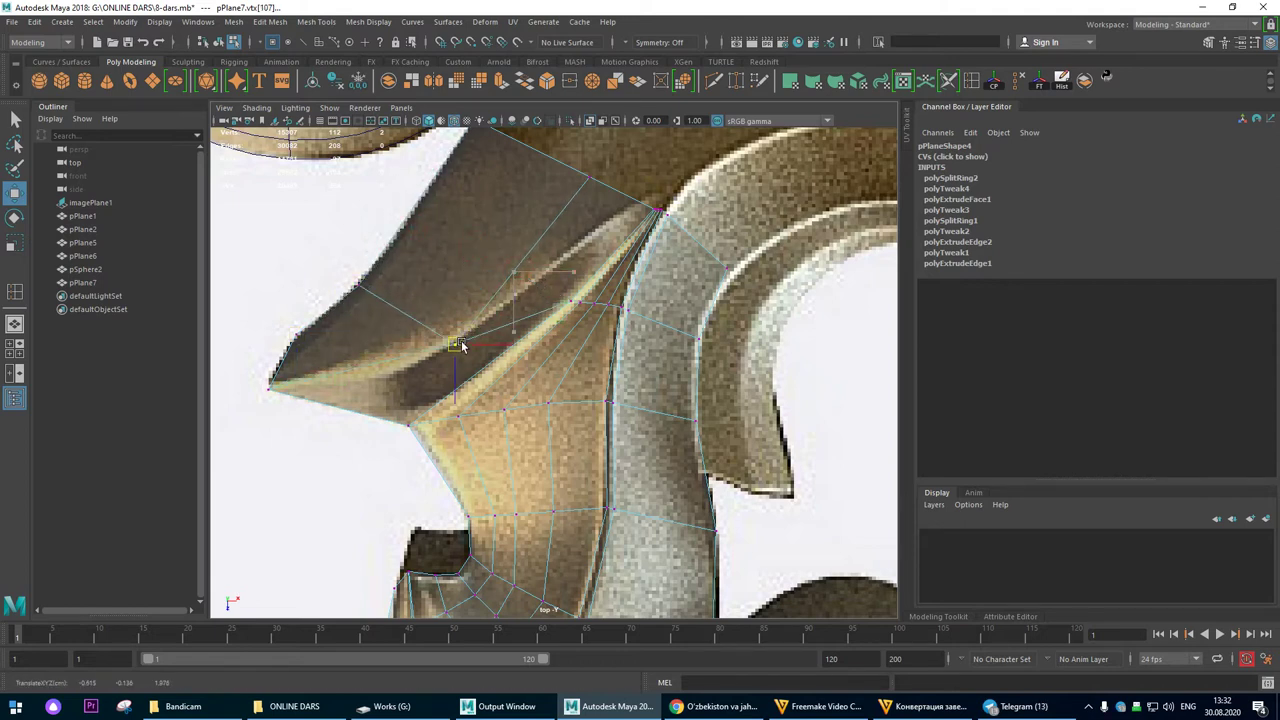
Step: Slide the middle row's vertices from the ridge to the stem's edge down along the reference lines
left_click_drag(541, 287, 713, 350)
left_click_drag(604, 302, 551, 333)
left_click(582, 330)
left_click(614, 336)
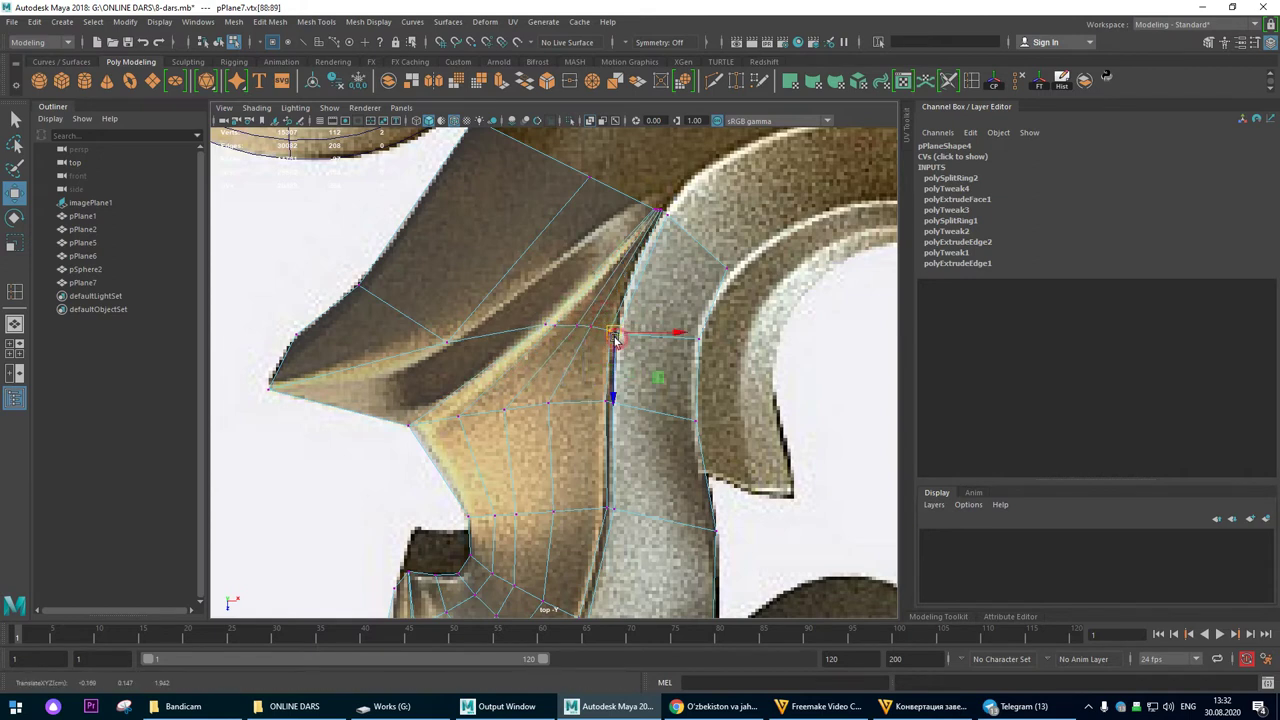
Step: Lower the vertices of the next row down, between the stem's edge and the leaf's notch, to even out its spacing
left_click(600, 404)
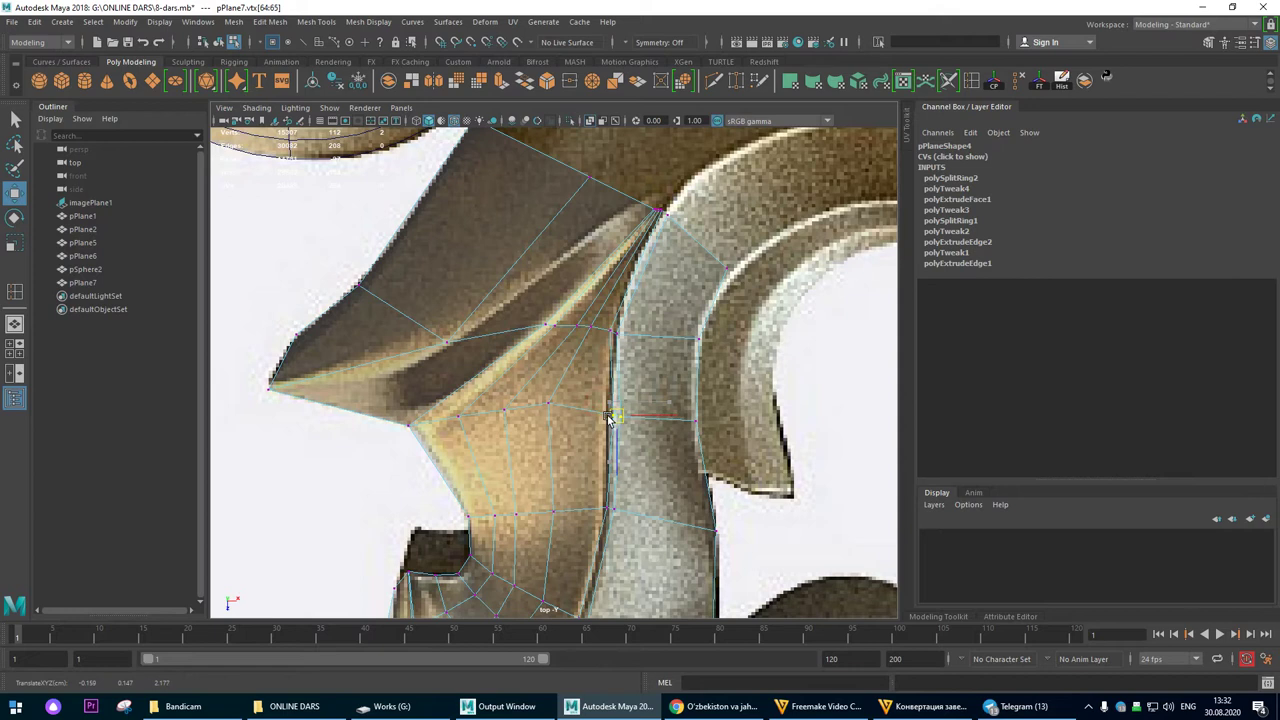
left_click(546, 416)
left_click(510, 412)
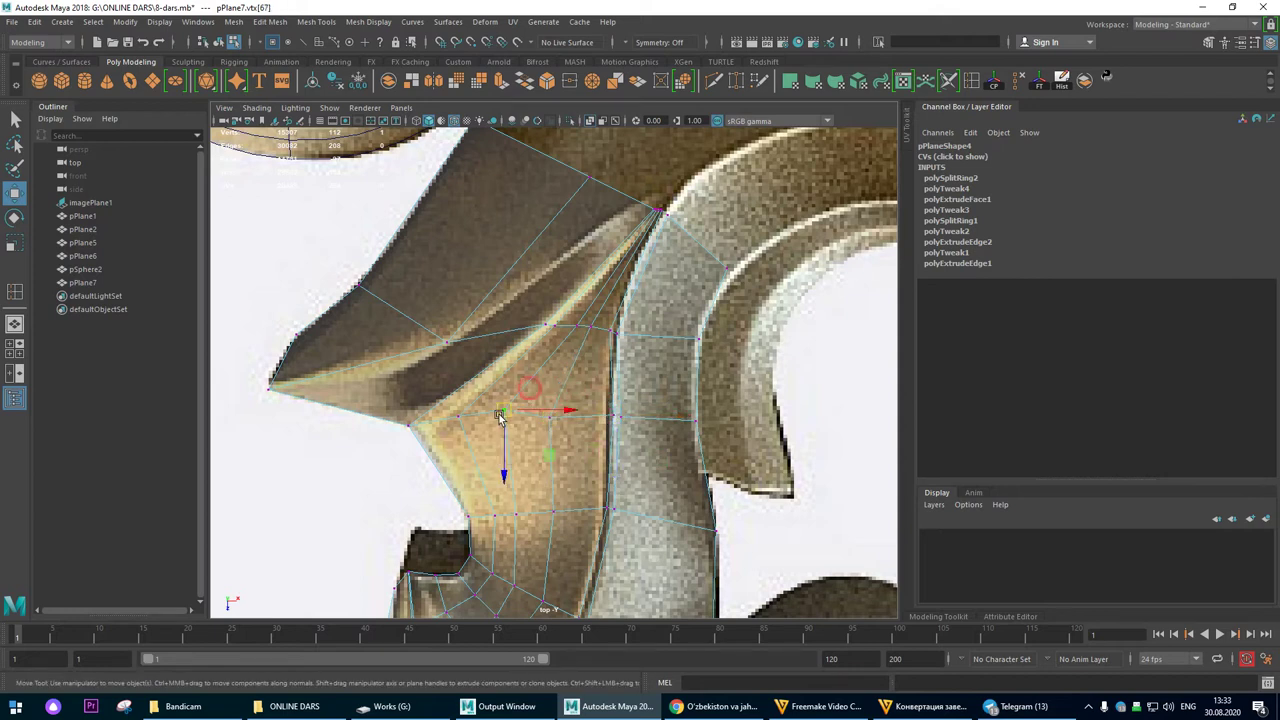
left_click(457, 420)
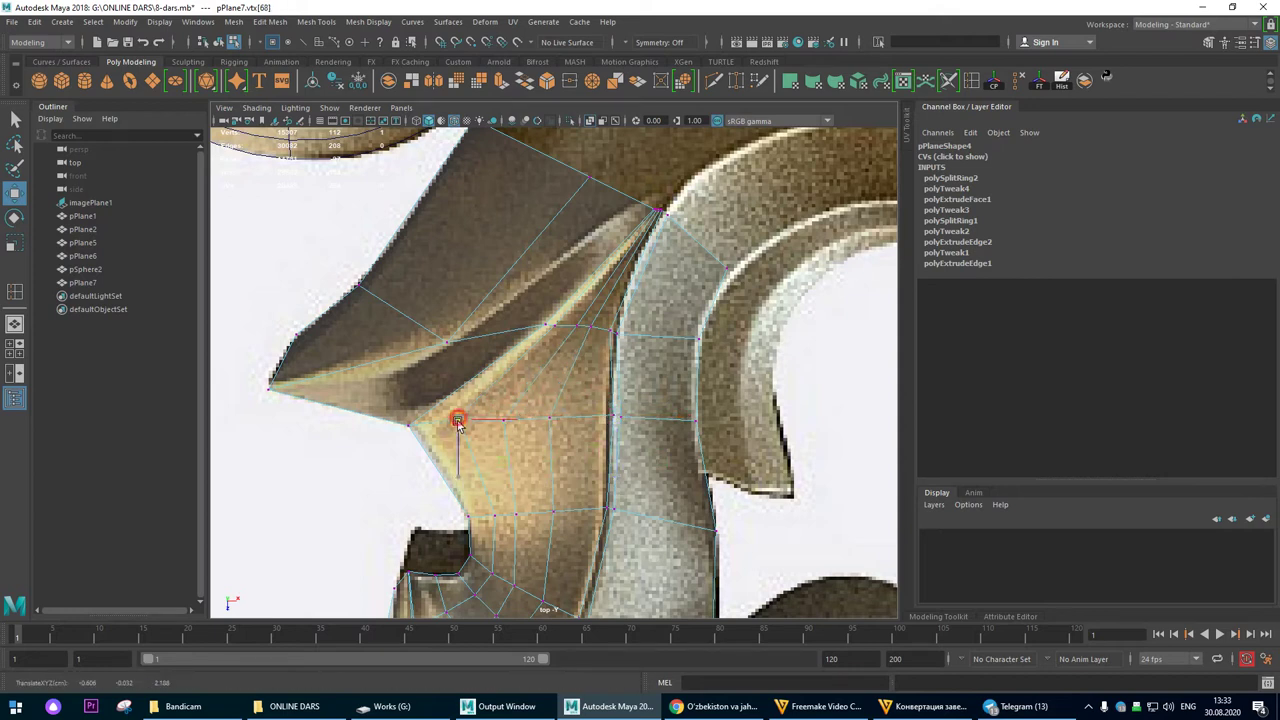
scroll(569, 363, "down", 2)
scroll(569, 363, "up", 2)
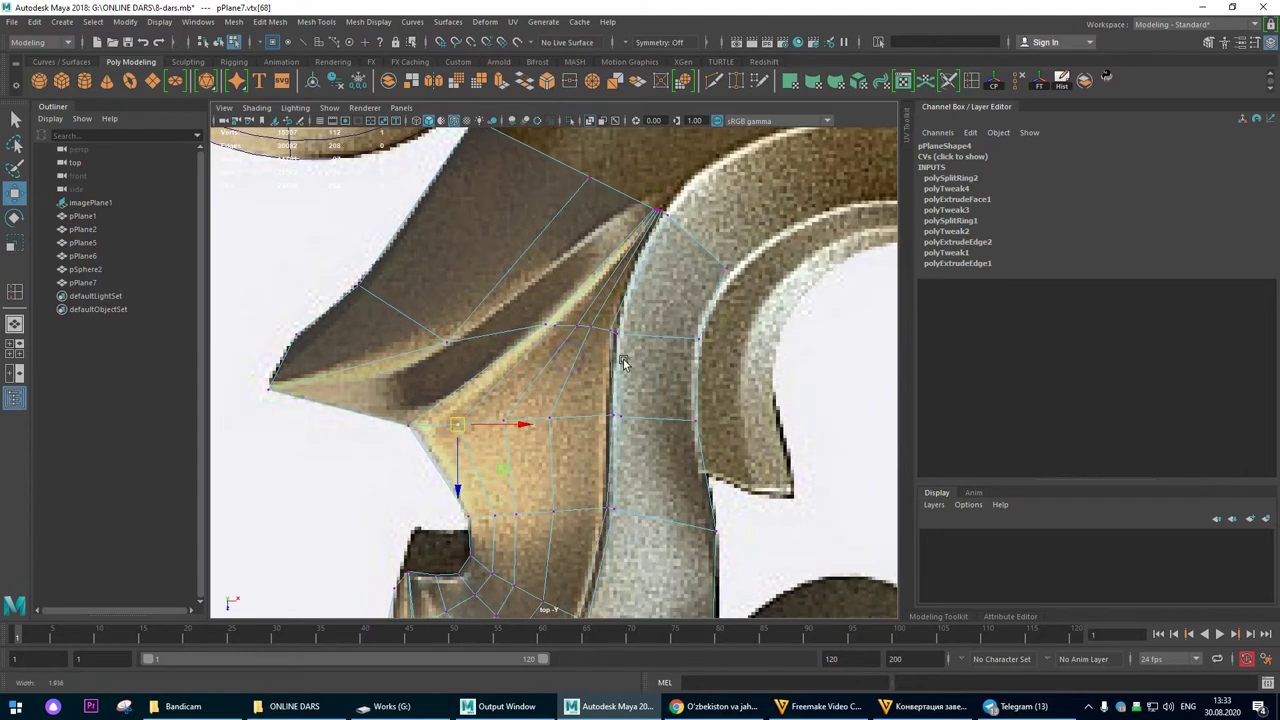
Step: Move the second row's outline vertices and middle loop vertex back up along the leaf's outline and the upper ridge line
middle_click_drag(516, 352, 592, 396, "alt")
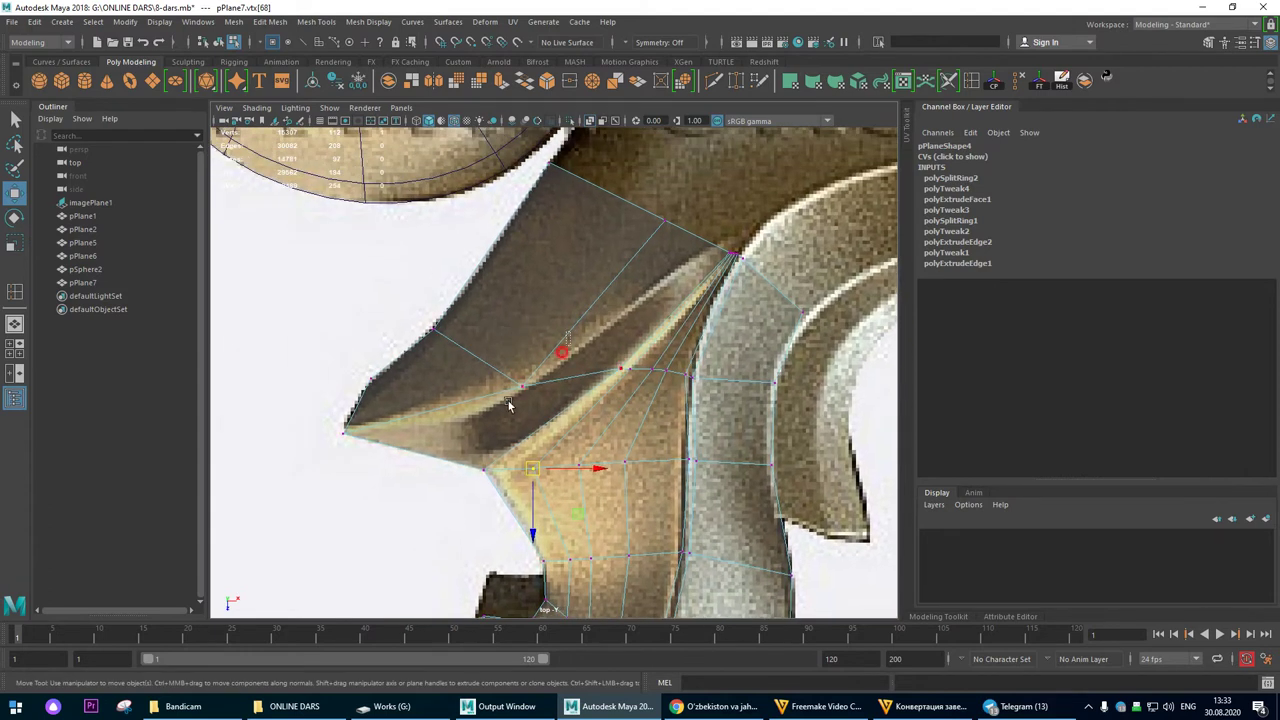
left_click_drag(521, 385, 581, 352)
left_click(433, 328)
left_click_drag(433, 328, 486, 277)
left_click_drag(603, 334, 554, 373)
left_click_drag(583, 351, 591, 339)
Step: Pull the end row's outline and loop vertices back from the tip so the mesh ends in a diagonal edge across the leaf
left_click_drag(376, 339, 420, 340)
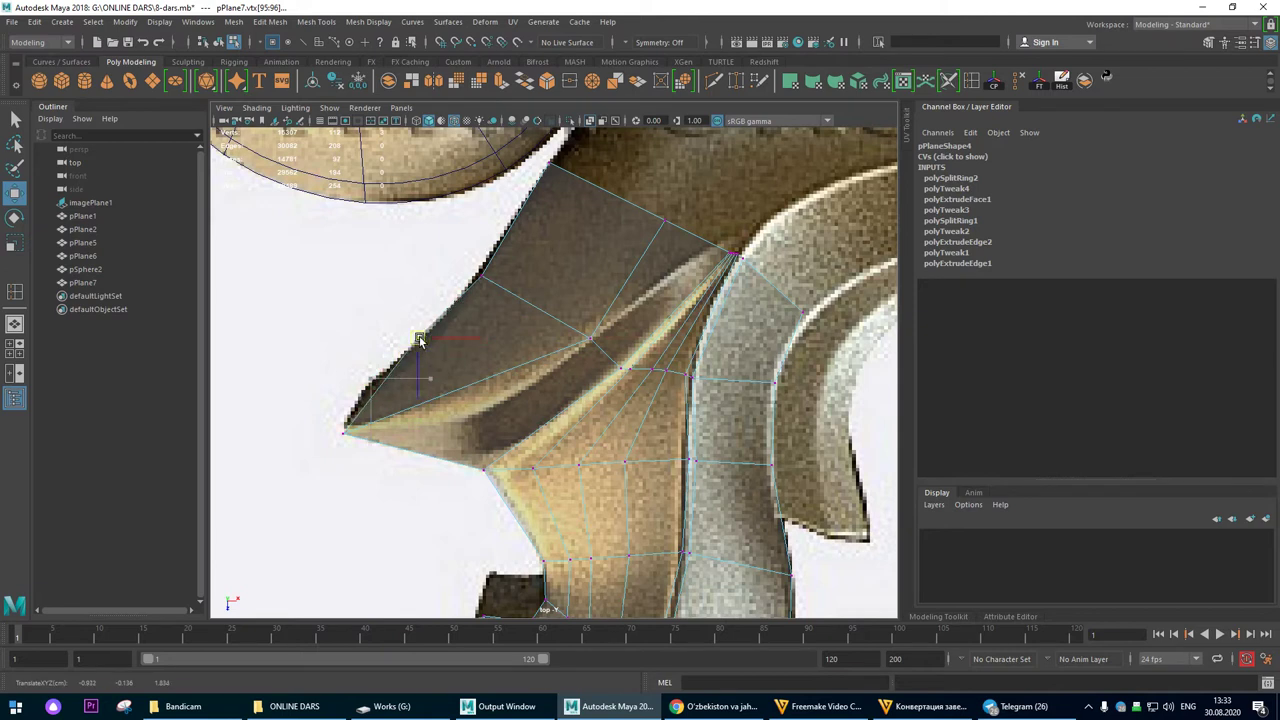
left_click_drag(320, 397, 467, 392)
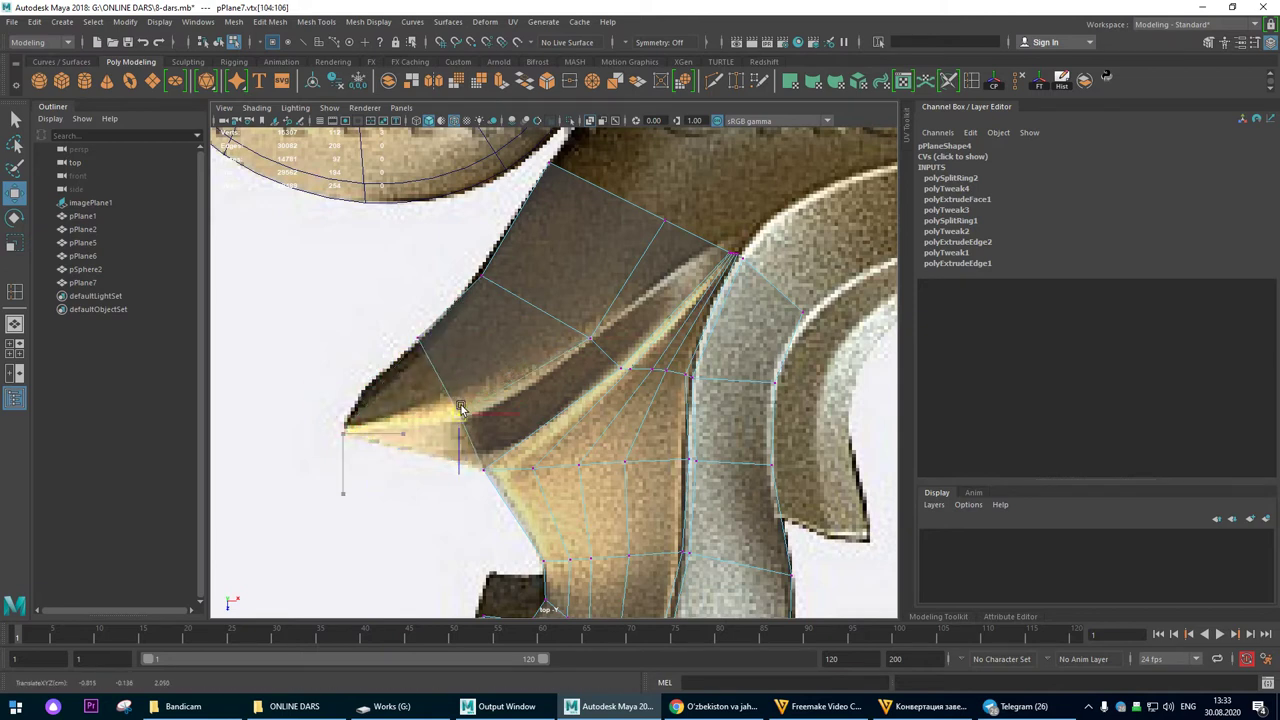
left_click(587, 341)
left_click_drag(636, 196, 705, 248)
right_click_drag(645, 281, 634, 270, "alt")
right_click_drag(517, 308, 610, 394, "alt")
left_click_drag(489, 411, 590, 342)
Step: Extrude the four side-wall faces at the leaf's end outward over the pointed tip in the top view
left_click(15, 325)
right_click_drag(579, 321, 583, 346)
right_click_drag(591, 374, 391, 314, "alt")
left_click_drag(391, 314, 380, 369, "alt")
right_click_drag(380, 369, 574, 351, "alt")
left_click_drag(574, 351, 538, 347, "alt")
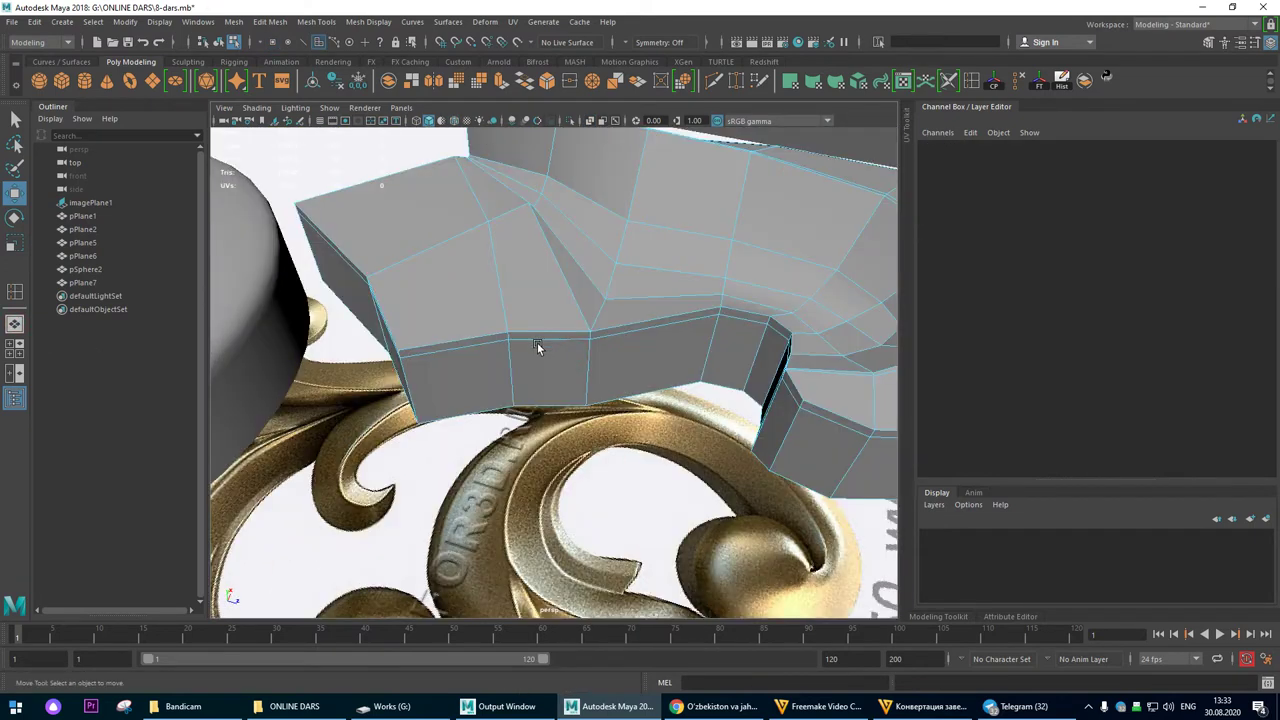
left_click(536, 346)
left_click(489, 363, "shift")
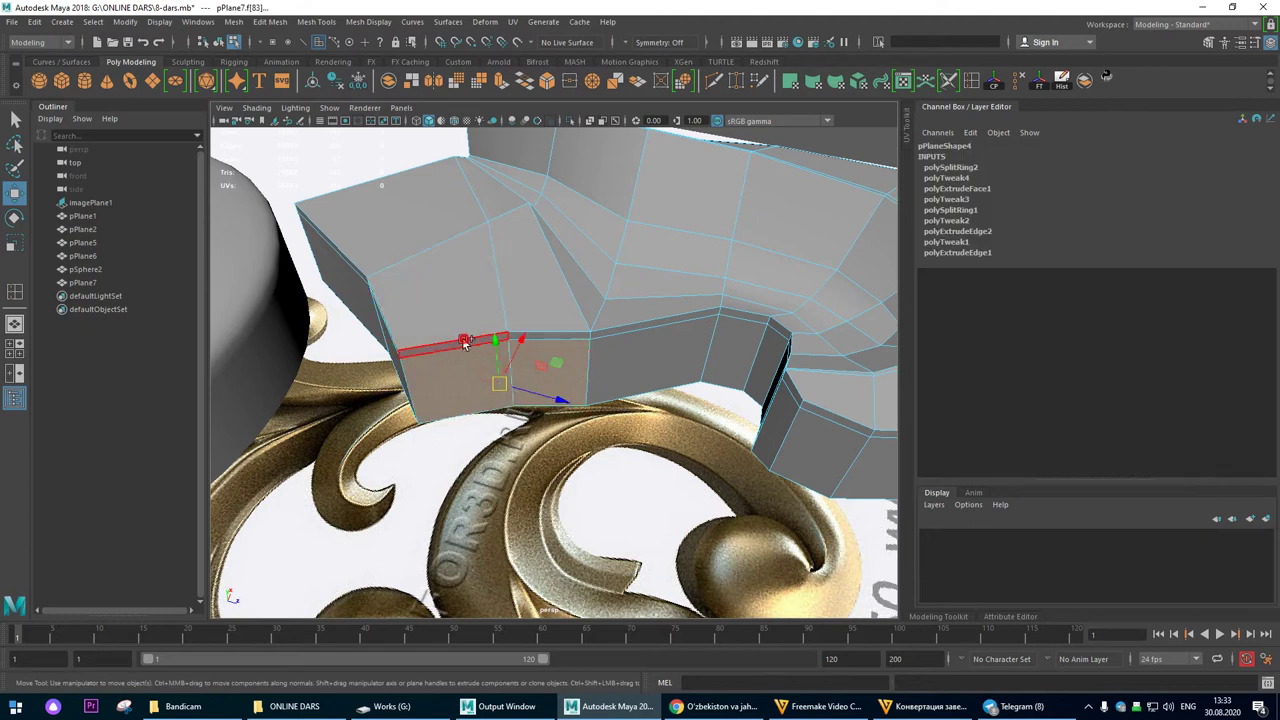
key("space")
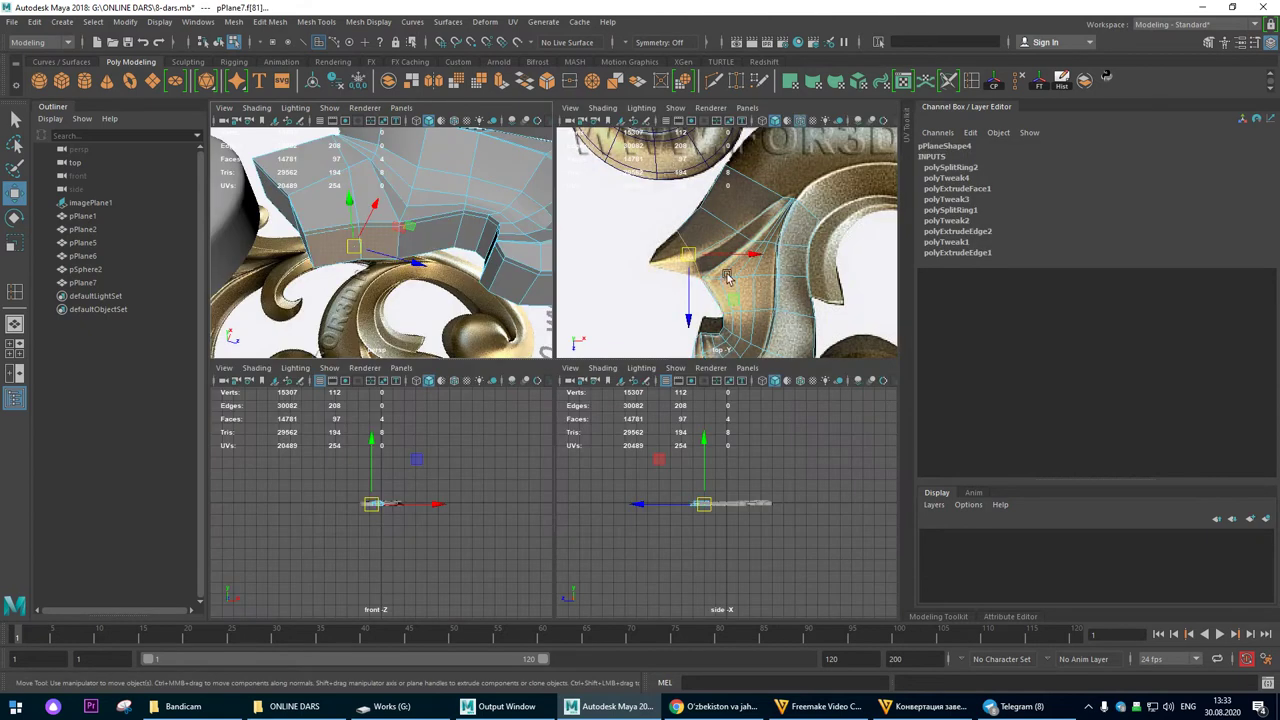
key("space")
left_click_drag(481, 396, 390, 417, "shift")
Step: Move the extrusion's upper and lower outer vertices onto the reference outline around the pointed tip
middle_click_drag(464, 348, 554, 275, "alt")
right_click_drag(437, 266, 494, 280, "alt")
right_click_drag(495, 281, 400, 265)
left_click_drag(384, 257, 478, 289)
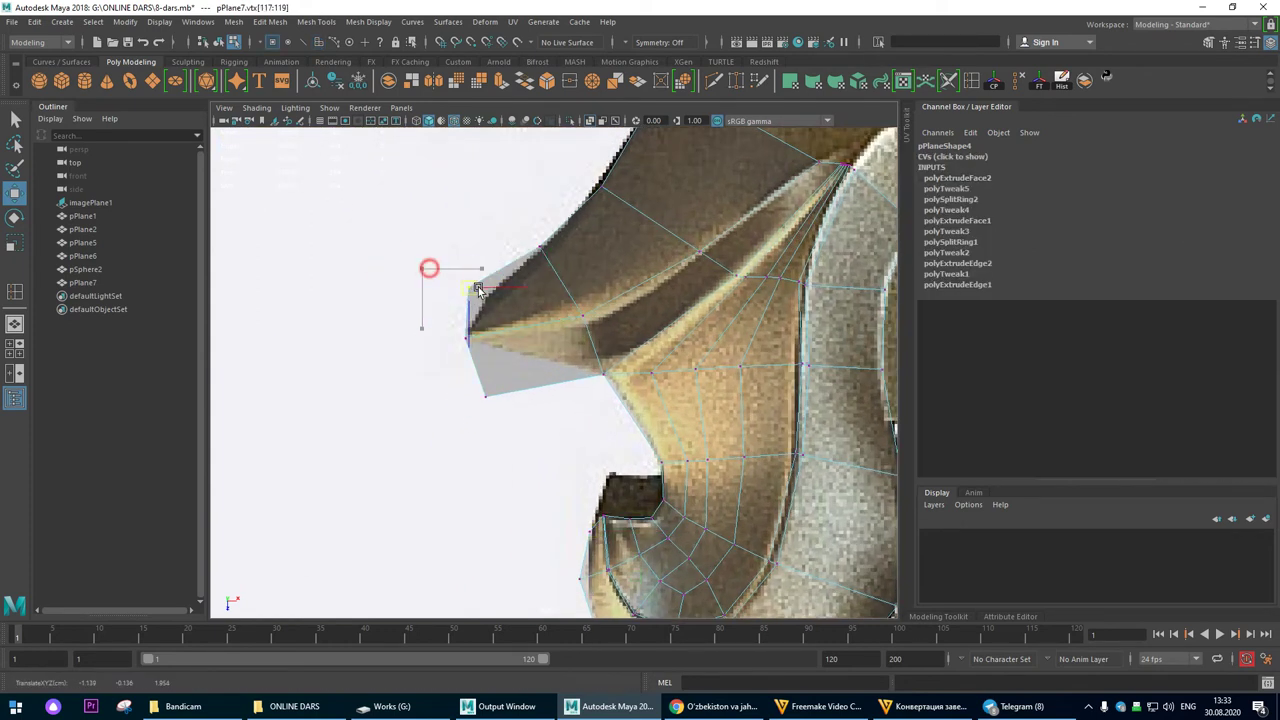
left_click_drag(431, 391, 520, 366)
left_click_drag(474, 271, 492, 291)
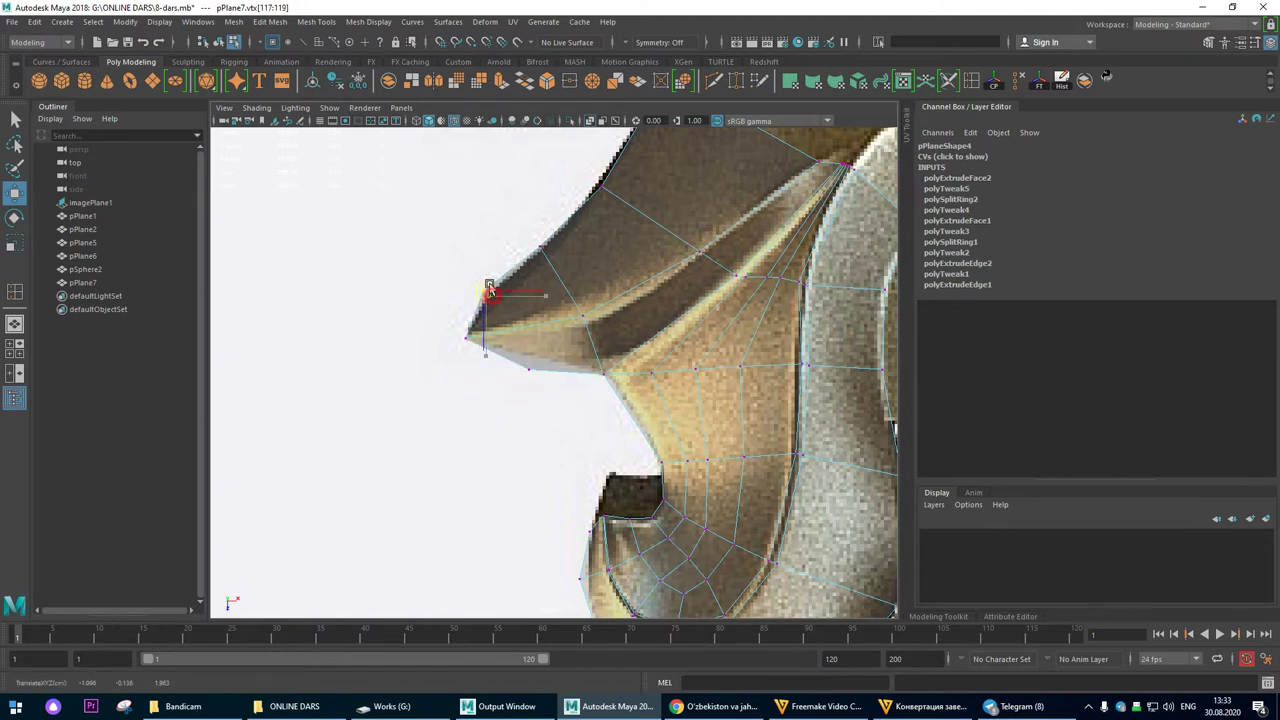
Step: Refine the leaf's tip point and neighbouring outline vertices against the reference in the top view, tightening the upper edge
left_click_drag(522, 245, 553, 268)
left_click_drag(488, 353, 450, 322)
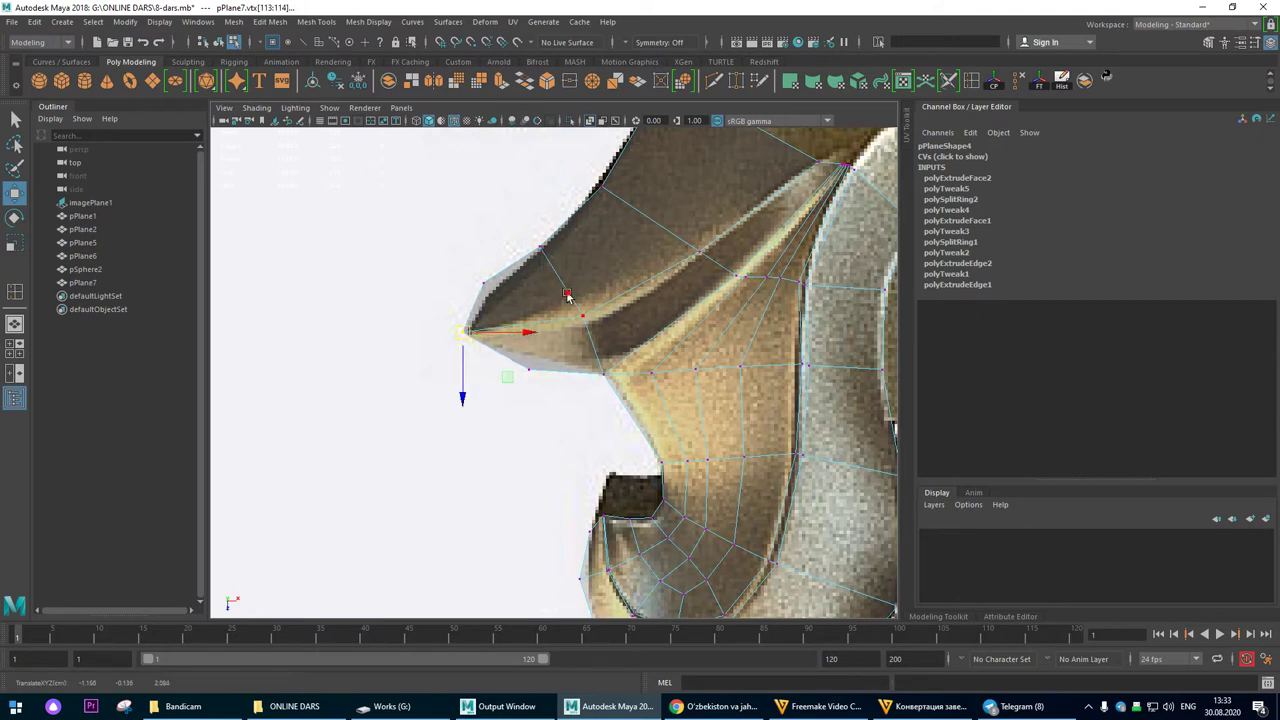
left_click_drag(552, 268, 509, 229)
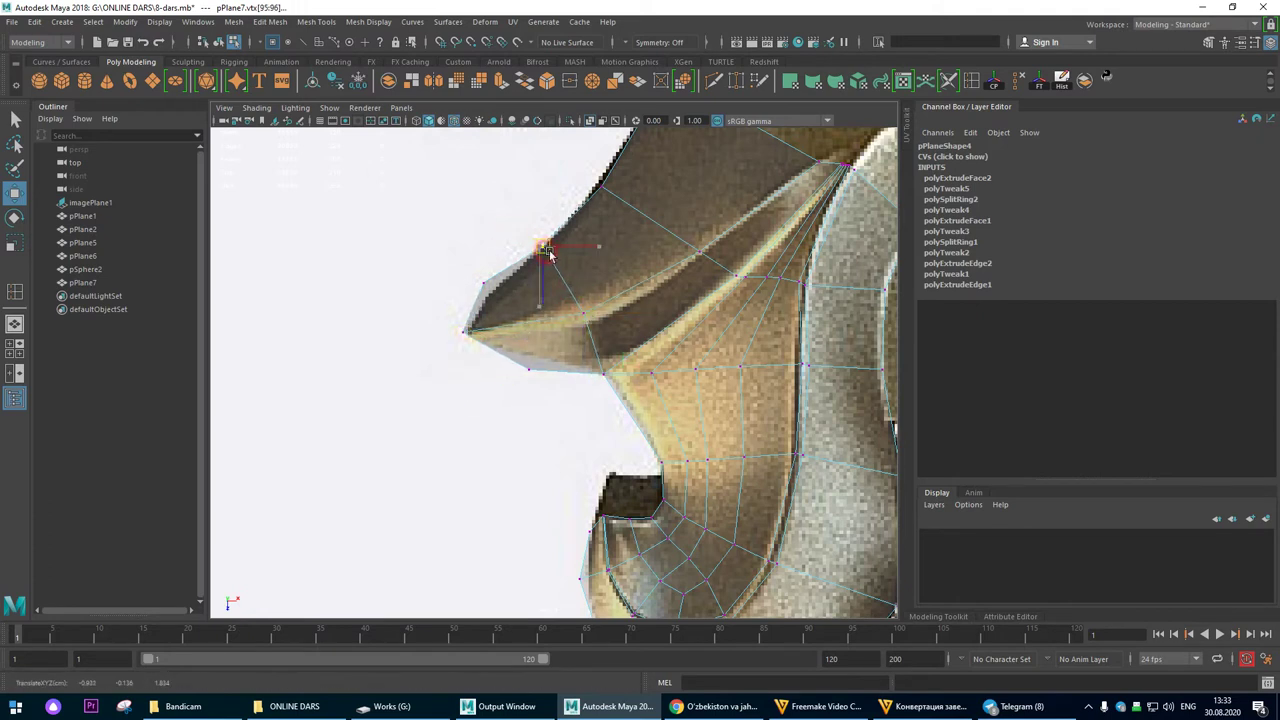
scroll(604, 272, "up", 2)
left_click(626, 372)
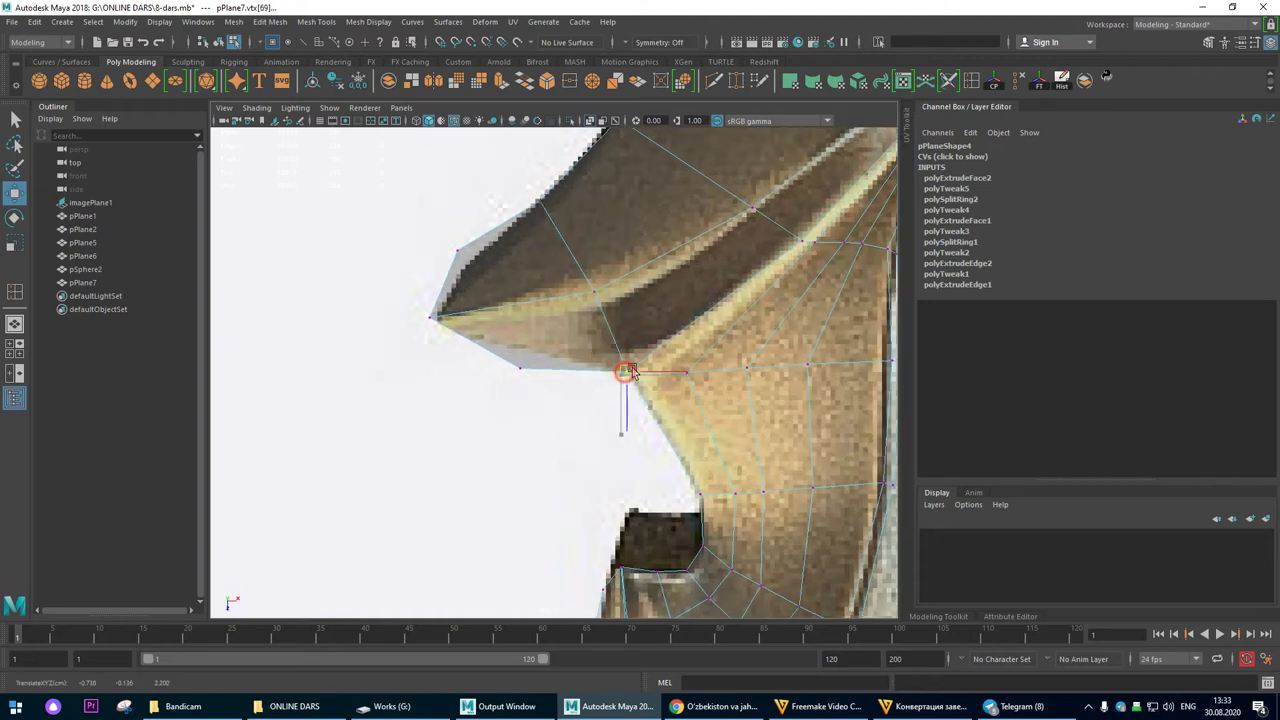
left_click_drag(490, 353, 486, 354)
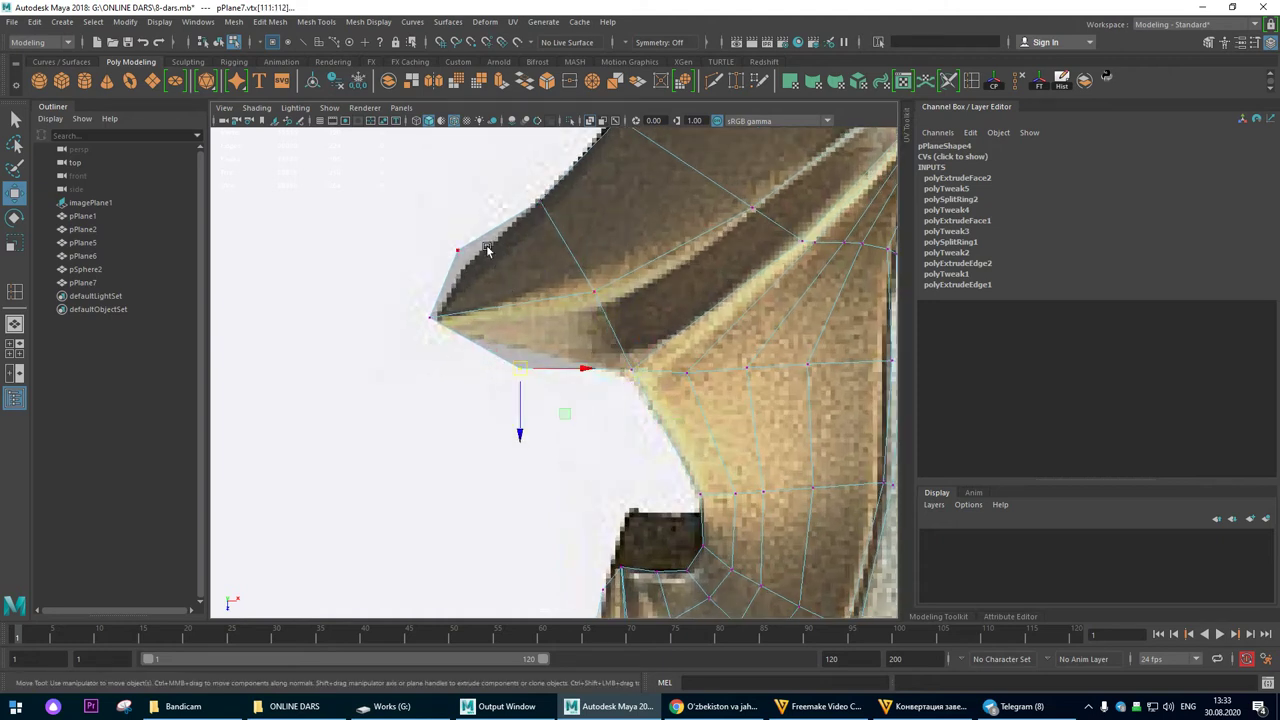
left_click_drag(460, 252, 468, 246)
left_click_drag(423, 294, 445, 335)
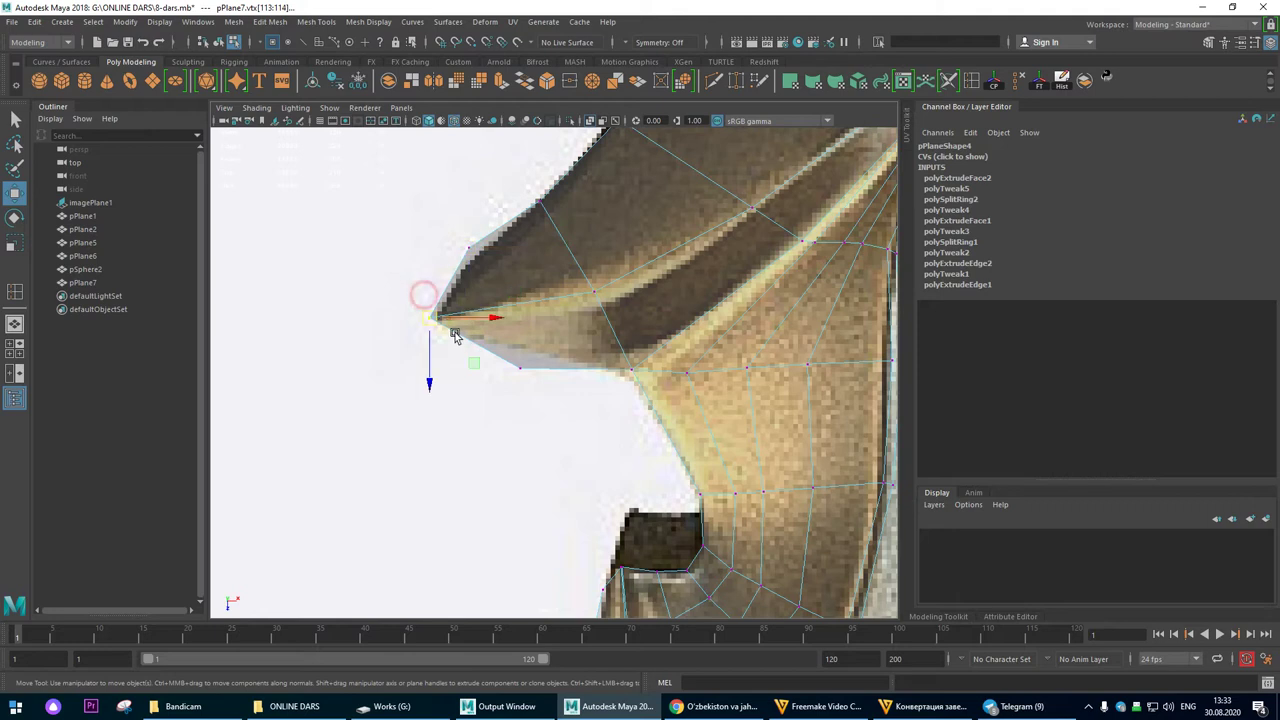
Step: Delete the six leftover faces closing the underside and inner end of the leaf in the perspective view
left_click(16, 323)
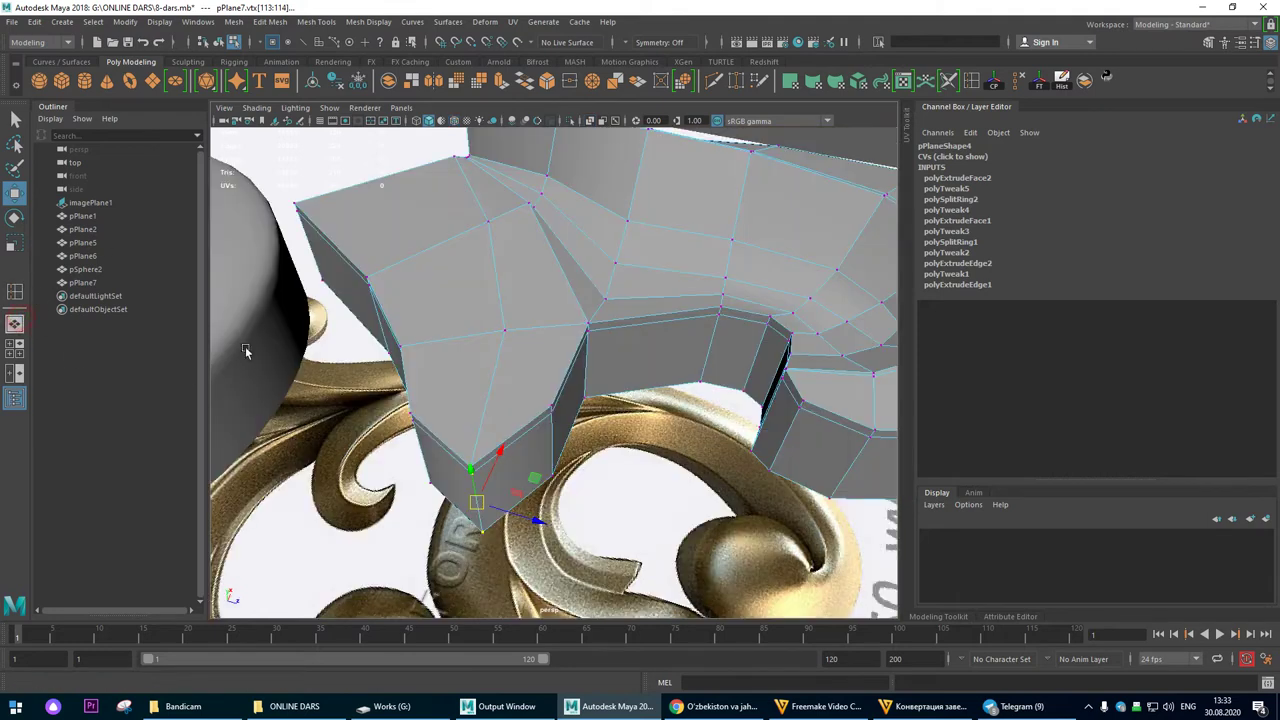
left_click_drag(655, 367, 525, 288, "alt")
right_click_drag(525, 288, 516, 346)
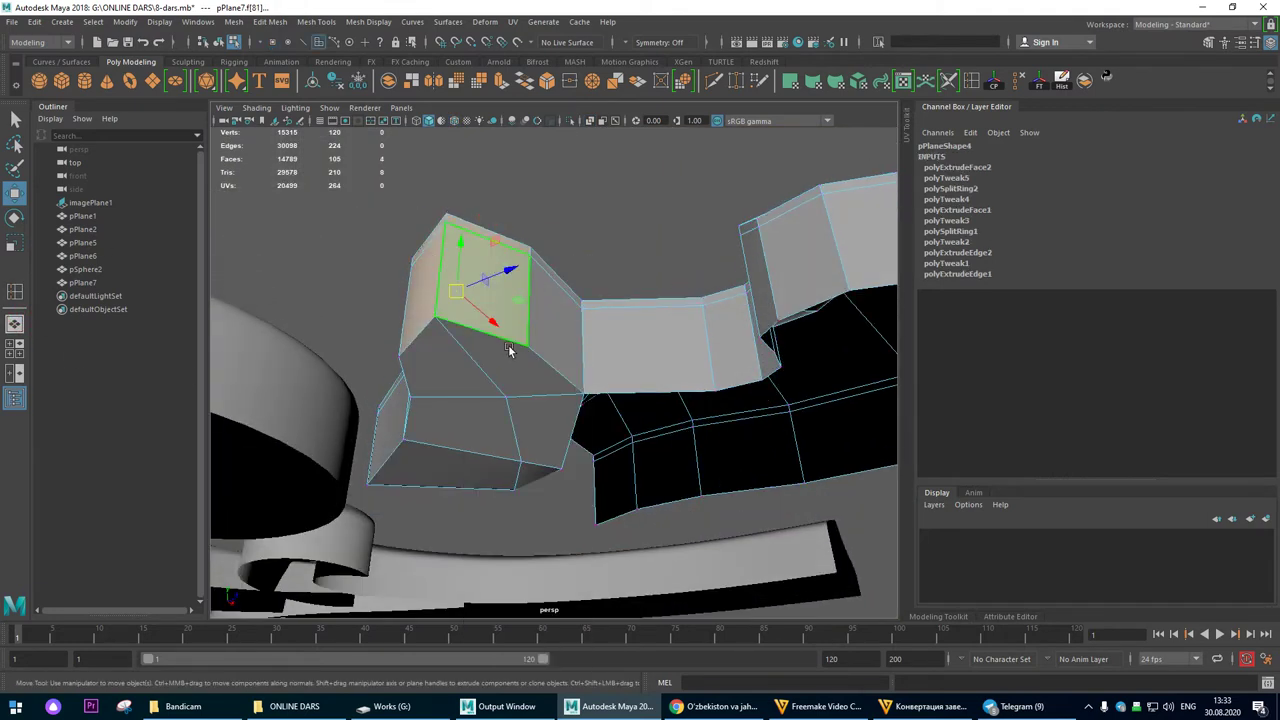
left_click(507, 349)
left_click(475, 432)
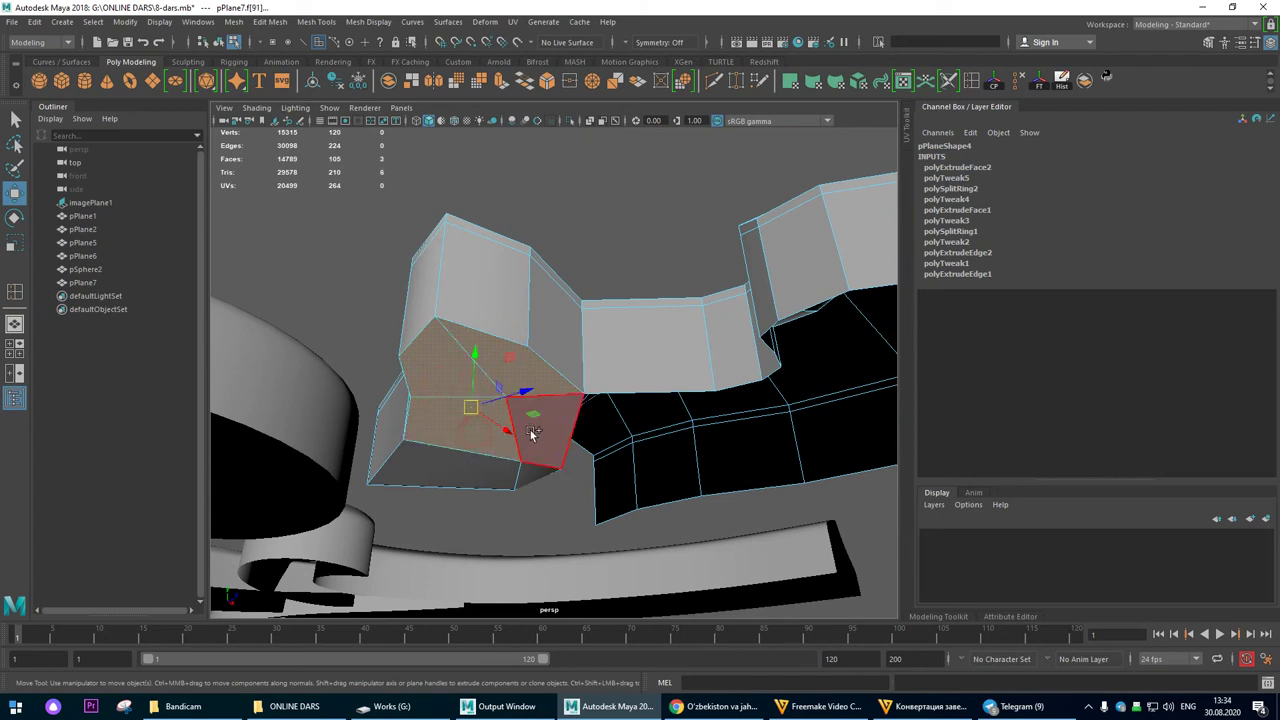
left_click(476, 473)
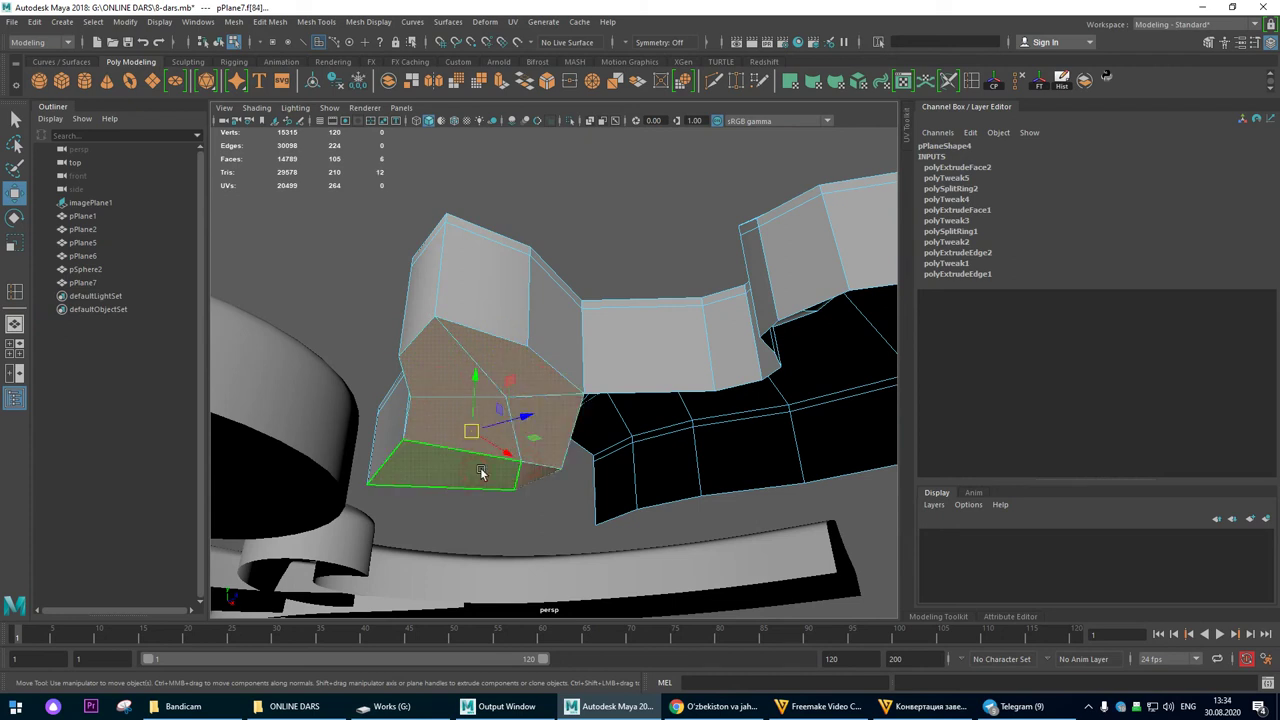
key("Delete")
Step: Delete the narrow strip and wall faces across the leaf's end so that its border is open
left_click_drag(532, 390, 600, 405, "alt")
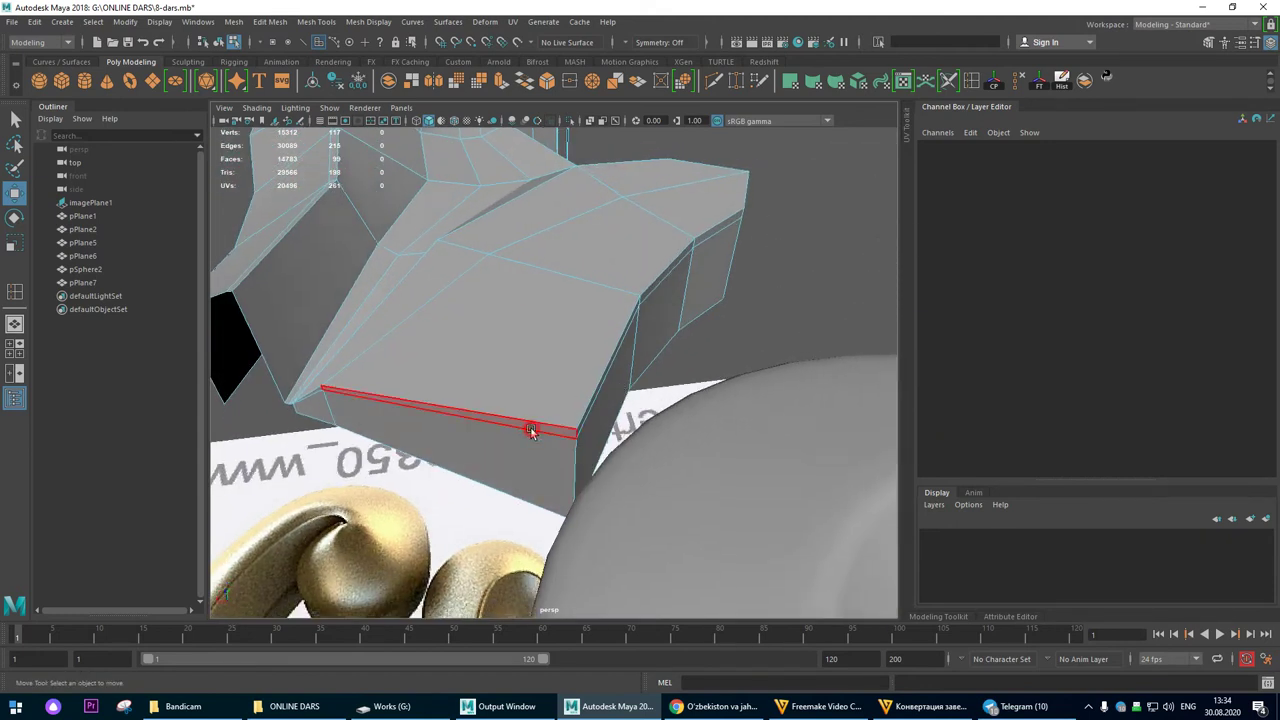
left_click(532, 430)
left_click_drag(532, 430, 408, 497, "alt")
left_click(412, 502, "shift")
key("Delete")
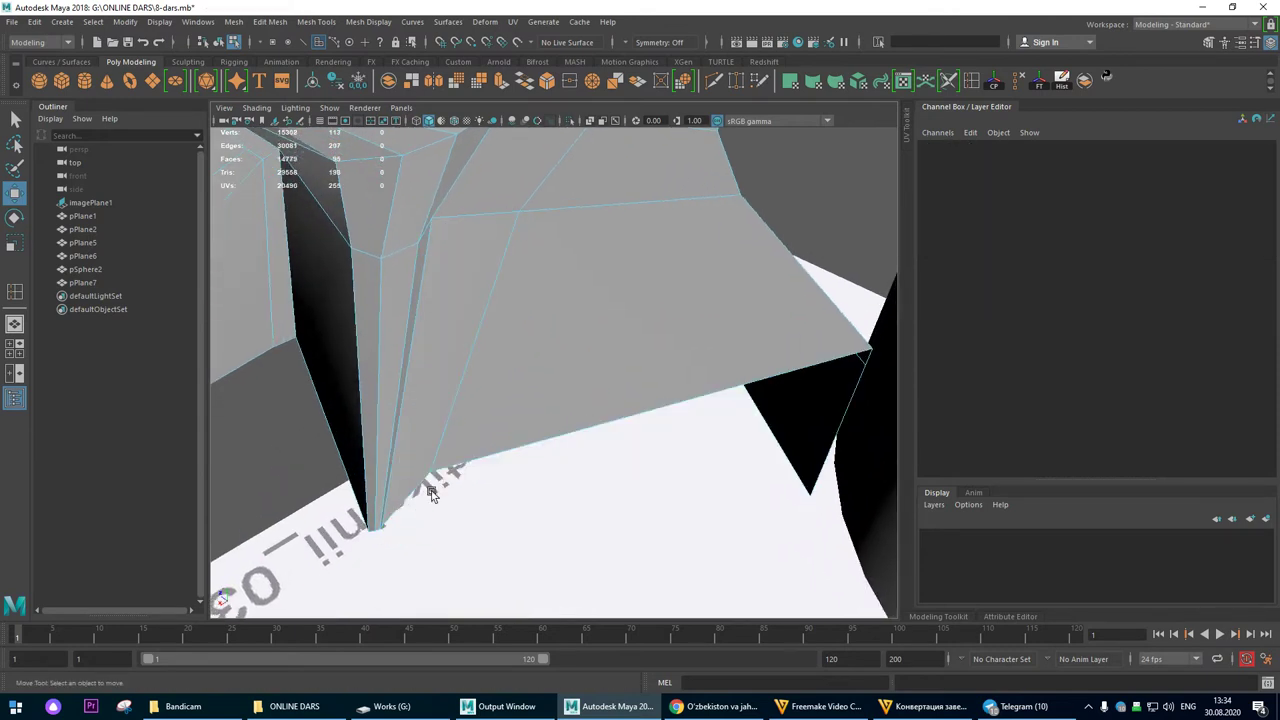
Step: Raise the three edges running lengthwise through the middle of the leaf's upper surface to form a ridge
right_click_drag(697, 443, 538, 338, "alt")
left_click_drag(538, 338, 190, 362, "alt")
right_click_drag(459, 373, 686, 331, "alt")
left_click_drag(686, 331, 588, 294, "alt")
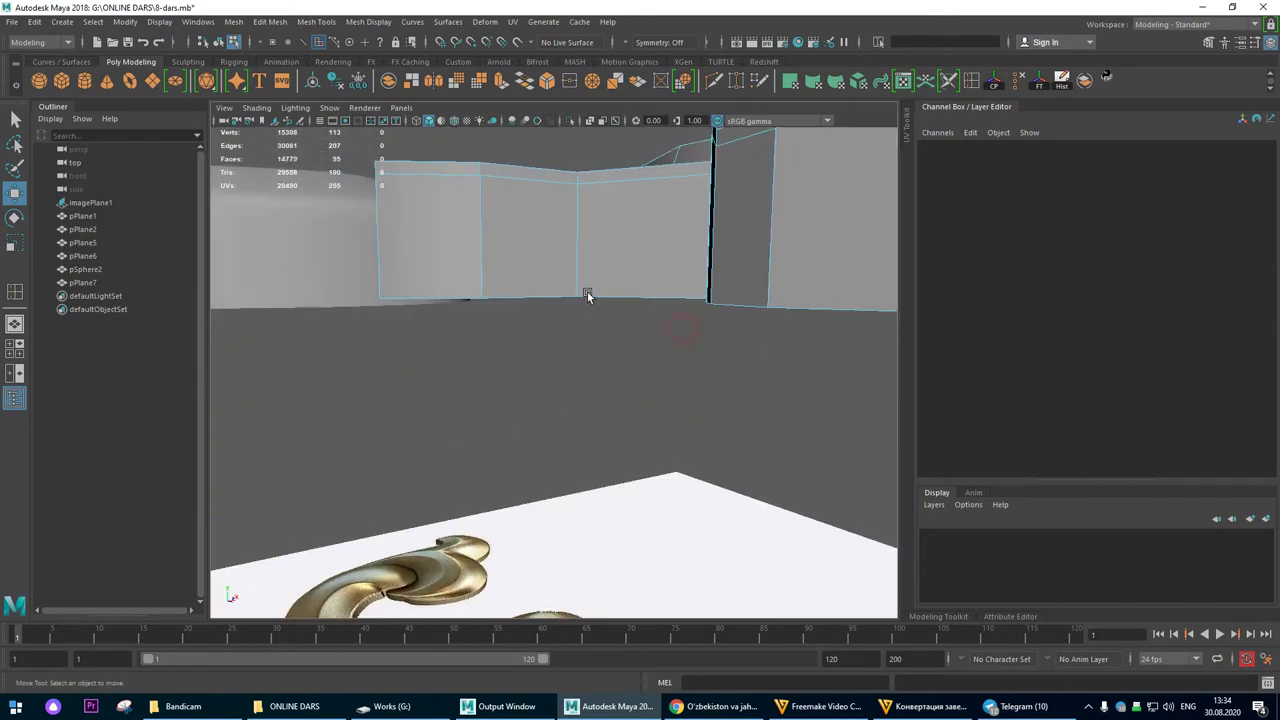
middle_click_drag(588, 294, 564, 420, "alt")
left_click_drag(564, 420, 572, 482, "alt")
right_click_drag(580, 355, 588, 275)
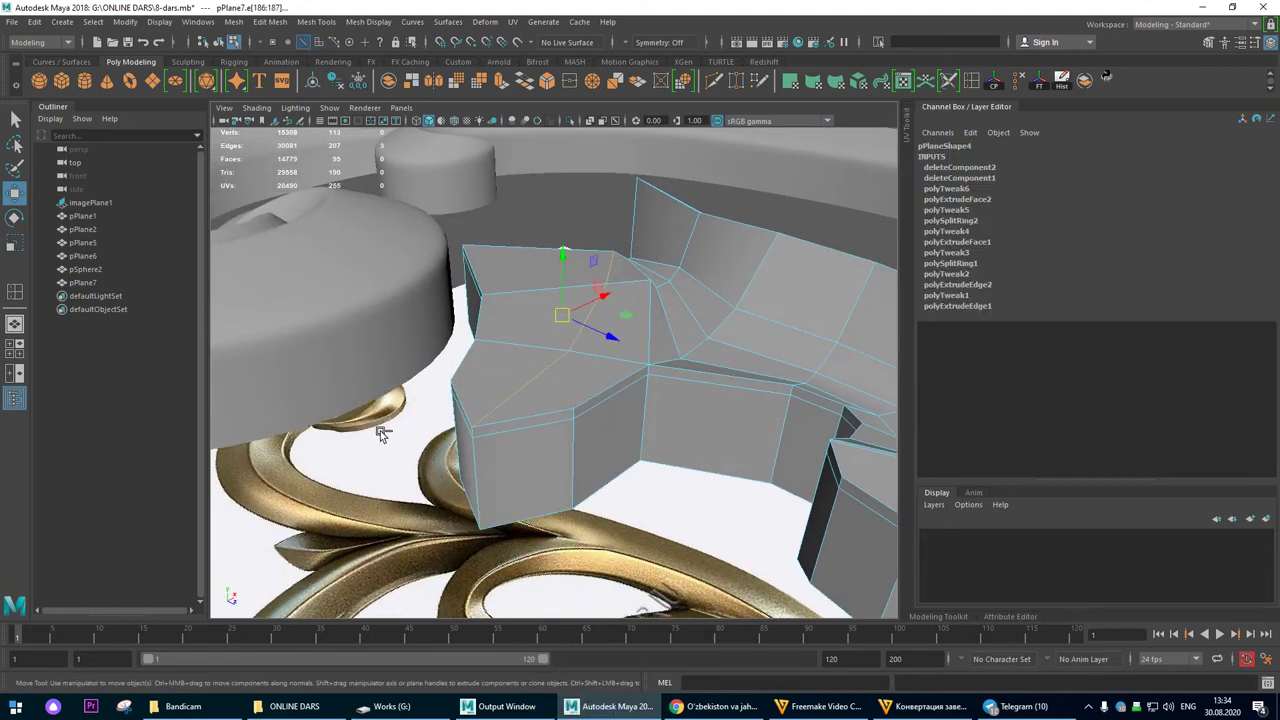
left_click_drag(564, 254, 561, 203)
left_click_drag(587, 272, 545, 297, "alt")
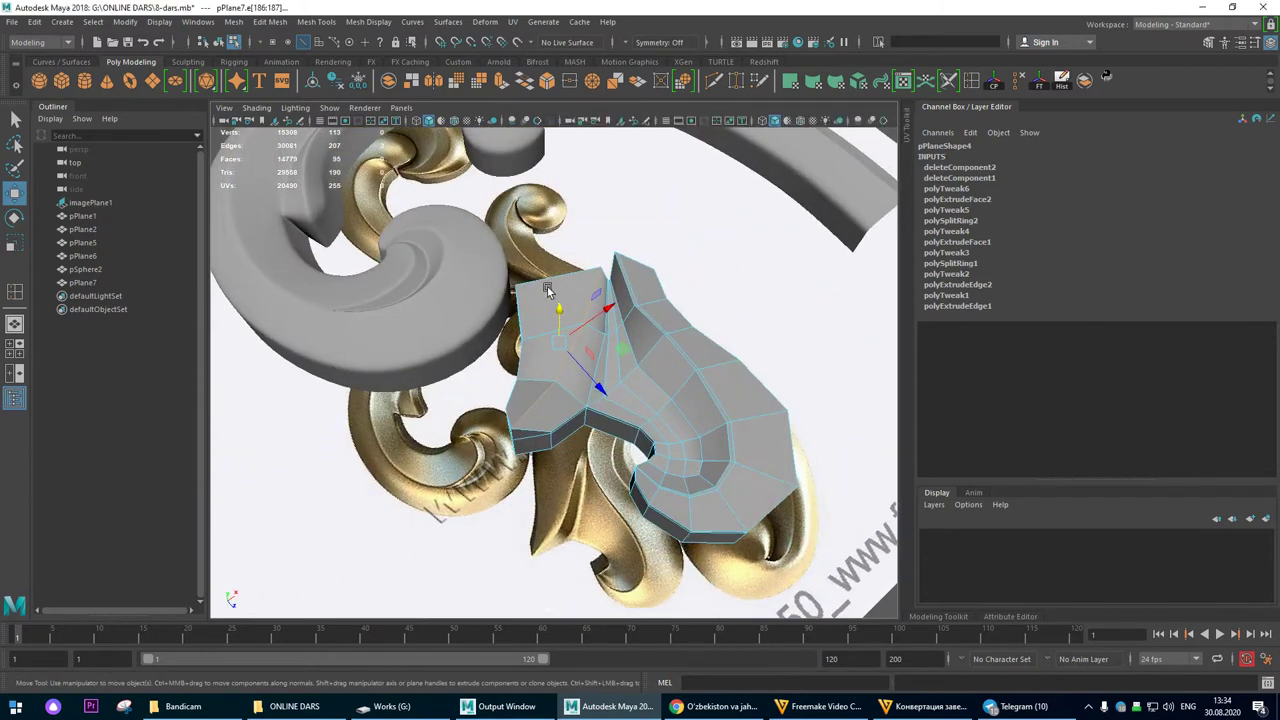
Step: Shift the inner vertex of the fold between the leaf and the curl toward the leaf's edge
key("space")
scroll(485, 250, "up", 10)
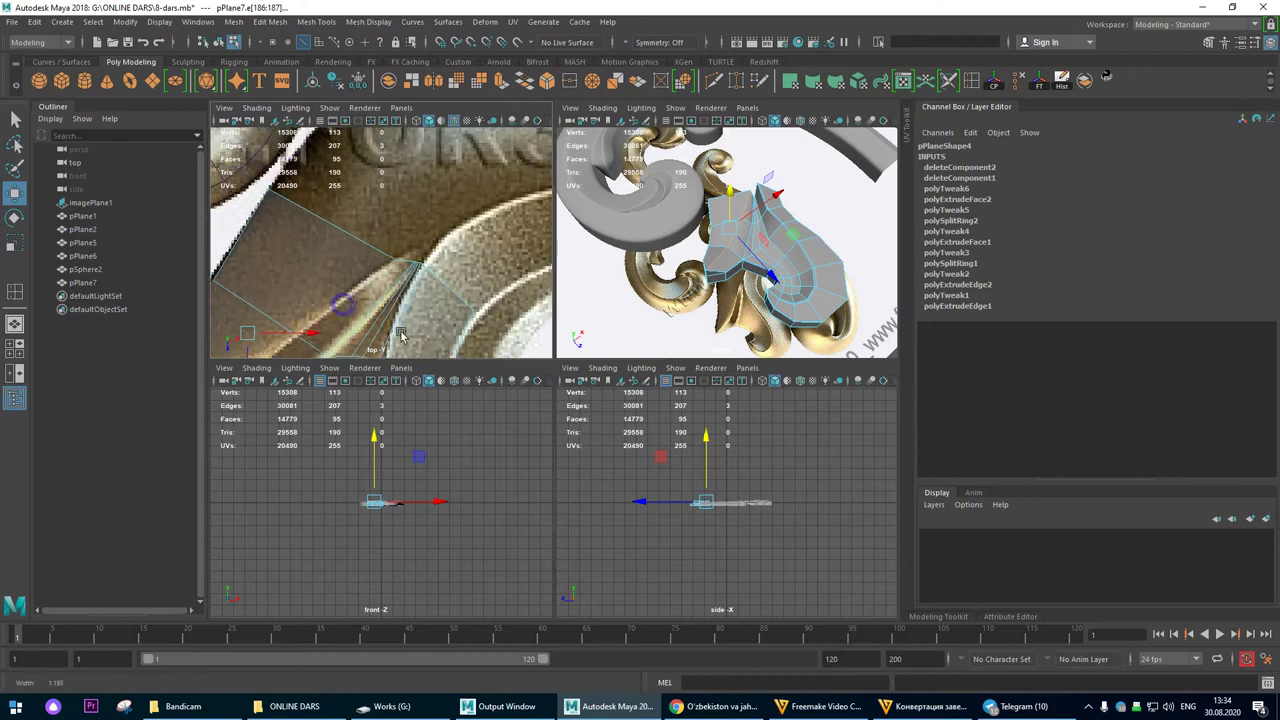
key("space")
key("space")
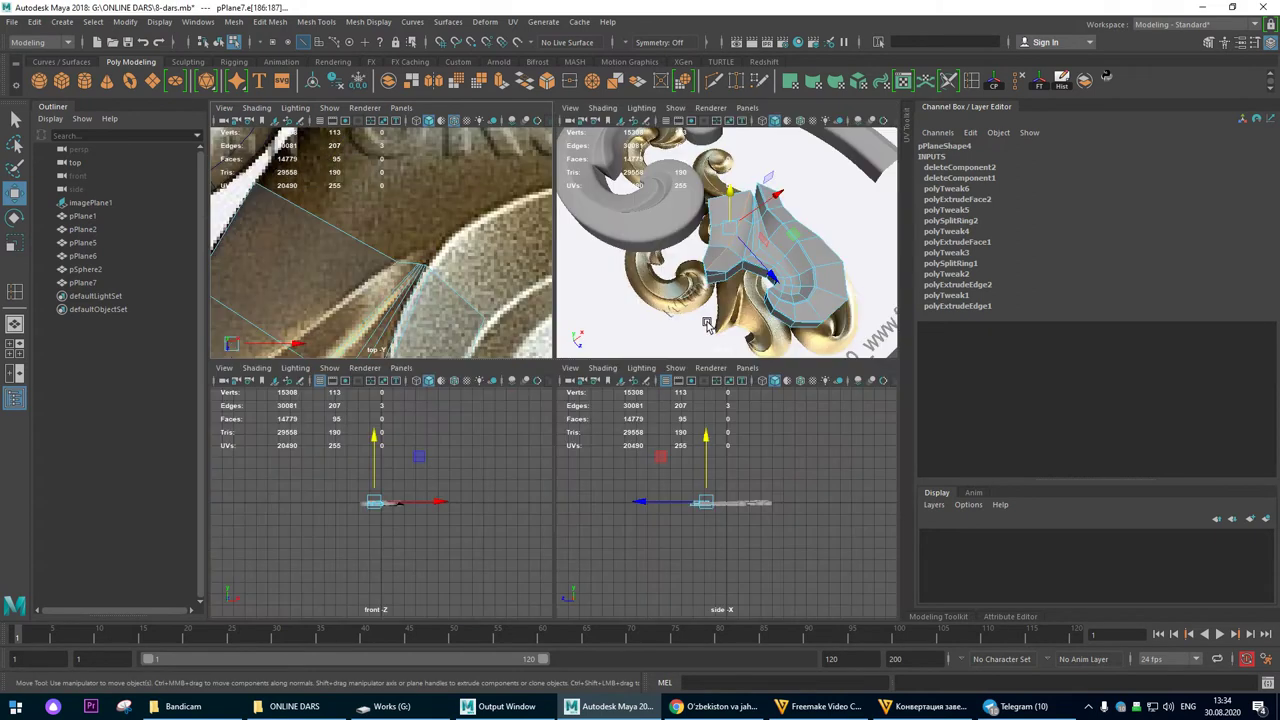
key("space")
left_click_drag(706, 366, 527, 377, "alt")
left_click_drag(632, 328, 577, 323, "alt")
left_click(522, 357)
left_click_drag(521, 357, 449, 351)
left_click(457, 364)
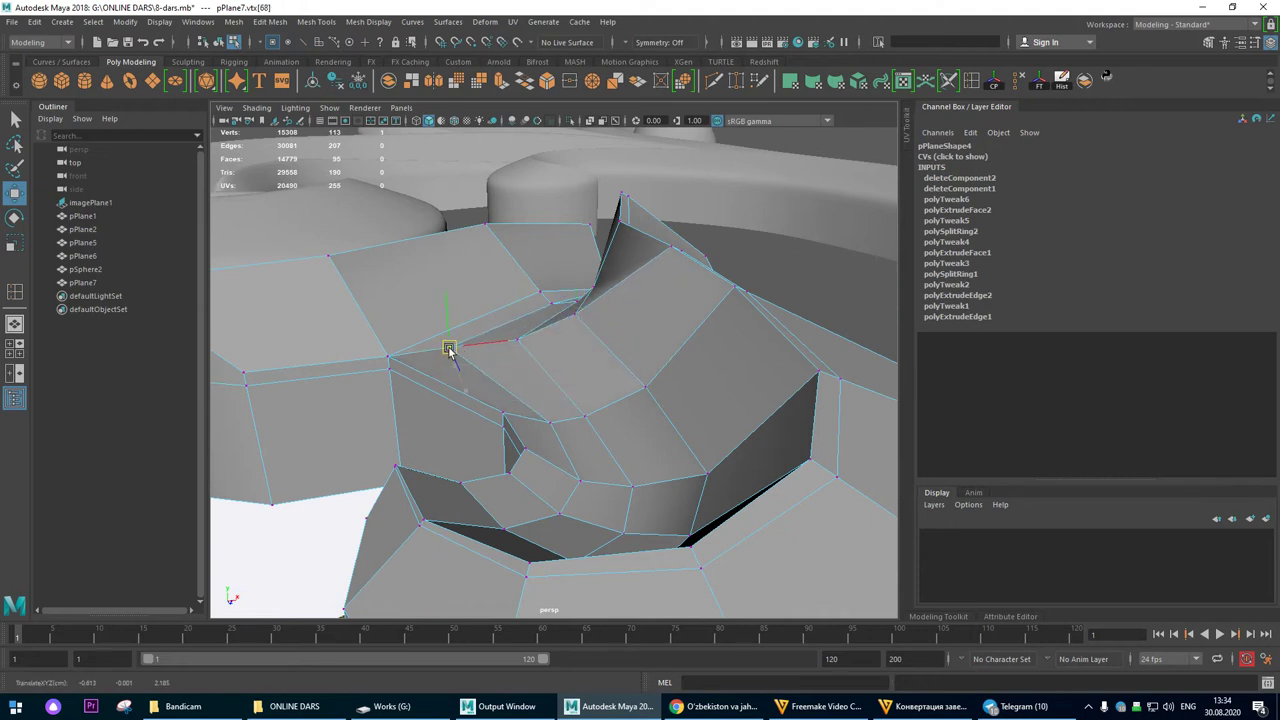
Step: Reposition the fold's vertices in the narrow gap between the leaf's end and the curl's wall
left_click_drag(611, 277, 620, 307, "alt")
right_click_drag(586, 354, 697, 466, "alt")
right_click_drag(556, 374, 750, 476, "alt")
left_click_drag(750, 476, 777, 393, "alt")
right_click_drag(777, 393, 729, 411, "alt")
left_click_drag(729, 411, 752, 422, "alt")
left_click_drag(678, 391, 659, 370)
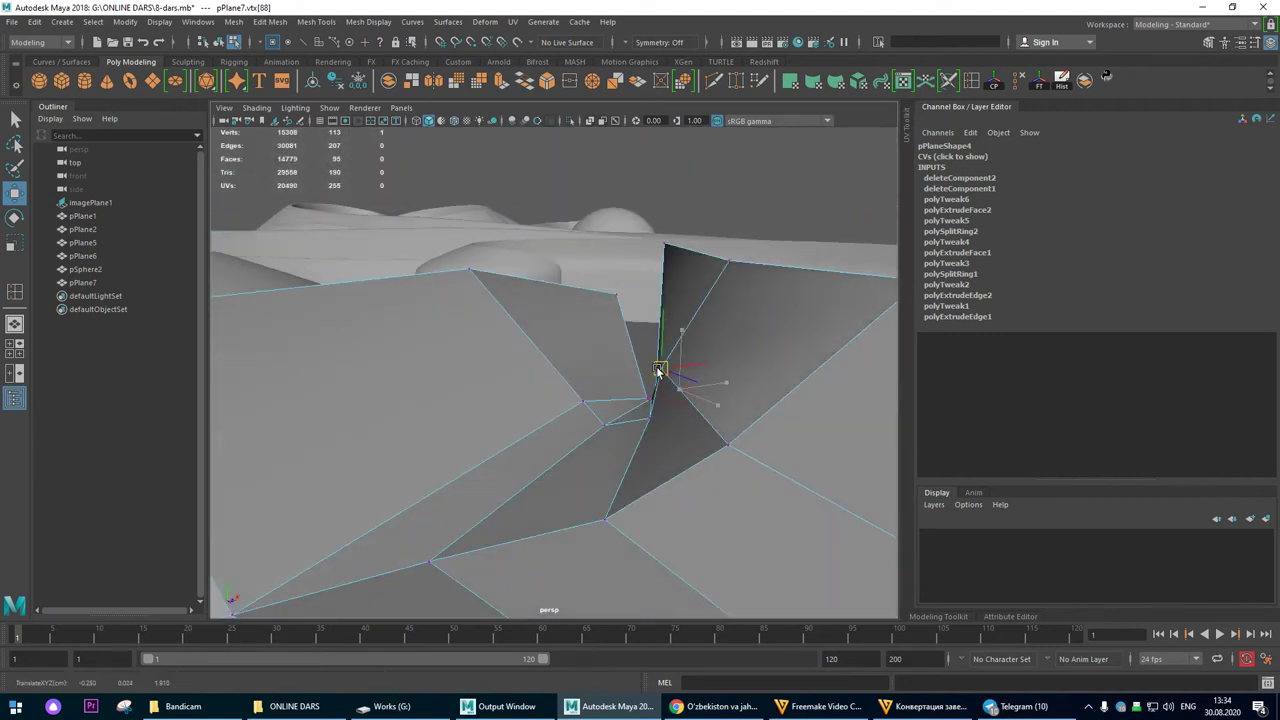
left_click_drag(651, 417, 598, 415)
left_click(662, 372)
left_click_drag(660, 371, 676, 351)
Step: Raise the leaf's inner end corner vertex toward the height of the curl's peak
left_click_drag(703, 298, 668, 283, "alt")
left_click_drag(620, 325, 563, 381, "alt")
left_click_drag(699, 383, 552, 302, "alt")
right_click_drag(552, 302, 669, 363, "alt")
middle_click_drag(590, 251, 608, 307, "alt")
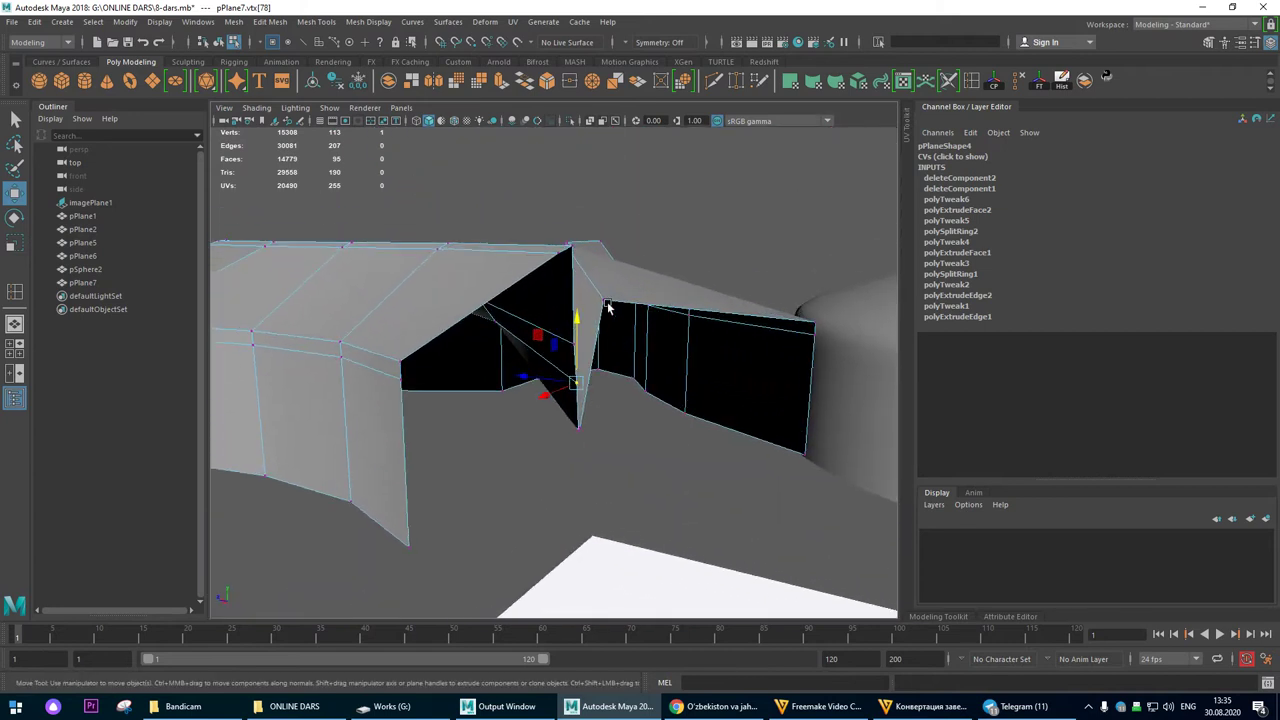
left_click(657, 293)
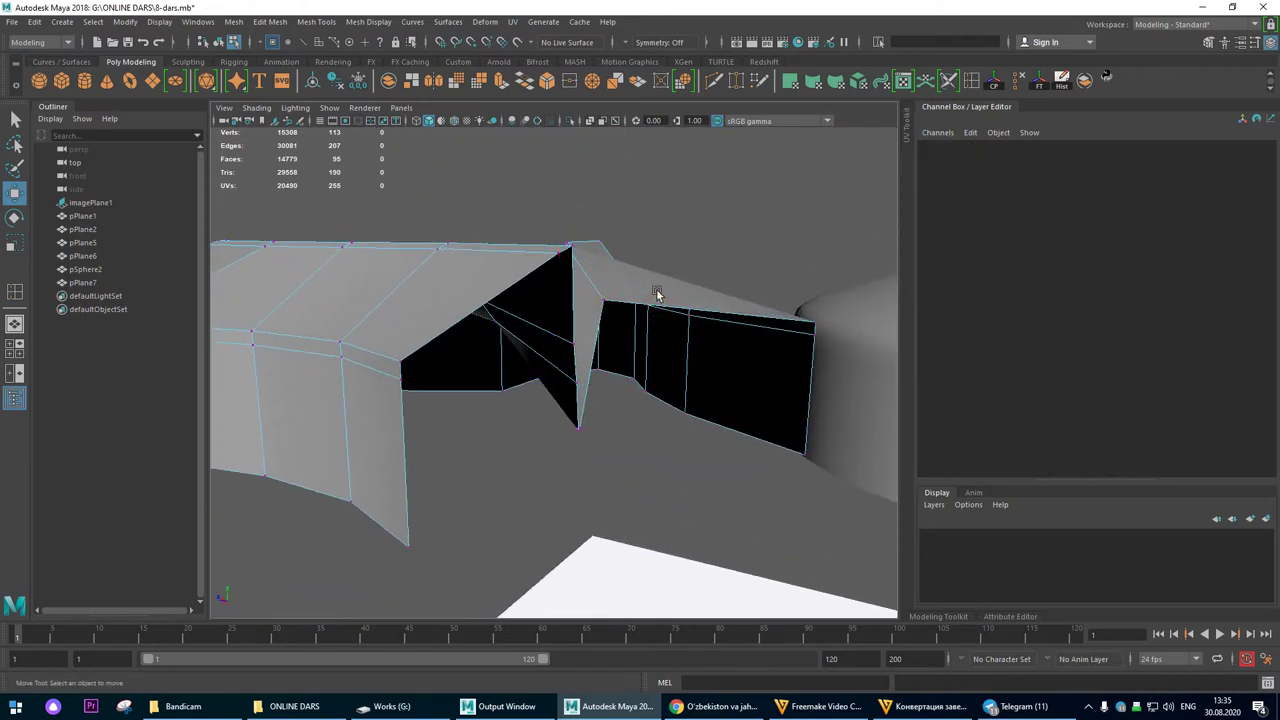
left_click(597, 303)
left_click_drag(699, 318, 559, 326, "alt")
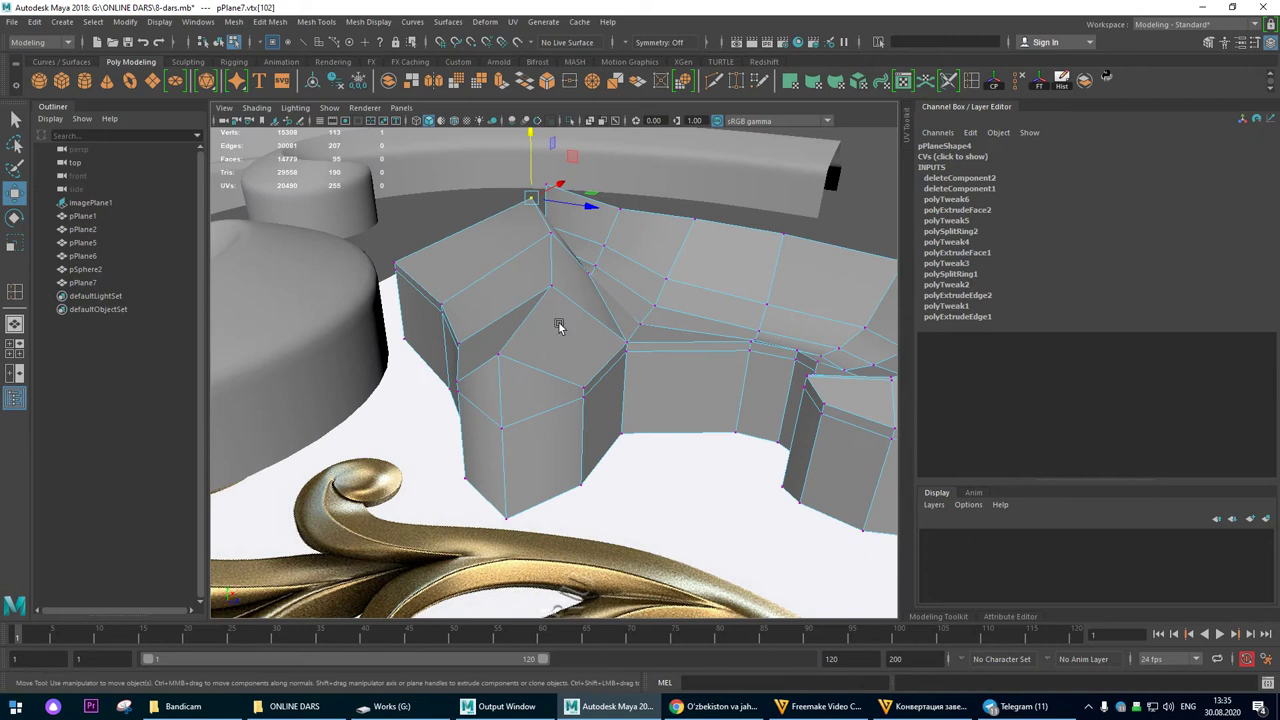
Step: Insert an edge loop along the leaf close beside its raised centre ridge
left_click(973, 82)
left_click(510, 361)
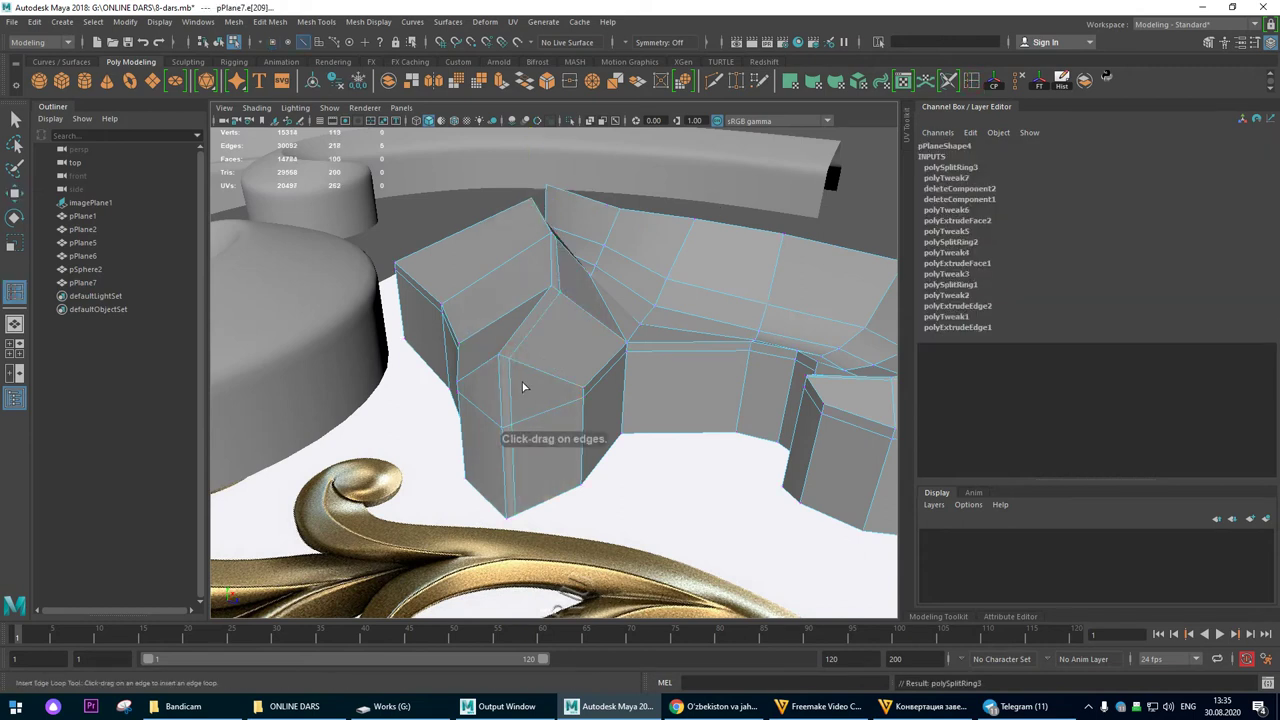
key("w")
Step: Move the clustered end vertices of the fold toward the junction with the stem in the top view
left_click_drag(640, 400, 609, 443, "alt")
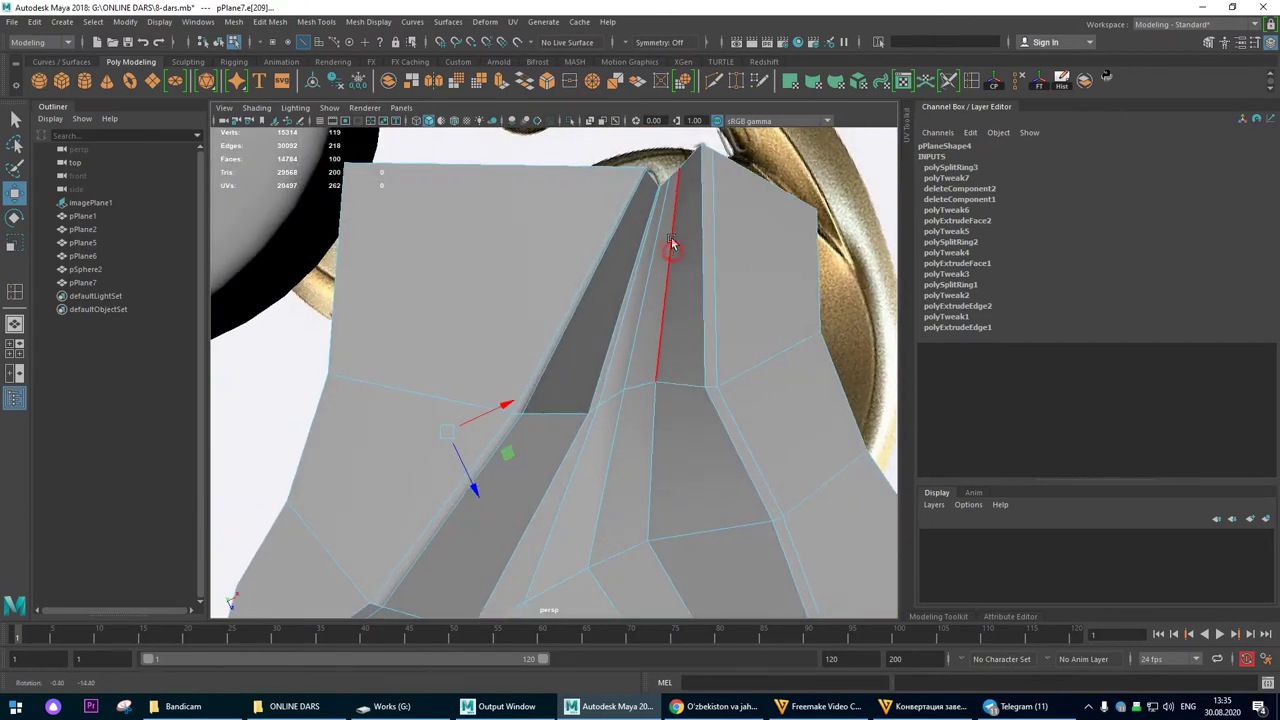
key("space")
key("space")
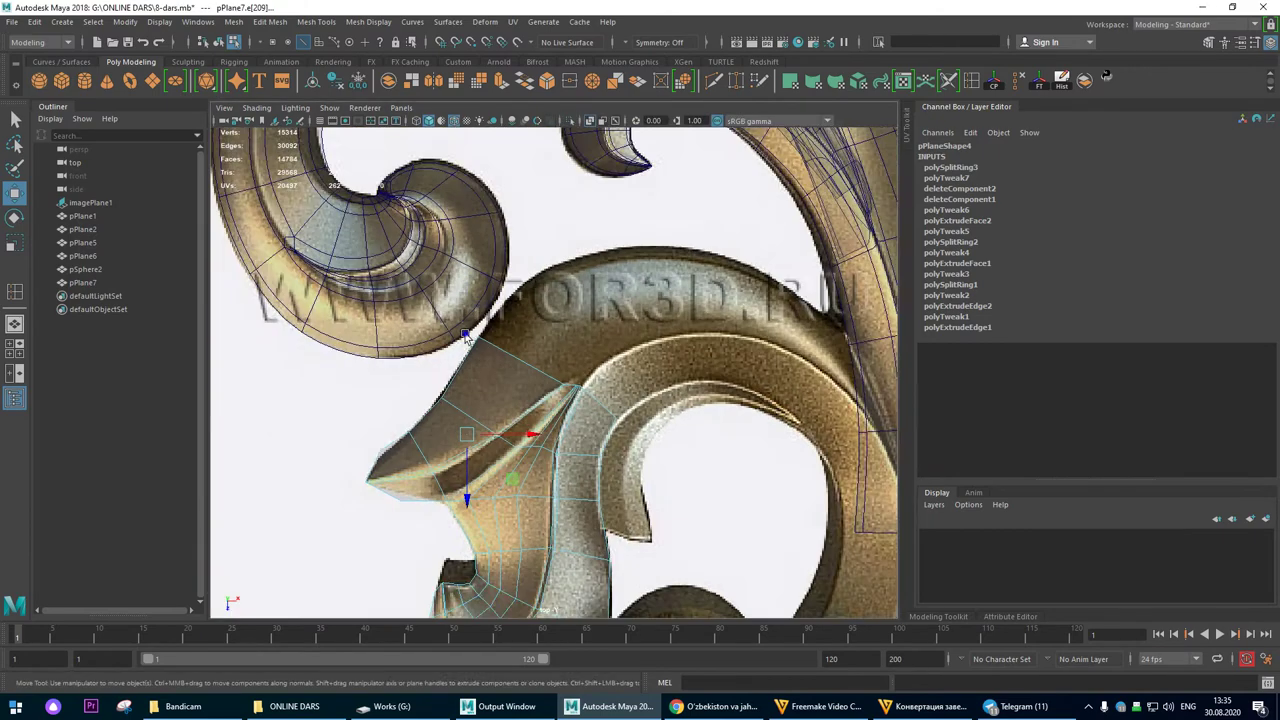
right_click_drag(465, 337, 760, 375, "alt")
middle_click_drag(680, 351, 651, 294, "alt")
right_click_drag(651, 294, 546, 344, "alt")
right_click_drag(329, 286, 450, 352, "alt")
right_click_drag(426, 308, 360, 292)
left_click_drag(348, 238, 431, 240)
right_click_drag(434, 286, 558, 320, "alt")
left_click_drag(568, 322, 518, 352)
left_click_drag(538, 341, 583, 308)
Step: Rotate and shift the clustered end vertices to line up with the leaf's end edge
scroll(564, 321, "down", 3)
scroll(688, 396, "up", 4)
key("e")
left_click_drag(675, 289, 685, 302)
key("w")
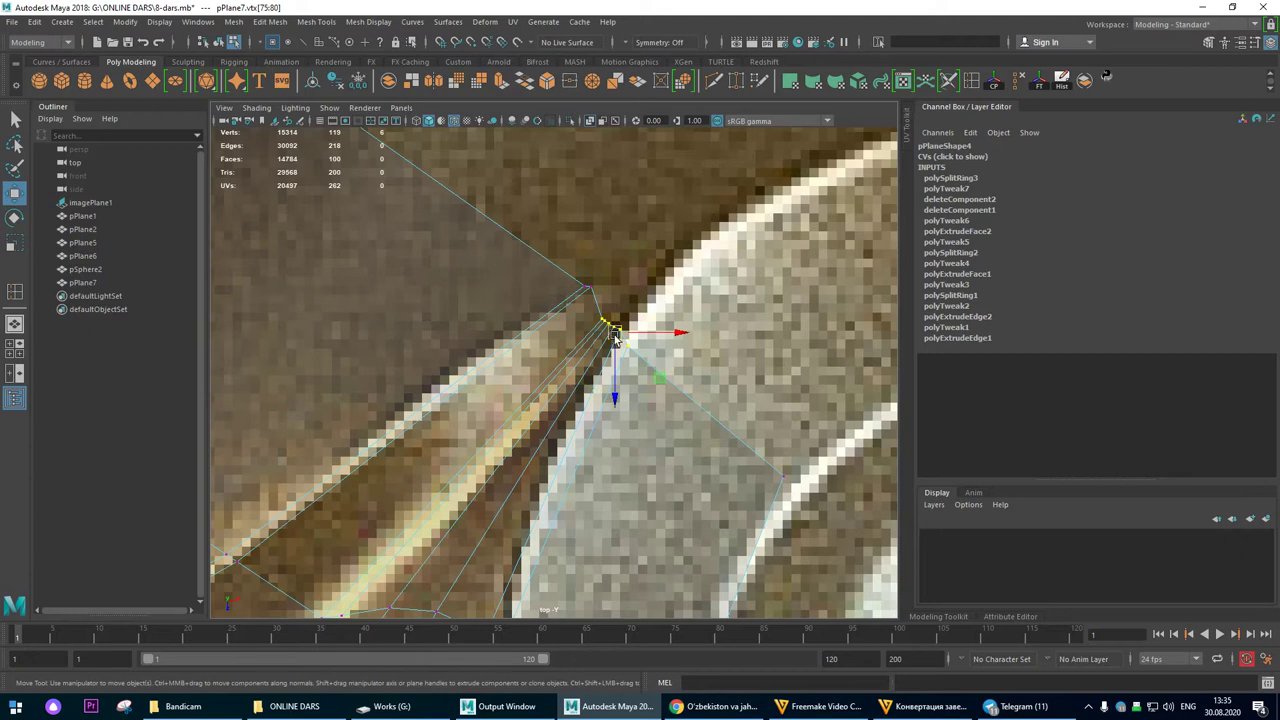
left_click_drag(610, 327, 630, 319)
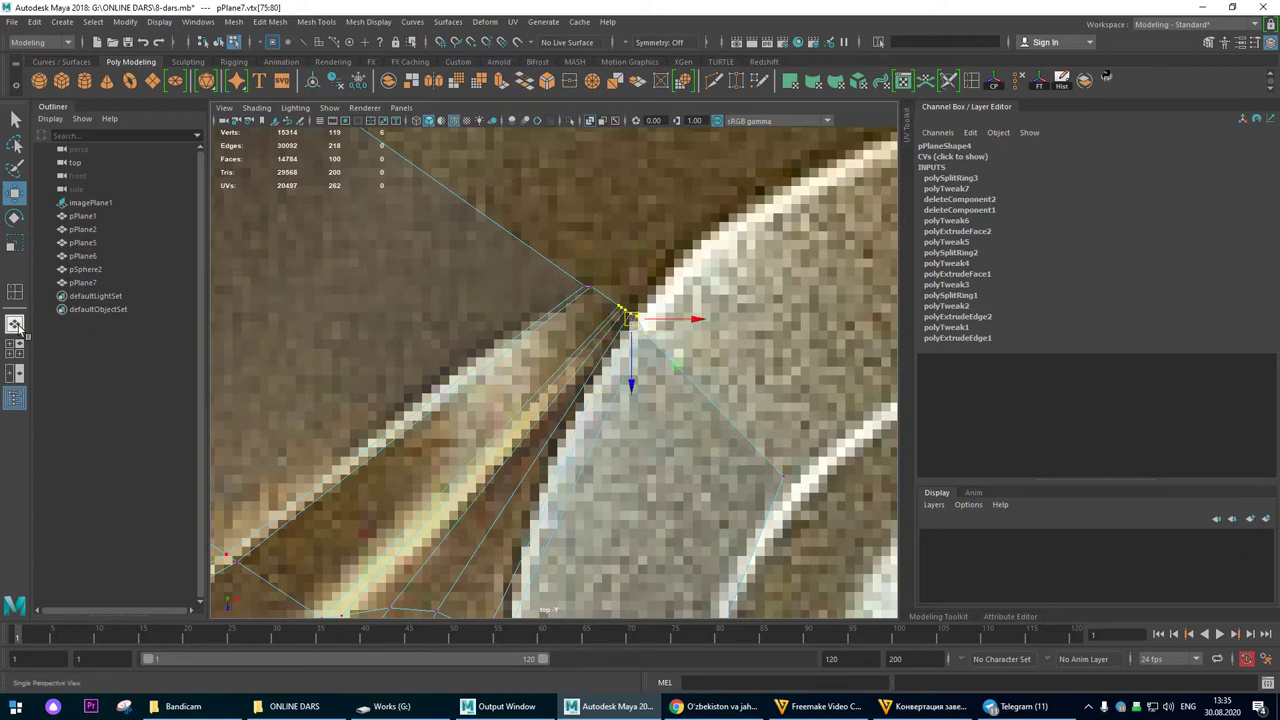
Step: Adjust the height of the curl's end vertices beside the gap in the perspective view
left_click(15, 325)
left_click_drag(526, 371, 600, 270, "alt")
left_click(600, 273)
left_click(600, 273)
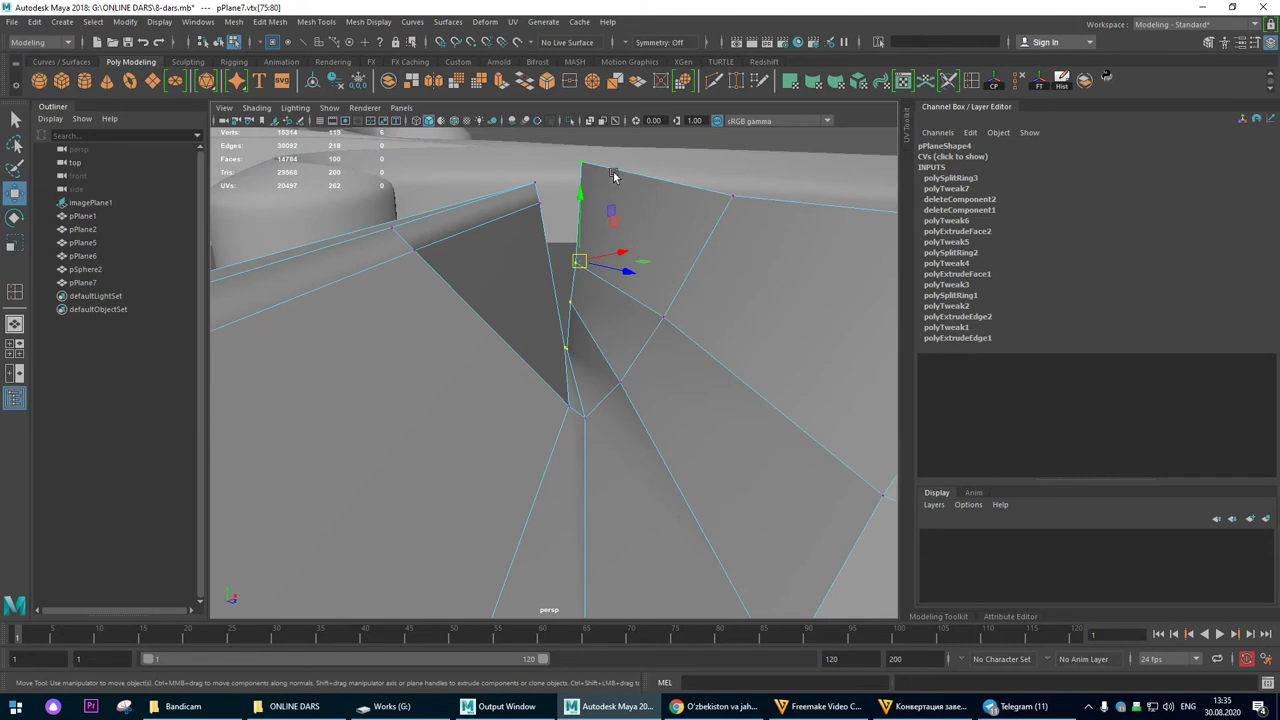
left_click_drag(575, 207, 620, 295)
right_click_drag(621, 333, 630, 338, "alt")
left_click_drag(643, 197, 606, 236)
middle_click_drag(717, 284, 717, 305)
Step: Reposition the vertices at the bottom of the gap between the leaf and the curl
left_click_drag(716, 316, 553, 308, "alt")
right_click_drag(553, 308, 619, 440, "alt")
left_click_drag(610, 482, 590, 445)
left_click(588, 484)
left_click(580, 441)
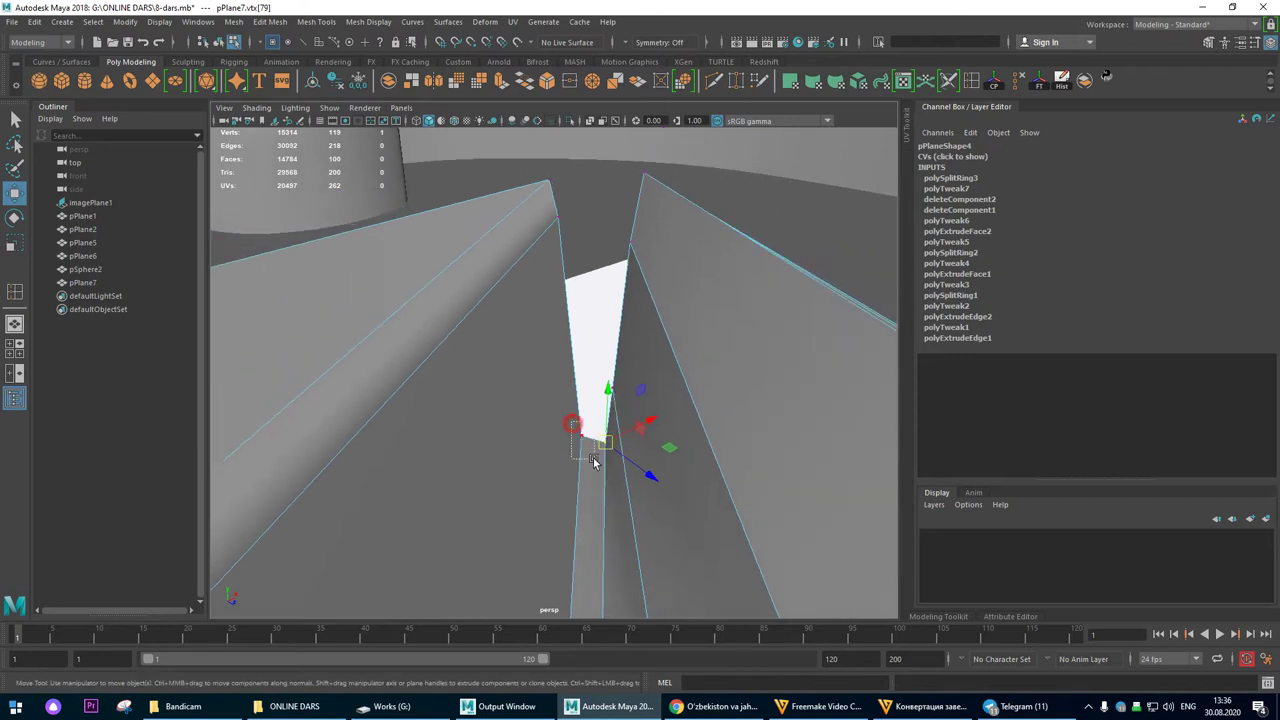
Step: Merge the leaf's and curl's peak vertices across the gap, along with the pair directly below them
right_click_drag(602, 432, 574, 422, "alt")
left_click_drag(574, 422, 569, 351, "alt")
right_click_drag(620, 402, 327, 365, "alt")
left_click_drag(327, 365, 590, 343, "alt")
right_click_drag(527, 243, 671, 322, "alt")
left_click_drag(671, 322, 600, 240, "alt")
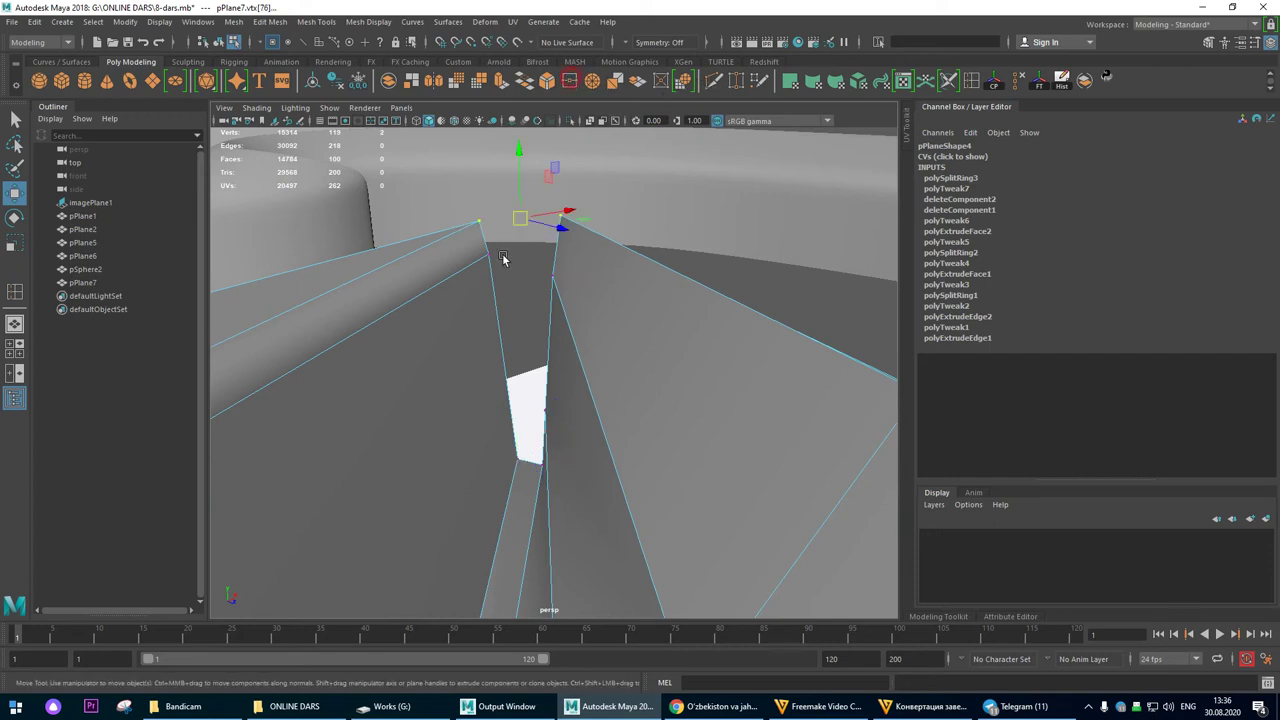
key("g")
left_click_drag(574, 263, 471, 311)
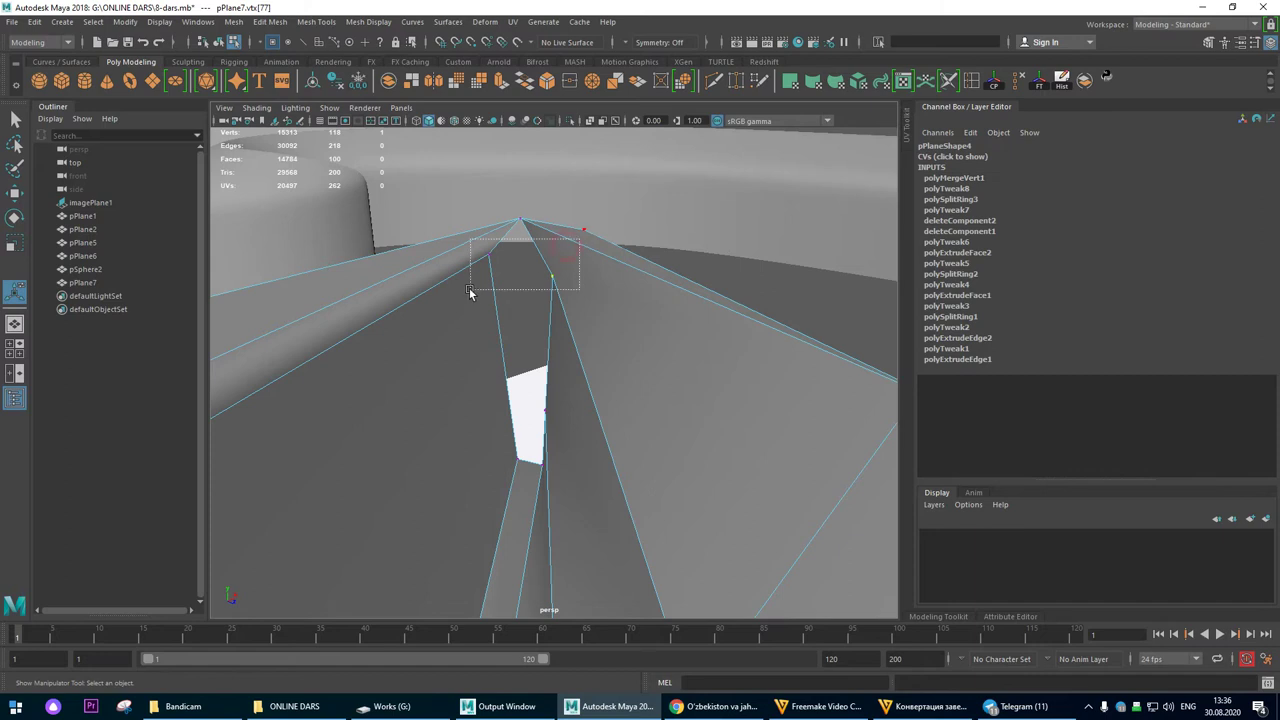
right_click_drag(551, 298, 610, 287, "shift")
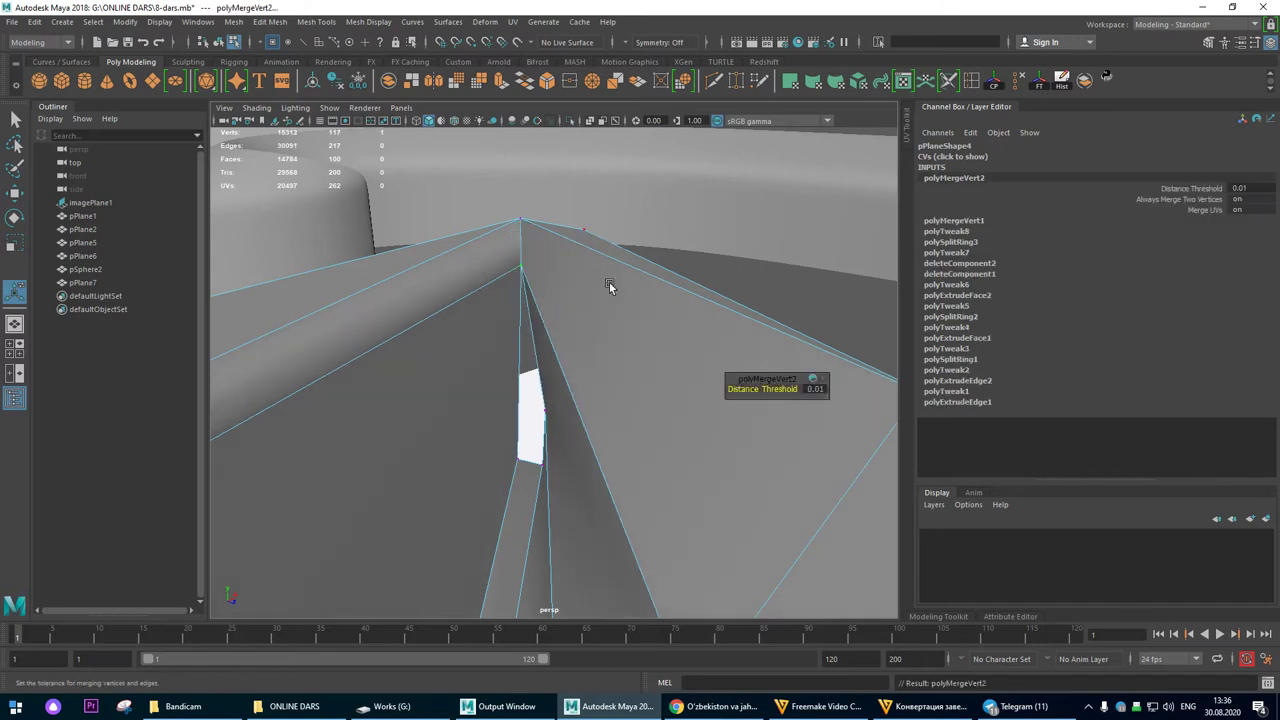
Step: Merge the remaining pair of lower vertices across the gap to close the seam
left_click_drag(569, 305, 530, 390, "alt")
left_click(549, 422)
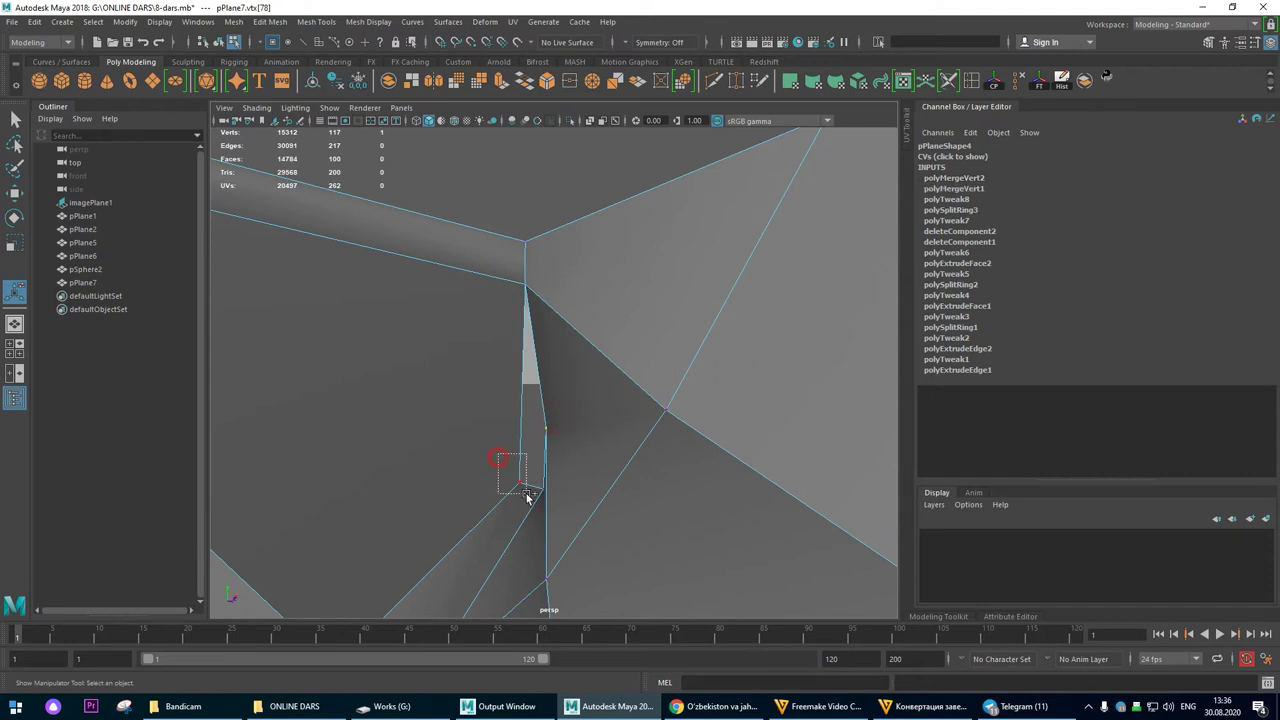
left_click_drag(566, 348, 404, 354, "alt")
Step: Raise the two lowest vertices of the merged seam at the mesh's open end
key("w")
left_click_drag(571, 441, 508, 470, "alt")
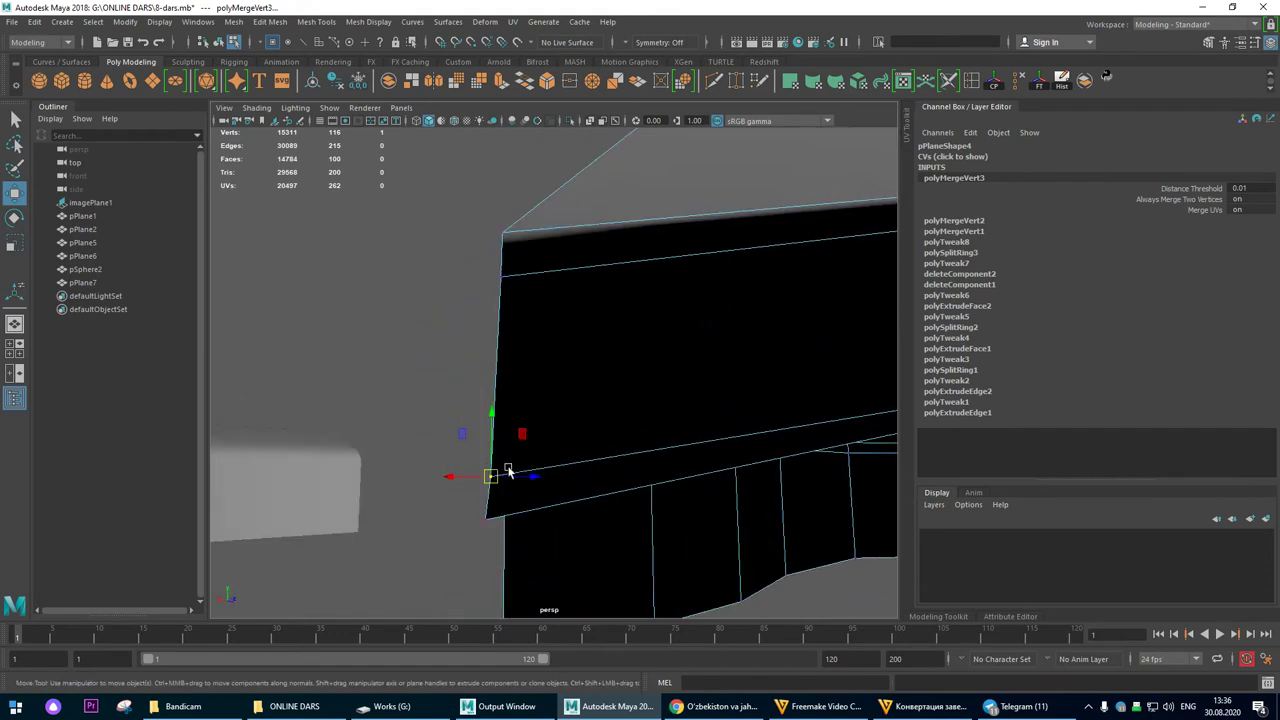
left_click_drag(467, 513, 513, 469)
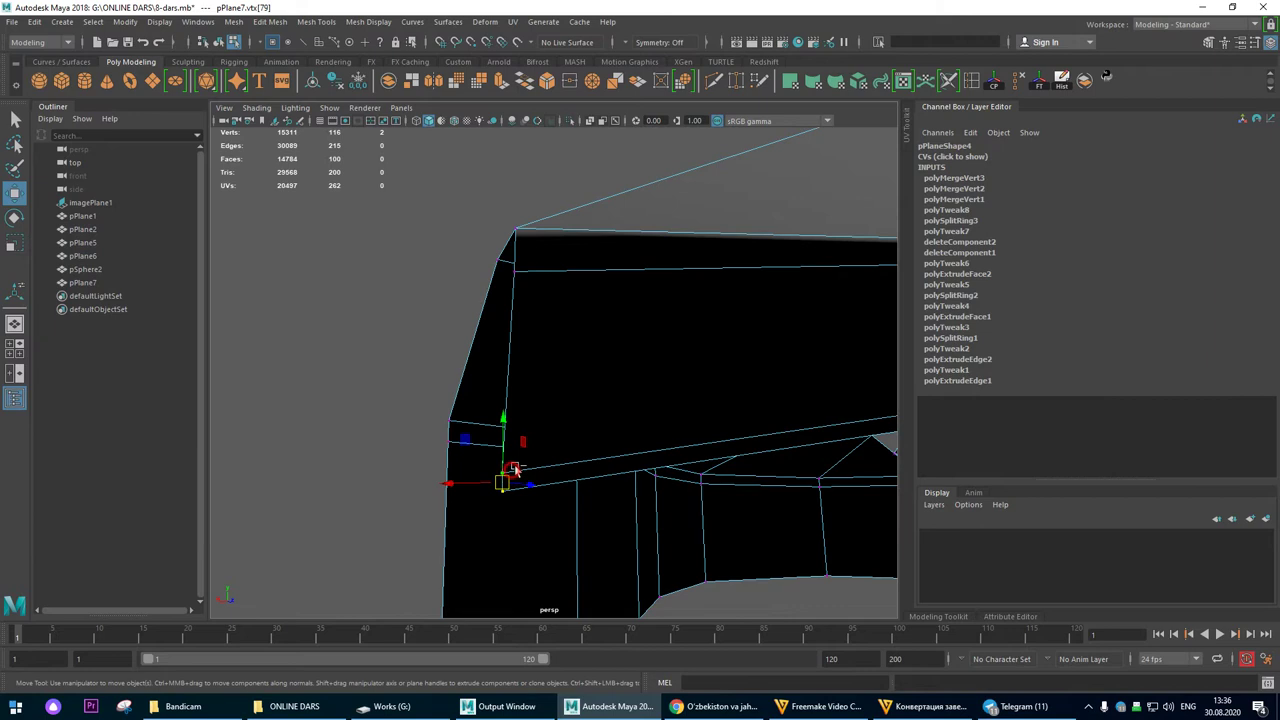
left_click_drag(508, 412, 529, 265)
left_click_drag(526, 340, 598, 287, "alt")
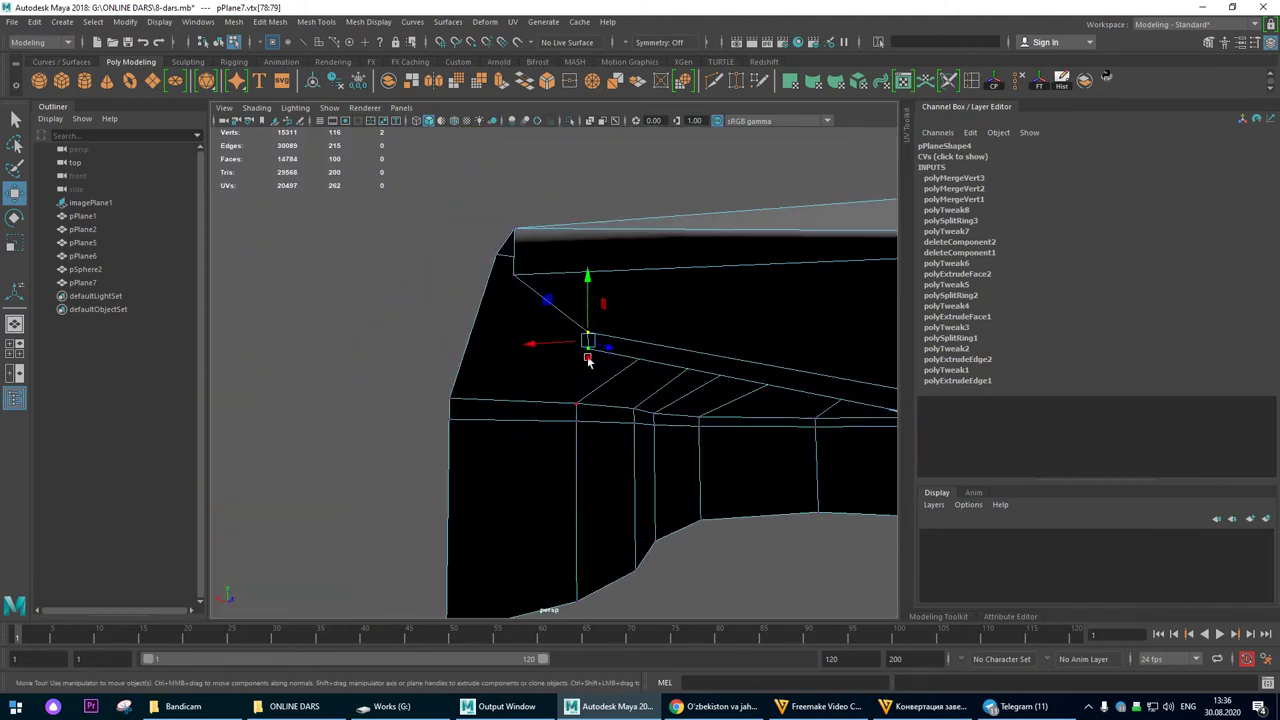
Step: Reposition the seam vertices where the fold runs out near the mesh's open end
left_click_drag(550, 421, 578, 460, "alt")
left_click_drag(574, 331, 616, 316)
left_click_drag(561, 389, 551, 275, "alt")
left_click_drag(586, 338, 530, 396, "alt")
left_click_drag(499, 335, 538, 338)
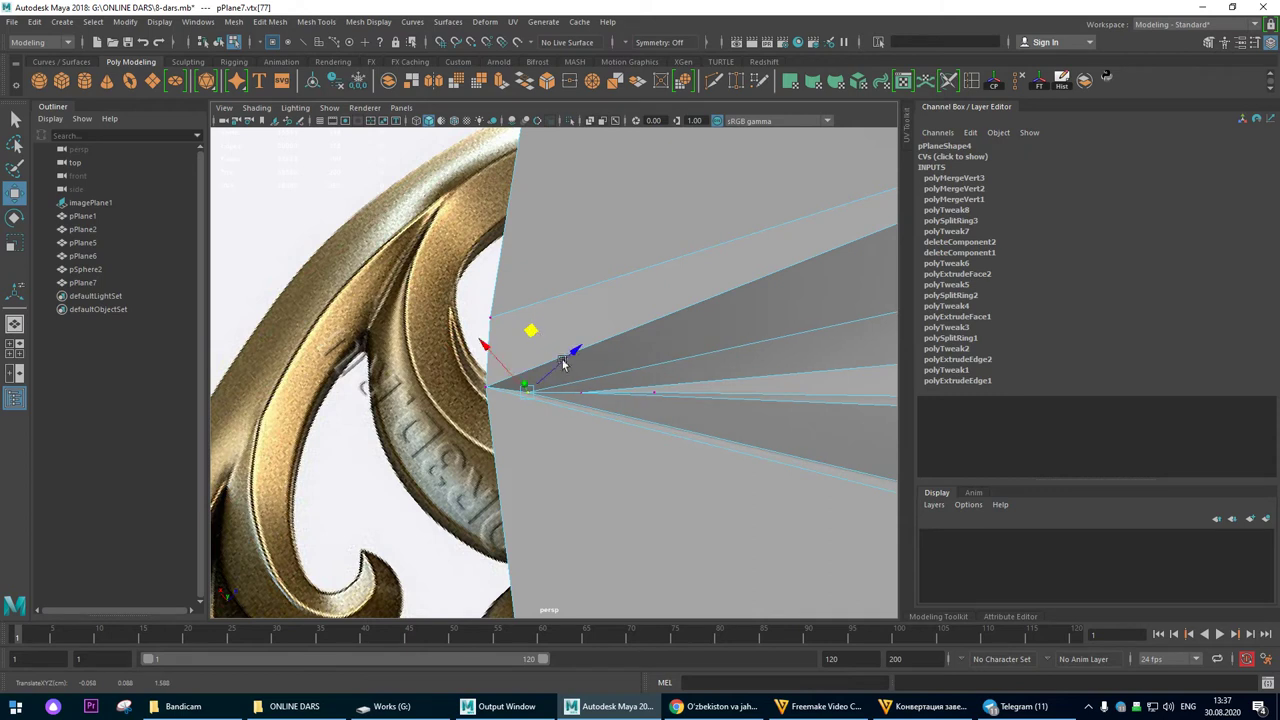
Step: Preview the leaf smoothed and examine its fold and open end from several angles
key("3")
right_click_drag(756, 446, 520, 408, "alt")
left_click_drag(514, 407, 598, 338, "alt")
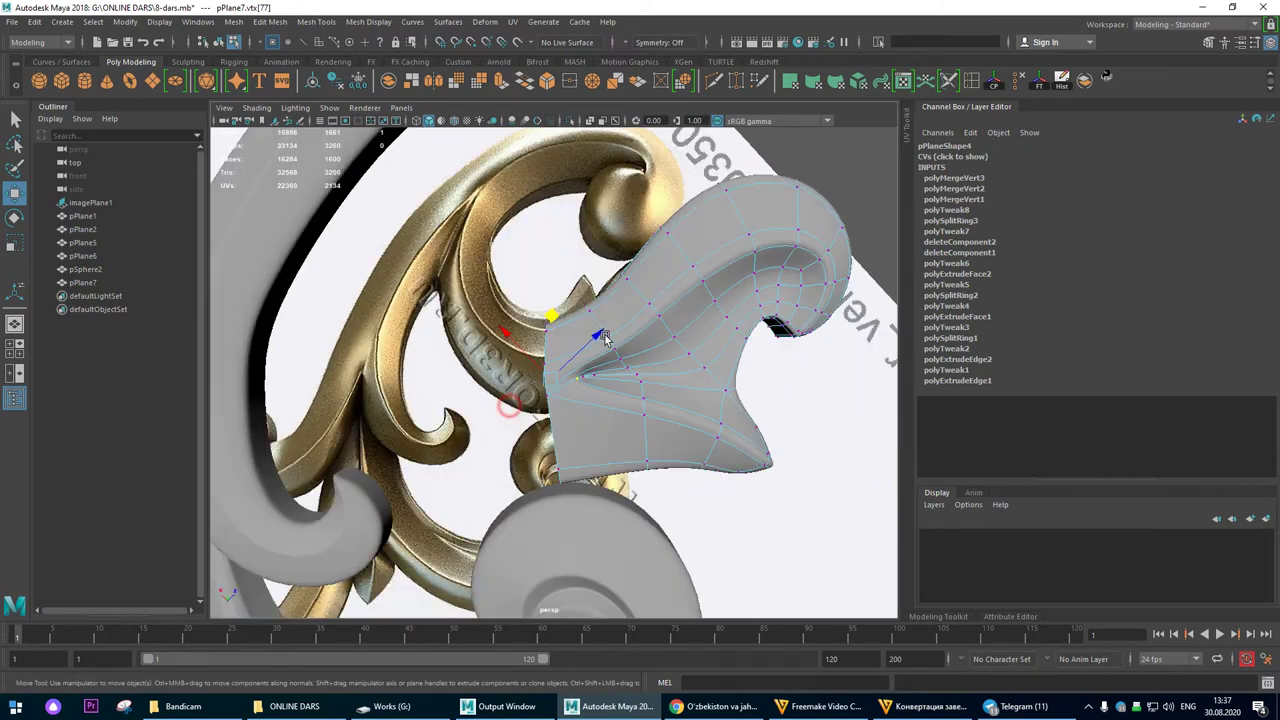
right_click_drag(603, 335, 770, 265)
key("F8")
left_click_drag(806, 308, 813, 337, "alt")
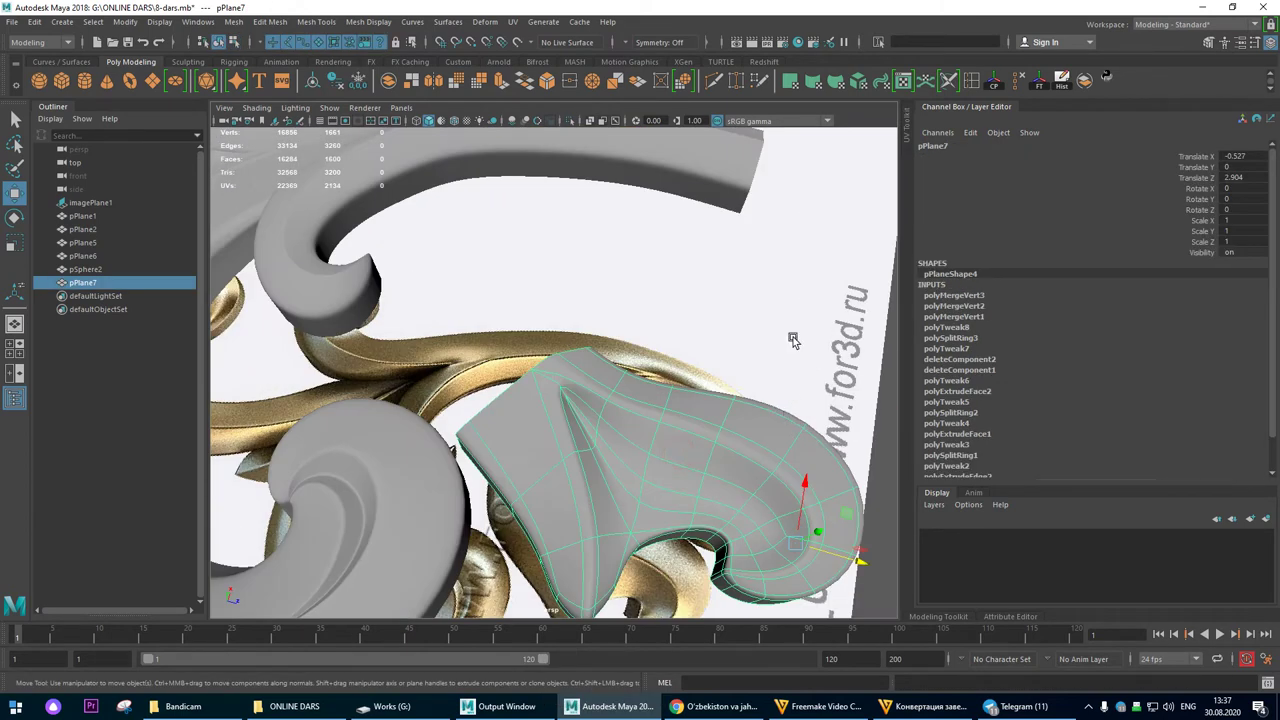
right_click_drag(801, 448, 726, 419, "alt")
left_click(752, 446)
left_click_drag(588, 540, 380, 521, "alt")
right_click_drag(380, 521, 547, 365, "alt")
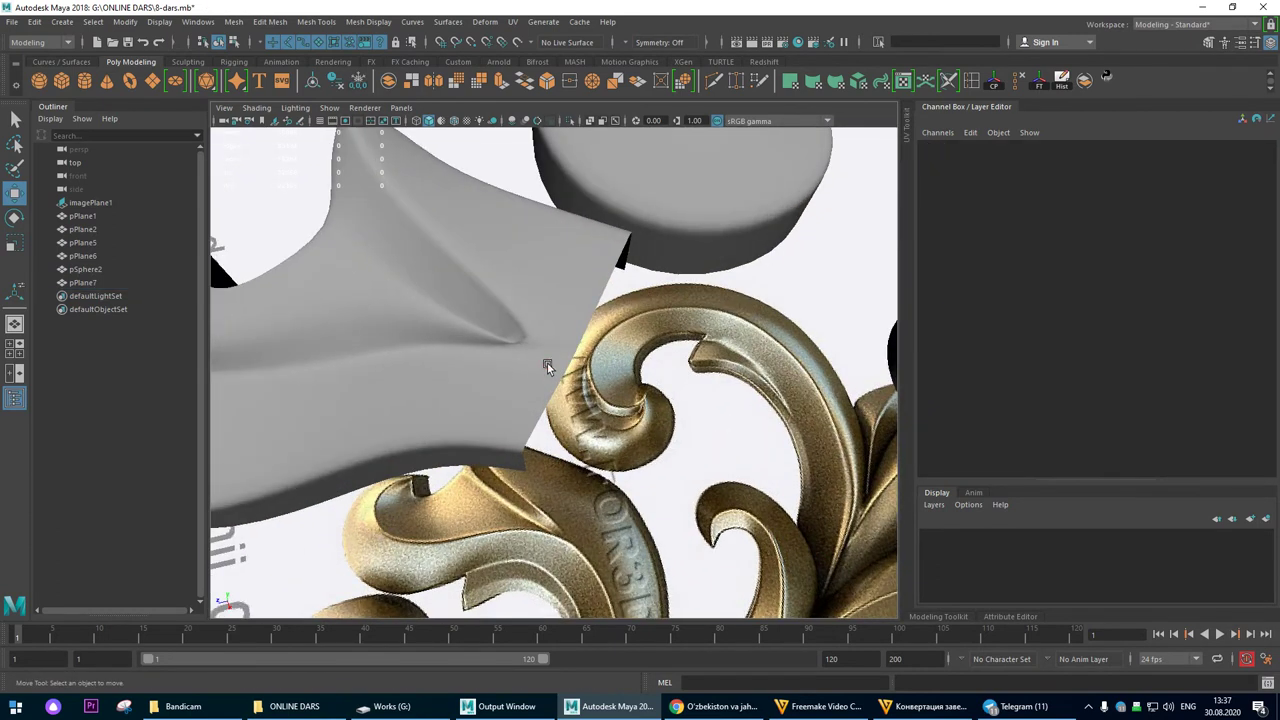
left_click(547, 365)
left_click_drag(568, 378, 331, 310, "alt")
Step: Extrude the border edges of the leaf's open end one segment along the reference stem in the top view
right_click_drag(593, 274, 594, 234)
left_click(678, 350)
left_click_drag(678, 350, 479, 356, "alt")
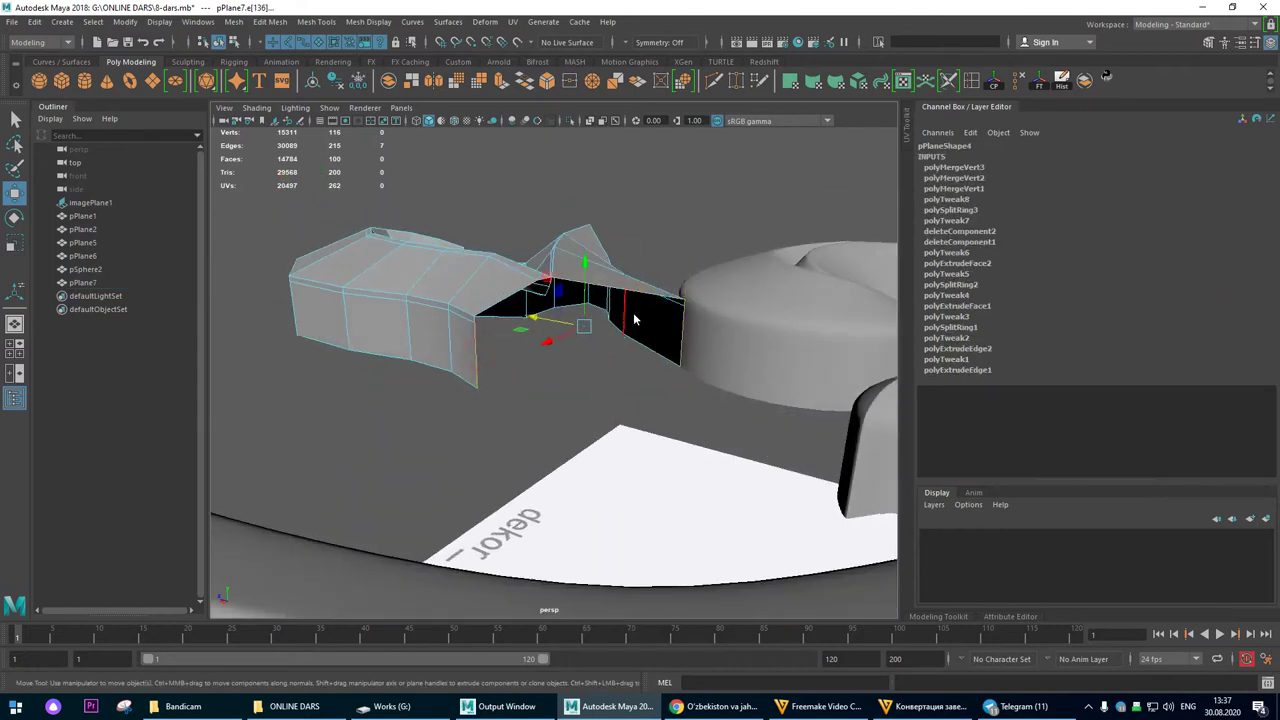
key("space")
key("space")
scroll(600, 340, "down", 5)
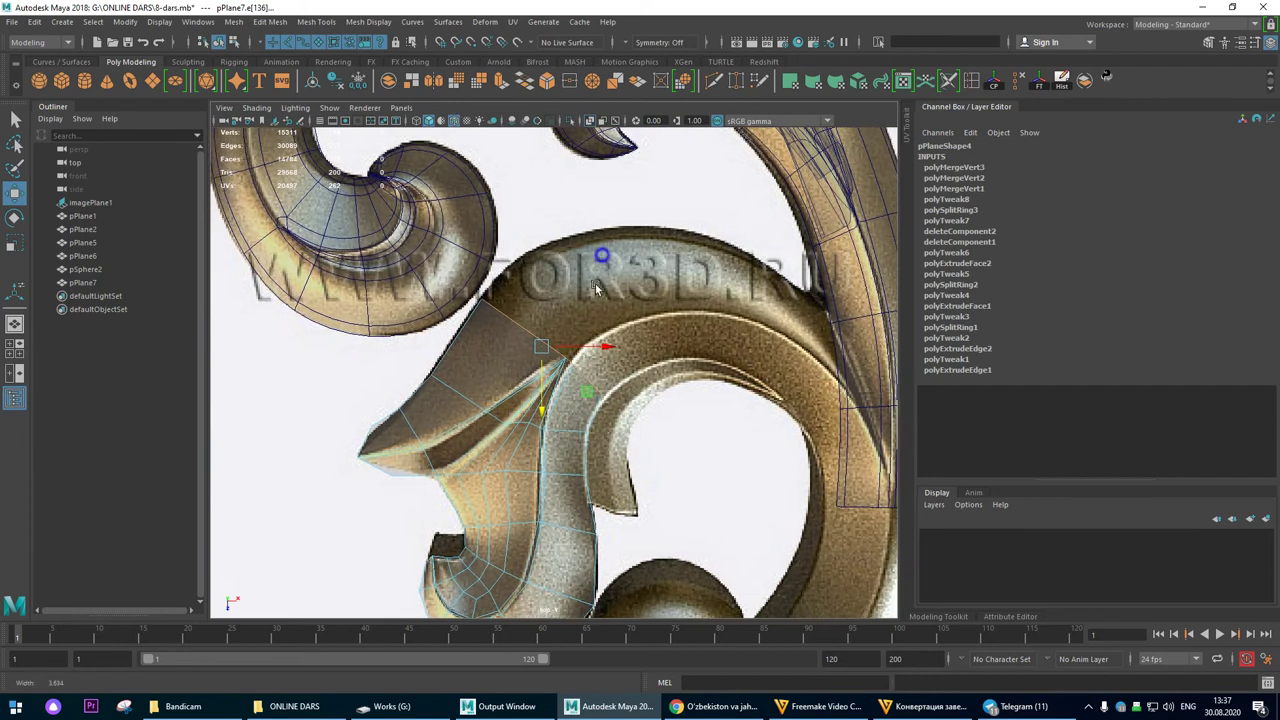
scroll(600, 340, "up", 3)
left_click_drag(540, 343, 613, 302)
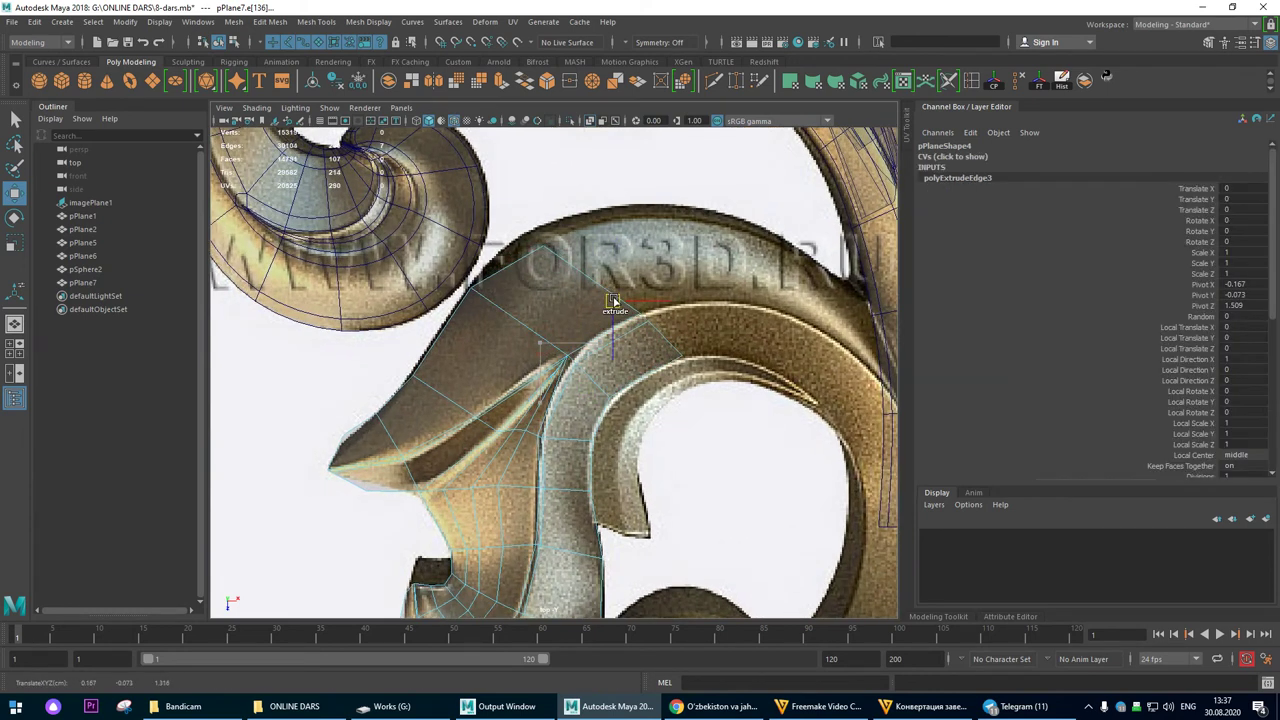
Step: Fit the new segment's outer, ridge and inner vertices, plus the preceding outer vertices, to the stem's outline in the reference
right_click_drag(561, 267, 445, 205)
left_click_drag(491, 209, 572, 214)
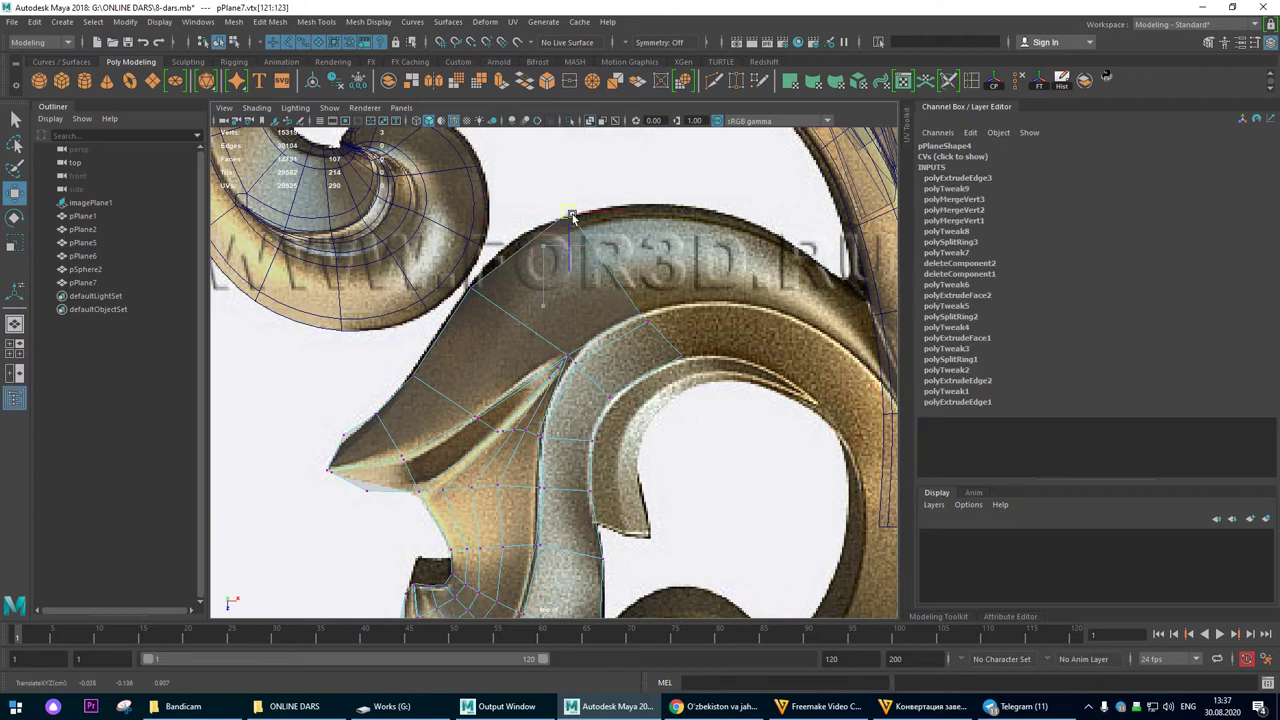
mouse_move(470, 252)
left_mouse_down()
mouse_move(491, 302)
mouse_move(483, 273)
left_mouse_up()
left_click_drag(657, 291, 629, 322)
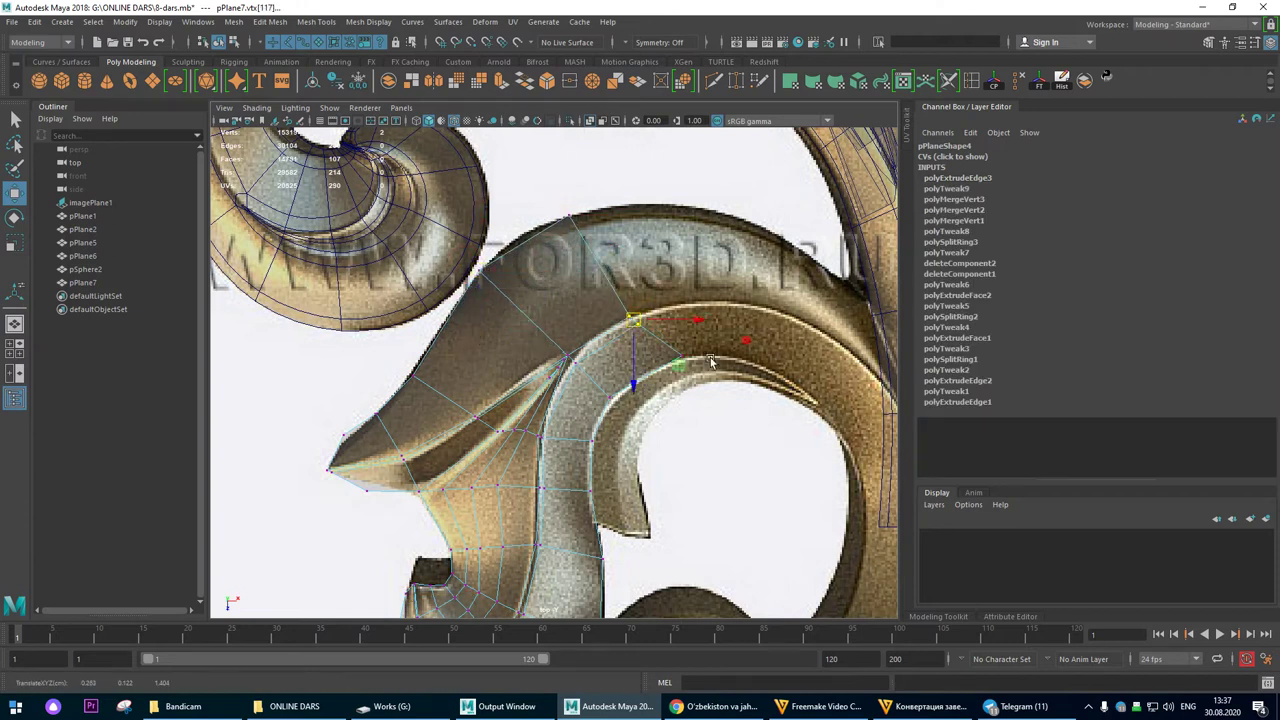
left_click(655, 372)
scroll(678, 373, "down", 3)
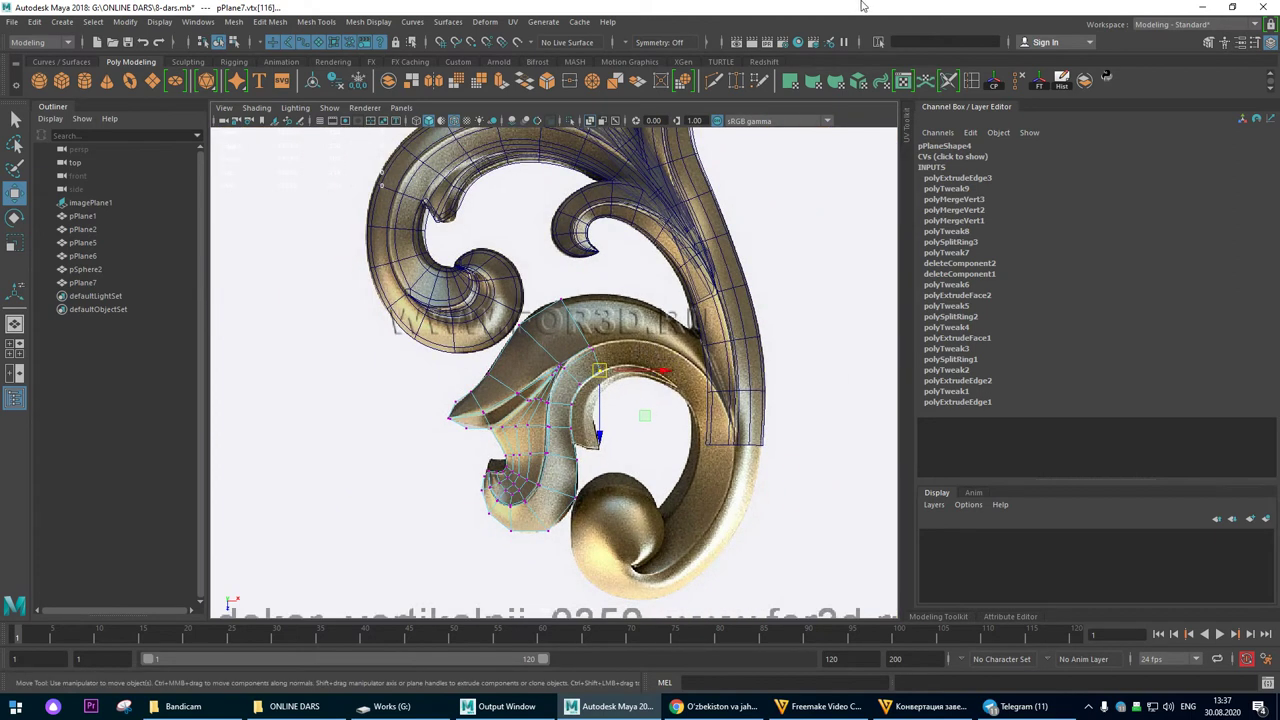
mouse_move(712, 6)
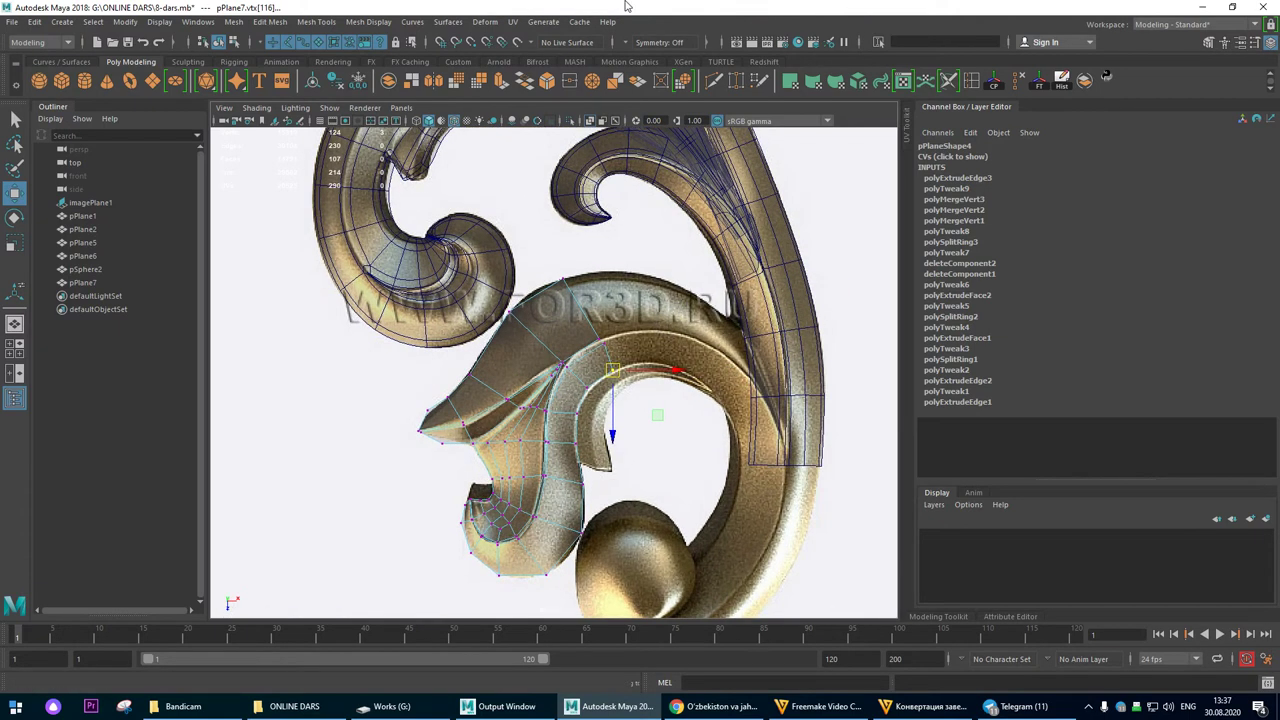
mouse_move(625, 6)
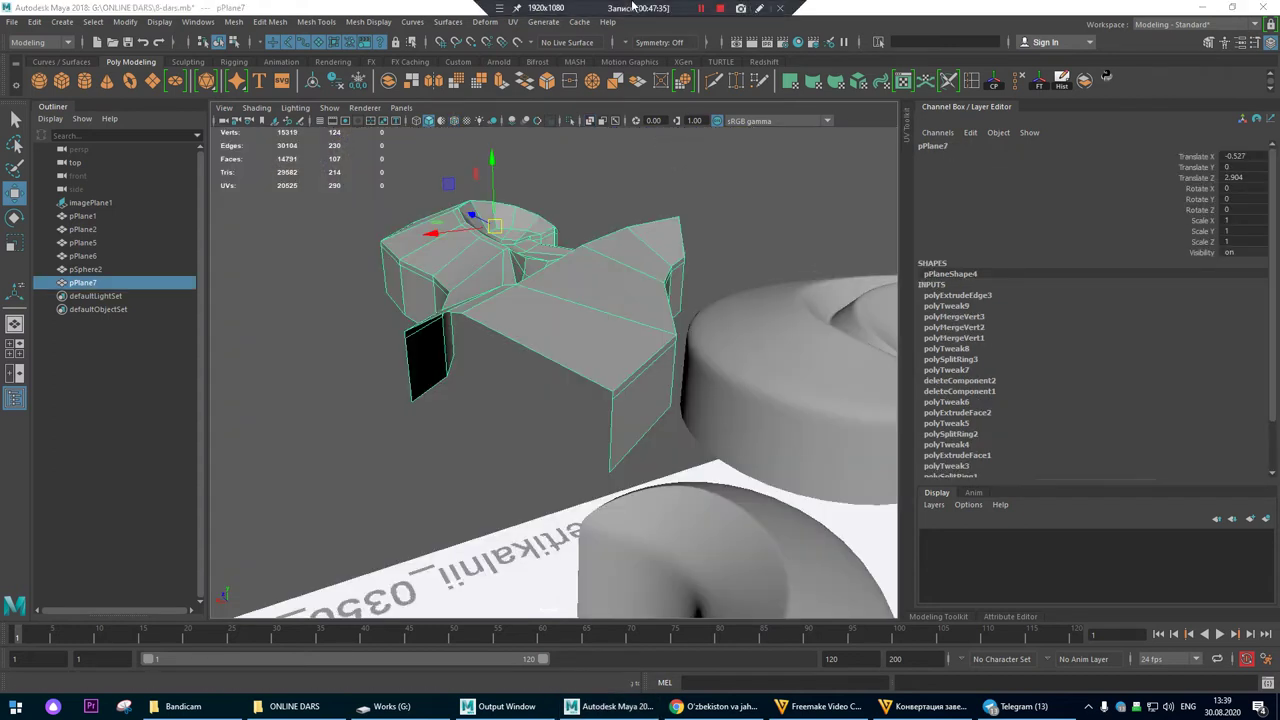
Step: Select the full set of border edges at the stem's open end and extrude a second segment along the arch
scroll(614, 270, "down", 3)
left_click_drag(612, 275, 527, 394, "alt")
right_click_drag(567, 464, 649, 418, "alt")
middle_click_drag(647, 411, 622, 322, "alt")
right_click(555, 337)
right_click_drag(555, 337, 554, 300)
left_click_drag(588, 414, 656, 424, "alt")
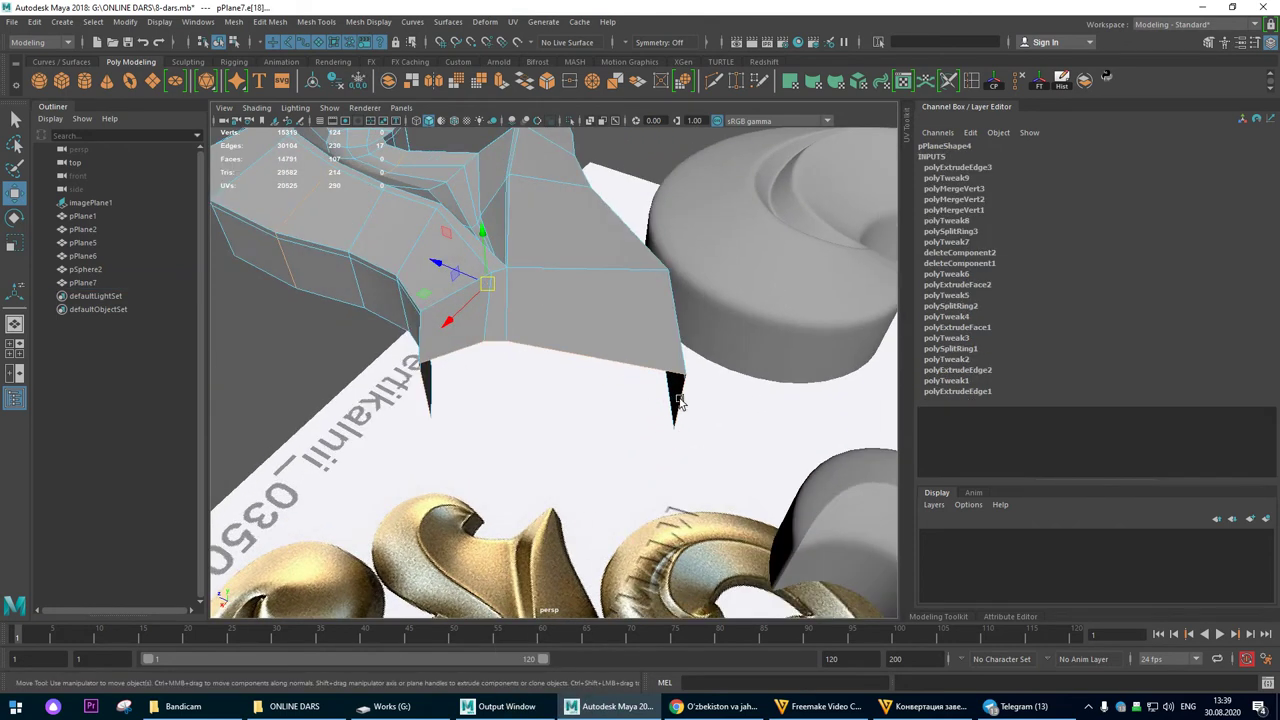
left_click(681, 403)
left_click(600, 345)
left_click_drag(600, 343, 657, 351, "alt")
key("space")
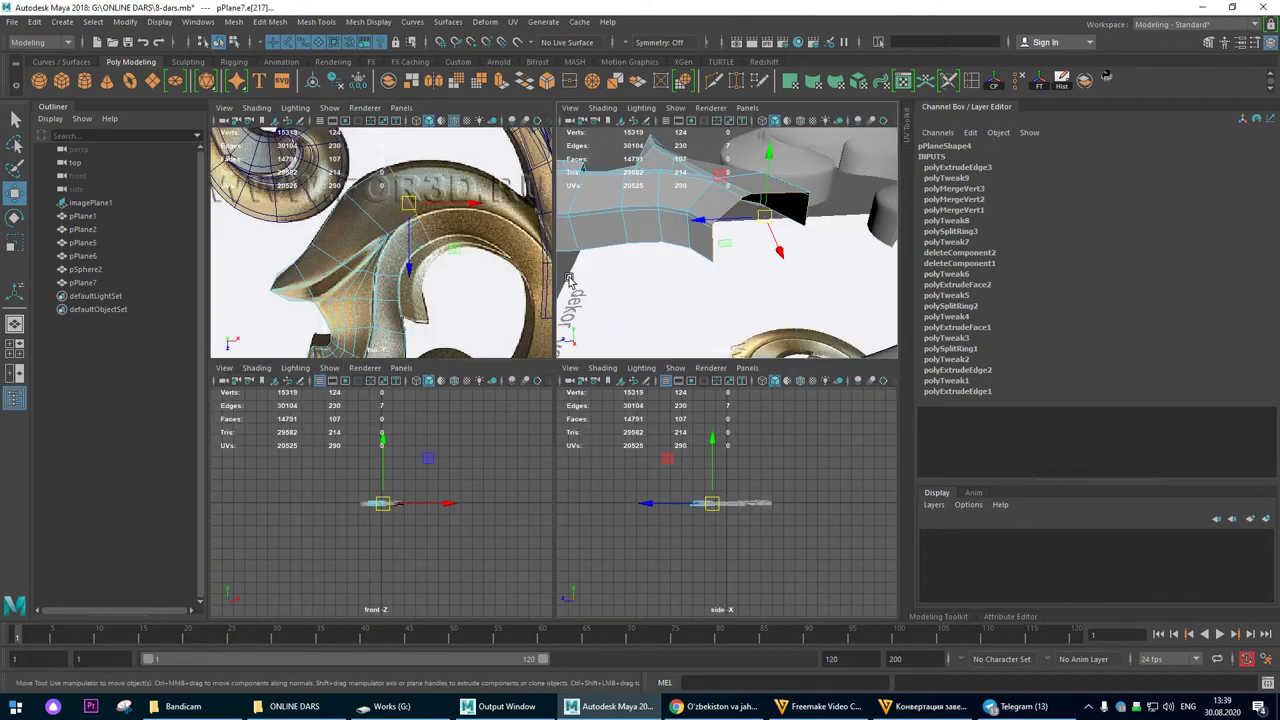
key("space")
scroll(543, 277, "down", 1)
scroll(570, 290, "up", 1)
middle_click_drag(598, 306, 503, 304, "alt")
left_click_drag(524, 286, 606, 272, "shift")
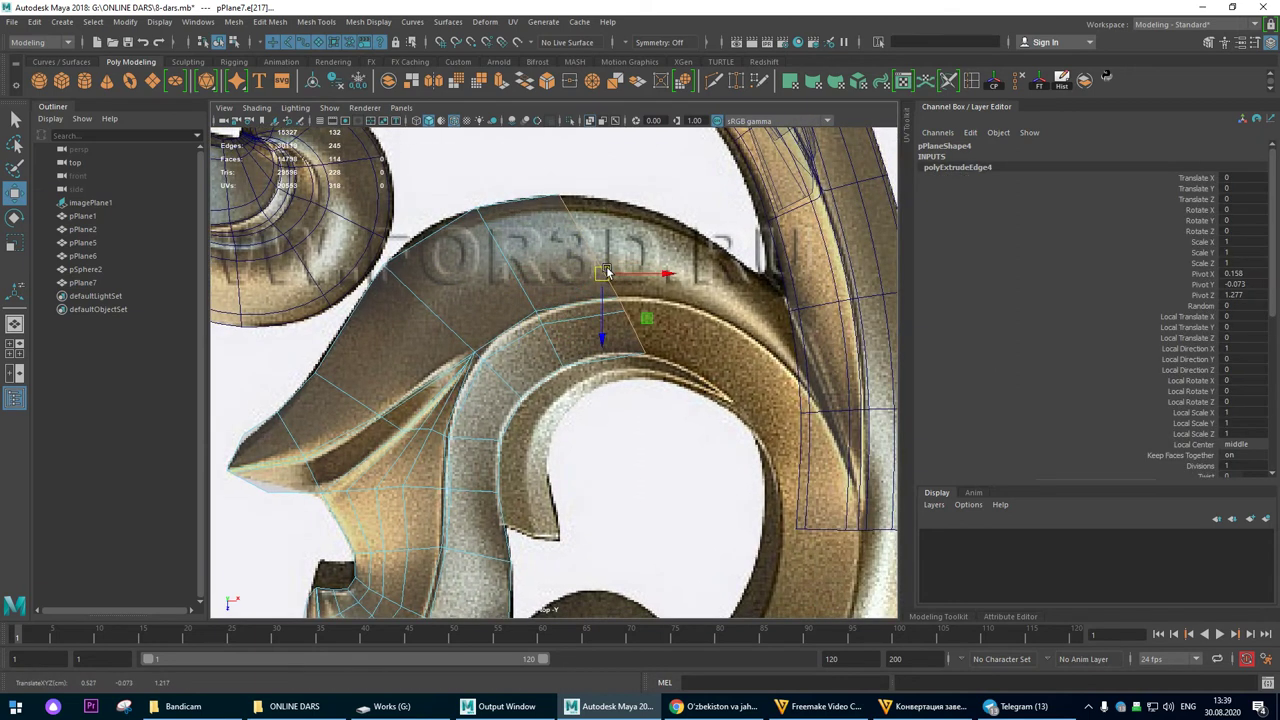
Step: Move the second segment's outer and inner end vertices onto the edges of the reference arch
key("F9")
left_click_drag(505, 169, 616, 200)
left_click(645, 355)
left_click_drag(646, 353, 617, 352)
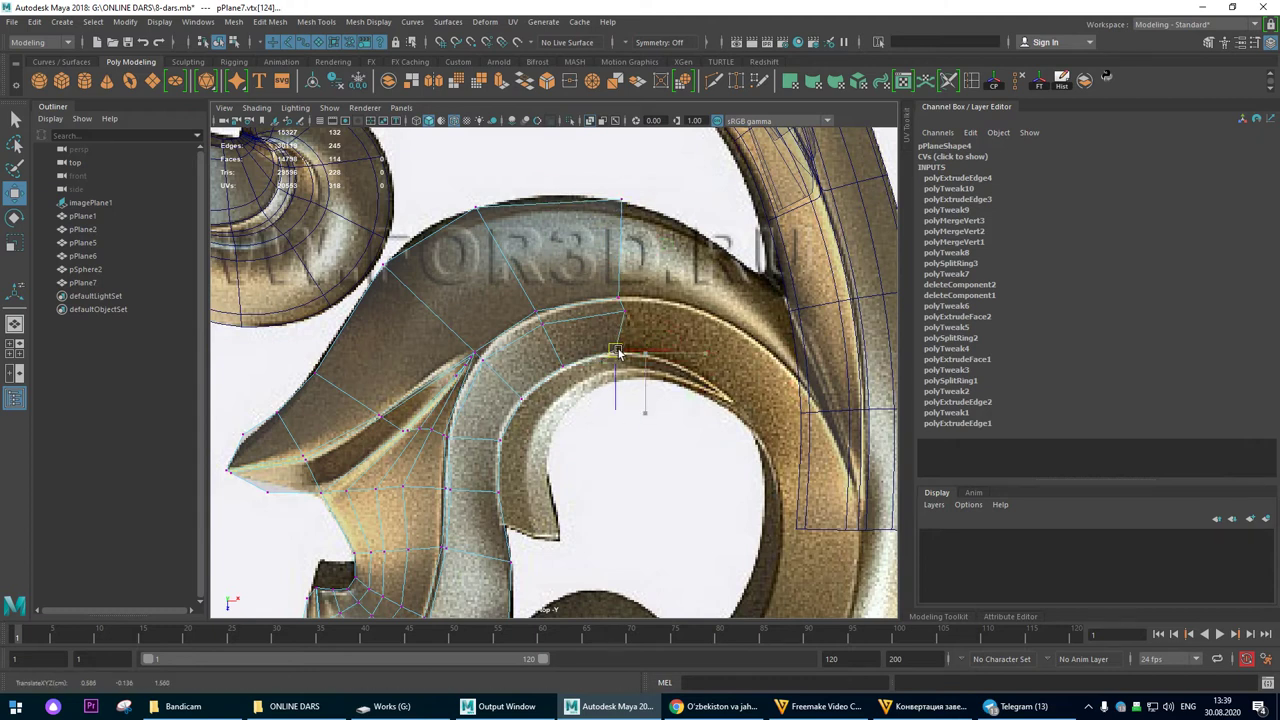
Step: Fine-tune the ridge vertices of the last two cross-sections and the preceding outer vertices to match the reference
scroll(618, 355, "up", 3)
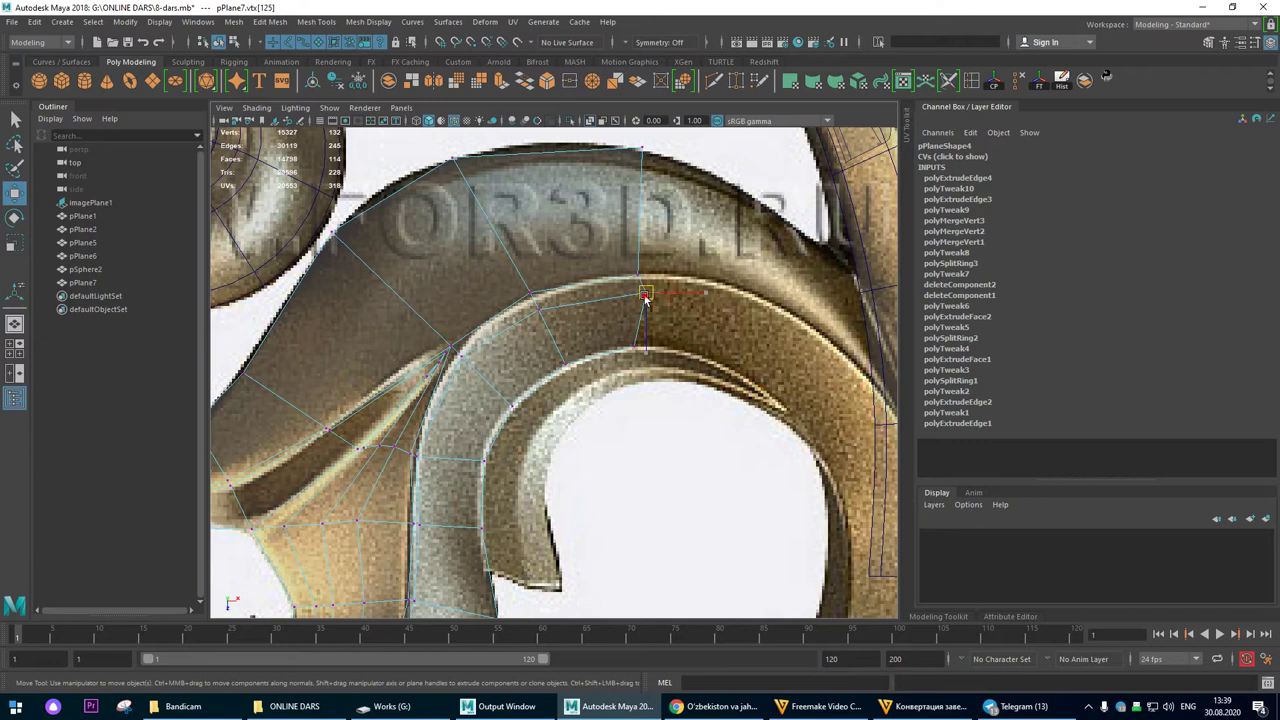
left_click_drag(645, 299, 641, 306)
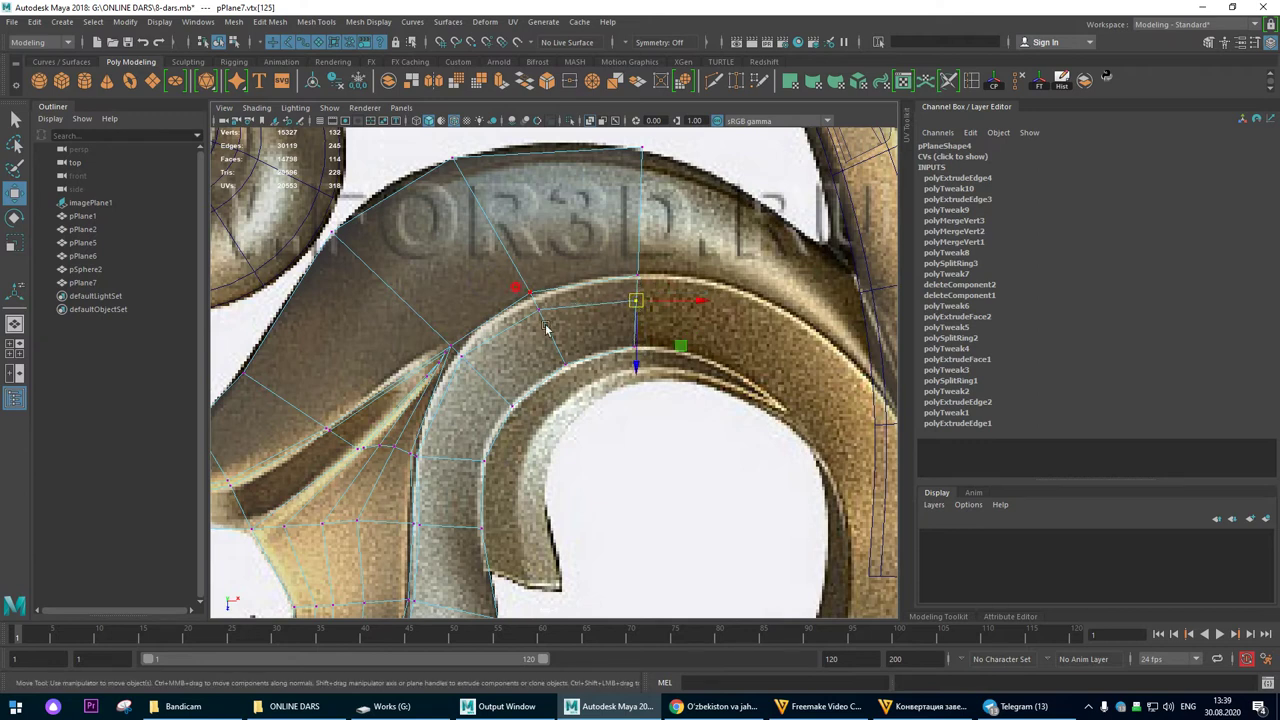
left_click_drag(533, 302, 541, 300)
mouse_move(490, 140)
left_mouse_down()
mouse_move(439, 165)
mouse_move(469, 152)
left_mouse_up()
scroll(510, 290, "down", 5)
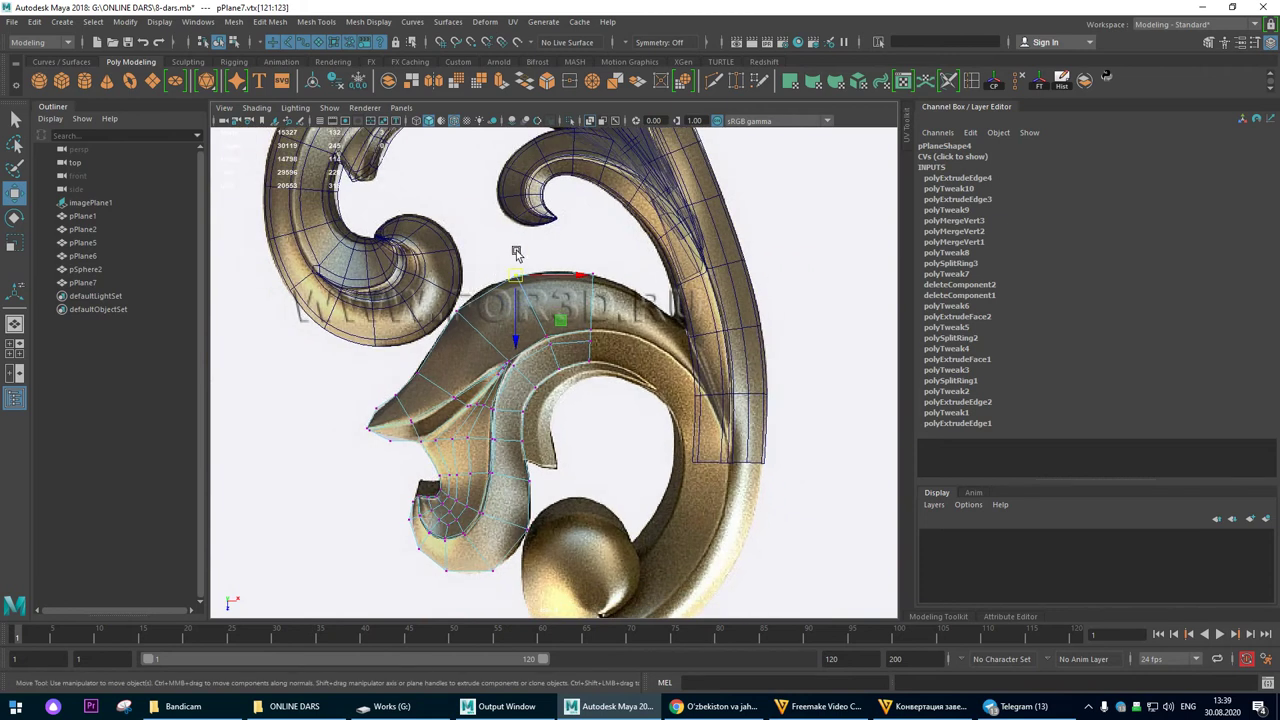
Step: Extrude the open end's border edges into a third segment past the top of the arch
right_click_drag(516, 252, 637, 404, "alt")
right_click_drag(573, 253, 577, 208)
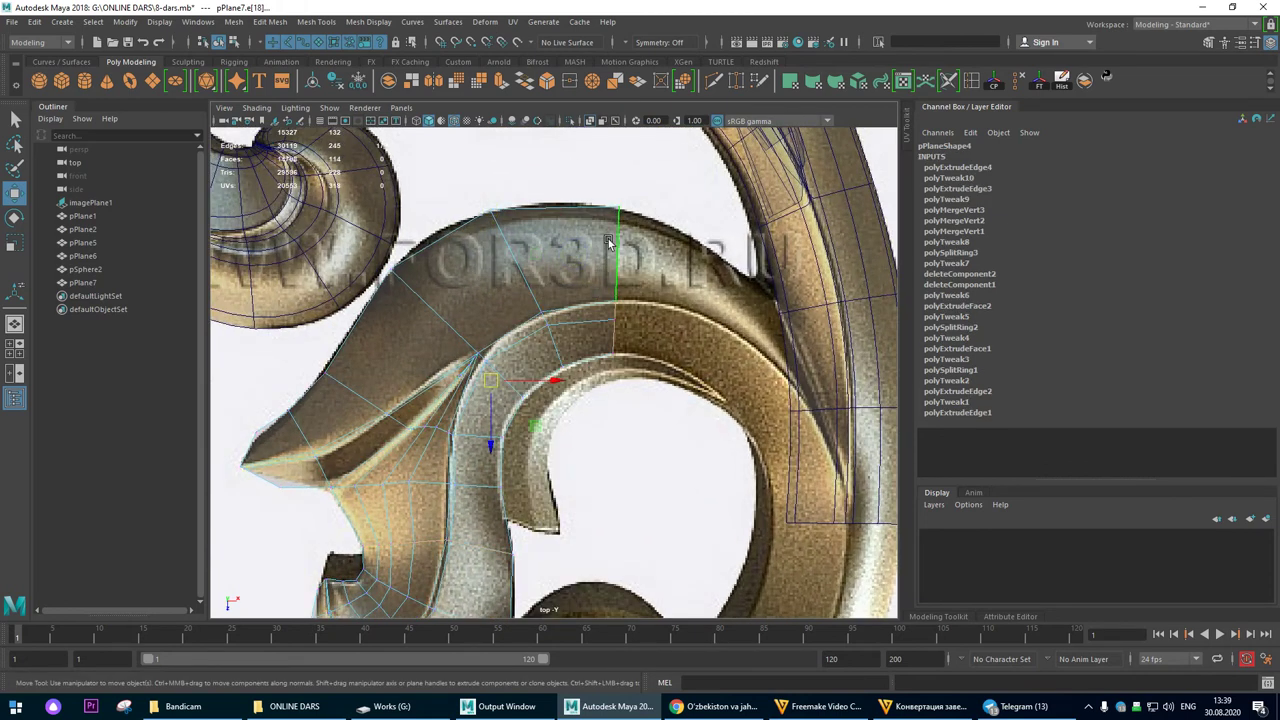
double_click(597, 333)
left_click_drag(560, 268, 490, 432, "ctrl")
left_click_drag(616, 280, 707, 293, "shift")
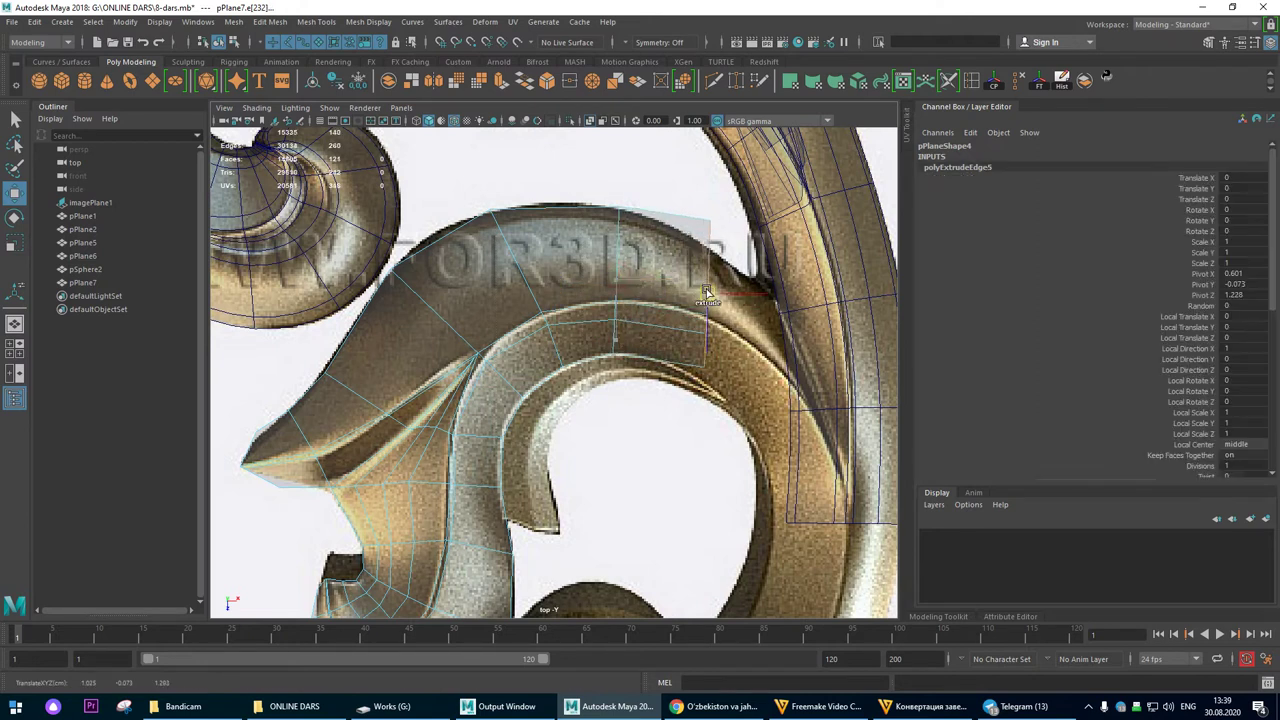
Step: Align the third segment's outer, ridge and inner end vertices, and the outer vertices before them, with the reference curve
key("F9")
left_click_drag(671, 205, 721, 258)
left_click_drag(689, 360, 717, 386)
left_click_drag(705, 368, 660, 370)
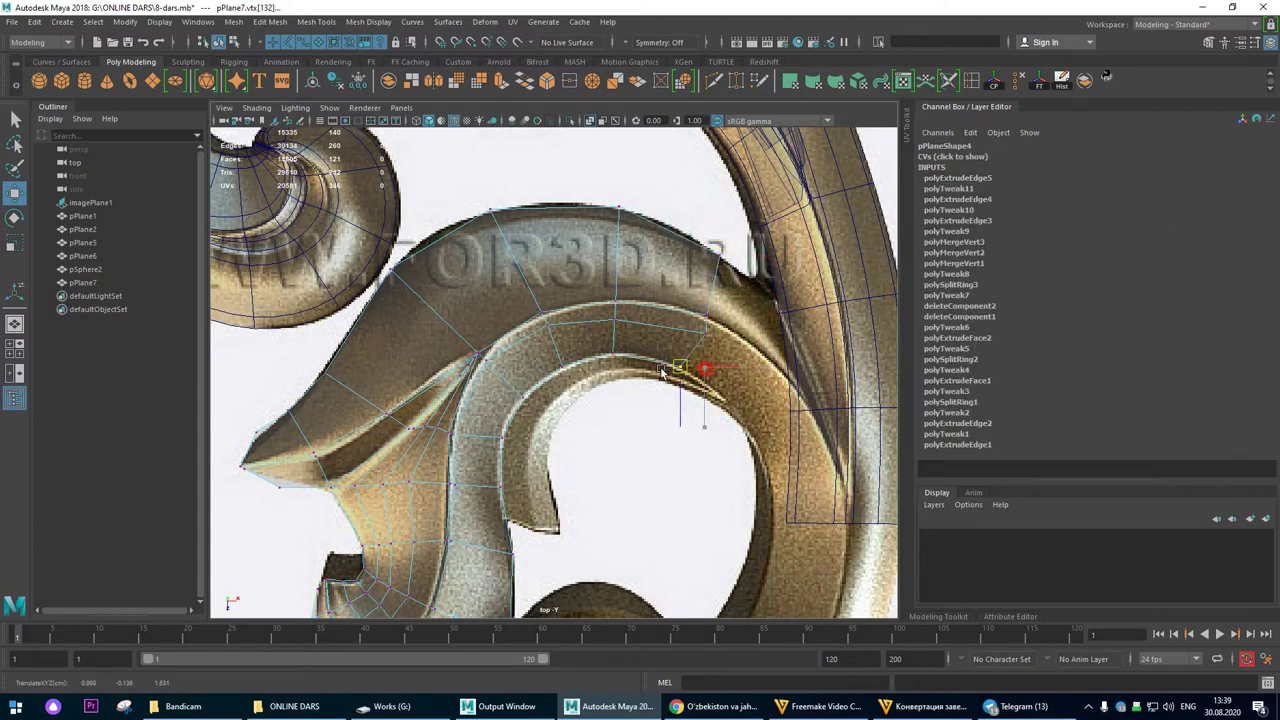
mouse_move(710, 333)
left_mouse_down()
mouse_move(697, 337)
mouse_move(715, 330)
mouse_move(702, 314)
left_mouse_up()
left_click_drag(700, 237, 731, 266)
left_click_drag(723, 257, 727, 258)
left_click_drag(662, 160, 622, 204)
Step: Extrude a fourth segment down towards the main stem and rotate its end to follow the curve
right_click_drag(654, 260, 440, 332, "alt")
scroll(624, 412, "up", 5)
scroll(573, 425, "down", 5)
scroll(582, 251, "up", 3)
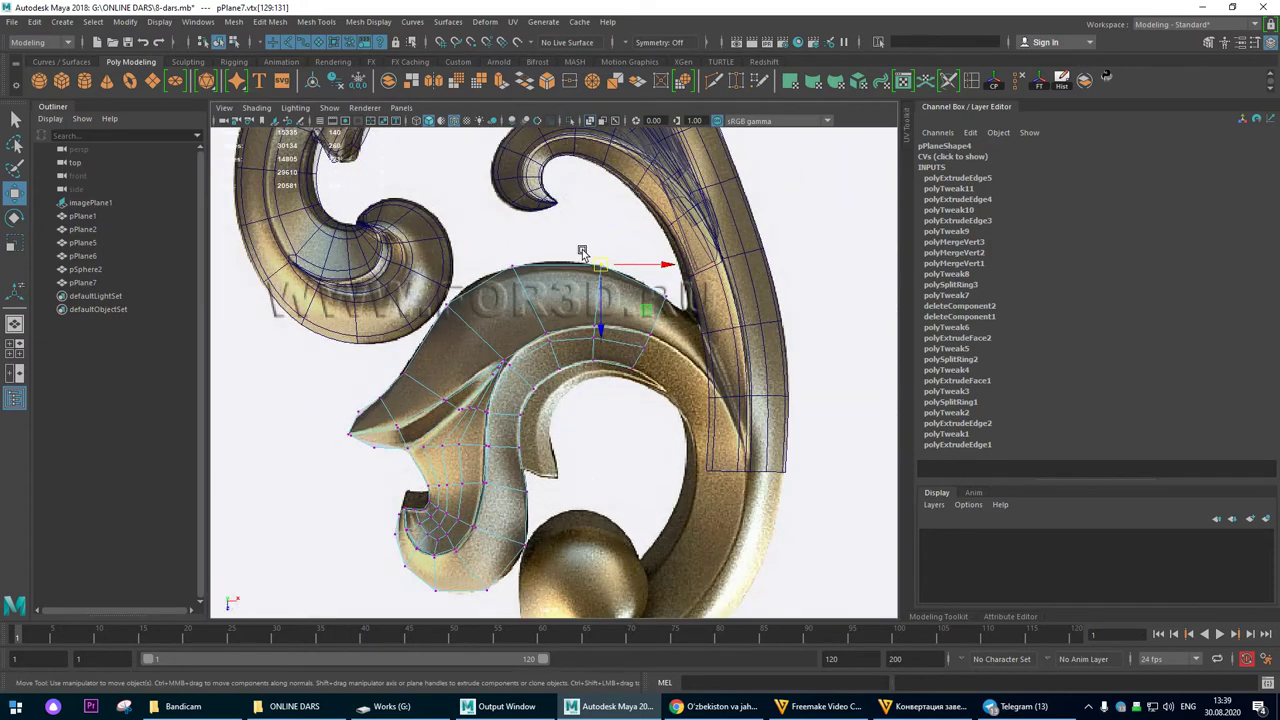
right_click_drag(548, 275, 550, 243)
double_click(620, 378)
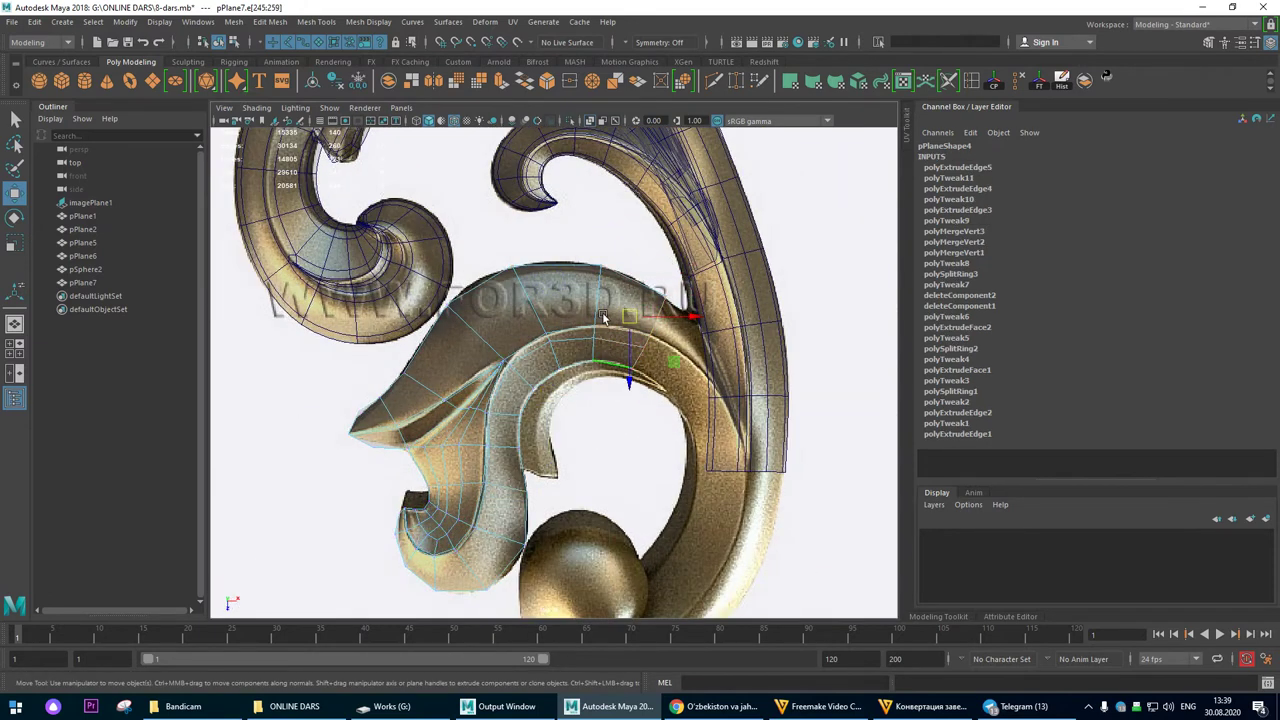
middle_click_drag(604, 403, 619, 421)
left_click_drag(652, 345, 703, 378, "shift")
scroll(605, 337, "up", 5)
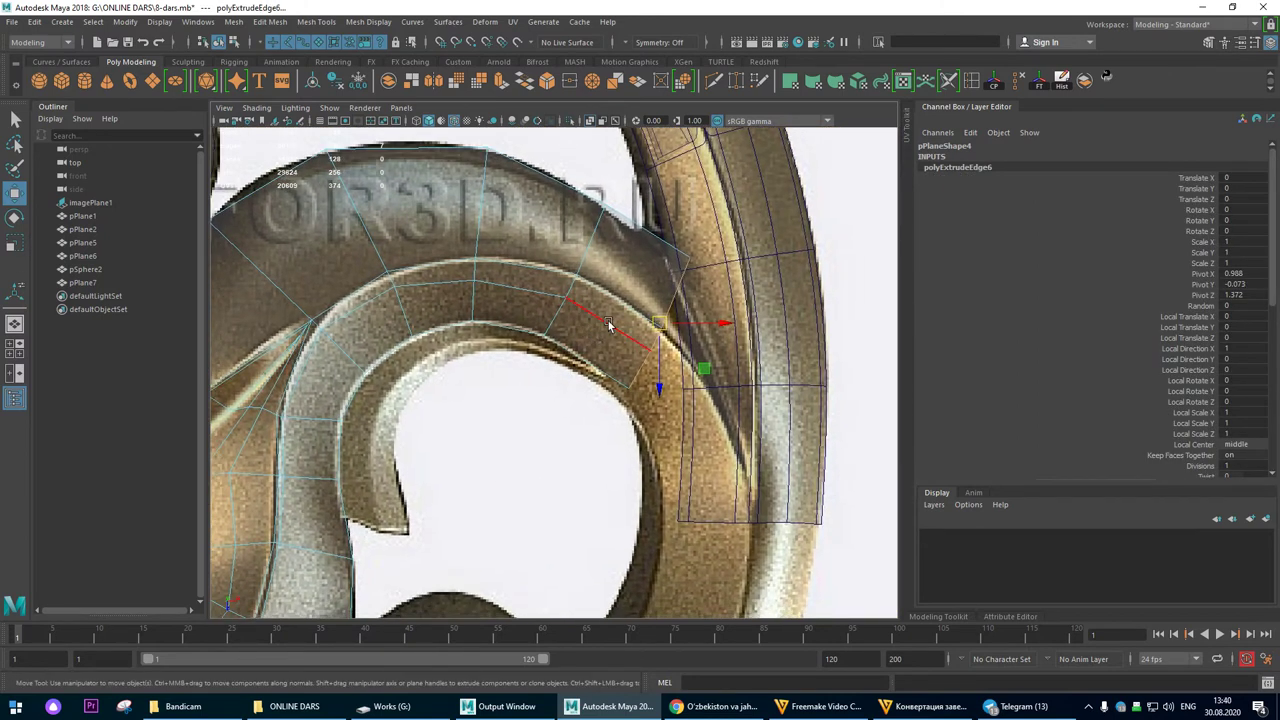
key("e")
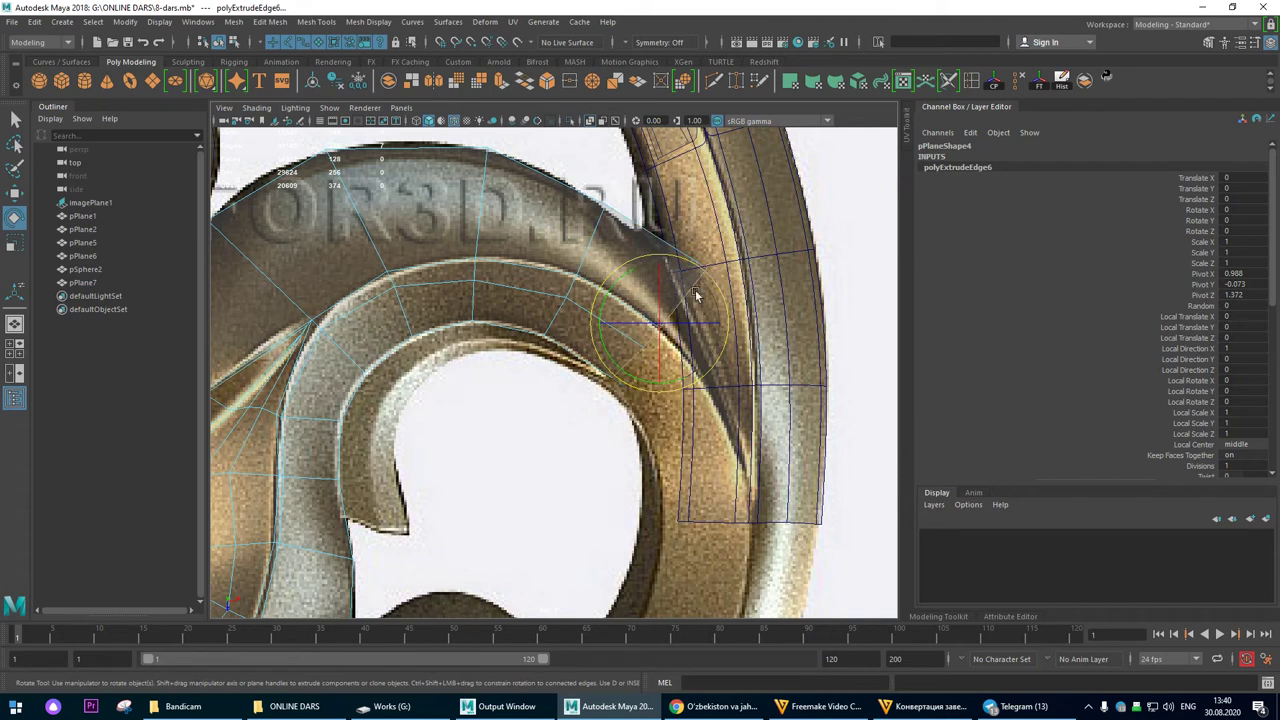
key("w")
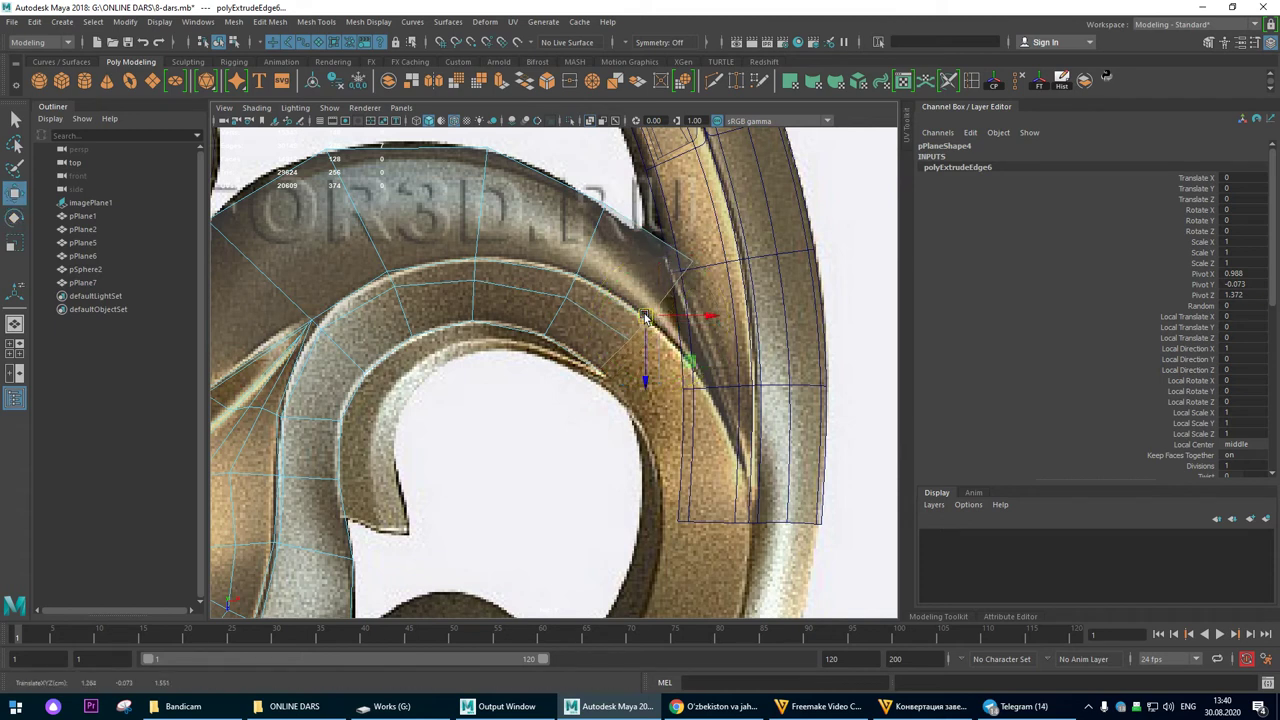
Step: Place the outer vertices of the last two cross-sections on the arch's outline where it meets the main stem
right_click_drag(624, 227, 592, 230)
left_click_drag(651, 242, 681, 269)
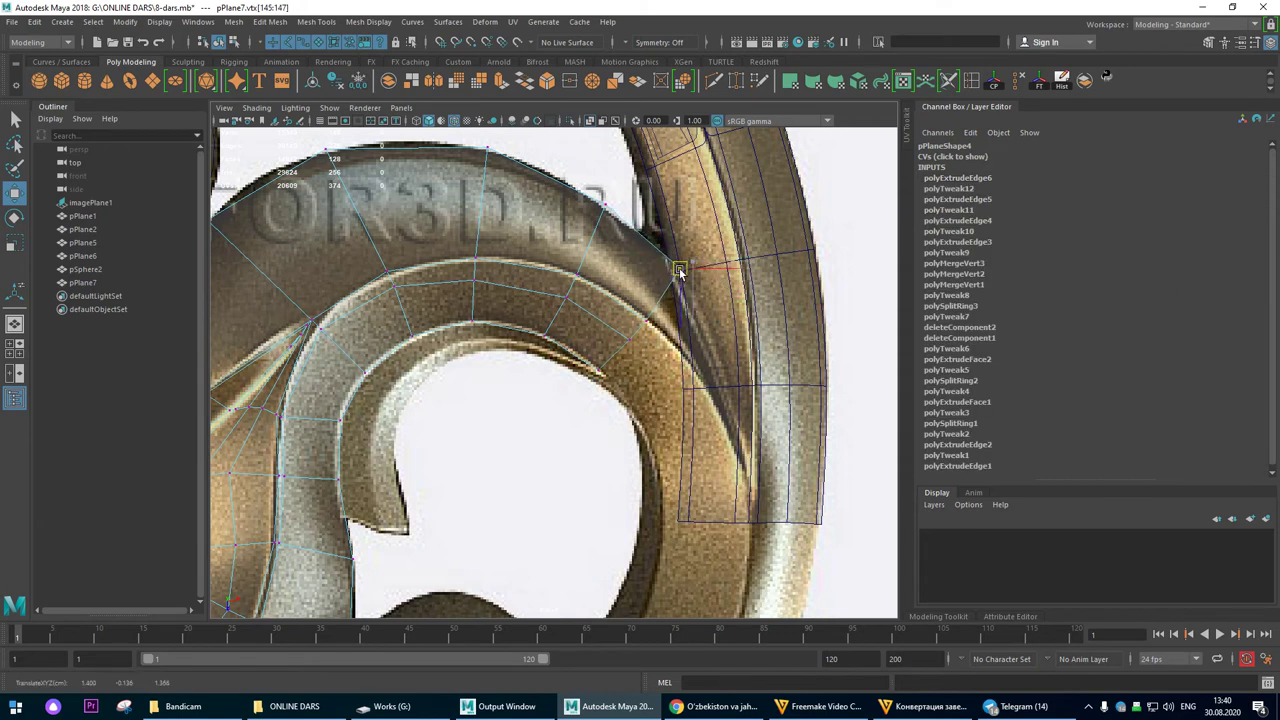
left_click_drag(619, 169, 605, 211)
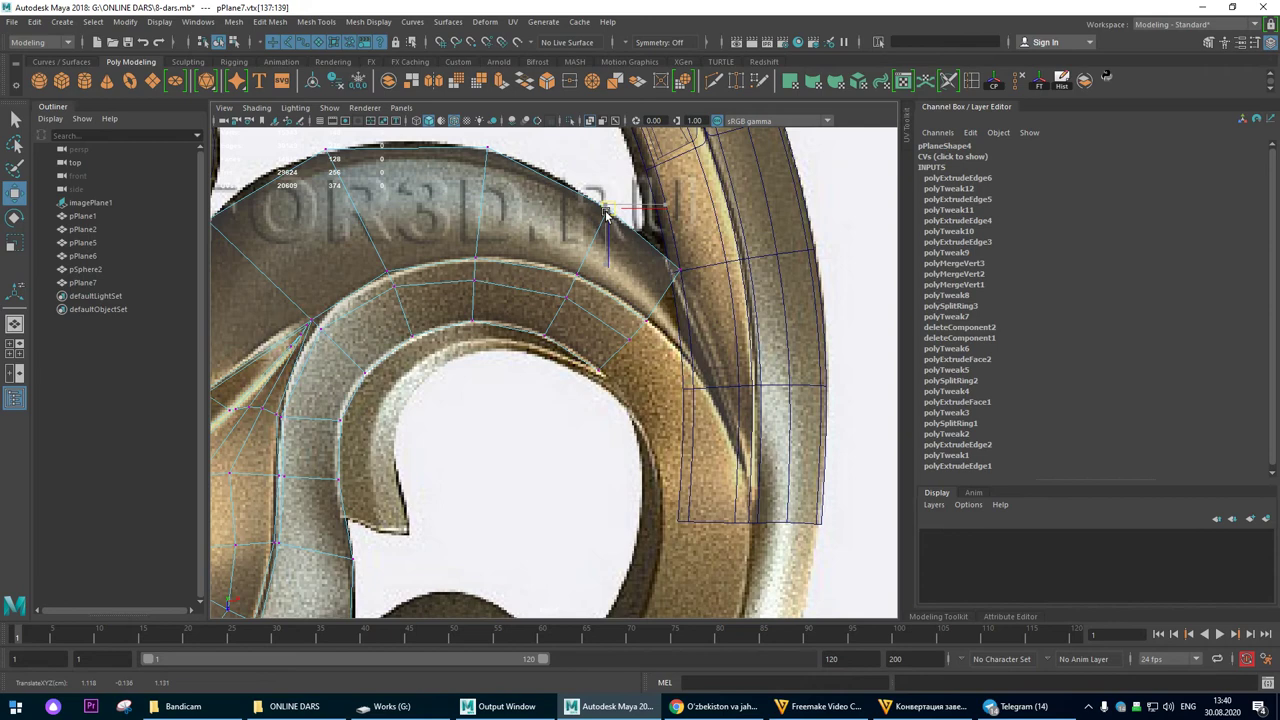
scroll(600, 277, "down", 4)
scroll(600, 277, "up", 2)
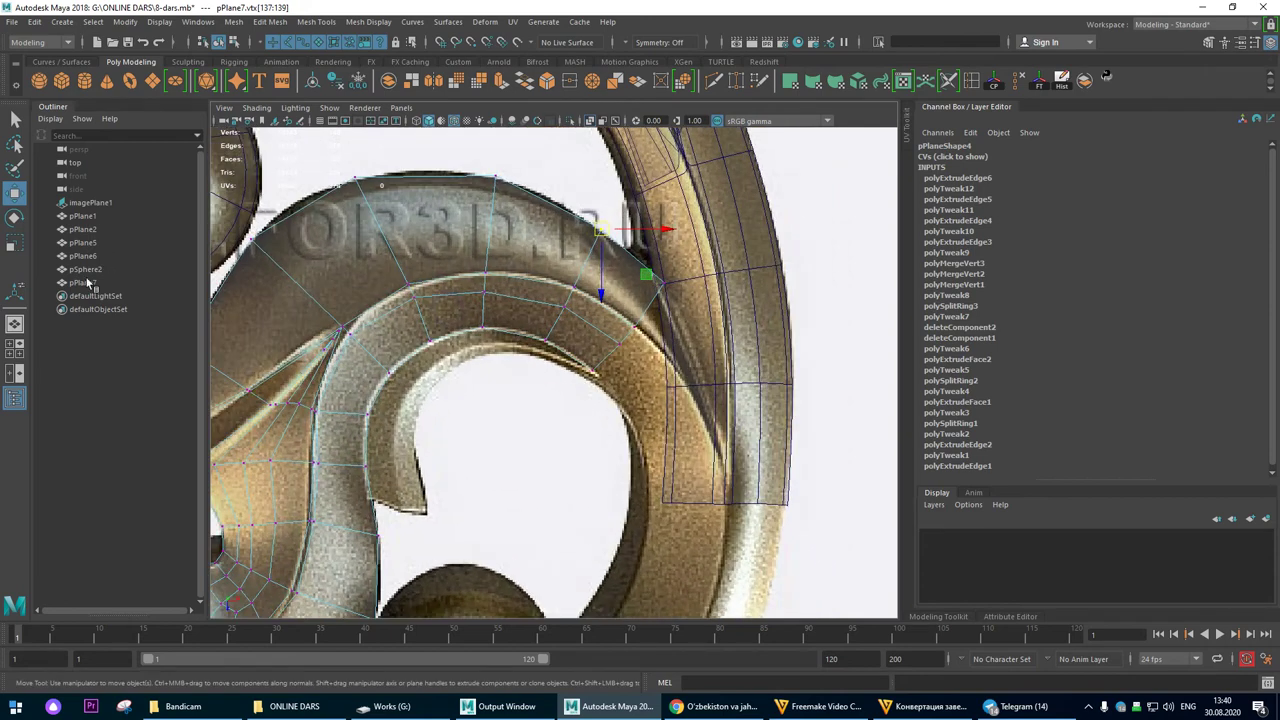
Step: Select the ridge edges along the newly extruded segments in perspective and slide them towards the outer side with Slide Edge
left_click(10, 327)
mouse_move(708, 317)
left_mouse_down("alt")
mouse_move(543, 380)
mouse_move(600, 378)
left_mouse_up("alt")
scroll(569, 374, "down", 3)
middle_click_drag(600, 378, 533, 374, "alt")
left_click_drag(533, 373, 598, 288, "alt")
right_click_drag(598, 288, 593, 227)
double_click(405, 239)
left_click_drag(405, 241, 473, 333, "alt")
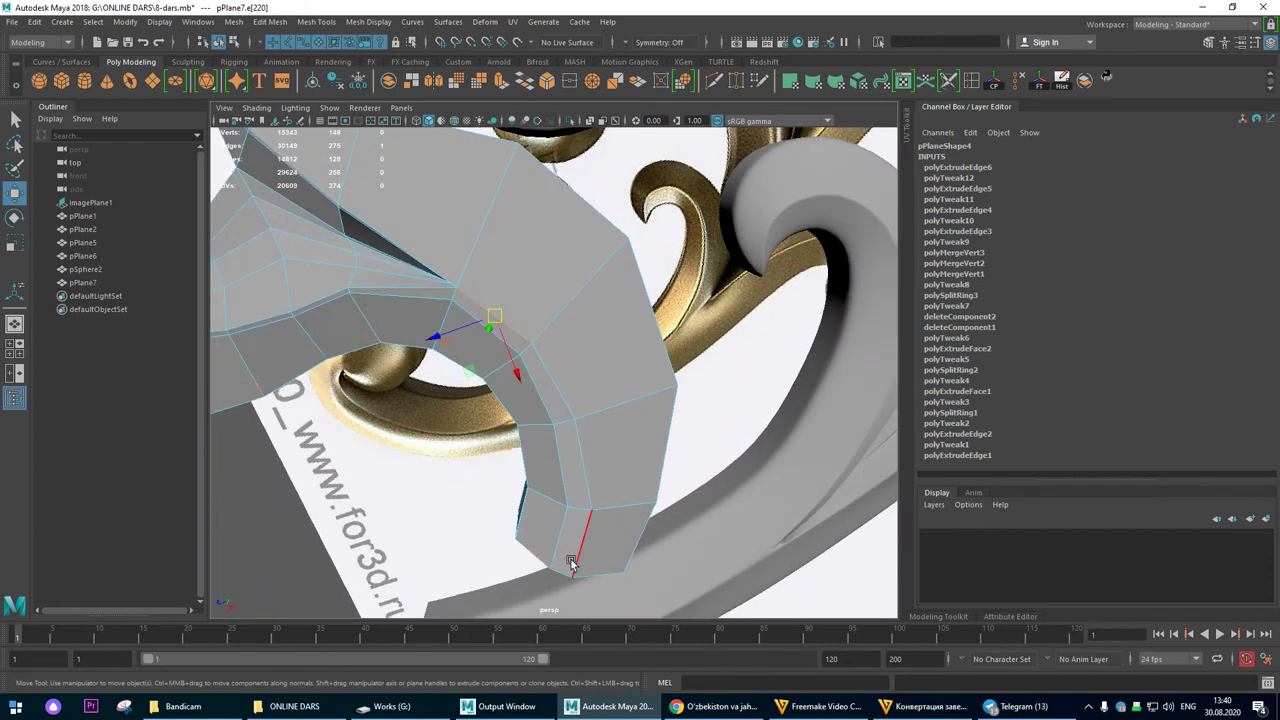
left_click_drag(581, 563, 571, 273, "alt")
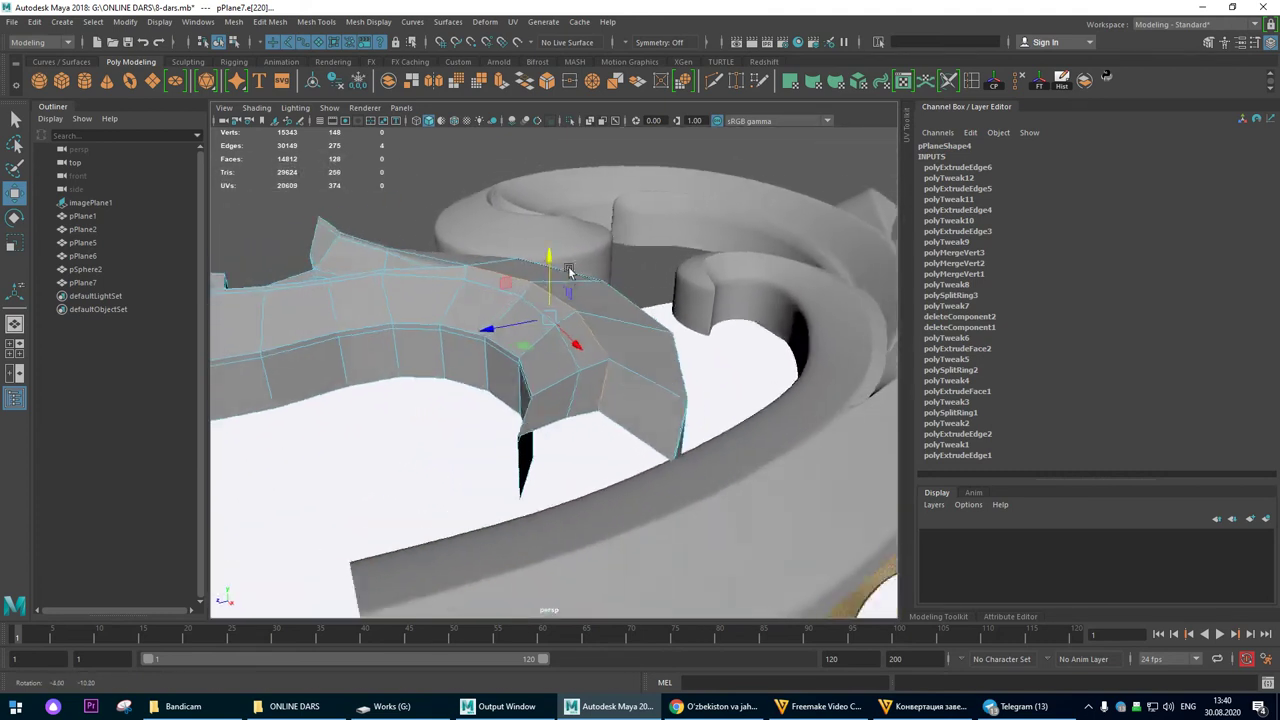
right_click_drag(569, 277, 695, 332, "alt")
middle_click_drag(695, 332, 693, 319, "alt")
left_click(490, 262)
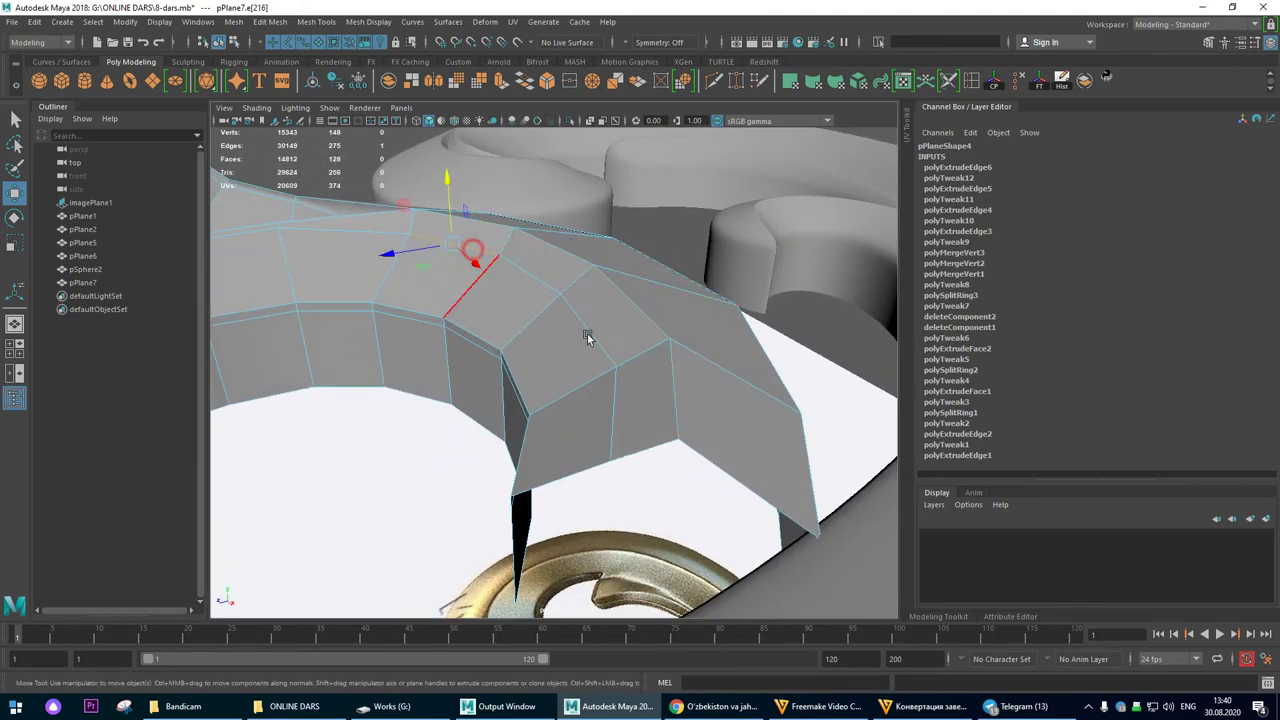
double_click(615, 398)
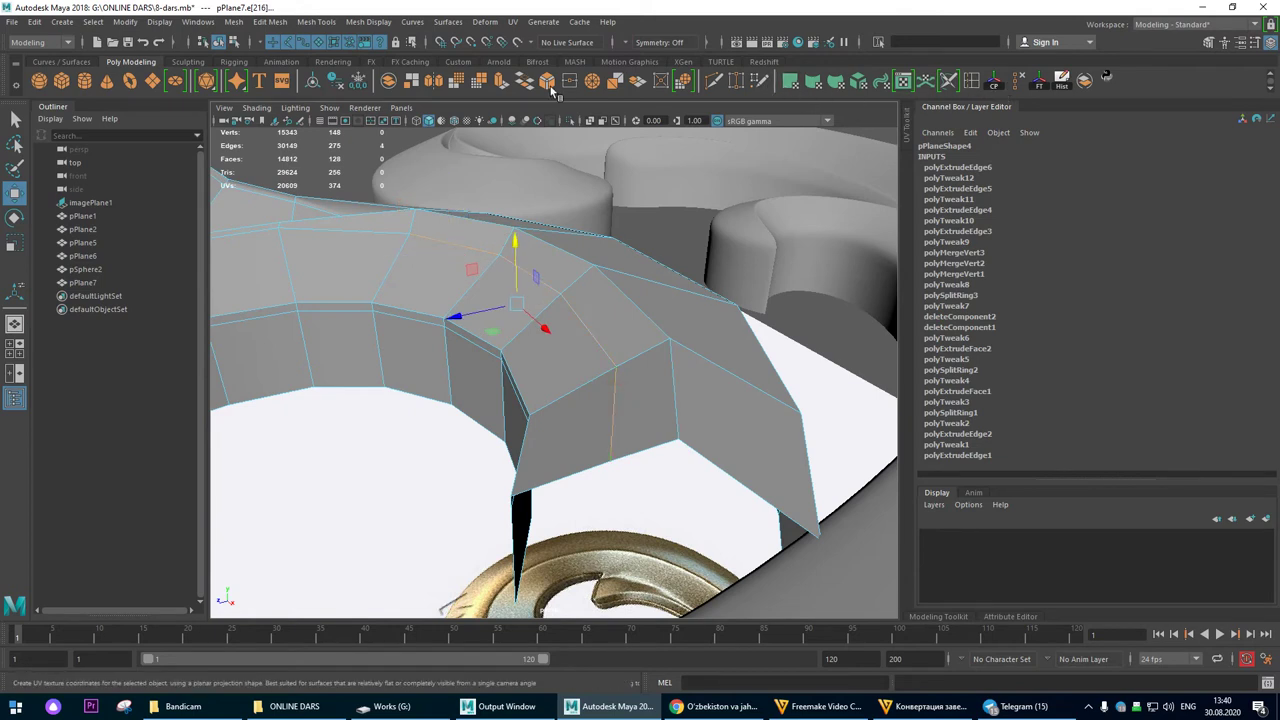
left_click(326, 23)
left_click(334, 229)
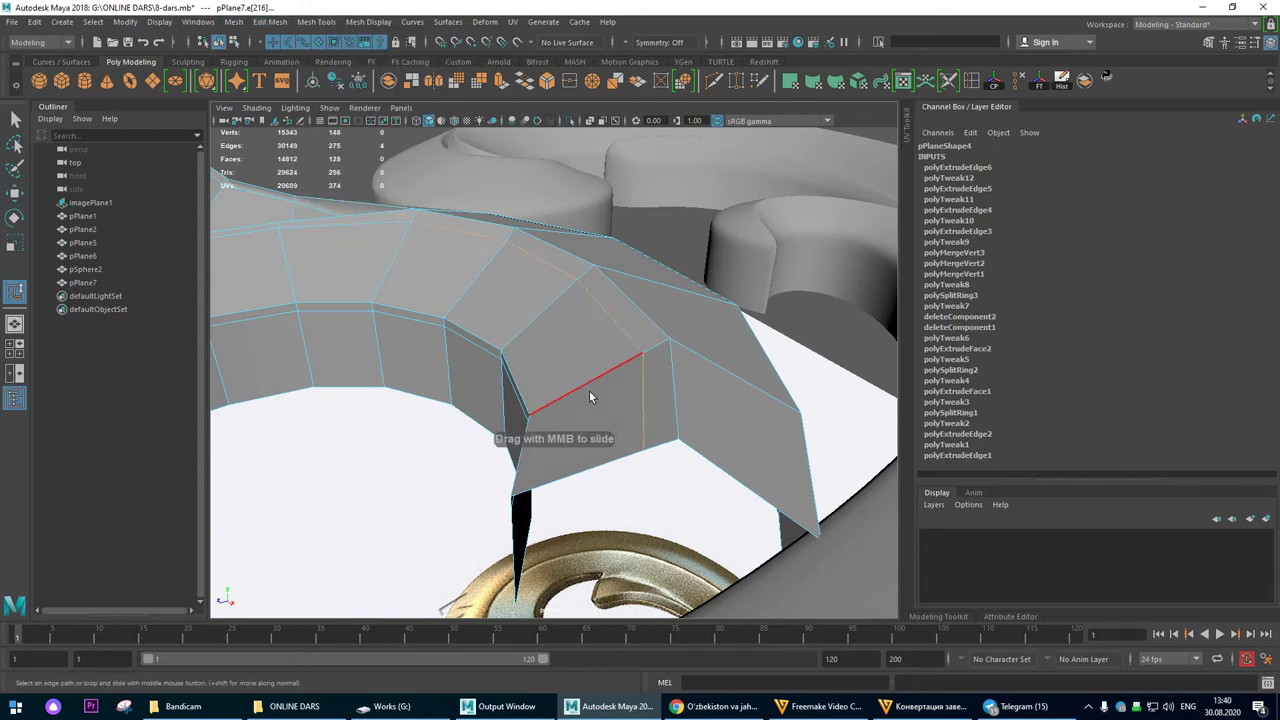
Step: Examine the leaf and its arched stem in smooth preview from several angles
left_click_drag(610, 385, 517, 298, "alt")
key("3")
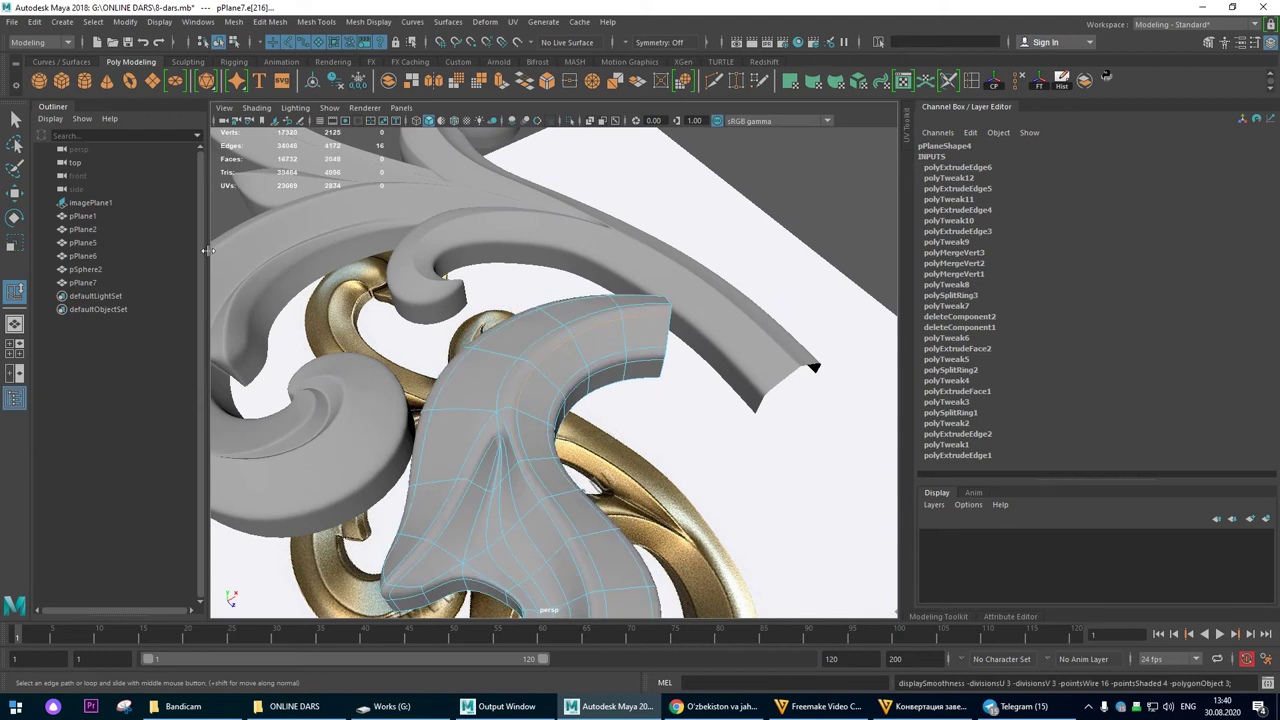
left_click(15, 195)
right_click_drag(426, 360, 600, 310)
left_click(823, 160)
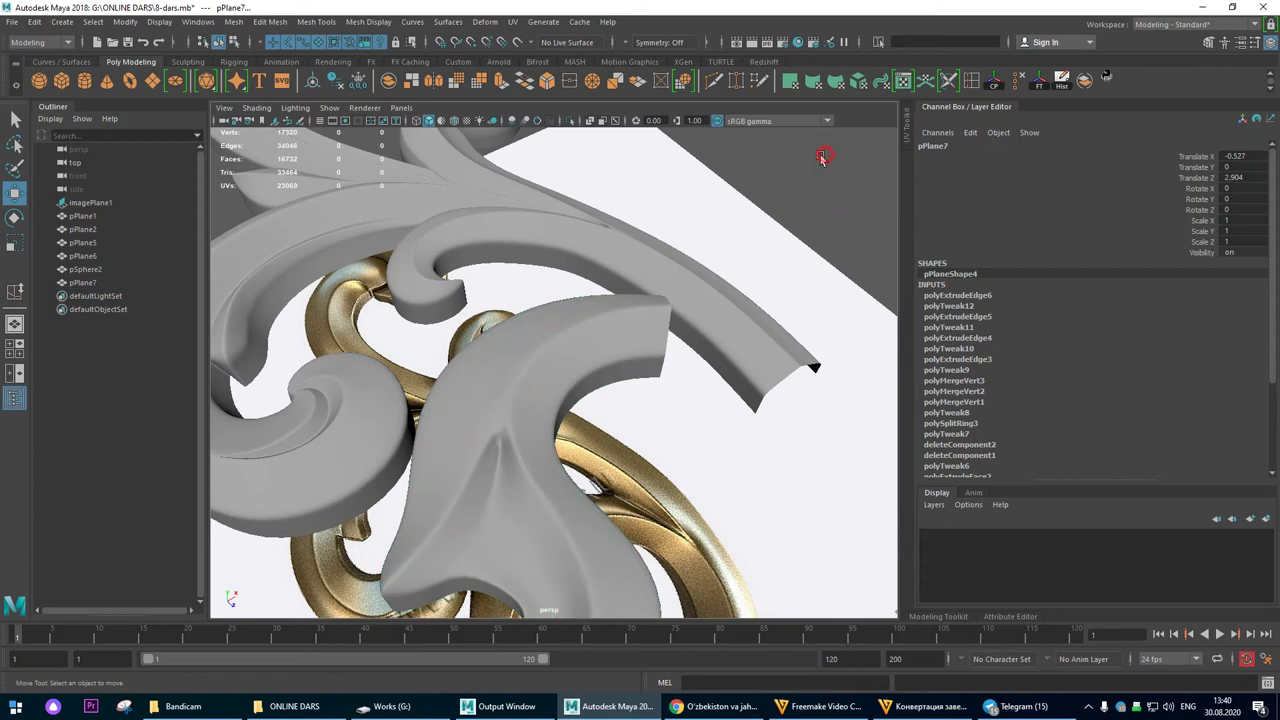
right_click_drag(777, 306, 397, 303, "alt")
left_click_drag(397, 303, 295, 368, "alt")
right_click_drag(295, 368, 650, 470, "alt")
left_click_drag(650, 470, 606, 351, "alt")
Step: Return the leaf to its unsmoothed display and delete its construction history
left_click(545, 330)
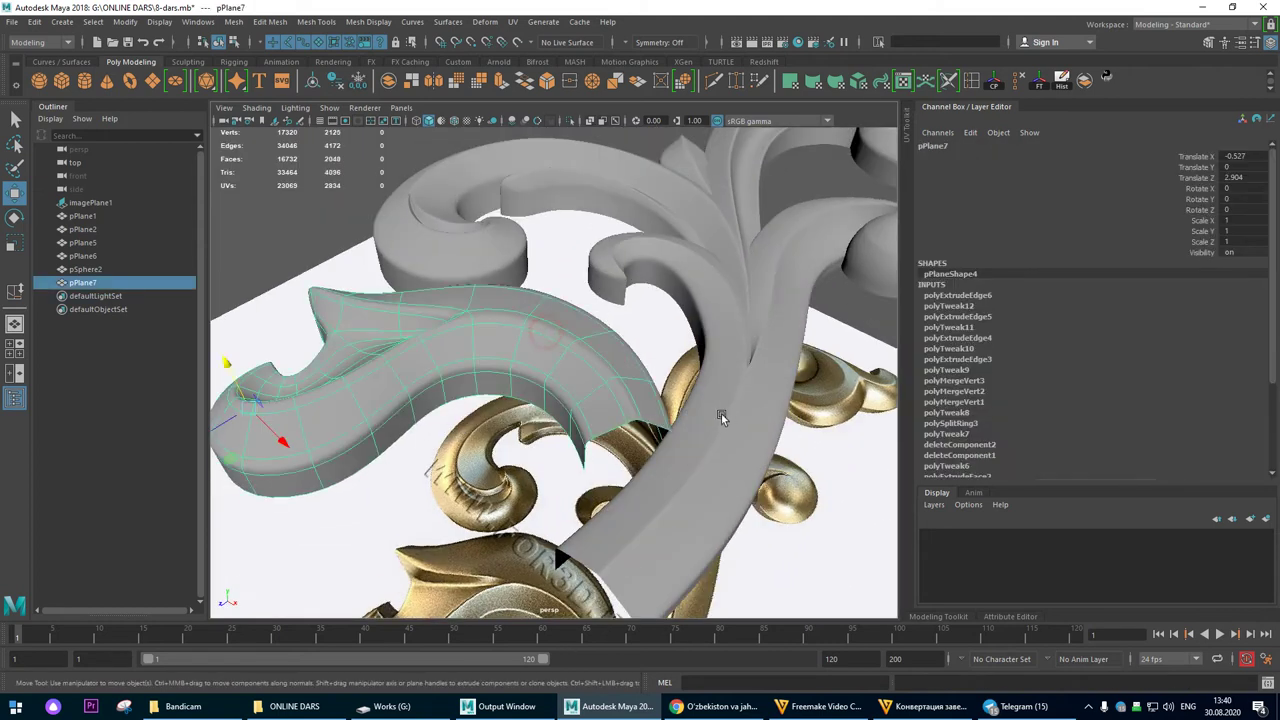
key("1")
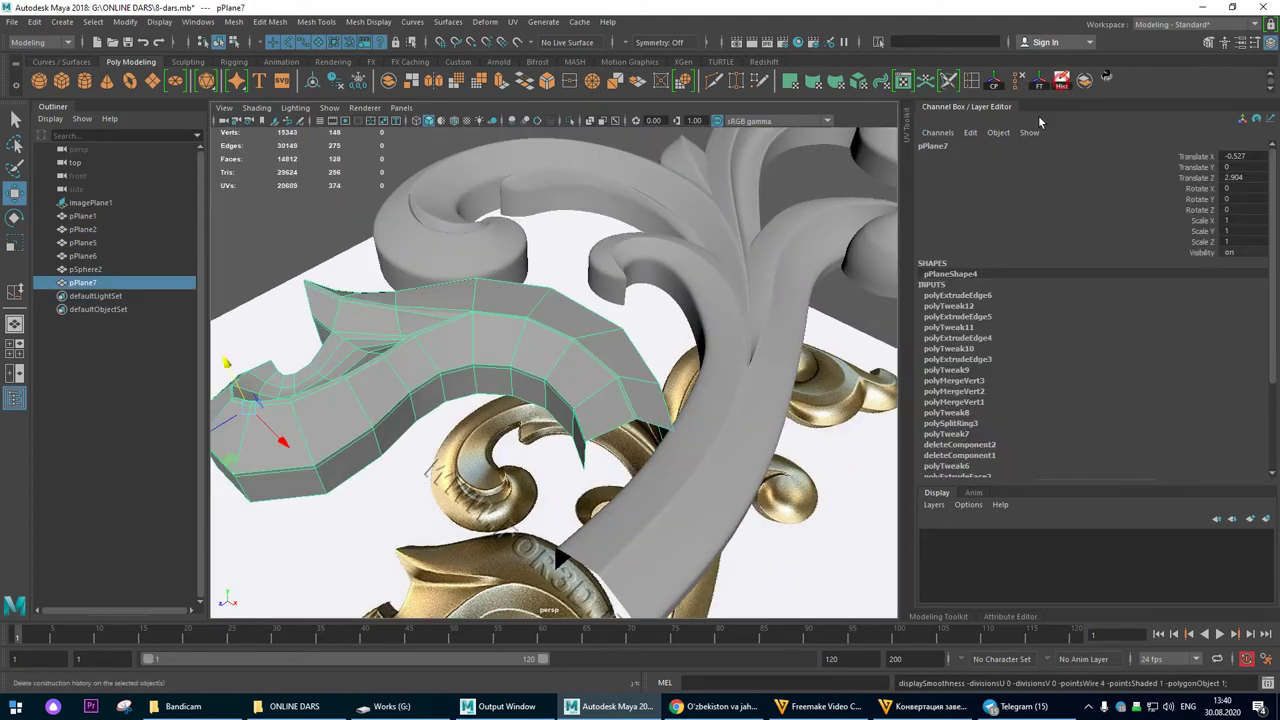
left_click(1062, 80)
Step: Select the open end edges of the leaf's arched stem and extrude a segment towards the main stem in top view, rotated to follow the curve
left_click_drag(594, 471, 714, 506, "alt")
right_click_drag(714, 506, 546, 374, "alt")
left_click_drag(546, 374, 508, 391, "alt")
right_click_drag(508, 391, 726, 420, "alt")
left_click_drag(730, 408, 655, 351, "alt")
right_click_drag(648, 333, 651, 297)
left_click_drag(811, 331, 804, 276, "alt")
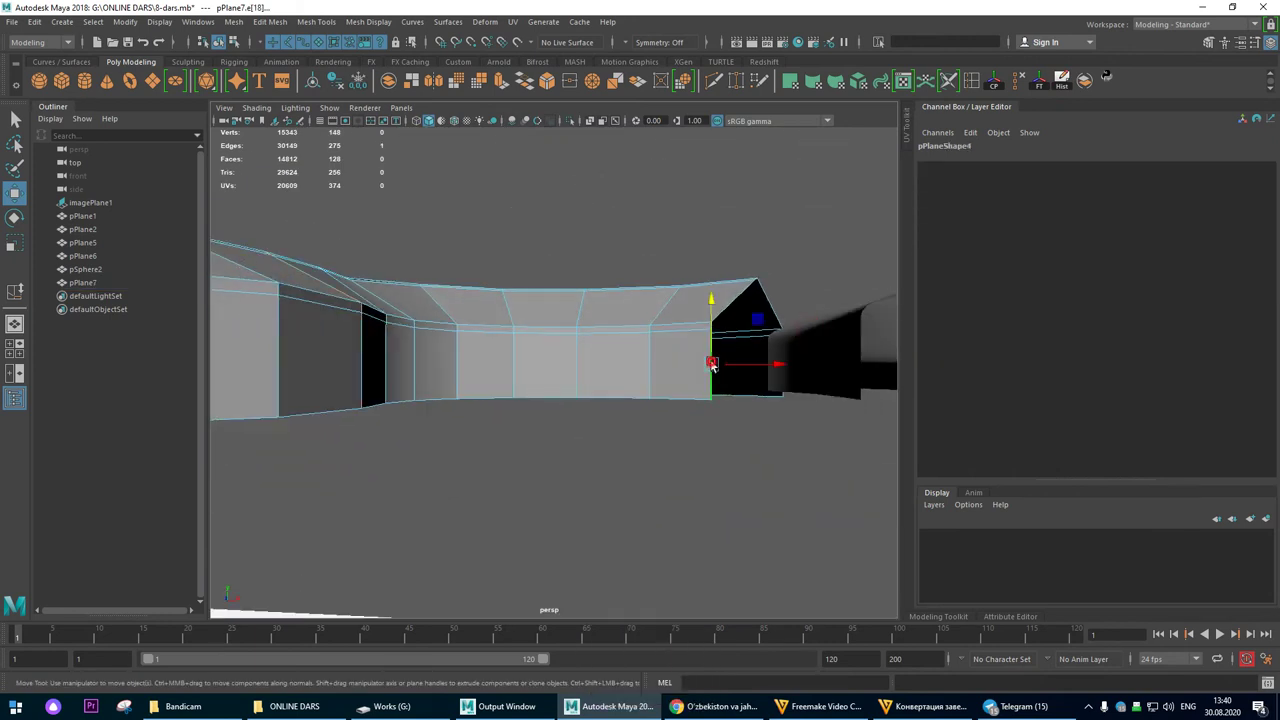
left_click_drag(783, 323, 769, 396, "alt")
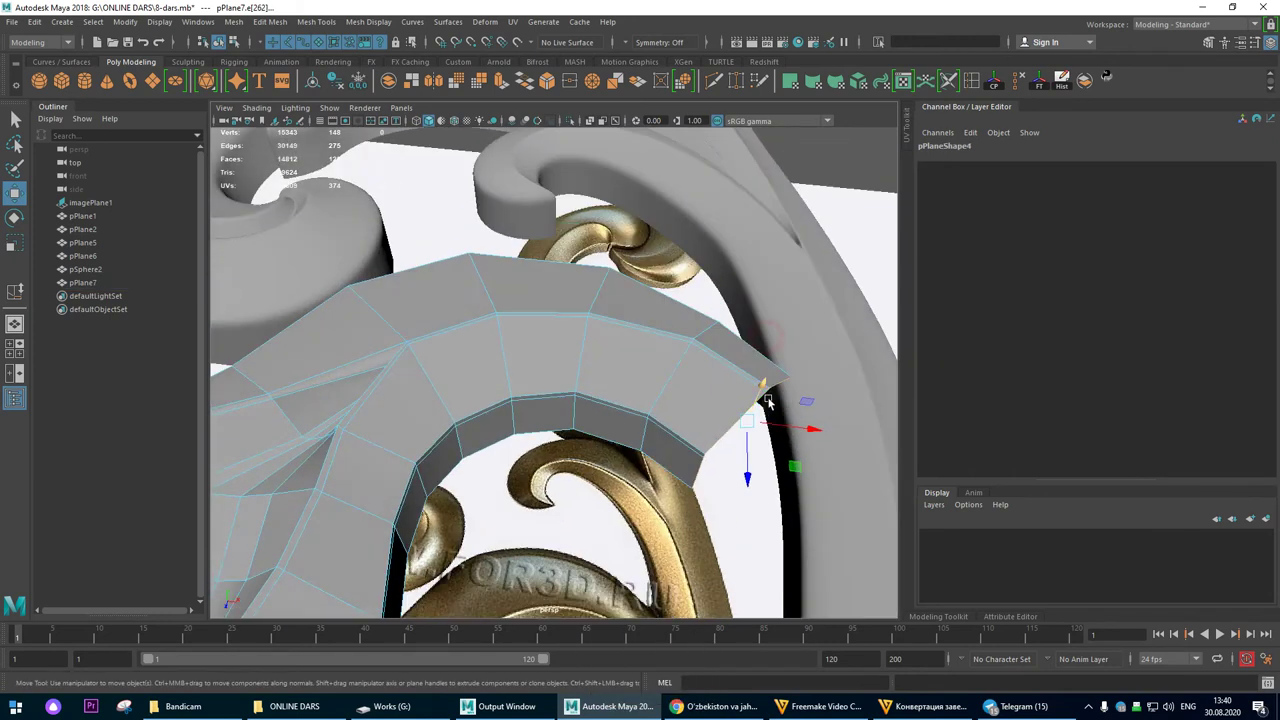
key("space")
key("space")
right_click_drag(741, 330, 665, 376, "alt")
middle_click_drag(665, 376, 653, 317, "alt")
right_click_drag(583, 290, 617, 278, "alt")
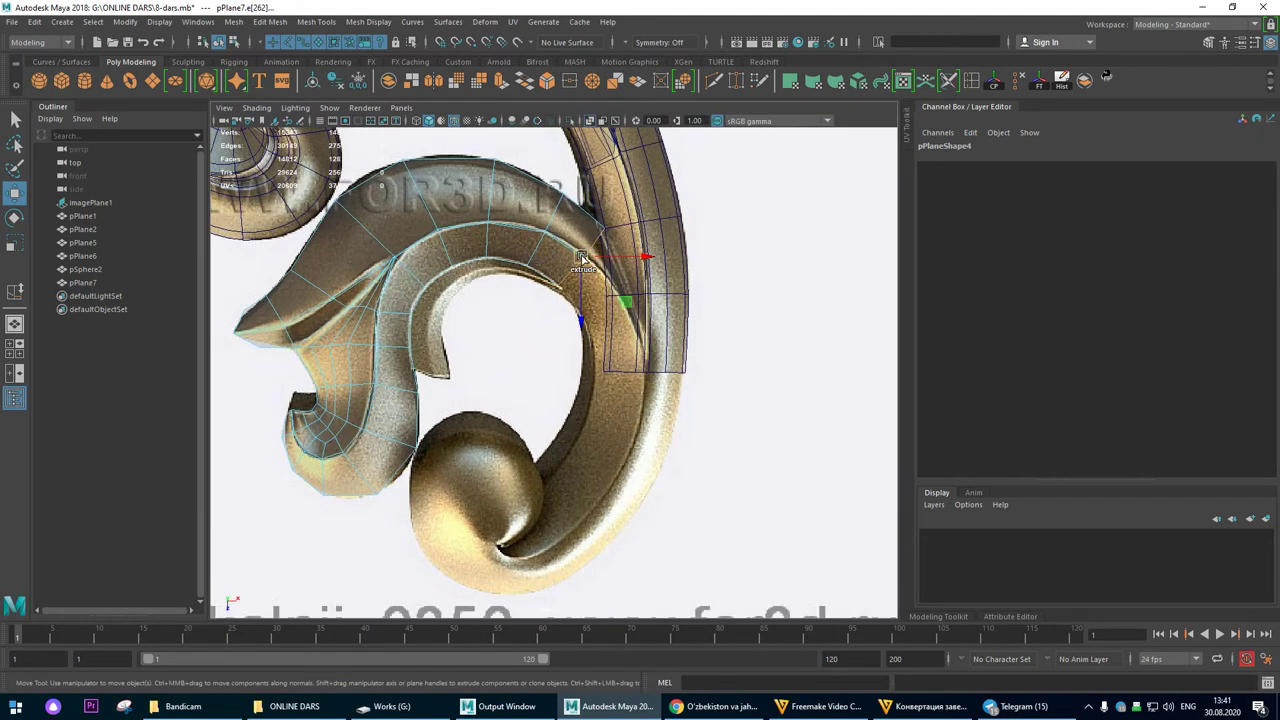
left_click_drag(583, 258, 618, 293)
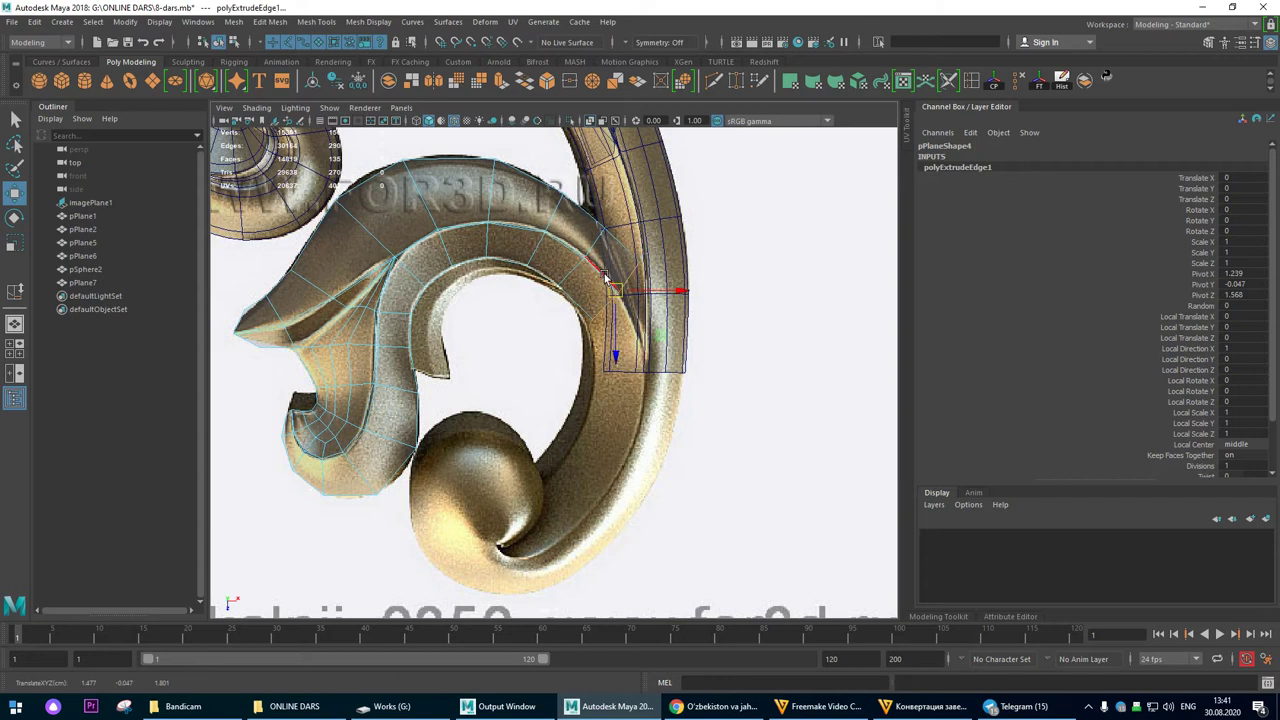
key("e")
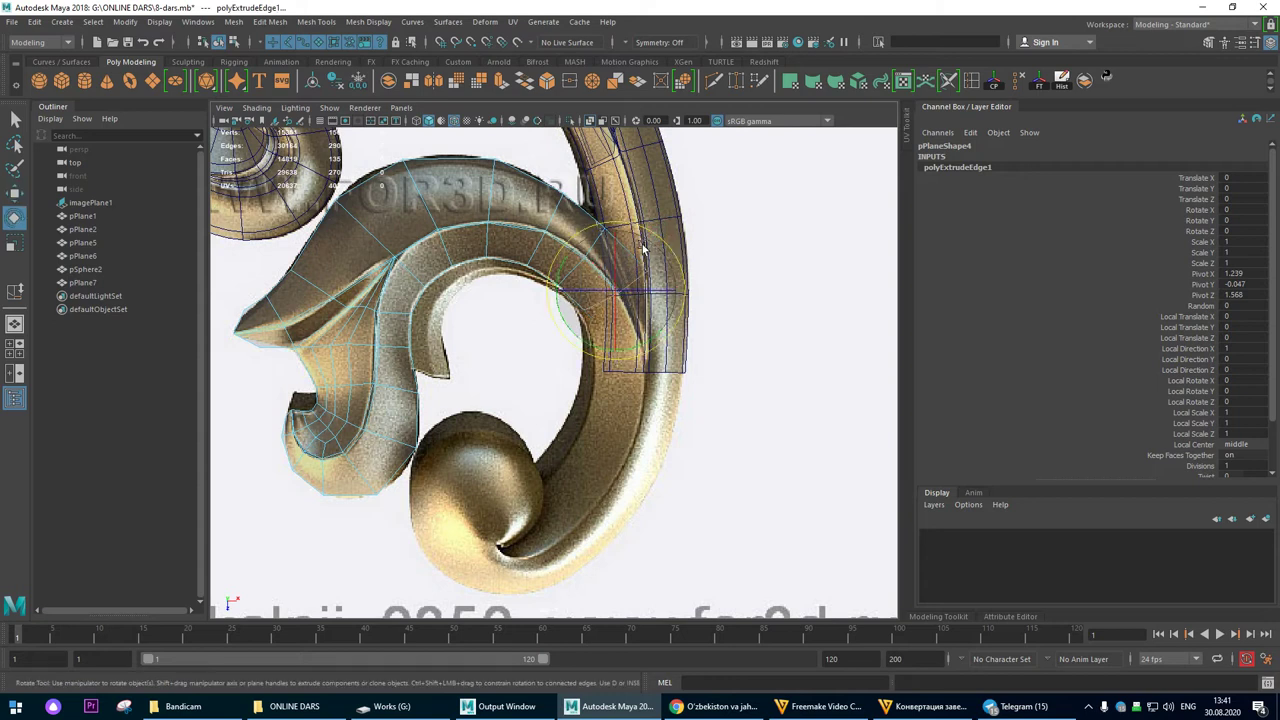
Step: Extrude two more segments down along the main stem, rotating each end to follow the reference curve
key("w")
left_click_drag(620, 291, 643, 355, "shift")
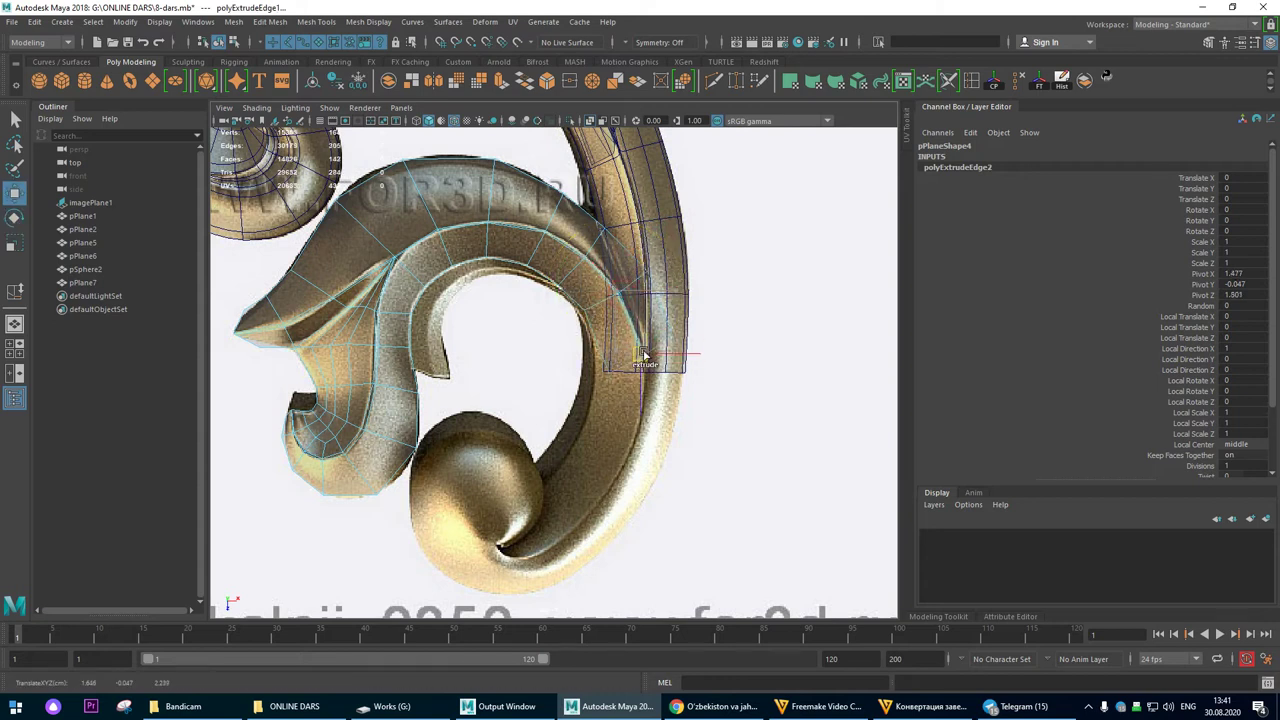
key("e")
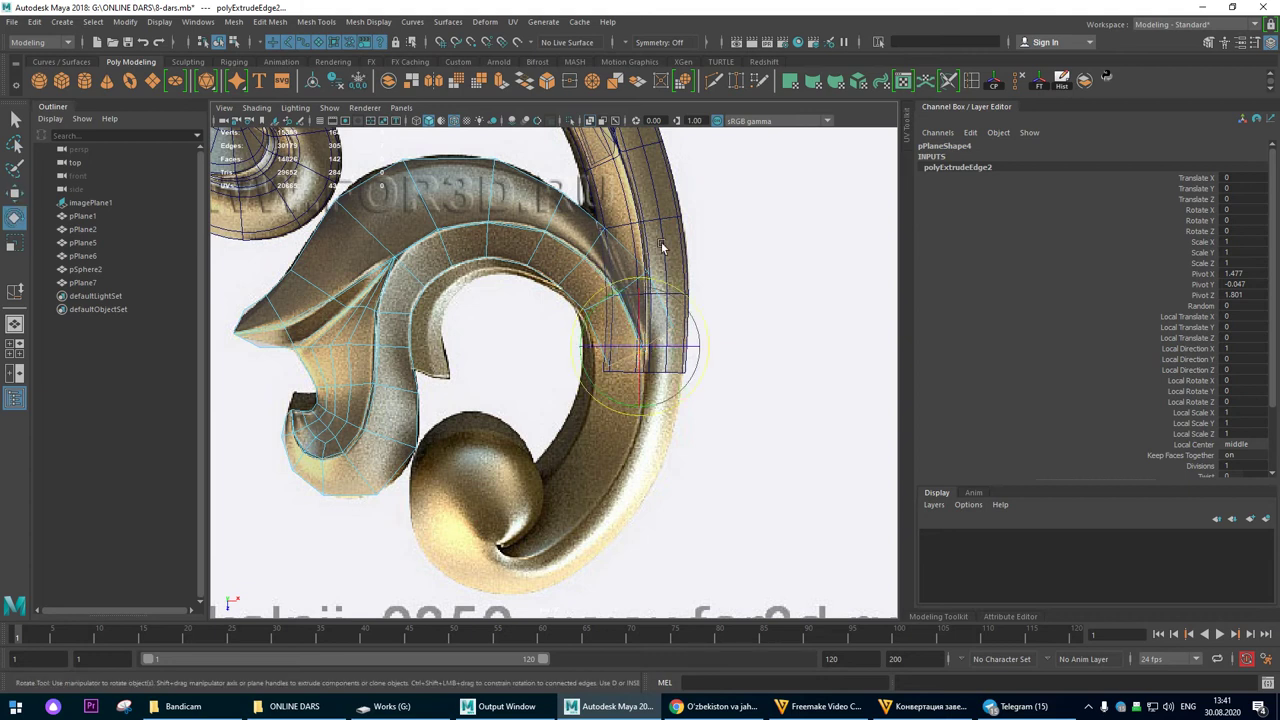
key("w")
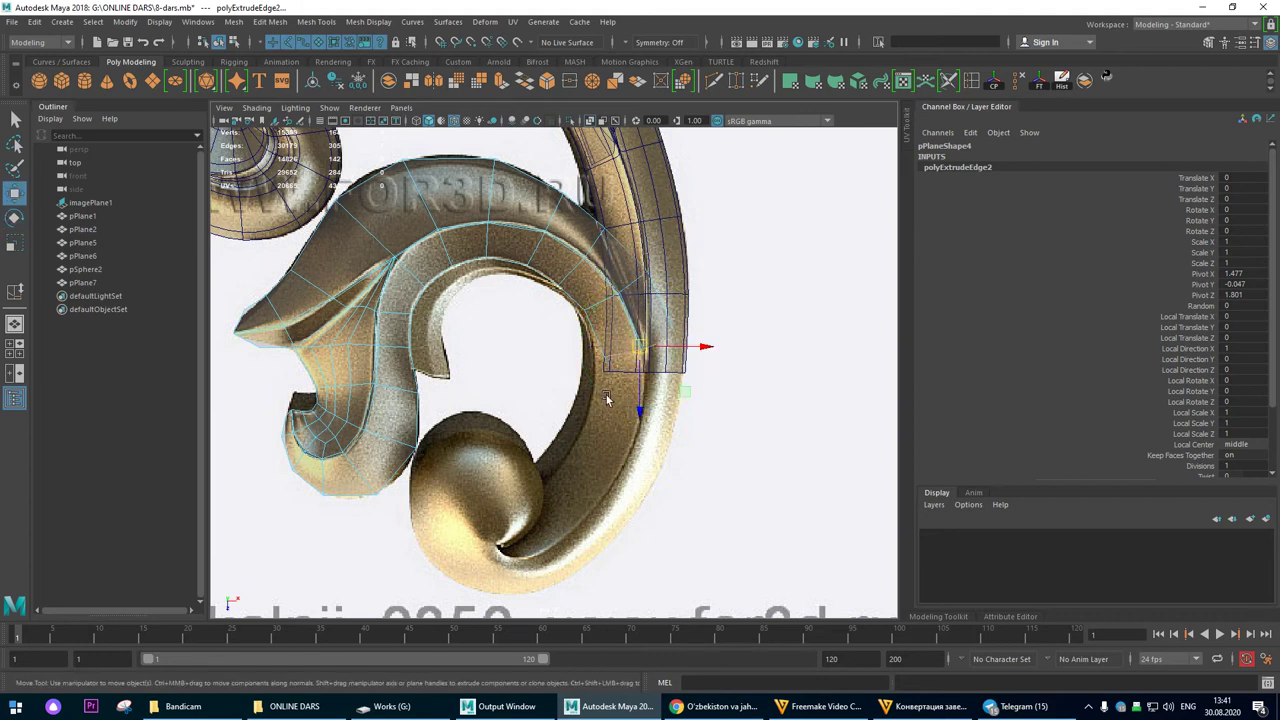
left_click_drag(639, 345, 646, 385, "shift")
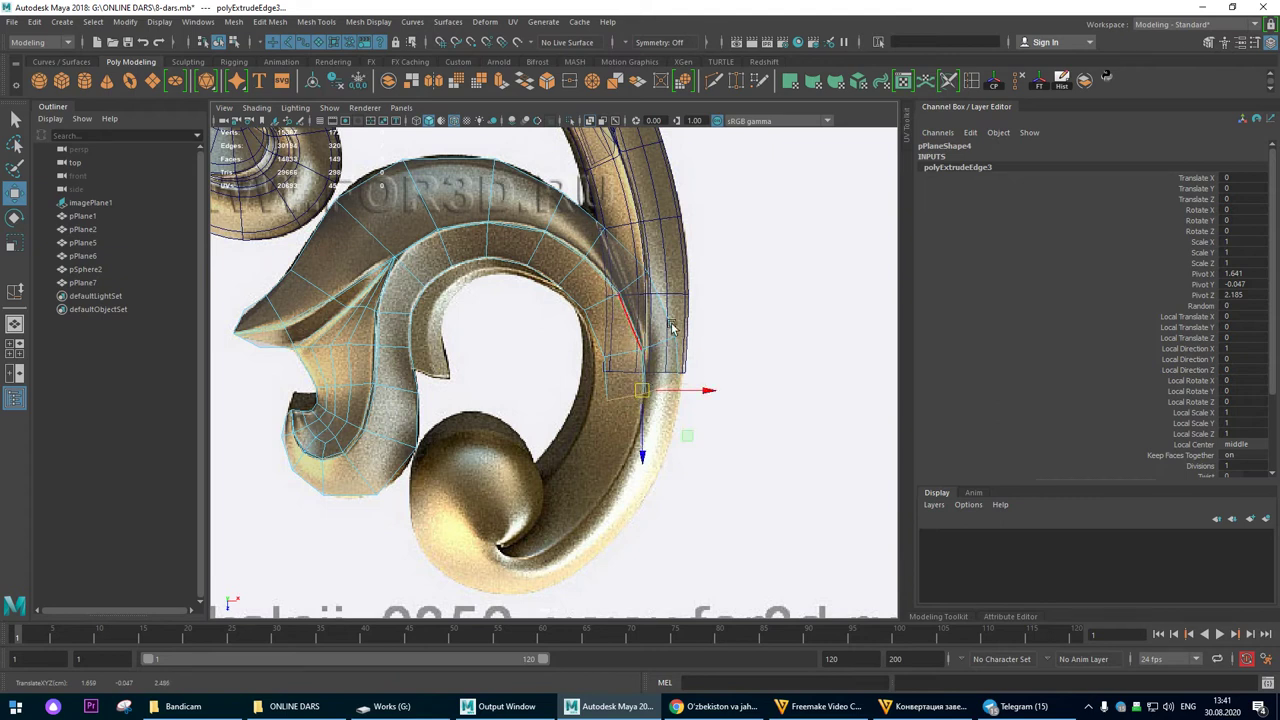
key("e")
key("w")
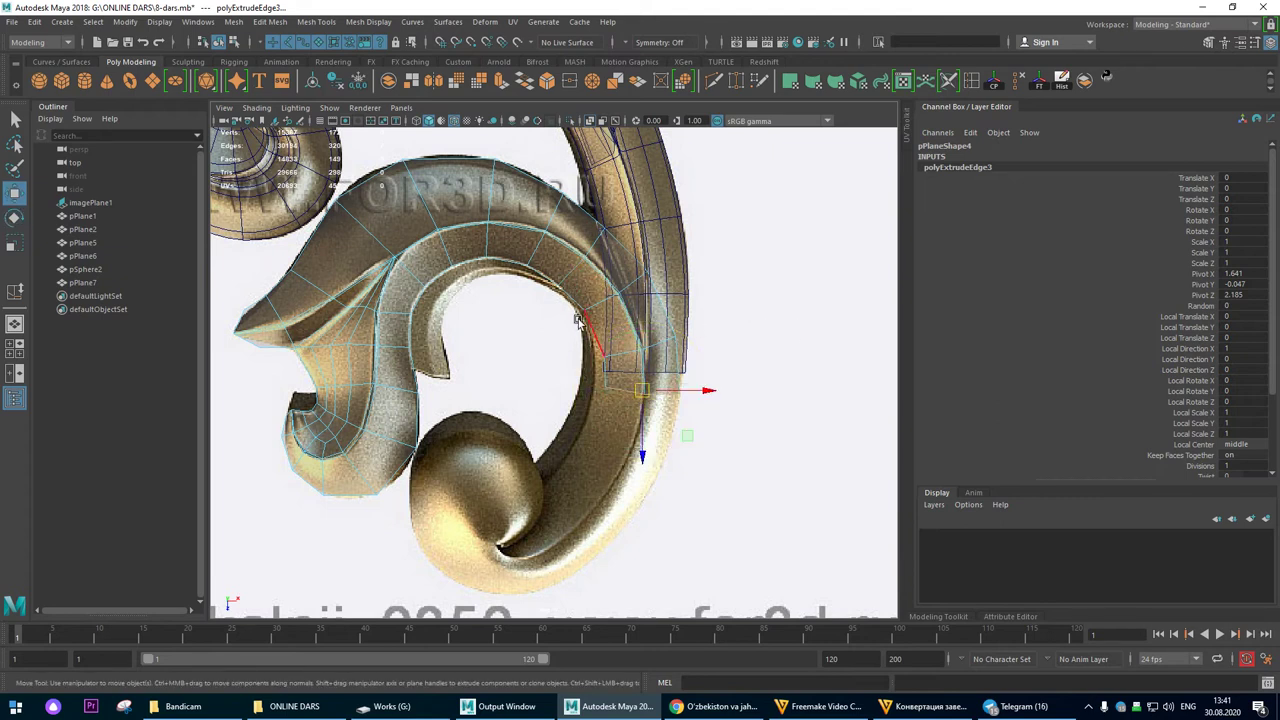
Step: Align the inner, ridge and outer vertices of the last two cross-sections with the reference outline
right_click_drag(560, 268, 520, 270)
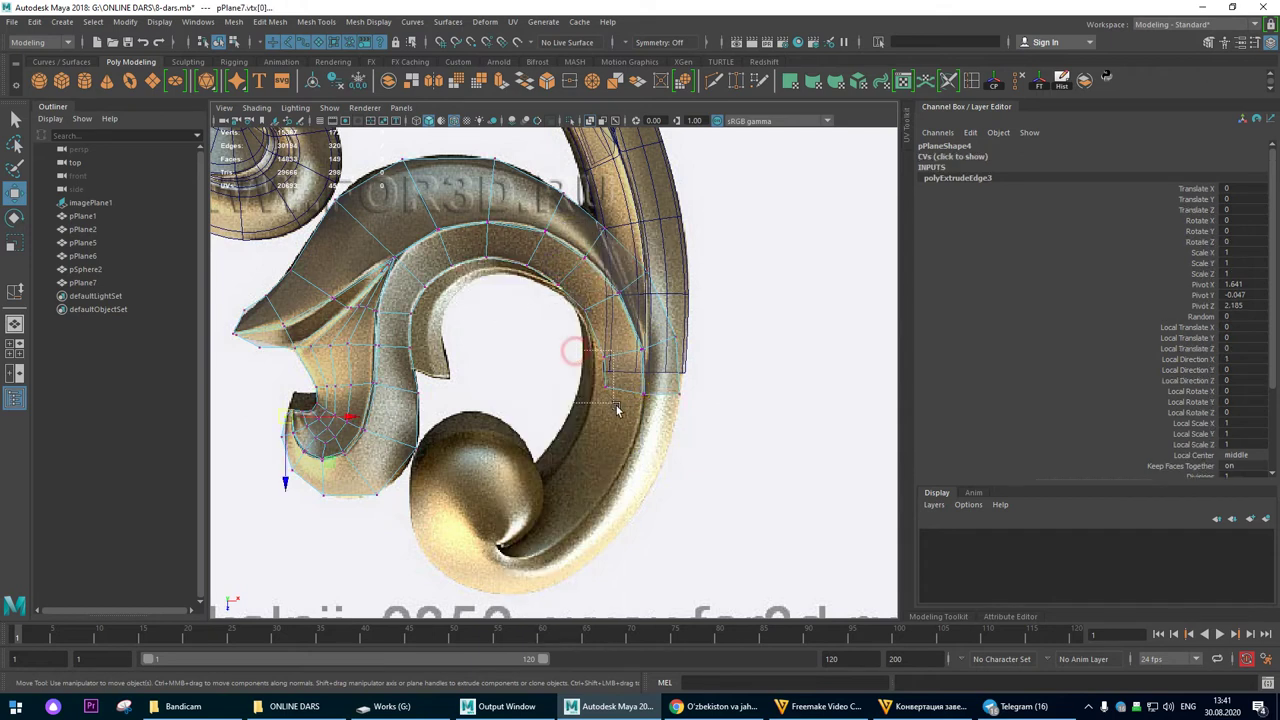
left_click(598, 377)
left_click_drag(548, 374, 594, 385)
right_click_drag(539, 329, 625, 332, "alt")
left_click_drag(755, 311, 736, 330)
left_click(680, 342)
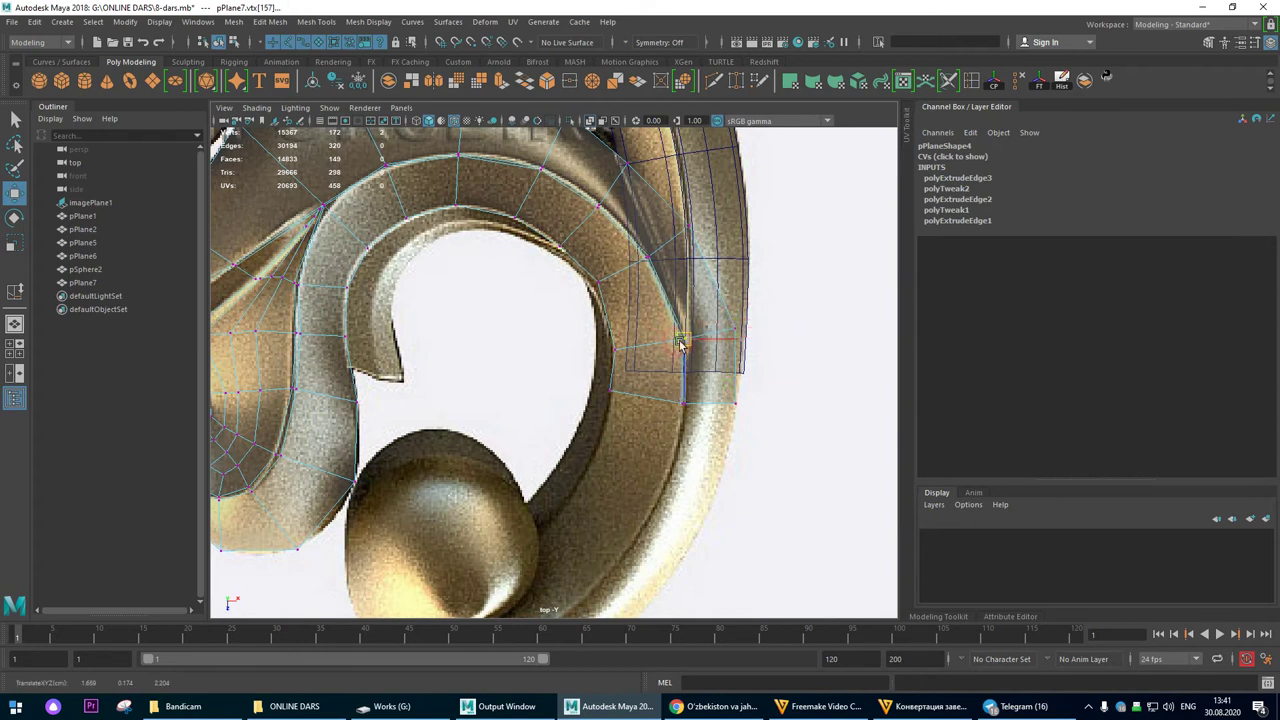
left_click(683, 400)
left_click_drag(755, 377, 725, 418)
Step: Align the vertices of the first newly extruded cross-section and those just before it with the reference arch
middle_click_drag(722, 198, 717, 281, "alt")
left_click_drag(715, 280, 697, 328)
left_click(652, 350)
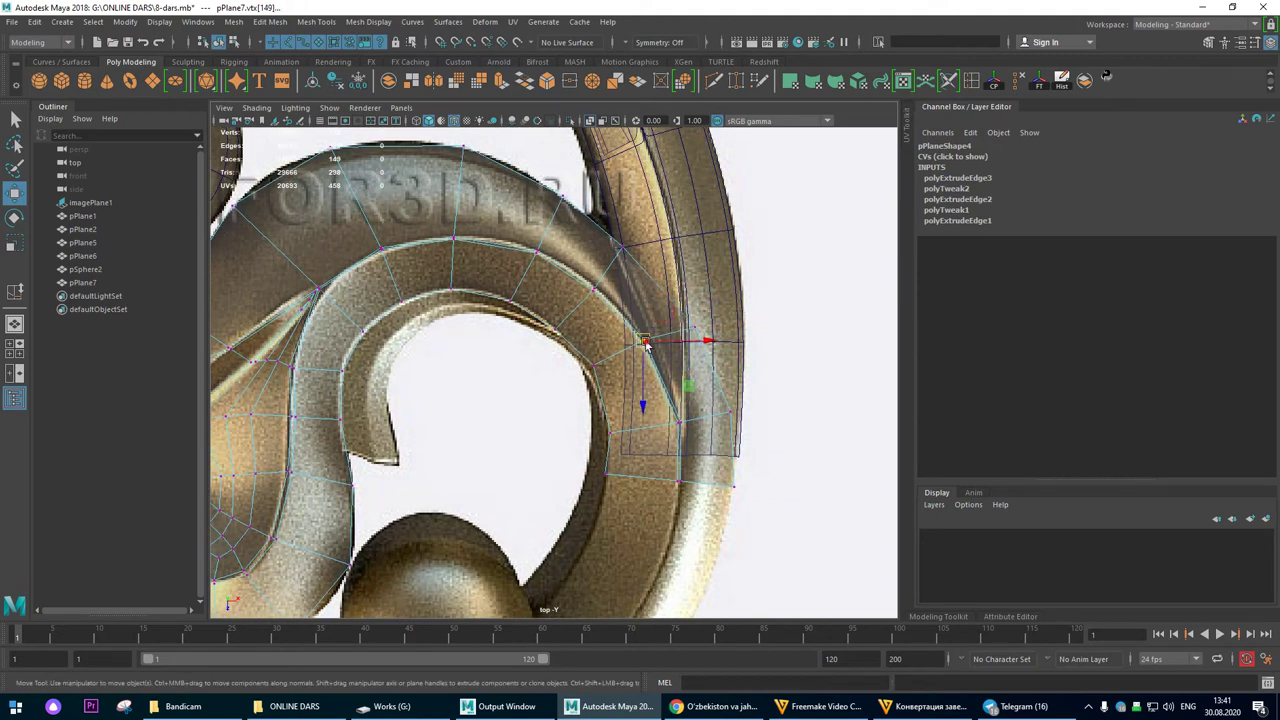
left_click(594, 380)
scroll(595, 383, "down", 2)
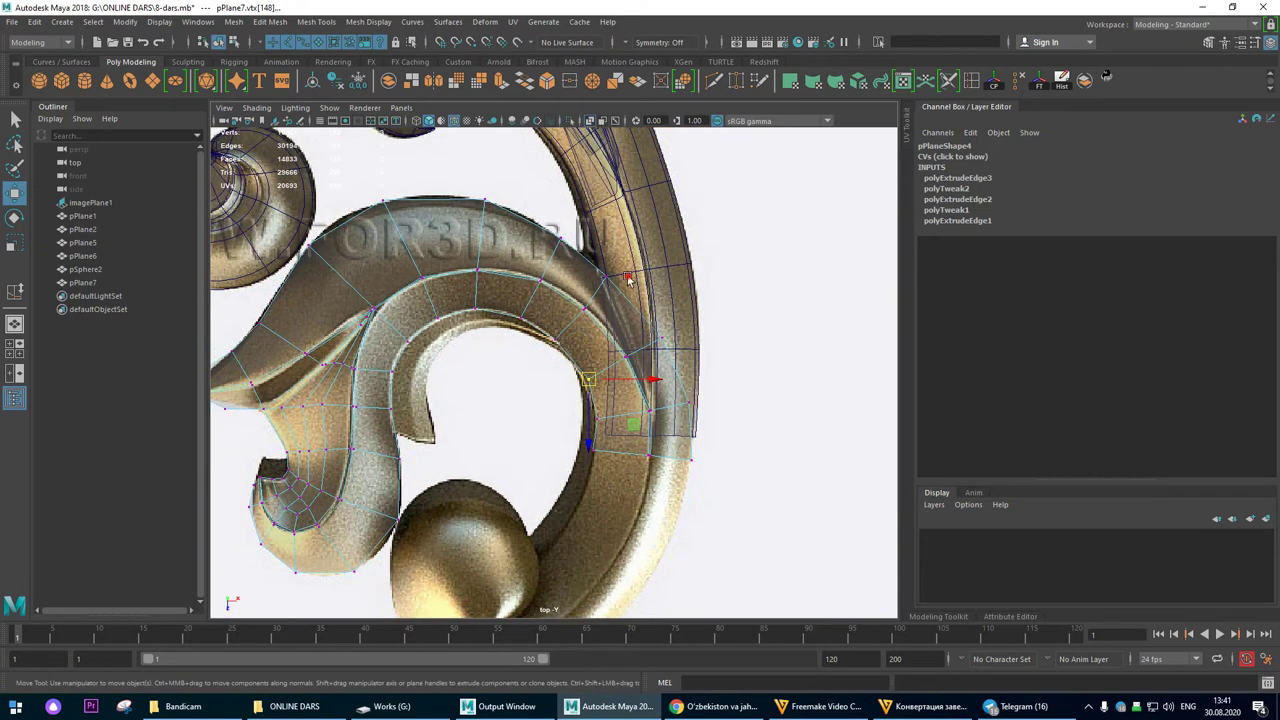
left_click(599, 291)
left_click(557, 342)
scroll(575, 347, "down", 3)
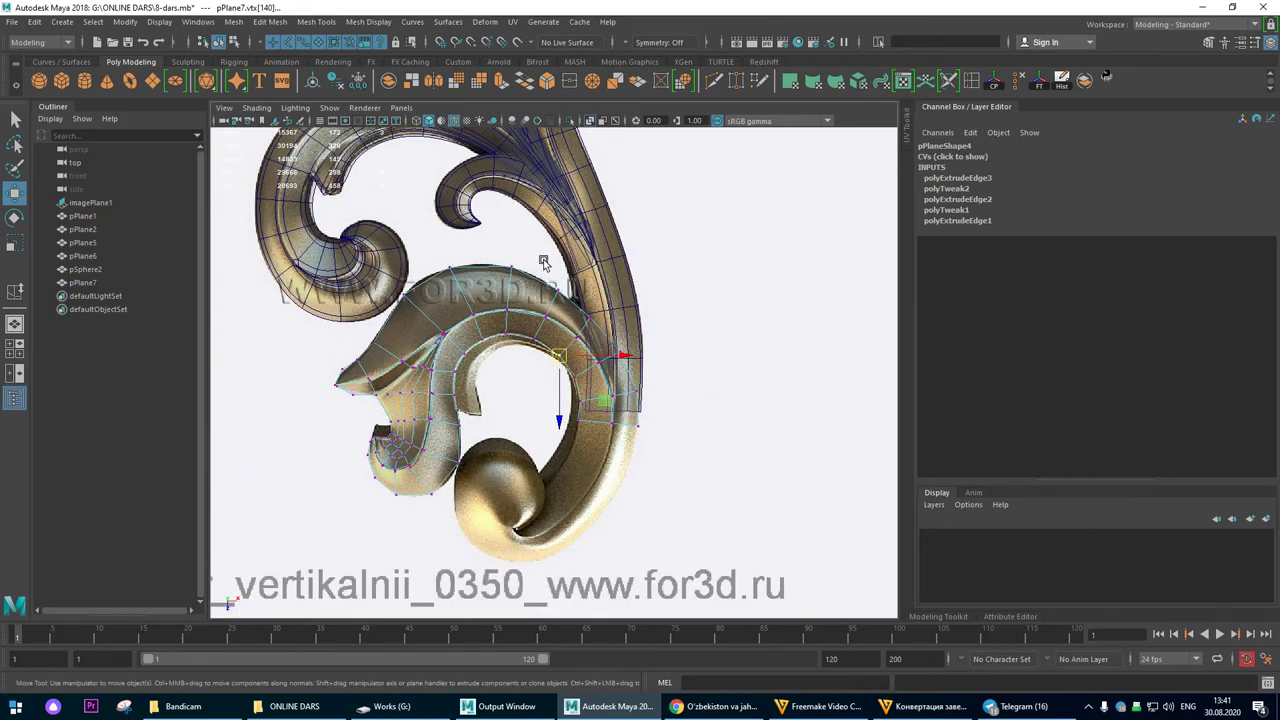
Step: Refine the inner-edge vertices of the arch at close zoom so they follow the reference's inner contour
scroll(566, 382, "up", 3)
scroll(763, 445, "up", 1)
right_click_drag(680, 355, 737, 406, "alt")
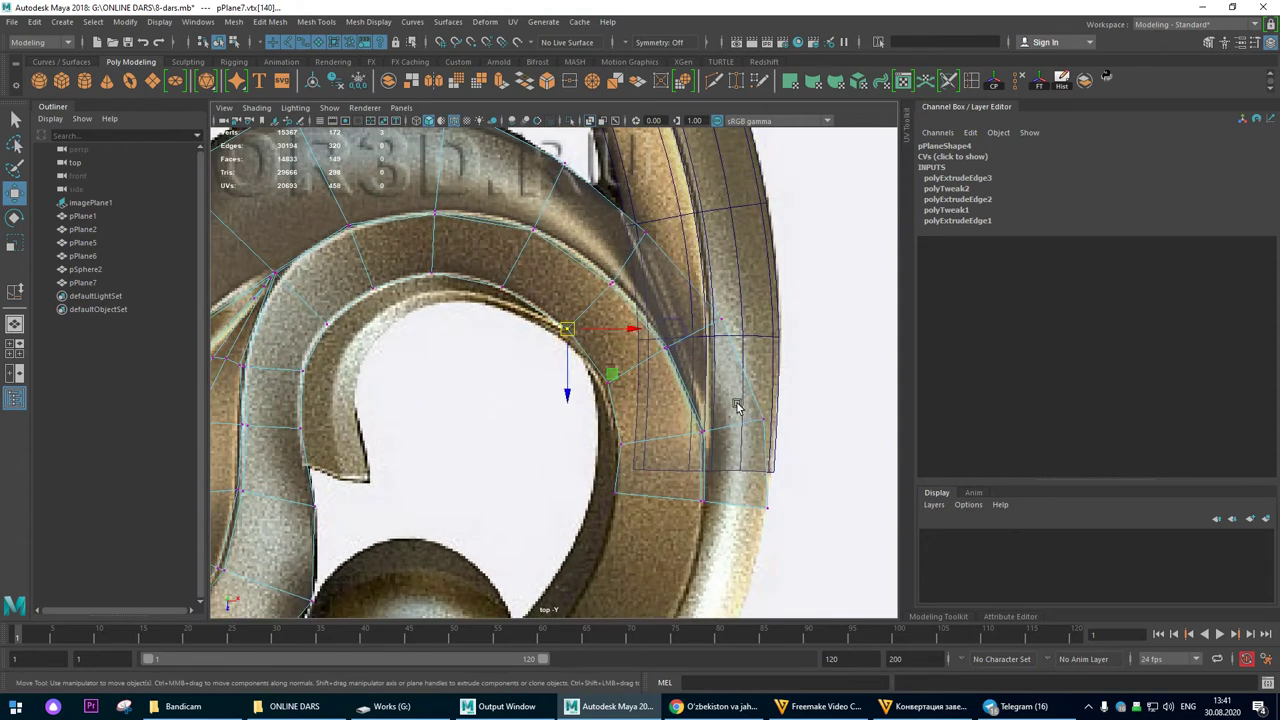
middle_click_drag(714, 407, 690, 336, "alt")
left_click_drag(599, 373, 598, 373)
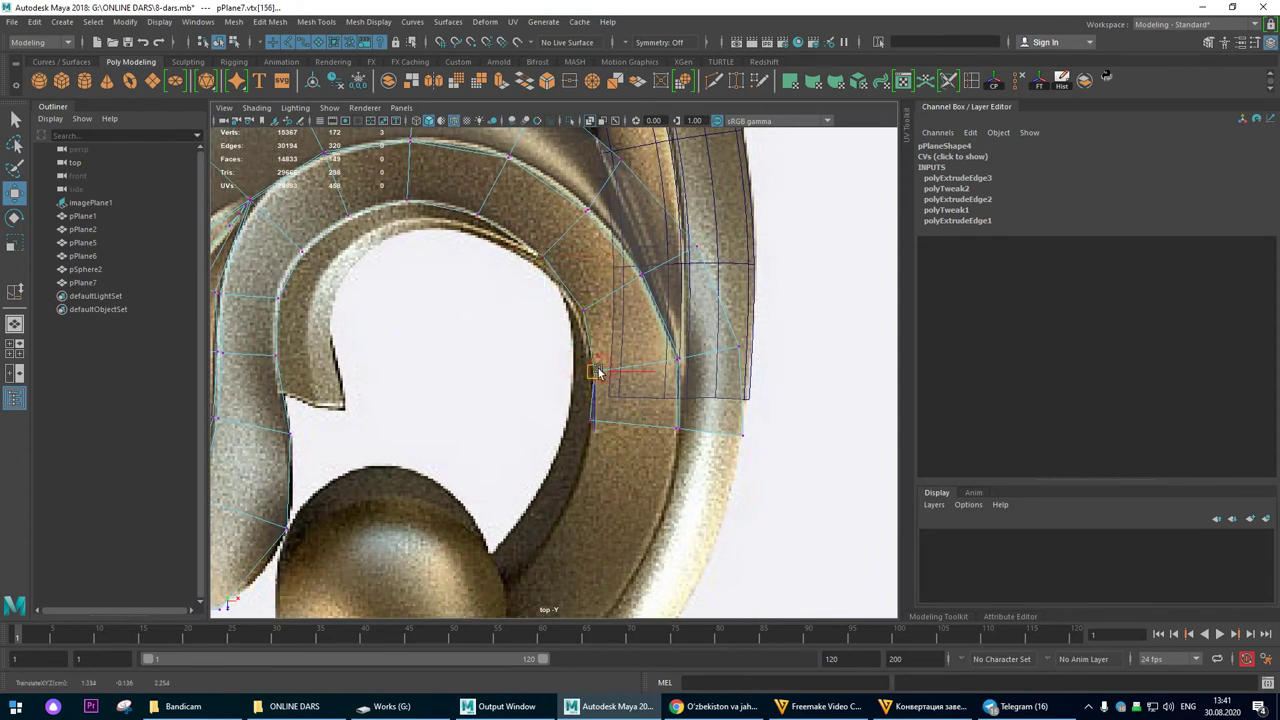
left_click(585, 311)
left_click_drag(585, 312, 582, 311)
left_click(542, 258)
left_click_drag(542, 258, 540, 254)
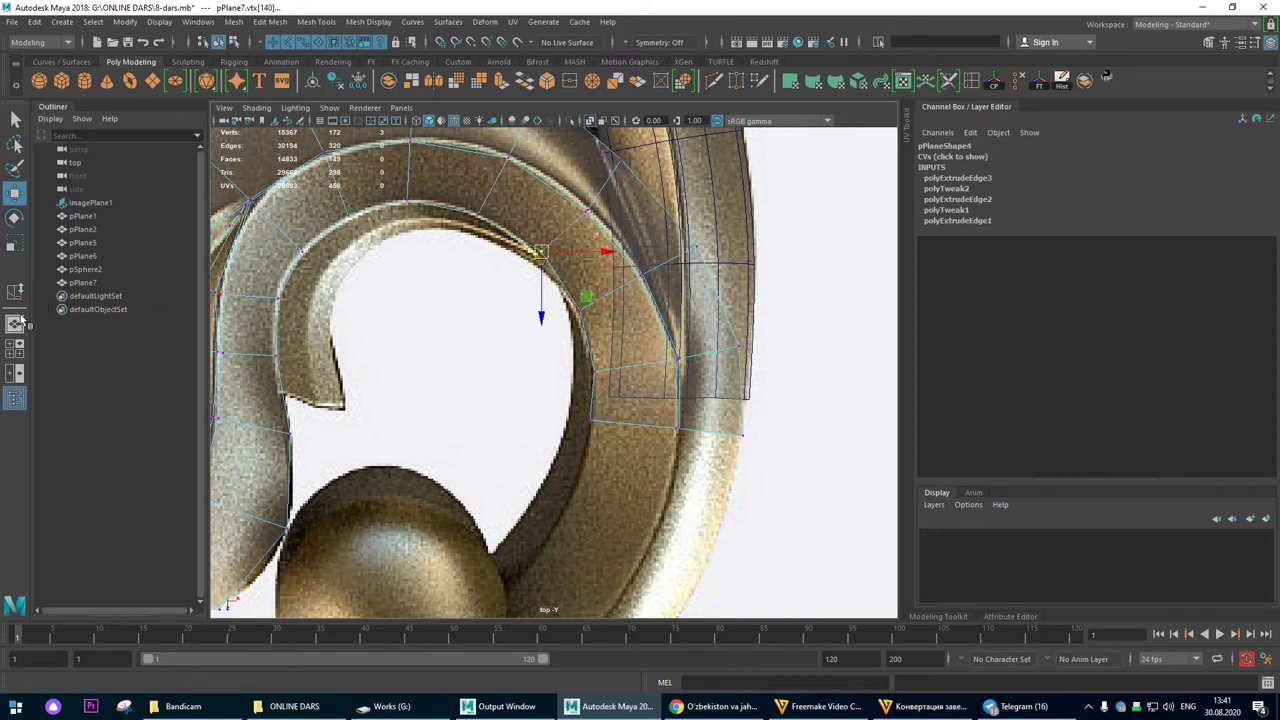
Step: Lower the whole leaf in perspective to a Translate Y of -0.105 so it sits against the main stem
left_click(21, 321)
left_click_drag(708, 371, 663, 377, "alt")
right_click_drag(663, 377, 606, 383, "alt")
left_click_drag(606, 383, 709, 414, "alt")
middle_click_drag(700, 414, 466, 412, "alt")
left_click_drag(466, 412, 471, 283, "alt")
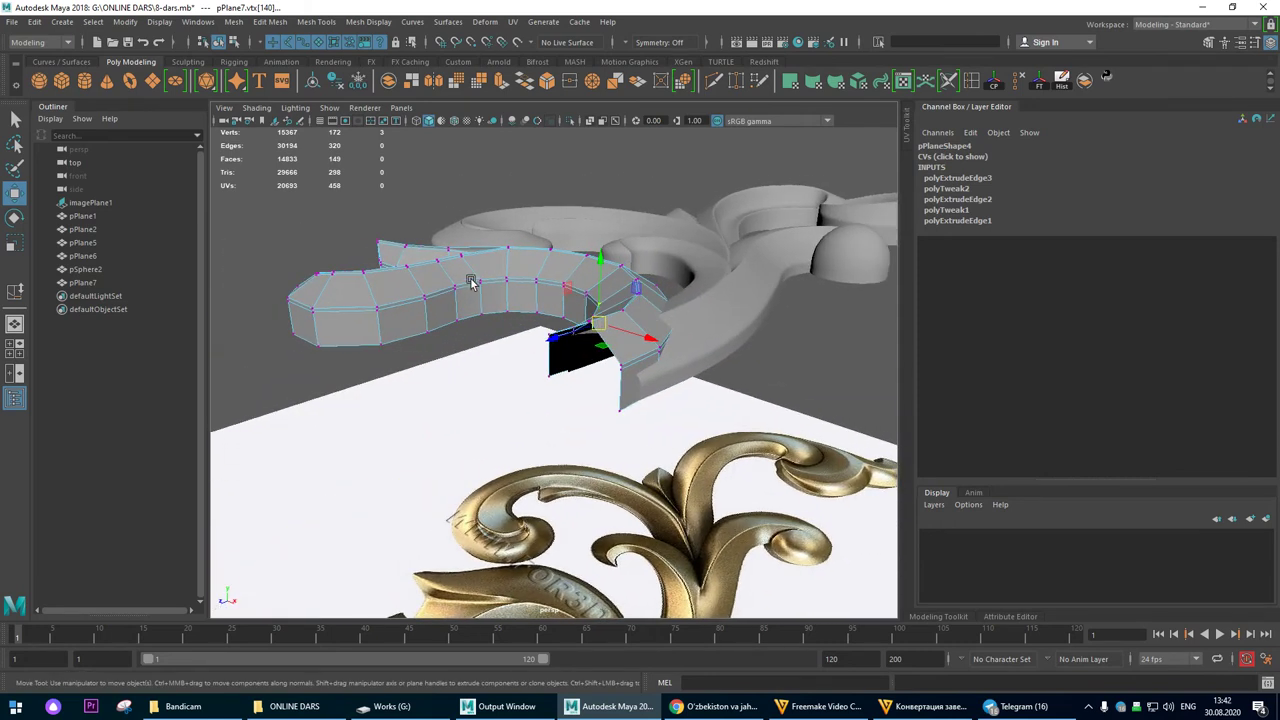
key("F8")
left_click_drag(322, 226, 330, 242)
Step: Delete the construction history of the lowered leaf
left_click_drag(656, 271, 240, 312, "alt")
right_click_drag(240, 312, 220, 320, "alt")
left_click_drag(220, 320, 334, 406, "alt")
right_click_drag(340, 443, 640, 340, "alt")
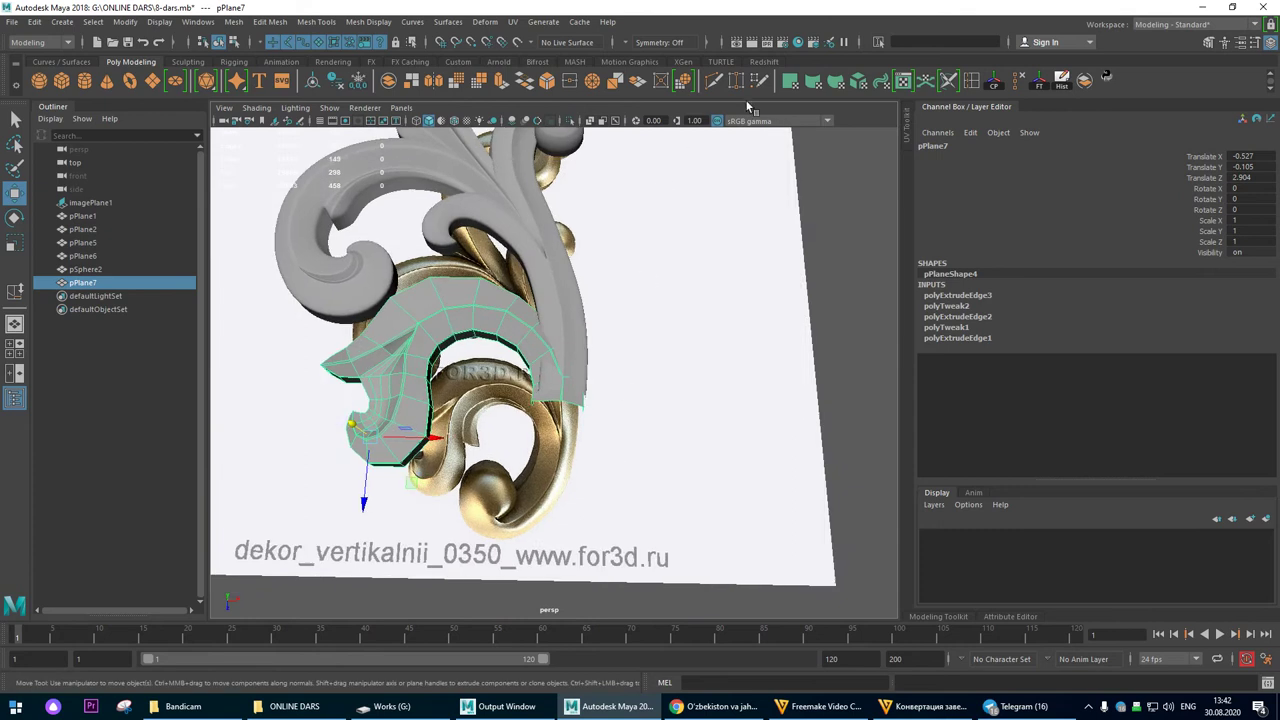
left_click(1062, 82)
Step: Move the main stem's bottom row of vertices up in top view to meet the leaf's second-to-last cross-section
right_click_drag(320, 302, 849, 306, "alt")
left_click(850, 306)
left_click(629, 342)
left_click_drag(702, 363, 612, 415, "alt")
key("space")
key("space")
key("space")
key("space")
scroll(477, 246, "up", 5)
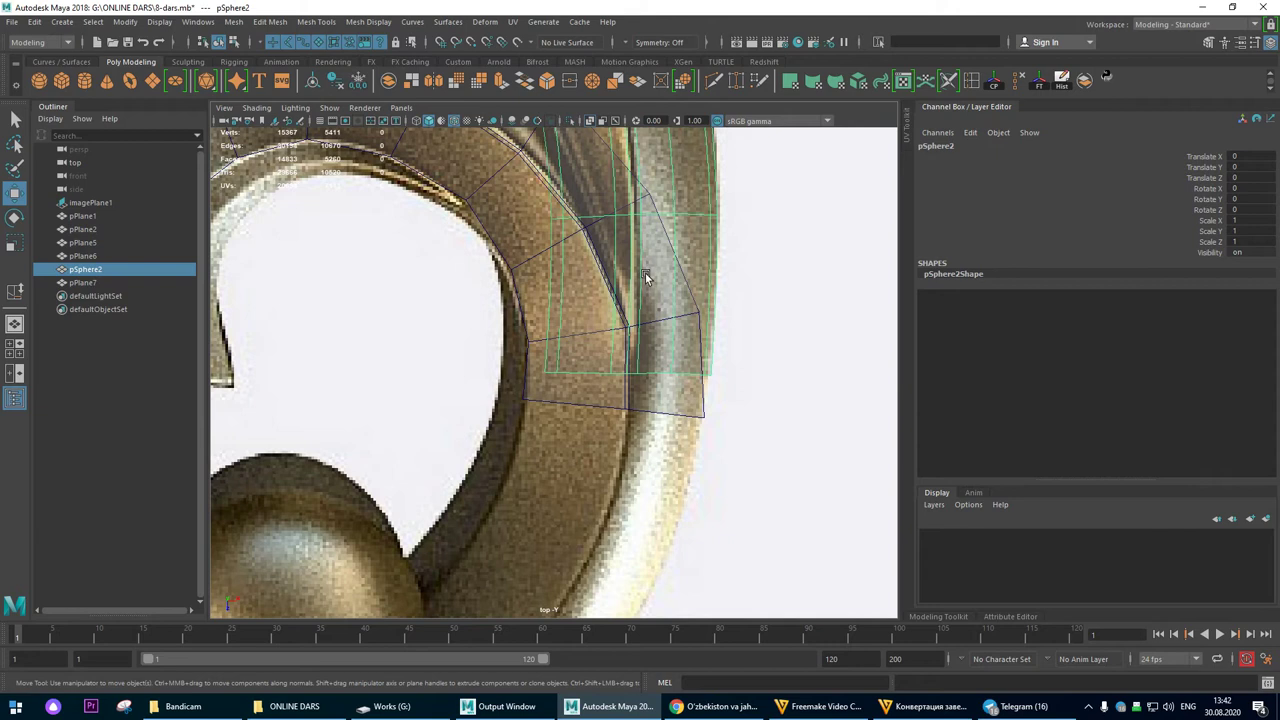
right_click_drag(691, 200, 645, 200)
left_click_drag(739, 315, 518, 403)
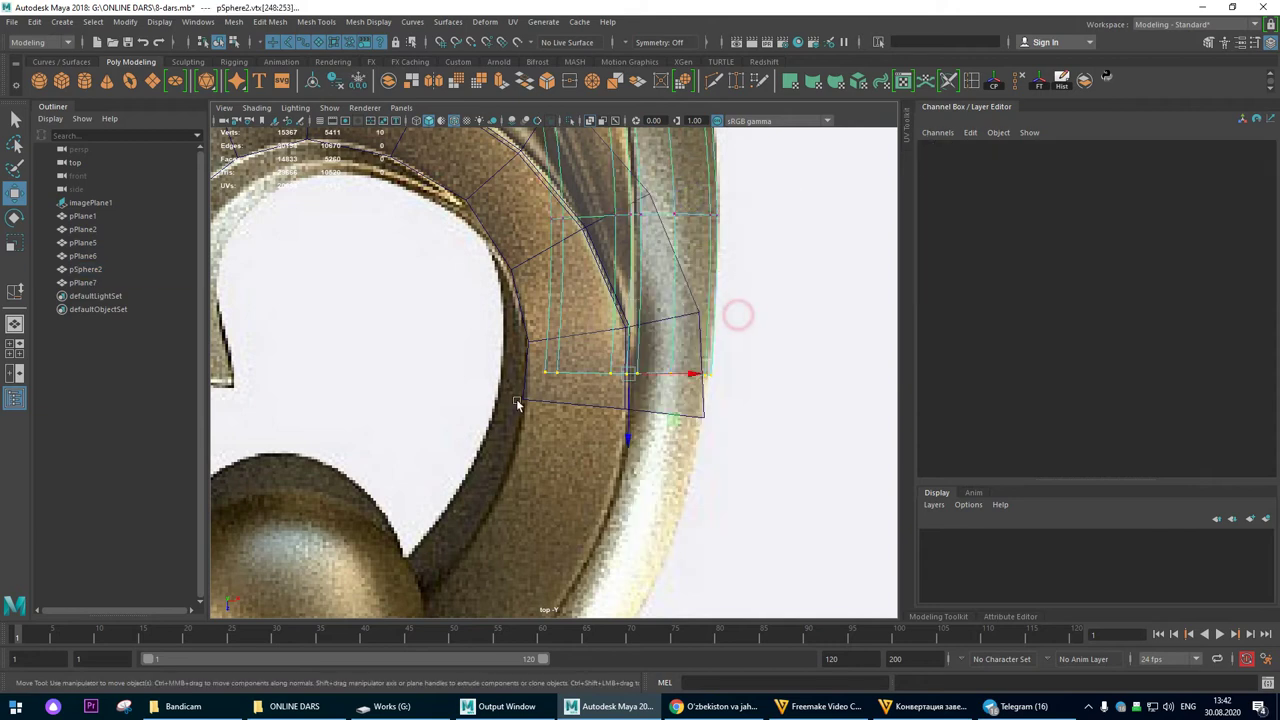
left_click_drag(634, 370, 634, 328)
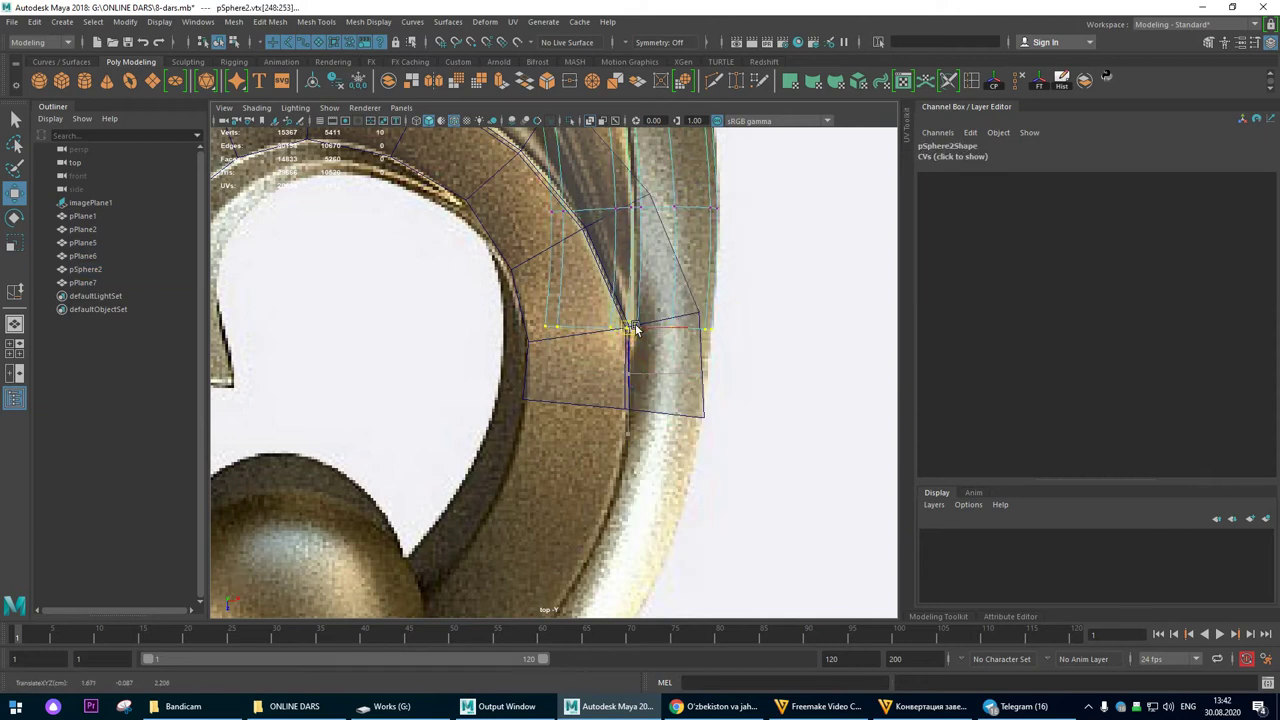
Step: Delete the leaf's last row of faces extending below the main stem's end
left_click(567, 347)
right_click(579, 344)
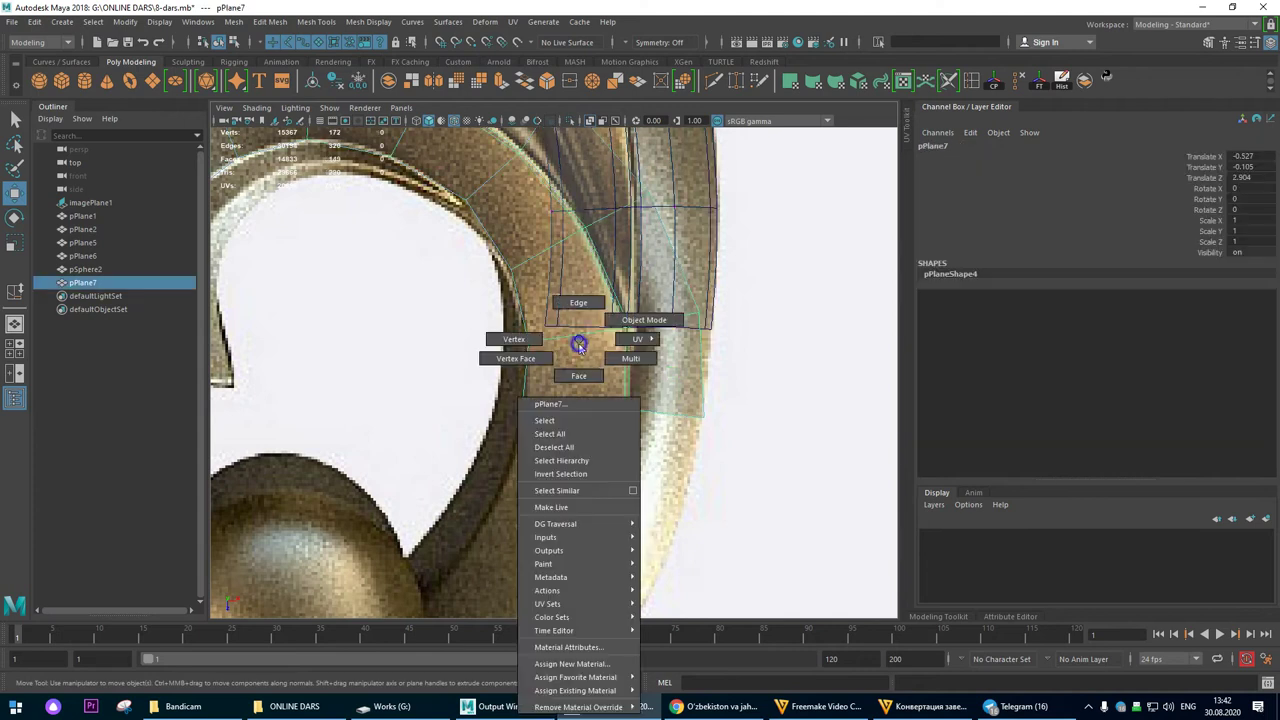
right_click_drag(595, 368, 598, 374)
left_click_drag(751, 381, 332, 470)
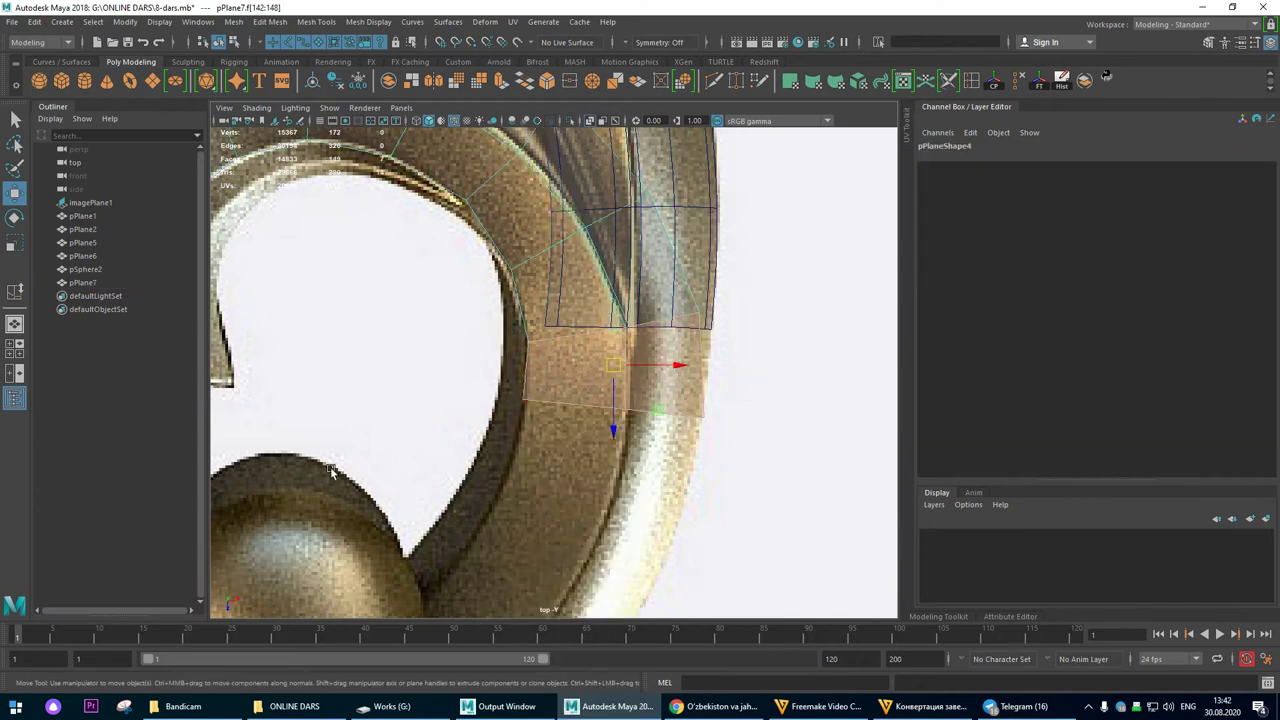
key("Delete")
Step: Select the leaf together with the main stem and combine them into one mesh
scroll(531, 315, "down", 7)
right_click_drag(511, 281, 632, 220)
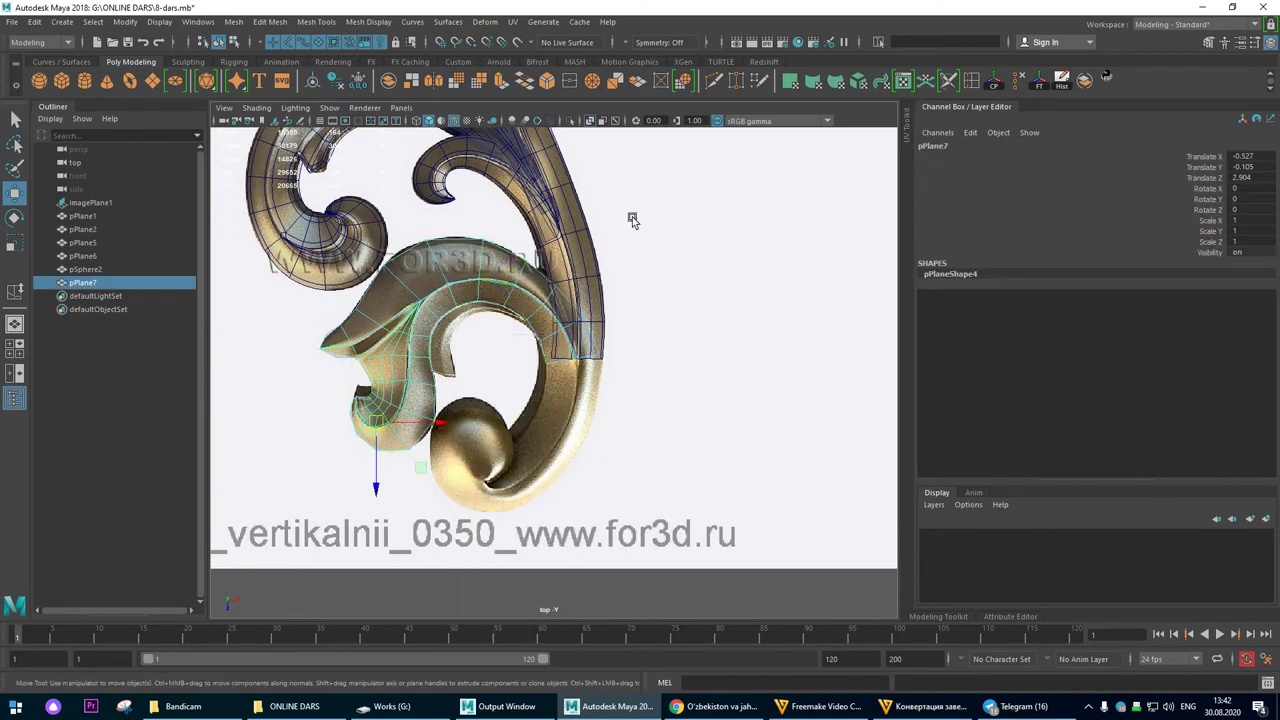
left_click(590, 242, "shift")
left_click(14, 325)
left_click_drag(694, 326, 717, 264, "alt")
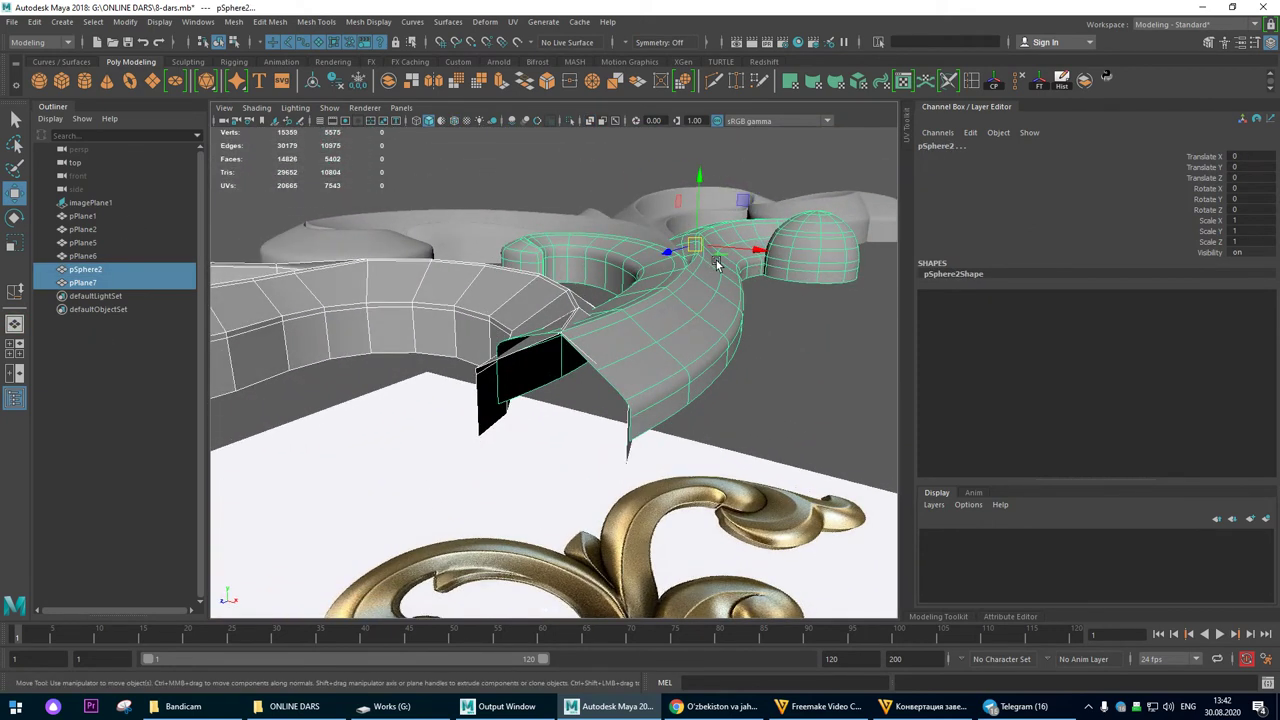
left_click(389, 82)
Step: Adjust the position of the combined mesh's open-end vertices where the leaf's stem meets the main stem
left_click_drag(655, 360, 766, 452, "alt")
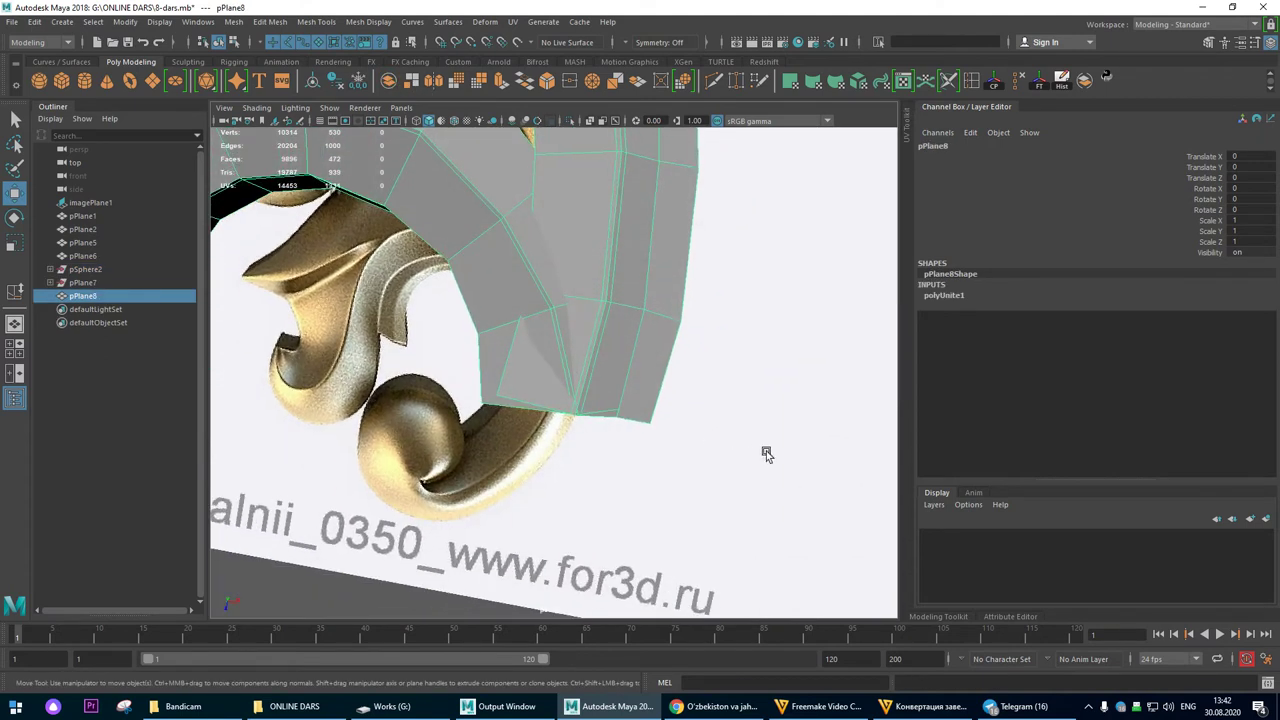
left_click(834, 420)
left_click_drag(609, 403, 608, 340, "alt")
left_click(603, 297)
left_click_drag(366, 247, 548, 240, "alt")
right_click_drag(609, 237, 346, 314)
left_click_drag(448, 320, 748, 464)
left_click_drag(450, 374, 450, 392)
mouse_move(463, 308)
left_mouse_down("alt")
mouse_move(460, 281)
mouse_move(461, 321)
left_mouse_up("alt")
left_click_drag(574, 334, 564, 382, "alt")
right_click_drag(566, 388, 820, 440, "alt")
mouse_move(820, 360)
left_mouse_down("alt")
mouse_move(820, 343)
mouse_move(832, 348)
left_mouse_up("alt")
middle_click_drag(832, 335, 755, 353, "alt")
left_click_drag(546, 360, 550, 345, "alt")
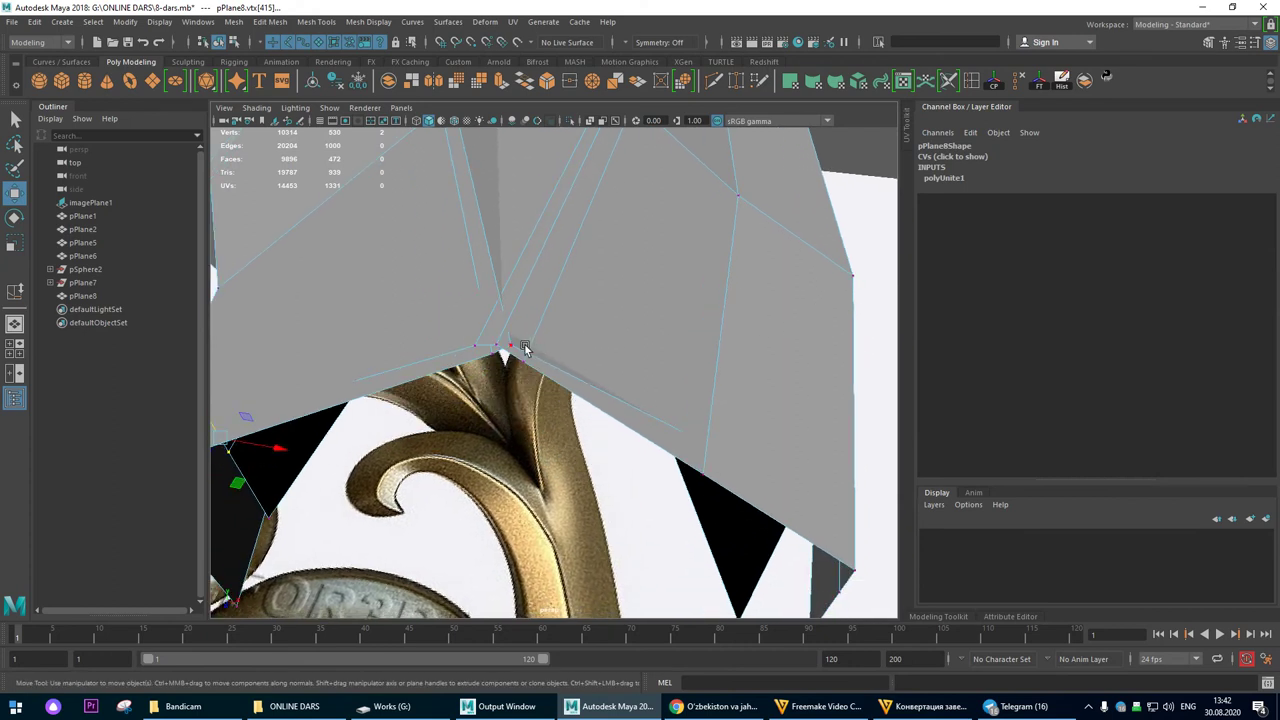
Step: Bring the loose vertices at the valley between the leaf's stem and the main stem together and merge them
left_click_drag(520, 355, 435, 302, "alt")
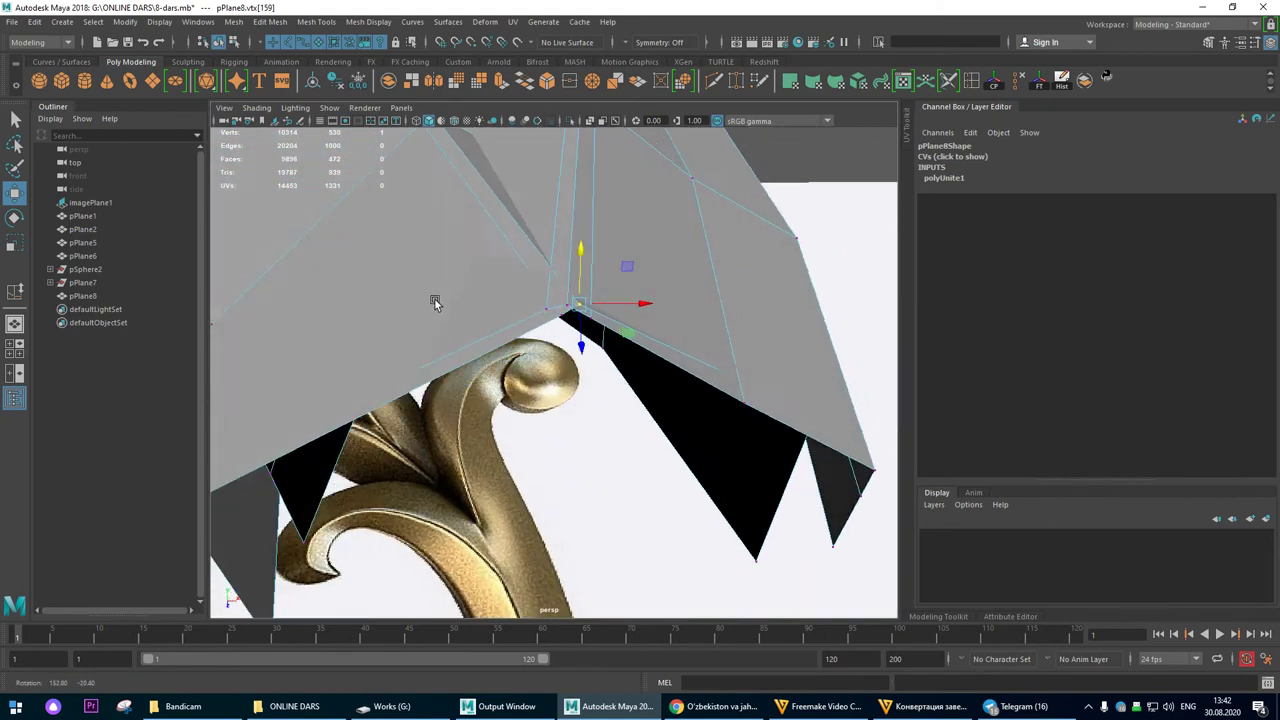
scroll(435, 302, "up", 5)
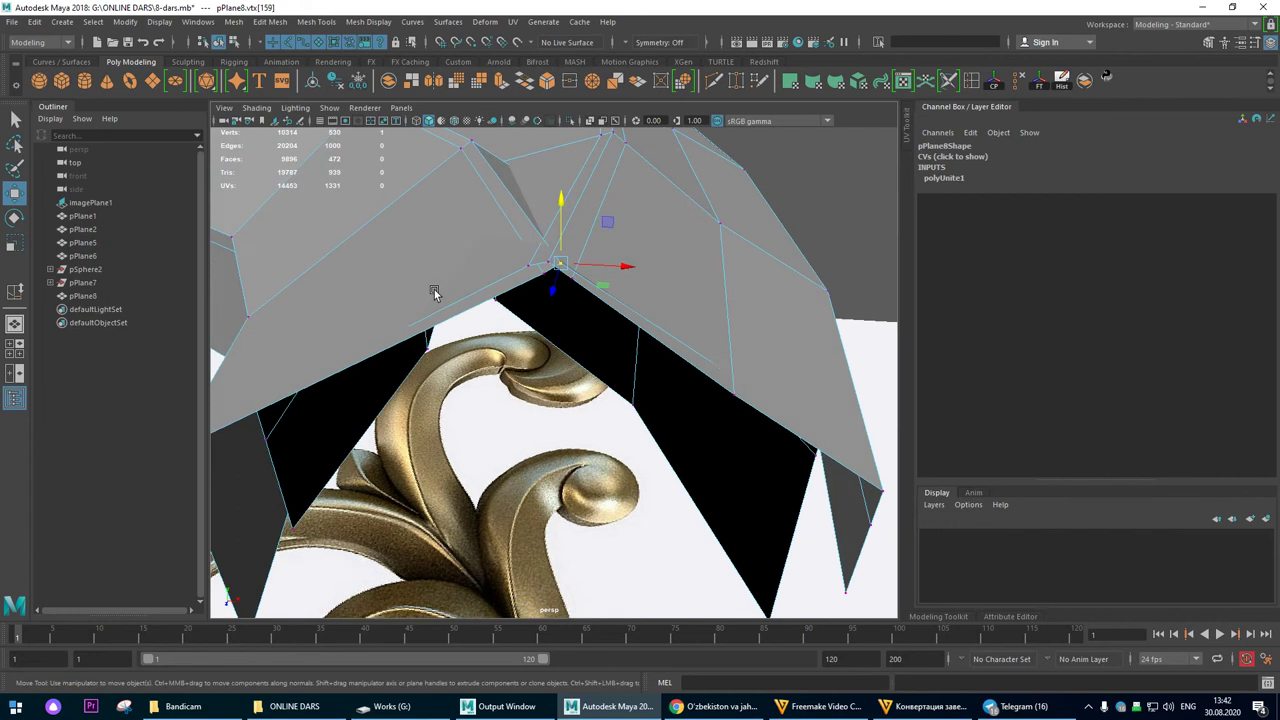
left_click_drag(565, 271, 560, 273)
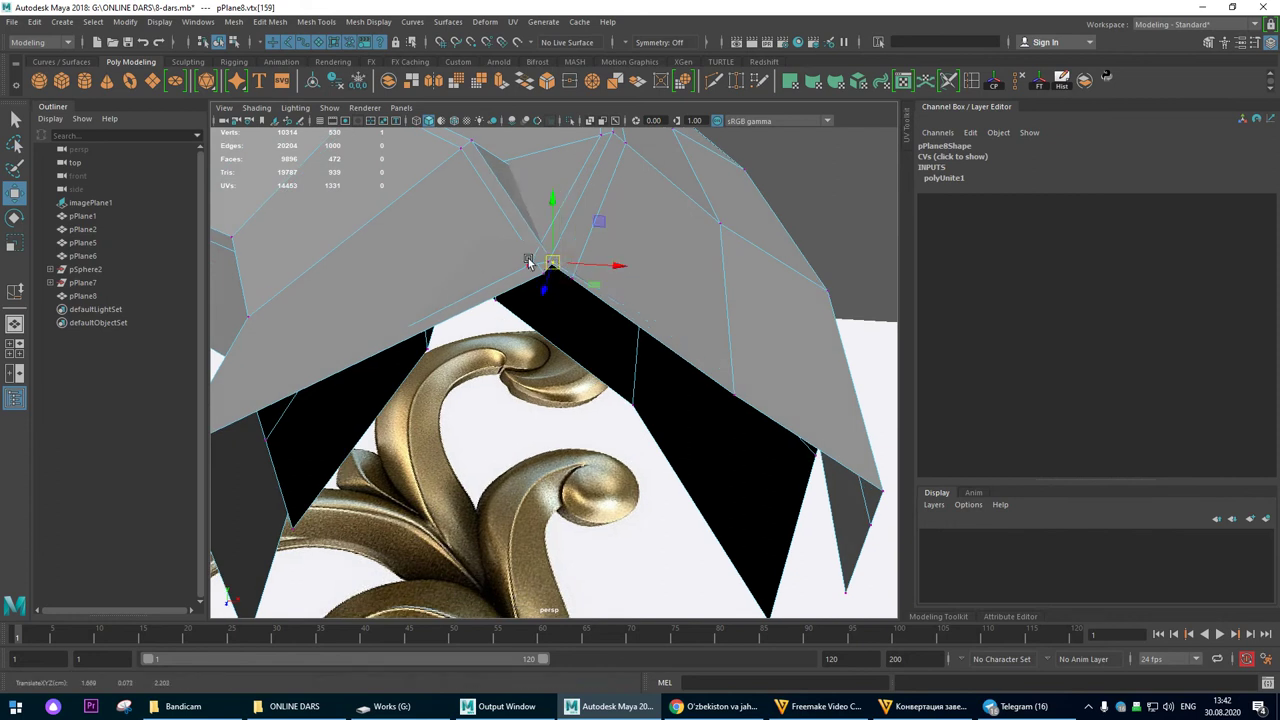
left_click(517, 258)
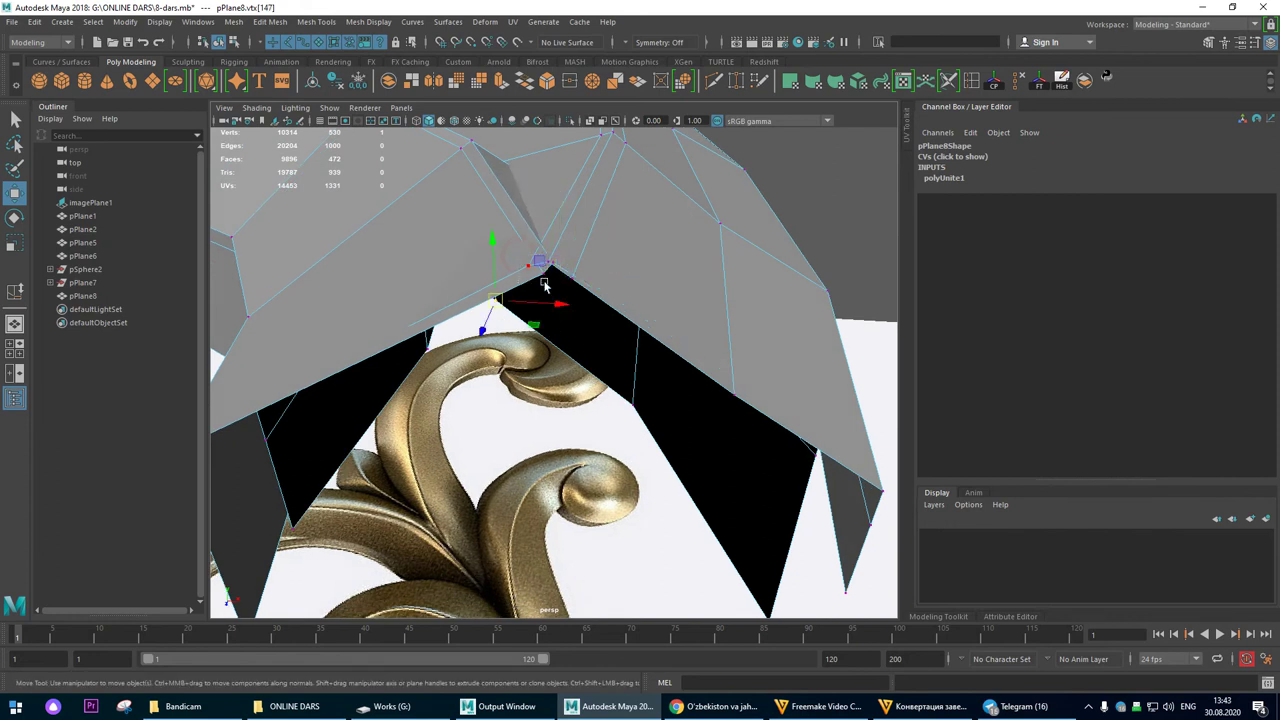
left_click(540, 266)
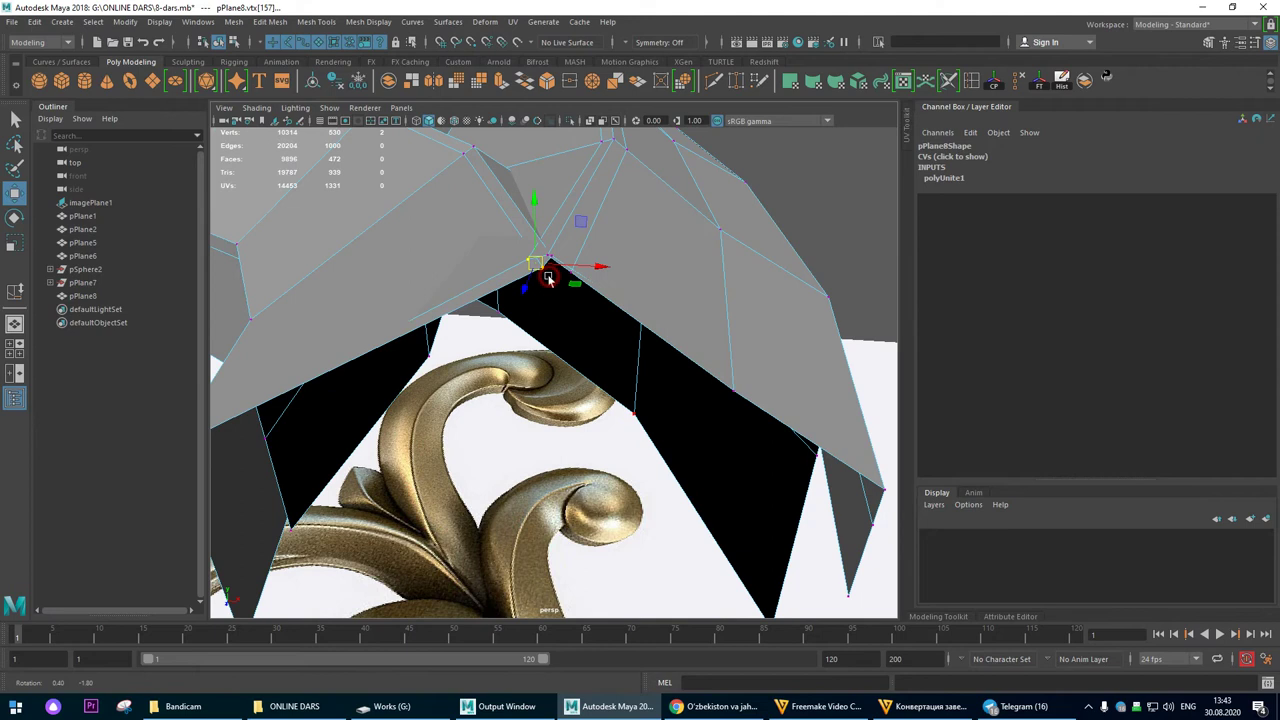
left_click_drag(558, 250, 505, 280)
left_click(569, 81)
Step: Select the border edges across the open end of the joined stems for moving
scroll(575, 341, "down", 6)
right_click_drag(588, 346, 594, 280)
scroll(571, 361, "up", 3)
left_click(555, 367)
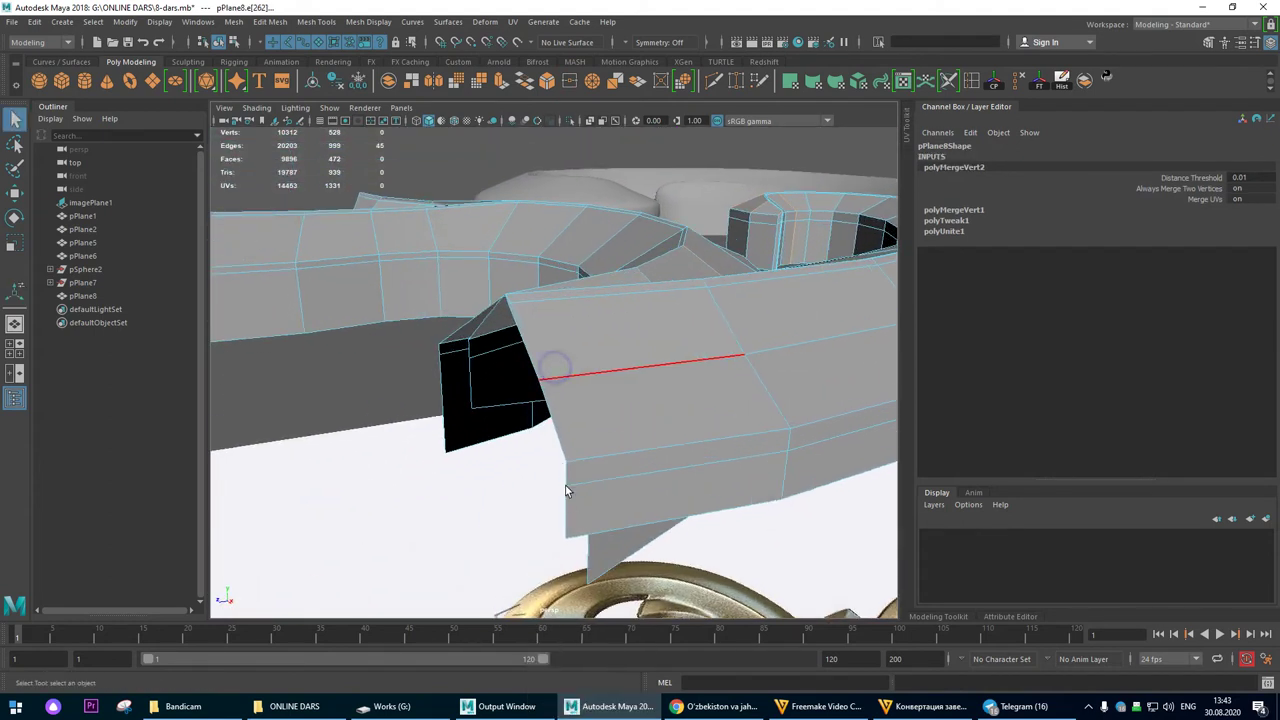
left_click(543, 366)
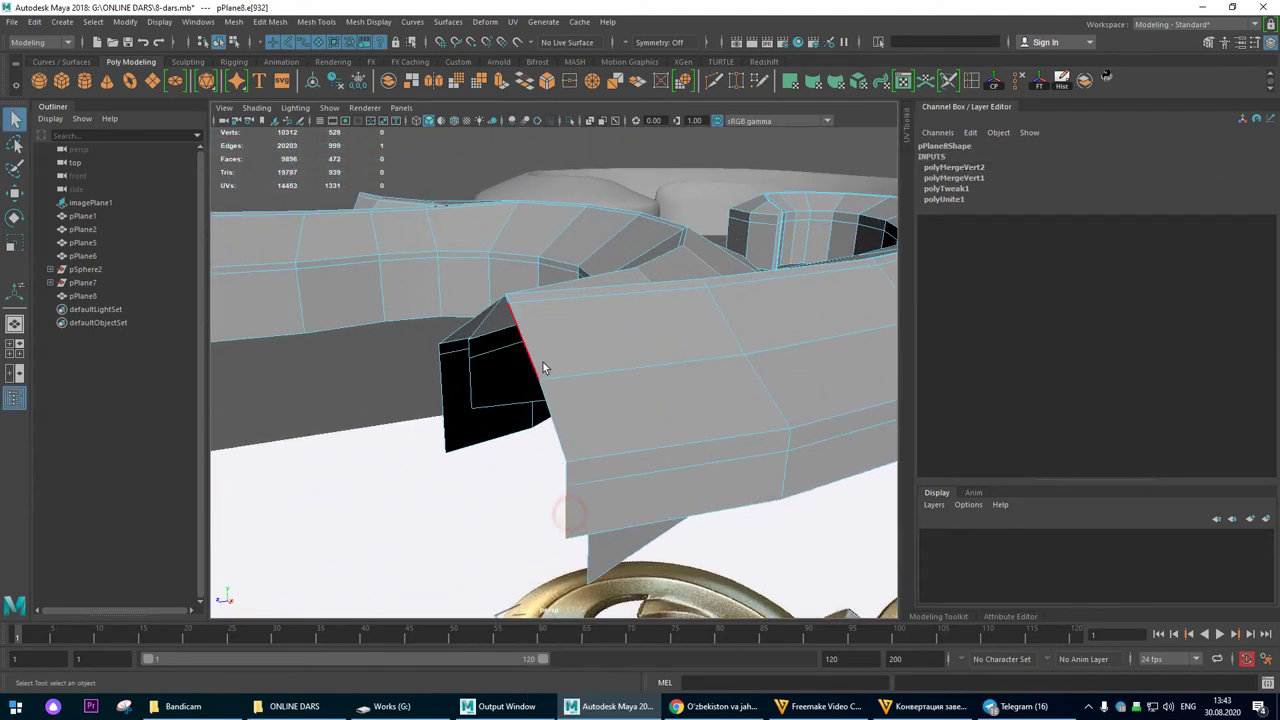
left_click(15, 194)
left_click_drag(636, 347, 632, 428, "alt")
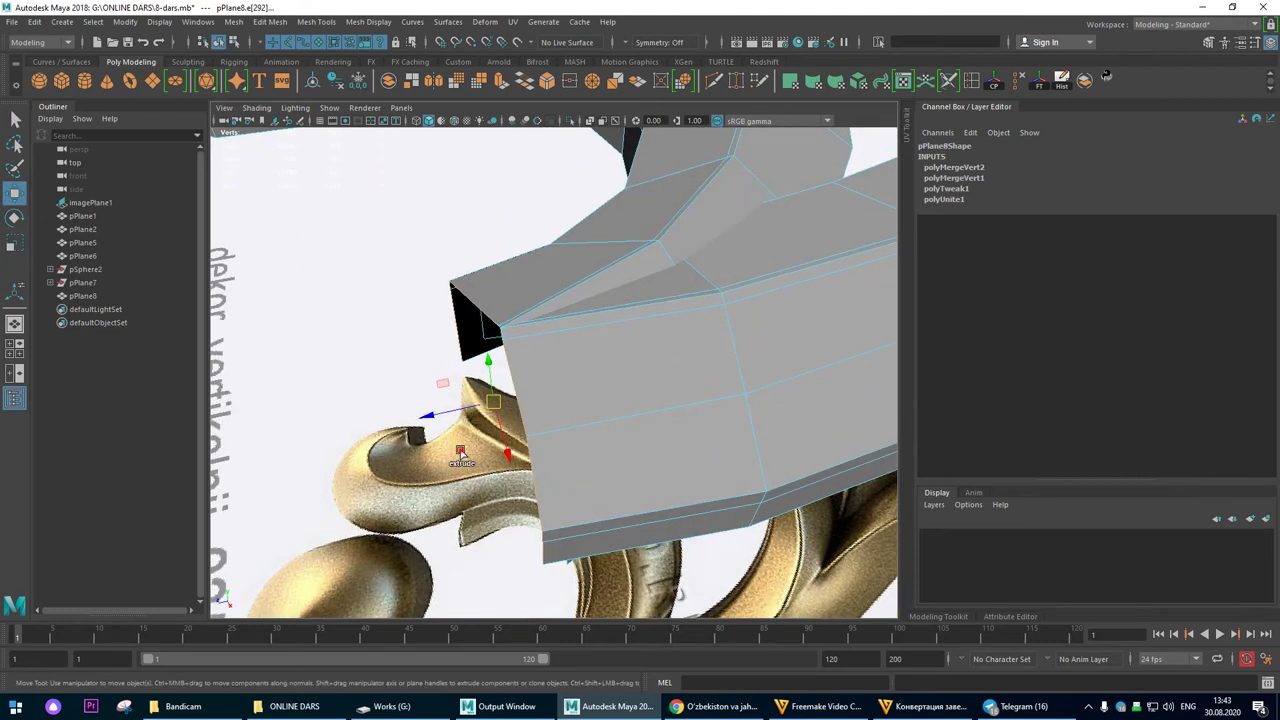
Step: Try to extrude the open end's border edges outward from the joined stems
left_click_drag(460, 453, 383, 479, "shift")
key("ctrl+z")
right_click_drag(403, 281, 433, 341, "alt")
left_click_drag(432, 340, 549, 375, "alt")
left_click_drag(482, 333, 463, 455, "alt")
key("alt+shift")
right_click_drag(463, 455, 646, 482, "alt")
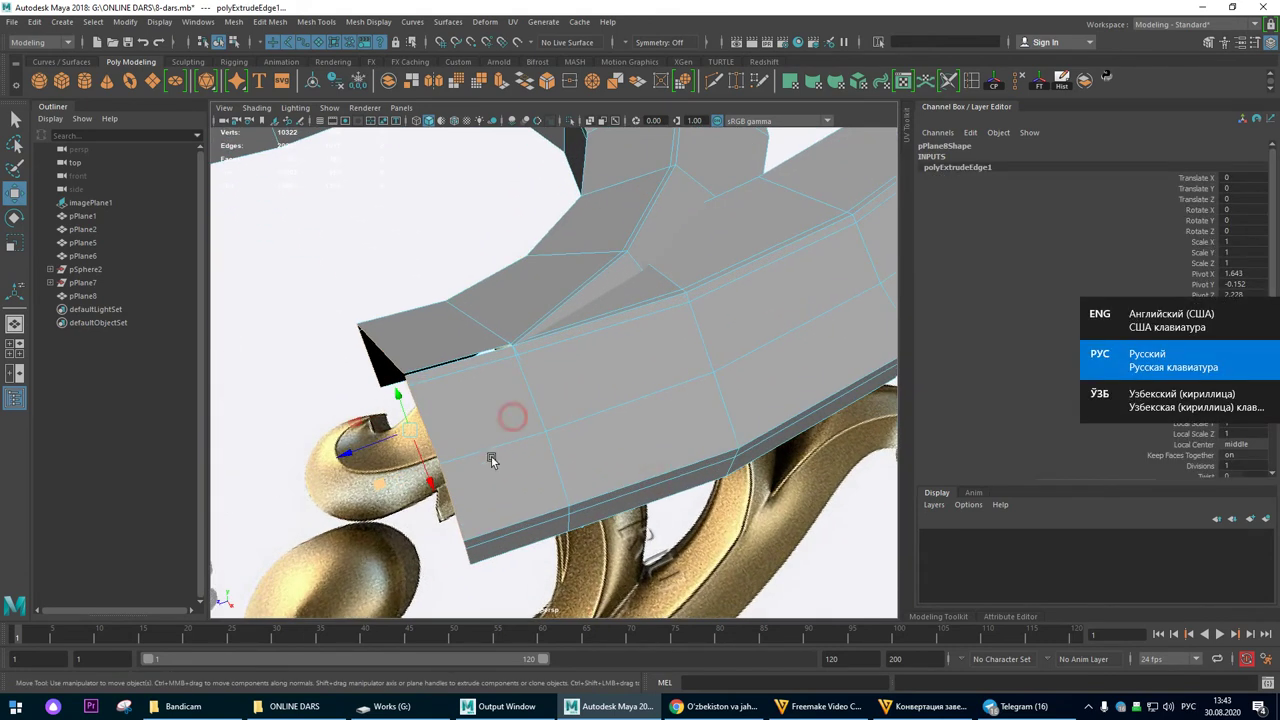
key("ctrl+z")
Step: Extrude the open end's border edges a short distance to lengthen the joined stems by one row of faces
right_click_drag(556, 366, 660, 469, "alt")
left_click_drag(660, 470, 760, 472, "alt")
right_click_drag(766, 500, 700, 502, "alt")
left_click_drag(700, 495, 604, 470, "alt")
right_click_drag(602, 471, 611, 474, "alt")
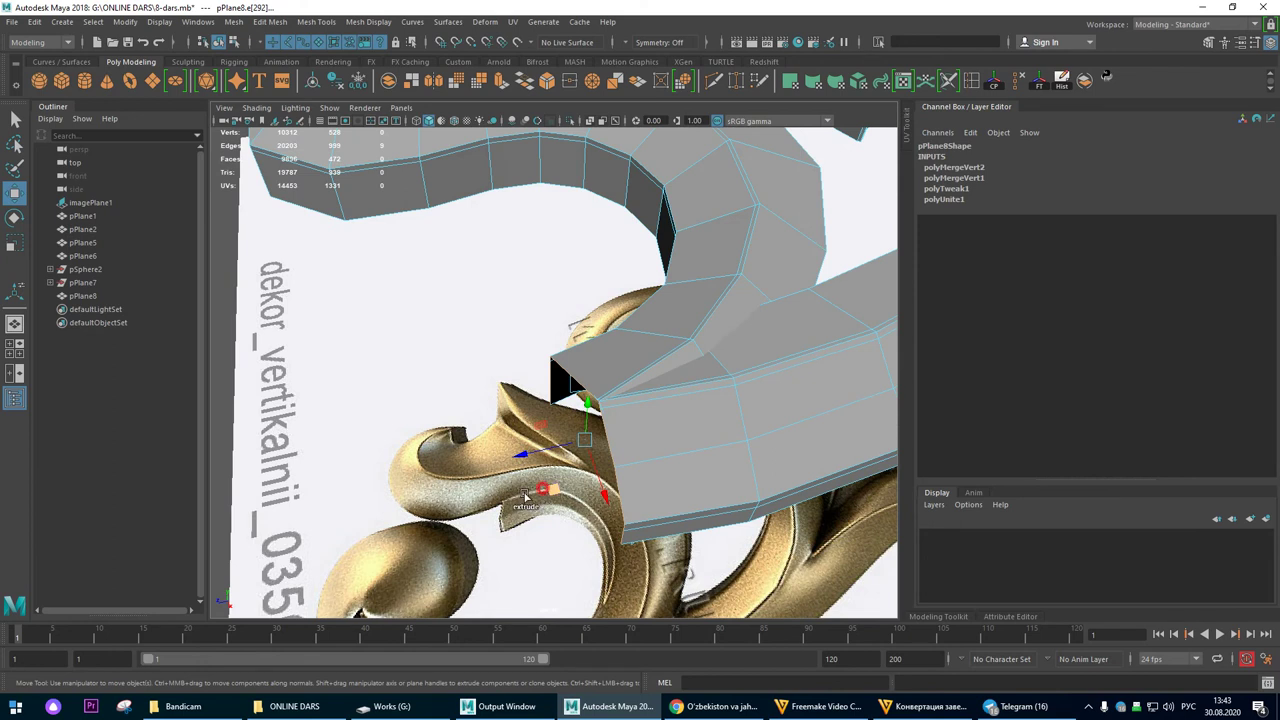
left_click_drag(525, 494, 492, 501, "shift")
left_click_drag(627, 408, 711, 412, "alt")
left_click_drag(733, 468, 760, 527, "alt")
middle_click_drag(753, 467, 720, 452, "alt")
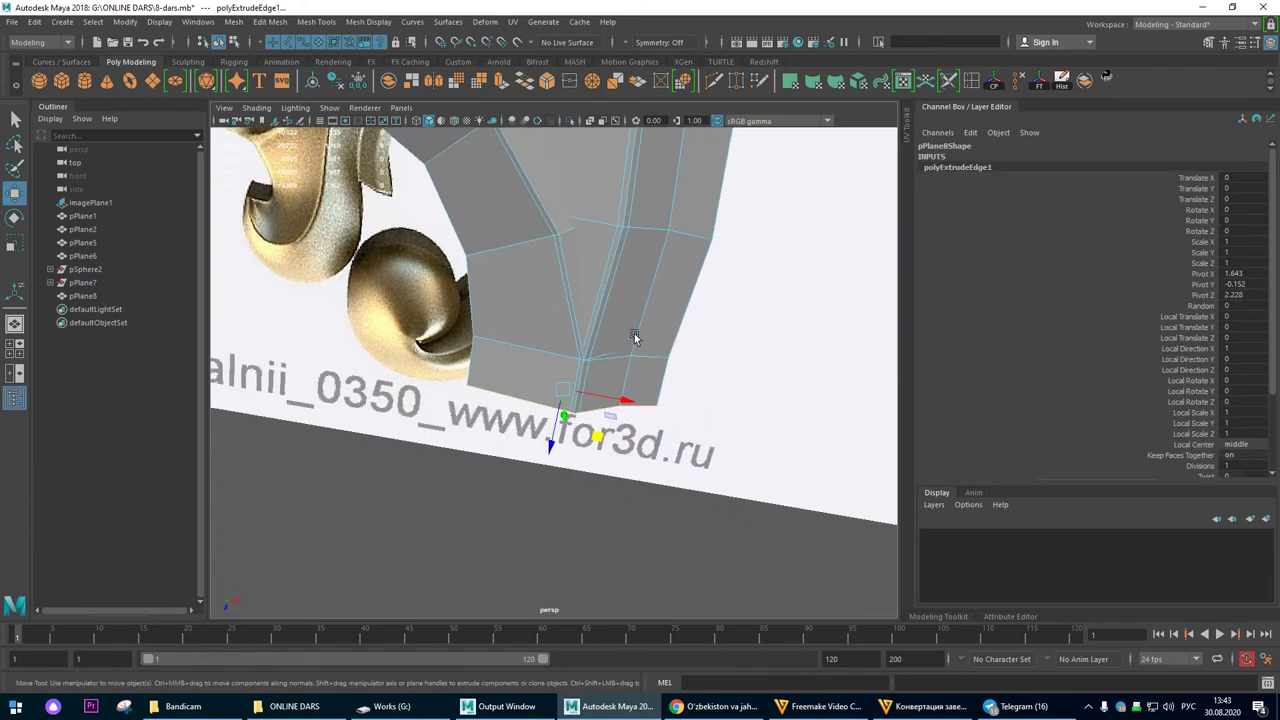
Step: Select the bottom border edge loop along the main stem's side wall and lower it slightly
left_click_drag(580, 281, 703, 370, "alt")
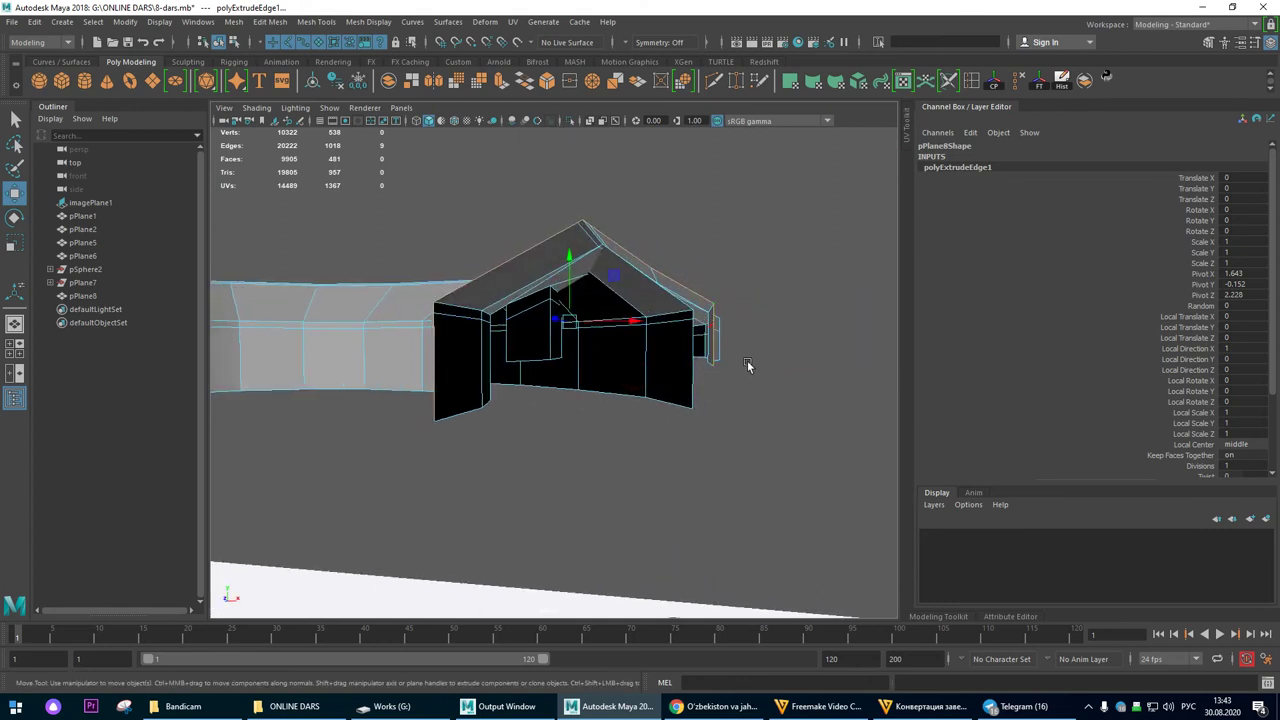
left_click_drag(737, 377, 768, 393, "alt")
left_click(668, 370)
left_click_drag(668, 370, 430, 370, "alt")
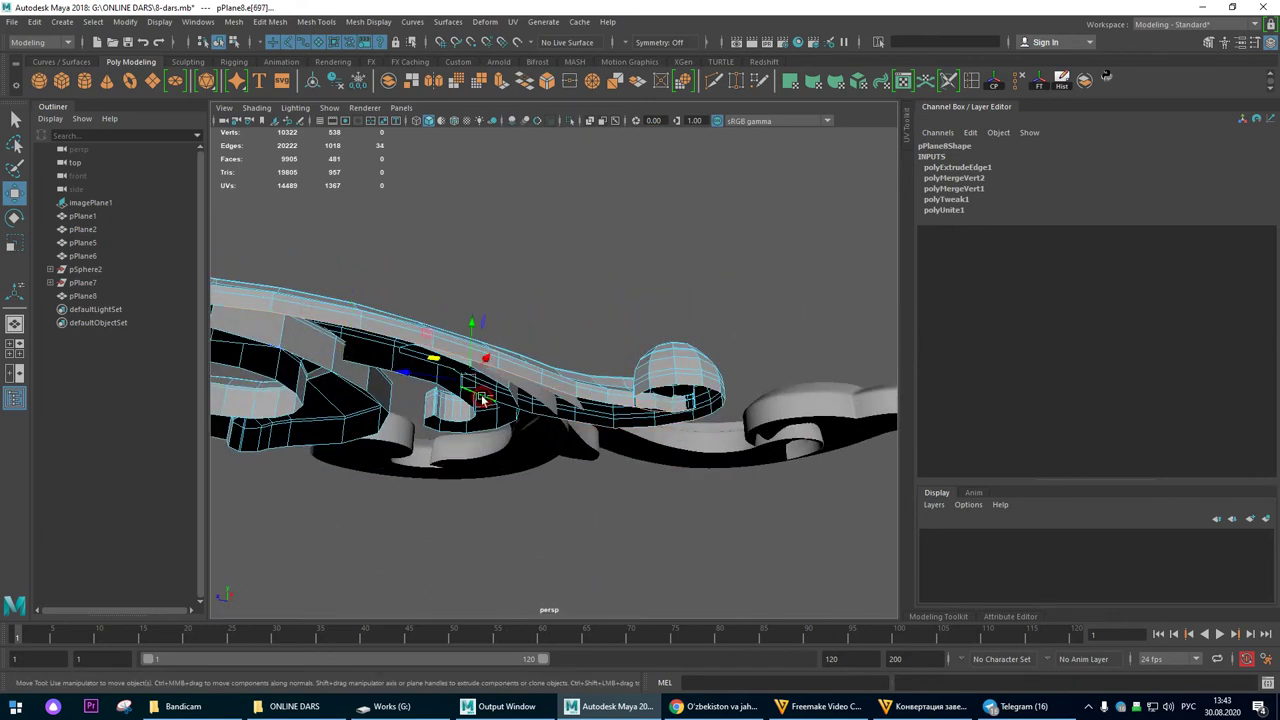
left_click_drag(472, 327, 468, 343)
middle_click_drag(483, 347, 600, 315, "alt")
left_click_drag(600, 315, 582, 392, "alt")
middle_click_drag(582, 392, 632, 394, "alt")
left_click_drag(631, 393, 712, 362, "alt")
left_click_drag(621, 373, 548, 395, "alt")
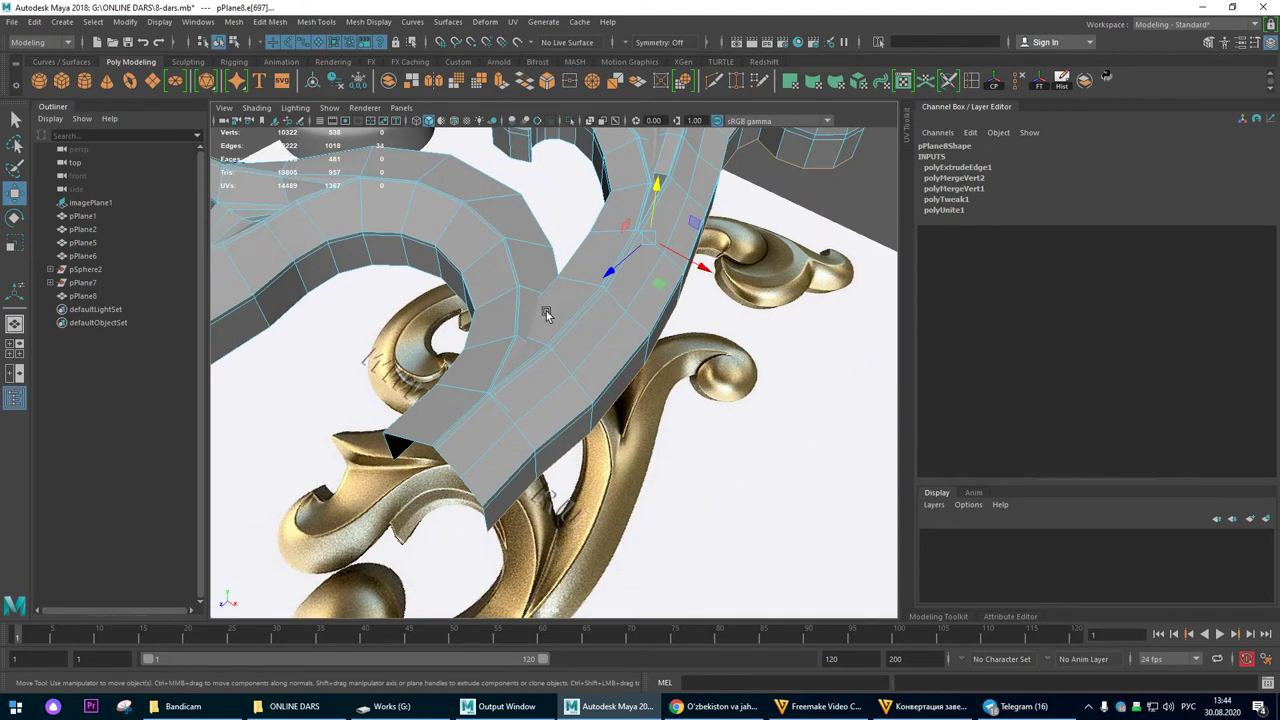
Step: Preview the combined mesh smoothed and examine the stem junction and the small curl
right_click_drag(546, 314, 737, 242)
key("3")
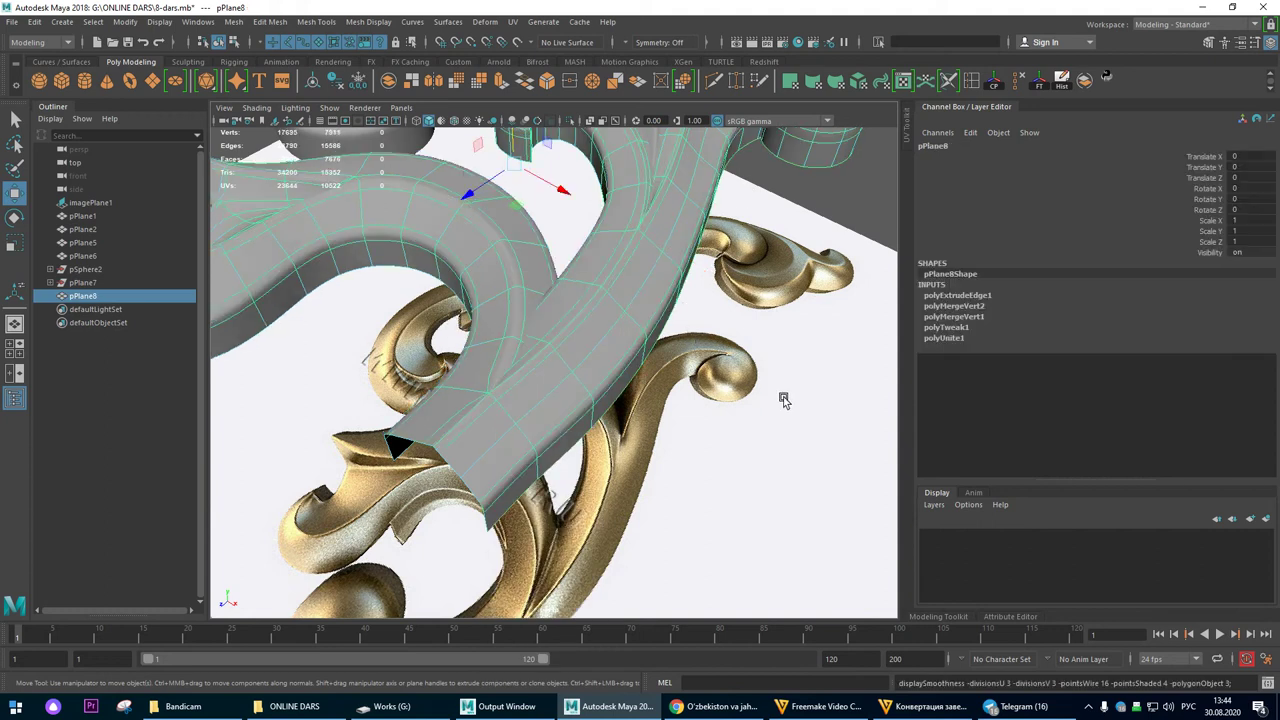
right_click_drag(740, 391, 560, 382, "alt")
left_click(697, 375)
left_click_drag(694, 374, 664, 432, "alt")
right_click_drag(541, 403, 770, 437, "alt")
left_click_drag(769, 437, 533, 247, "alt")
Step: Select the narrow strip of faces along the top of the small curl's inner side wall and adjust its height
left_click(543, 334)
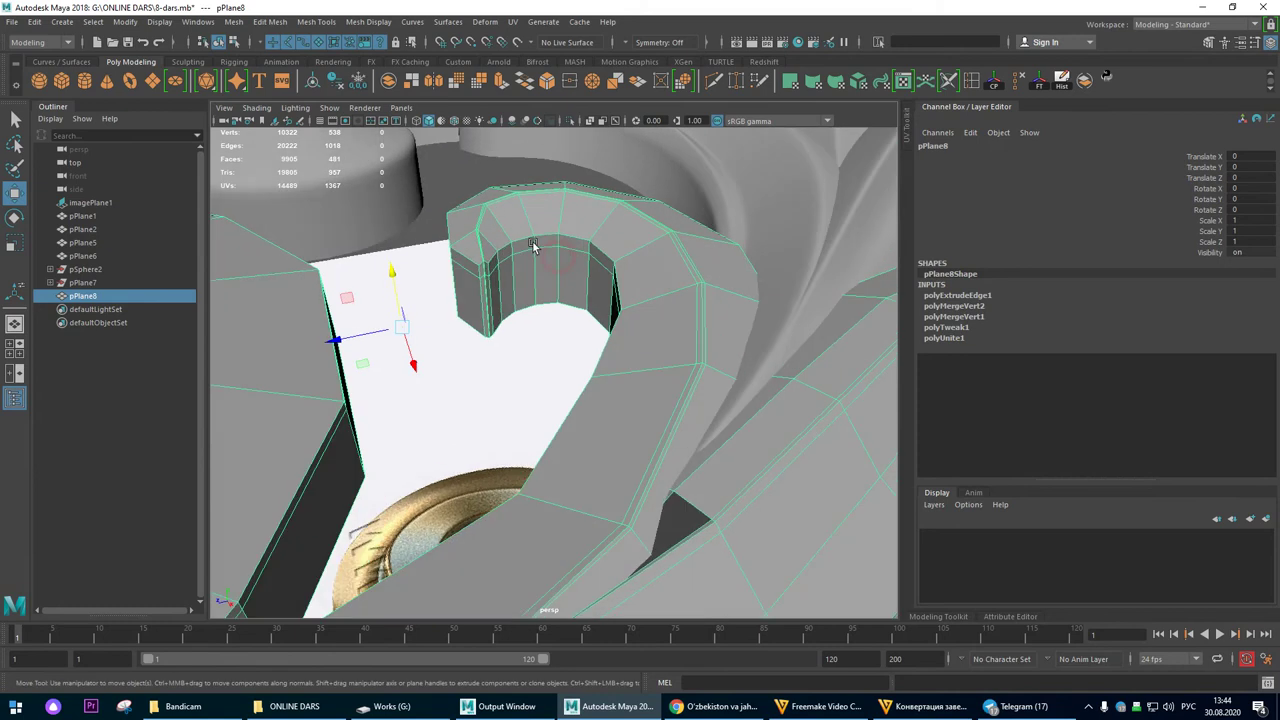
right_click_drag(538, 240, 519, 268)
left_click(503, 256)
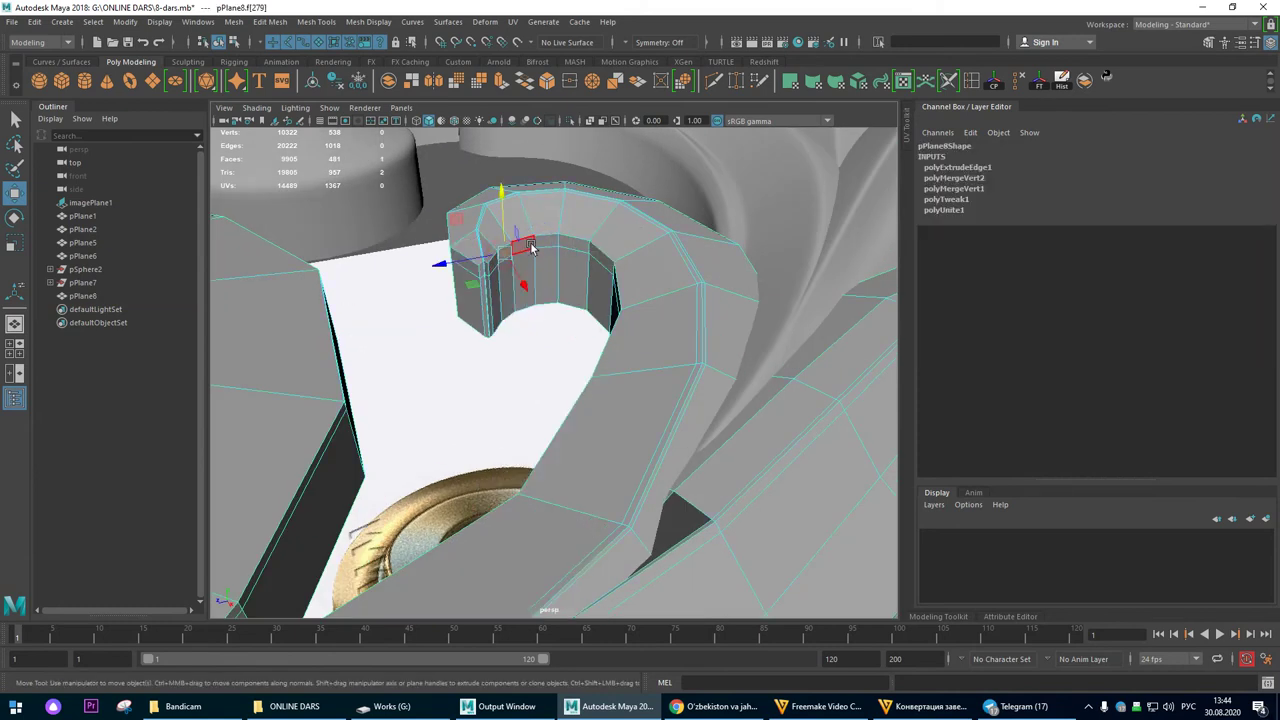
left_click(532, 246, "shift")
left_click_drag(637, 357, 670, 267, "alt")
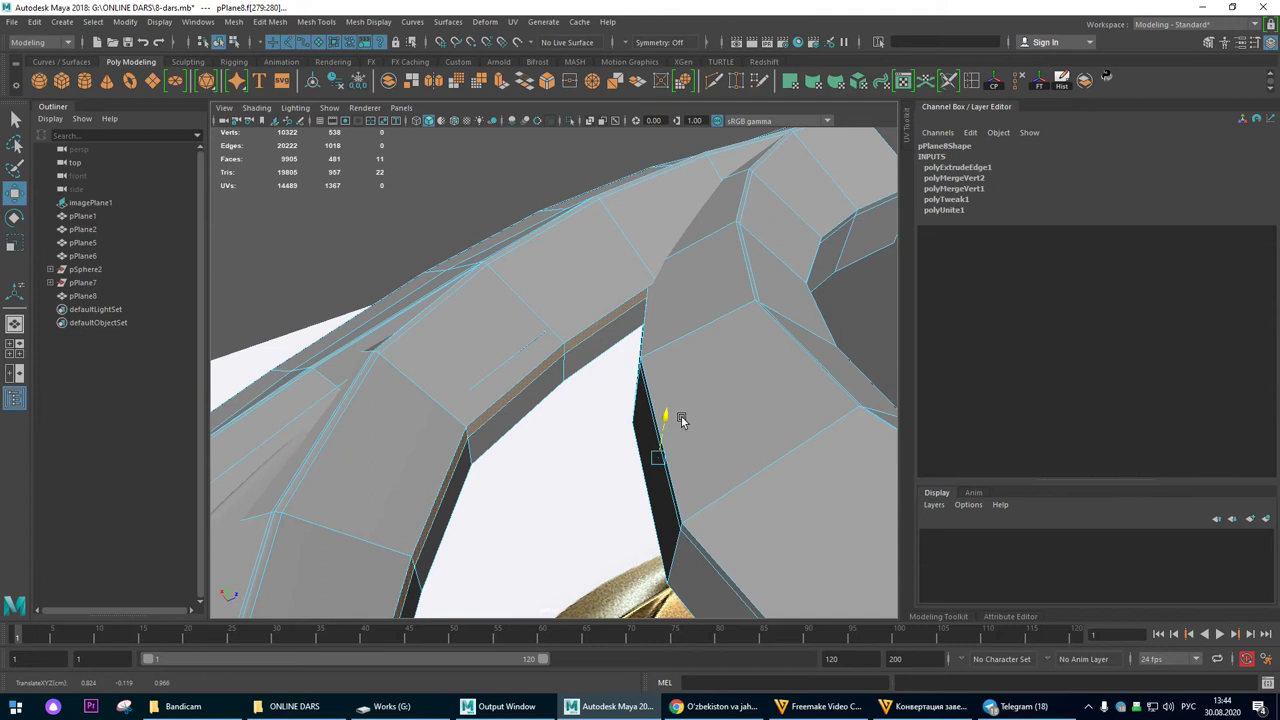
left_click_drag(680, 418, 473, 365, "alt")
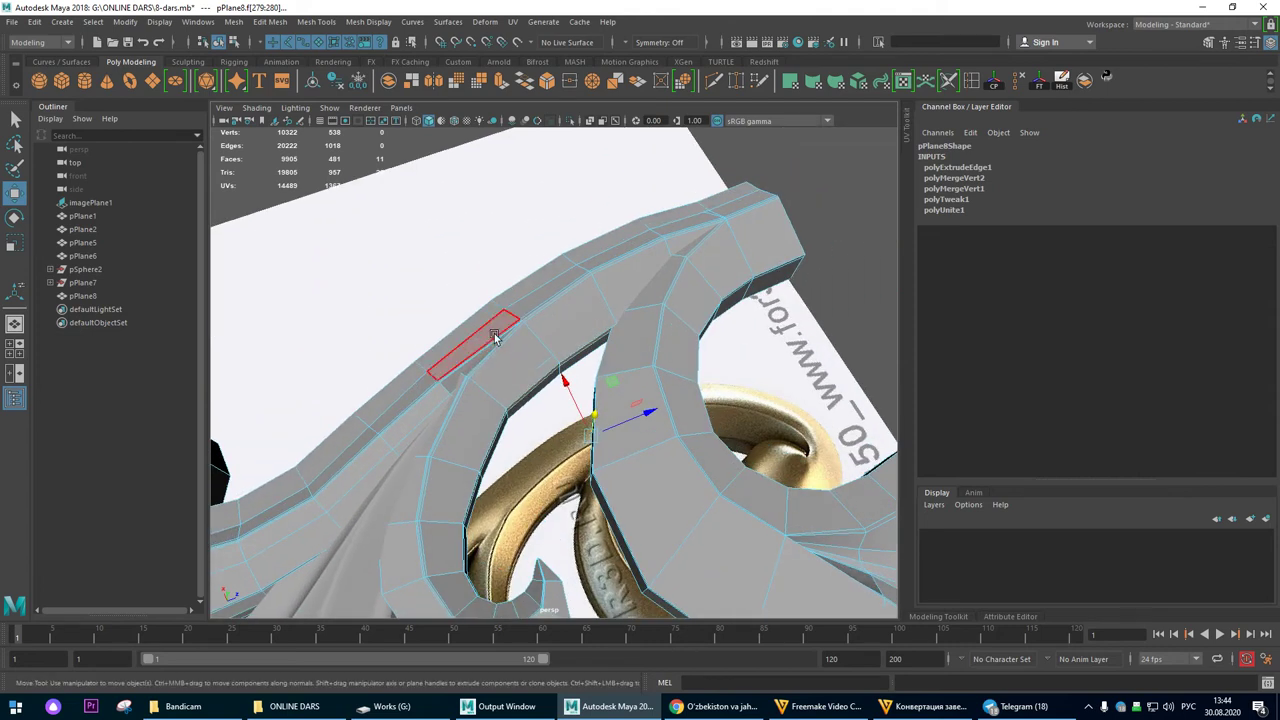
Step: Preview the mesh smoothed and examine the whole ornament, the arched stem and the leaf from several angles
key("3")
right_click_drag(605, 277, 762, 212)
left_click(823, 206)
left_click_drag(803, 250, 427, 287, "alt")
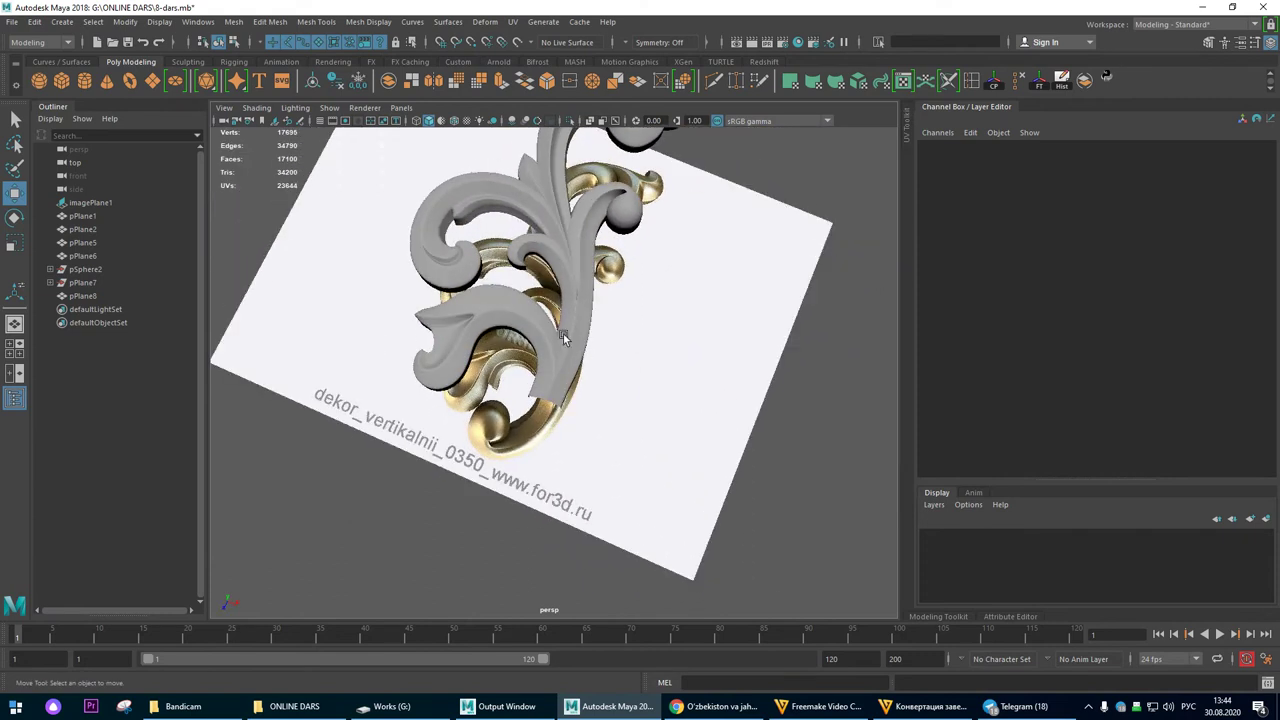
left_click_drag(519, 257, 443, 254, "alt")
right_click_drag(443, 254, 600, 330, "alt")
left_click_drag(600, 330, 445, 362, "alt")
left_click(516, 387)
right_click_drag(445, 362, 385, 345, "alt")
left_click(731, 200)
right_click_drag(440, 422, 574, 331, "alt")
left_click_drag(574, 331, 400, 416, "alt")
right_click_drag(400, 416, 417, 457, "alt")
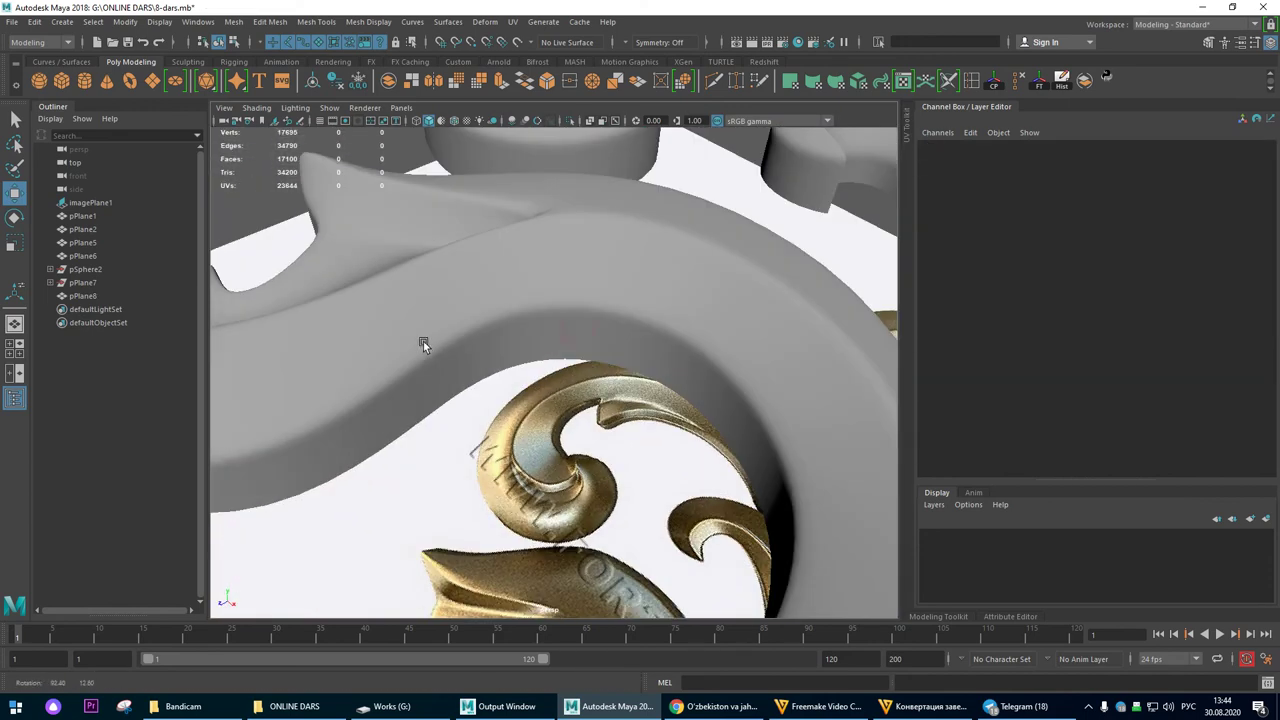
left_click_drag(417, 457, 694, 429, "alt")
Step: Reposition the crease vertices near the leaf's fold tip in top view to follow the reference image
left_click(600, 266)
mouse_move(600, 266)
left_mouse_down("alt")
mouse_move(623, 271)
mouse_move(735, 218)
mouse_move(646, 132)
mouse_move(568, 141)
mouse_move(555, 298)
mouse_move(609, 366)
mouse_move(412, 347)
mouse_move(541, 332)
mouse_move(572, 297)
mouse_move(530, 349)
mouse_move(614, 263)
left_mouse_up("alt")
right_click_drag(614, 263, 528, 248)
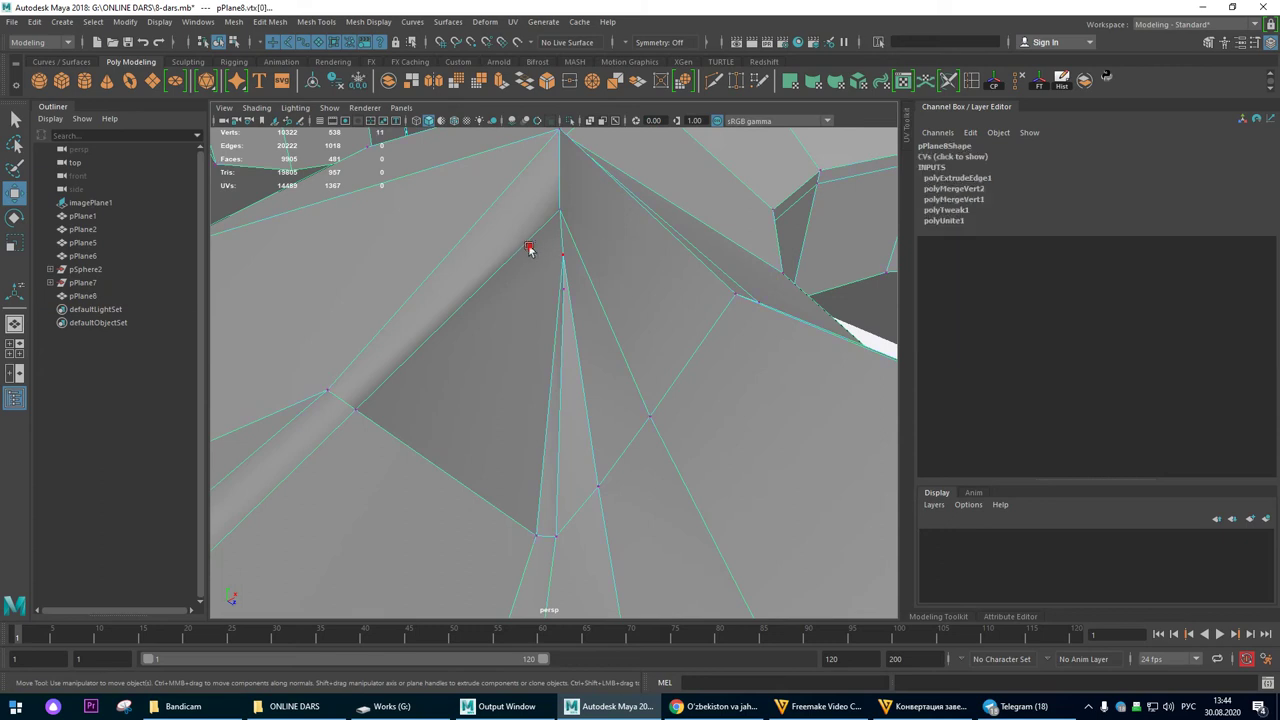
left_click_drag(615, 298, 534, 309, "alt")
key("space")
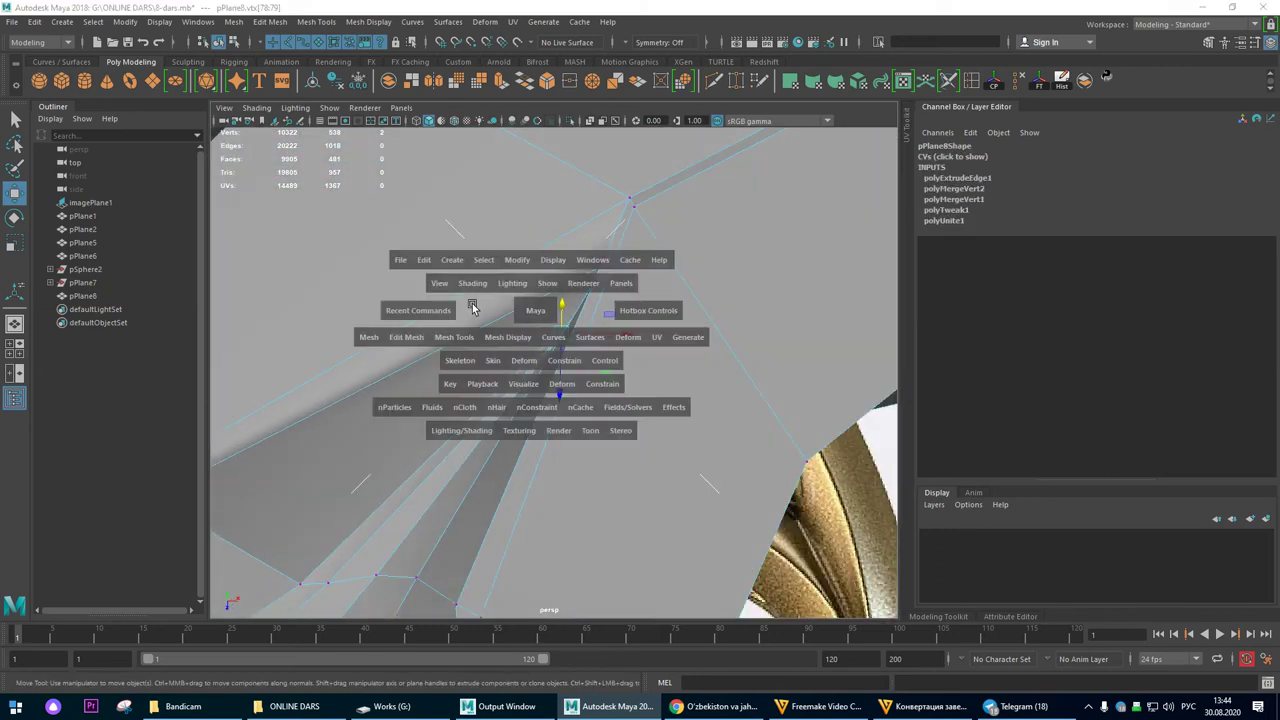
key("space")
scroll(380, 340, "up", 10)
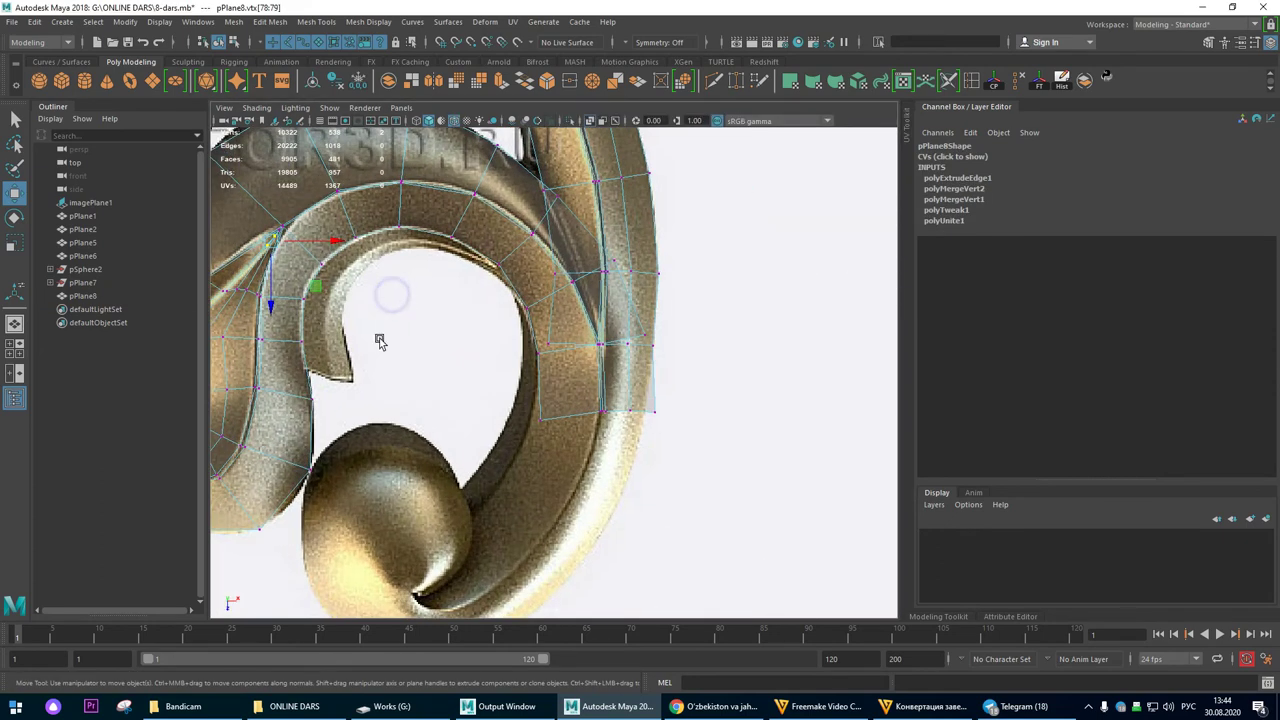
scroll(556, 365, "down", 5)
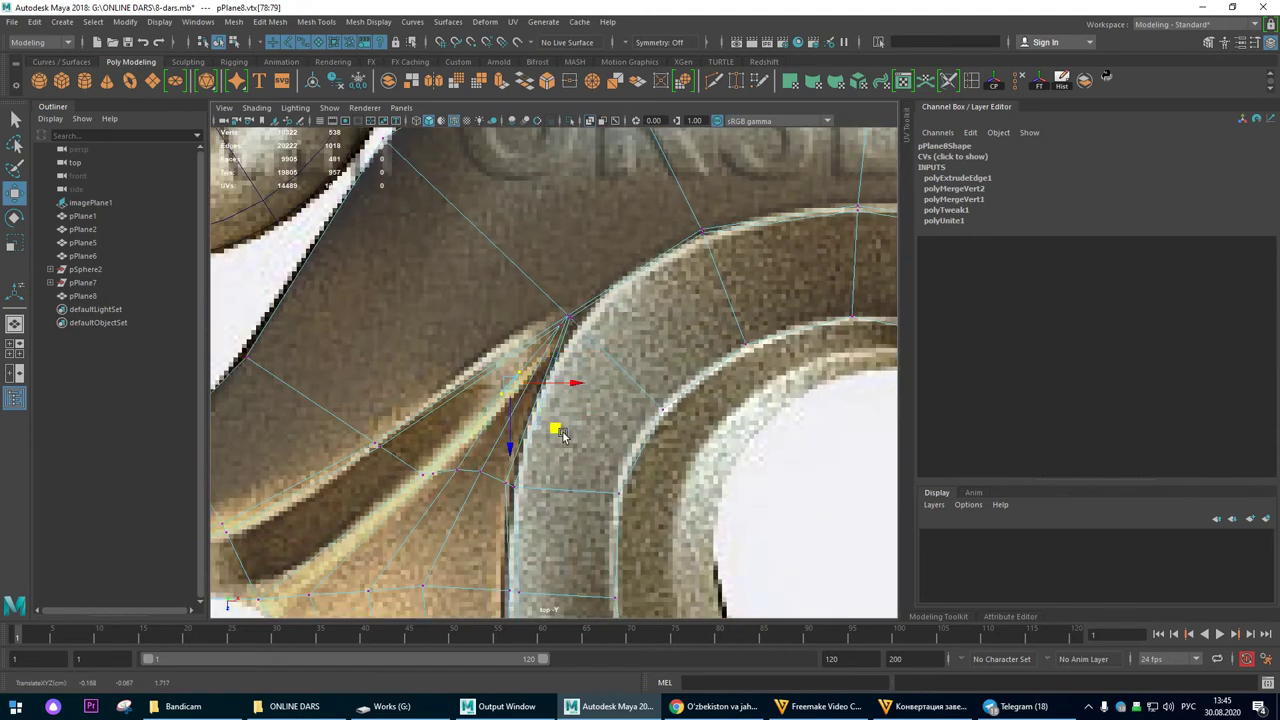
scroll(552, 375, "up", 4)
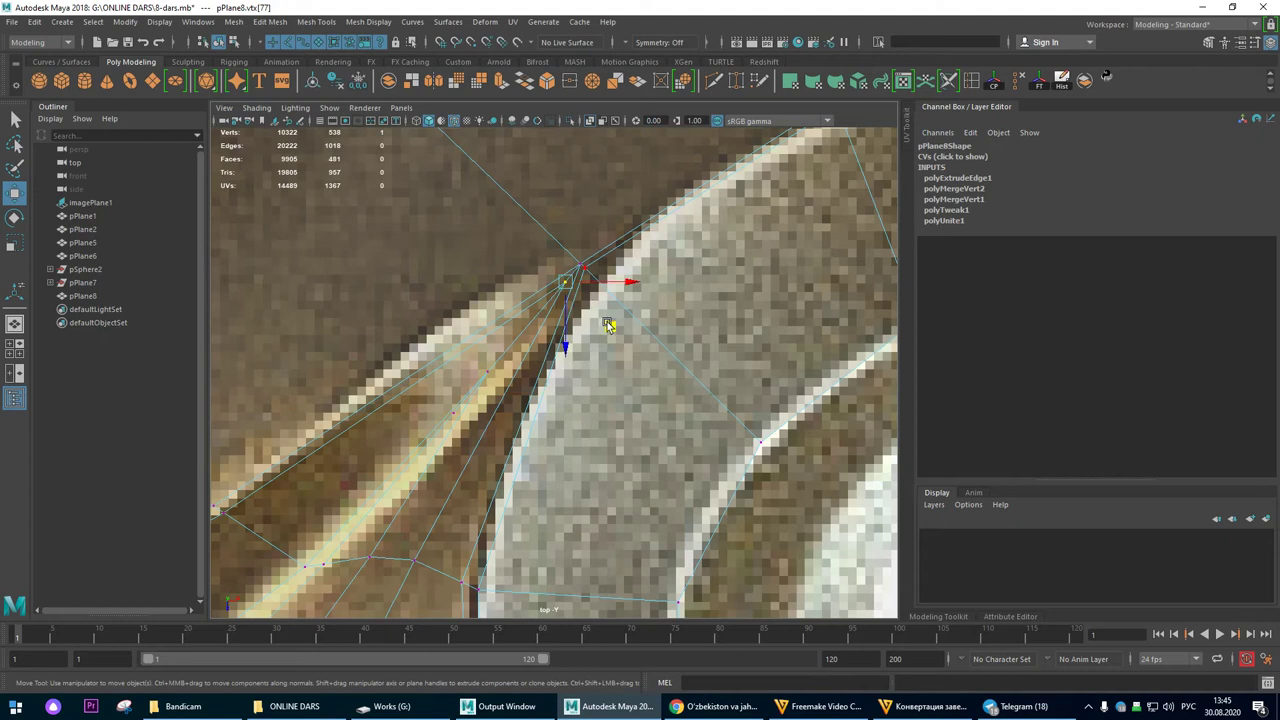
Step: Adjust the height of the vertices at the leaf's fold tip in perspective view and preview the mesh smoothed
left_click(16, 324)
left_click_drag(536, 309, 495, 443, "alt")
left_click_drag(512, 412, 570, 255, "alt")
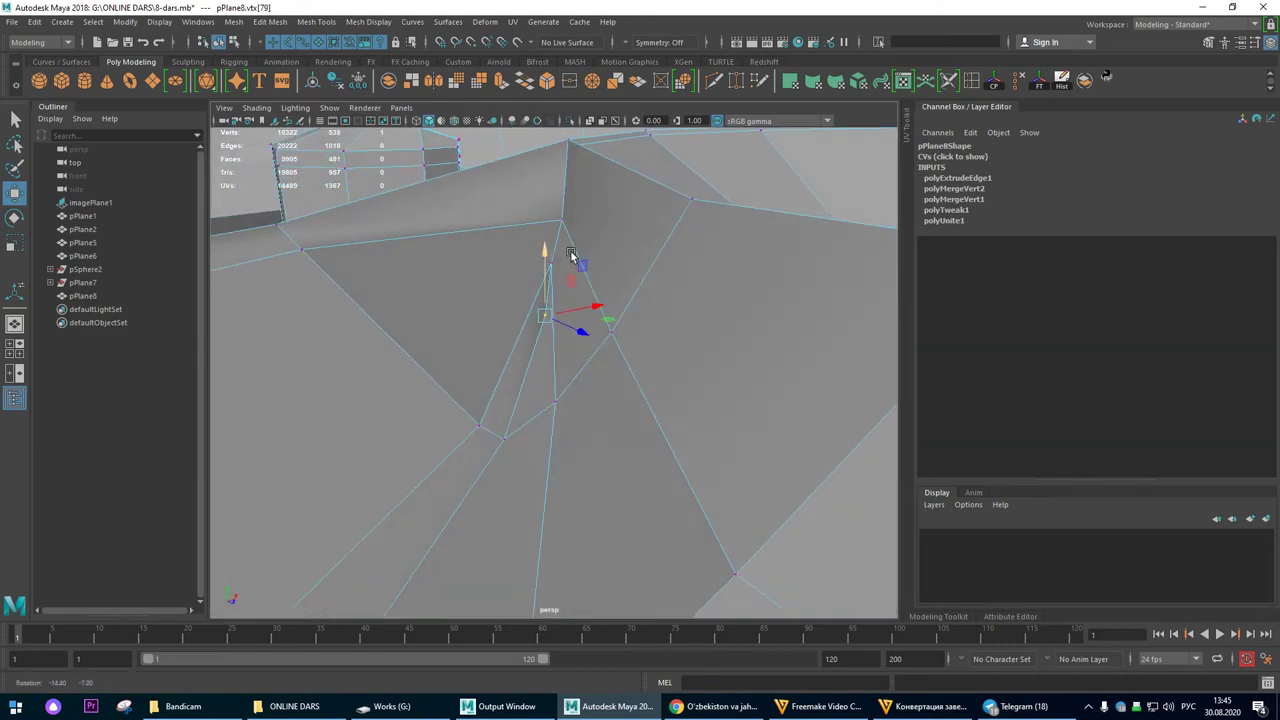
left_click_drag(563, 143, 568, 120)
left_click_drag(571, 317, 458, 345, "alt")
key("3")
scroll(457, 342, "up", 2)
right_click_drag(456, 340, 520, 320)
right_click_drag(679, 356, 420, 333, "alt")
left_click(882, 438)
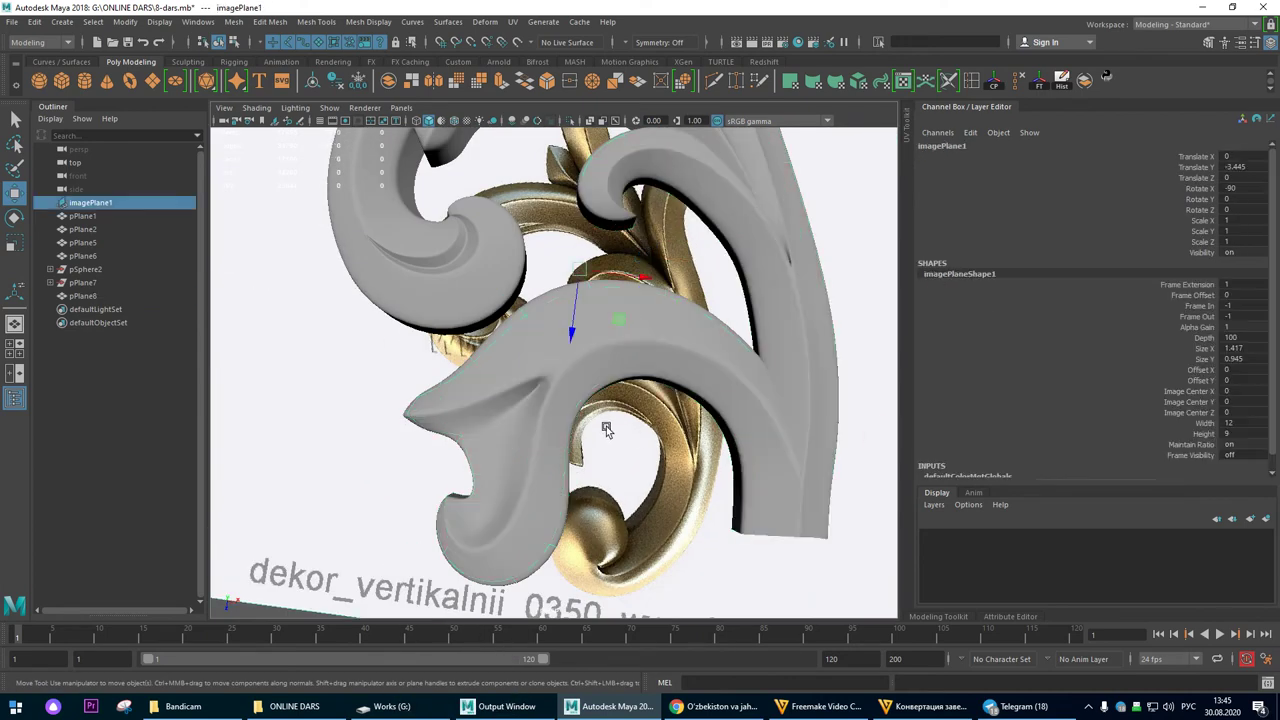
Step: Multi-Cut a new line of edges beside the leaf's deep crease up to the fold tip and preview it smoothed
left_click(569, 378)
key("1")
right_click_drag(430, 446, 610, 420, "alt")
left_click_drag(640, 378, 735, 430, "alt")
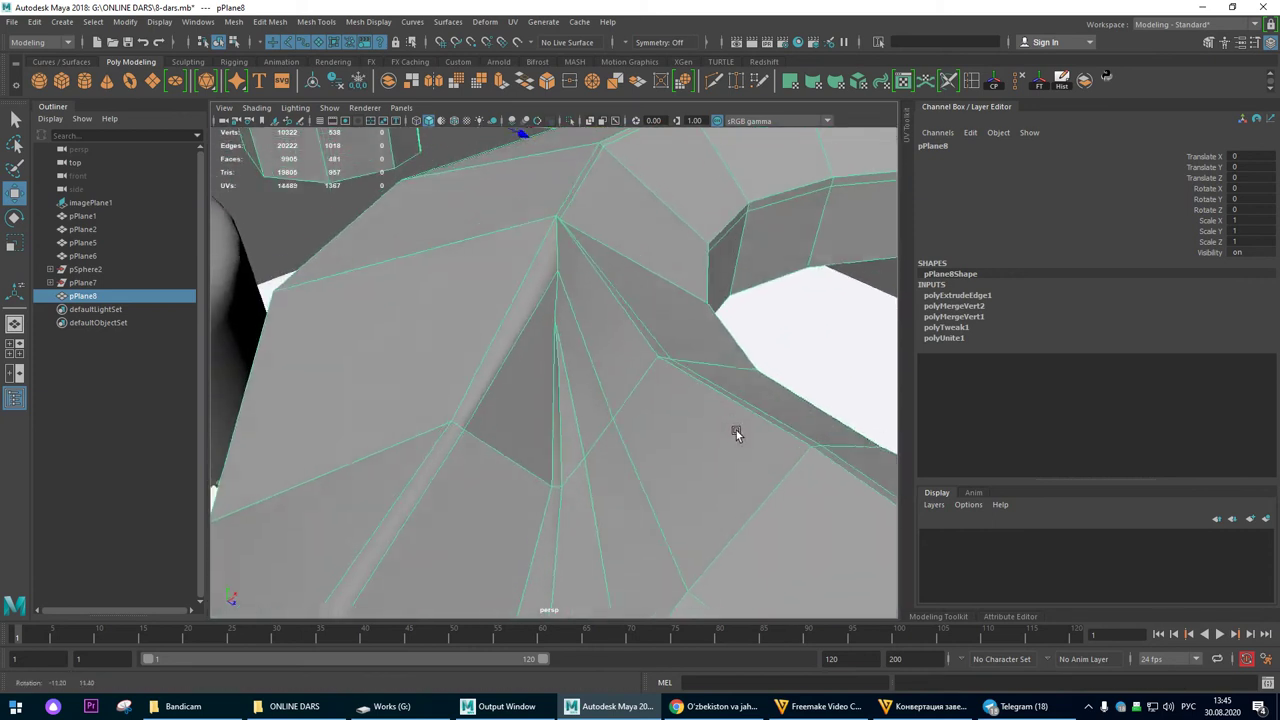
left_click_drag(617, 358, 573, 374, "alt")
right_click_drag(573, 375, 548, 404, "alt")
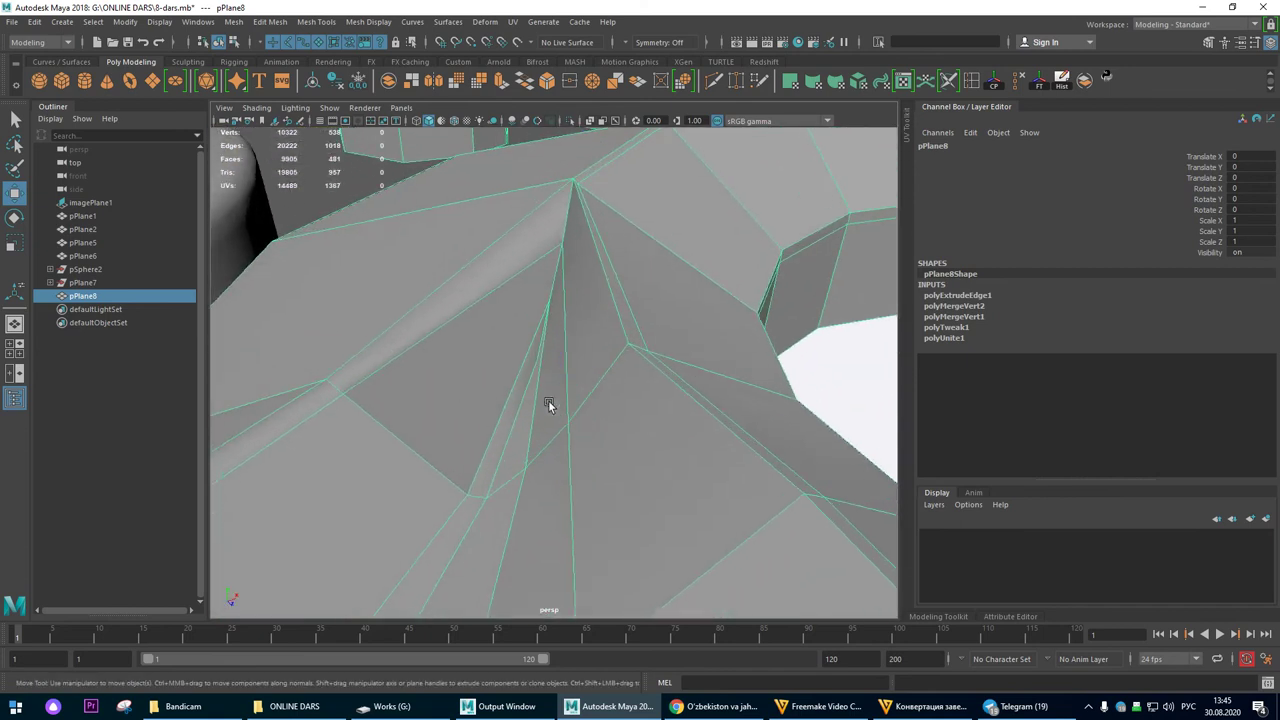
right_click(448, 258, "shift")
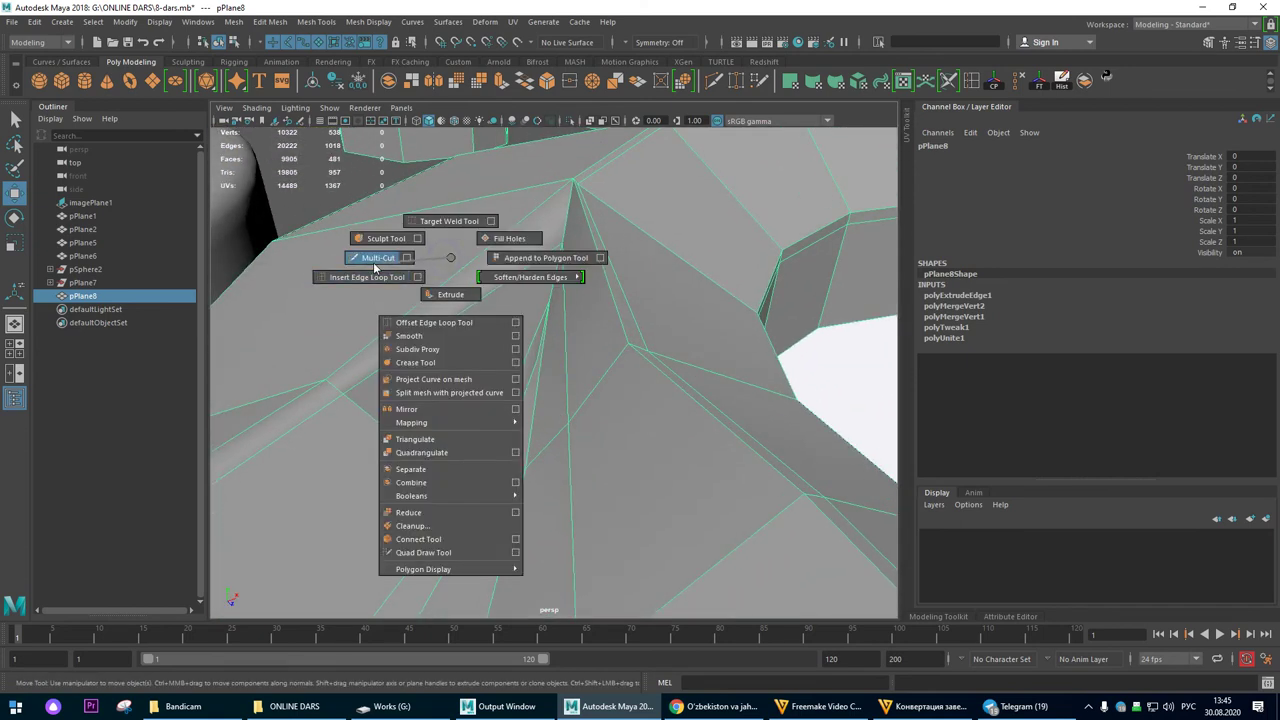
left_click(377, 260)
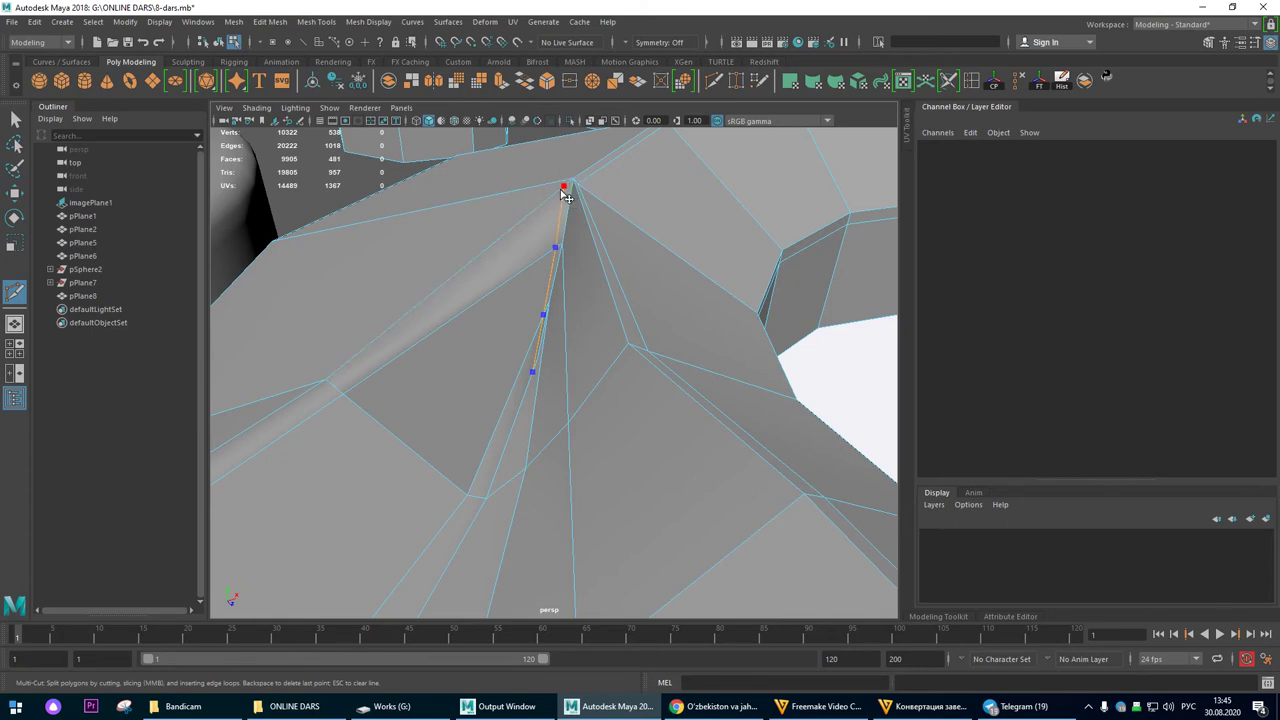
key("3")
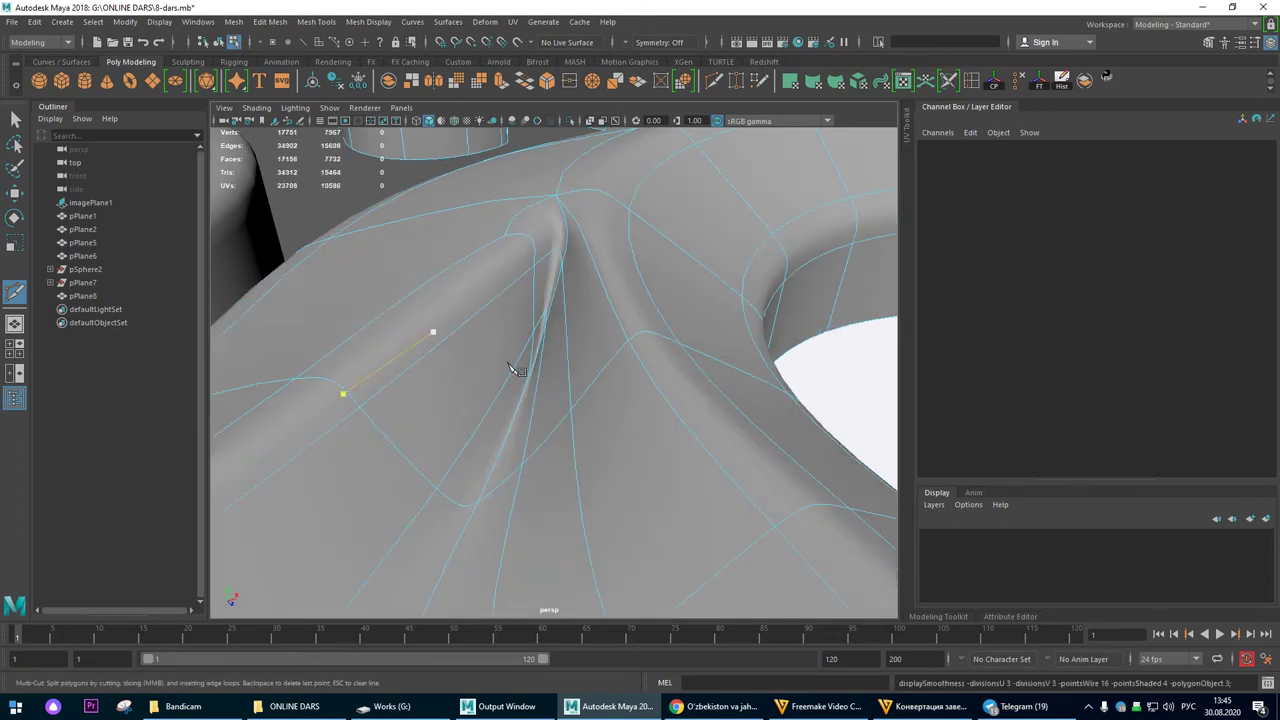
Step: Check the smoothed fold tip after the cut, and delete the joined leaf and stem mesh's construction history
left_click_drag(571, 333, 565, 295, "alt")
right_click_drag(565, 295, 490, 300, "alt")
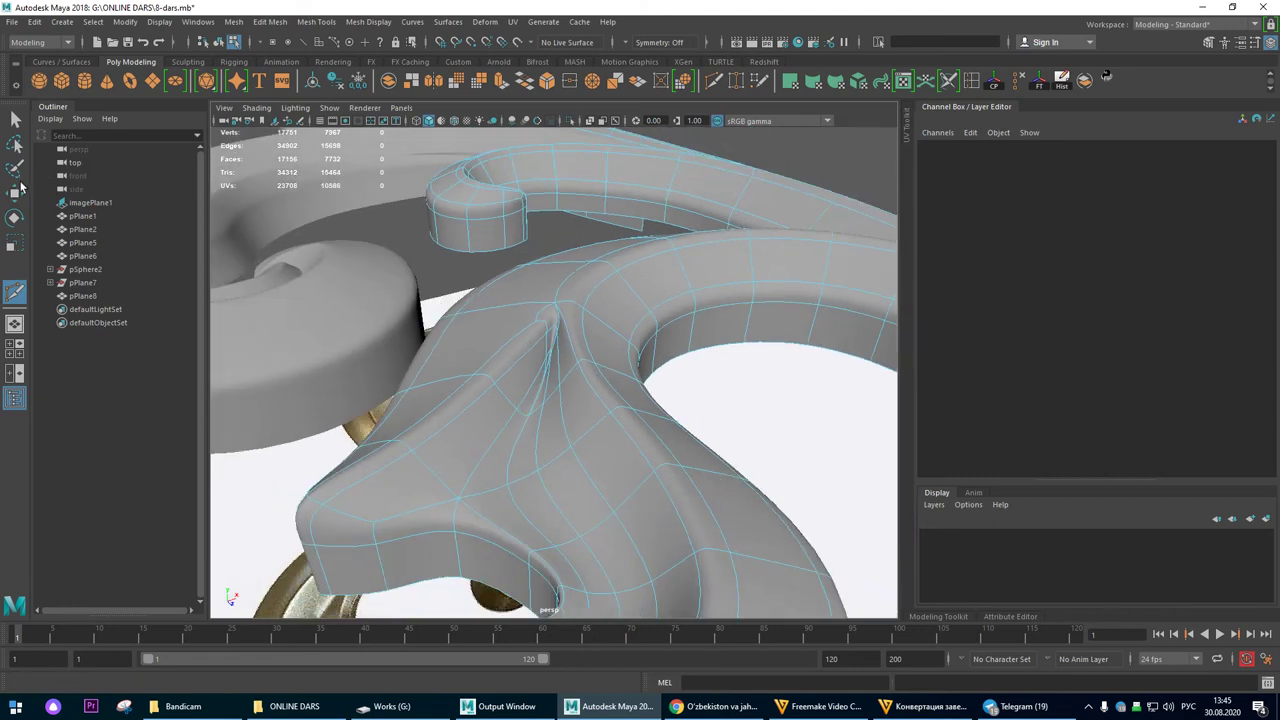
right_click_drag(566, 289, 631, 271)
left_click_drag(803, 325, 750, 488, "alt")
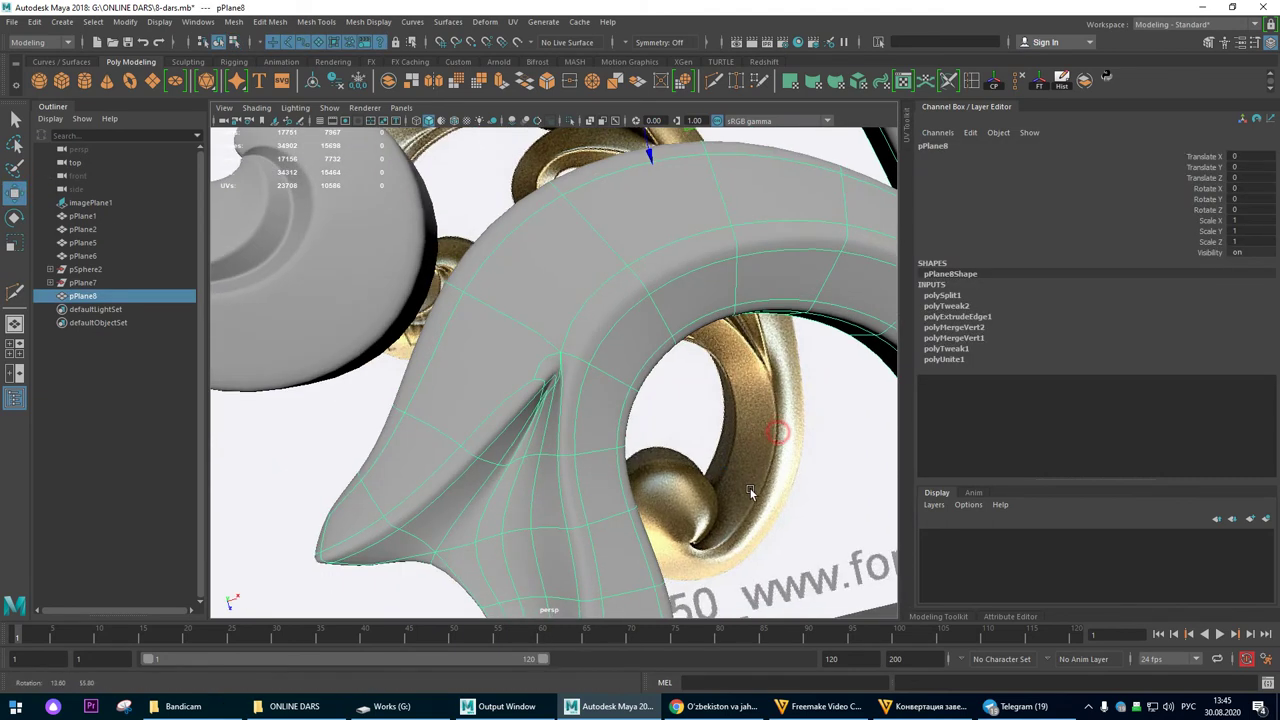
right_click_drag(750, 488, 723, 470, "alt")
left_click(840, 341)
left_click_drag(652, 424, 690, 345, "alt")
right_click_drag(690, 345, 770, 350, "alt")
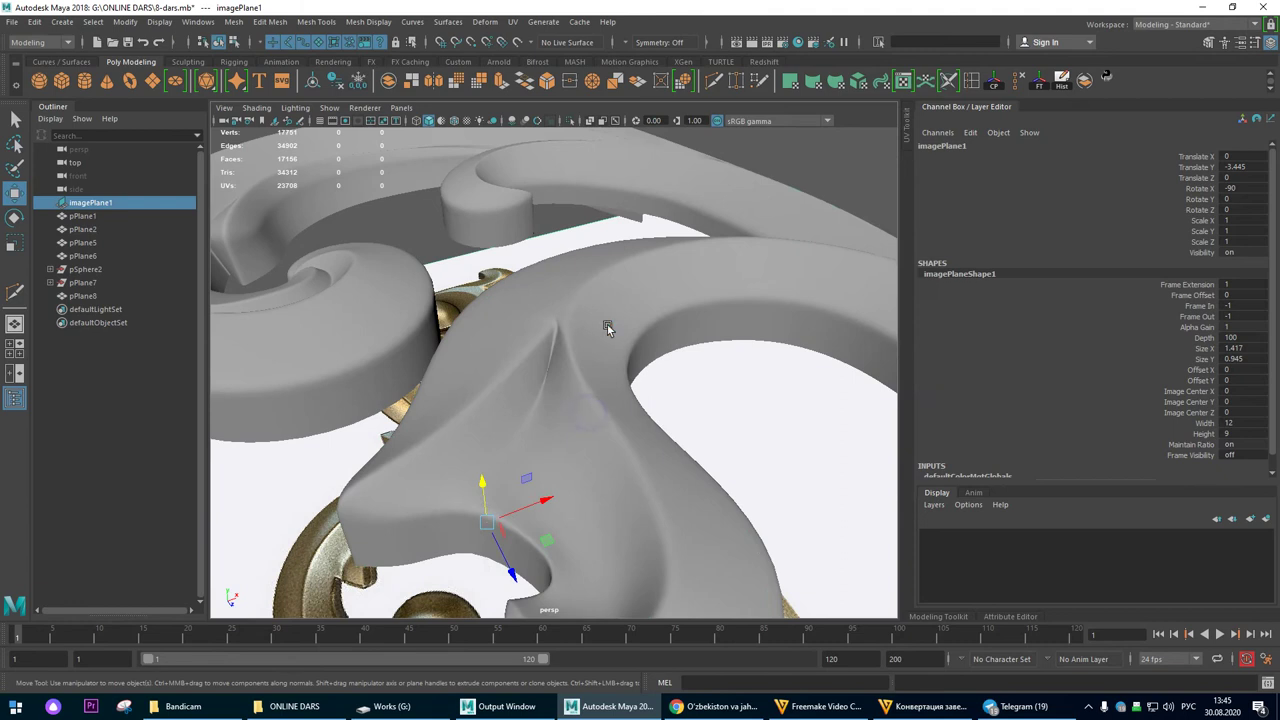
left_click(608, 326)
left_click(1062, 81)
Step: Examine the smoothed leaf and the arched stem from above and from the side against the reference image
right_click_drag(755, 397, 550, 332, "alt")
left_click(880, 274)
left_click_drag(692, 375, 560, 462, "alt")
right_click_drag(560, 462, 644, 502, "alt")
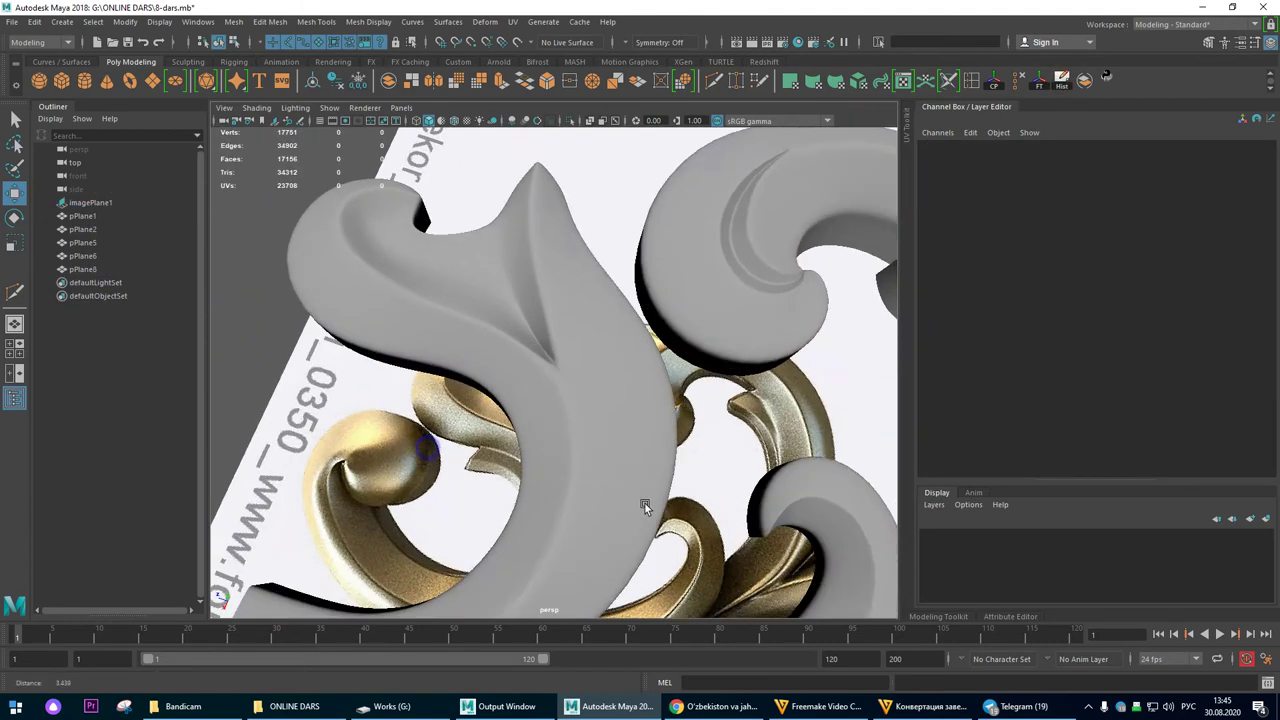
left_click_drag(644, 502, 654, 546, "alt")
right_click_drag(654, 546, 560, 490, "alt")
left_click_drag(560, 490, 540, 525, "alt")
right_click_drag(540, 525, 590, 400, "alt")
Step: Multi-Cut a new line of edges from the leaf's fold tip along the ridge of the arched stem
left_click(592, 395)
key("1")
left_click_drag(593, 397, 625, 338, "alt")
right_click_drag(527, 283, 527, 320, "shift")
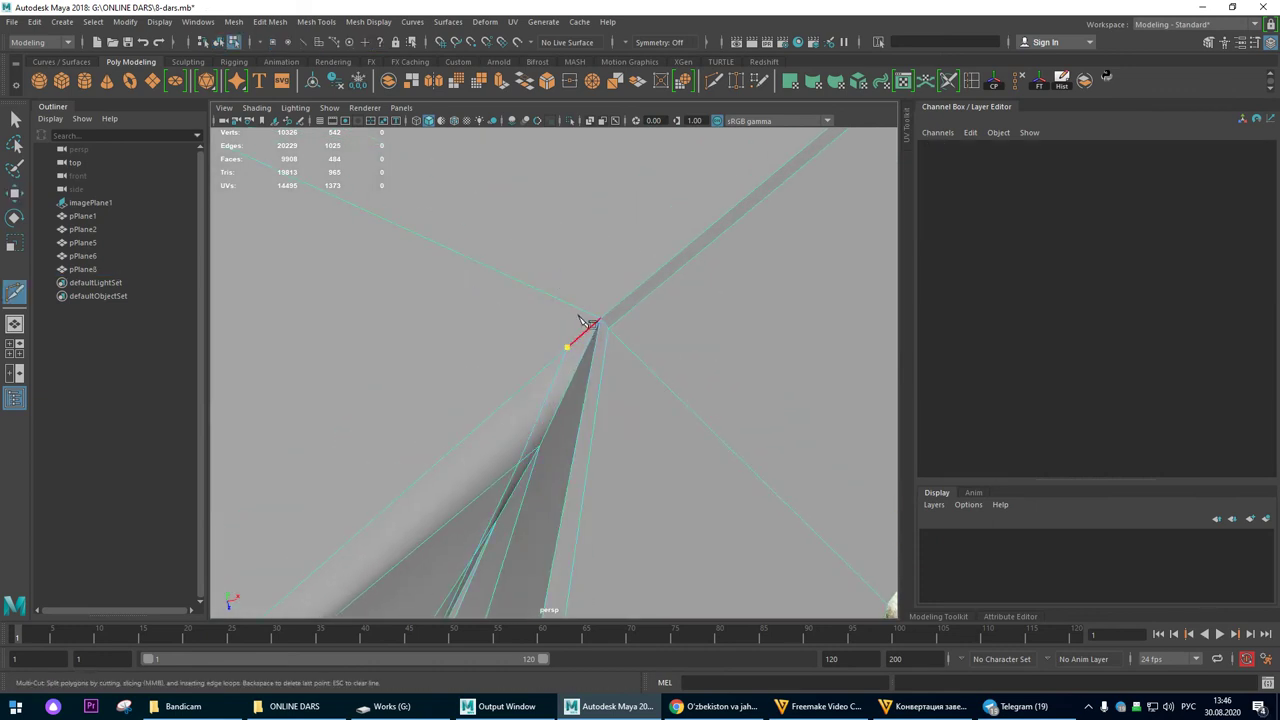
scroll(656, 284, "up", 5)
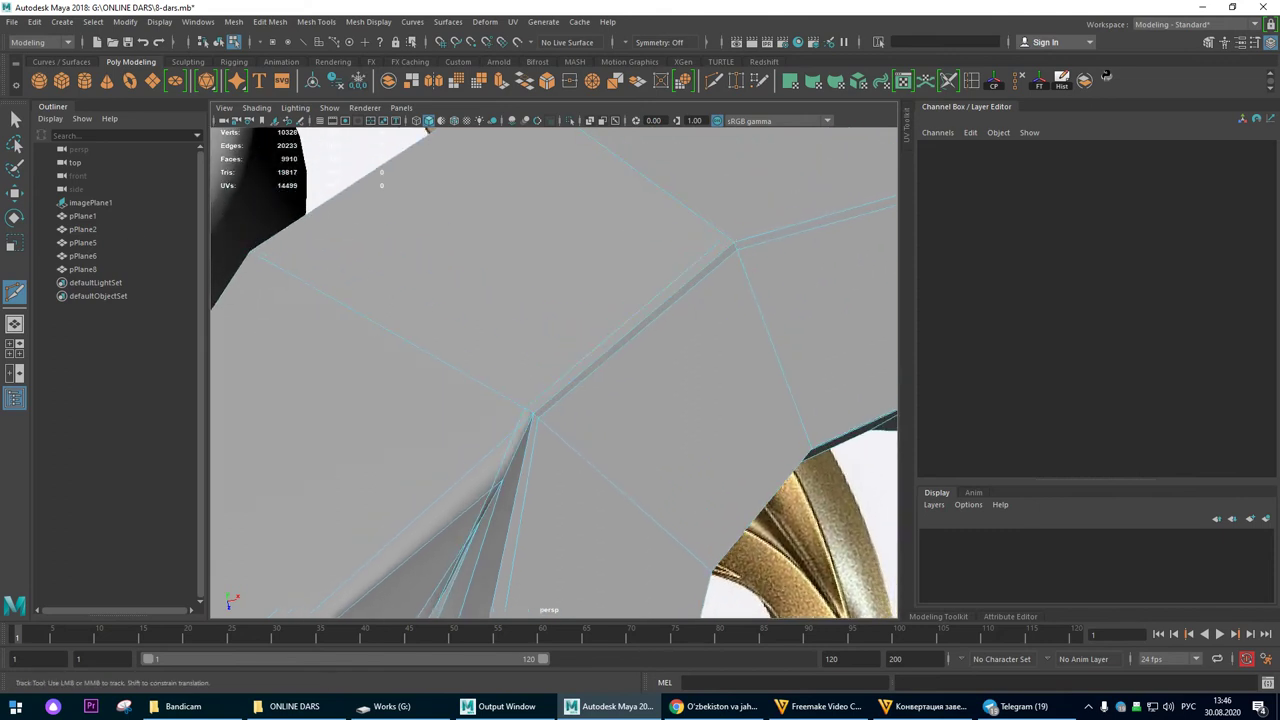
left_click_drag(642, 397, 630, 356, "alt")
right_click_drag(483, 377, 506, 429, "alt")
Step: Merge the two neighbouring vertices beside the leaf's fold tip, reposition the merged vertex and preview the mesh smoothed
right_click_drag(511, 329, 346, 299)
left_click(462, 319)
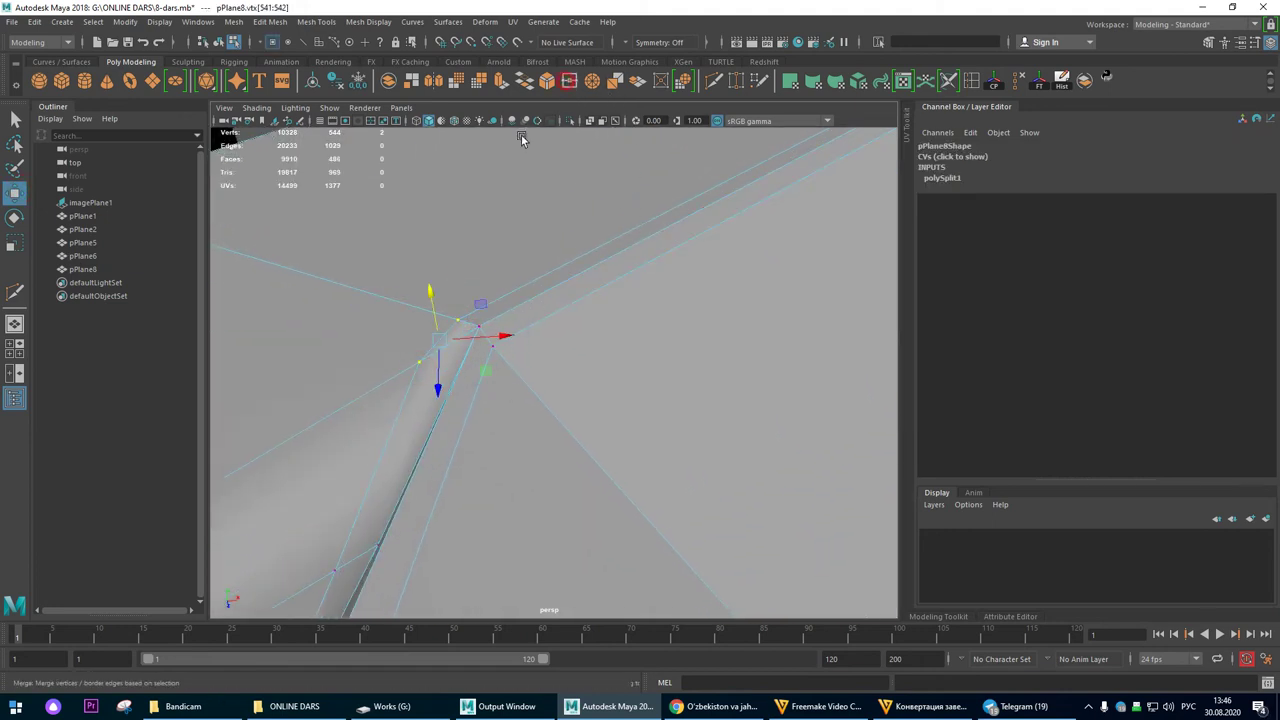
left_click_drag(596, 374, 633, 368, "alt")
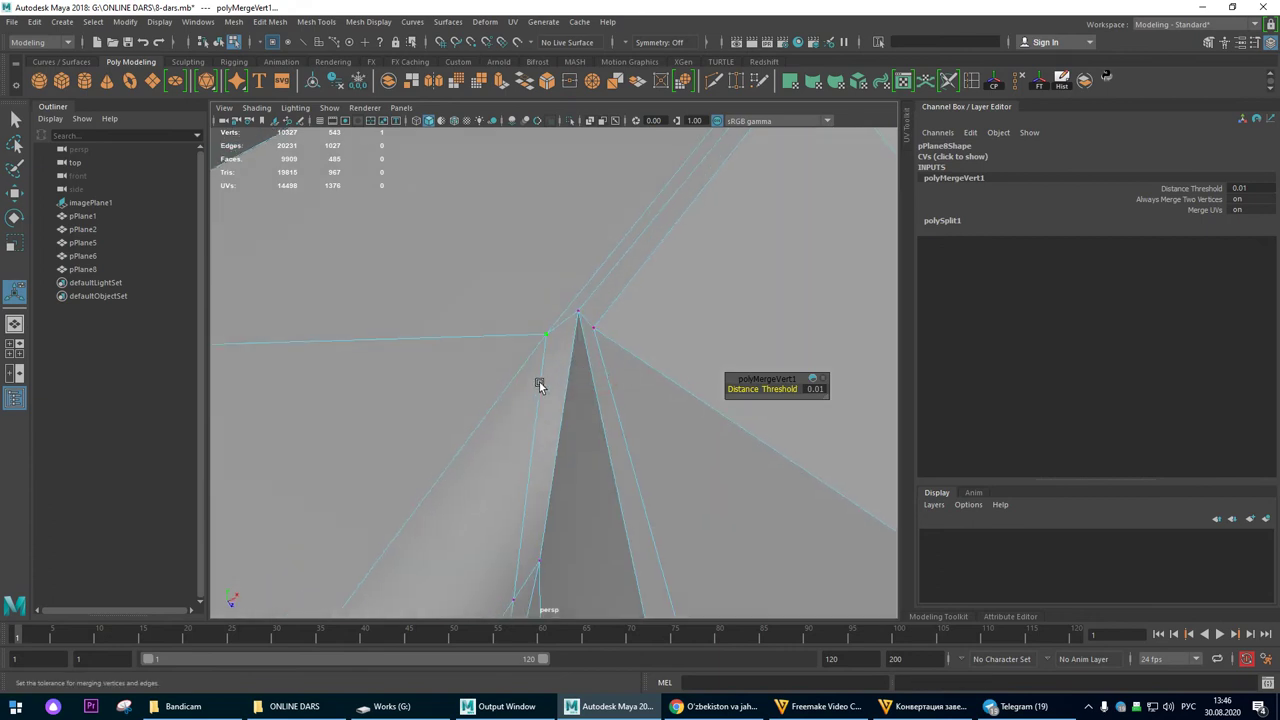
left_click_drag(553, 414, 474, 412, "alt")
left_click(503, 428)
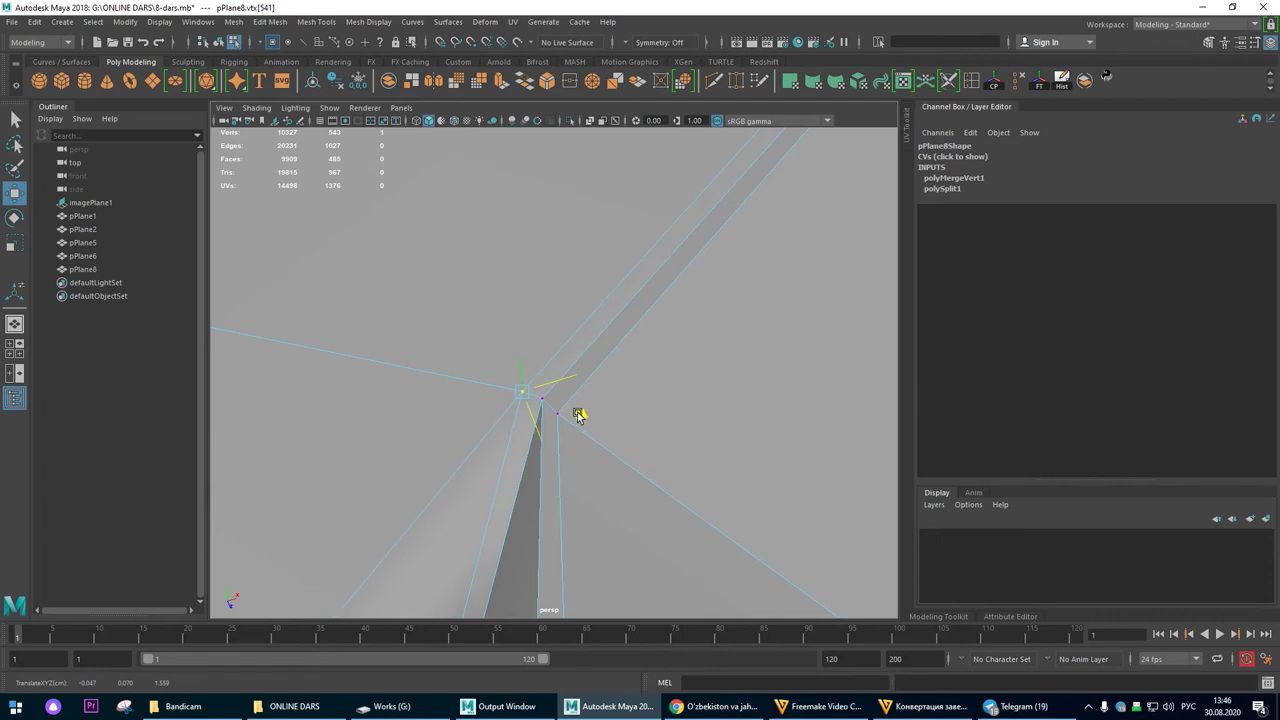
scroll(551, 371, "down", 8)
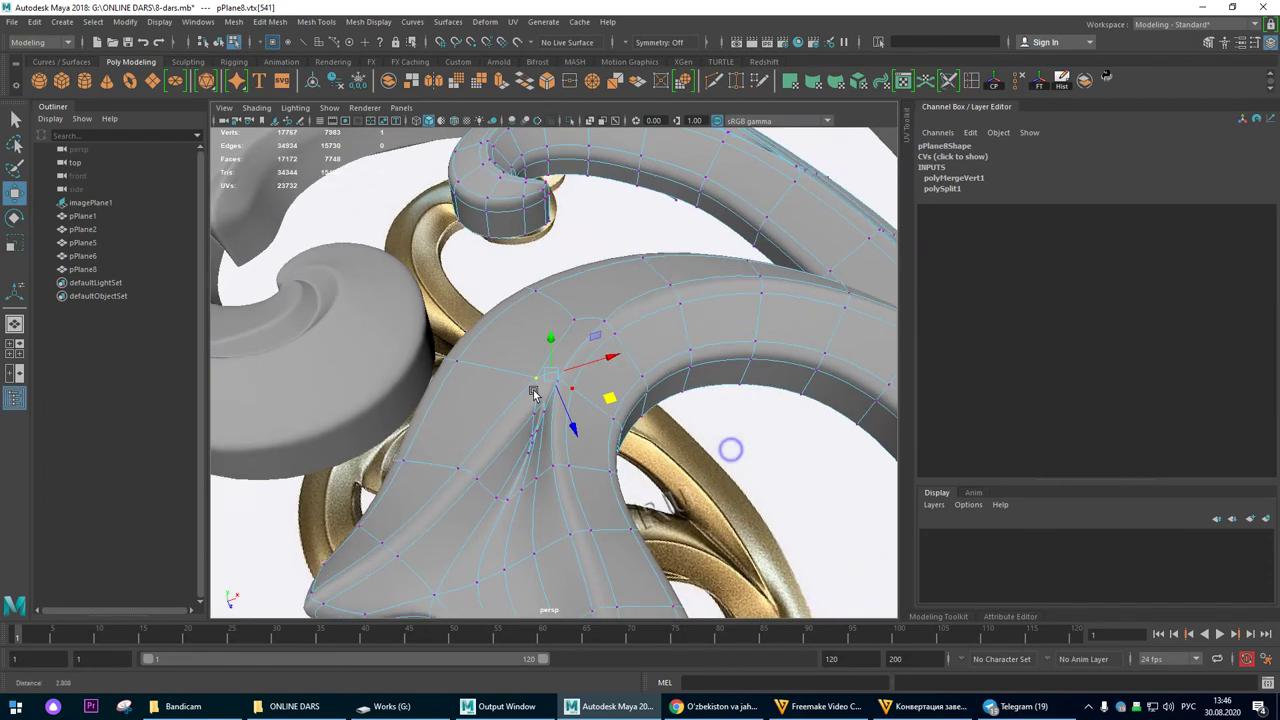
Step: Examine the whole smoothed ornament, the lower leaf and its fold against the reference image from several angles
key("F8")
left_click(803, 424)
left_click_drag(803, 424, 641, 510, "alt")
right_click_drag(641, 510, 350, 488, "alt")
left_click(757, 580)
left_click_drag(571, 443, 555, 384, "alt")
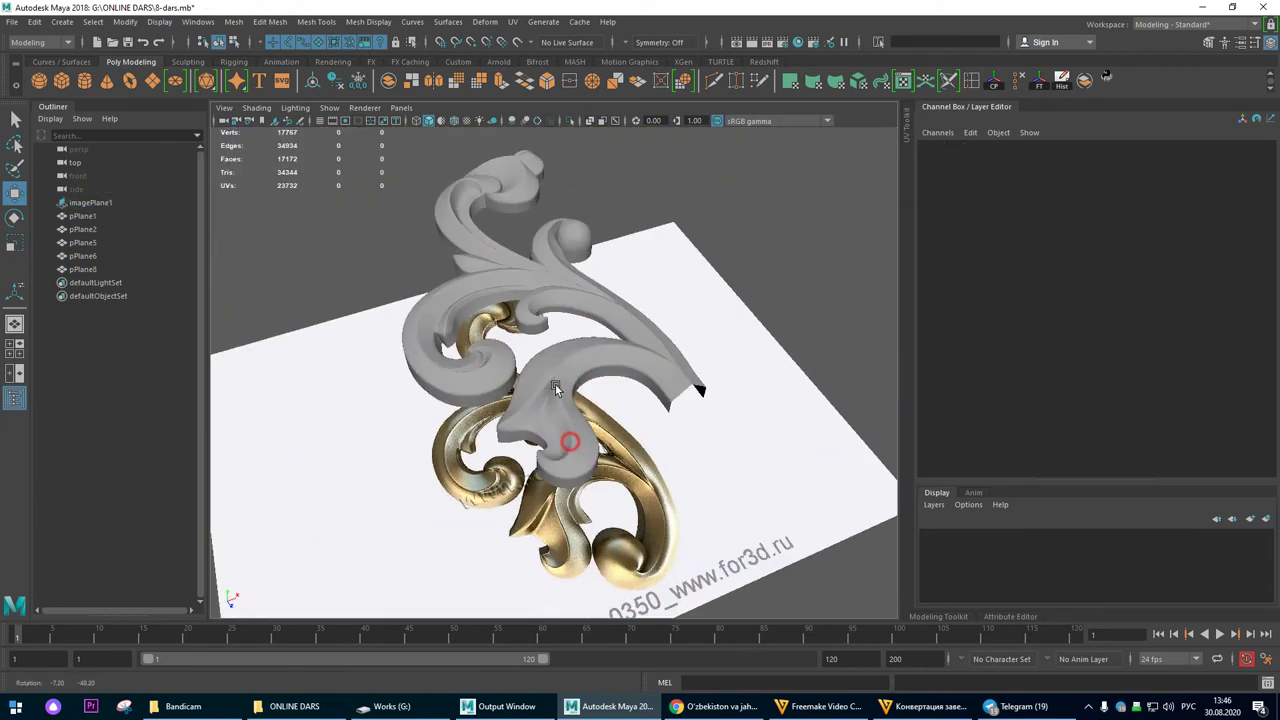
right_click_drag(555, 384, 640, 482, "alt")
left_click_drag(646, 480, 694, 520, "alt")
right_click_drag(694, 520, 357, 443, "alt")
left_click_drag(357, 443, 323, 520, "alt")
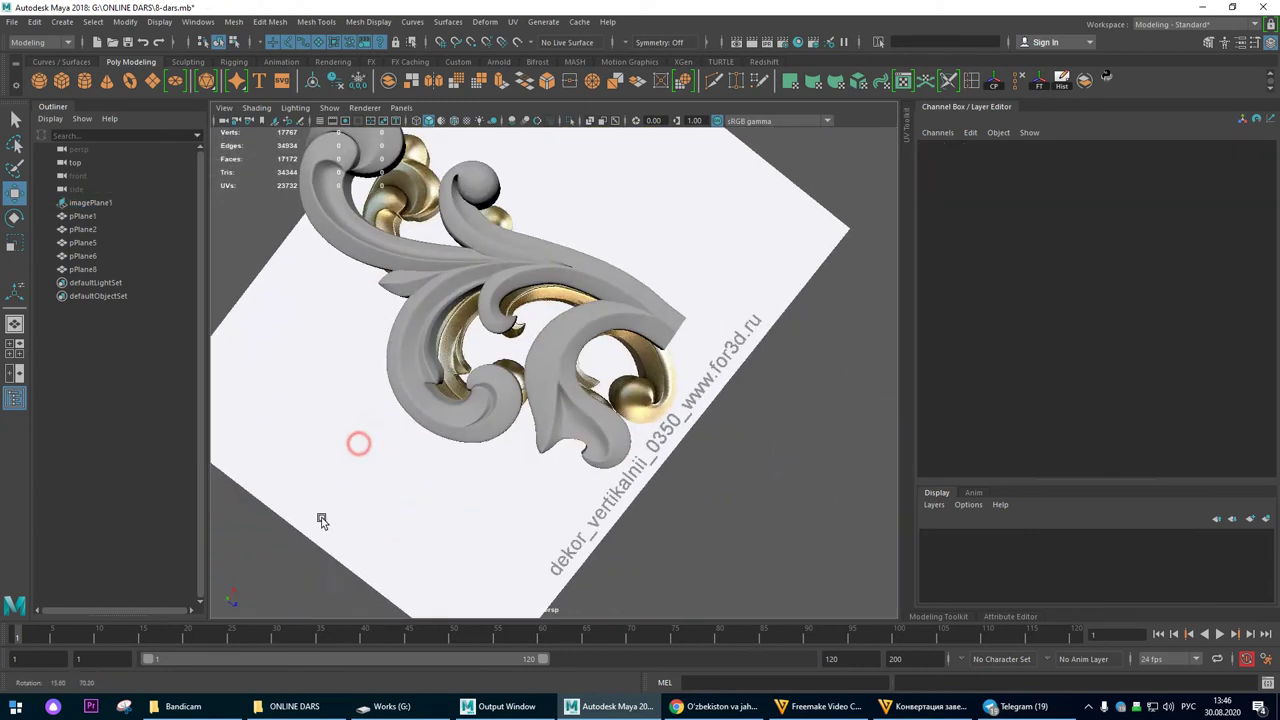
right_click_drag(594, 483, 771, 533, "alt")
right_click_drag(675, 531, 584, 537, "alt")
middle_click_drag(609, 523, 541, 381, "alt")
left_click_drag(541, 381, 583, 304, "alt")
right_click_drag(543, 357, 702, 491, "alt")
left_click_drag(702, 489, 344, 418, "alt")
right_click_drag(344, 418, 671, 505, "alt")
left_click_drag(671, 505, 580, 405, "alt")
right_click_drag(580, 405, 446, 502, "alt")
left_click_drag(446, 503, 546, 350, "alt")
Step: Adjust the height of the upper rim edges around the narrow notch at the leaf's curl and preview the mesh smoothed
left_click(546, 350)
key("1")
left_click_drag(620, 332, 780, 294, "alt")
right_click_drag(651, 297, 637, 305)
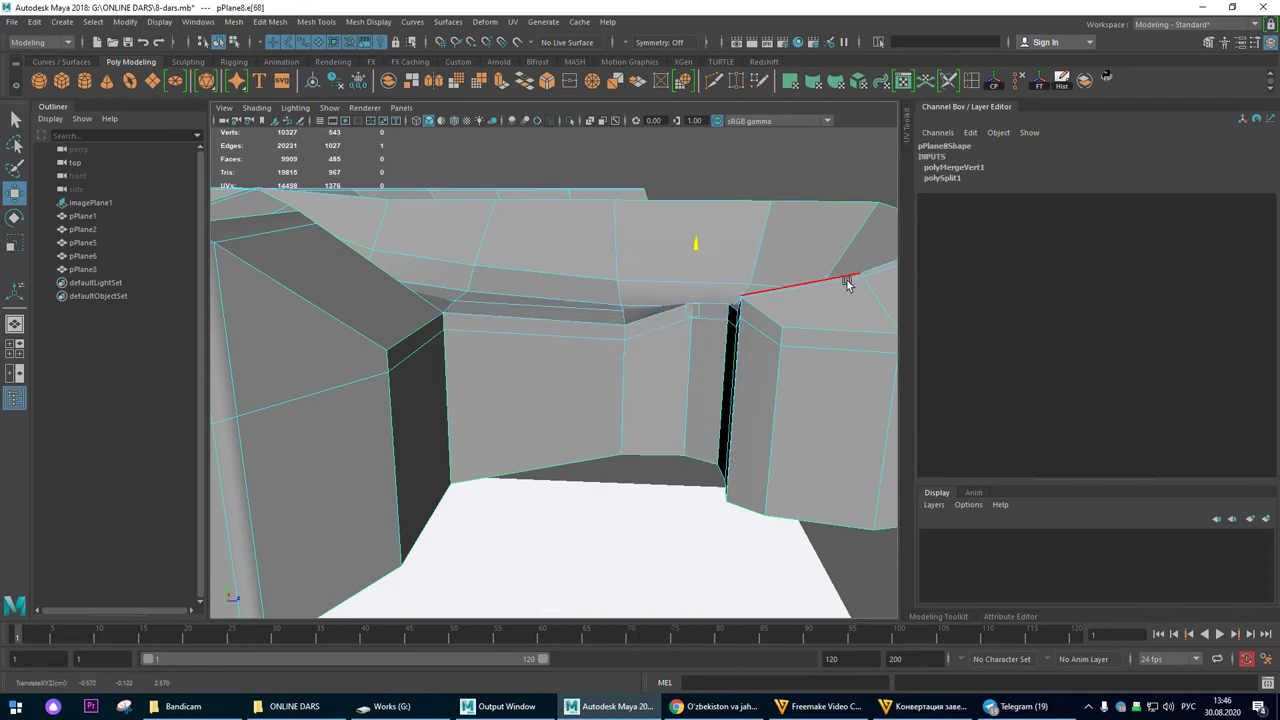
left_click_drag(848, 289, 651, 316, "alt")
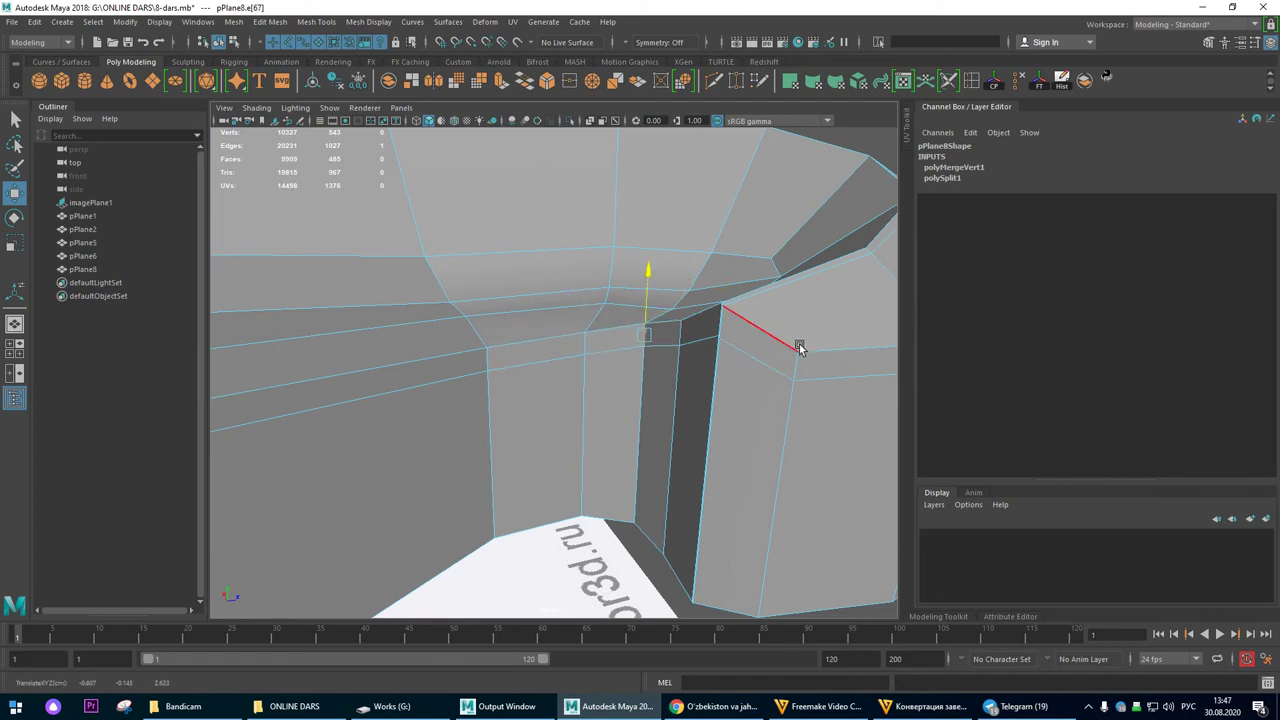
right_click_drag(596, 367, 522, 298, "alt")
key("3")
Step: Examine the smoothed leaf's curl, notch and side walls from several angles and distances
left_click(740, 225)
left_click_drag(643, 411, 610, 485, "alt")
right_click_drag(550, 455, 352, 388, "alt")
left_click_drag(349, 374, 80, 340, "alt")
right_click_drag(583, 397, 400, 315, "alt")
left_click_drag(363, 306, 370, 356, "alt")
right_click_drag(403, 371, 812, 450, "alt")
left_click_drag(818, 403, 897, 374, "alt")
right_click_drag(885, 376, 450, 355, "alt")
left_click_drag(443, 351, 750, 341, "alt")
left_click_drag(749, 346, 503, 368, "alt")
Step: Inspect the leaf's unsmoothed edge flow from the fold tip down the deep crease to the front rim
left_click(503, 368)
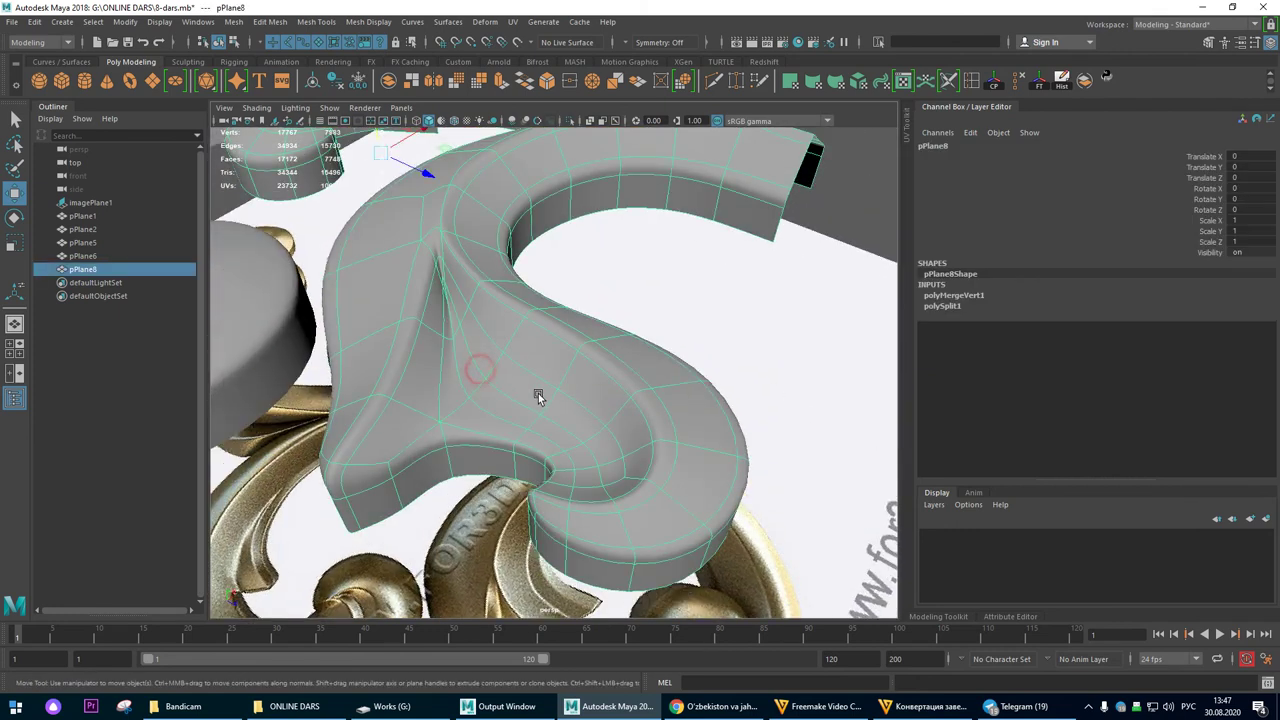
key("1")
left_click_drag(498, 318, 463, 397, "alt")
right_click_drag(463, 397, 566, 421, "alt")
left_click_drag(566, 421, 628, 336, "alt")
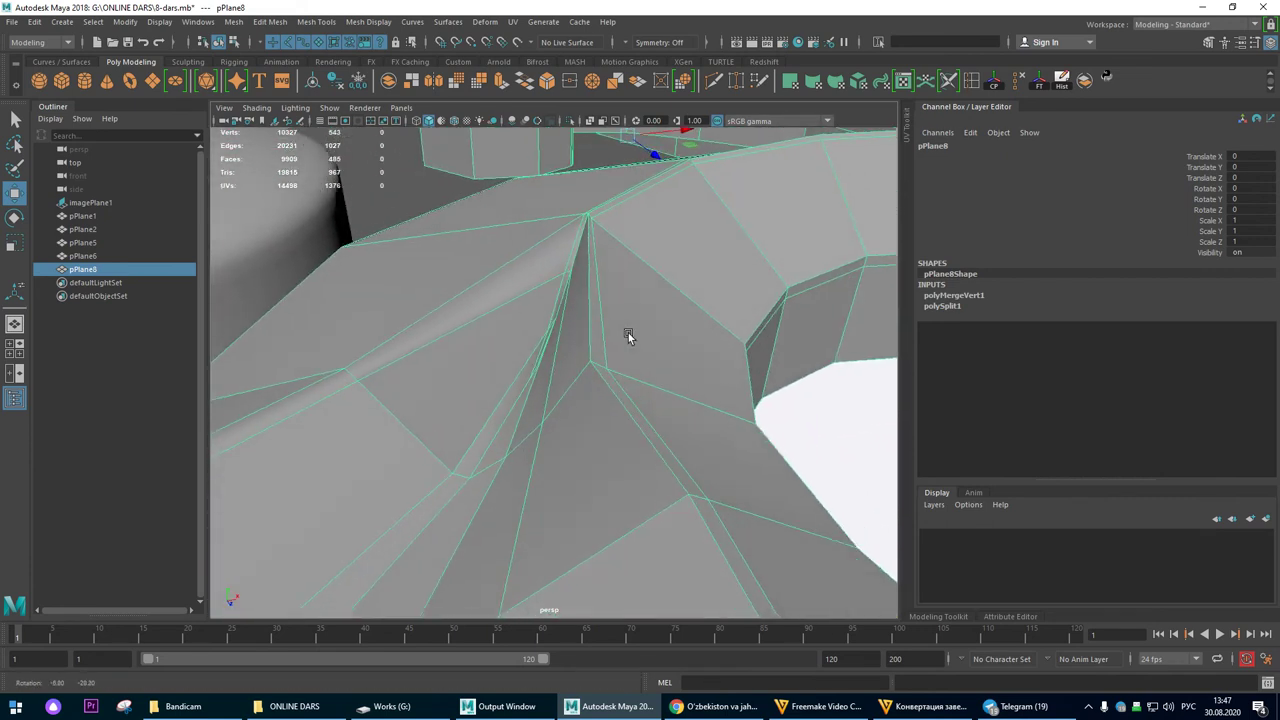
middle_click_drag(550, 368, 571, 323, "alt")
left_click_drag(571, 323, 571, 358, "alt")
left_click(548, 372)
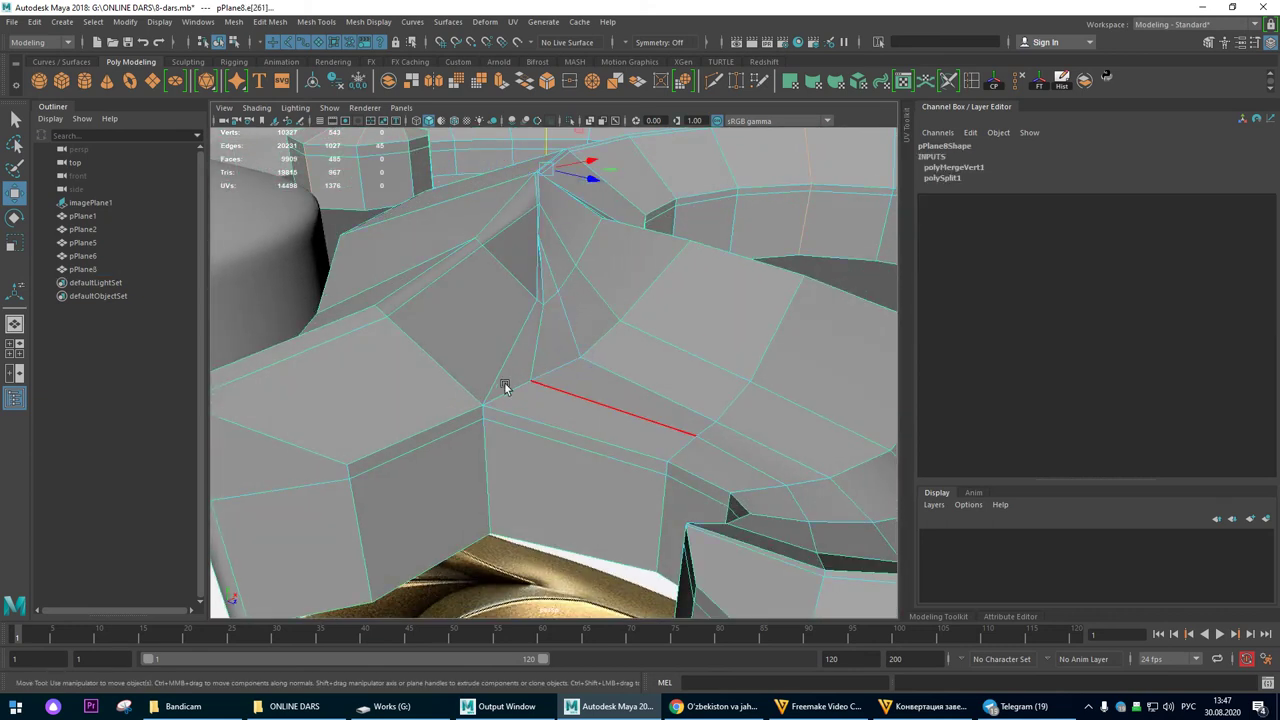
left_click_drag(505, 388, 487, 395, "alt")
key("F8")
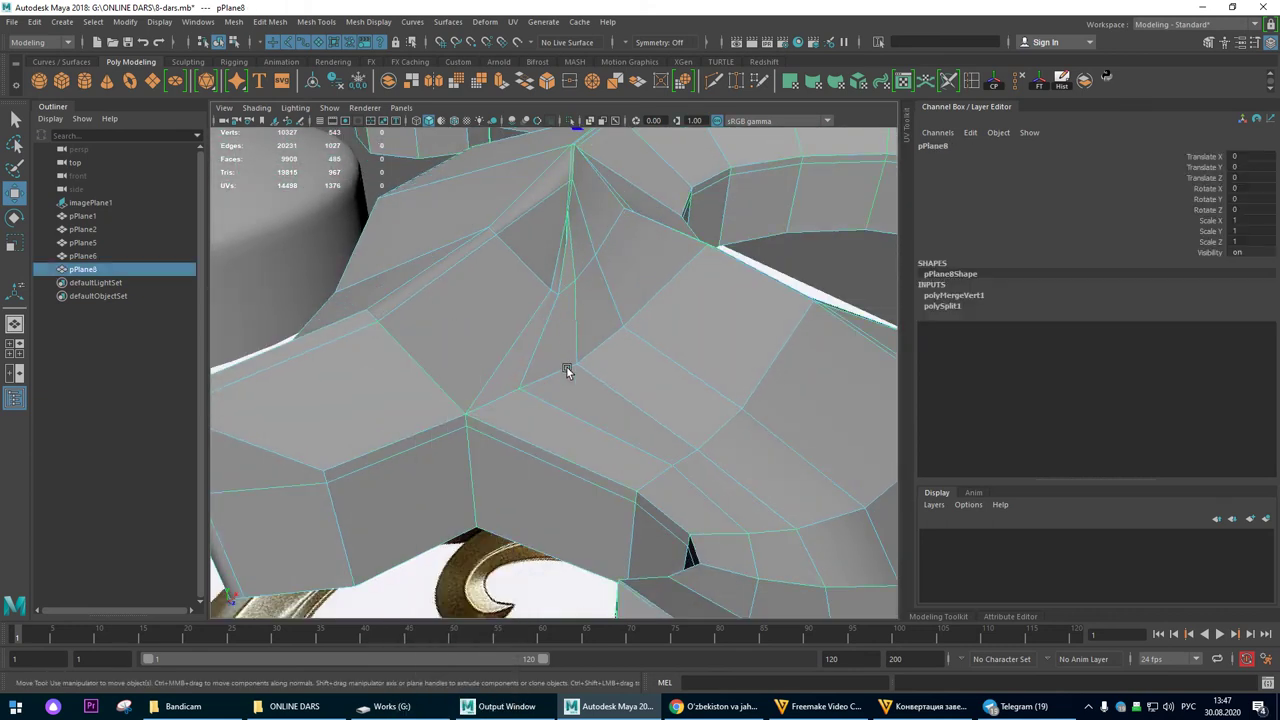
Step: Multi-Cut a new line of edges up the leaf's front side wall, over the rim corner and along the deep crease
right_click_drag(465, 373, 394, 373, "shift")
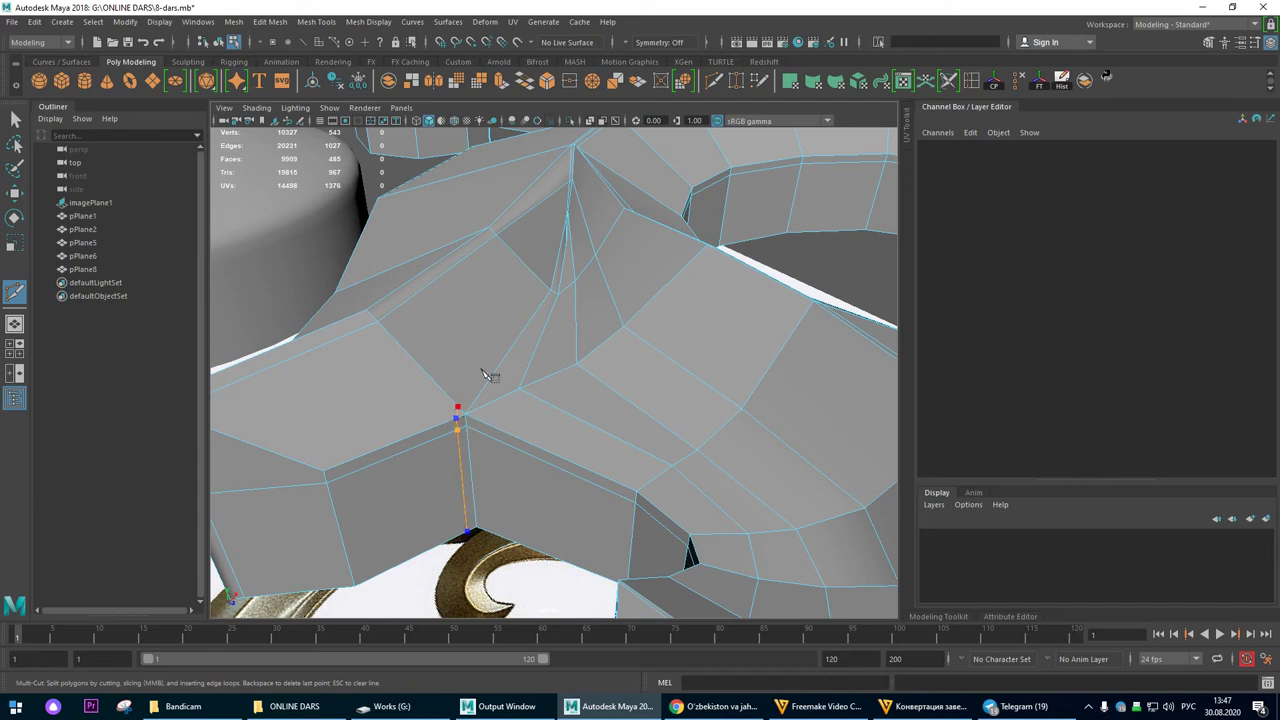
left_click_drag(562, 314, 494, 463, "alt")
right_click_drag(414, 417, 592, 552, "alt")
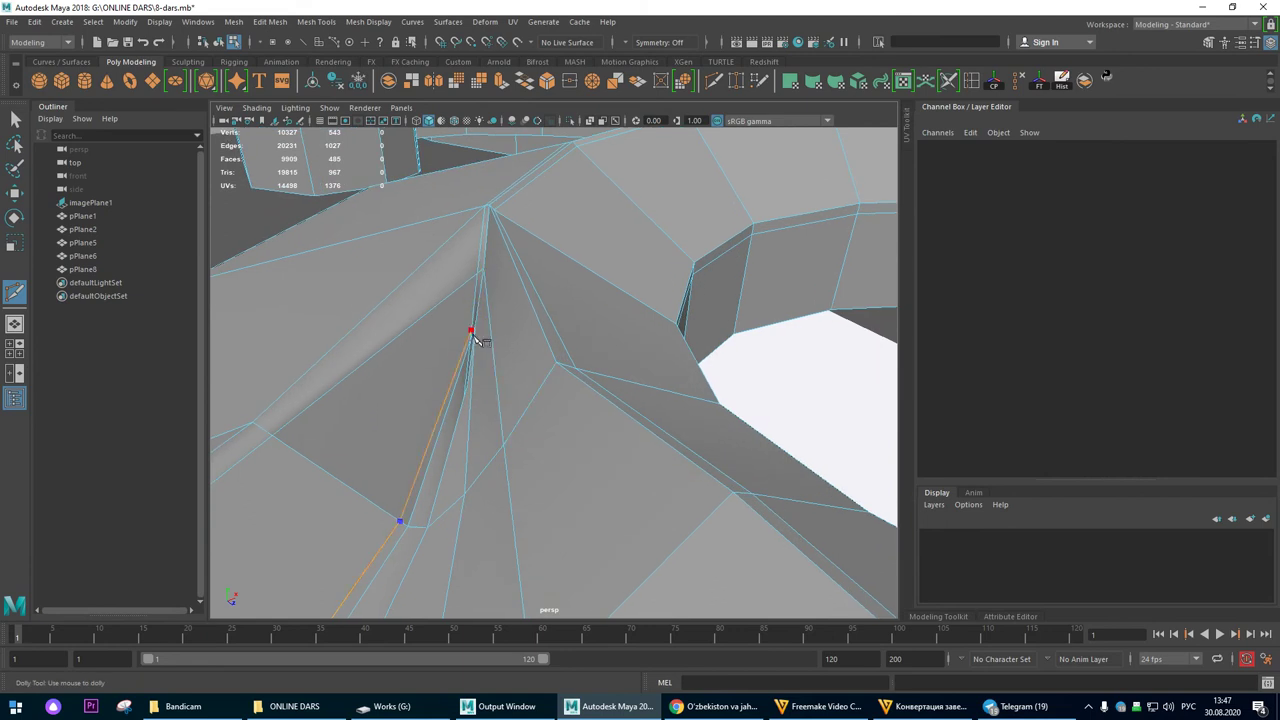
right_click_drag(490, 485, 345, 462, "alt")
right_click_drag(600, 400, 869, 431, "alt")
left_click_drag(869, 431, 609, 457, "alt")
right_click_drag(425, 366, 622, 478, "alt")
key("w")
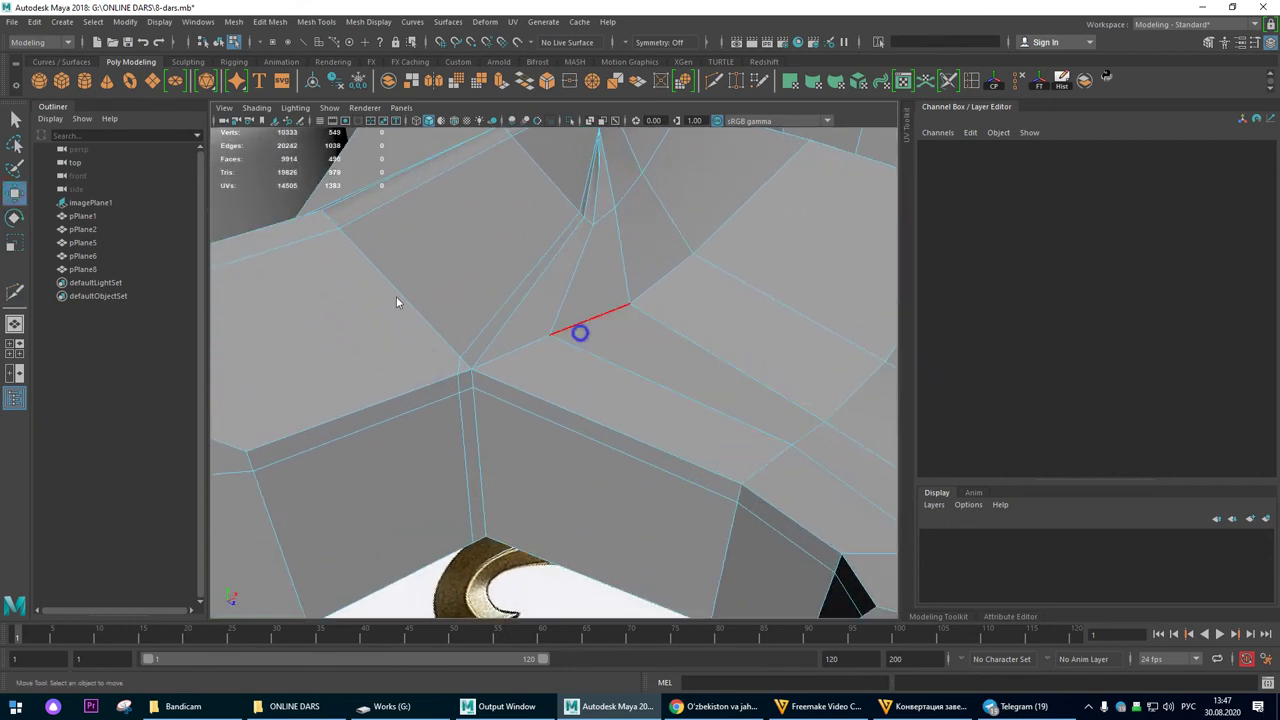
Step: Merge the two close vertices at the leaf's front rim corner and preview the ornament smoothed
left_click(458, 354)
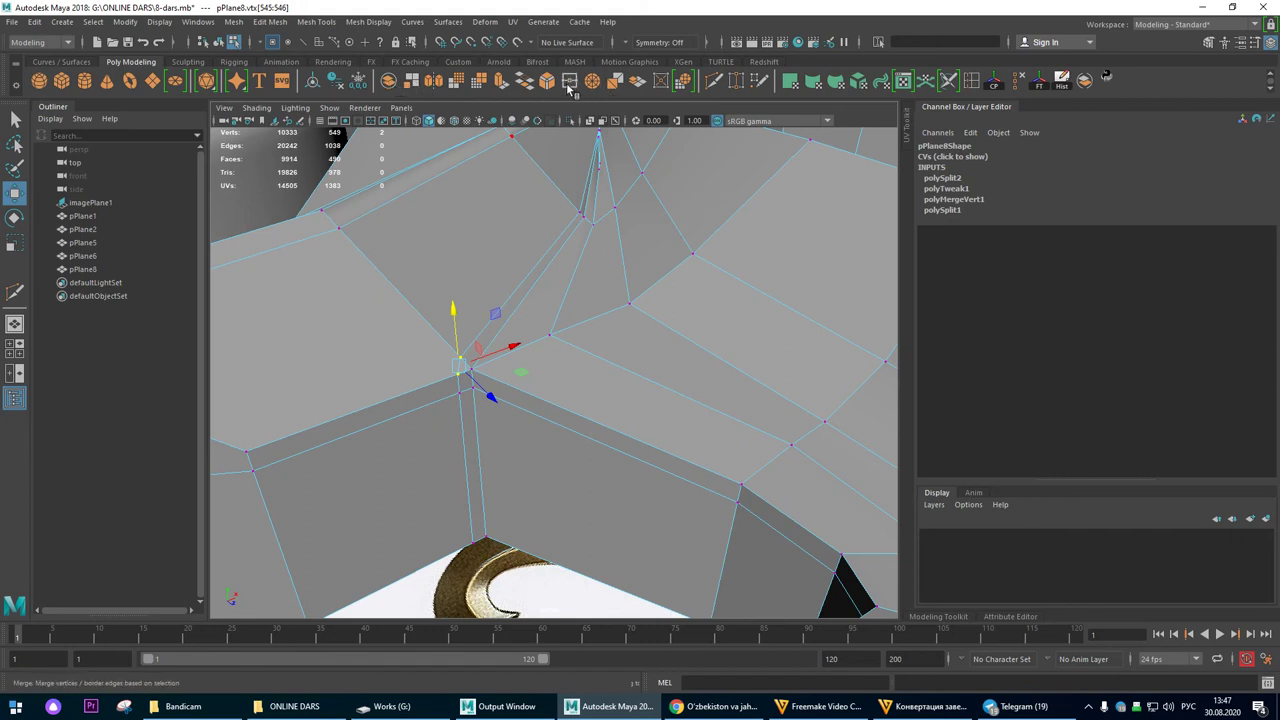
key("g")
key("3")
right_click_drag(420, 340, 486, 317)
right_click_drag(554, 423, 270, 345, "alt")
left_click_drag(426, 401, 508, 462, "alt")
left_click(728, 470)
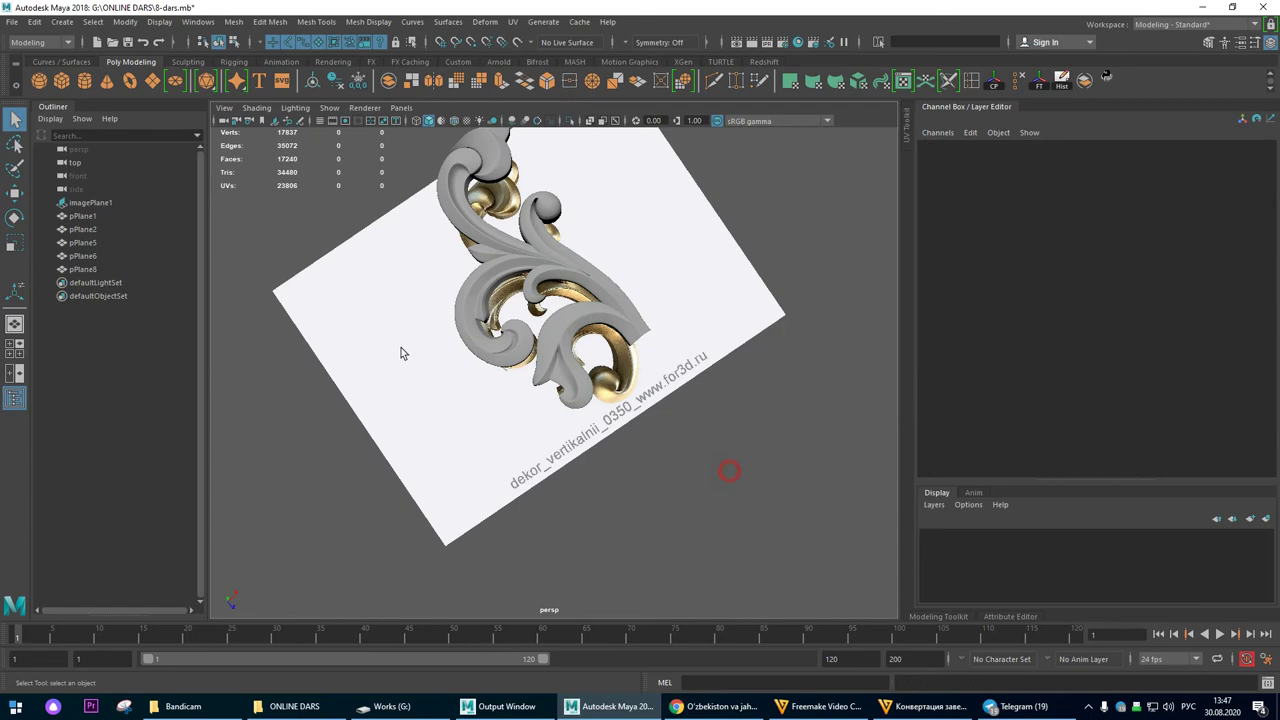
right_click_drag(403, 351, 737, 470, "alt")
left_click_drag(663, 434, 563, 334, "alt")
Step: Move the merged vertex at the front rim corner closer to the crease line in the unsmoothed mesh
left_click(578, 347)
key("1")
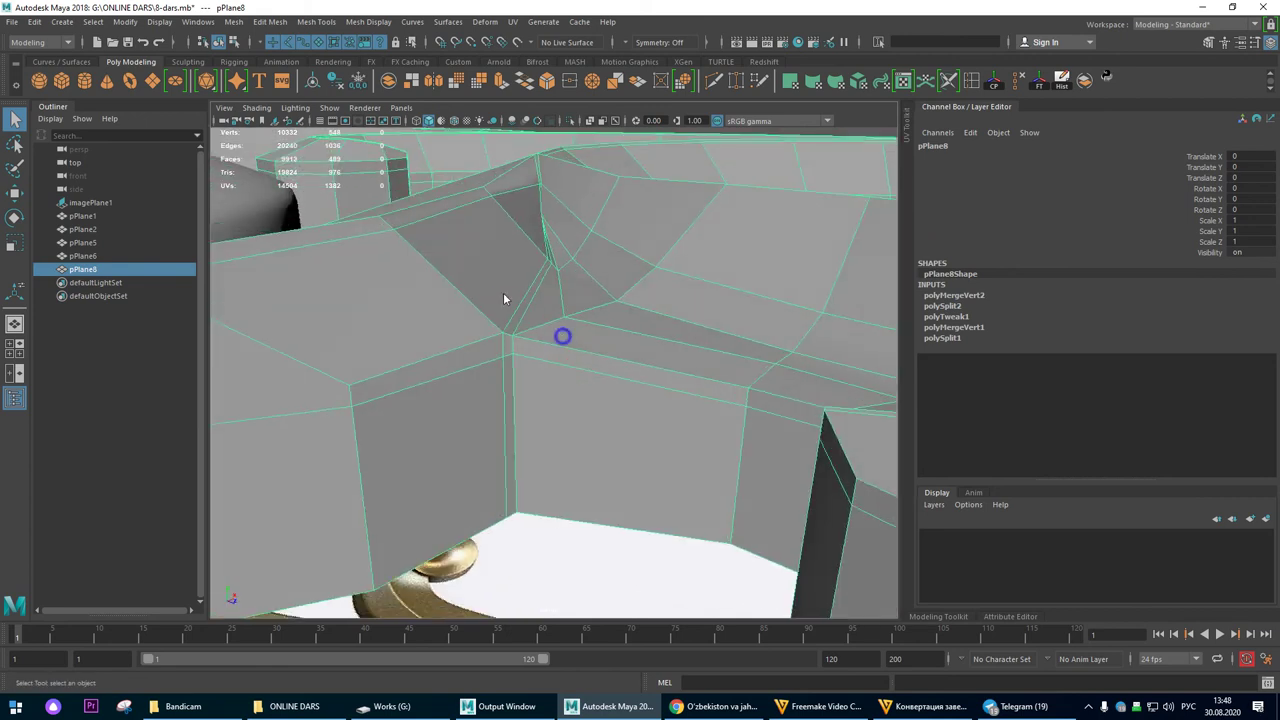
right_click_drag(563, 334, 514, 336)
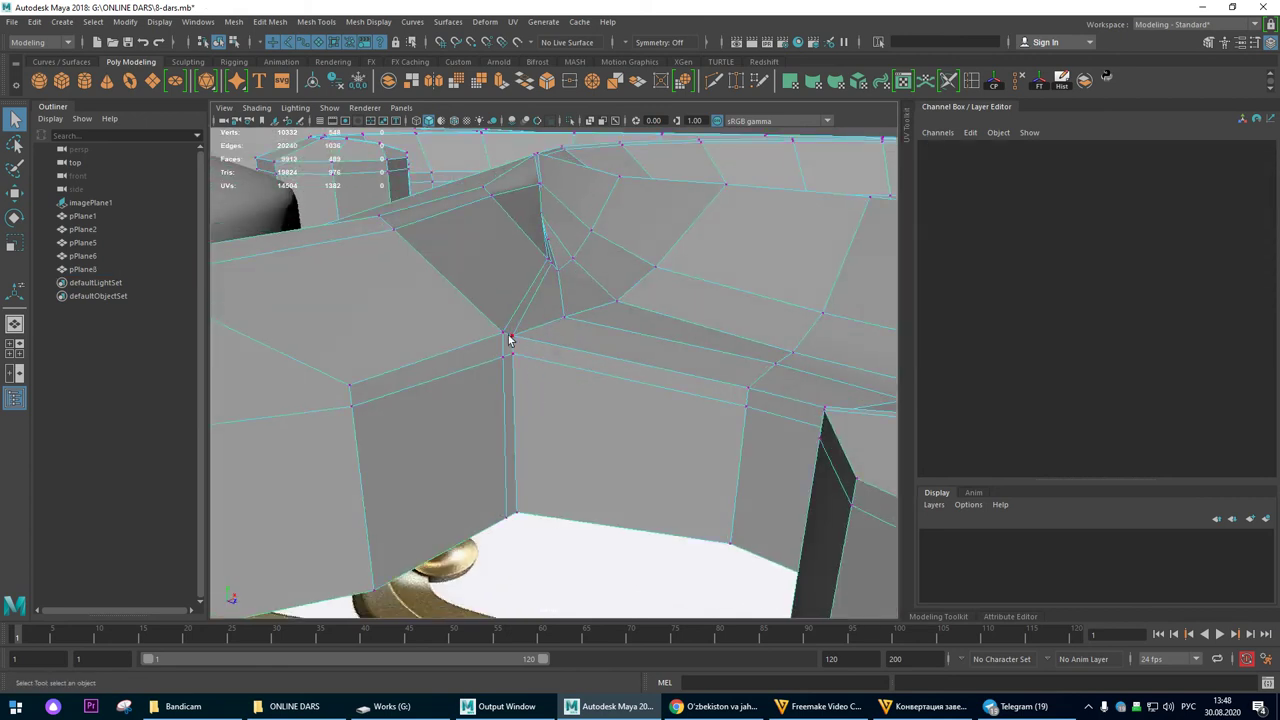
left_click(507, 337)
left_click_drag(353, 289, 349, 297, "alt")
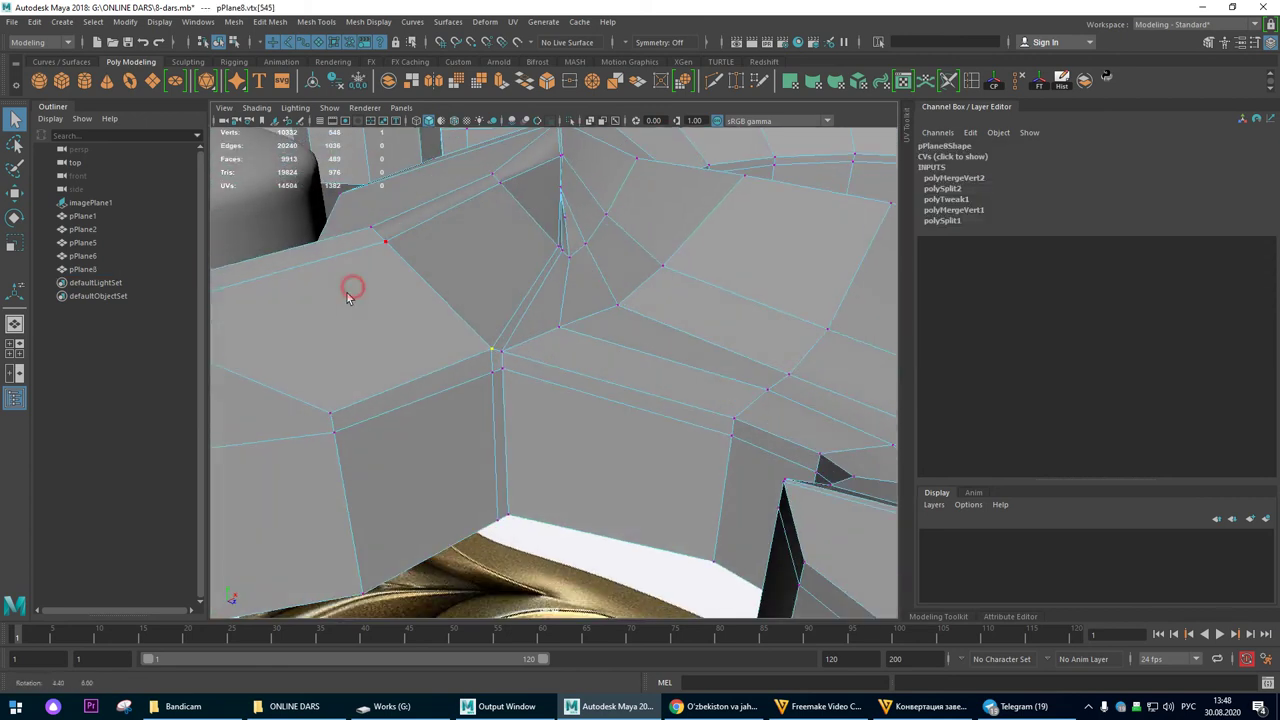
left_click(15, 193)
right_click_drag(543, 306, 643, 423, "alt")
left_click_drag(402, 313, 419, 318)
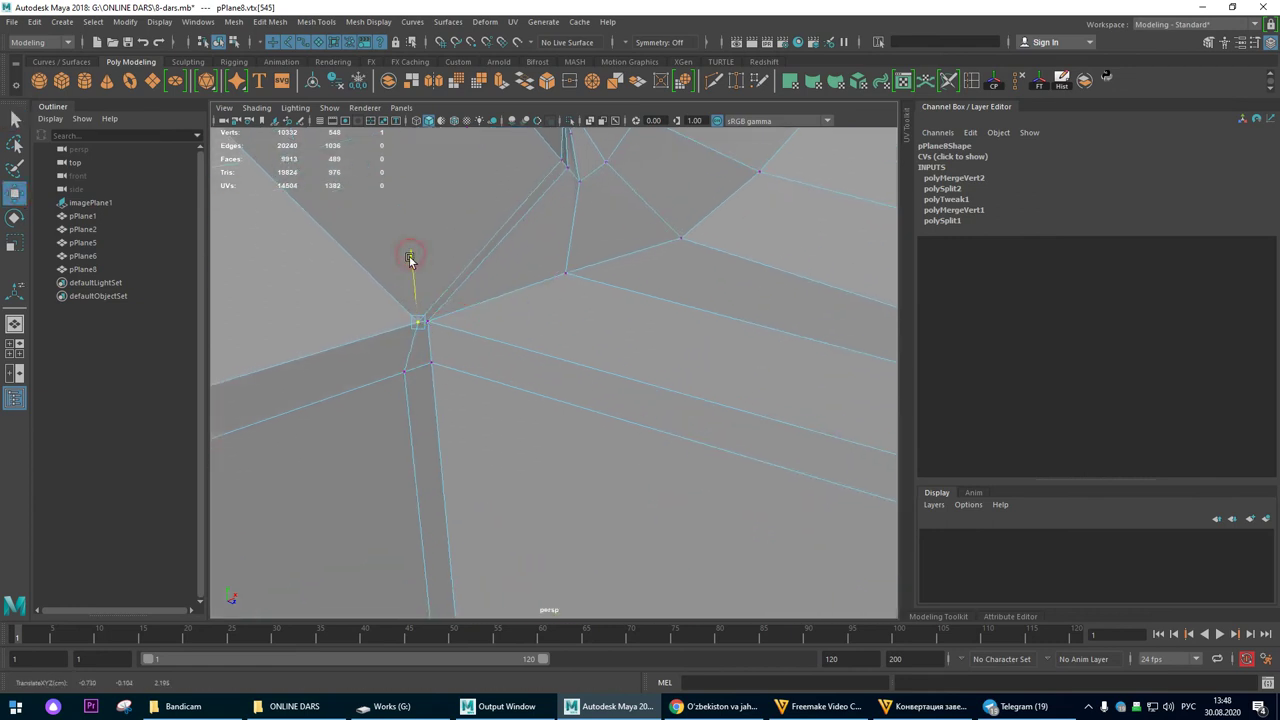
Step: Reposition the new side-wall vertices below the rim corner so they sit close to the neighbouring corner edge
left_click(403, 372)
left_click_drag(409, 428, 355, 488, "alt")
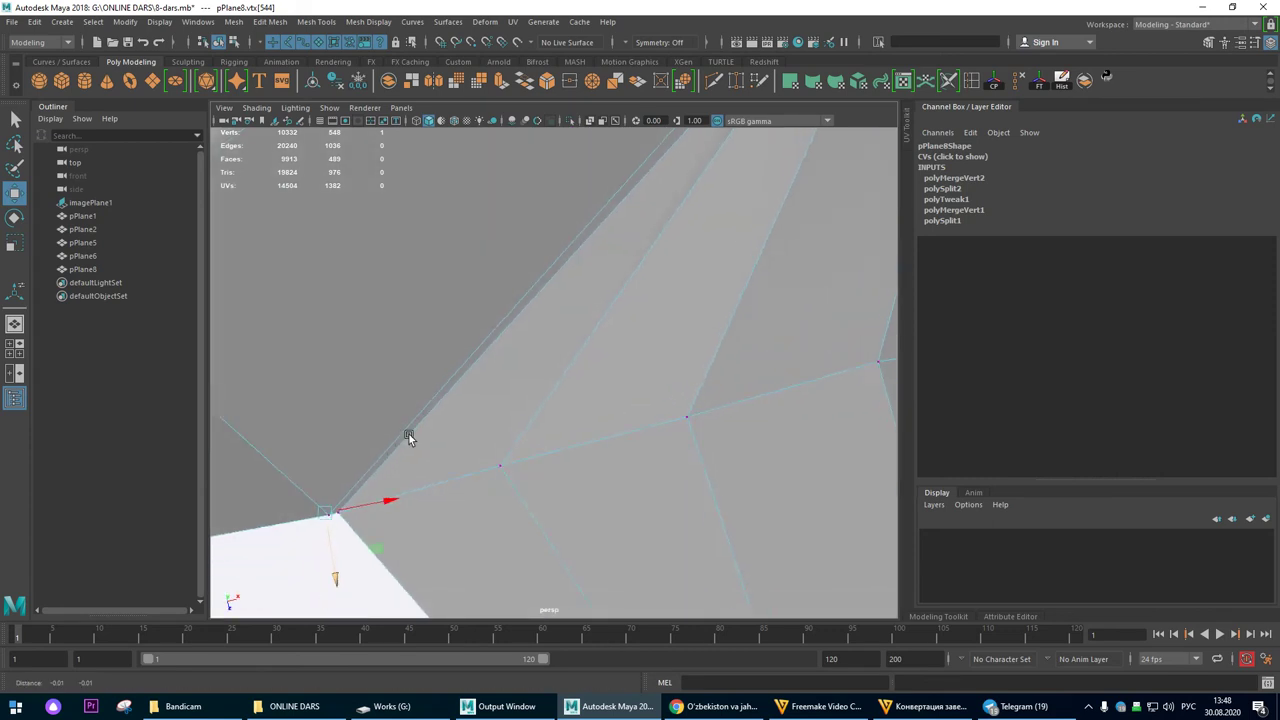
middle_click_drag(409, 434, 485, 355, "alt")
right_click_drag(419, 428, 450, 408, "alt")
left_click_drag(450, 408, 424, 444, "alt")
left_click(398, 399)
left_click_drag(489, 365, 530, 348, "alt")
left_click_drag(438, 418, 530, 450, "alt")
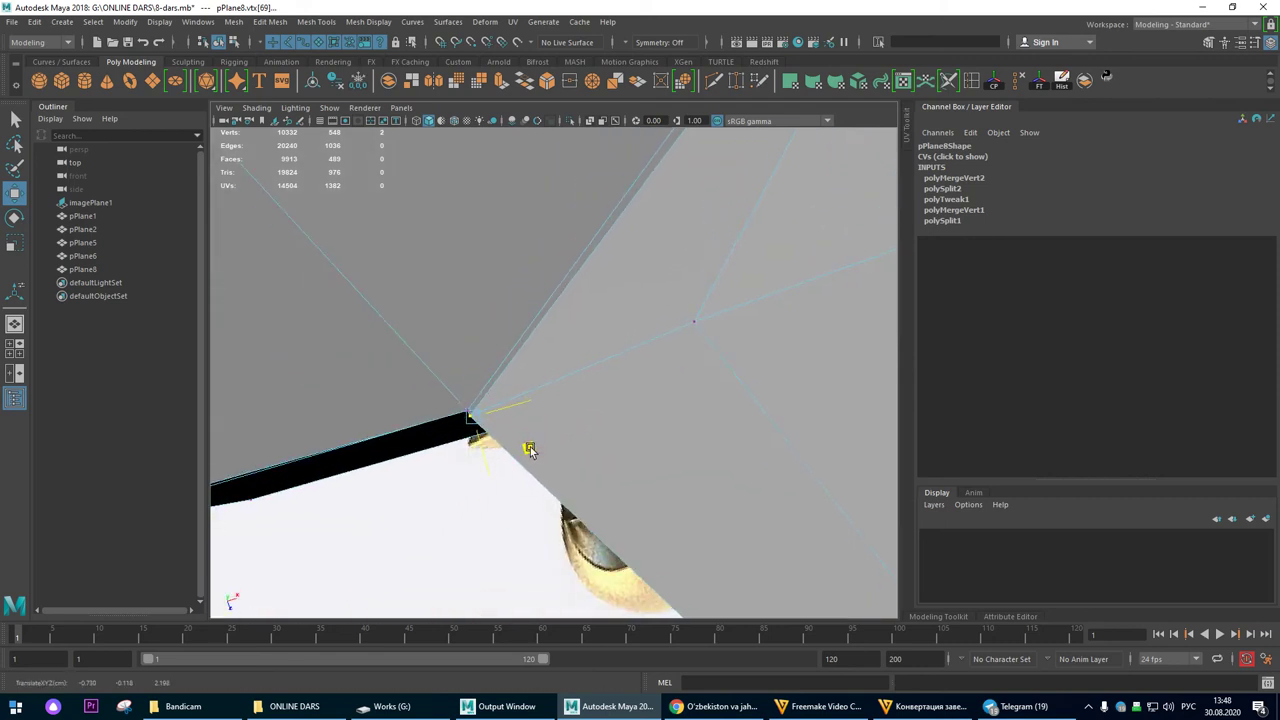
right_click_drag(531, 430, 503, 334, "alt")
Step: Preview the mesh smoothed and examine the leaf's front corner and overall shape
right_click_drag(477, 292, 246, 326)
left_click_drag(732, 361, 797, 345, "alt")
left_click(875, 349)
left_click(626, 323)
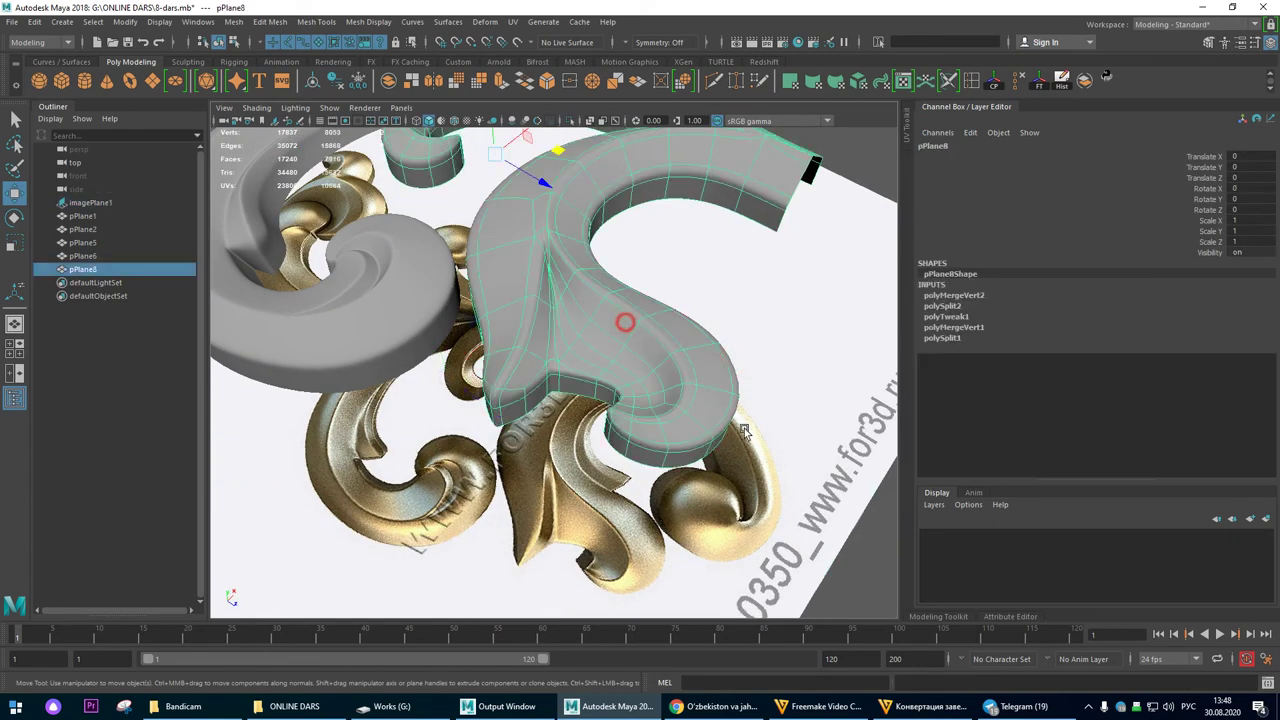
right_click_drag(626, 323, 400, 345, "alt")
left_click(789, 251)
left_click_drag(592, 292, 652, 362, "alt")
Step: Examine the smoothed join between the arched stem and the main stem near their open lower end
left_click(644, 345)
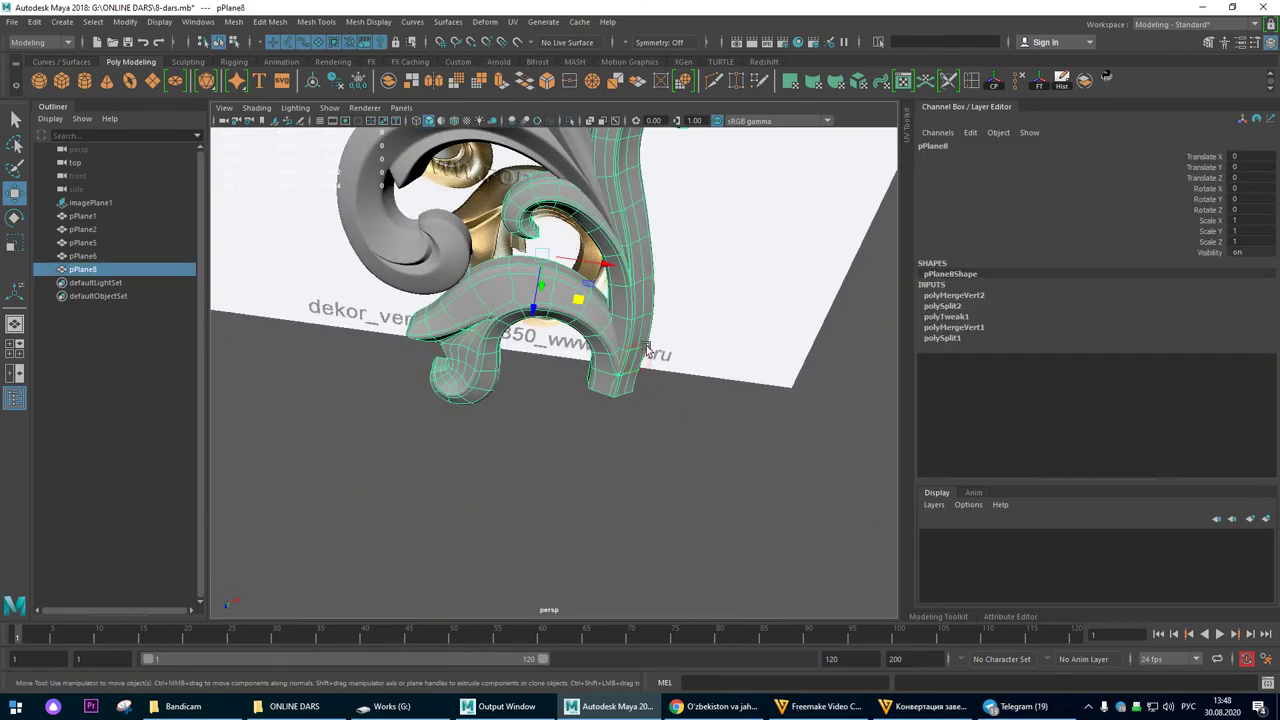
right_click_drag(534, 300, 900, 431, "alt")
left_click_drag(799, 391, 867, 436, "alt")
right_click_drag(867, 436, 571, 366, "alt")
left_click_drag(571, 366, 709, 291, "alt")
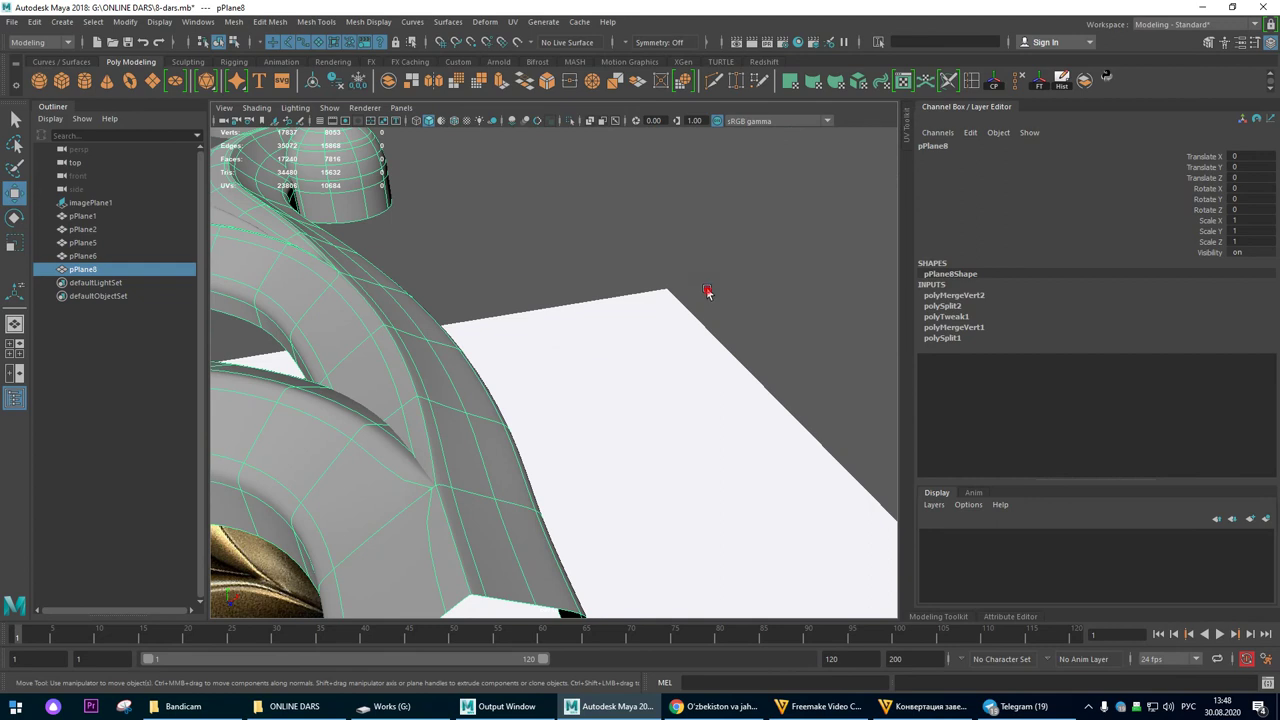
left_click(709, 291)
right_click_drag(734, 440, 465, 379, "alt")
left_click_drag(471, 400, 560, 423, "alt")
right_click_drag(560, 423, 448, 392, "alt")
left_click_drag(448, 392, 492, 340, "alt")
left_click(514, 401)
left_click_drag(514, 401, 620, 313, "alt")
Step: Display the mesh unsmoothed and inspect the edges and vertices around the stem join near the open end
left_click_drag(467, 307, 521, 328, "alt")
key("1")
key("F10")
left_click(539, 330)
left_click(452, 307)
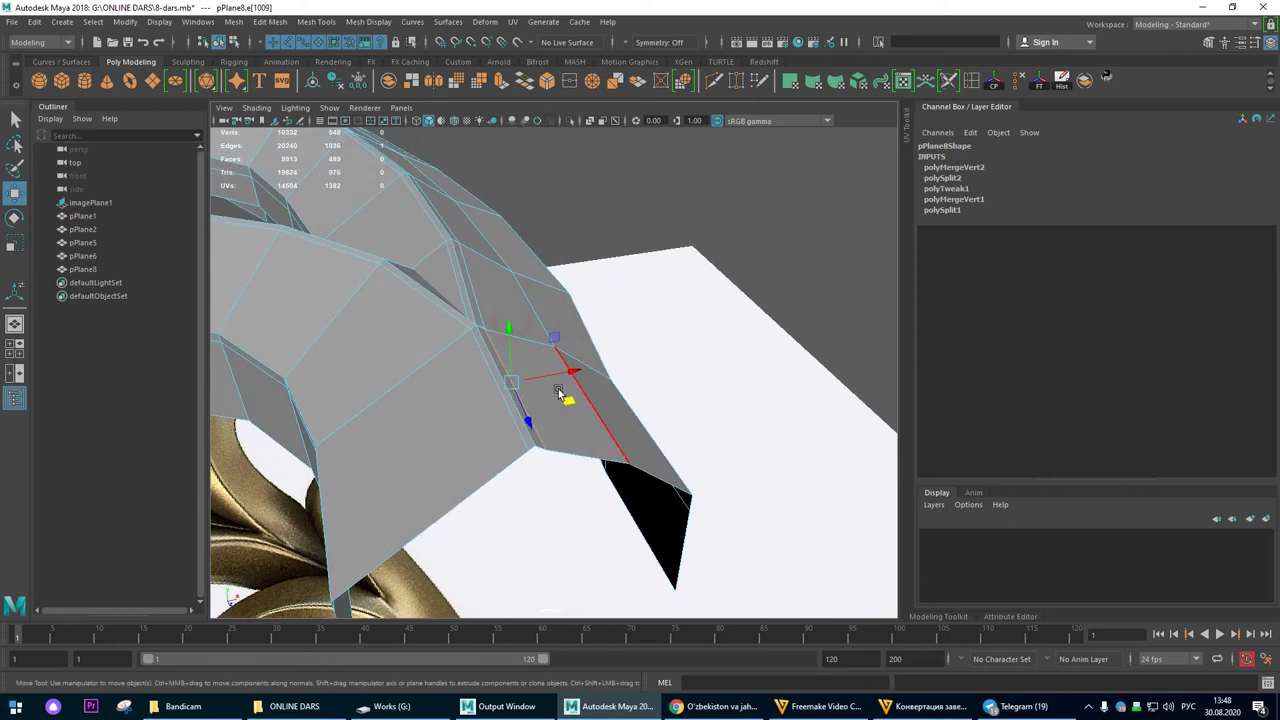
key("F9")
left_click(511, 271)
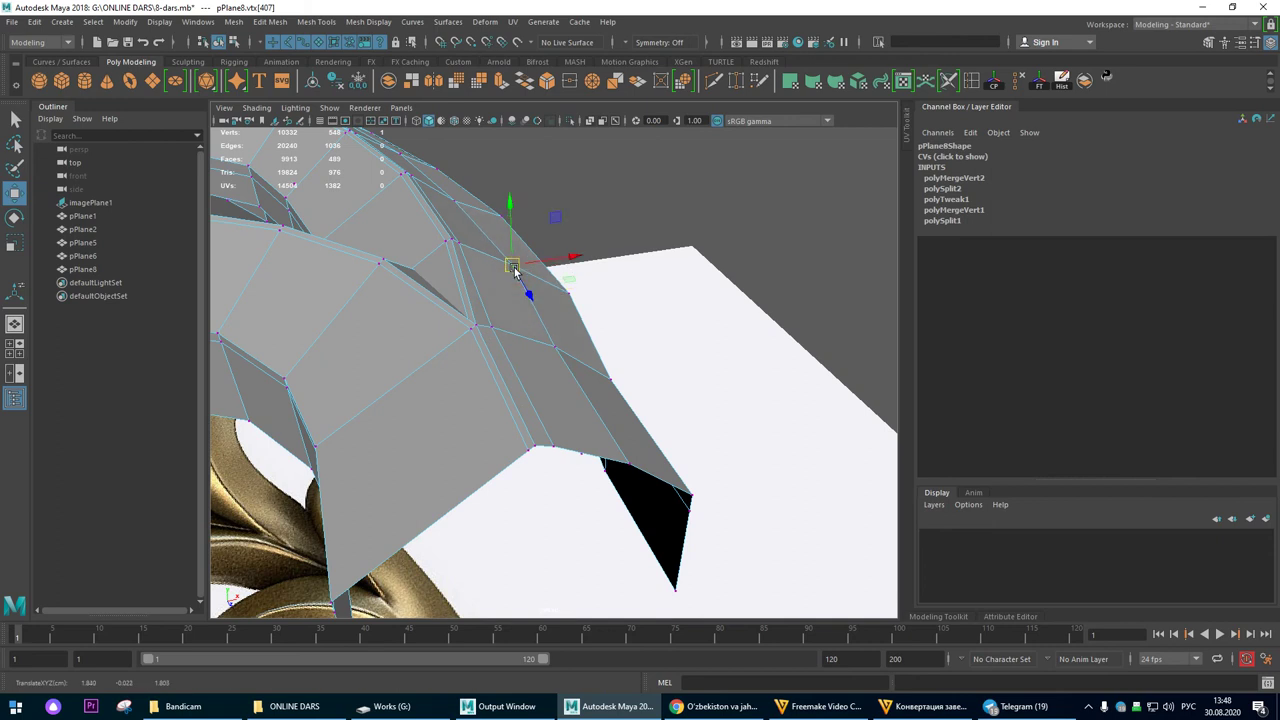
mouse_move(607, 8)
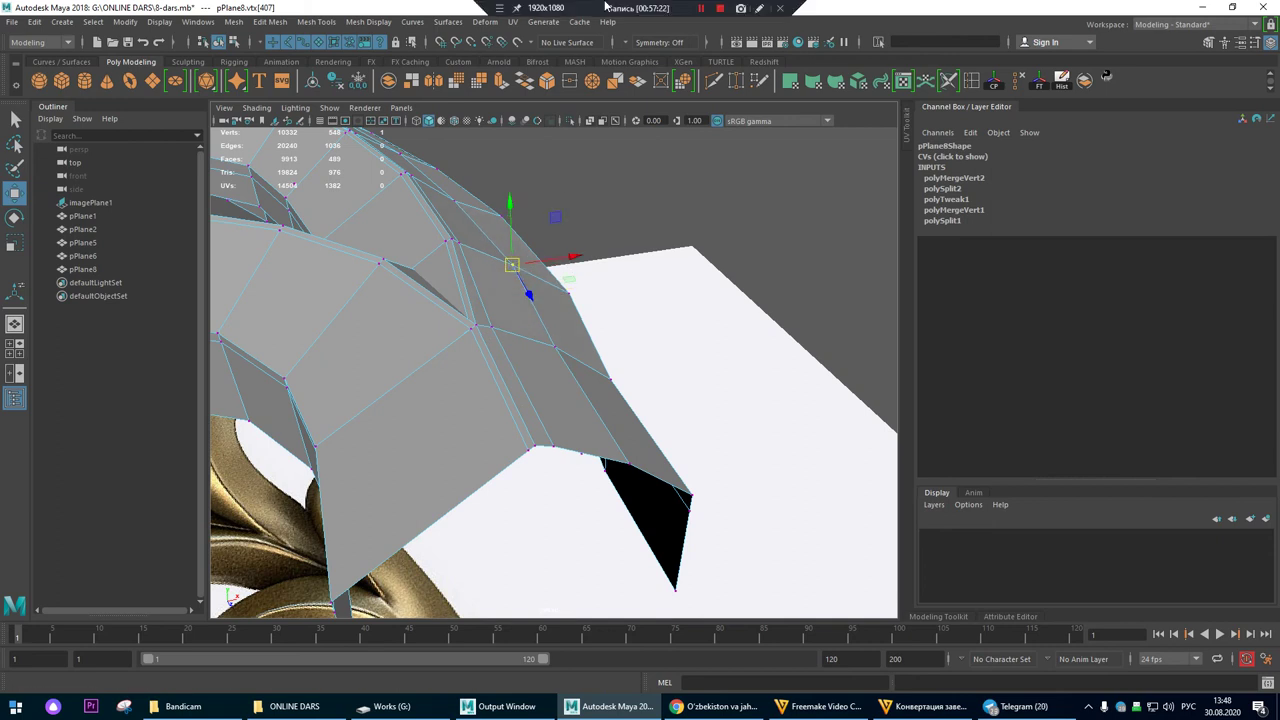
Step: Preview the lower scroll mesh smoothed and deselect it to compare it with the rest of the ornament
right_click_drag(750, 372, 610, 272, "alt")
left_click_drag(598, 270, 478, 309, "alt")
right_click_drag(741, 361, 590, 234, "alt")
left_click_drag(690, 235, 640, 240, "alt")
middle_click_drag(745, 205, 696, 296, "alt")
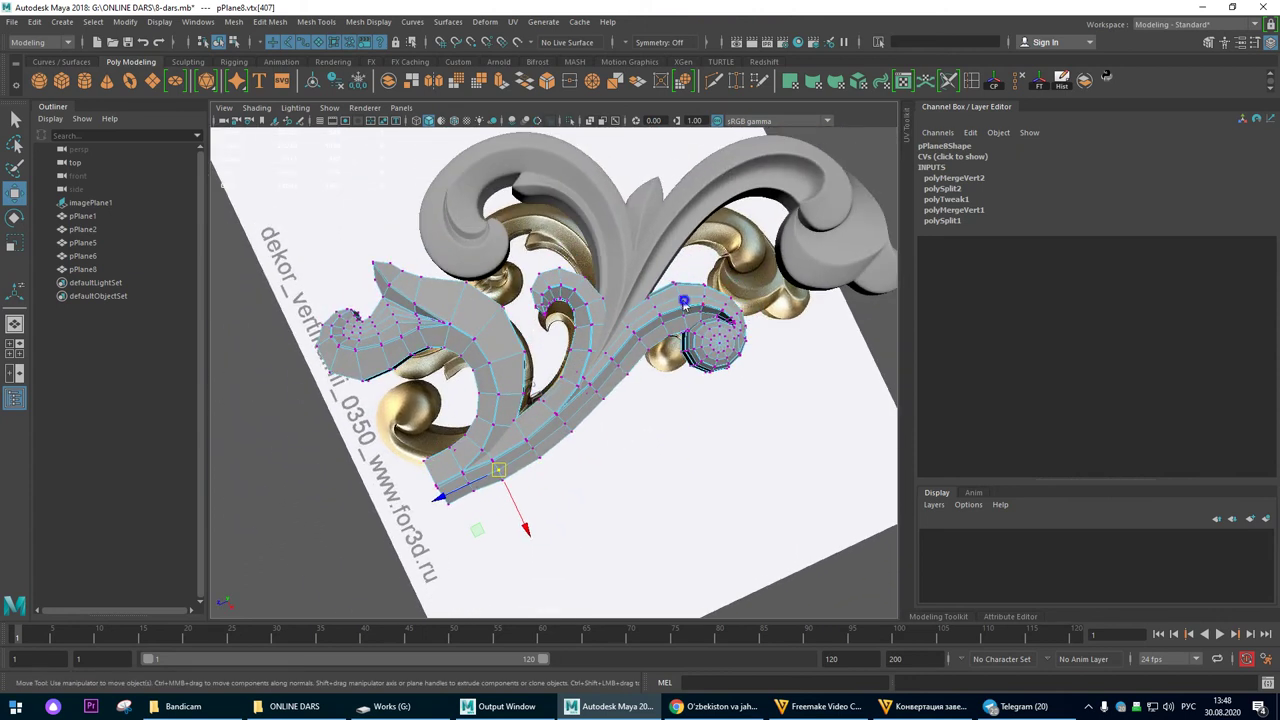
right_click_drag(682, 297, 764, 249)
key("3")
left_click_drag(735, 384, 942, 415, "alt")
left_click(862, 202)
Step: Examine the smoothed arched stem, leaf and main stem join from several angles
left_click_drag(571, 446, 560, 345, "alt")
middle_click_drag(560, 345, 600, 314, "alt")
right_click_drag(600, 314, 354, 357, "alt")
left_click_drag(340, 397, 246, 380, "alt")
right_click_drag(457, 441, 737, 380, "alt")
left_click_drag(737, 380, 713, 353, "alt")
right_click_drag(708, 352, 586, 297, "alt")
left_click_drag(586, 297, 740, 400, "alt")
right_click_drag(740, 400, 791, 423, "alt")
left_click_drag(752, 379, 429, 377, "alt")
left_click_drag(429, 377, 427, 402, "alt")
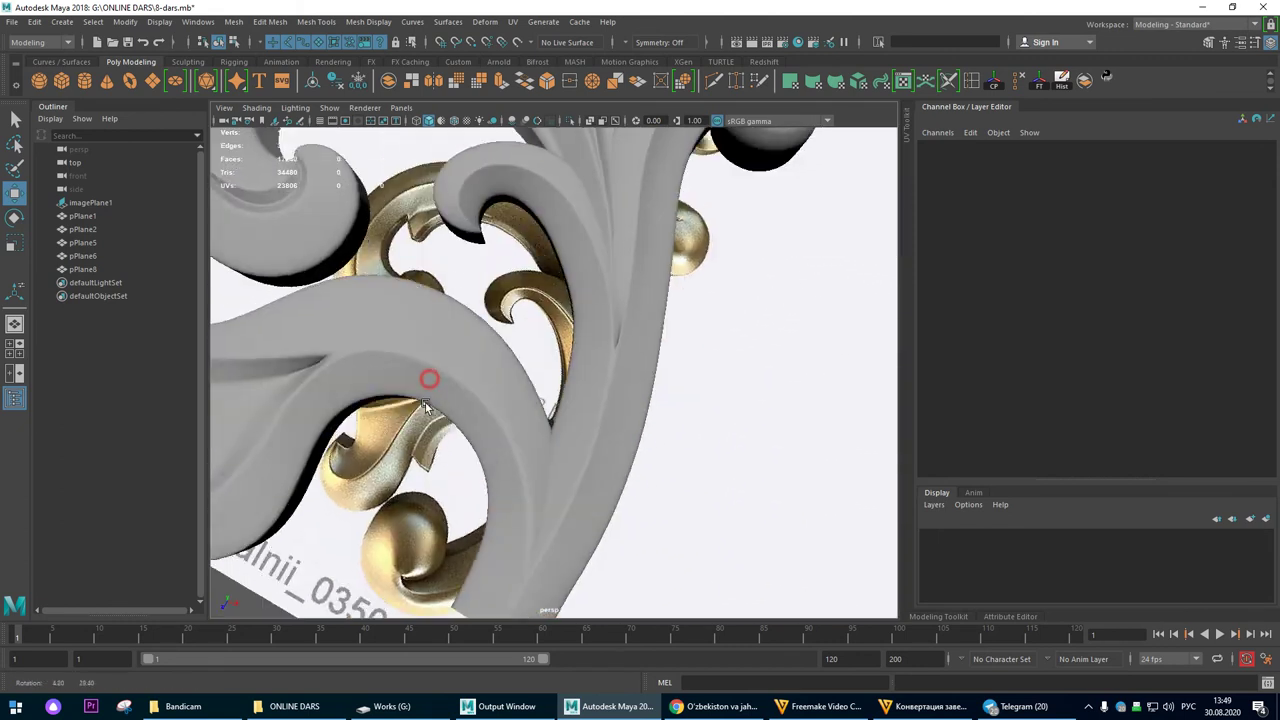
Step: Inspect the edges on the underside of the lower scroll mesh around its stem join
right_click_drag(426, 406, 780, 390, "alt")
left_click_drag(780, 390, 651, 466, "alt")
left_click(714, 434)
left_click_drag(714, 434, 651, 271, "alt")
right_click_drag(684, 275, 703, 281)
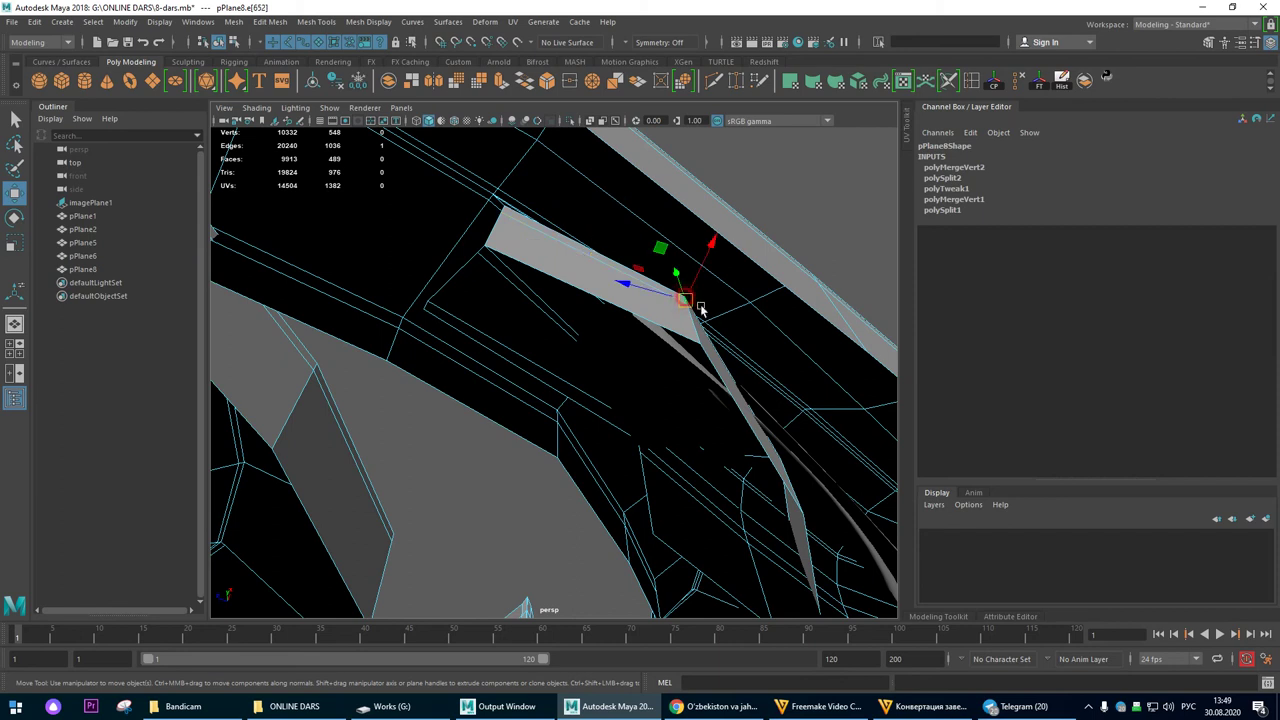
left_click_drag(717, 261, 770, 379, "alt")
right_click_drag(690, 397, 520, 350, "alt")
right_click_drag(543, 268, 612, 232)
right_click_drag(703, 357, 486, 257, "alt")
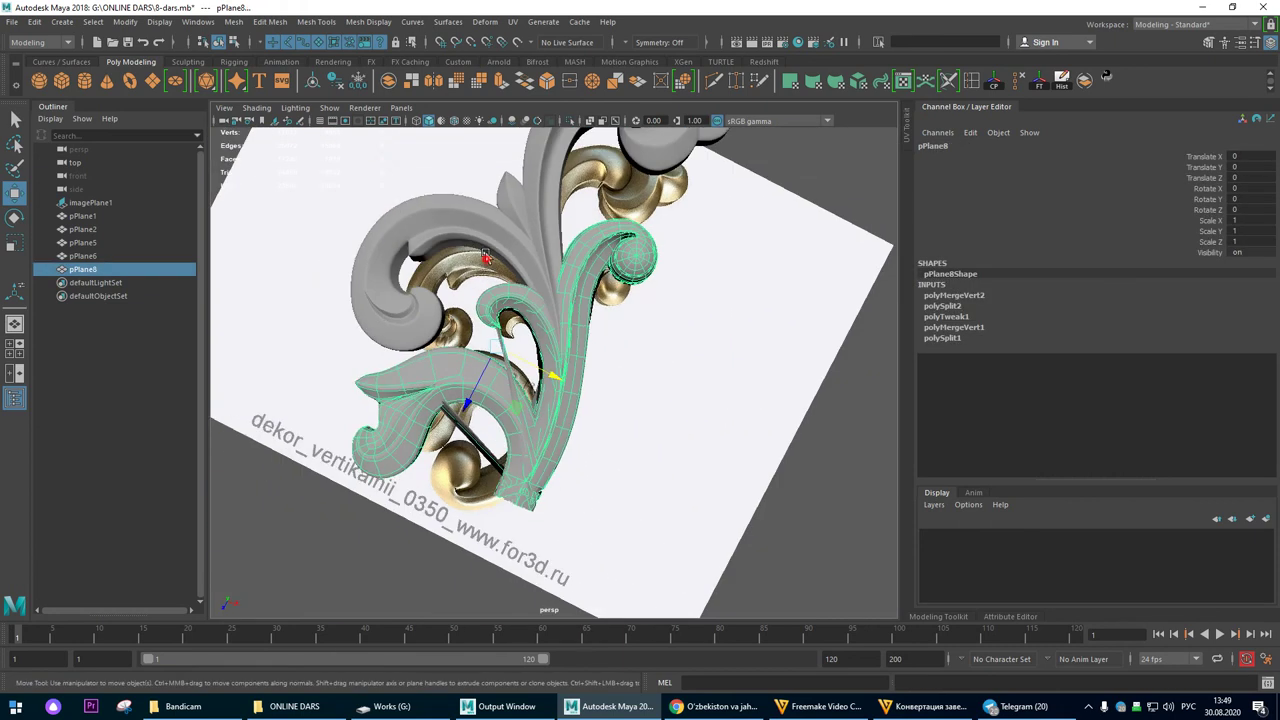
Step: Examine the stray strips spanning the small curl and the arched stem in the smoothed preview
left_click_drag(486, 257, 515, 232, "alt")
left_click(771, 234)
left_click_drag(560, 325, 425, 335, "alt")
right_click_drag(400, 330, 471, 343, "alt")
left_click_drag(610, 405, 560, 343, "alt")
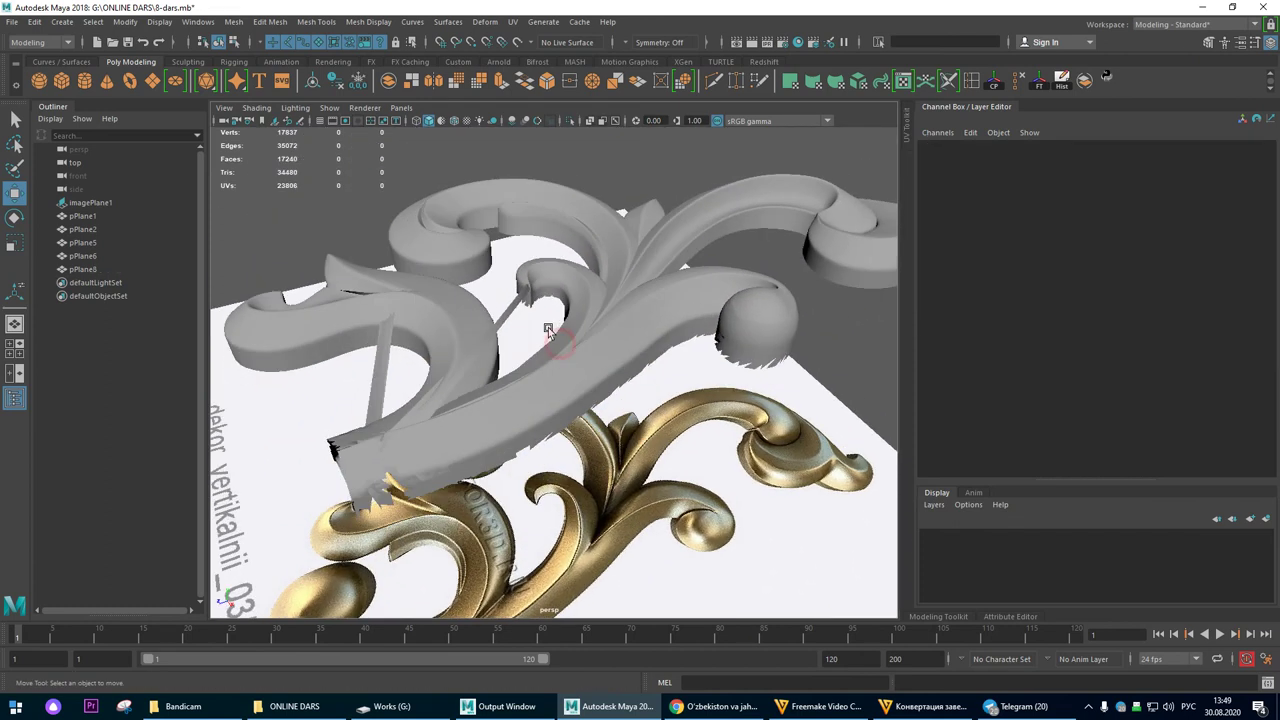
left_click(548, 330)
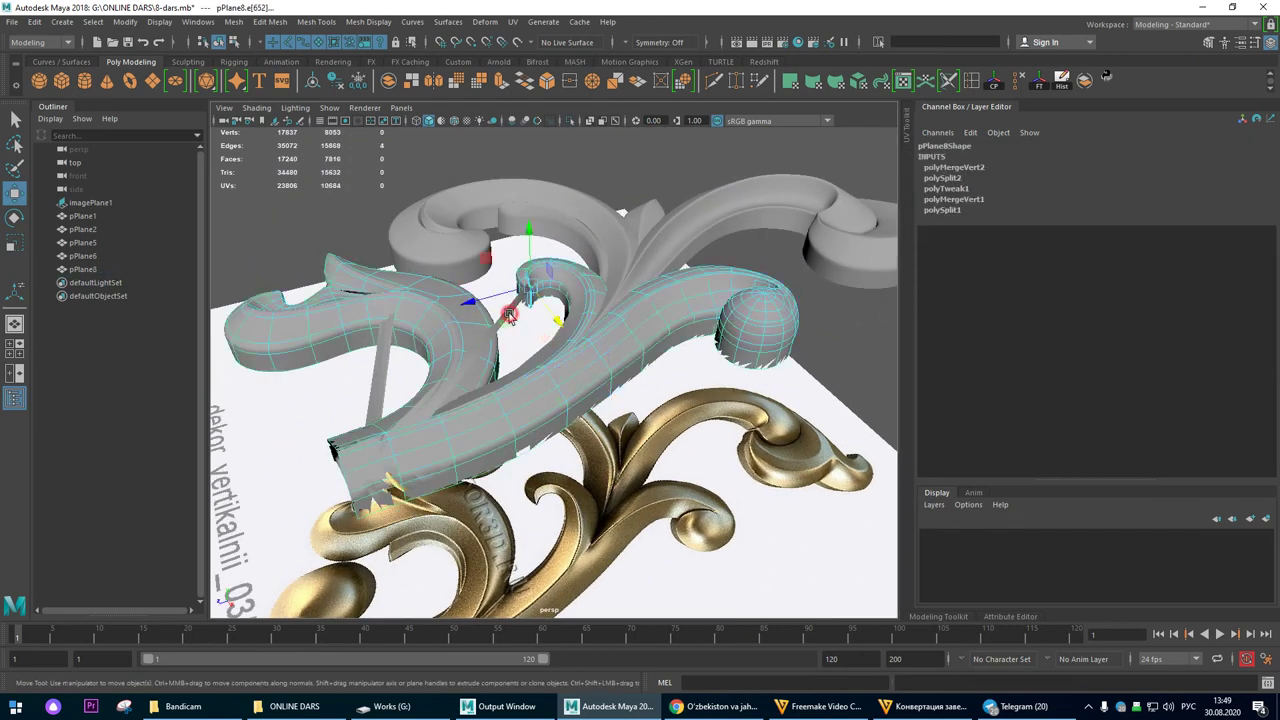
right_click_drag(505, 315, 564, 288)
left_click(374, 365)
left_click(421, 378)
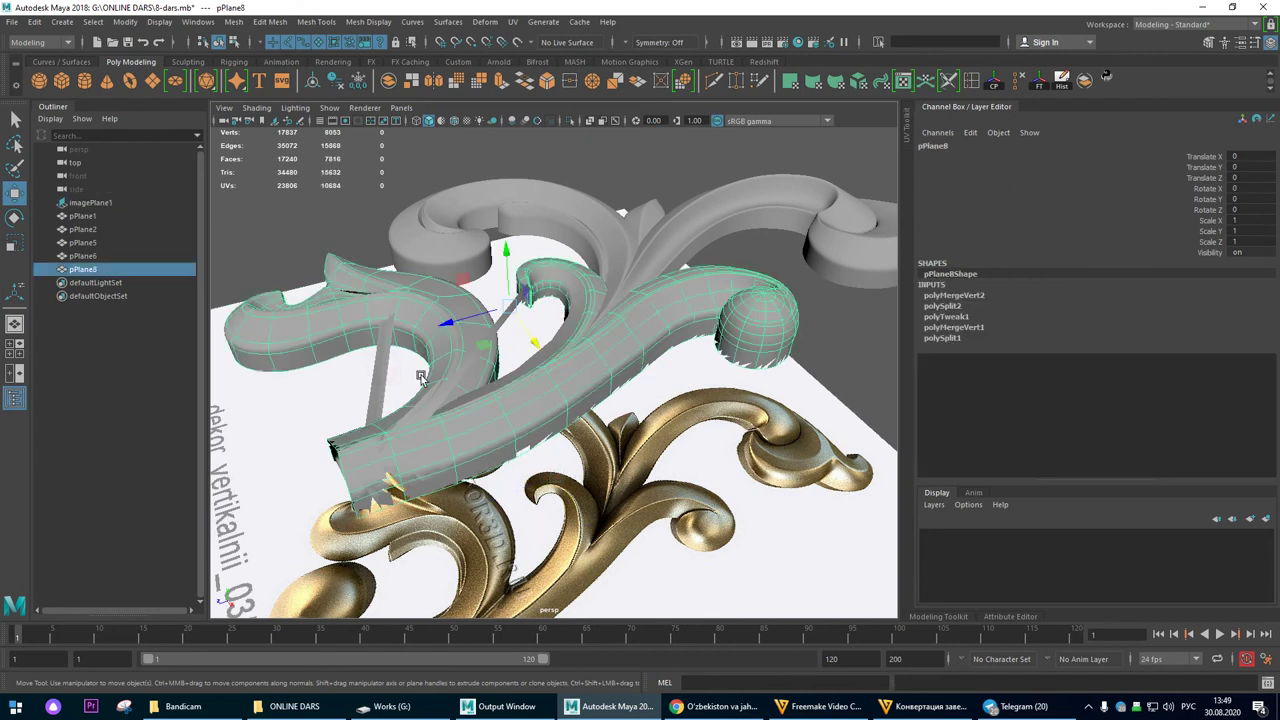
Step: Display the lower scroll mesh unsmoothed and delete its construction history
key("1")
left_click_drag(574, 382, 592, 388, "alt")
left_click(828, 354)
left_click(743, 289)
left_click(1061, 80)
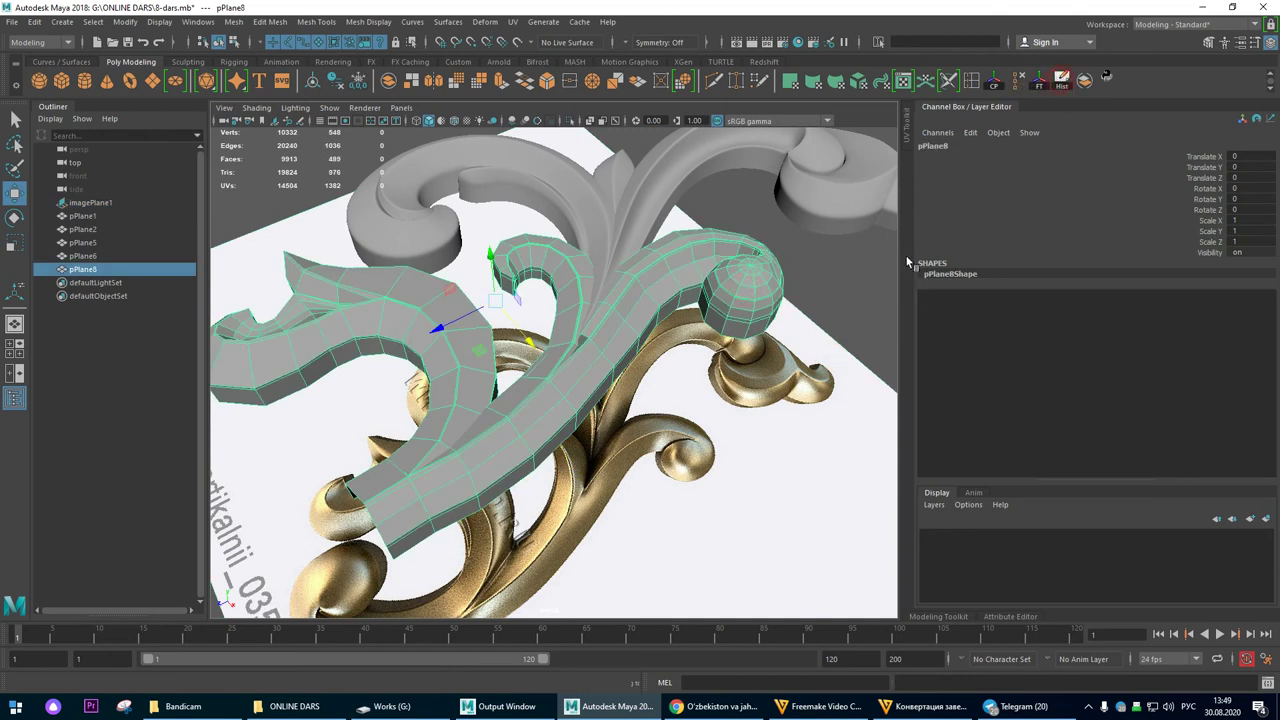
Step: Preview the lower scroll mesh smoothed again and examine the whole ornament against the reference image
left_click(841, 284)
left_click(725, 281)
key("3")
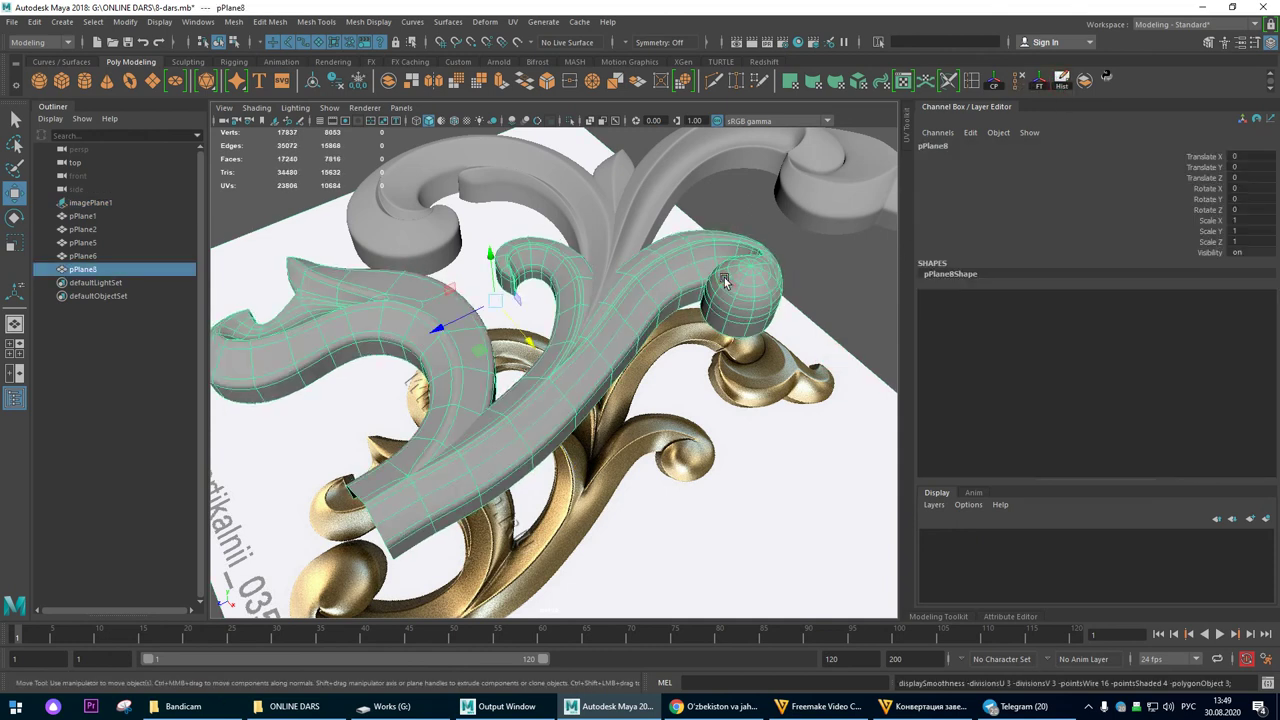
left_click(829, 283)
left_click_drag(694, 346, 683, 408, "alt")
right_click_drag(673, 410, 397, 349, "alt")
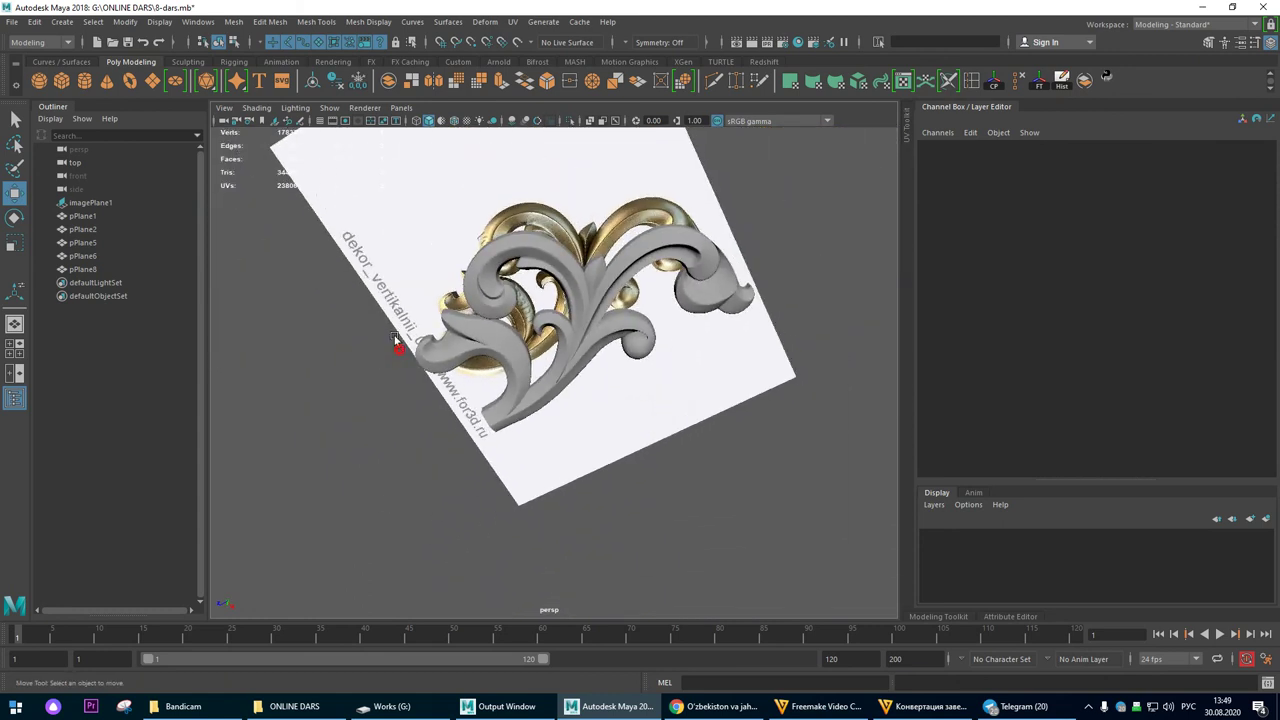
left_click_drag(397, 349, 384, 318, "alt")
right_click_drag(382, 326, 486, 380, "alt")
left_click_drag(487, 380, 456, 350, "alt")
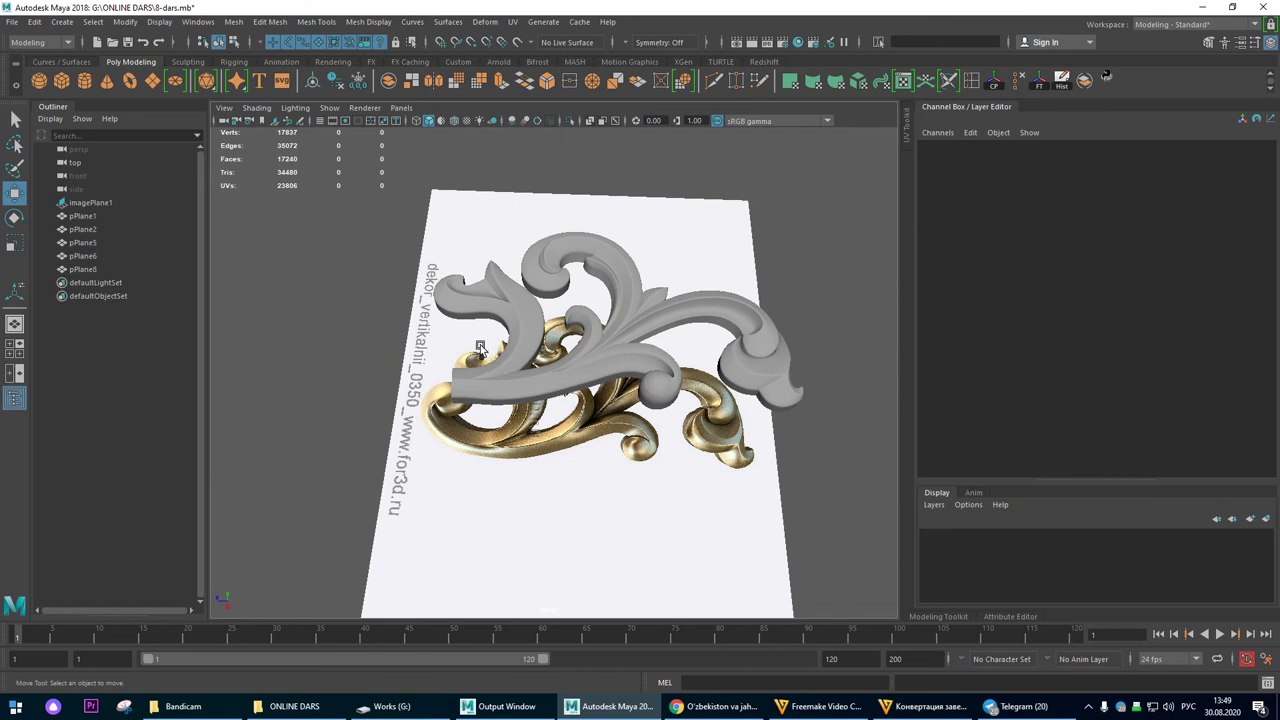
left_click_drag(480, 347, 579, 472, "alt")
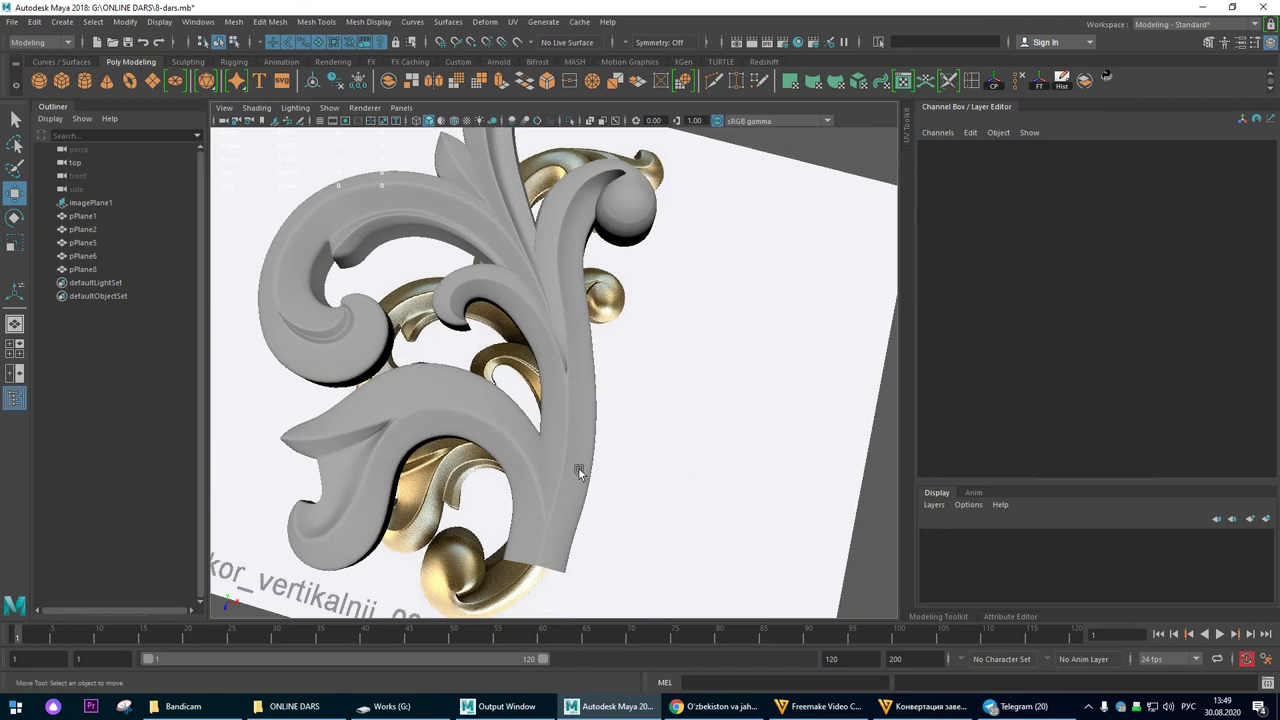
Step: Switch to the top view and select the lower scroll mesh over the reference image
key("space")
key("space")
right_click_drag(640, 368, 389, 340, "alt")
right_click_drag(643, 395, 889, 506, "alt")
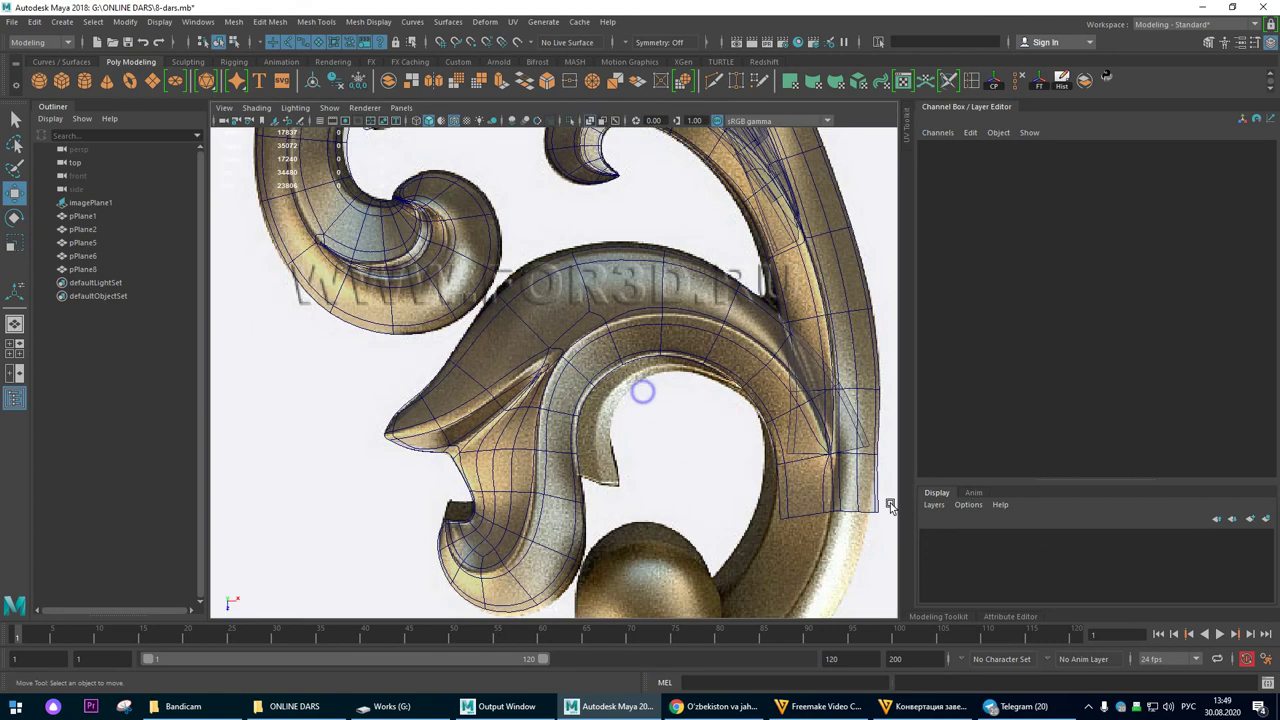
right_click_drag(771, 462, 711, 434, "alt")
middle_click_drag(711, 434, 695, 392, "alt")
scroll(557, 378, "up", 2)
left_click(606, 315)
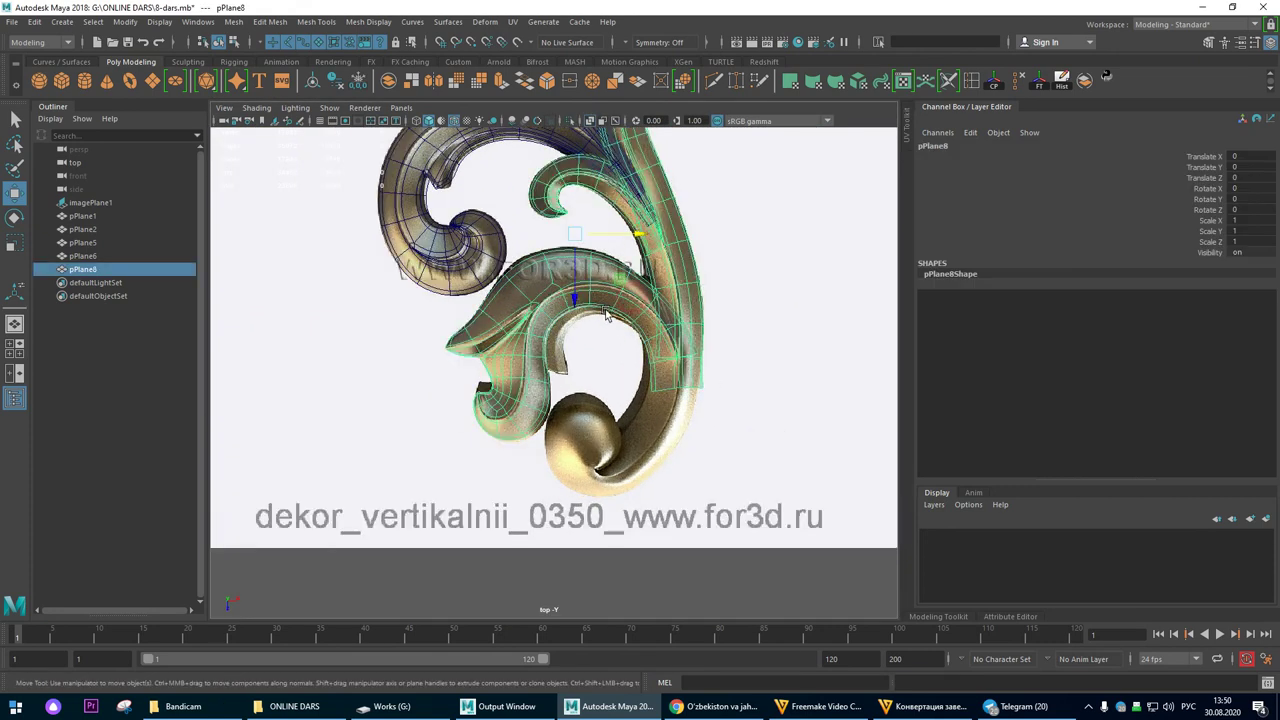
Step: Display the mesh unsmoothed and move the stem's open-end vertices to follow the reference's edges
right_click_drag(567, 331, 743, 352, "alt")
middle_click_drag(743, 352, 664, 309, "alt")
right_click_drag(680, 286, 546, 283)
left_click_drag(606, 336, 632, 356)
key("1")
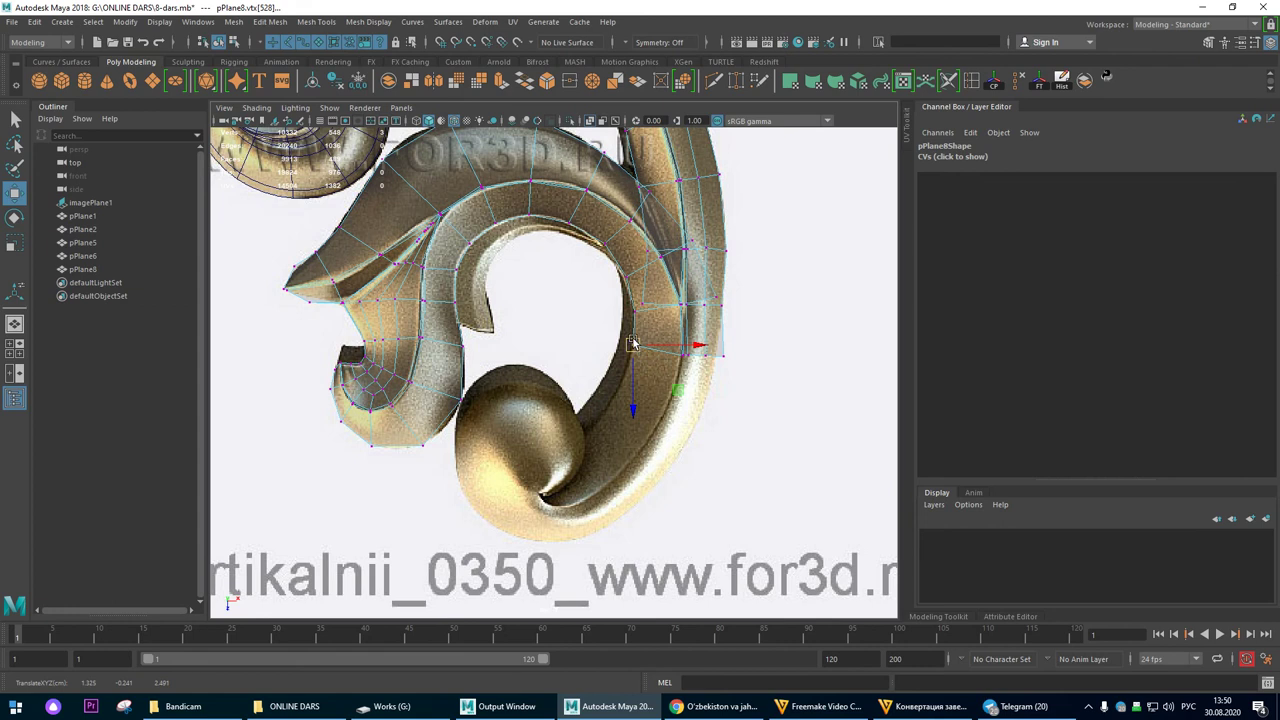
scroll(549, 300, "up", 4)
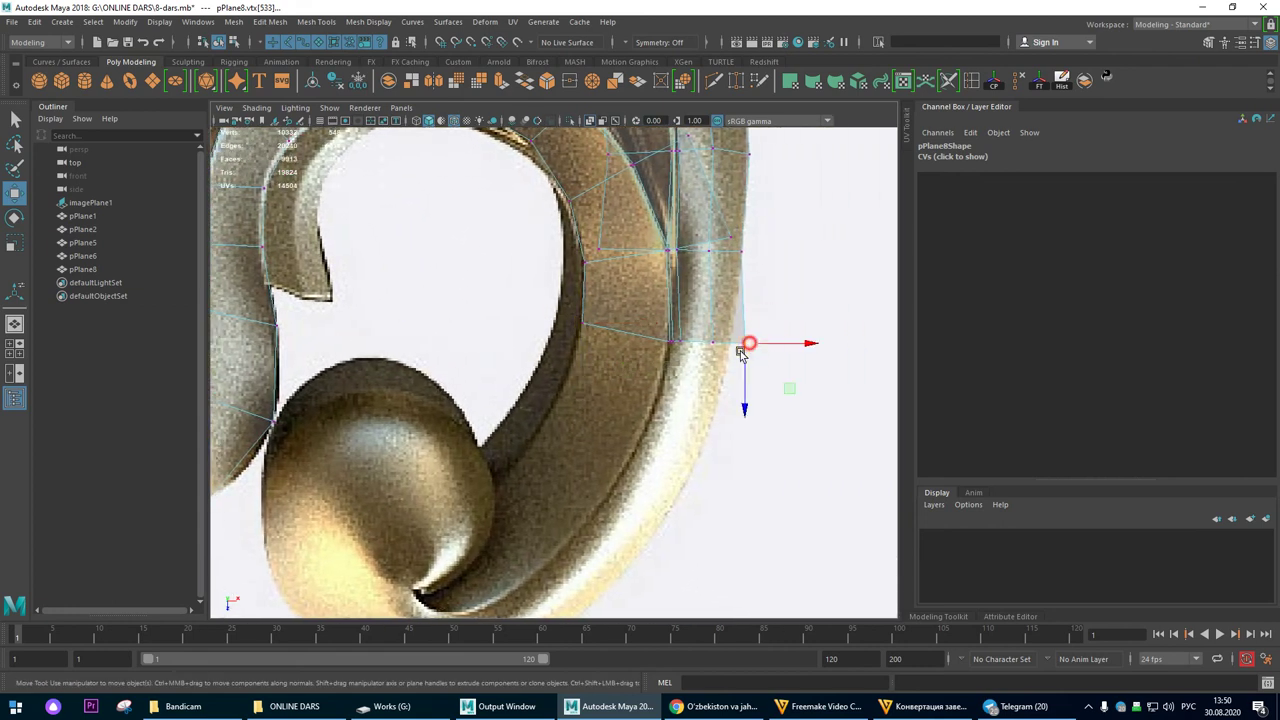